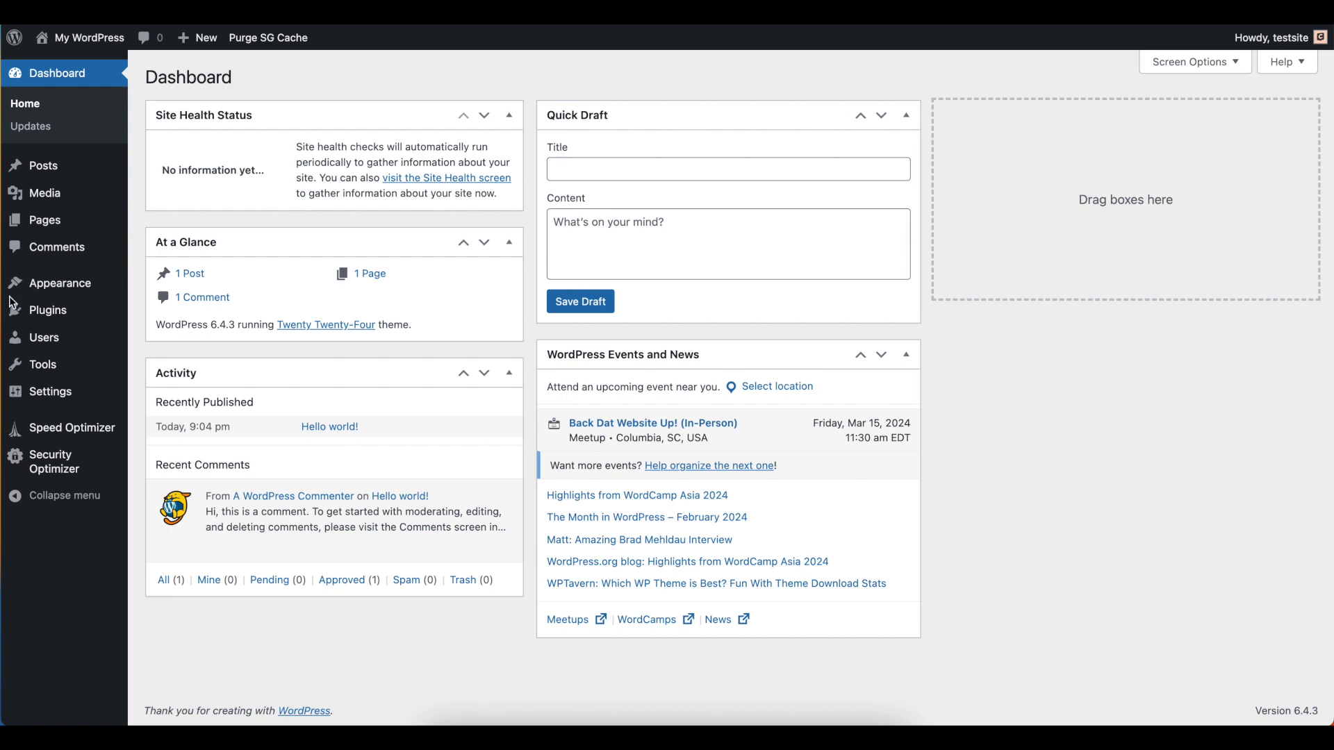
Search the theme directory for "Kadence" and install the Kadence theme
{"action": "mouse_move", "coordinate": [63, 287]}
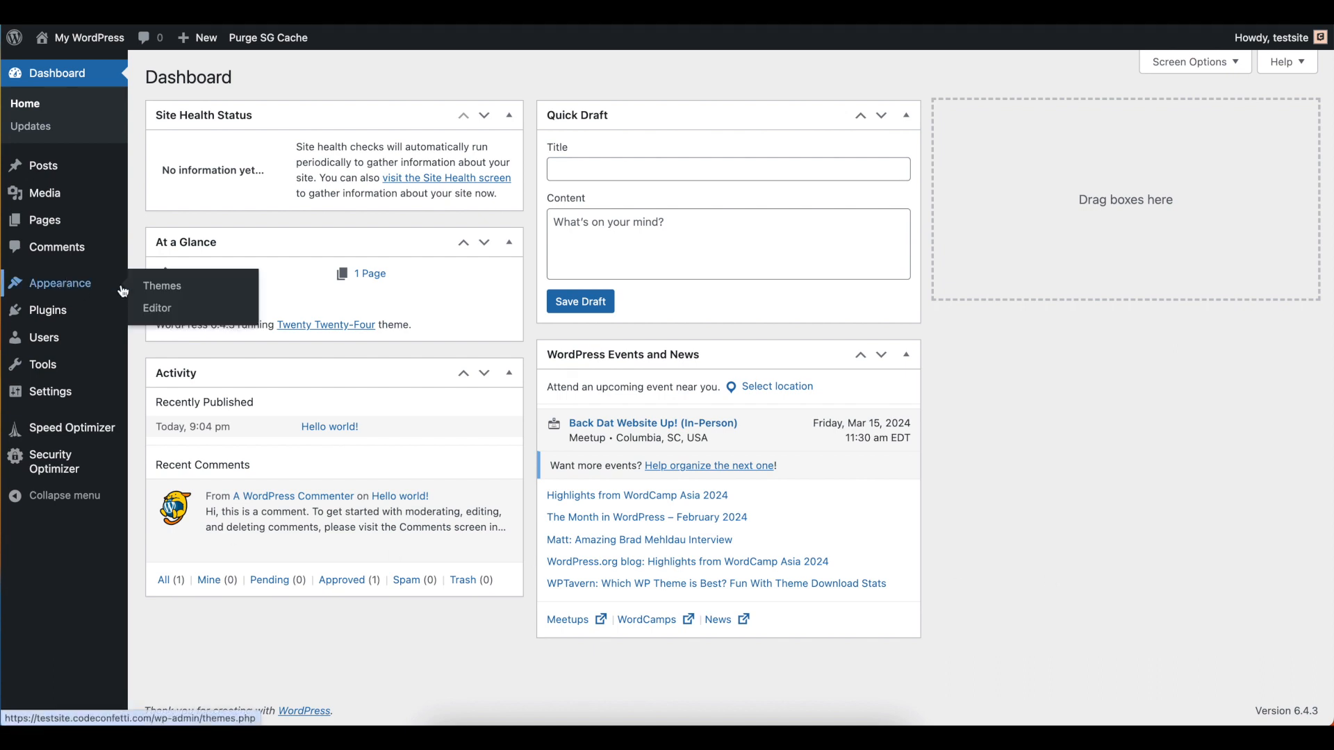
{"action": "left_click", "coordinate": [166, 293]}
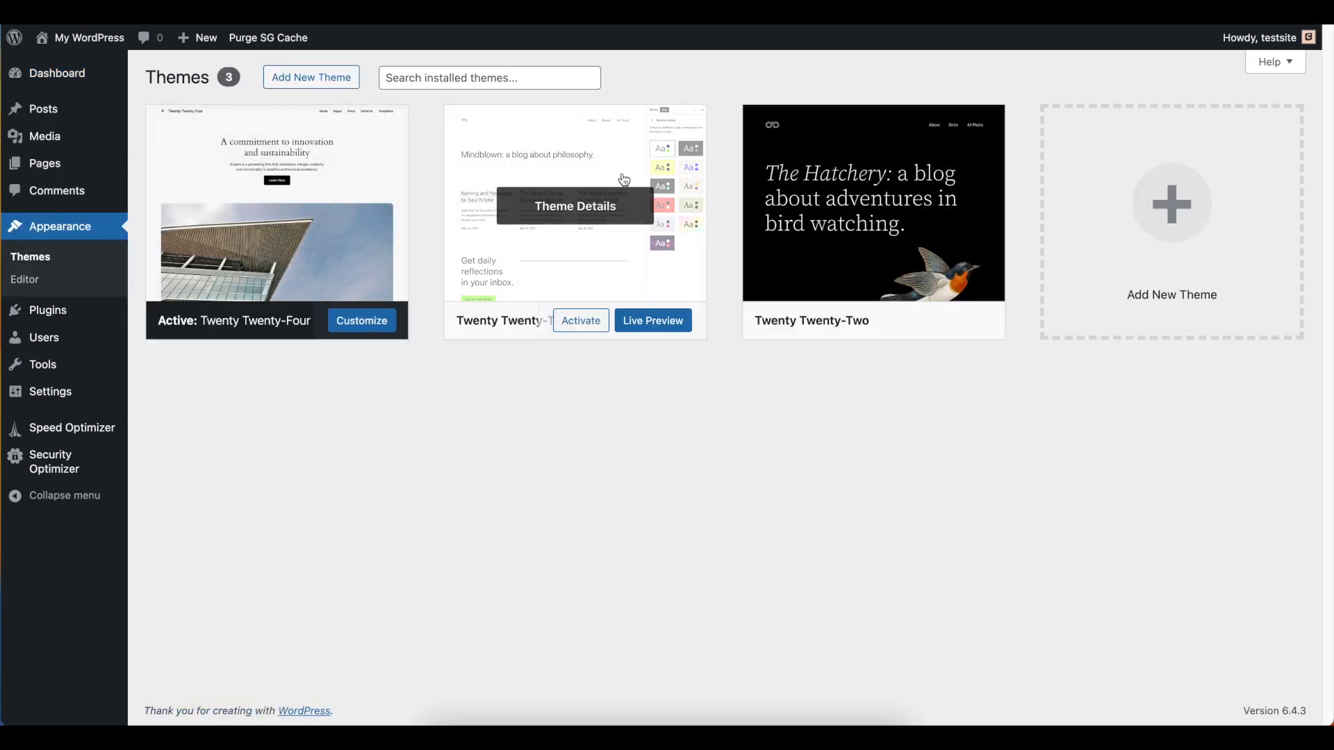
{"action": "left_click", "coordinate": [314, 82]}
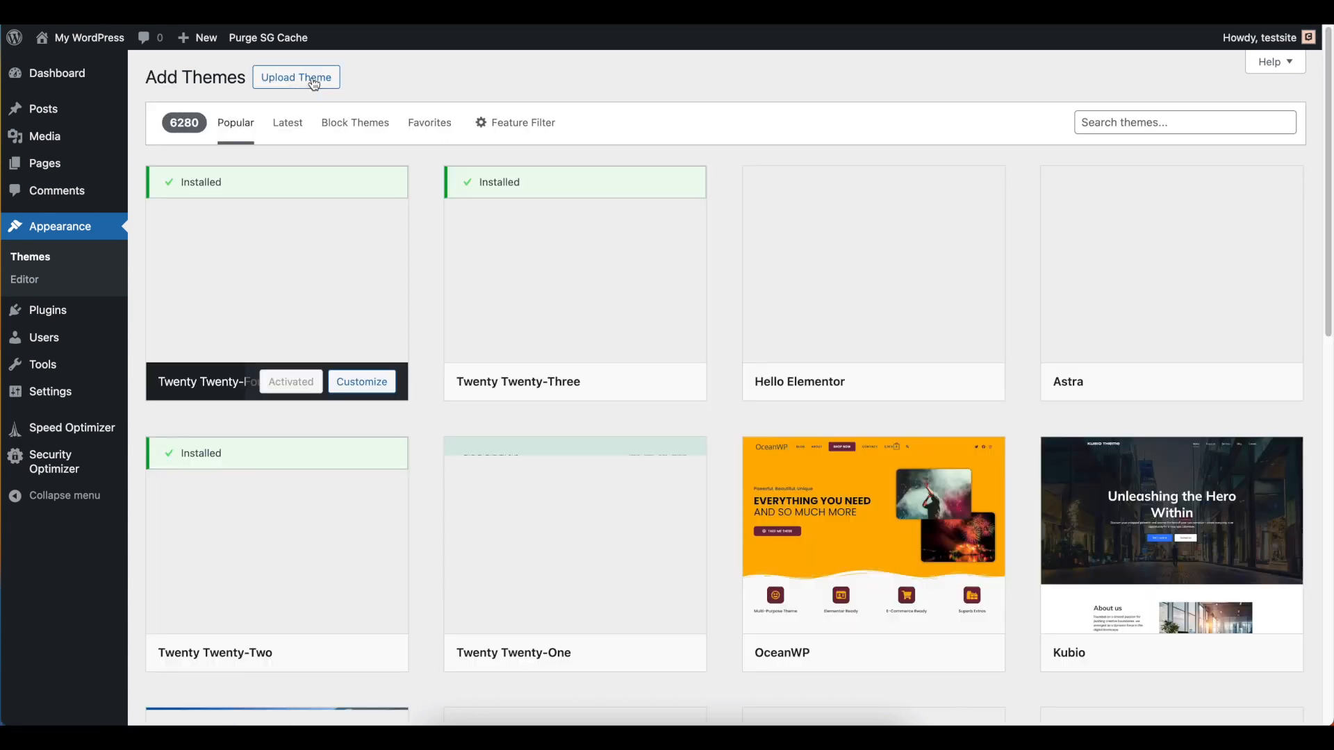
{"action": "left_click", "coordinate": [1159, 123]}
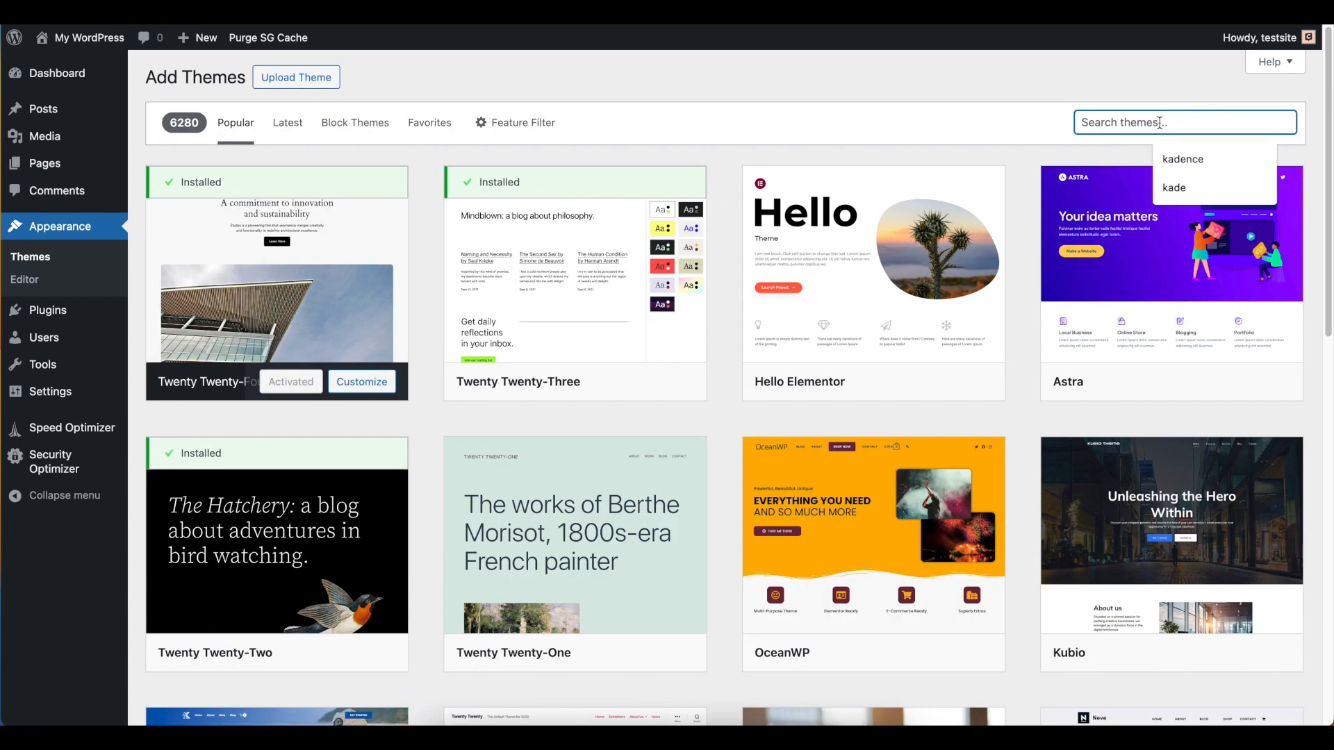
{"action": "type", "text": "Kadence"}
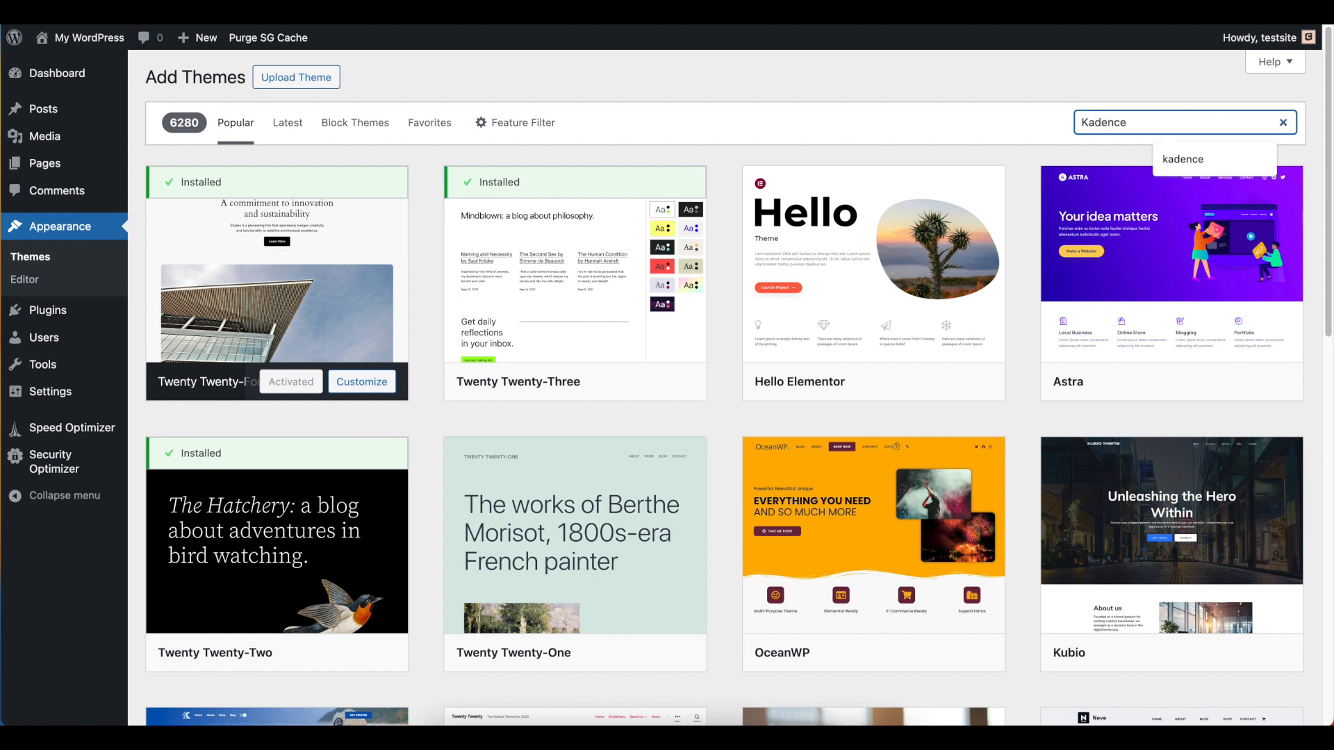
{"action": "key", "text": "Return"}
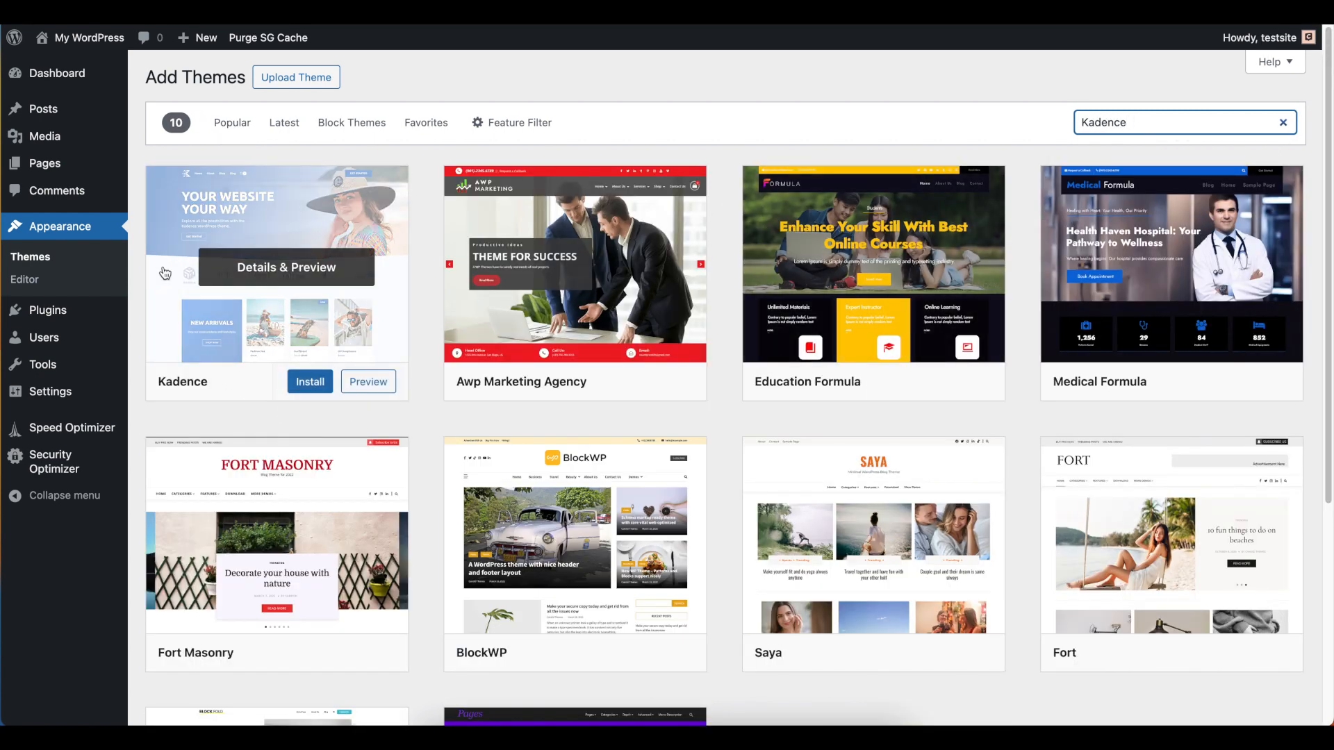
{"action": "left_click", "coordinate": [306, 385]}
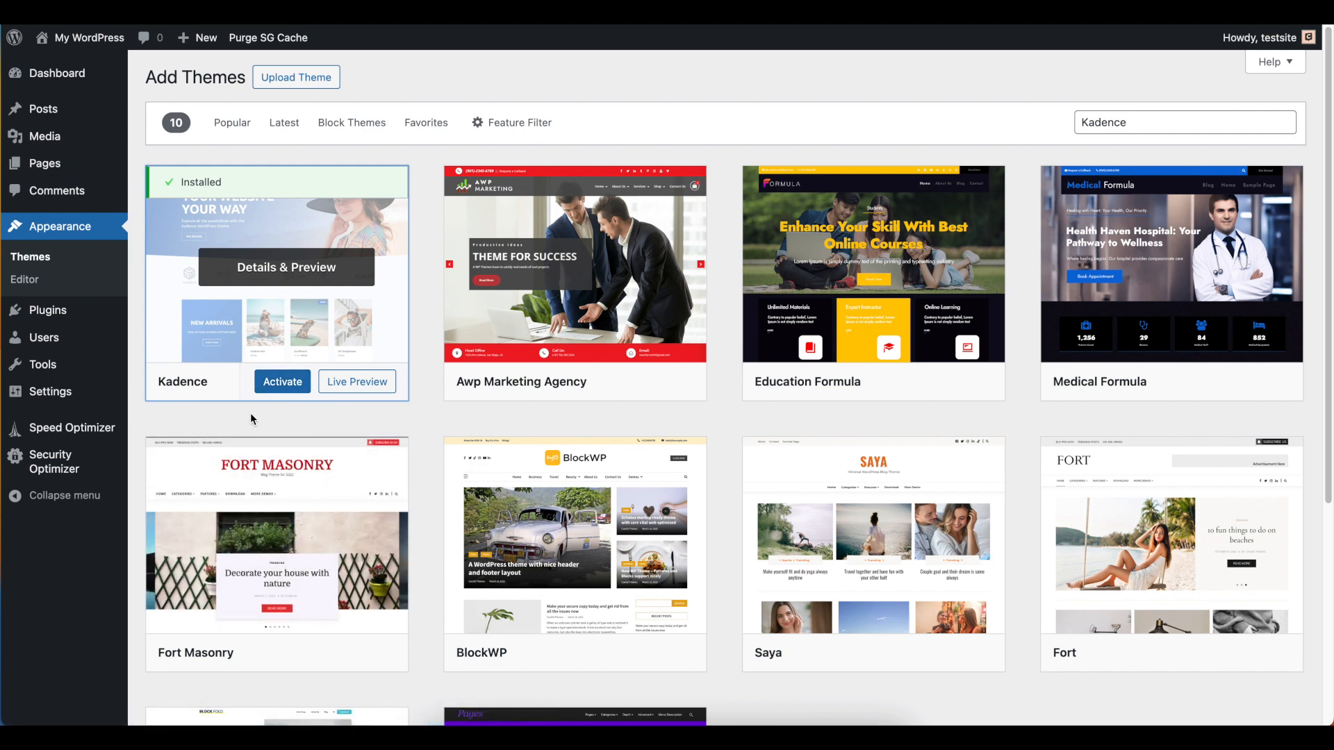
Search the plugin directory for "kadence starter", then install and activate AI Powered Starter Templates by Kadence WP
{"action": "mouse_move", "coordinate": [55, 314]}
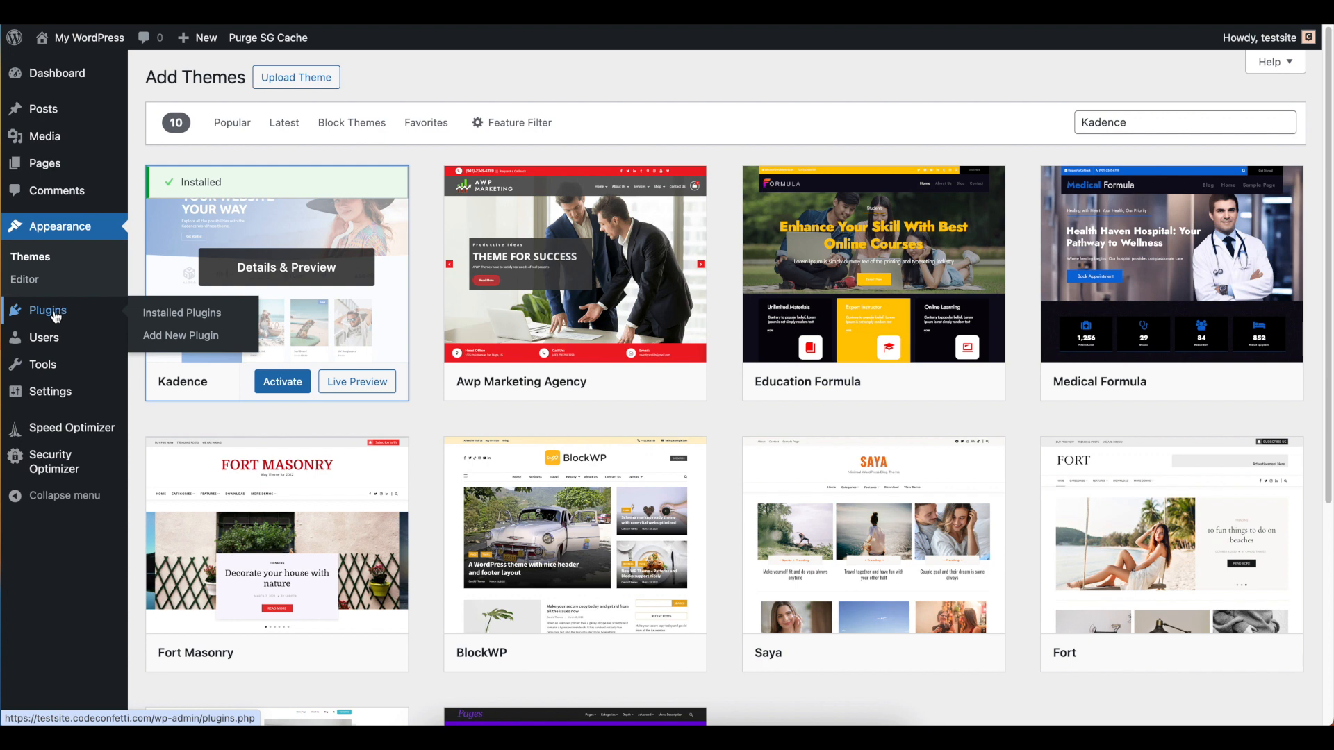
{"action": "left_click", "coordinate": [176, 338]}
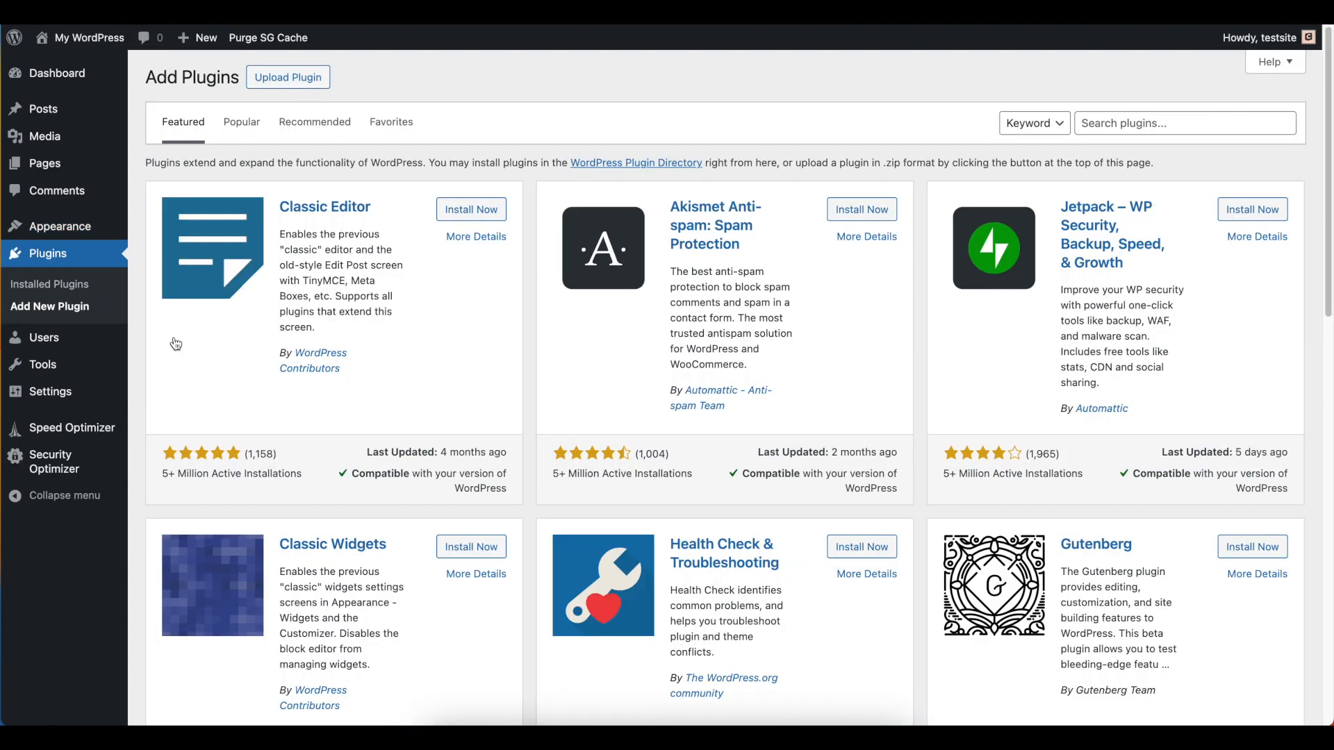
{"action": "left_click", "coordinate": [1167, 123]}
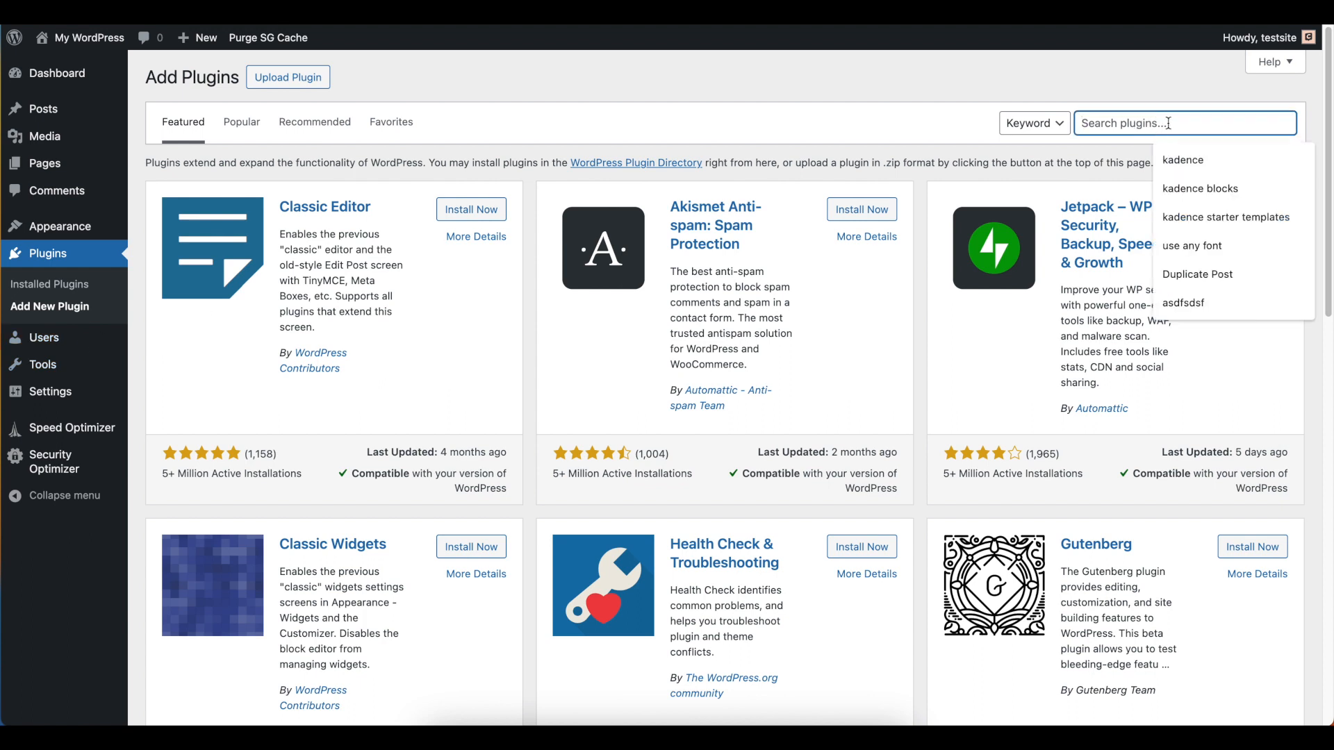
{"action": "type", "text": "kadence starter"}
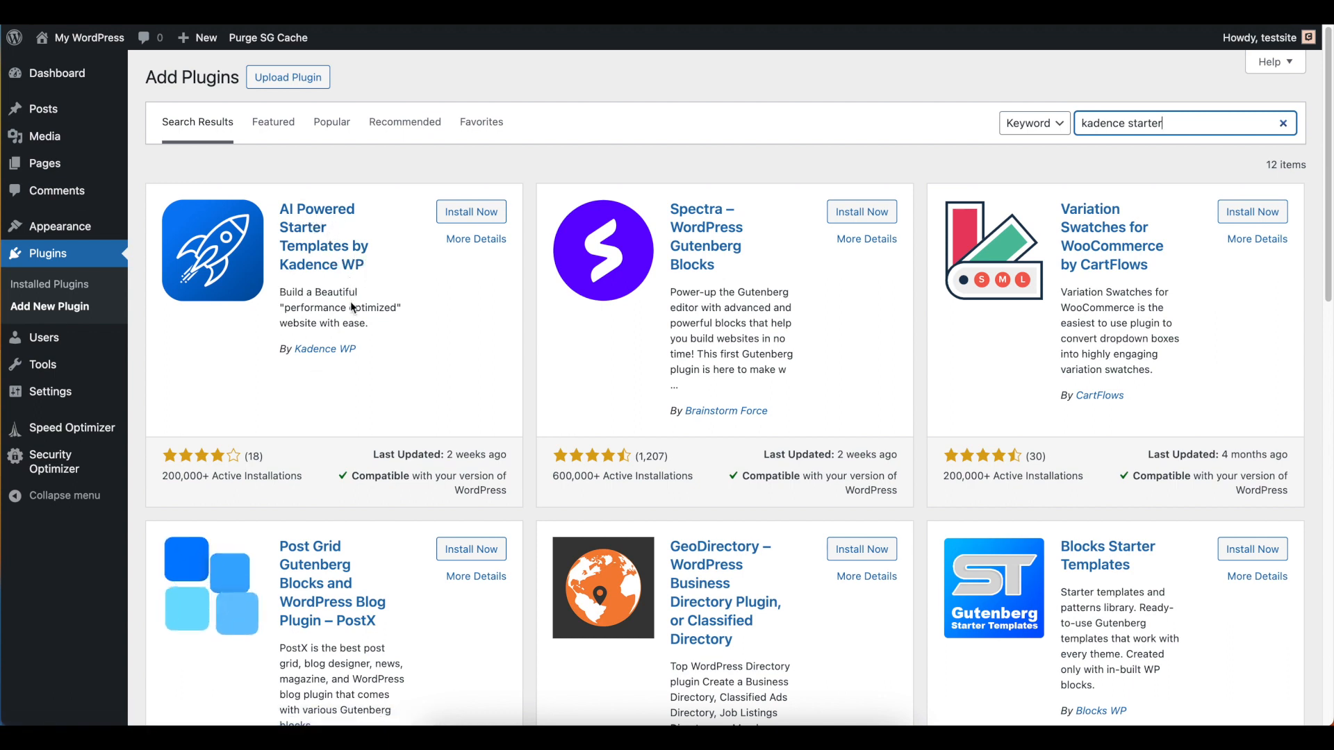
{"action": "left_click", "coordinate": [471, 212]}
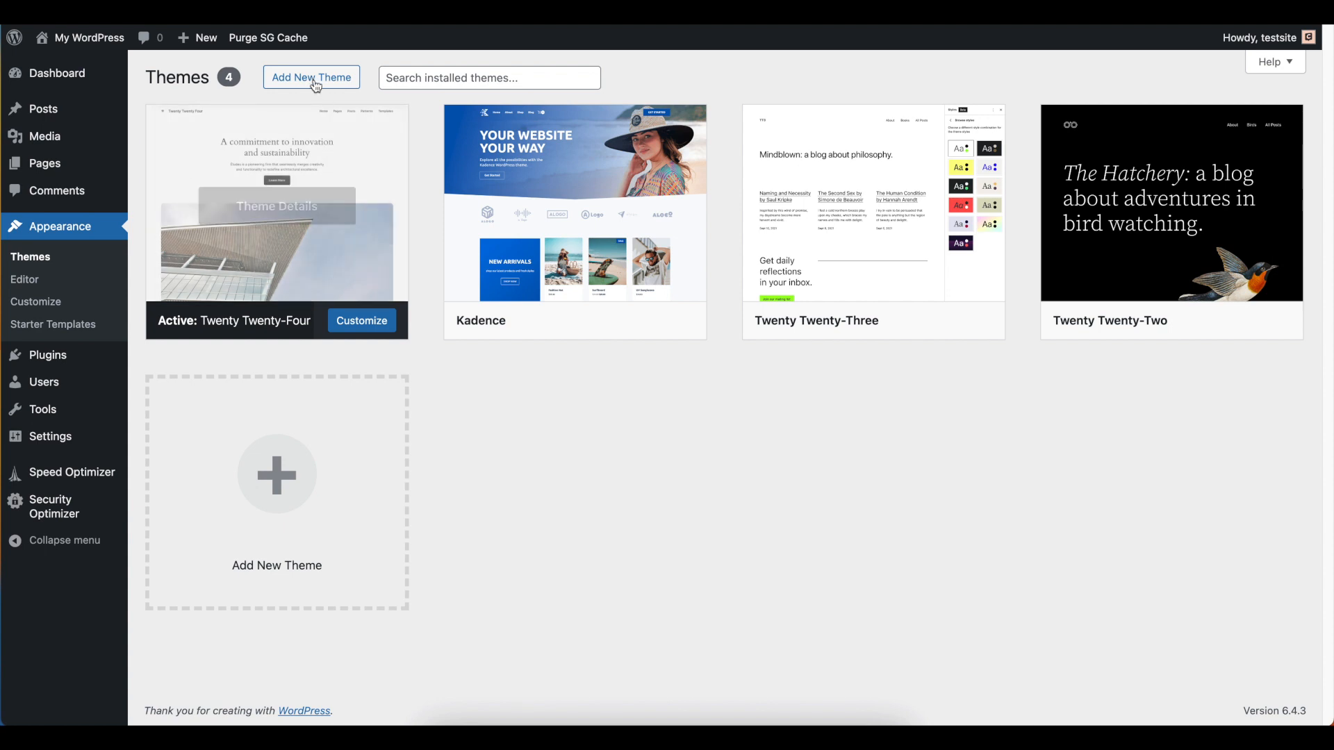
Upload boheme-theme.zip from the Downloads folder as a new theme, install it and activate it
{"action": "left_click", "coordinate": [311, 78]}
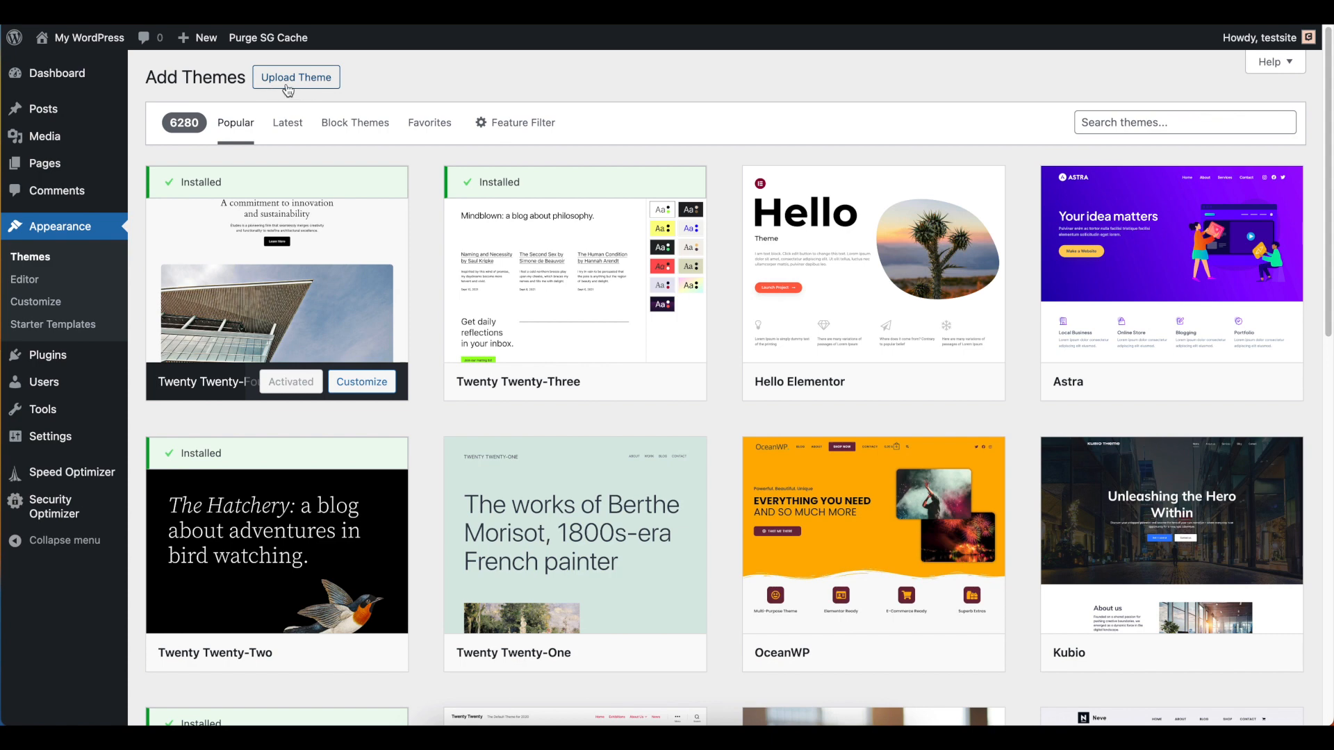
{"action": "left_click", "coordinate": [298, 83]}
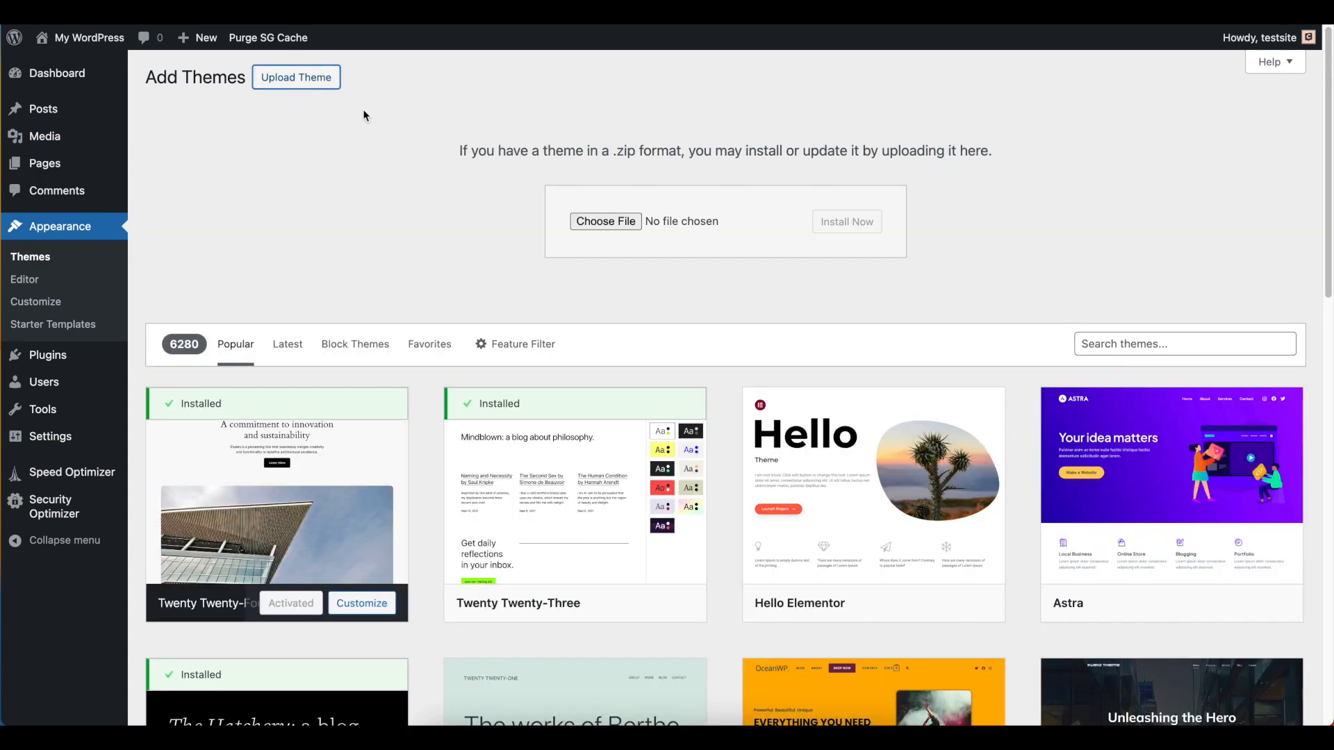
{"action": "left_click", "coordinate": [606, 222]}
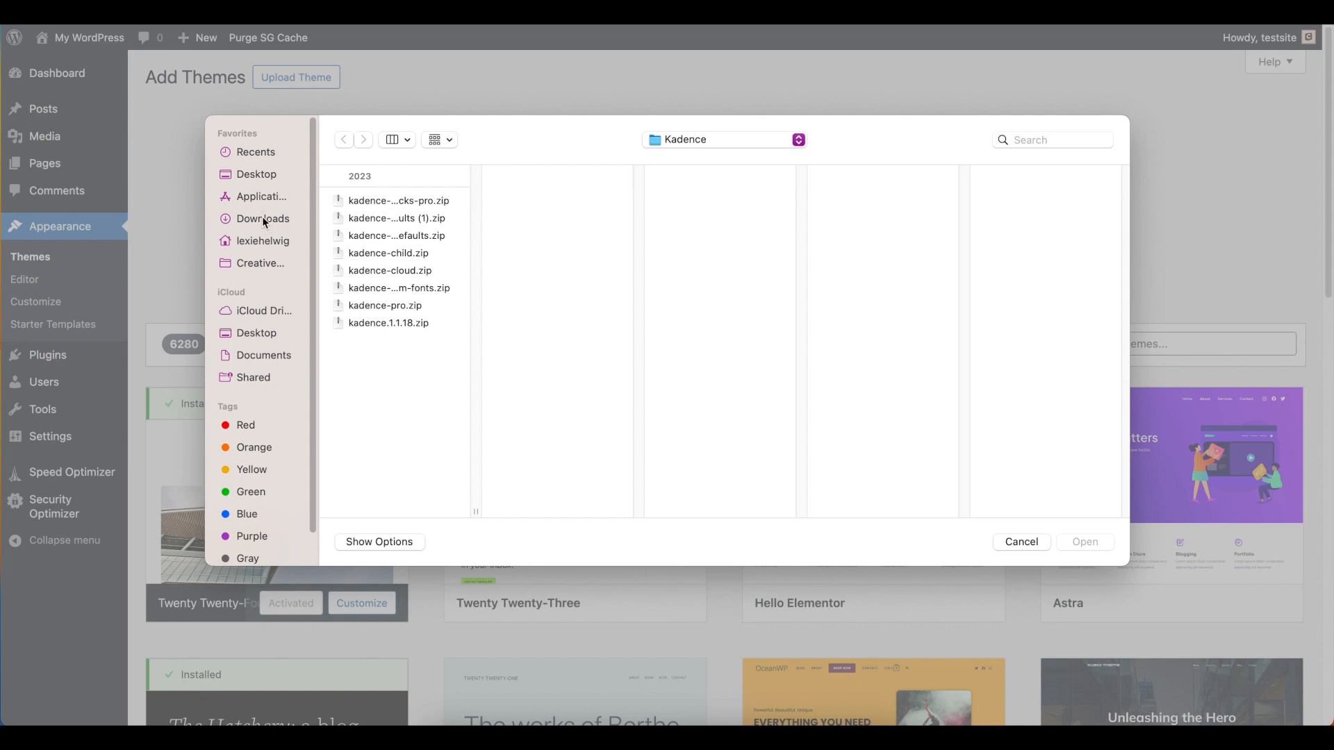
{"action": "left_click", "coordinate": [264, 221]}
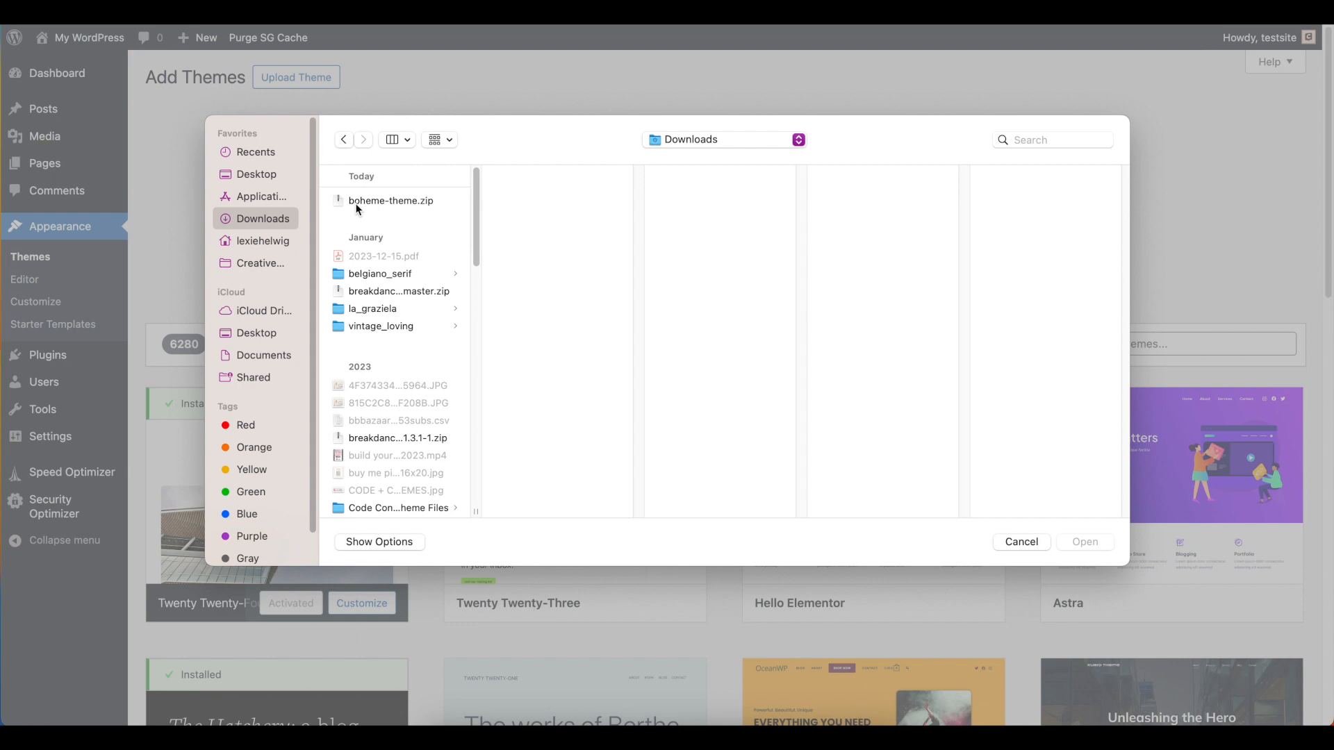
{"action": "left_click", "coordinate": [373, 204]}
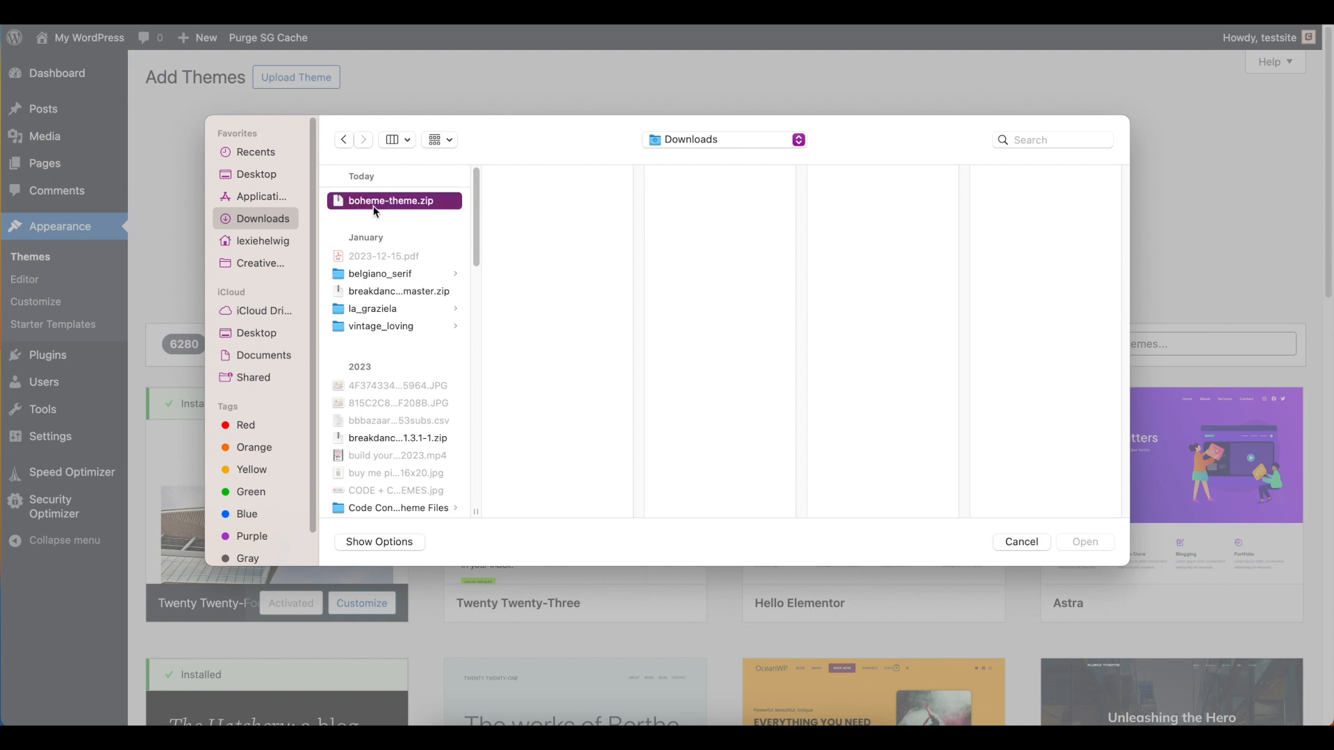
{"action": "left_click", "coordinate": [1096, 542]}
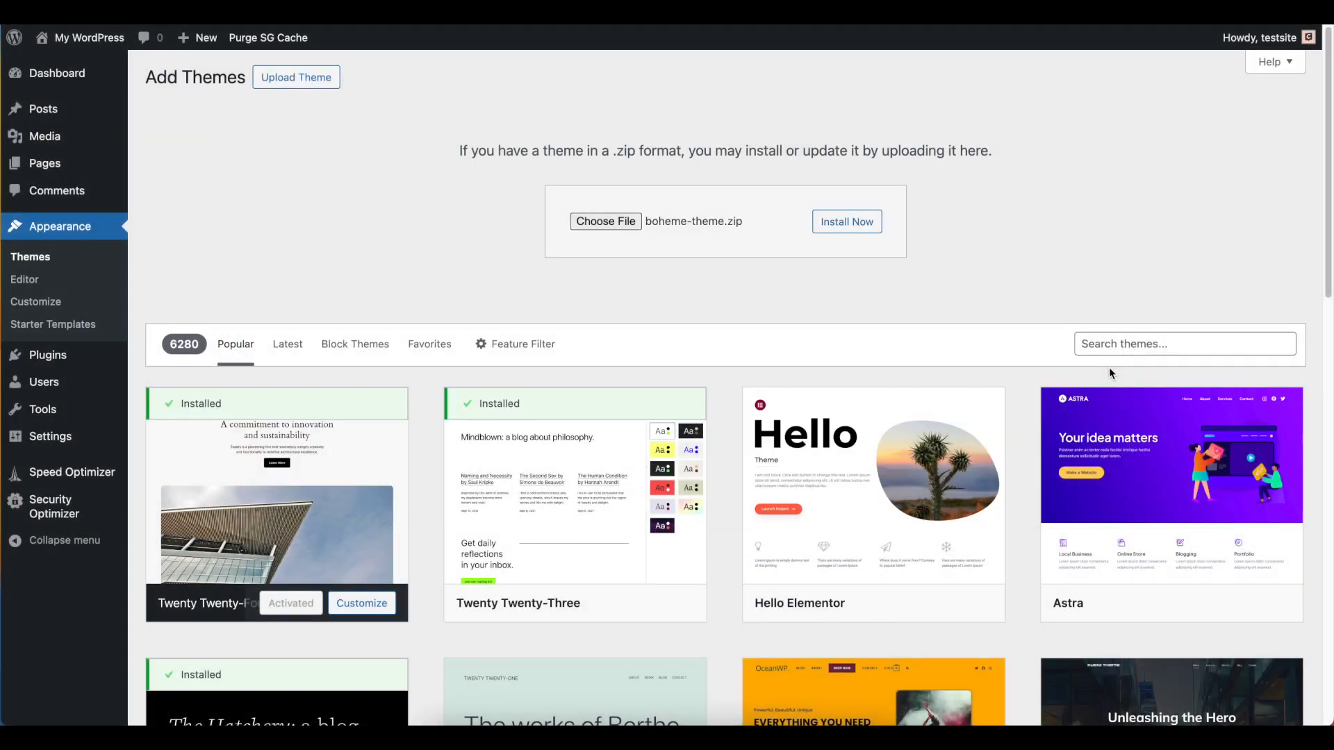
{"action": "left_click", "coordinate": [862, 226]}
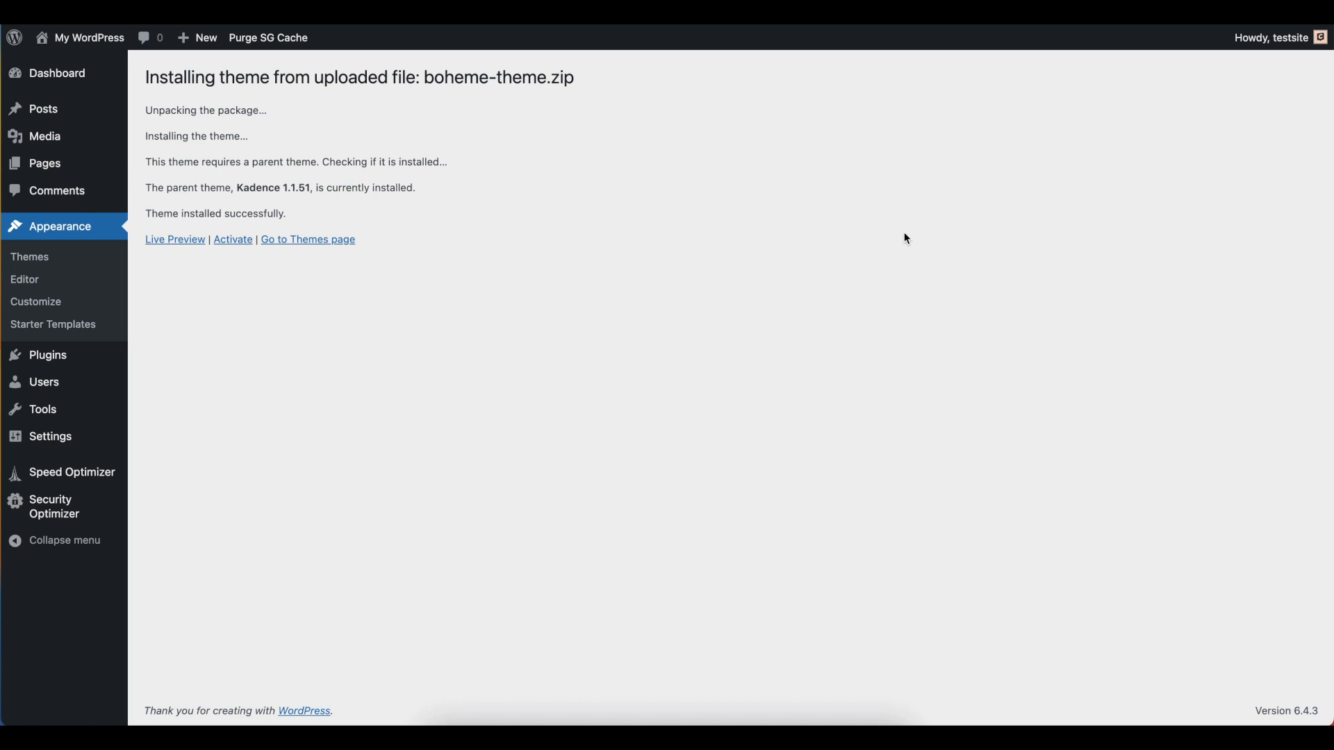
{"action": "left_click", "coordinate": [232, 243]}
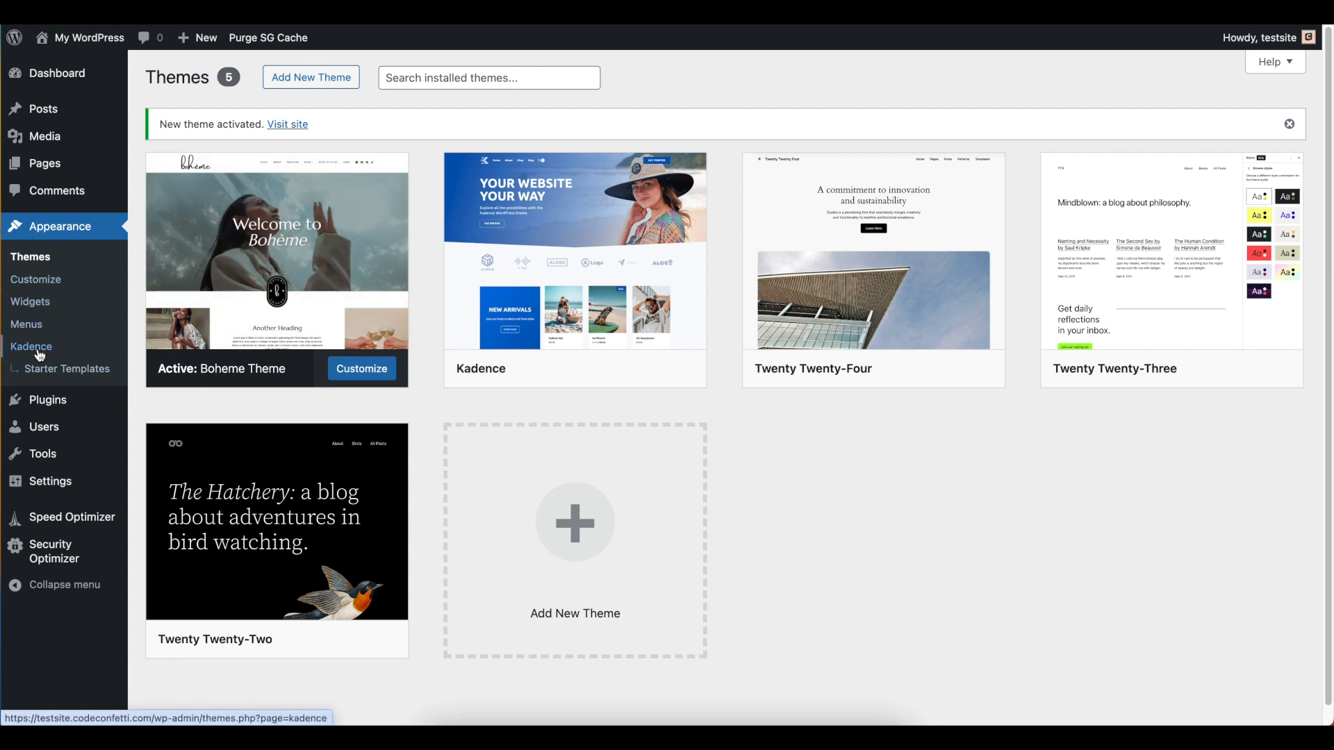
Import the Boheme starter template from the Code+Confetti collection into the site
{"action": "left_click", "coordinate": [76, 375]}
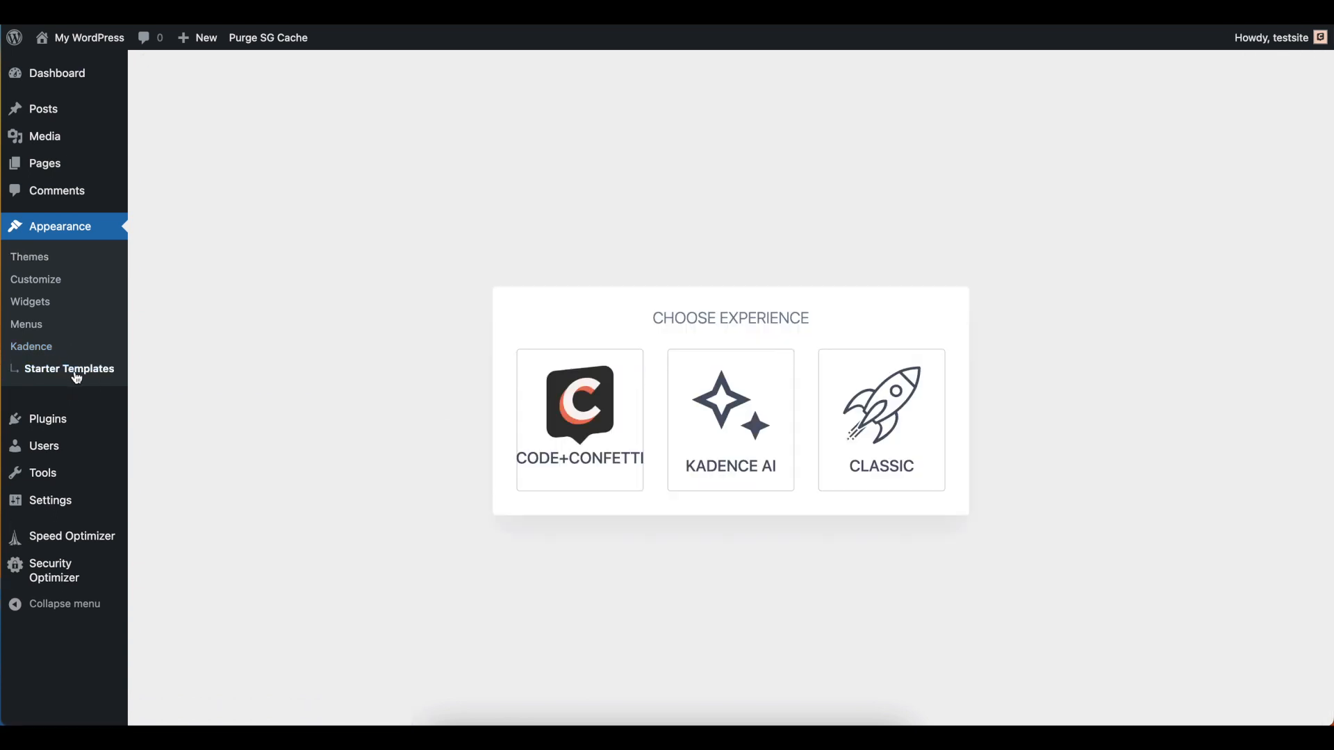
{"action": "left_click", "coordinate": [582, 434]}
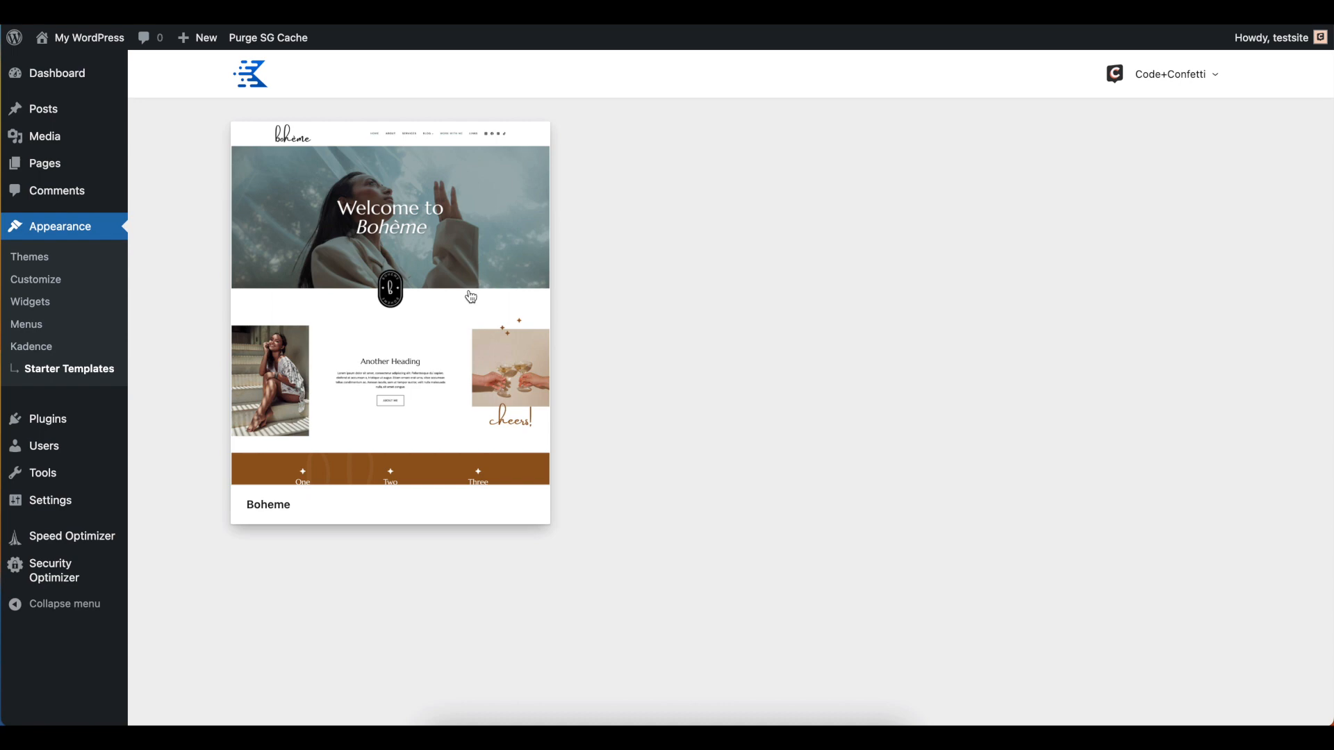
{"action": "left_click", "coordinate": [473, 240]}
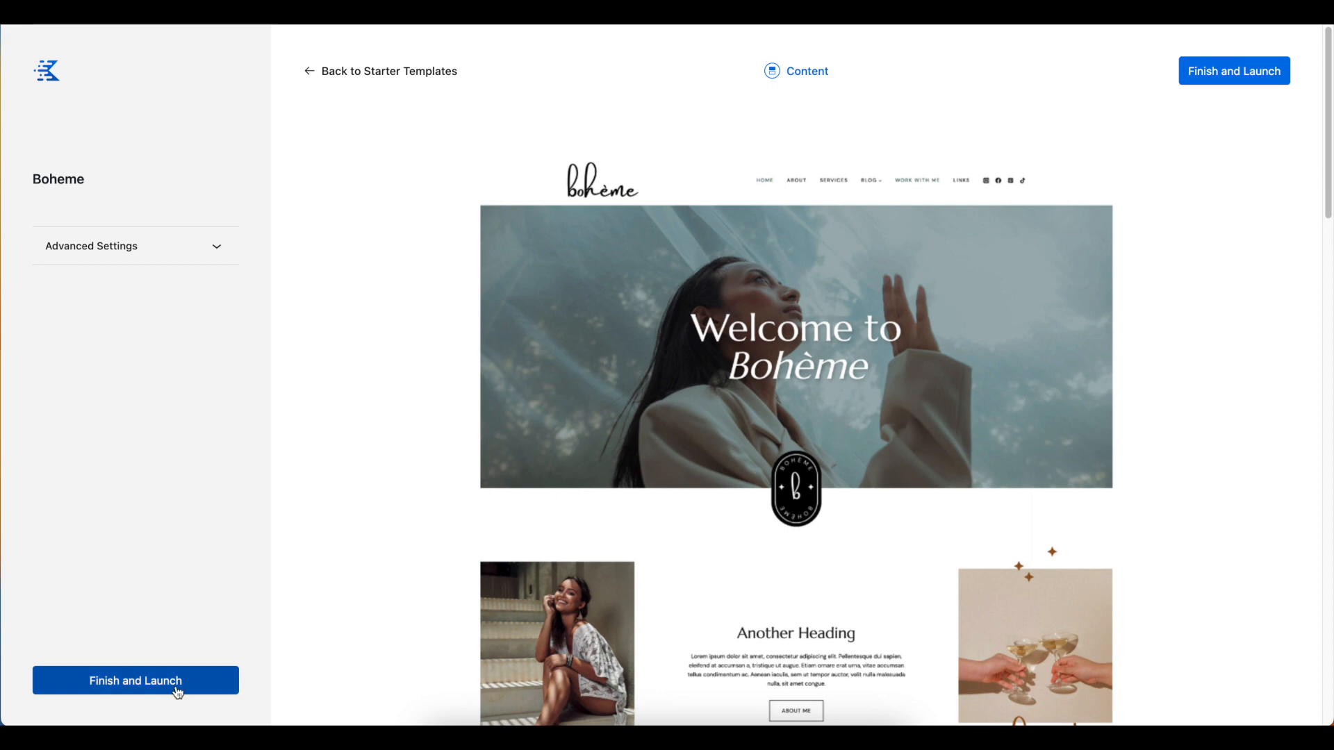
{"action": "left_click", "coordinate": [1229, 74]}
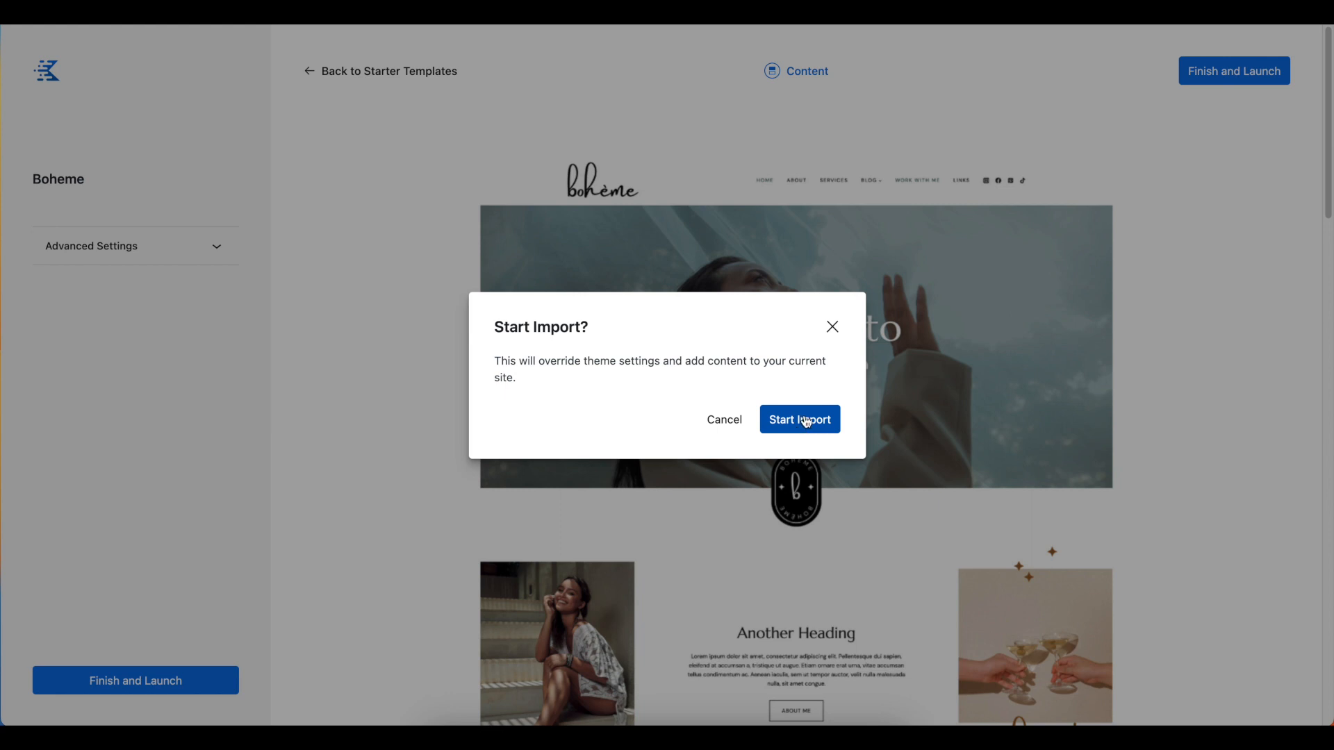
{"action": "left_click", "coordinate": [808, 421]}
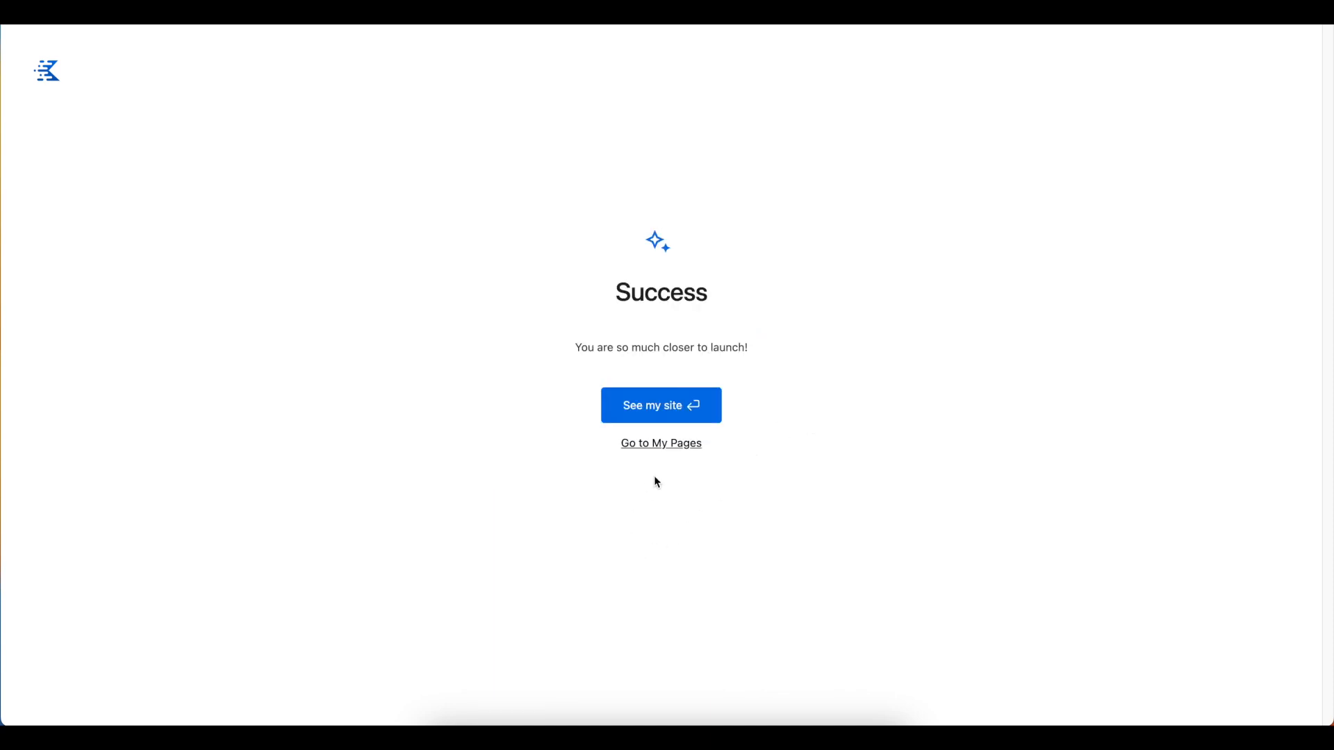
Open the imported site and look through the home page down to the blog posts section
{"action": "left_click", "coordinate": [669, 408]}
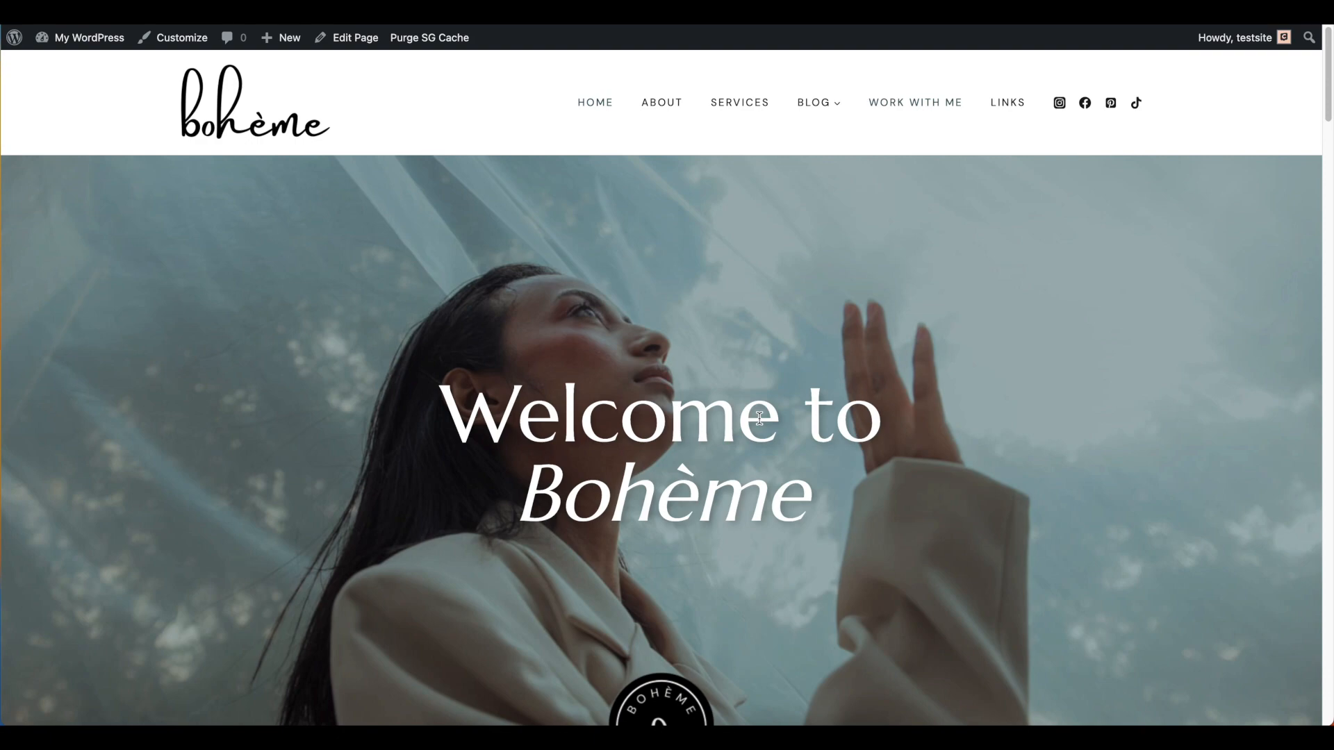
{"action": "scroll", "coordinate": [757, 410], "scroll_direction": "down", "scroll_amount": 3}
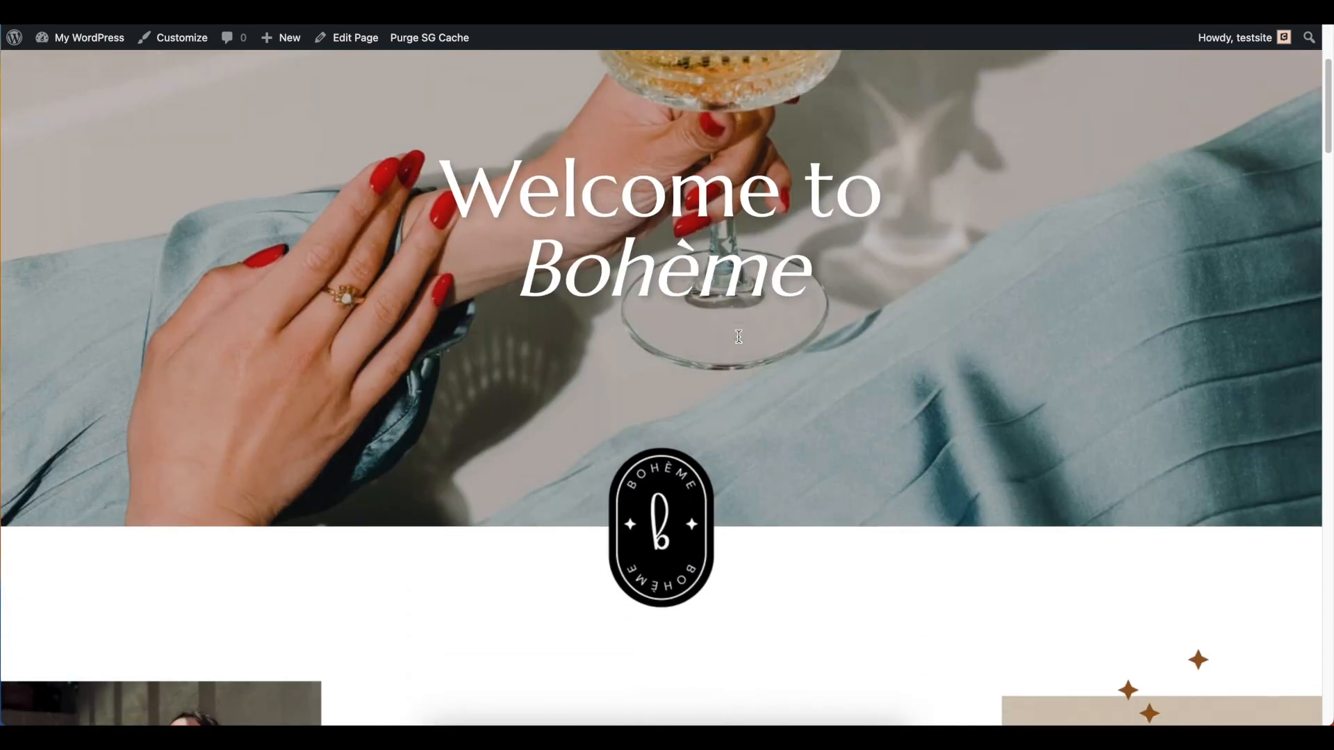
{"action": "scroll", "coordinate": [740, 337], "scroll_direction": "down", "scroll_amount": 12}
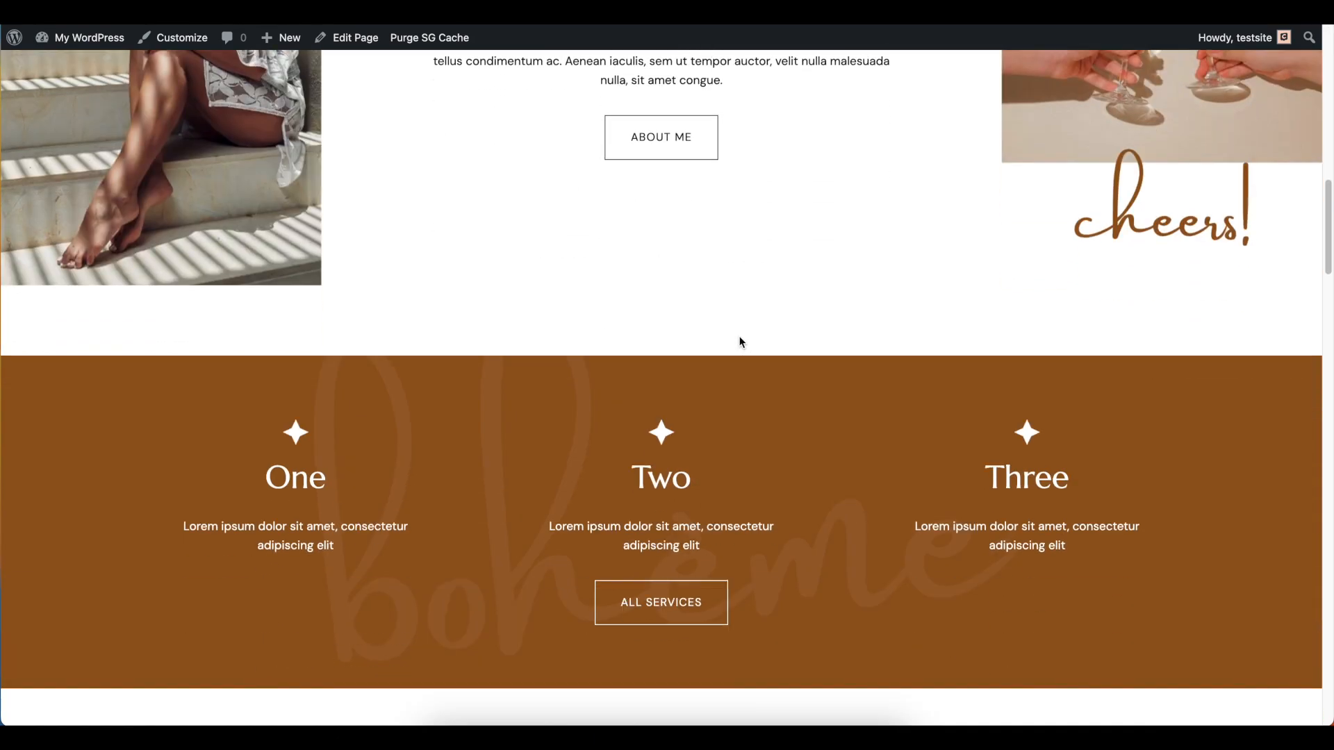
{"action": "scroll", "coordinate": [740, 340], "scroll_direction": "down", "scroll_amount": 8}
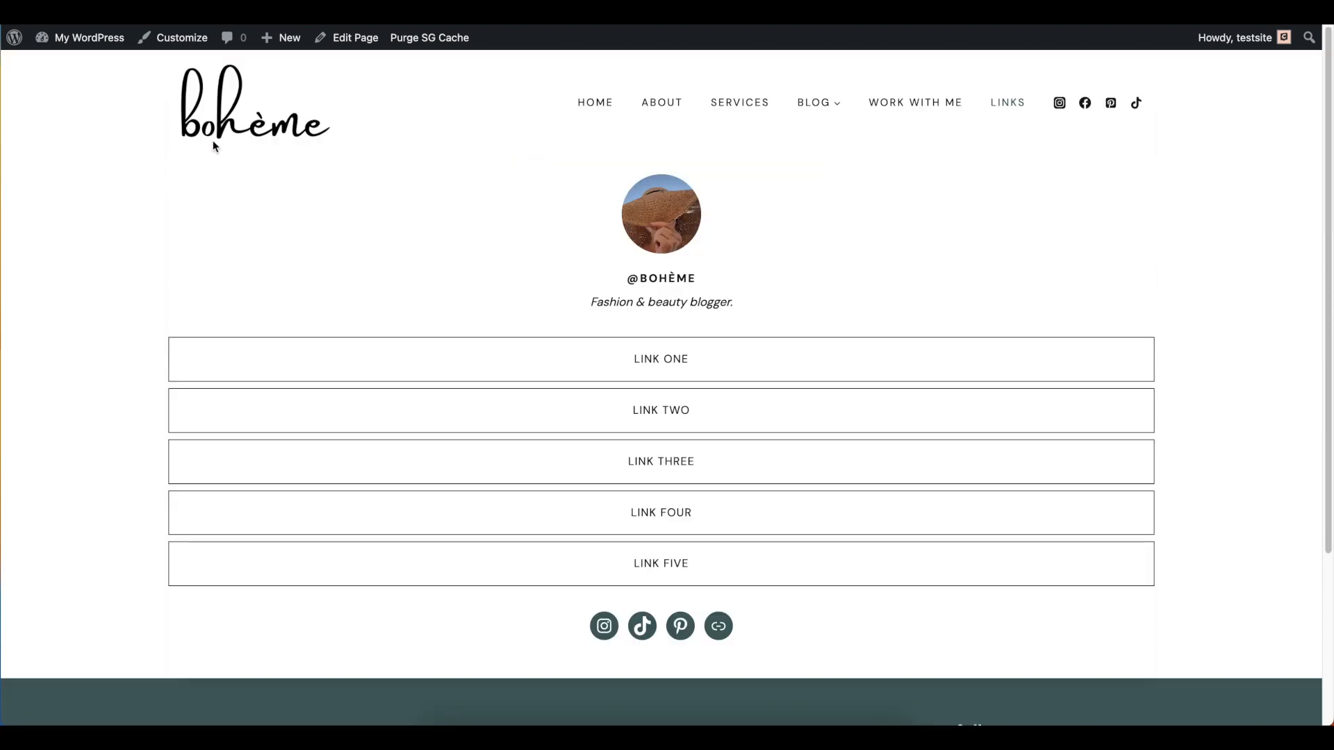
{"action": "left_click", "coordinate": [238, 134]}
Move the "Hello world!" post to the trash and reopen the live site's home page
{"action": "mouse_move", "coordinate": [79, 36]}
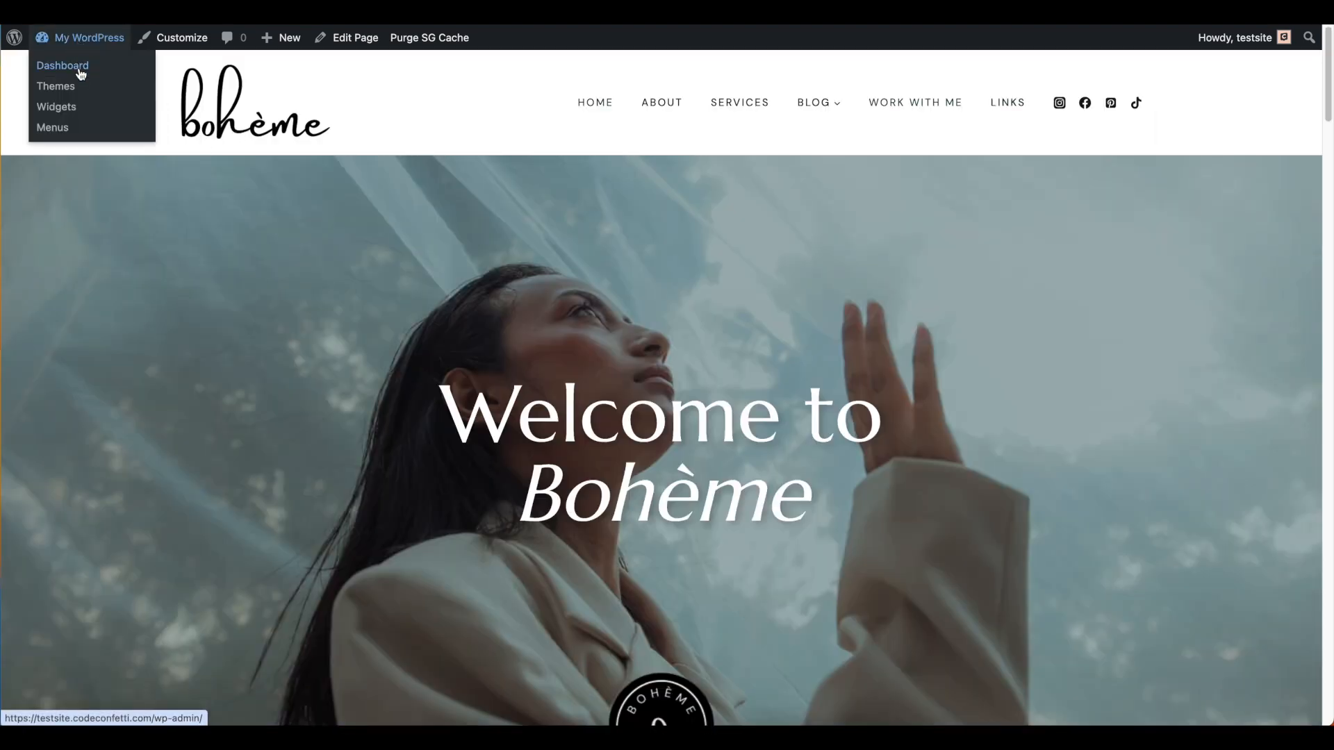
{"action": "left_click", "coordinate": [81, 68]}
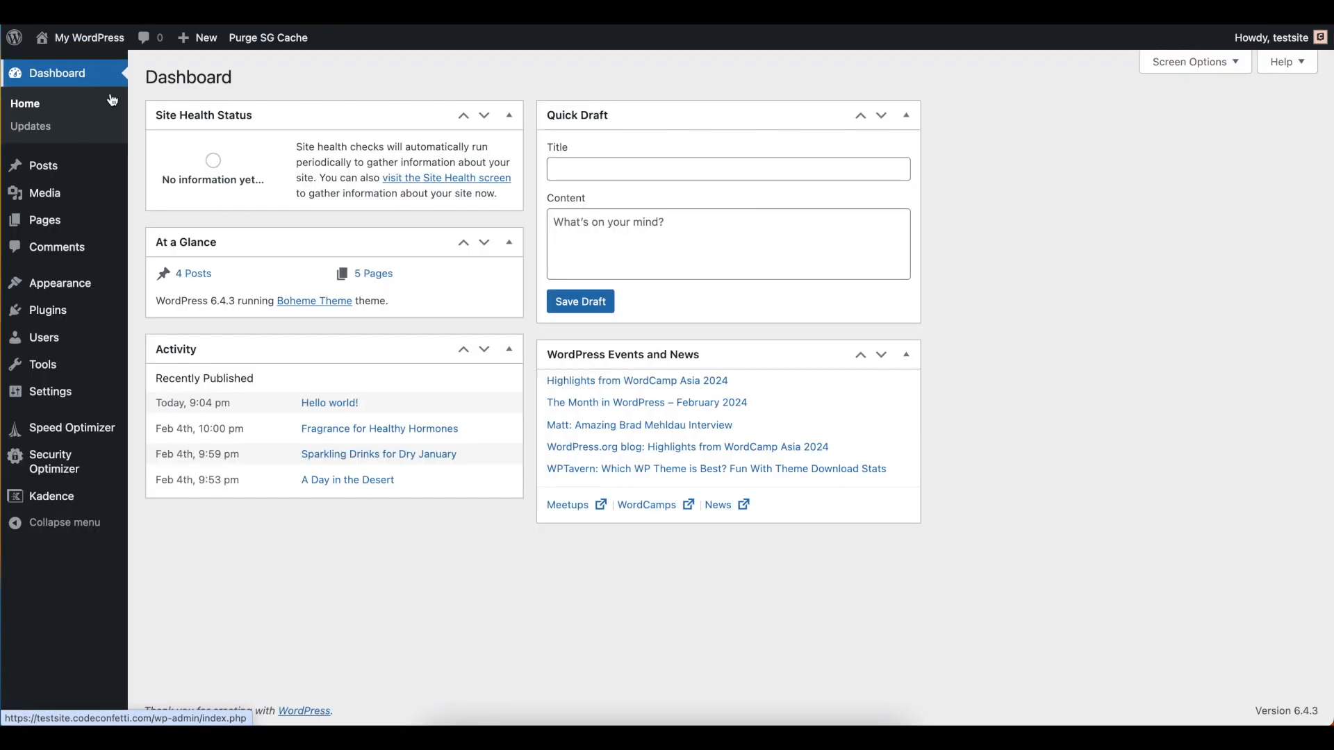
{"action": "left_click", "coordinate": [41, 167]}
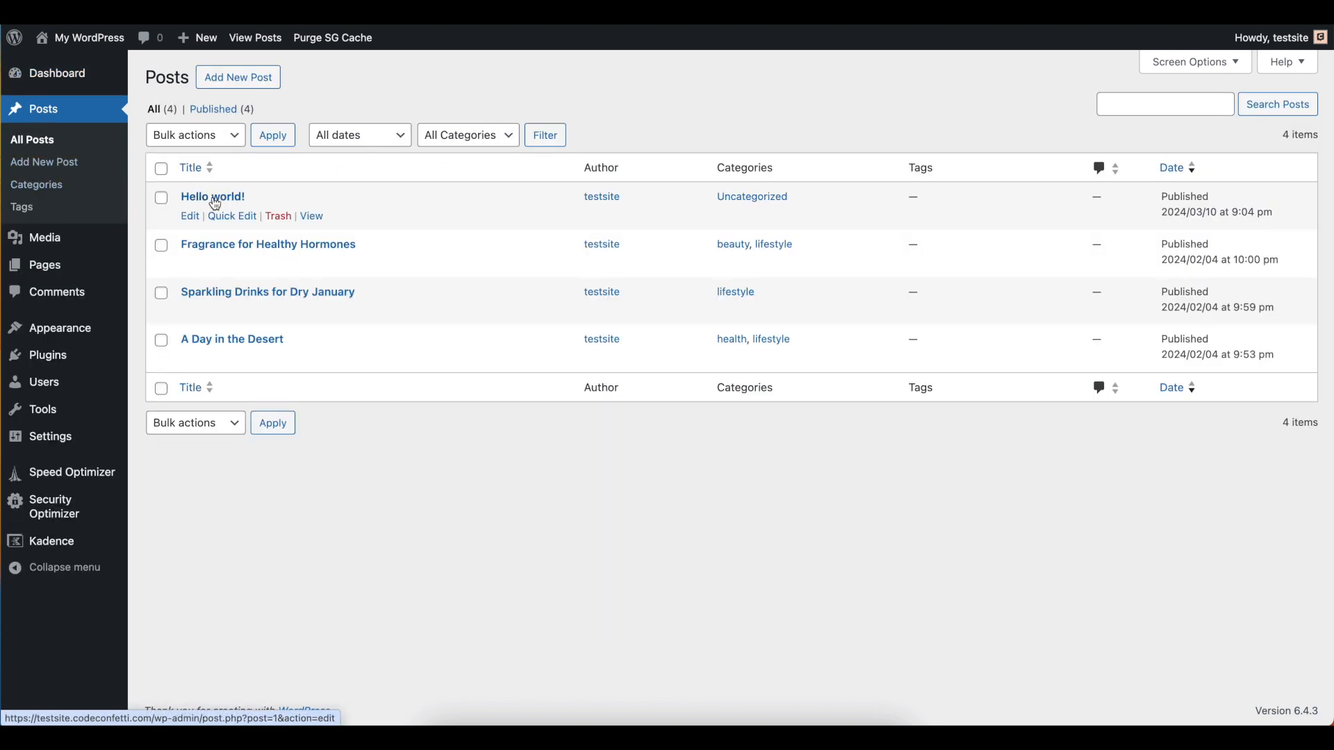
{"action": "left_click", "coordinate": [278, 216]}
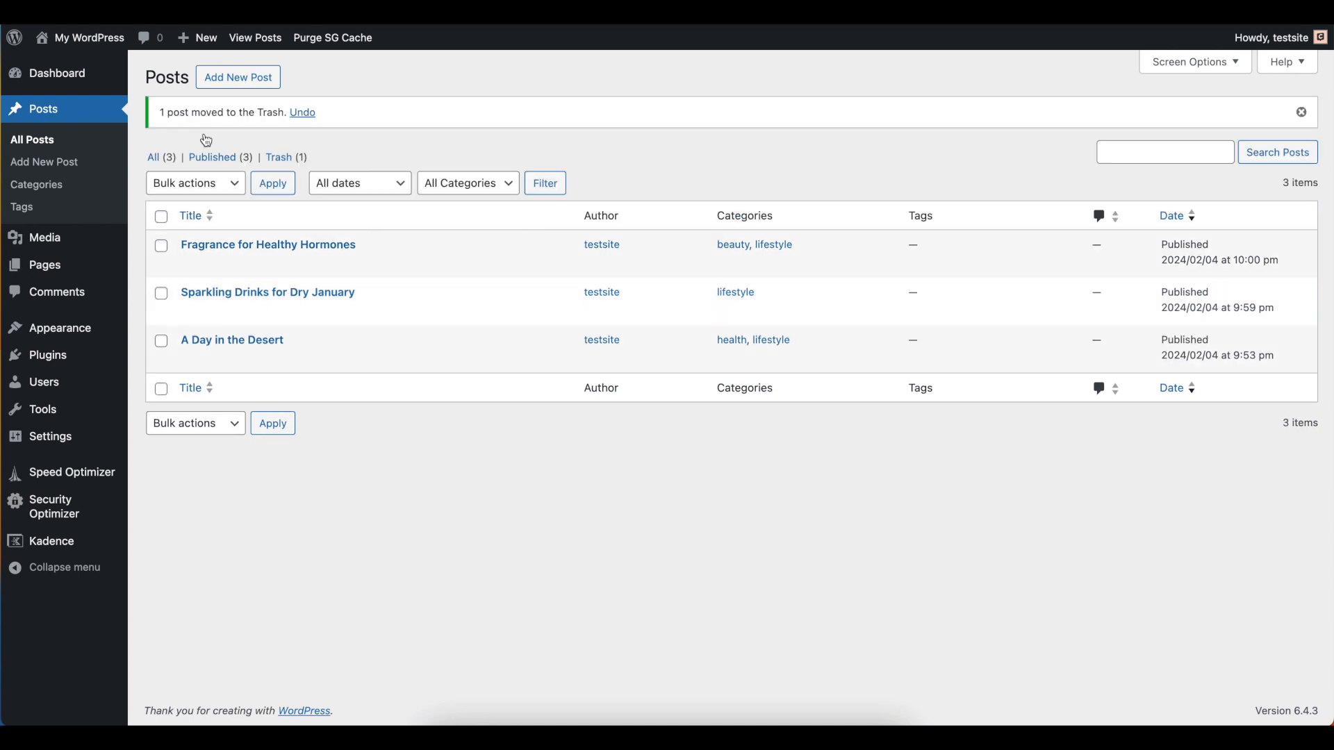
{"action": "mouse_move", "coordinate": [85, 39]}
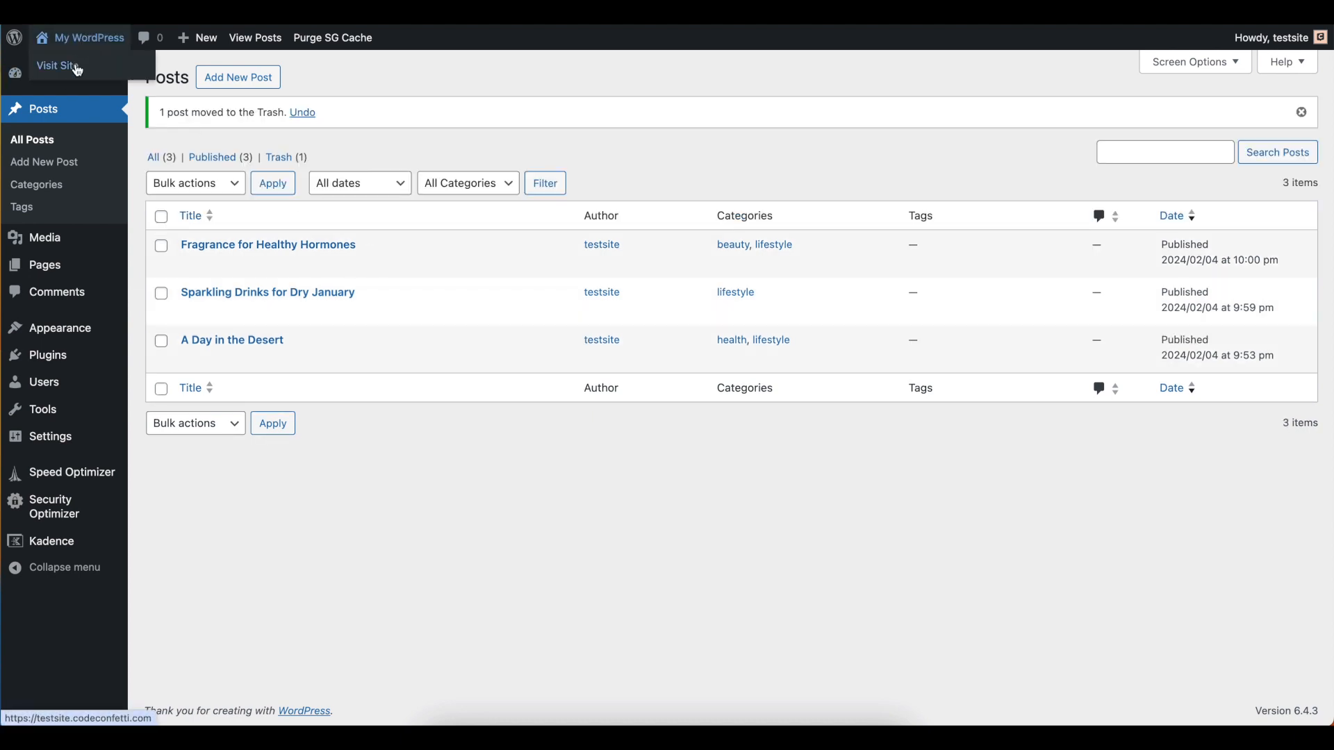
{"action": "left_click", "coordinate": [90, 61]}
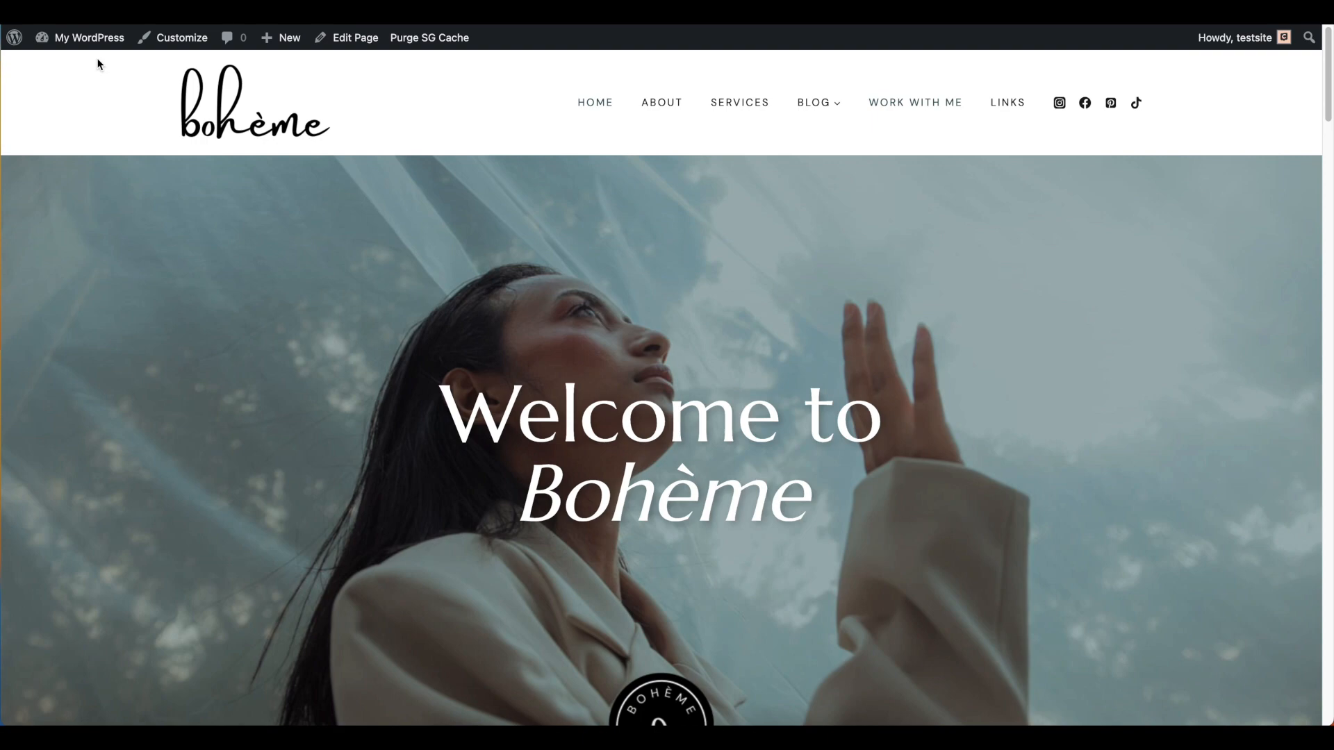
Check which posts are featured in the blog section of the live home page
{"action": "scroll", "coordinate": [590, 232], "scroll_direction": "down", "scroll_amount": 15}
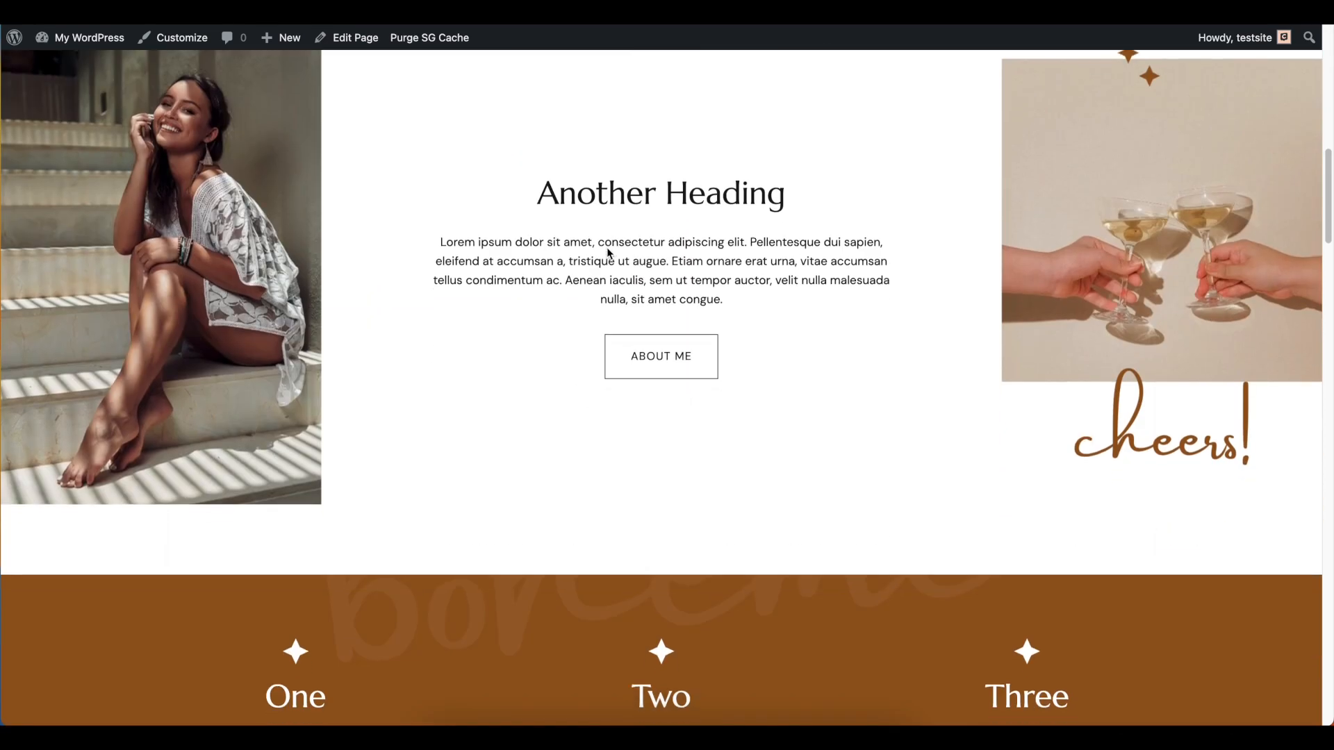
{"action": "scroll", "coordinate": [613, 258], "scroll_direction": "down", "scroll_amount": 4}
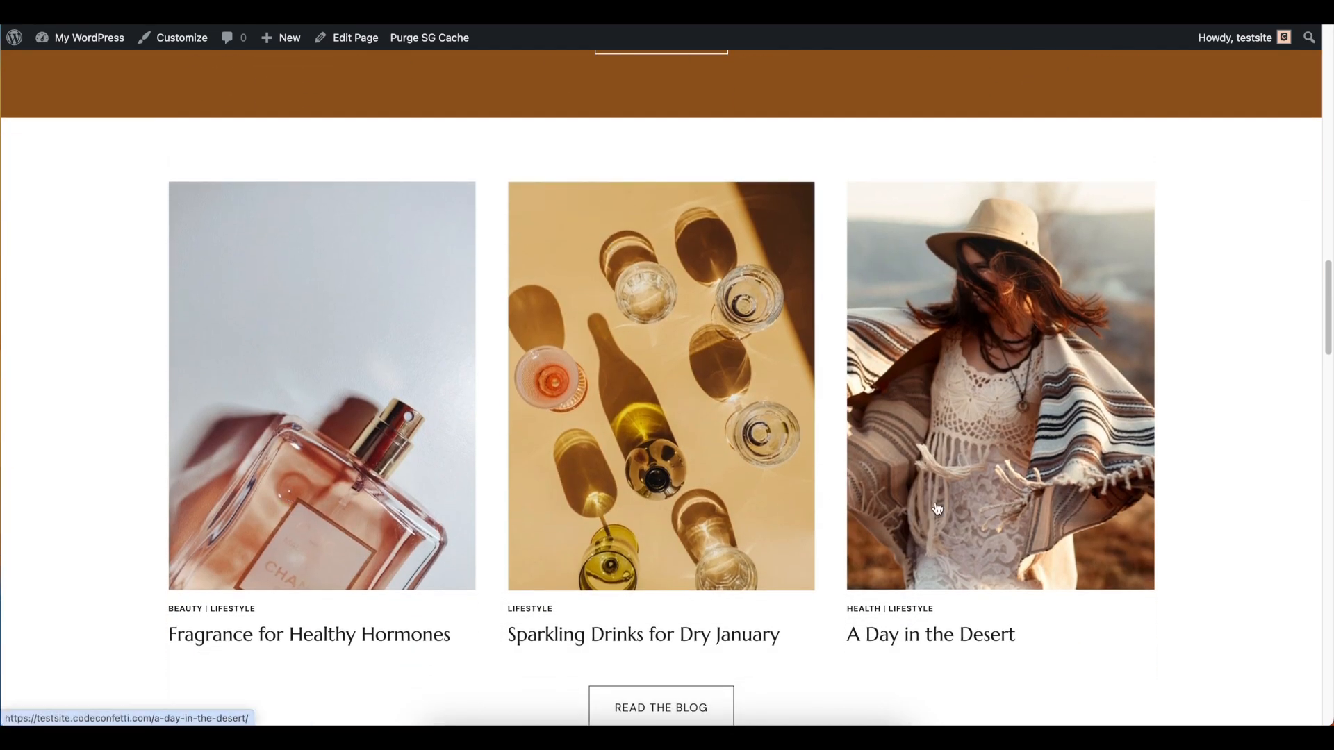
{"action": "scroll", "coordinate": [1208, 490], "scroll_direction": "down", "scroll_amount": 1}
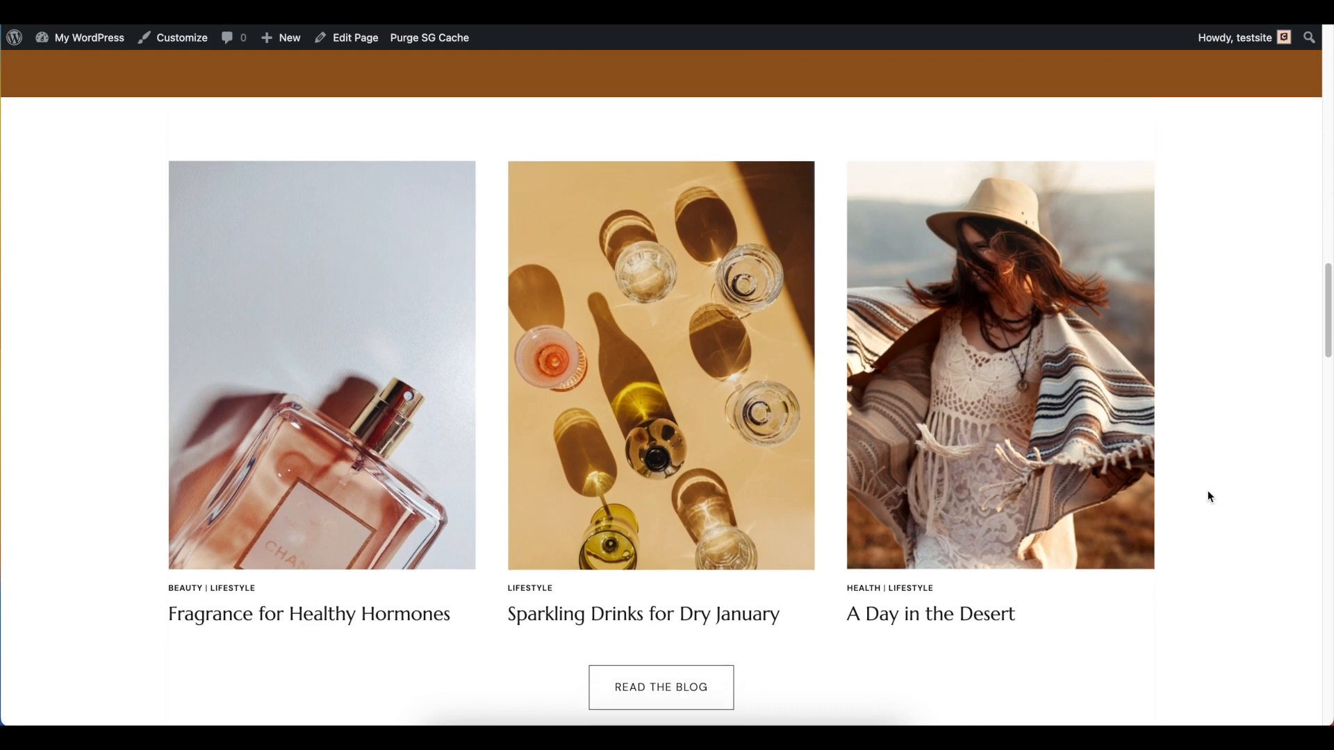
{"action": "scroll", "coordinate": [1208, 491], "scroll_direction": "down", "scroll_amount": 1}
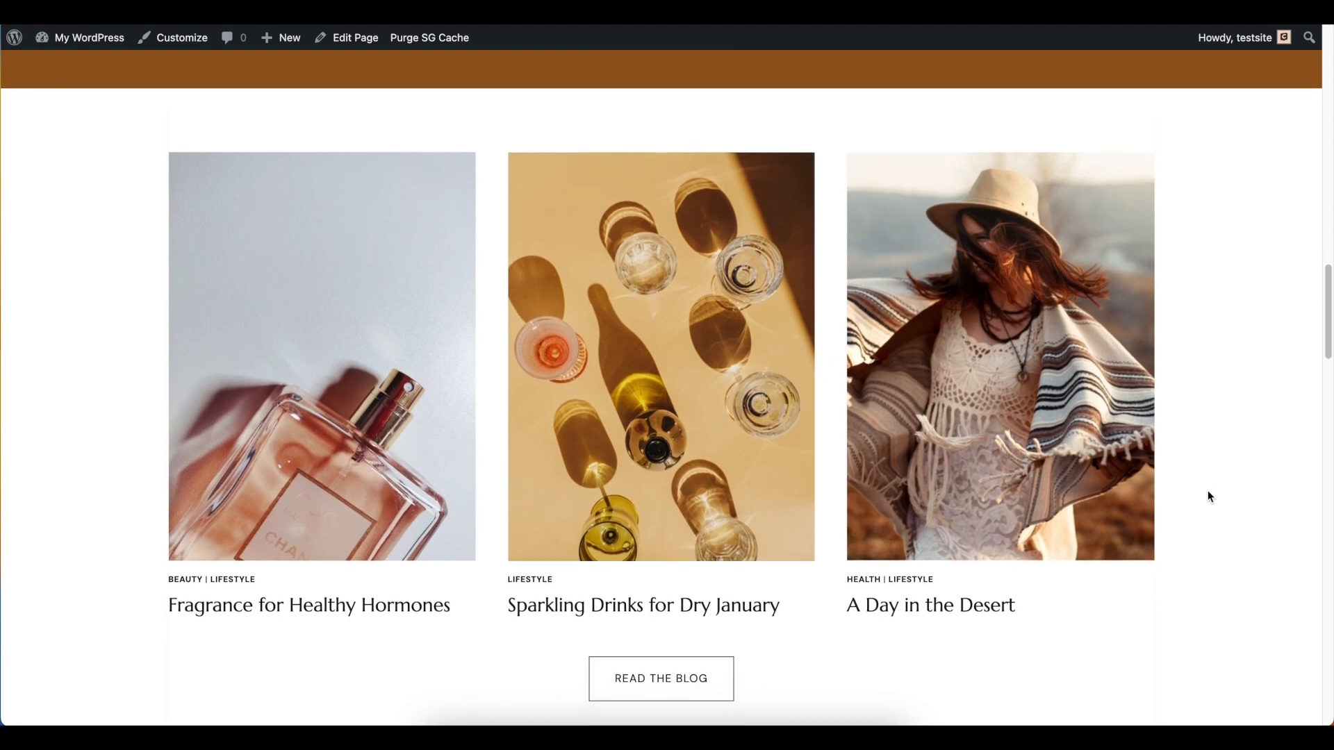
{"action": "scroll", "coordinate": [1193, 389], "scroll_direction": "up", "scroll_amount": 15}
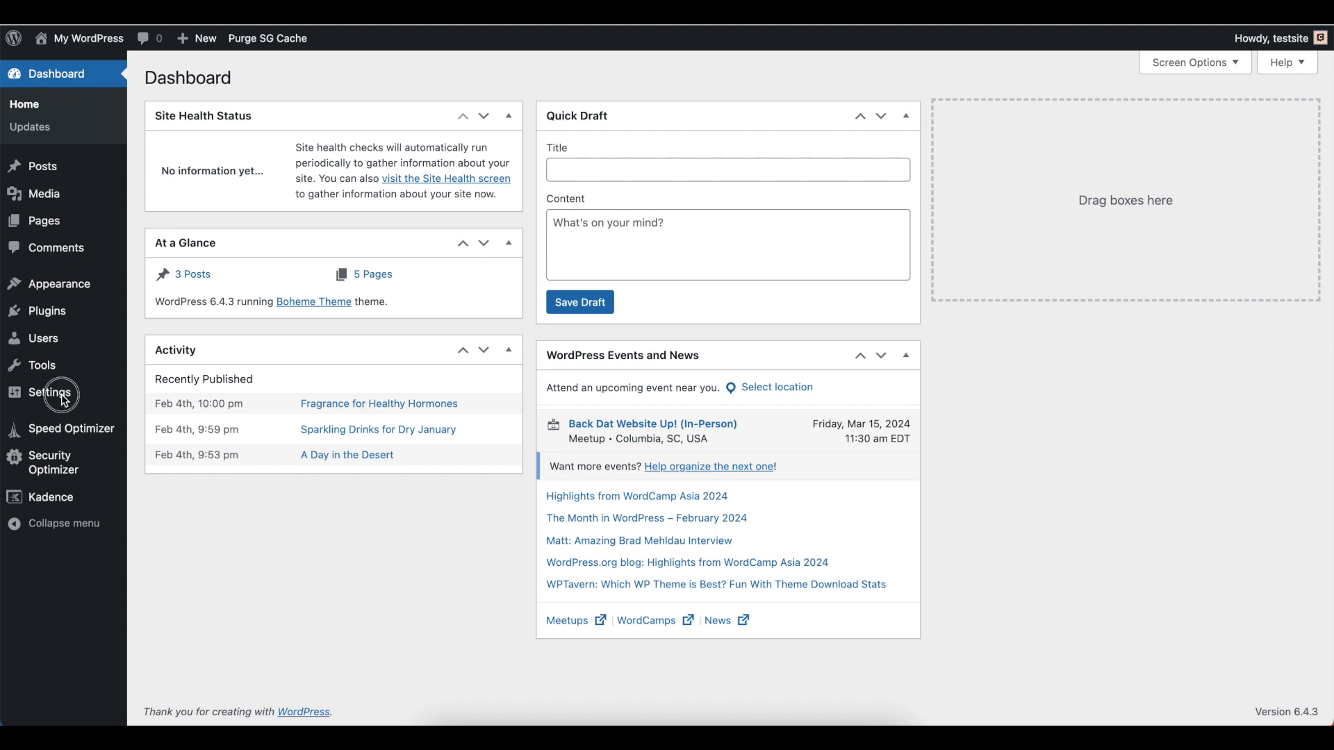
Save the site's permalink settings with the Post name structure
{"action": "mouse_move", "coordinate": [72, 398]}
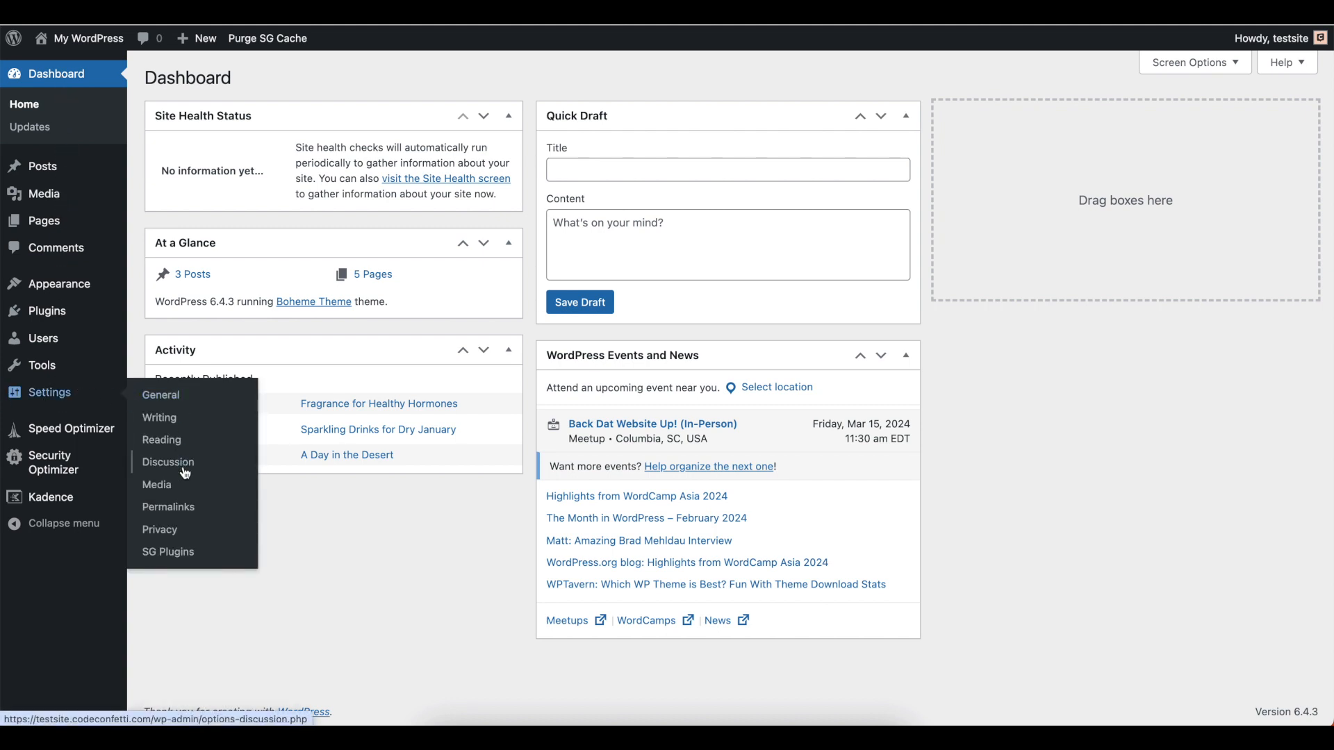
{"action": "left_click", "coordinate": [226, 508]}
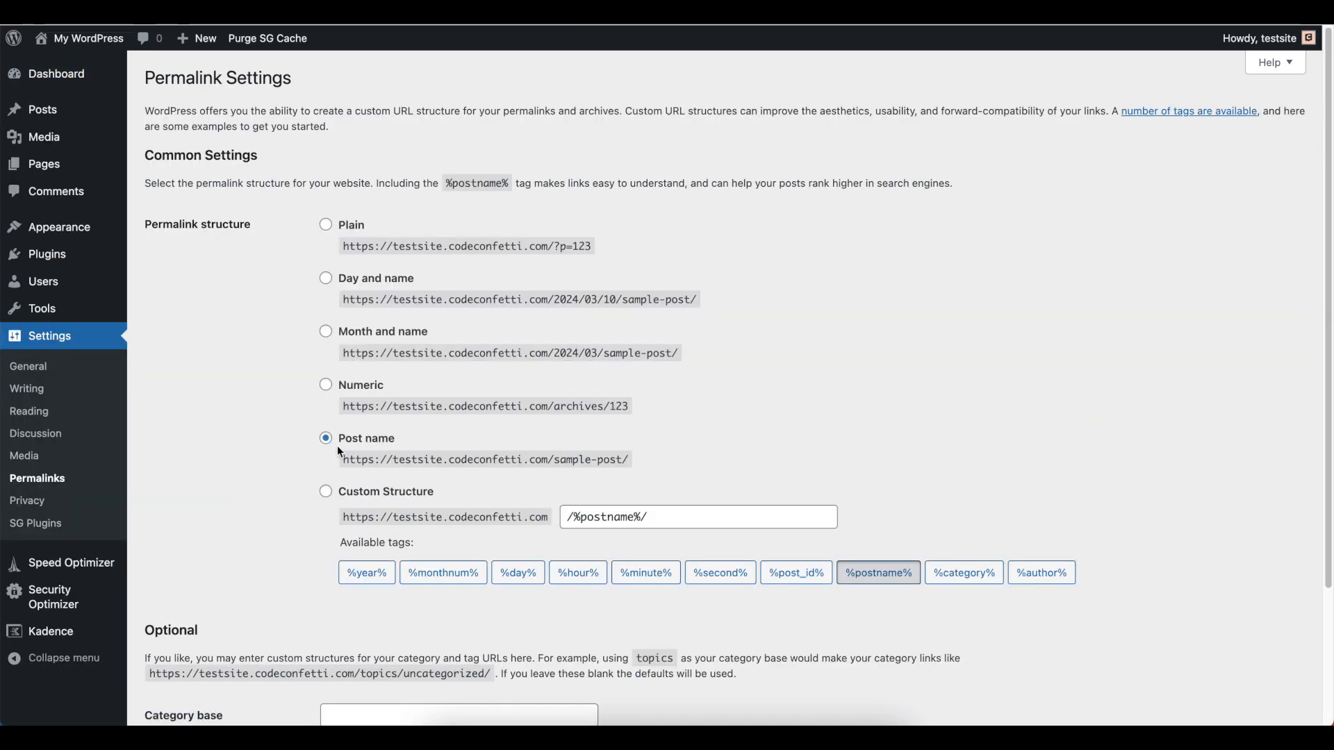
{"action": "scroll", "coordinate": [376, 498], "scroll_direction": "down", "scroll_amount": 3}
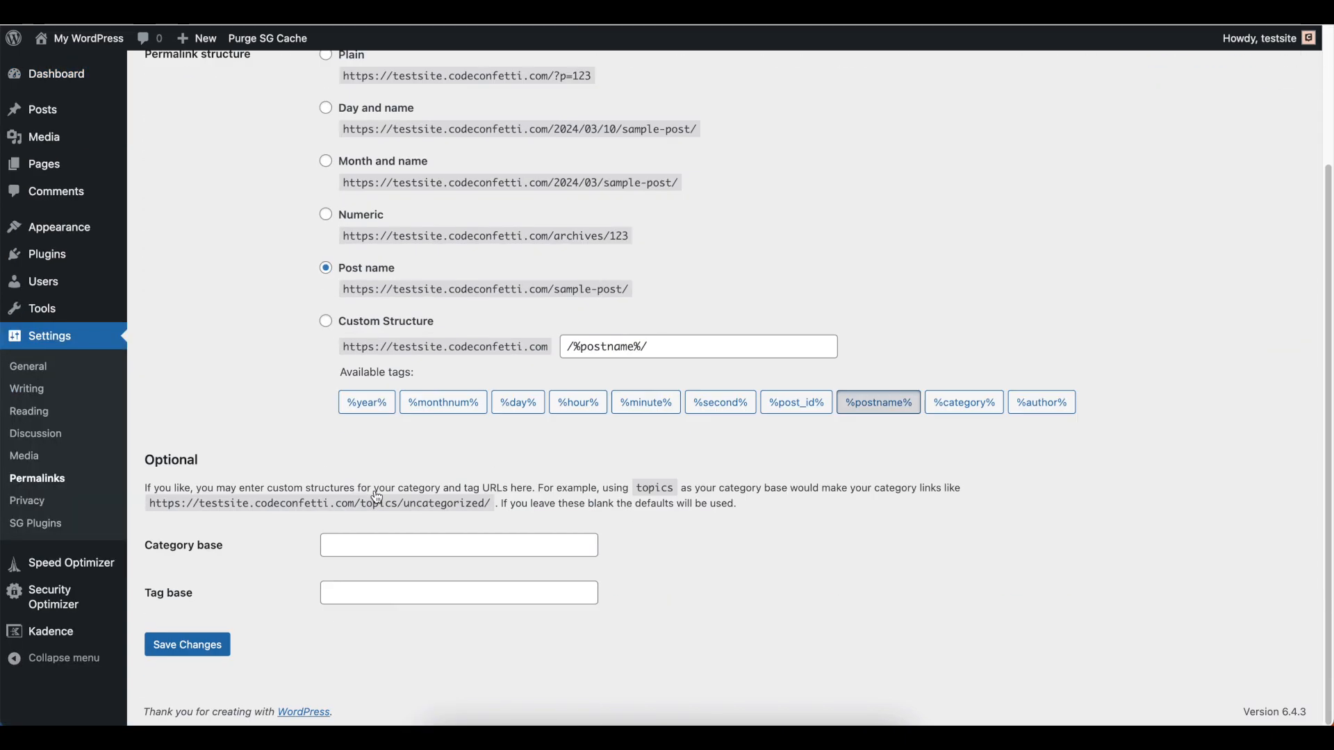
{"action": "left_click", "coordinate": [187, 646]}
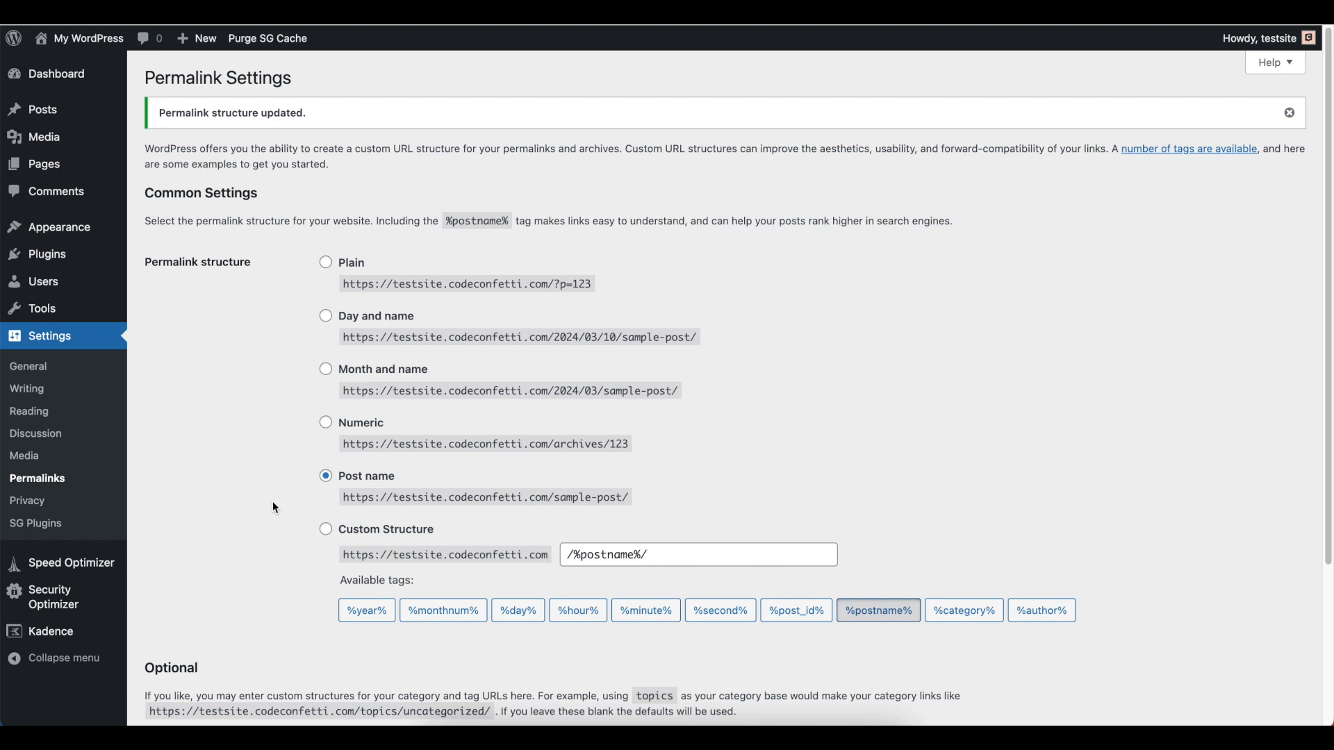
Open the header's logo settings in the theme customizer
{"action": "mouse_move", "coordinate": [129, 233]}
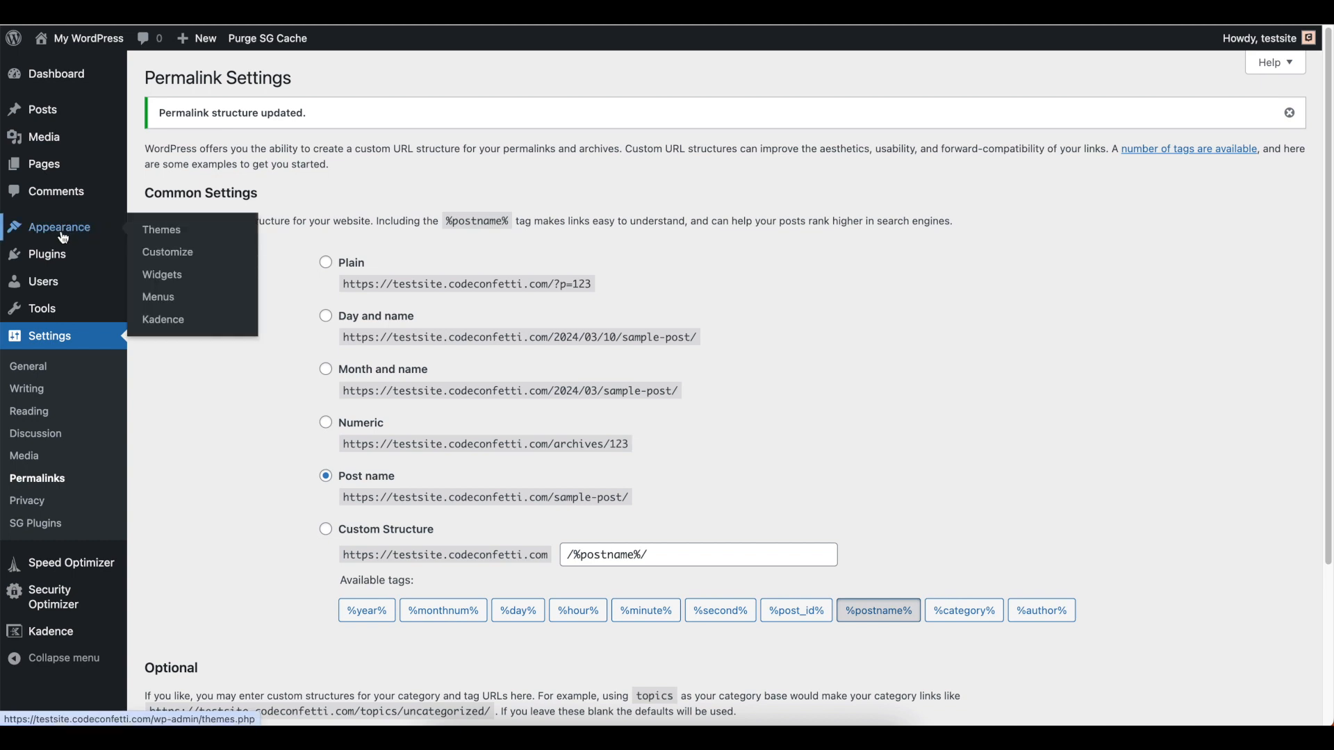
{"action": "left_click", "coordinate": [168, 254]}
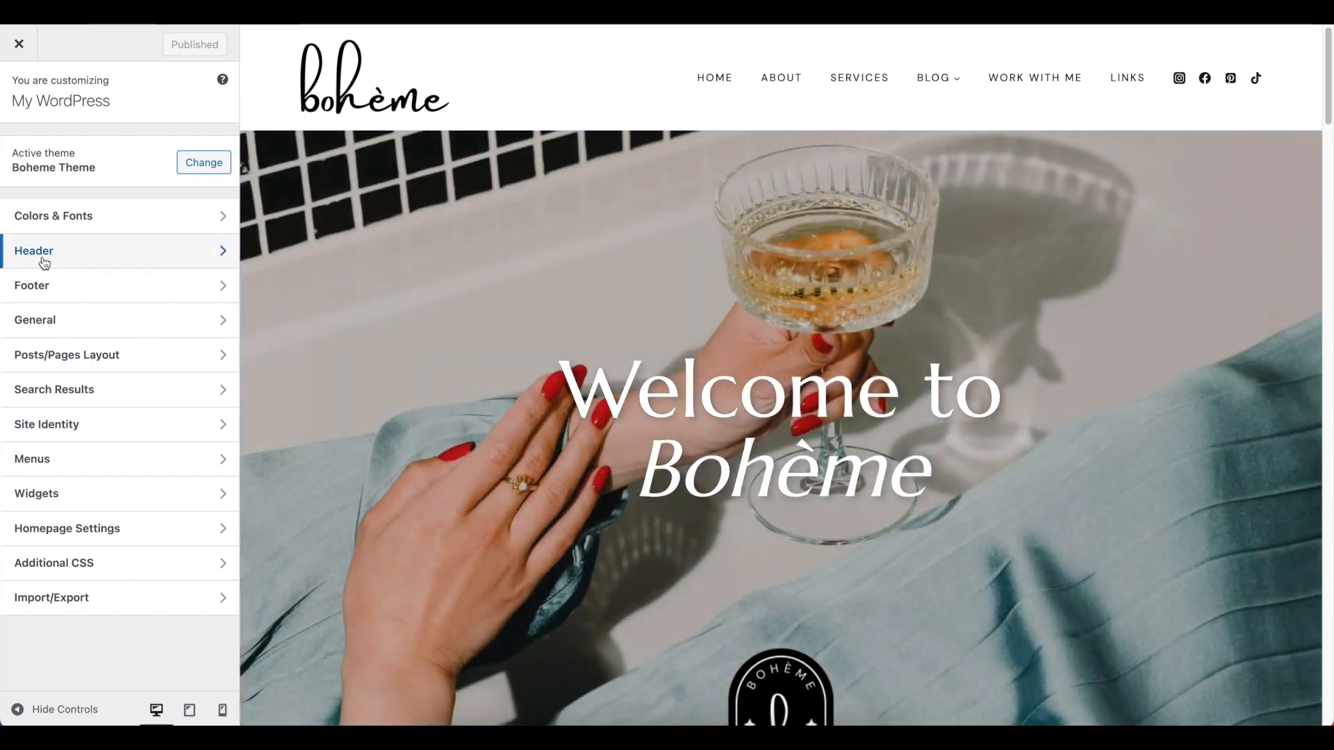
{"action": "left_click", "coordinate": [76, 263]}
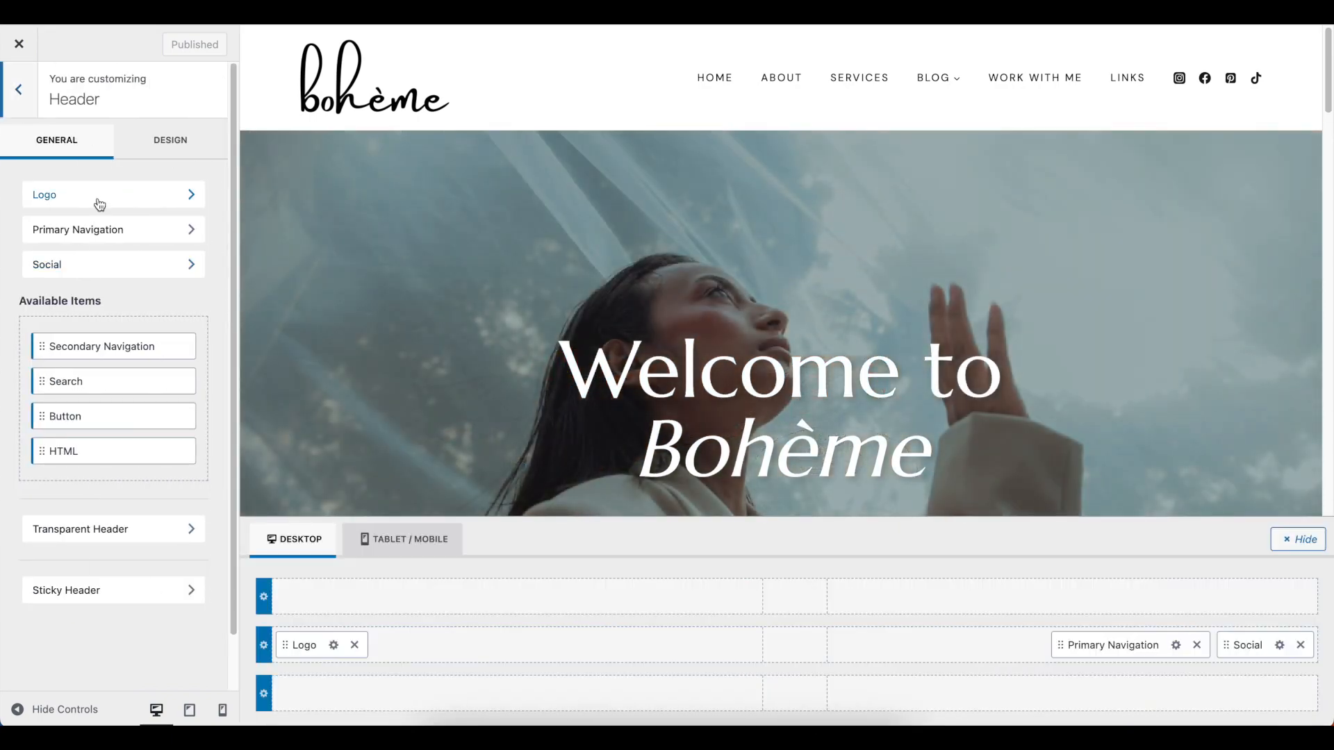
{"action": "left_click", "coordinate": [99, 201]}
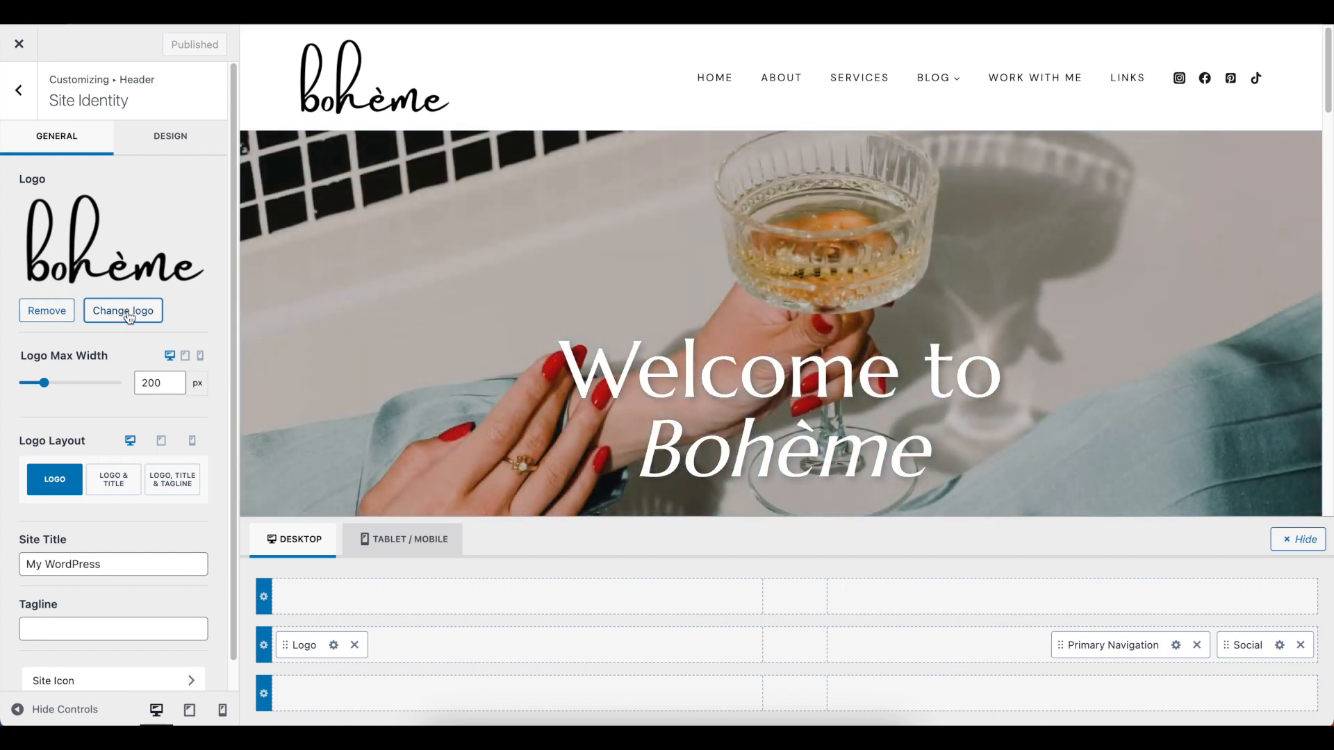
Adjust the header logo's maximum width on desktop to 216 px
{"action": "left_click", "coordinate": [173, 387]}
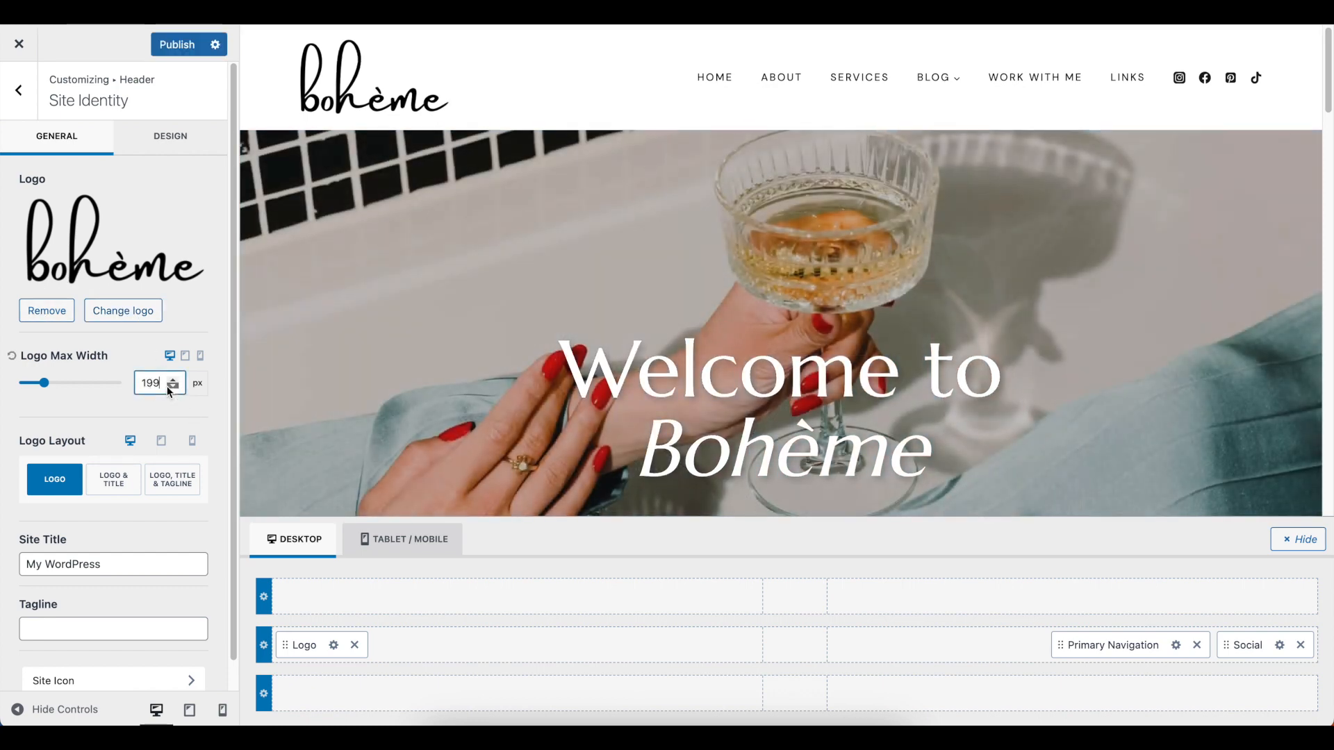
{"action": "left_click", "coordinate": [173, 387]}
{"action": "left_click", "coordinate": [173, 387]}
{"action": "left_click", "coordinate": [173, 387]}
{"action": "mouse_move", "coordinate": [44, 383]}
{"action": "left_mouse_down"}
{"action": "mouse_move", "coordinate": [26, 383]}
{"action": "mouse_move", "coordinate": [46, 383]}
{"action": "left_mouse_up"}
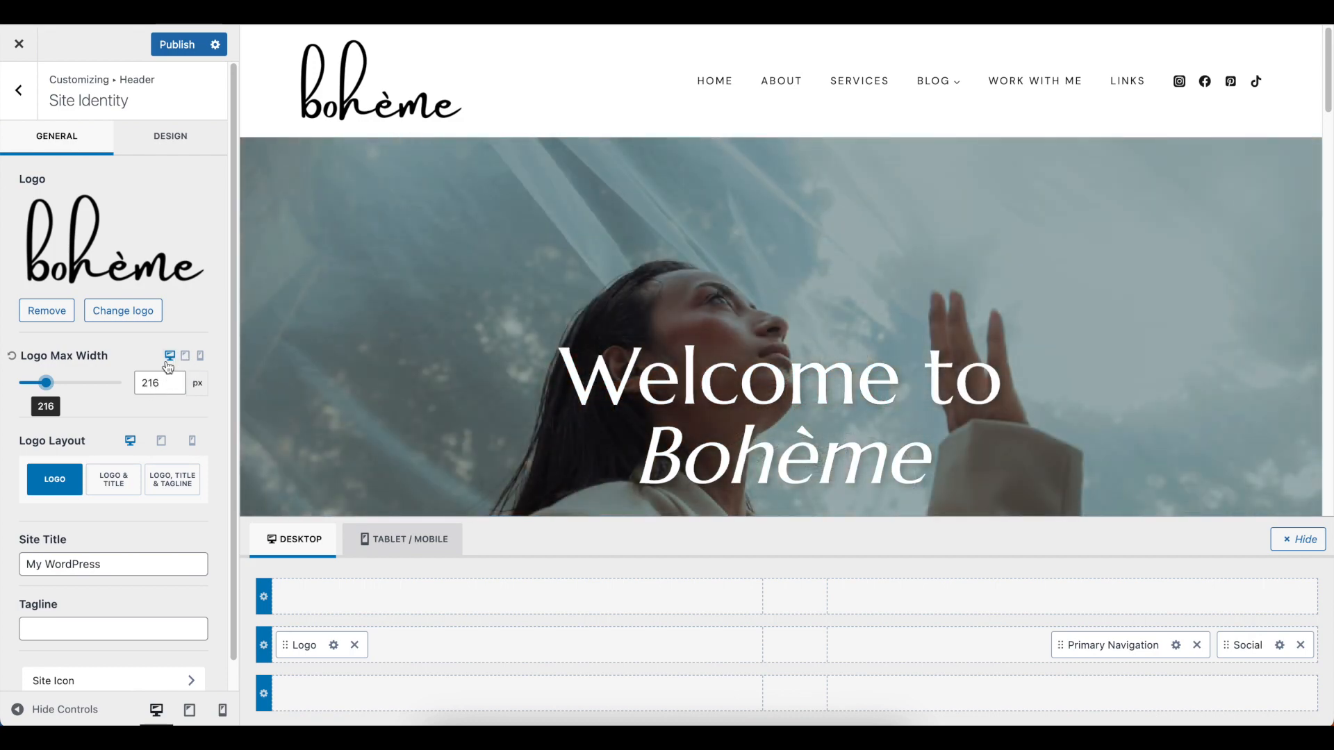
Review the logo's maximum width for tablet and mobile, and set the desktop maximum width to 200 px
{"action": "left_click", "coordinate": [185, 356]}
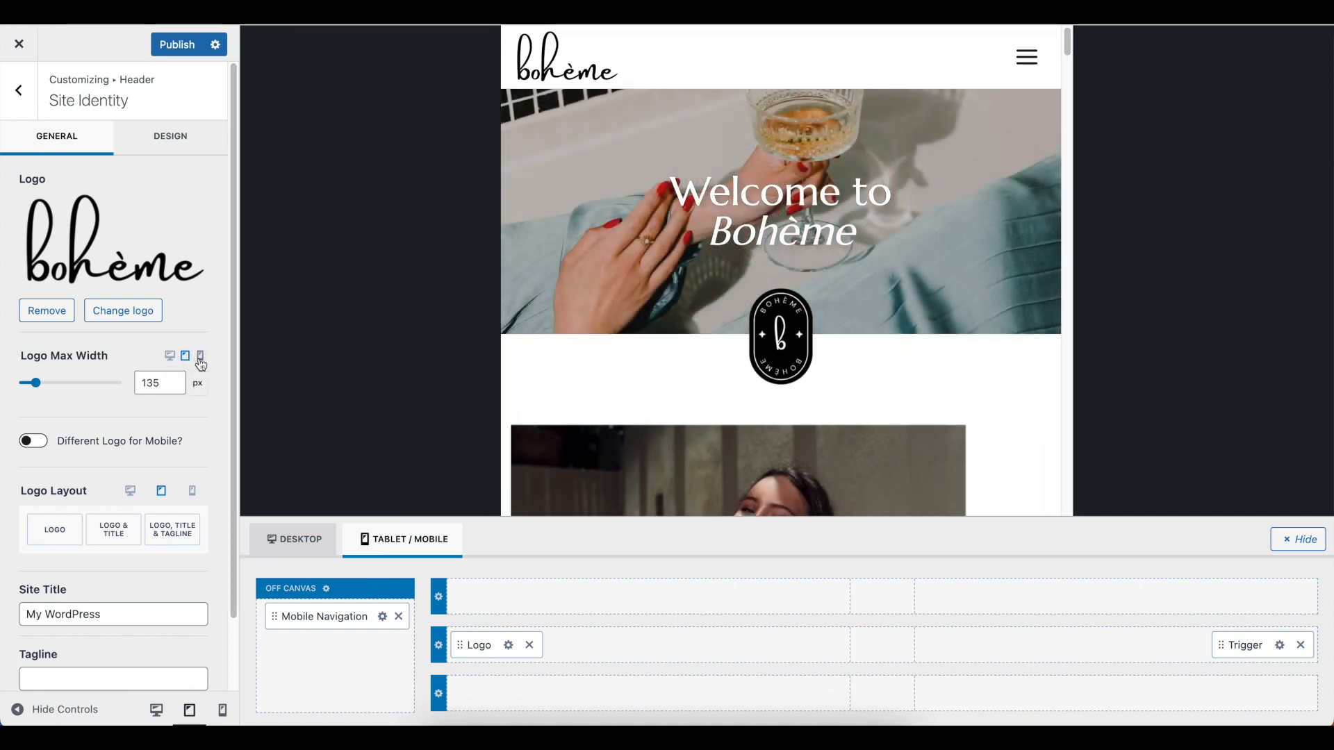
{"action": "left_click", "coordinate": [200, 356]}
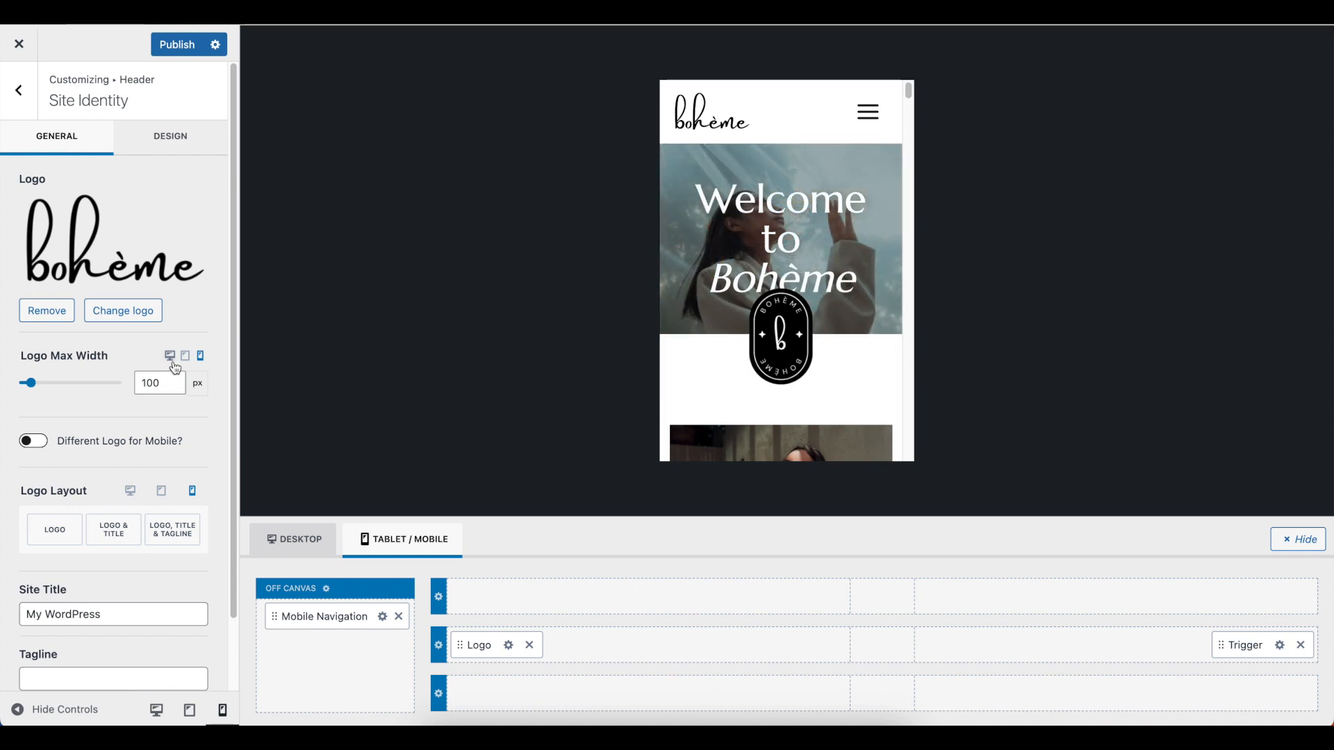
{"action": "left_click", "coordinate": [169, 356]}
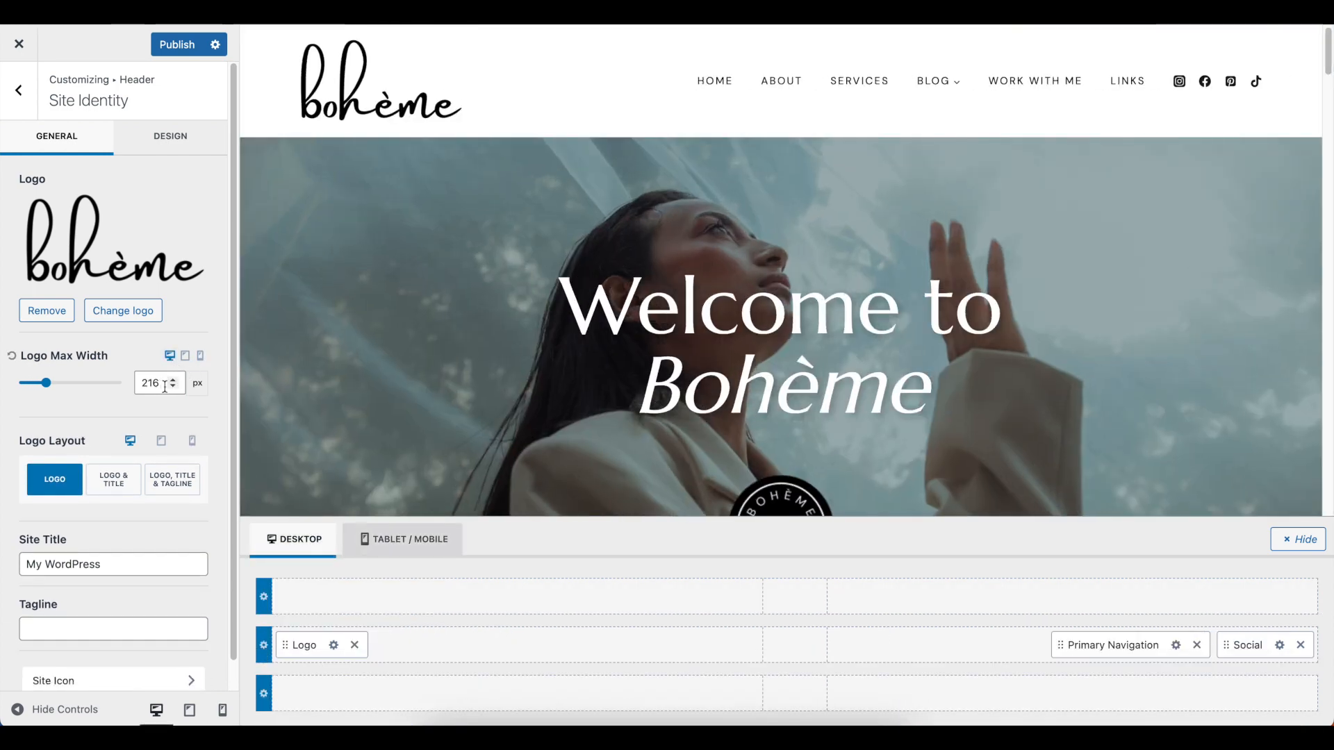
{"action": "double_click", "coordinate": [164, 387]}
{"action": "type", "text": "200"}
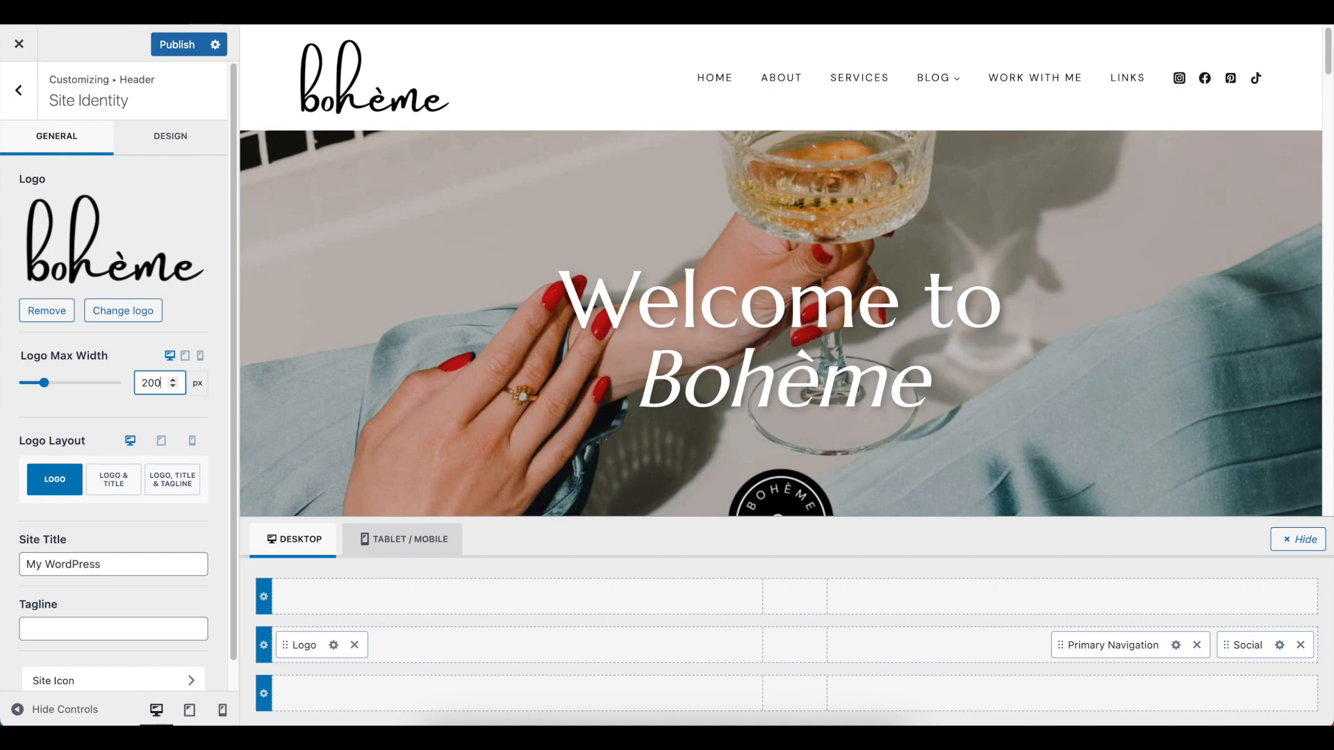
Change the site title to "Boheme"
{"action": "scroll", "coordinate": [110, 452], "scroll_direction": "down", "scroll_amount": 1}
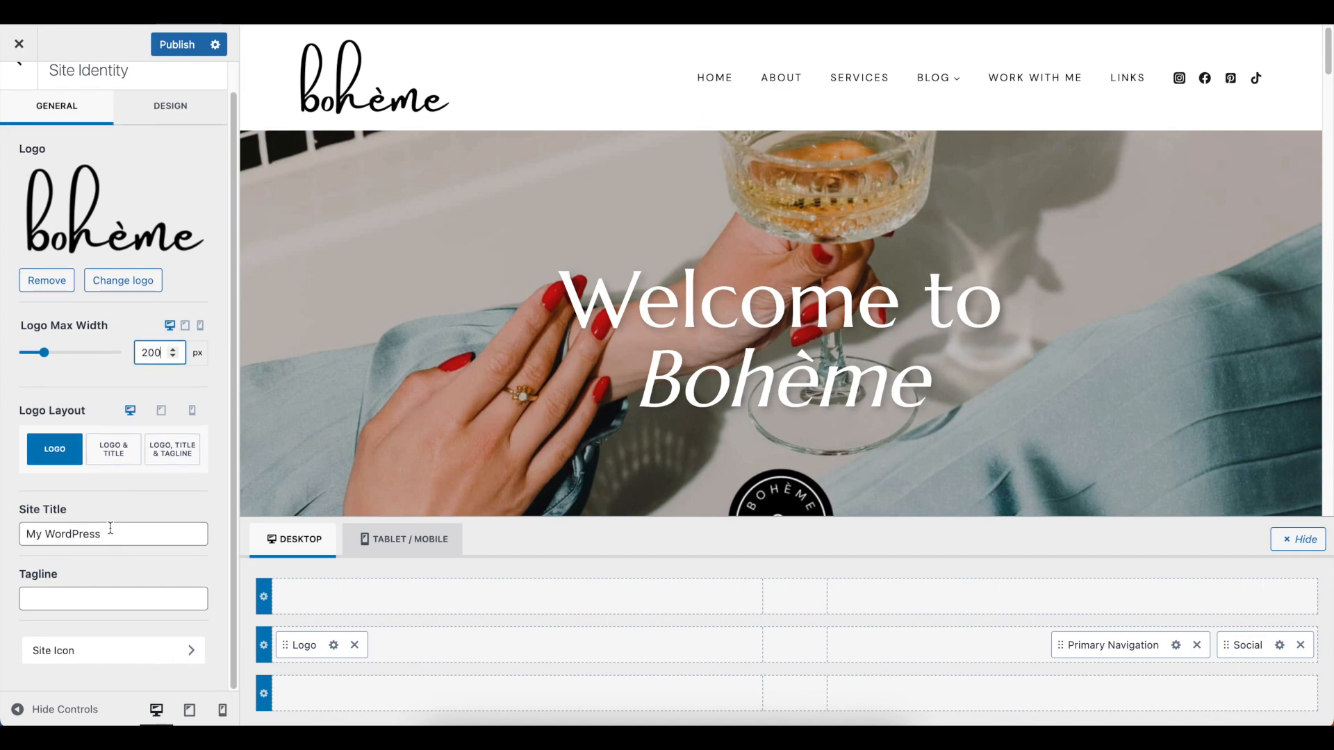
{"action": "left_click_drag", "start_coordinate": [128, 534], "coordinate": [14, 537]}
{"action": "left_click", "coordinate": [99, 539]}
{"action": "left_click_drag", "start_coordinate": [111, 539], "coordinate": [26, 536]}
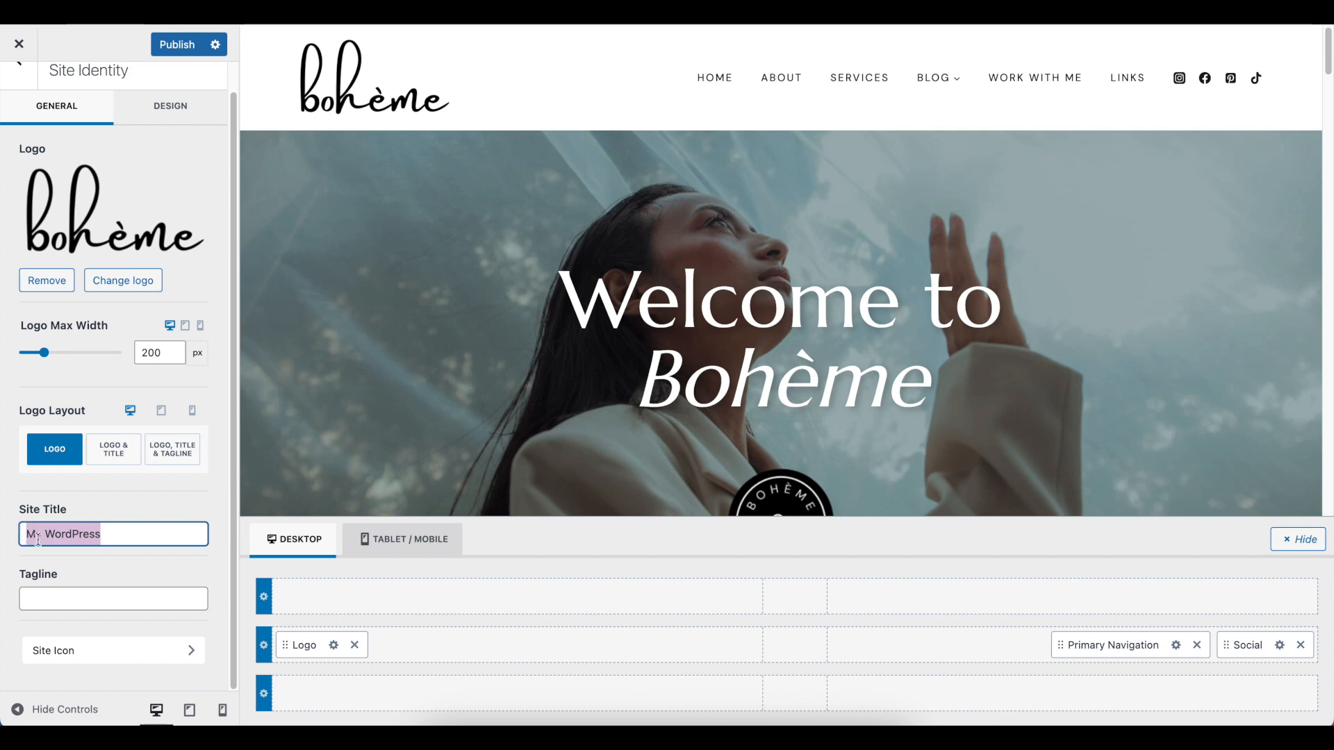
{"action": "left_click_drag", "start_coordinate": [128, 536], "coordinate": [10, 532]}
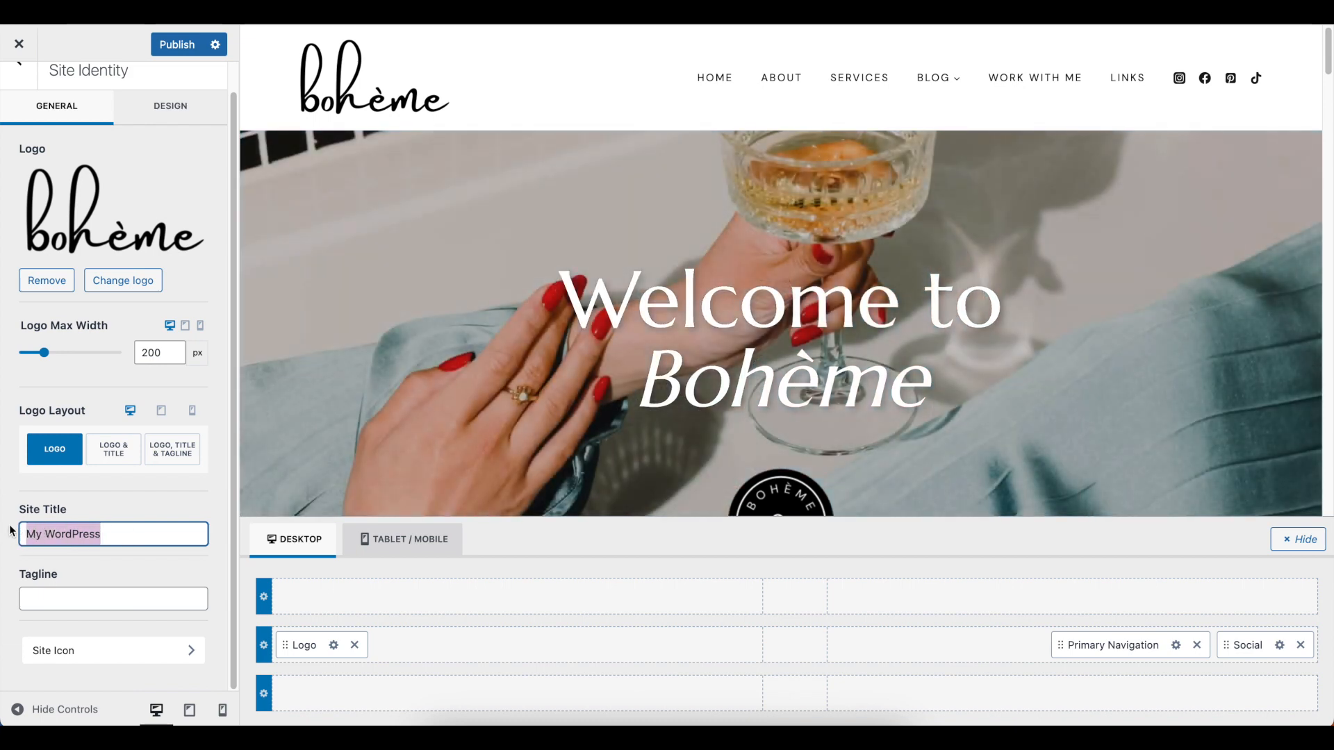
{"action": "type", "text": "Boheme"}
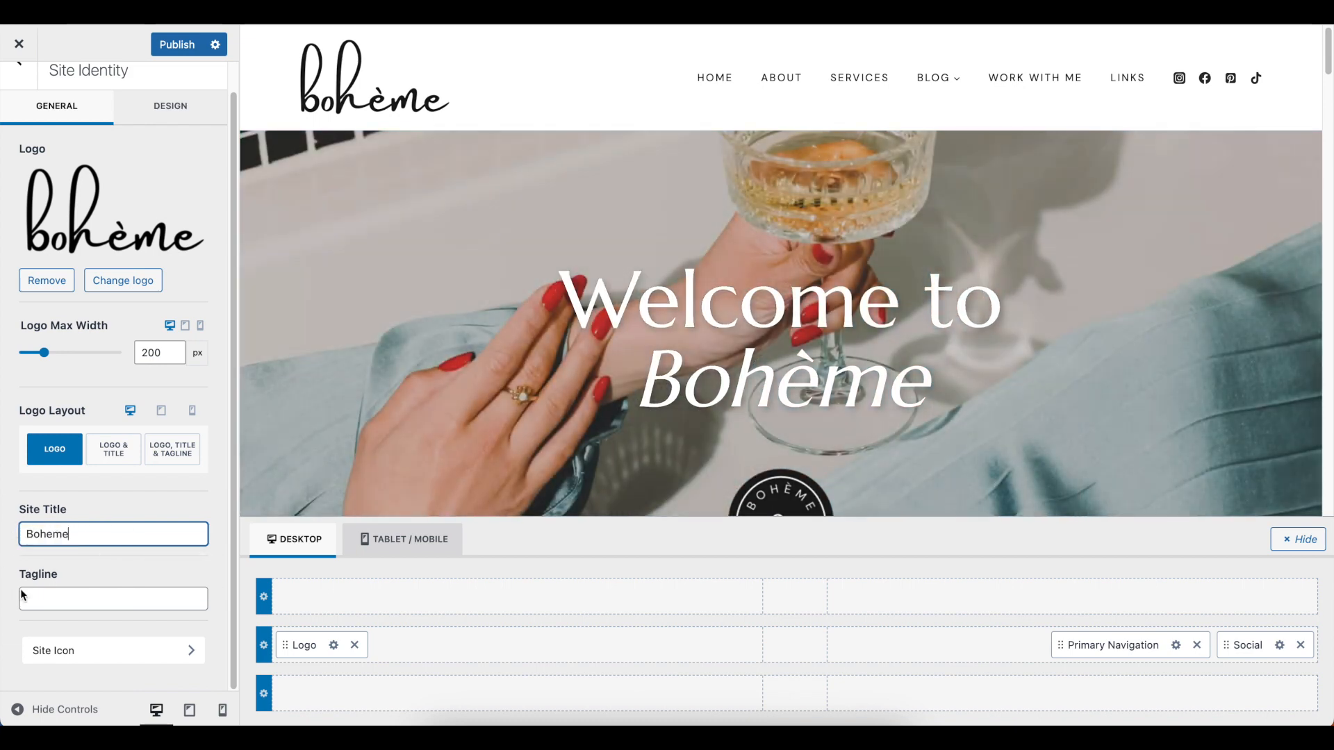
Enter "the best blog on the internet" as the site's tagline
{"action": "left_click", "coordinate": [150, 596]}
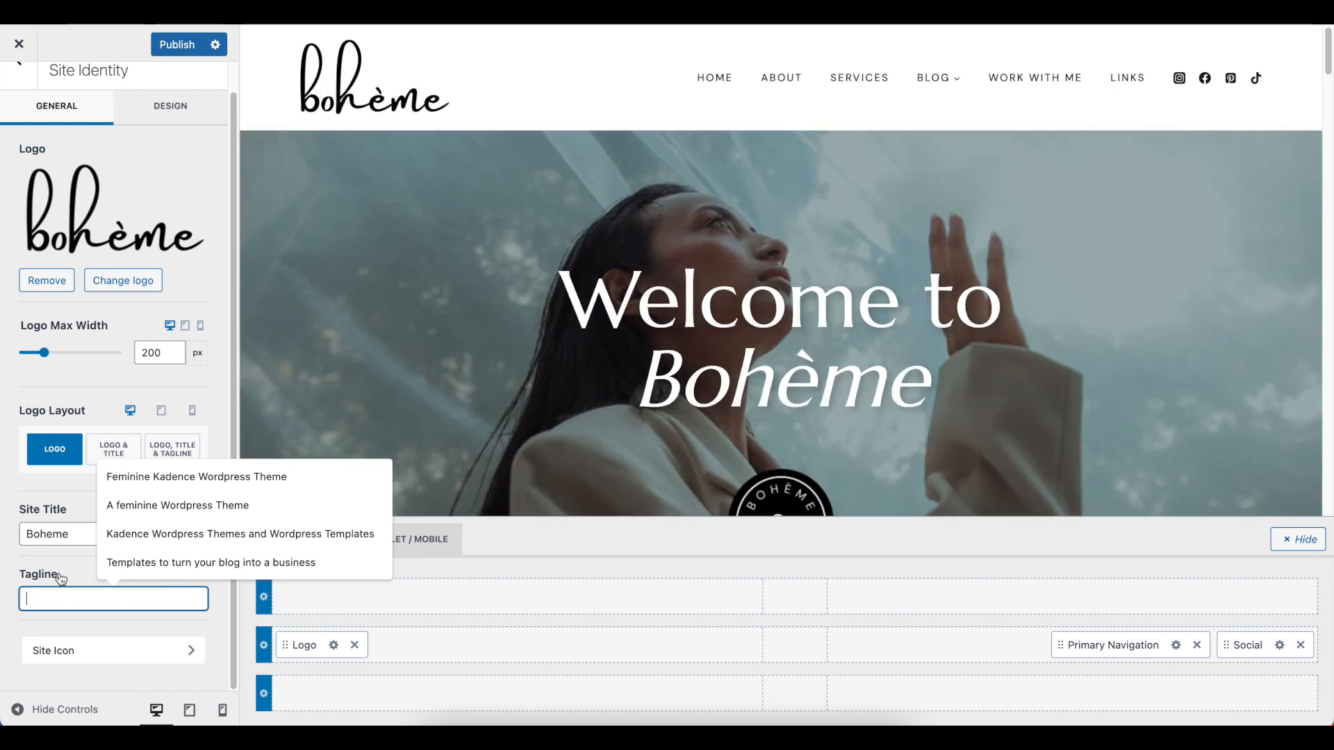
{"action": "left_click", "coordinate": [61, 579]}
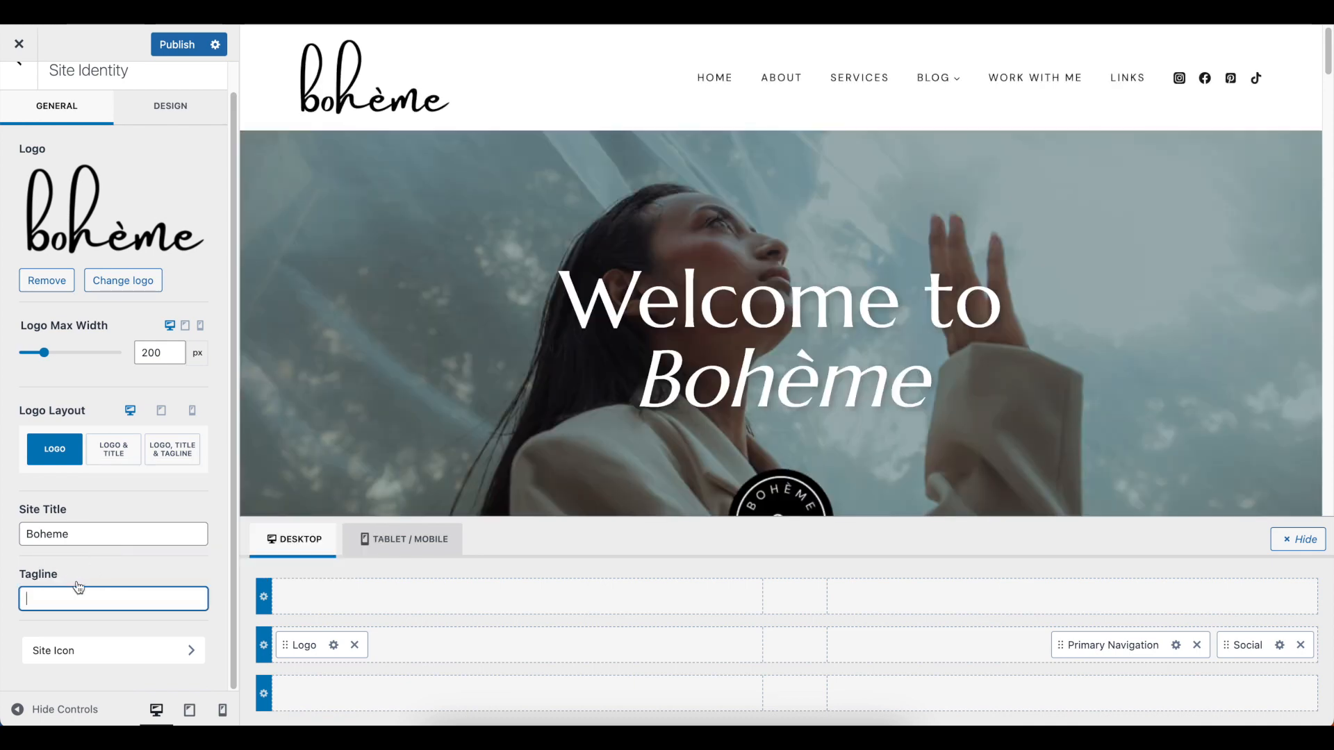
{"action": "left_click", "coordinate": [70, 601]}
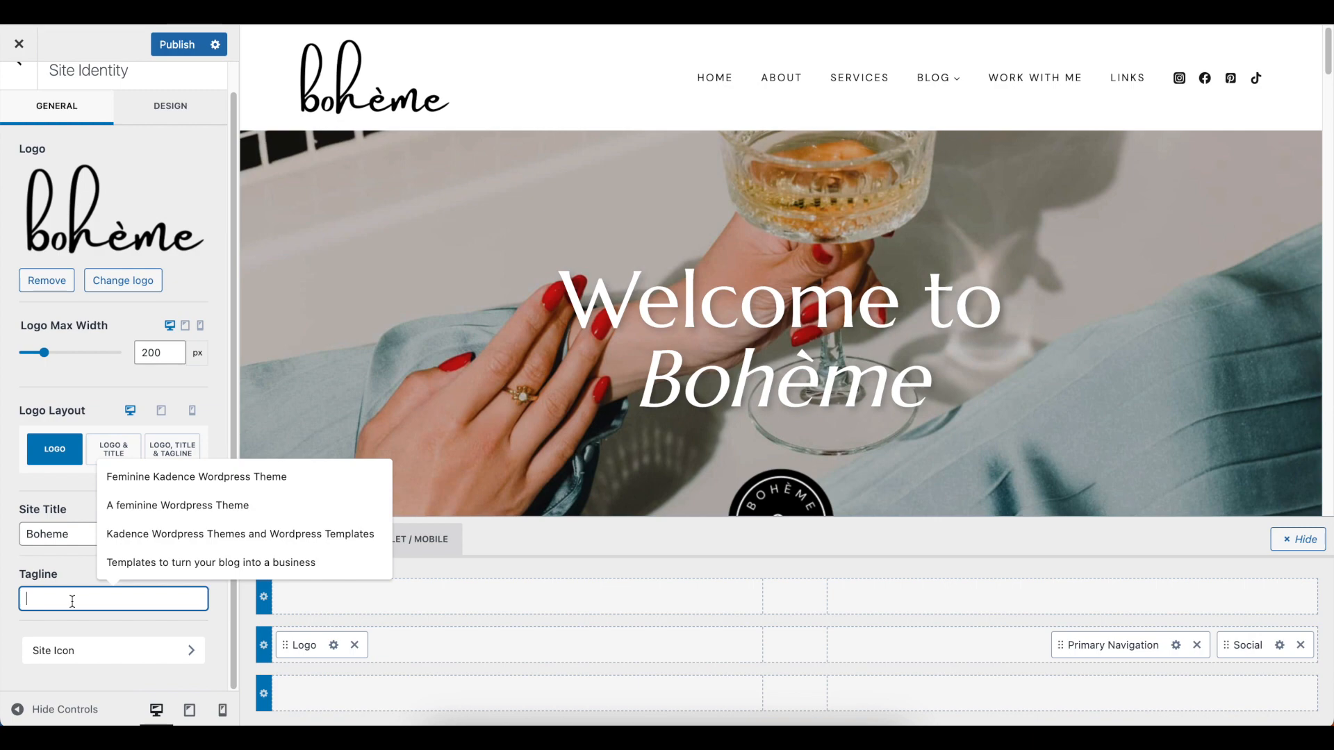
{"action": "type", "text": "the bes"}
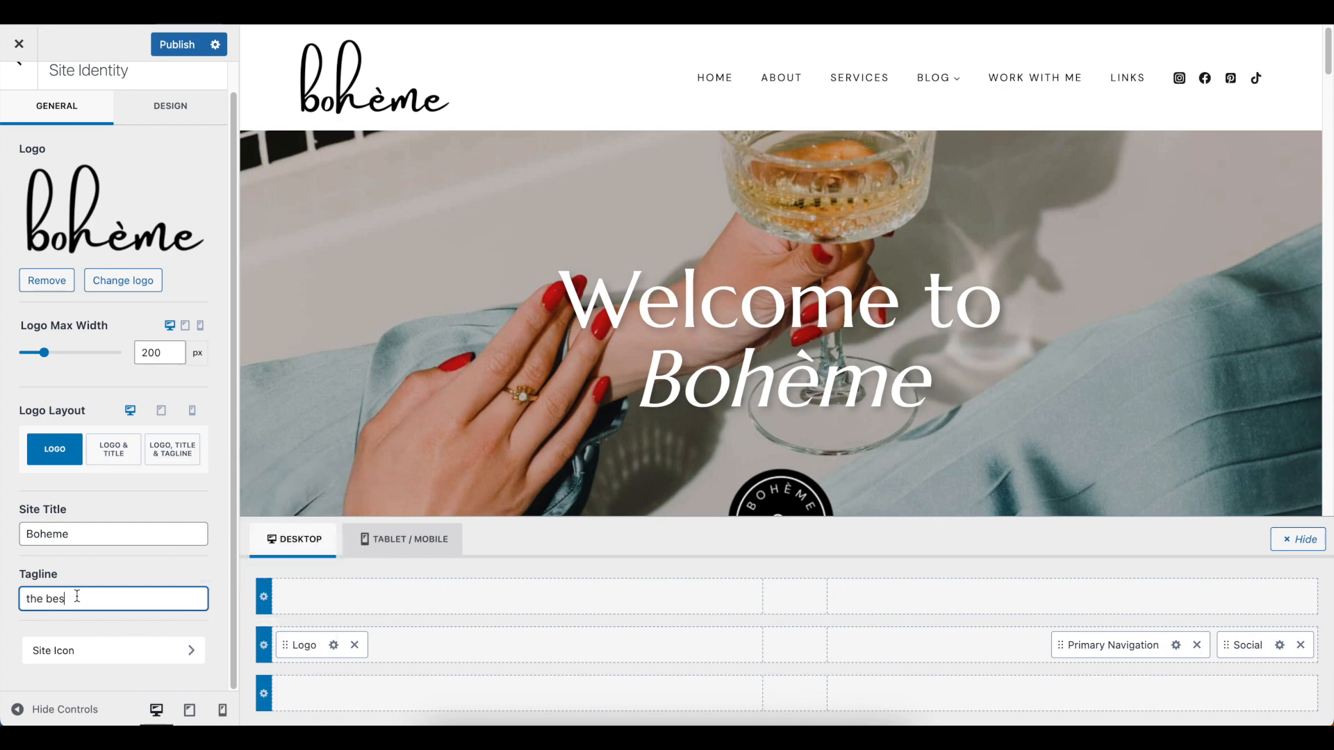
{"action": "type", "text": "t blog on the i"}
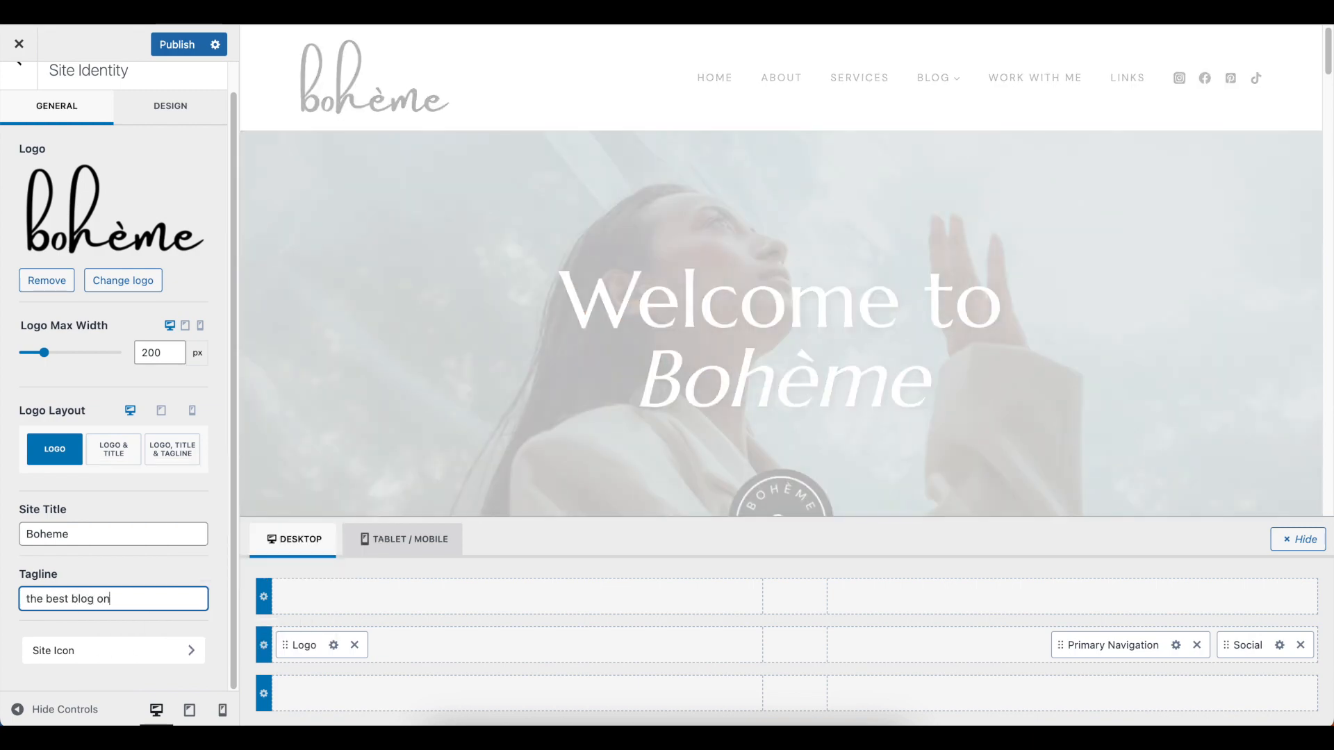
{"action": "type", "text": "nternet"}
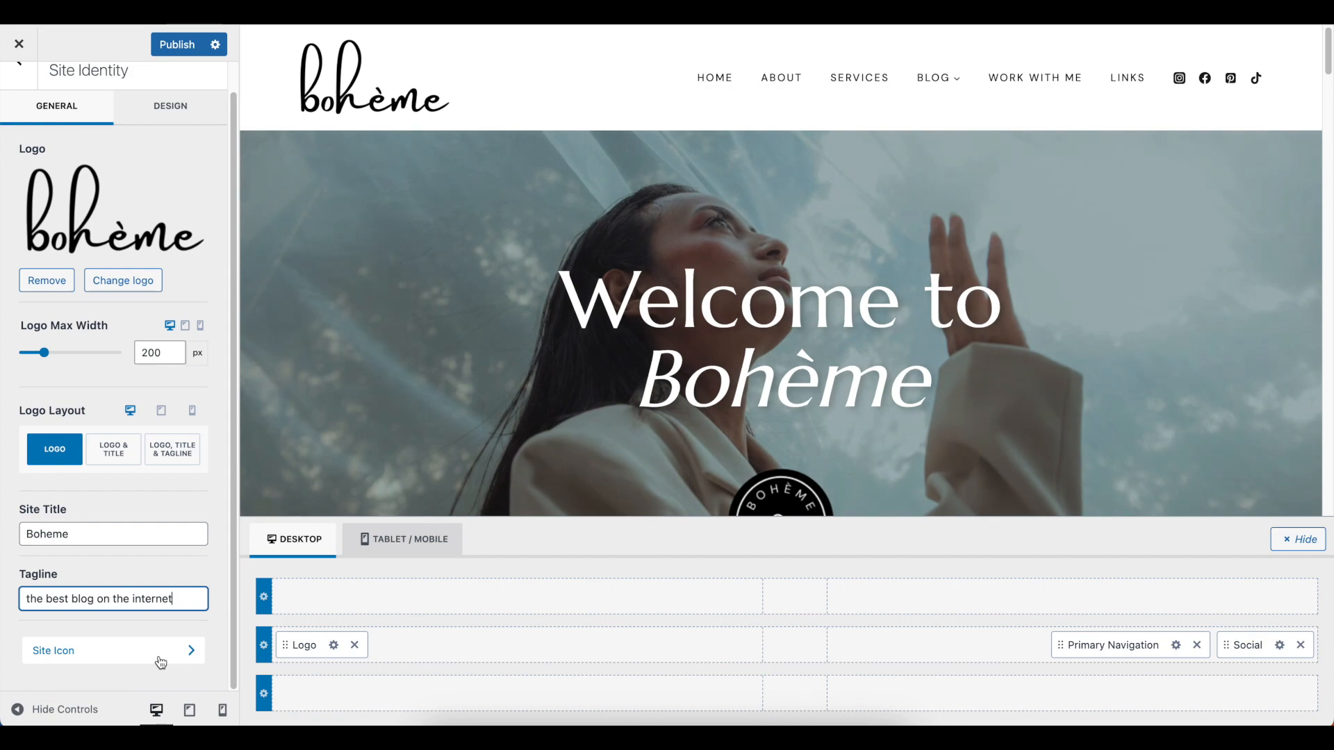
Set cropped-boheme-favicon.png from the media library as the site icon and publish the customizer changes
{"action": "left_click", "coordinate": [159, 658]}
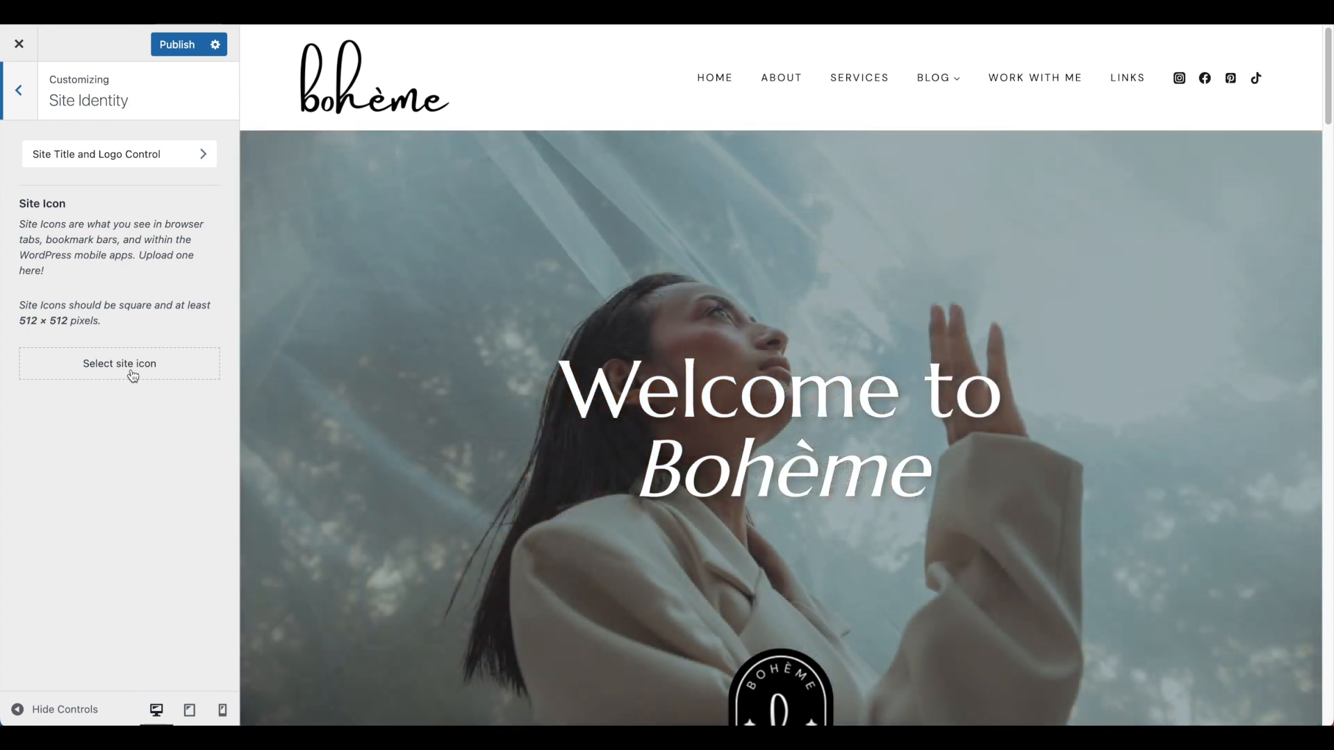
{"action": "left_click", "coordinate": [132, 369]}
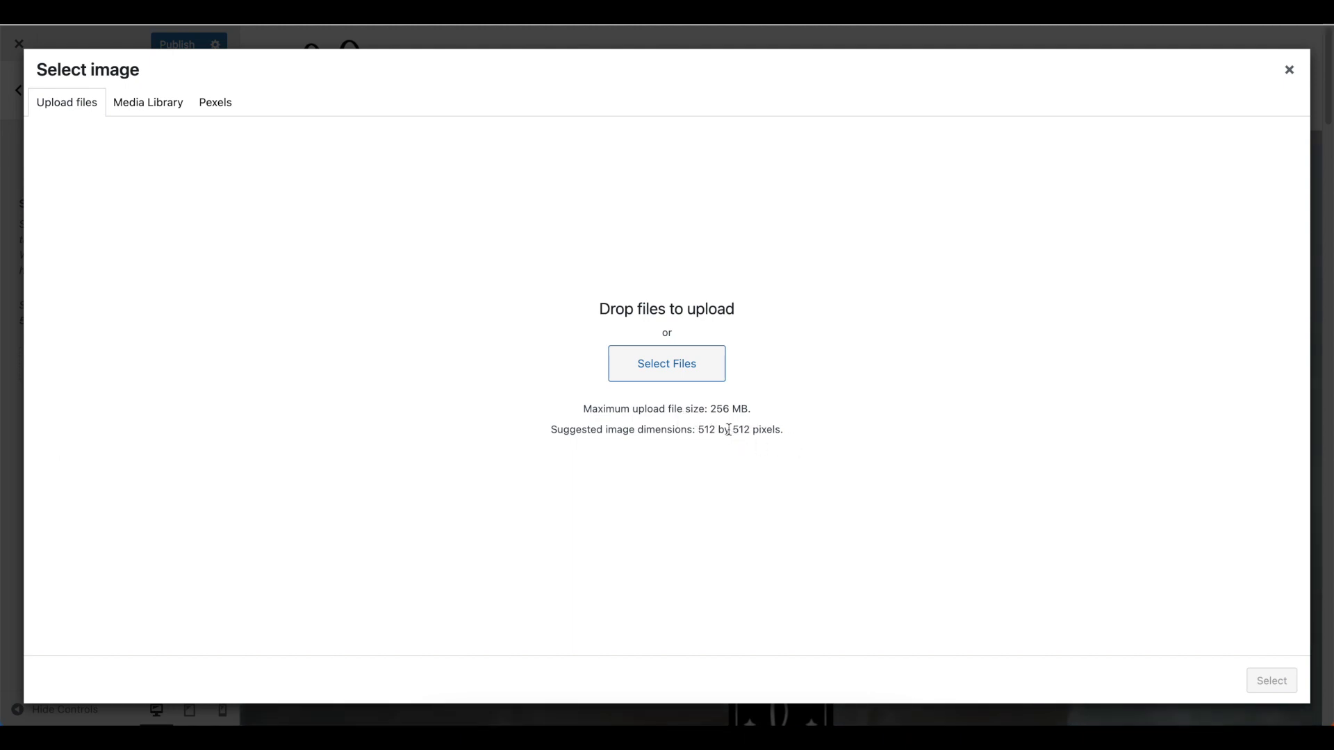
{"action": "left_click", "coordinate": [162, 114]}
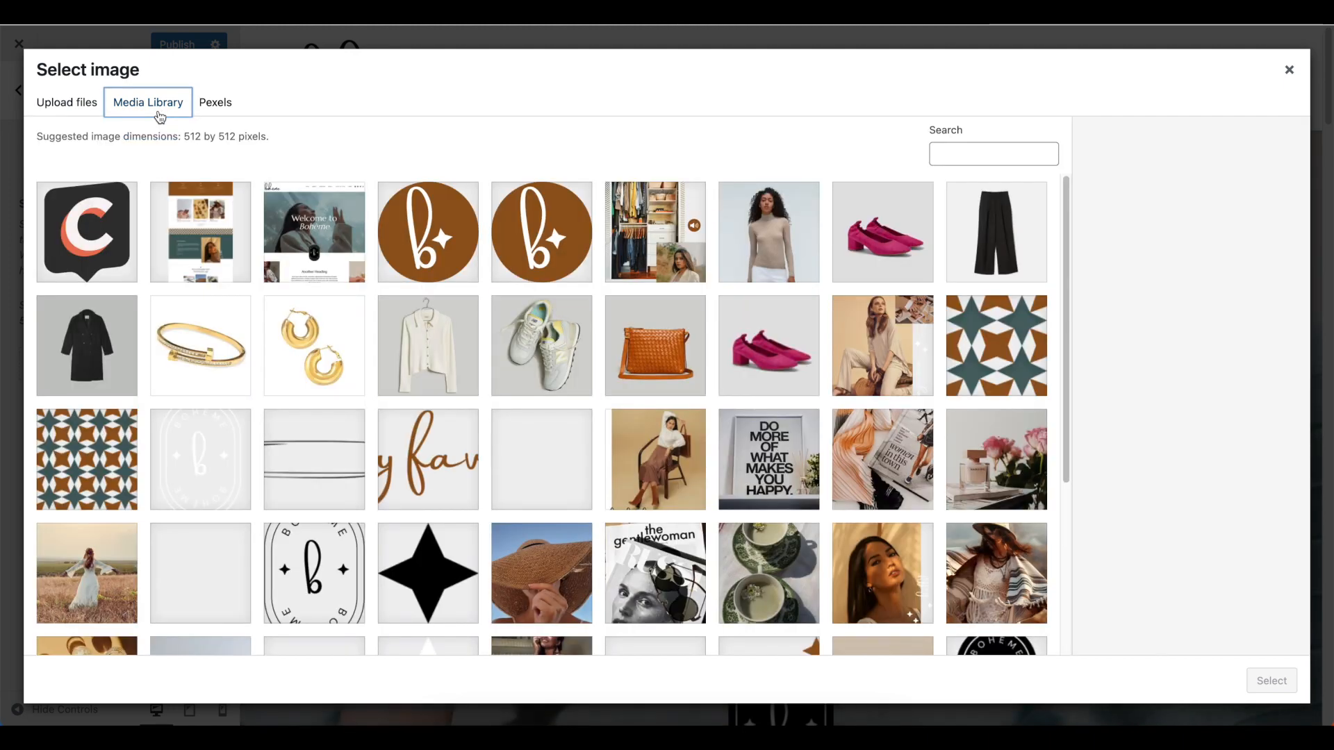
{"action": "left_click", "coordinate": [448, 219]}
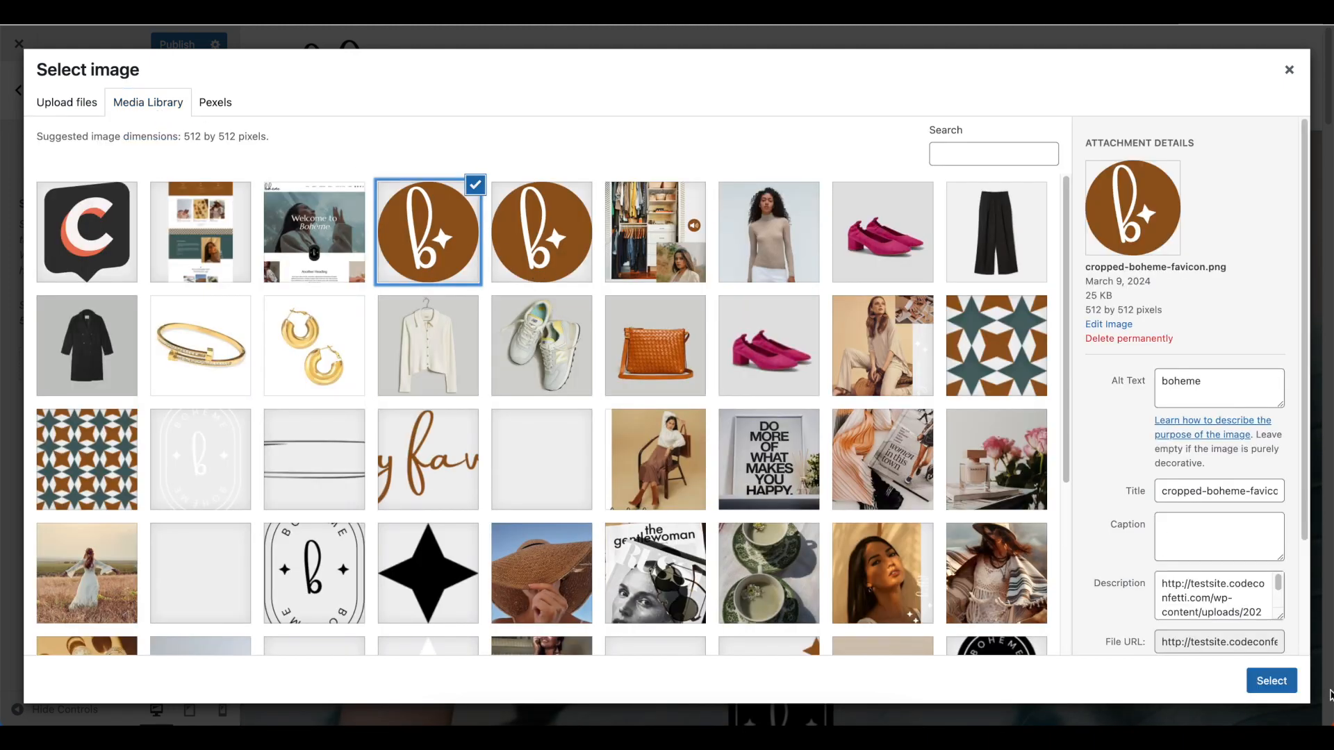
{"action": "left_click", "coordinate": [1271, 681]}
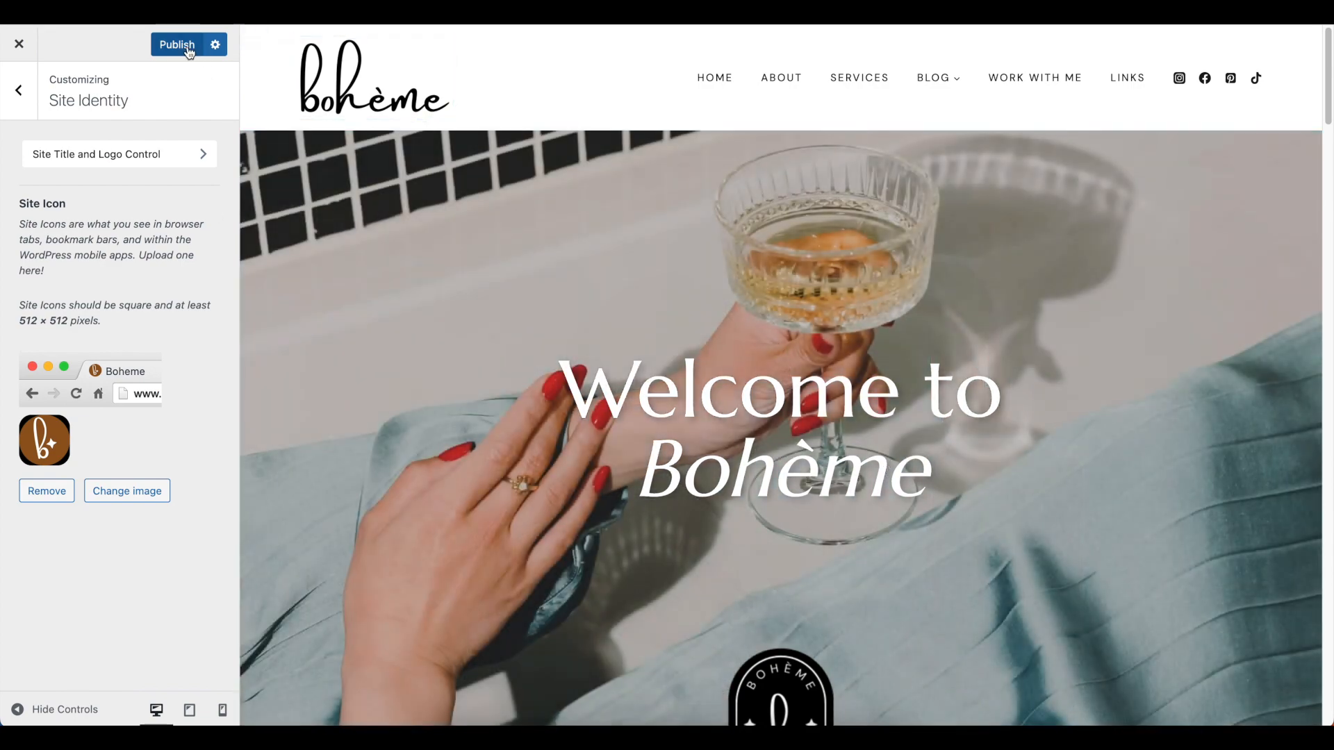
{"action": "left_click", "coordinate": [188, 48]}
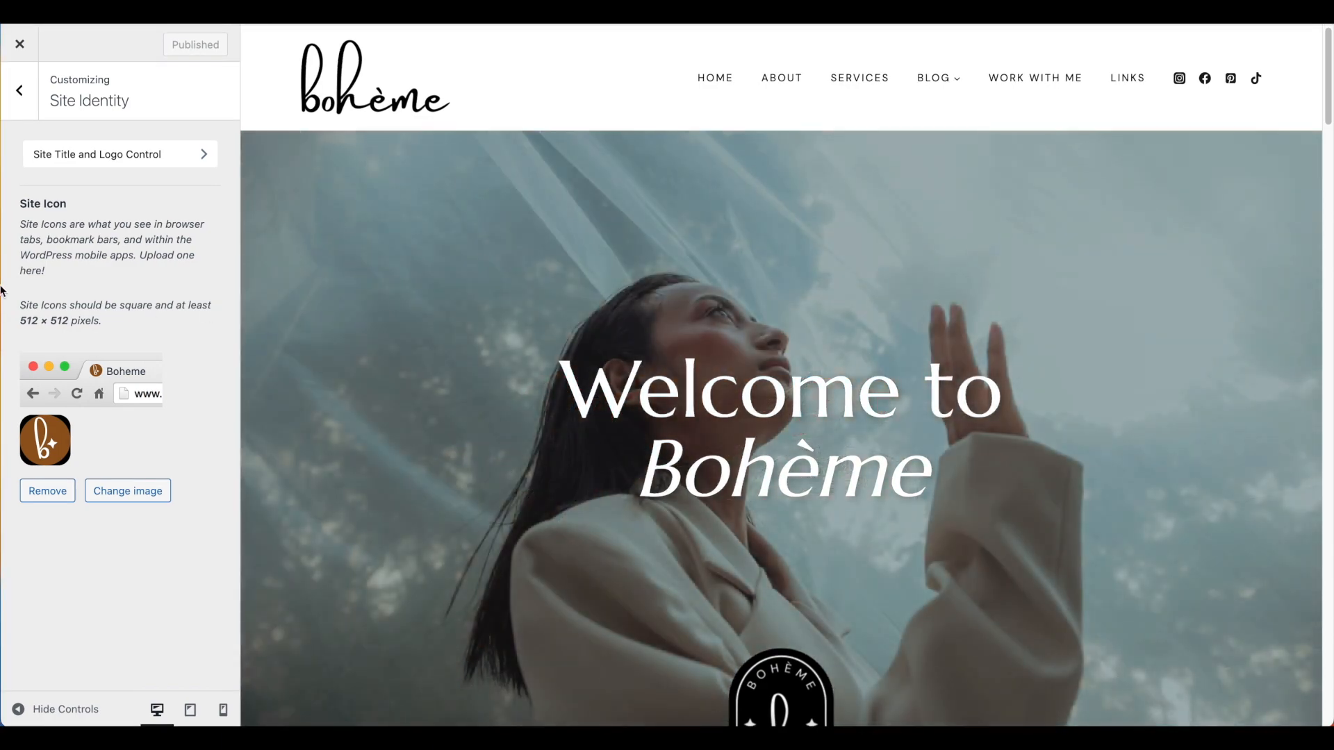
Open the theme's color settings and find the brown services section in the homepage preview
{"action": "left_click", "coordinate": [19, 98]}
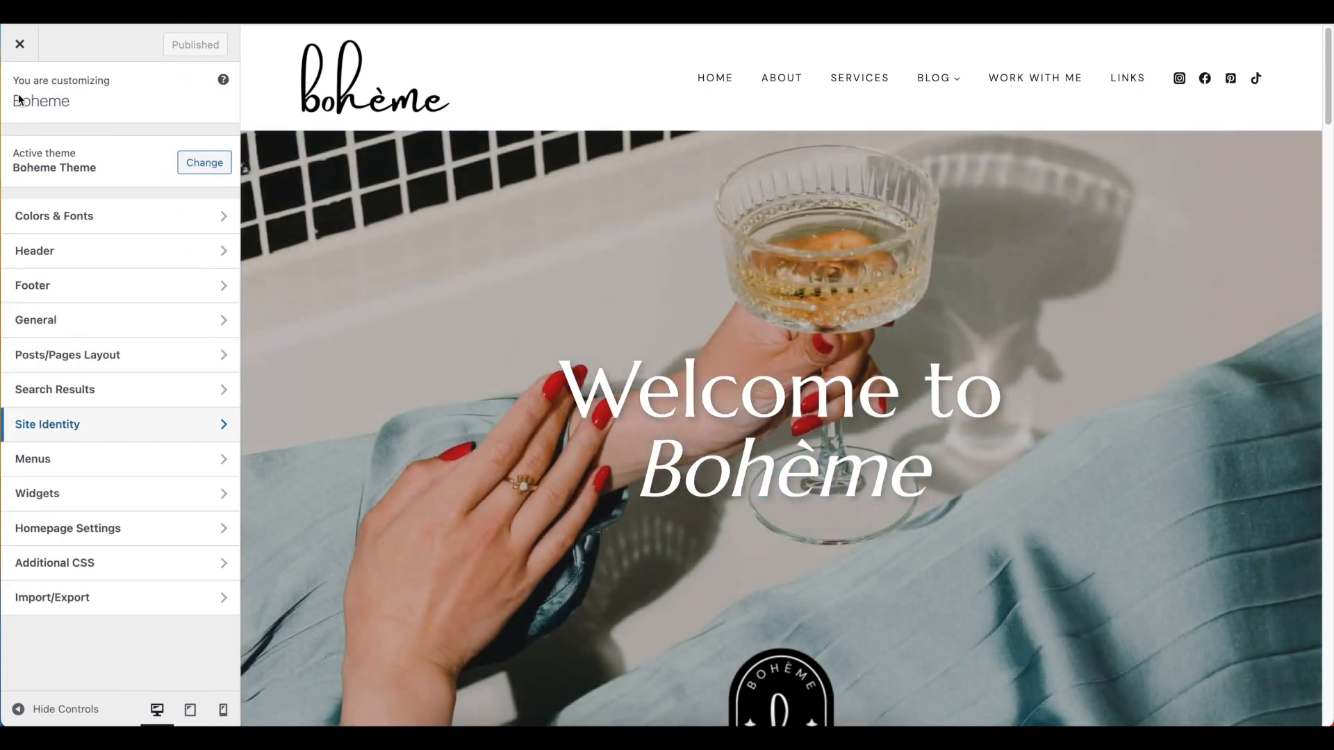
{"action": "left_click", "coordinate": [99, 230]}
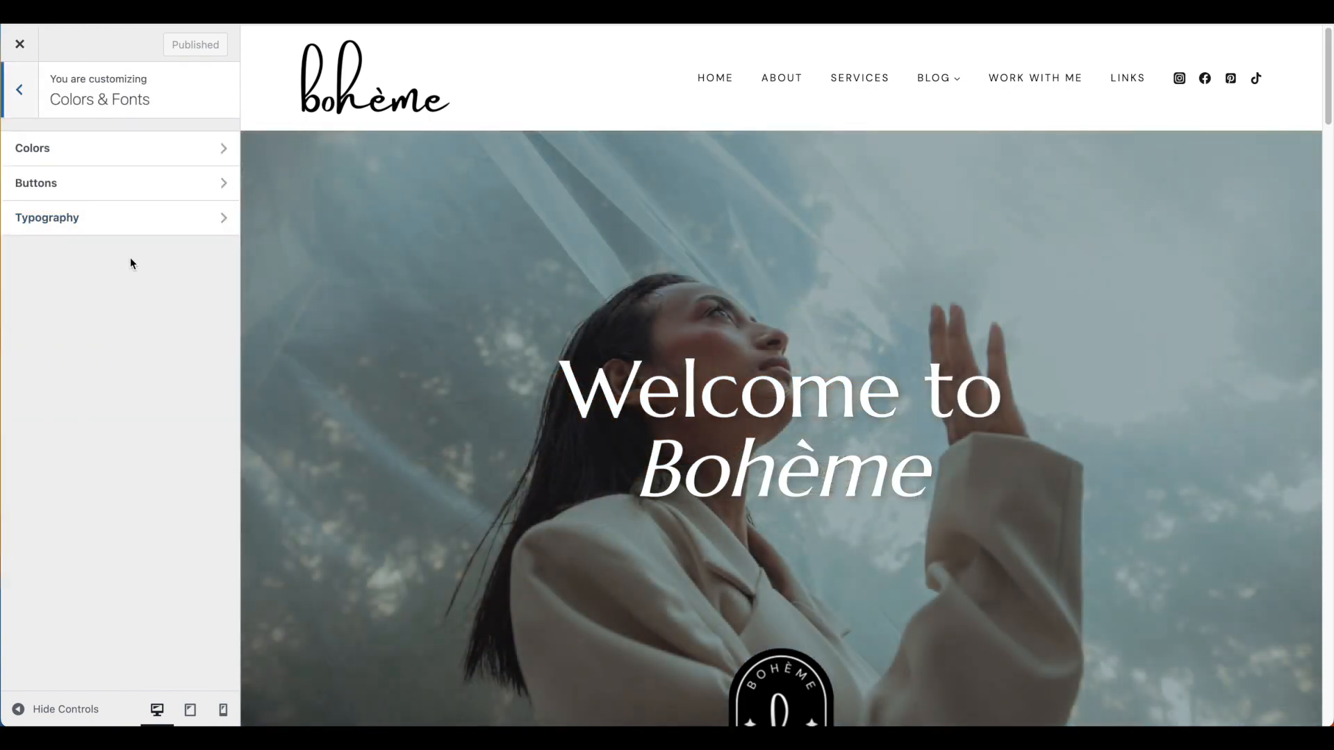
{"action": "left_click", "coordinate": [99, 159]}
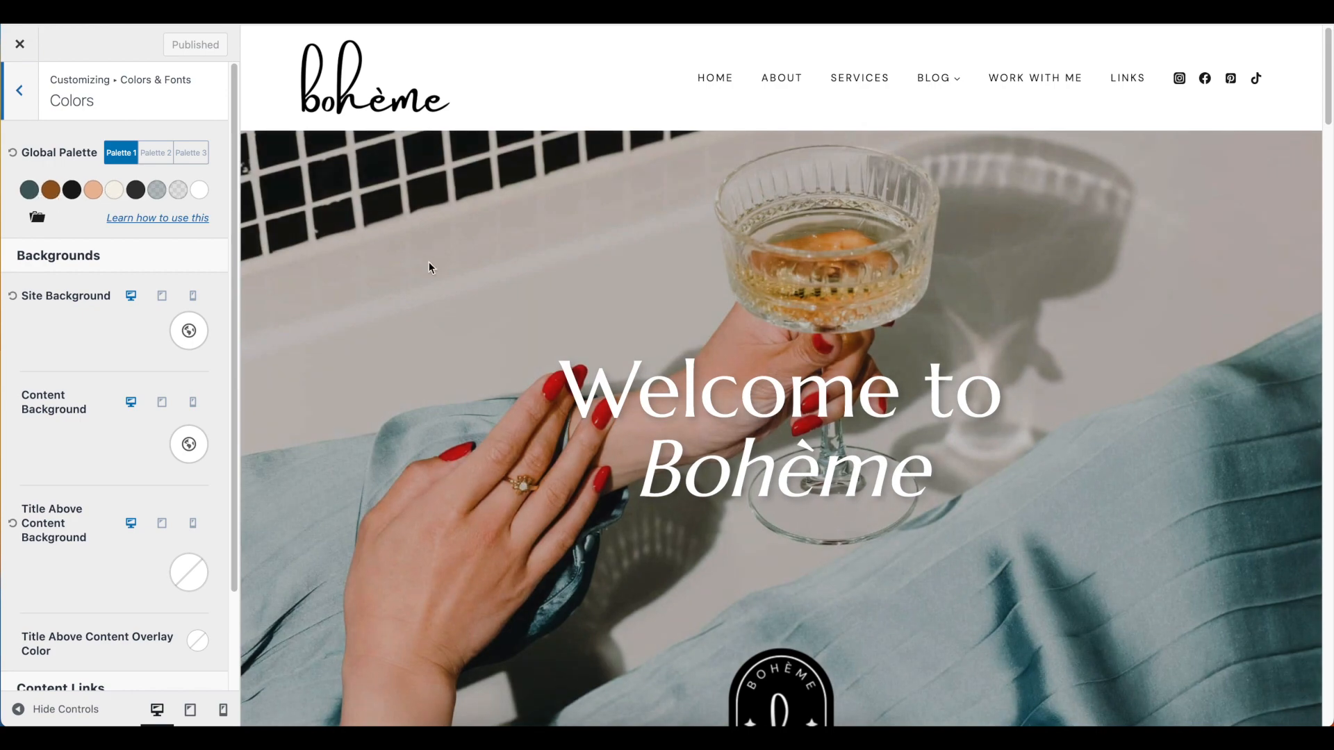
{"action": "scroll", "coordinate": [428, 262], "scroll_direction": "down", "scroll_amount": 6}
{"action": "scroll", "coordinate": [429, 264], "scroll_direction": "down", "scroll_amount": 6}
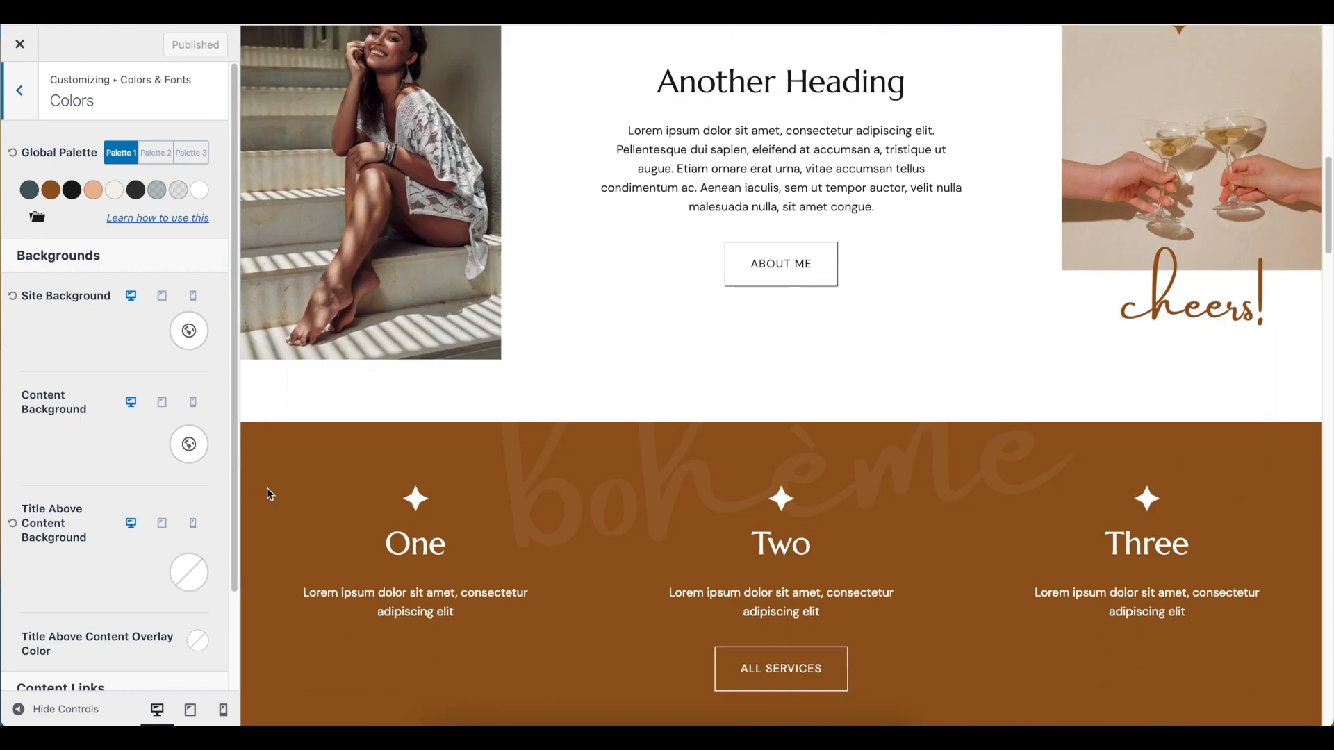
{"action": "scroll", "coordinate": [282, 449], "scroll_direction": "down", "scroll_amount": 1}
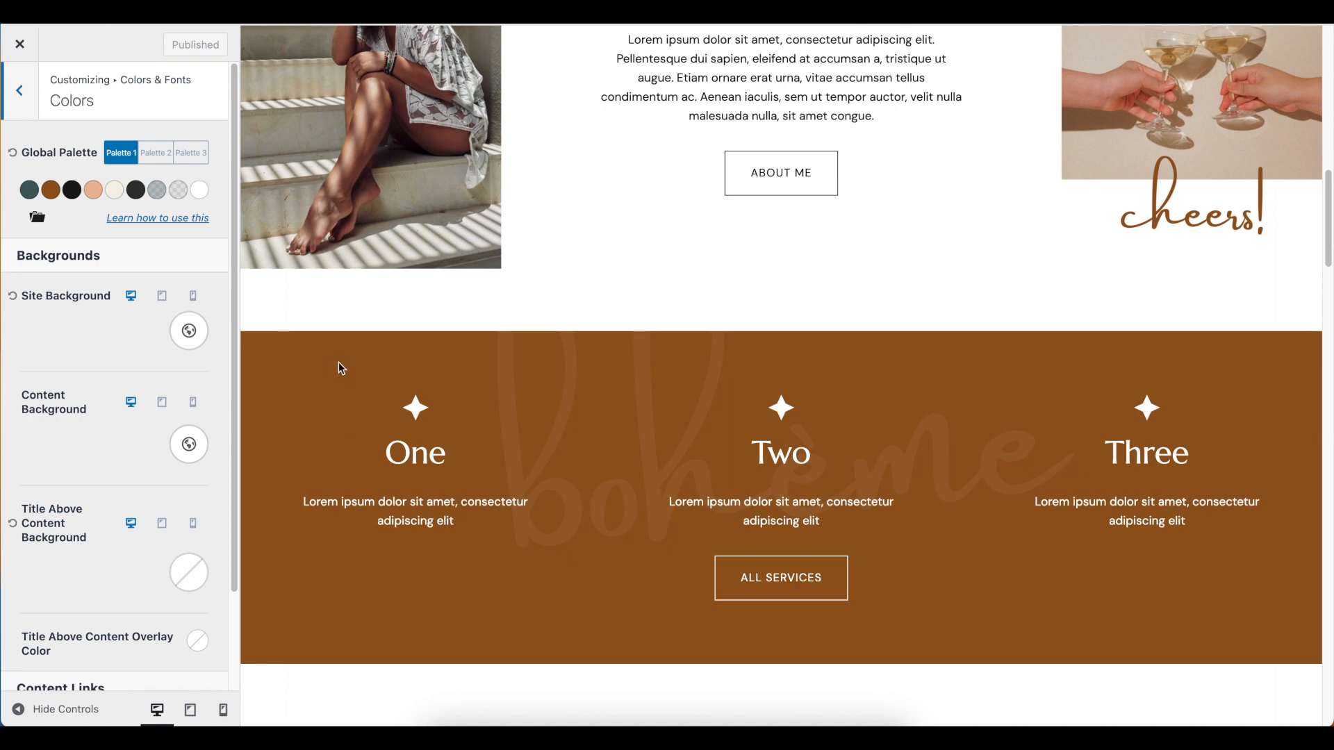
Set the second color of global Palette 1 to bright magenta, FF21E0
{"action": "left_click", "coordinate": [50, 190]}
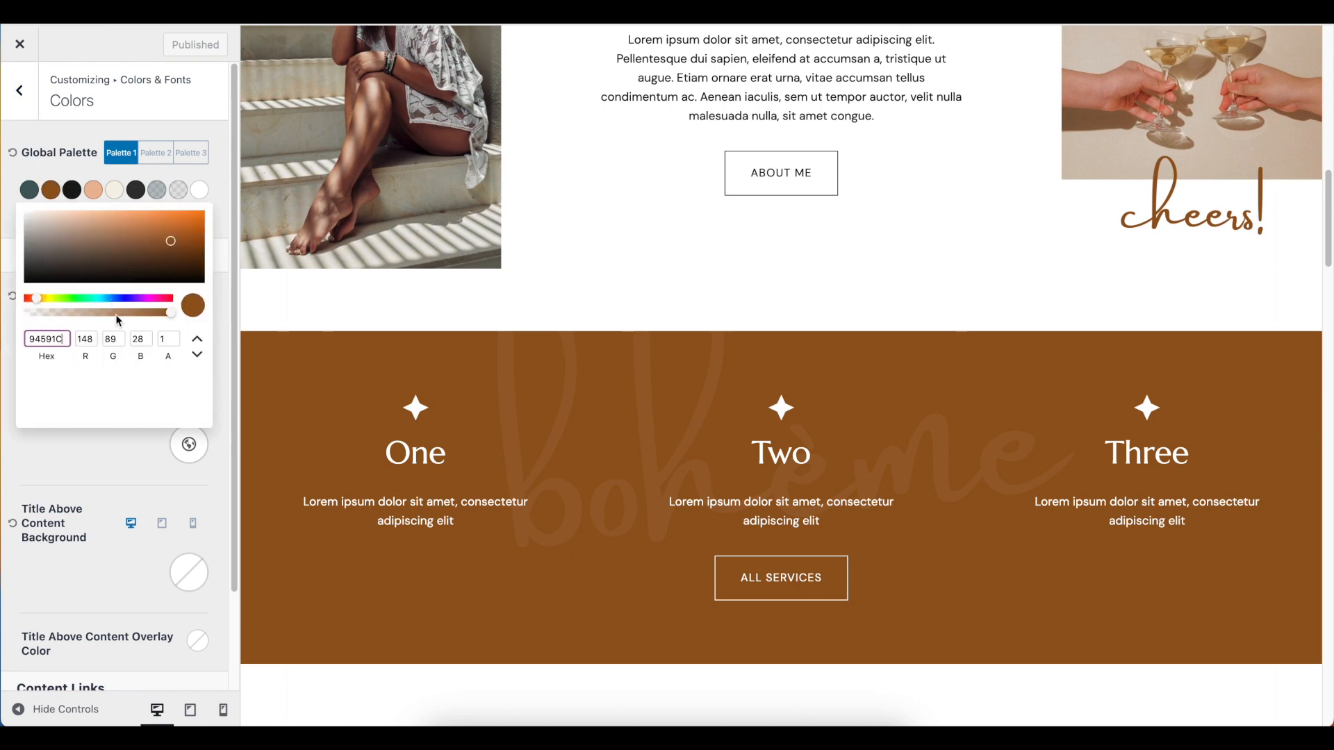
{"action": "left_click_drag", "start_coordinate": [65, 339], "coordinate": [21, 345]}
{"action": "double_click", "coordinate": [32, 342]}
{"action": "left_click", "coordinate": [151, 299]}
{"action": "left_click_drag", "start_coordinate": [188, 220], "coordinate": [182, 213]}
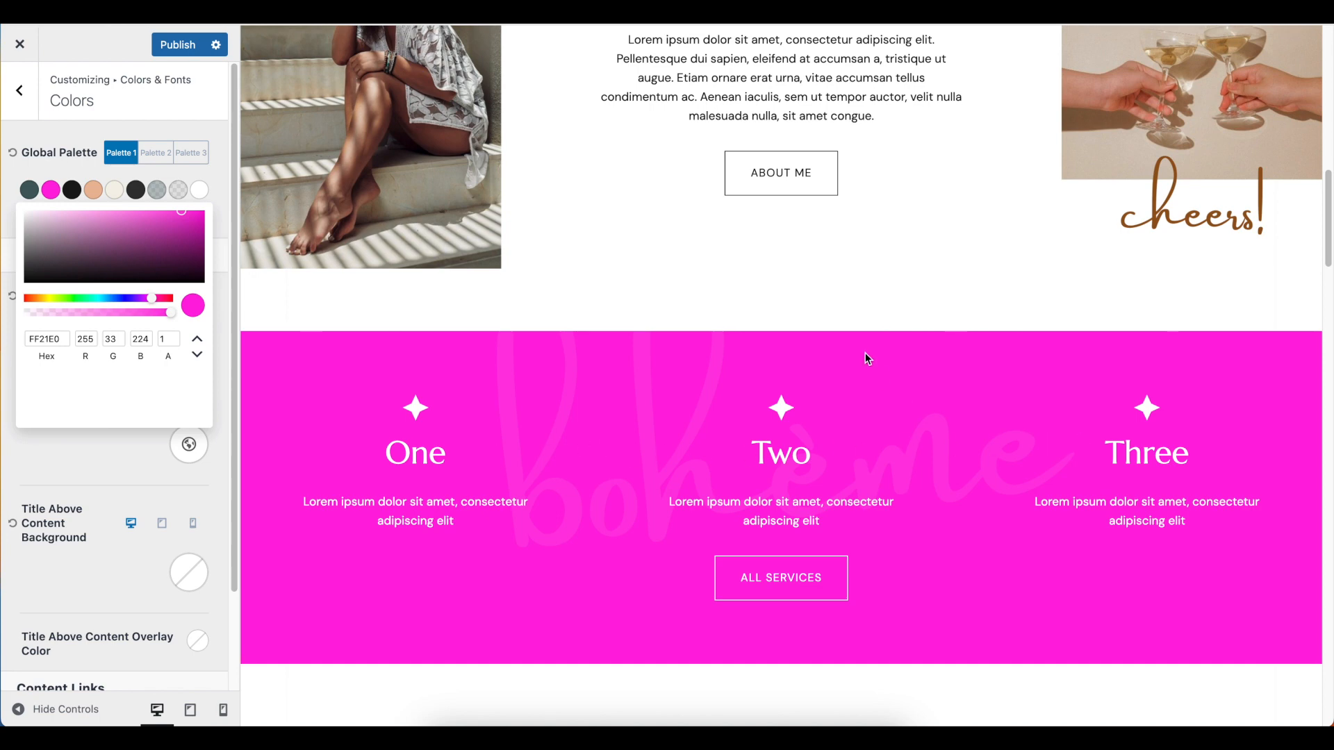
Examine the homepage preview to see which sections, links and graphics use the changed palette color
{"action": "scroll", "coordinate": [867, 356], "scroll_direction": "up", "scroll_amount": 5}
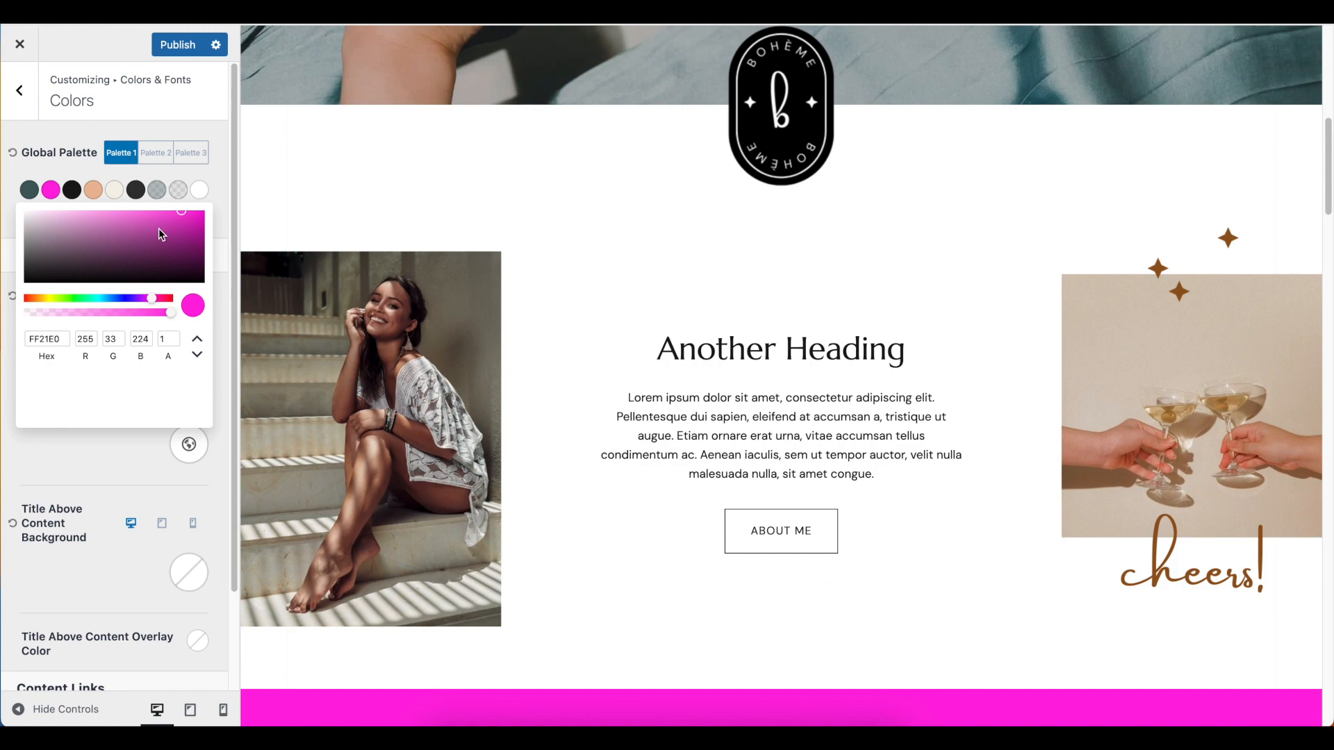
{"action": "scroll", "coordinate": [452, 164], "scroll_direction": "up", "scroll_amount": 9}
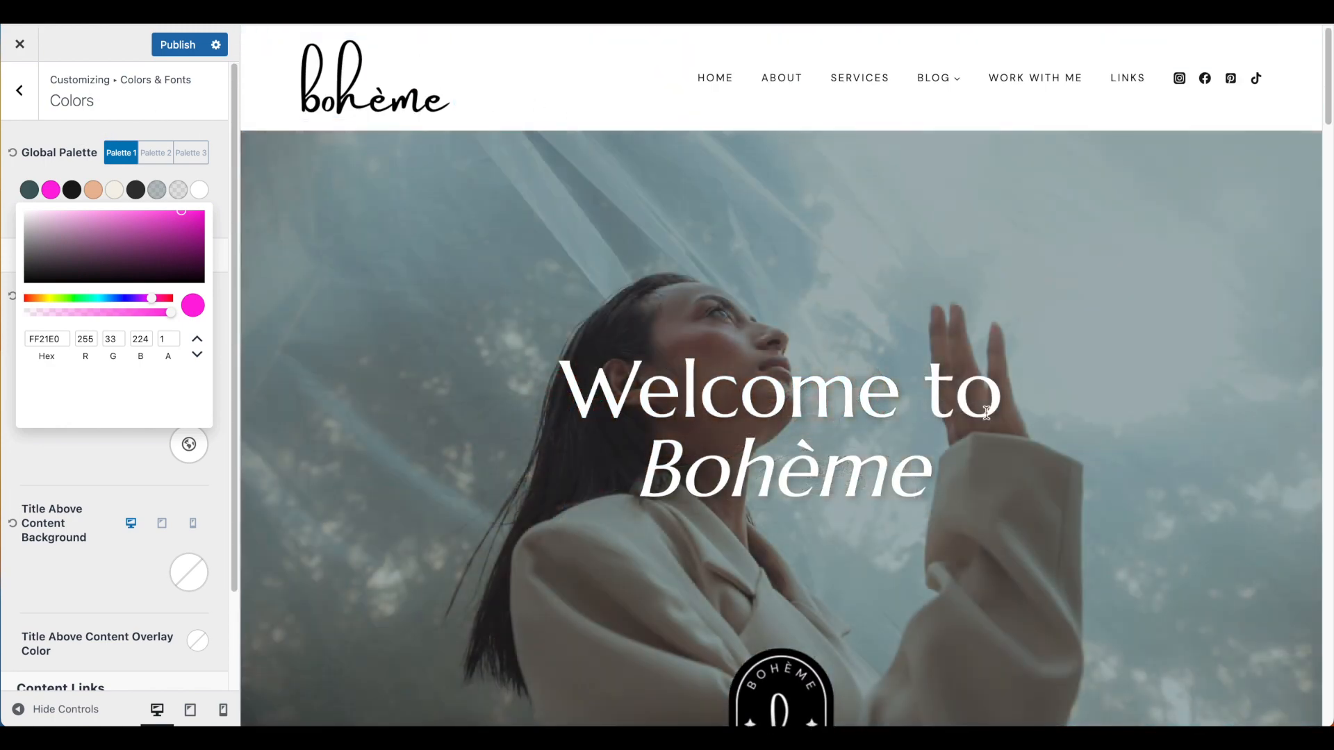
{"action": "scroll", "coordinate": [986, 408], "scroll_direction": "down", "scroll_amount": 7}
{"action": "scroll", "coordinate": [990, 425], "scroll_direction": "down", "scroll_amount": 6}
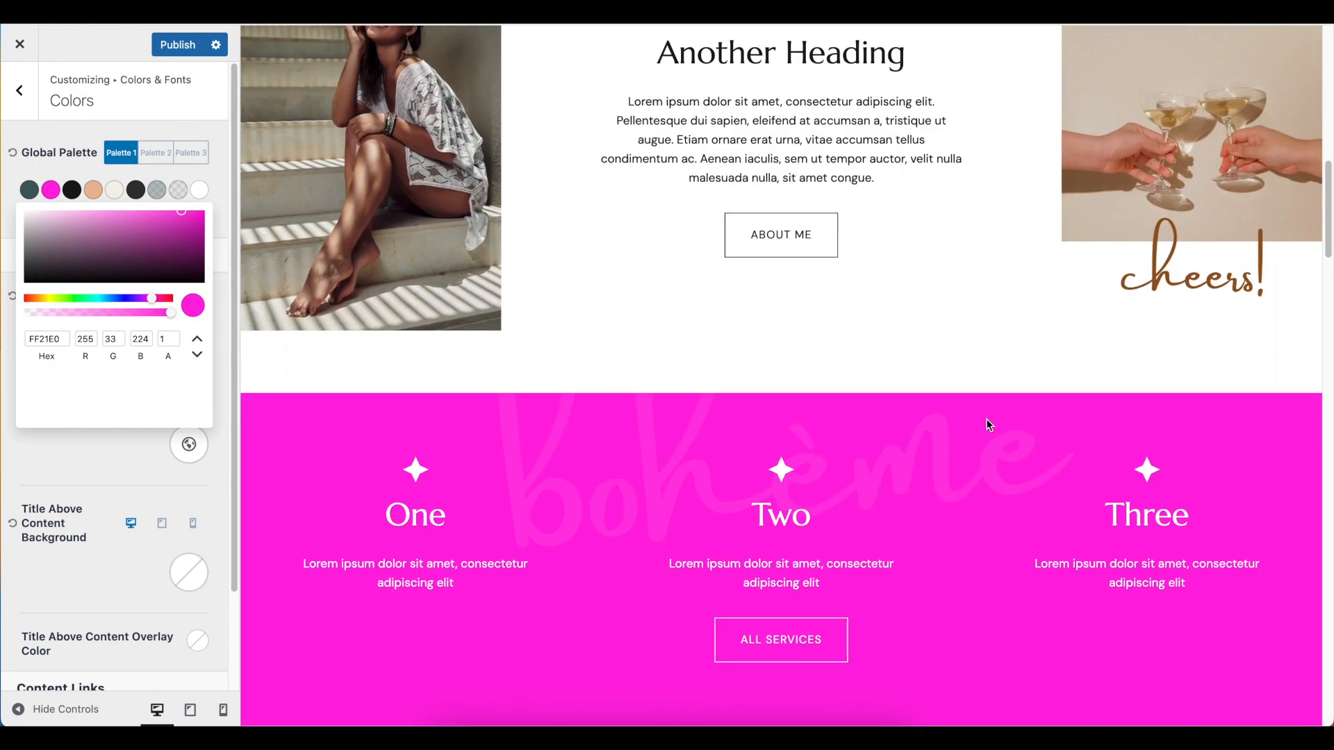
{"action": "scroll", "coordinate": [990, 425], "scroll_direction": "down", "scroll_amount": 3}
{"action": "scroll", "coordinate": [882, 384], "scroll_direction": "down", "scroll_amount": 8}
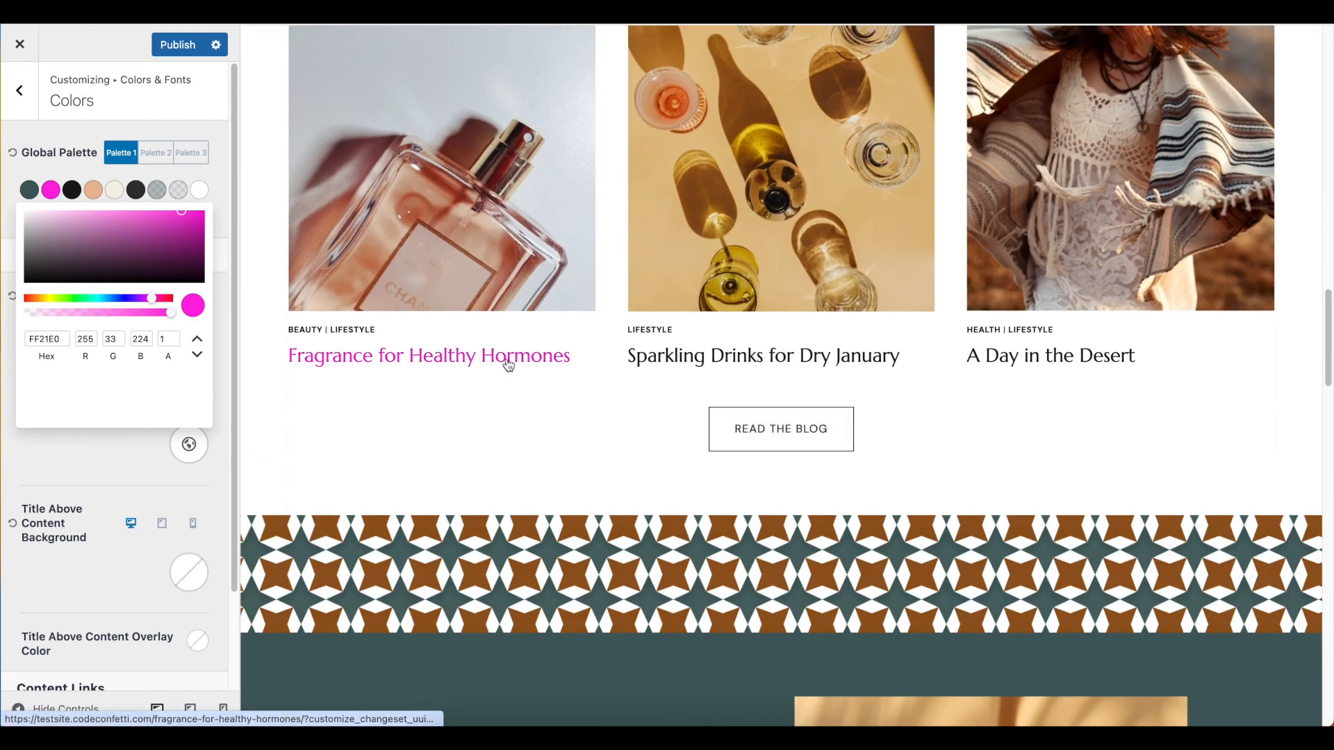
{"action": "scroll", "coordinate": [998, 422], "scroll_direction": "down", "scroll_amount": 13}
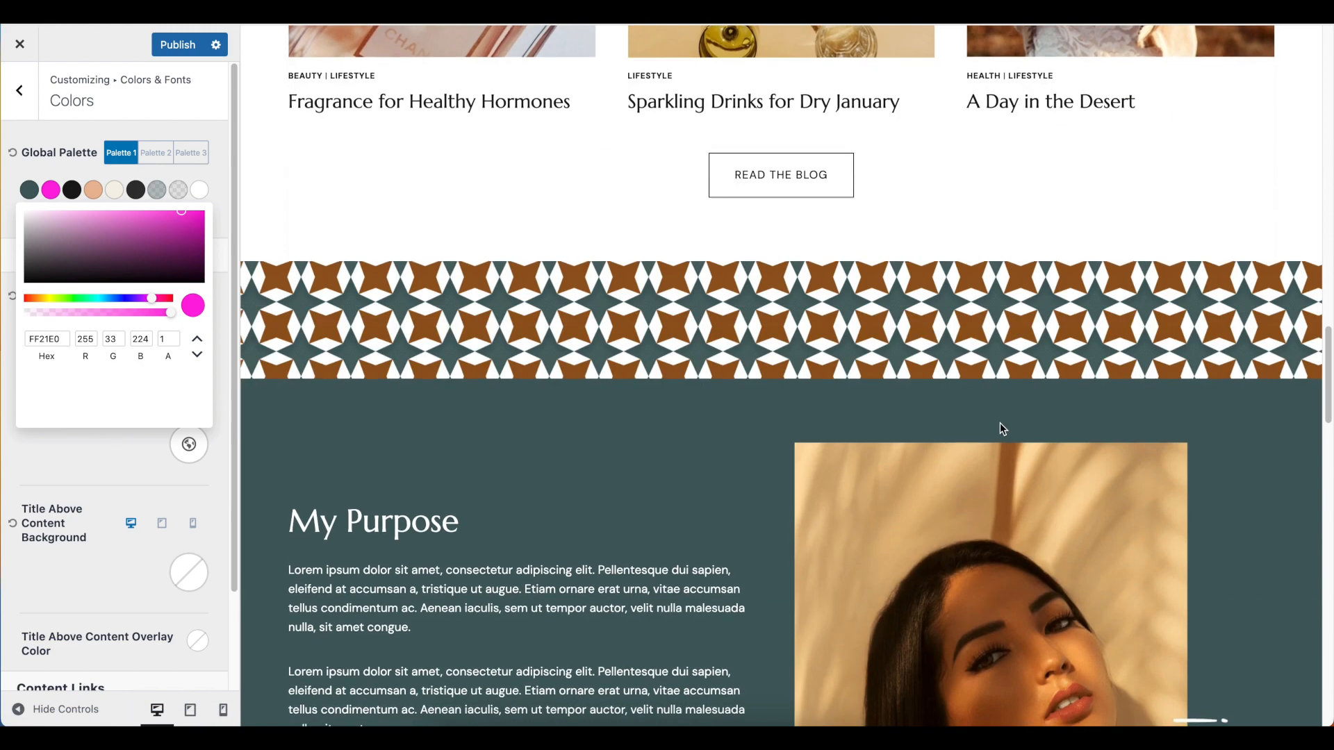
{"action": "scroll", "coordinate": [999, 423], "scroll_direction": "down", "scroll_amount": 8}
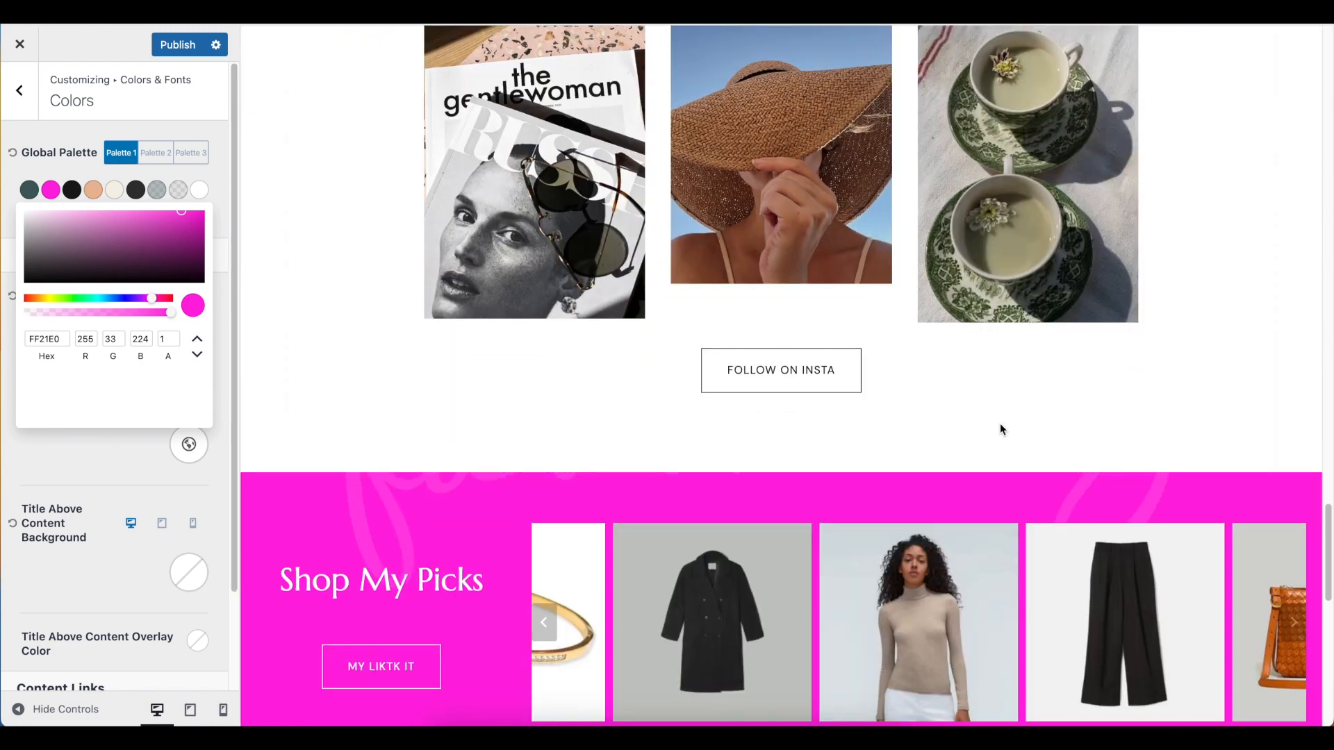
{"action": "scroll", "coordinate": [456, 382], "scroll_direction": "down", "scroll_amount": 5}
{"action": "scroll", "coordinate": [522, 387], "scroll_direction": "up", "scroll_amount": 20}
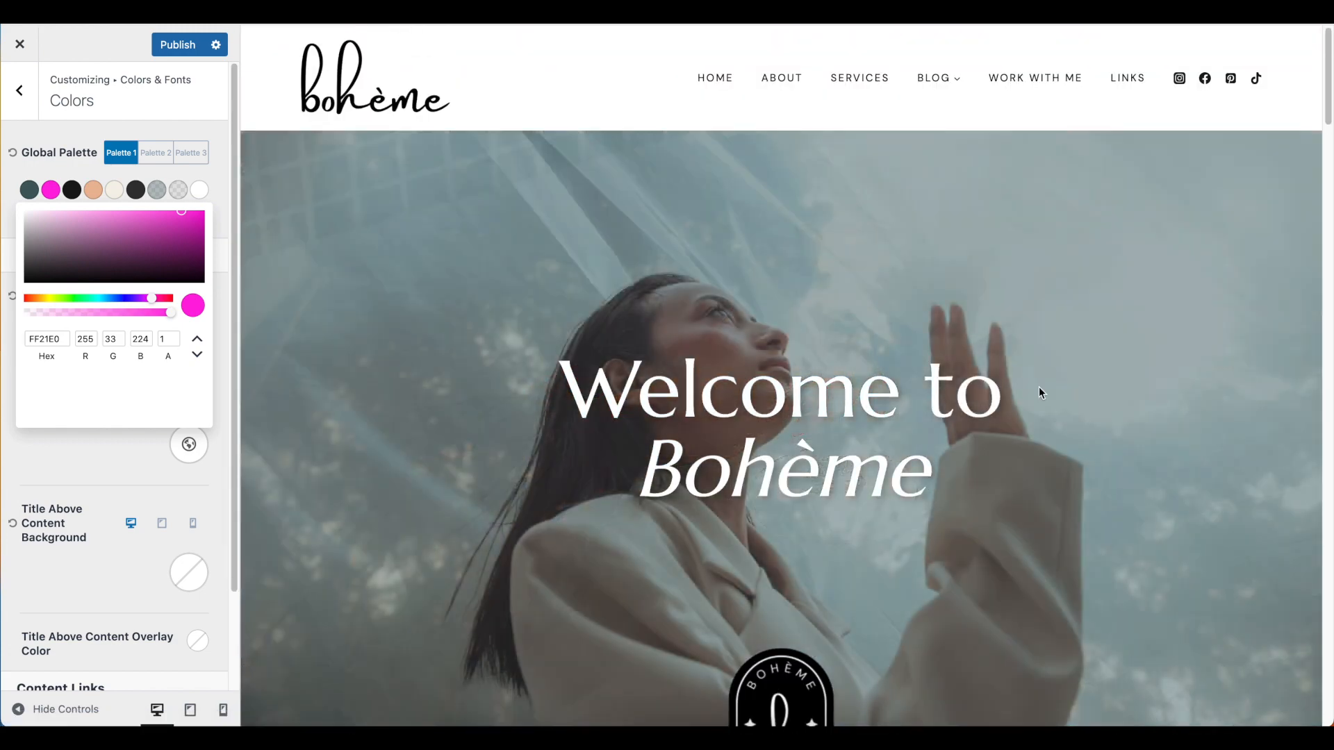
{"action": "scroll", "coordinate": [995, 481], "scroll_direction": "down", "scroll_amount": 8}
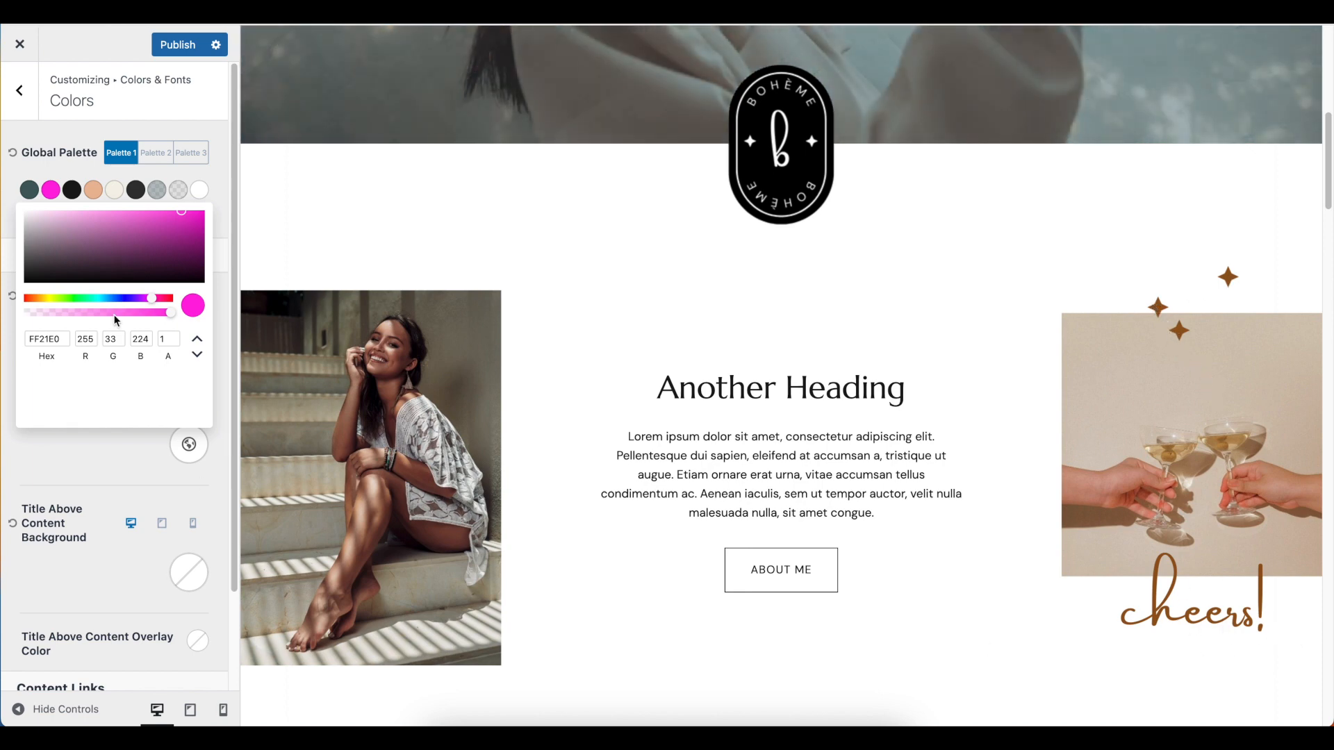
Restore the brown hex value 94591C for the second color of Palette 1 and close its color picker
{"action": "double_click", "coordinate": [51, 339]}
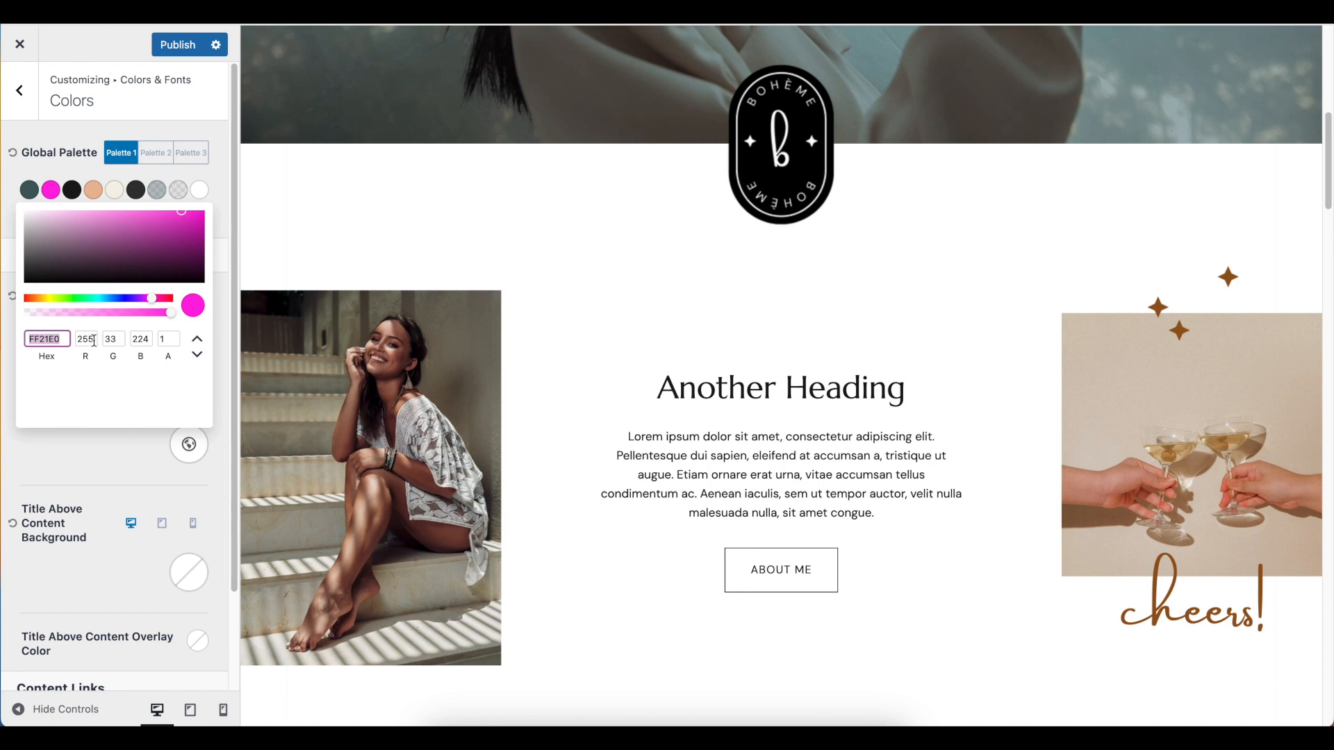
{"action": "key", "text": "ctrl+v"}
{"action": "left_click", "coordinate": [92, 452]}
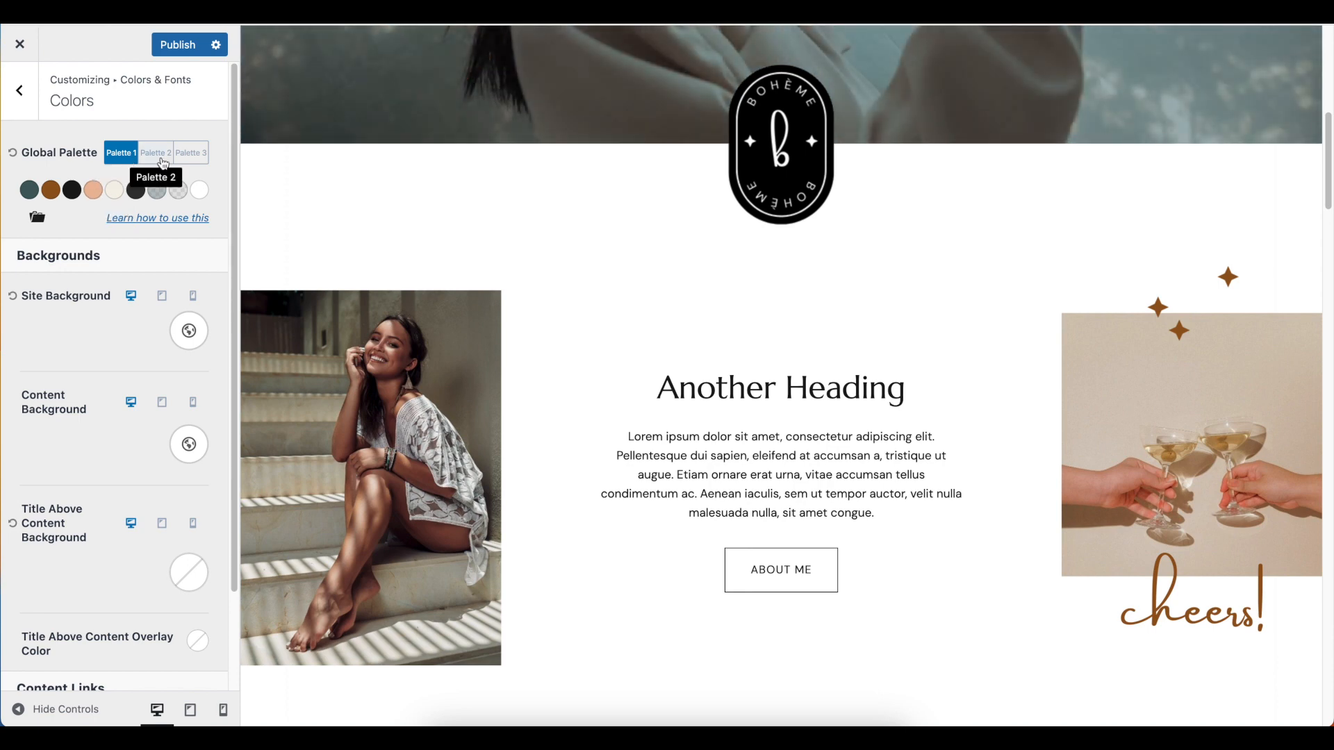
Try global Palette 2 and Palette 3, and switch back to Palette 1
{"action": "left_click", "coordinate": [164, 164]}
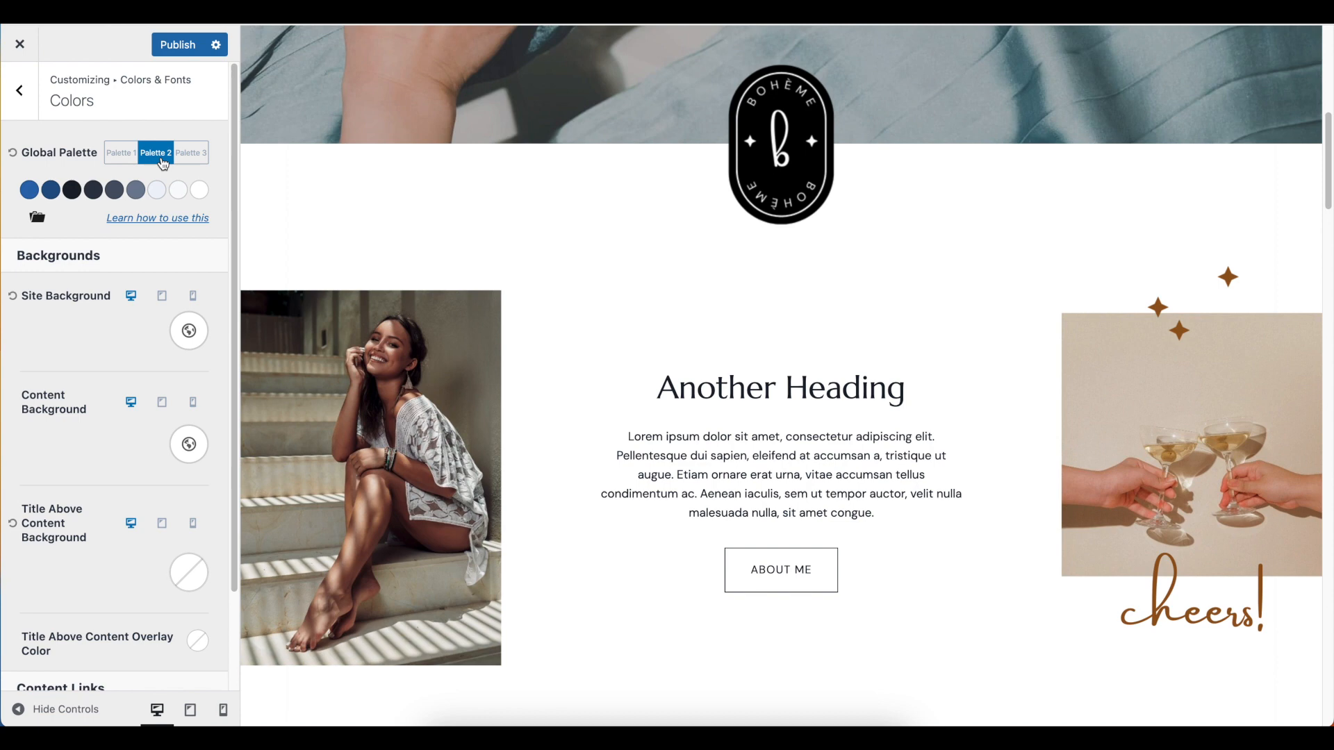
{"action": "left_click", "coordinate": [184, 164]}
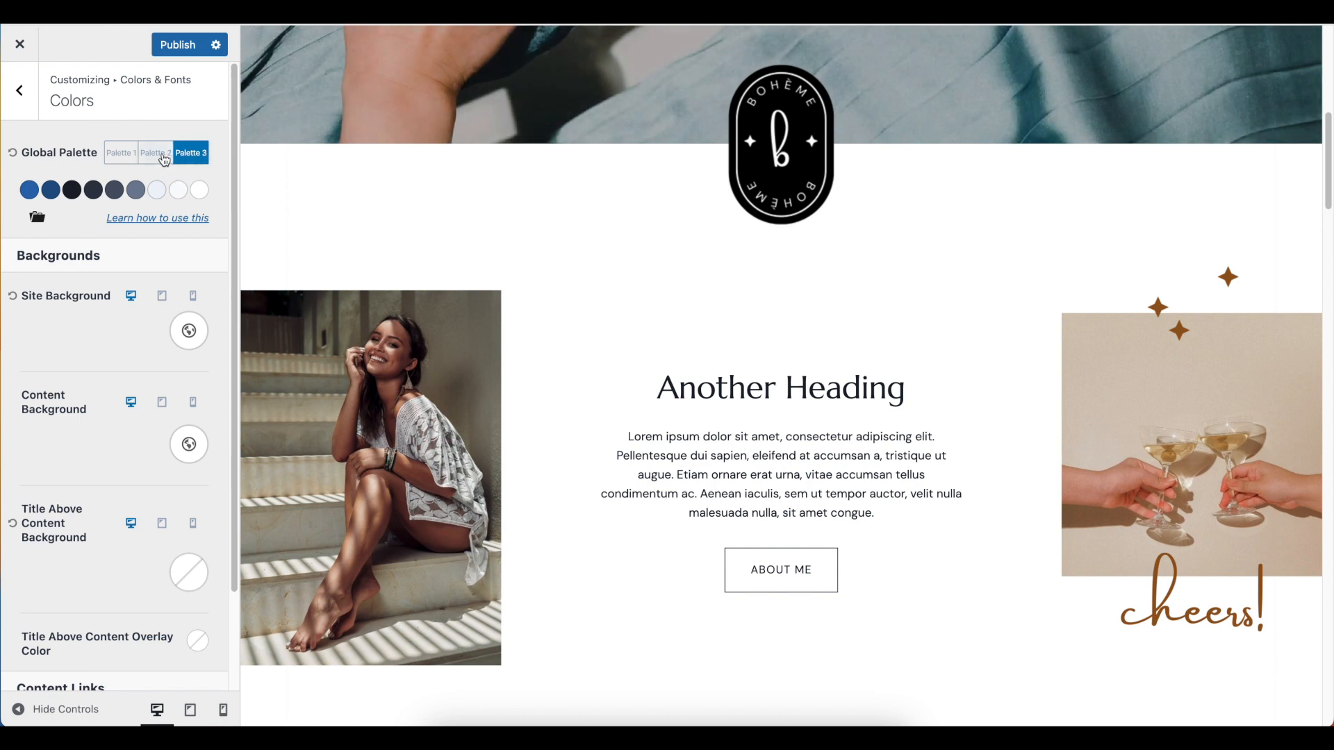
{"action": "left_click", "coordinate": [119, 162]}
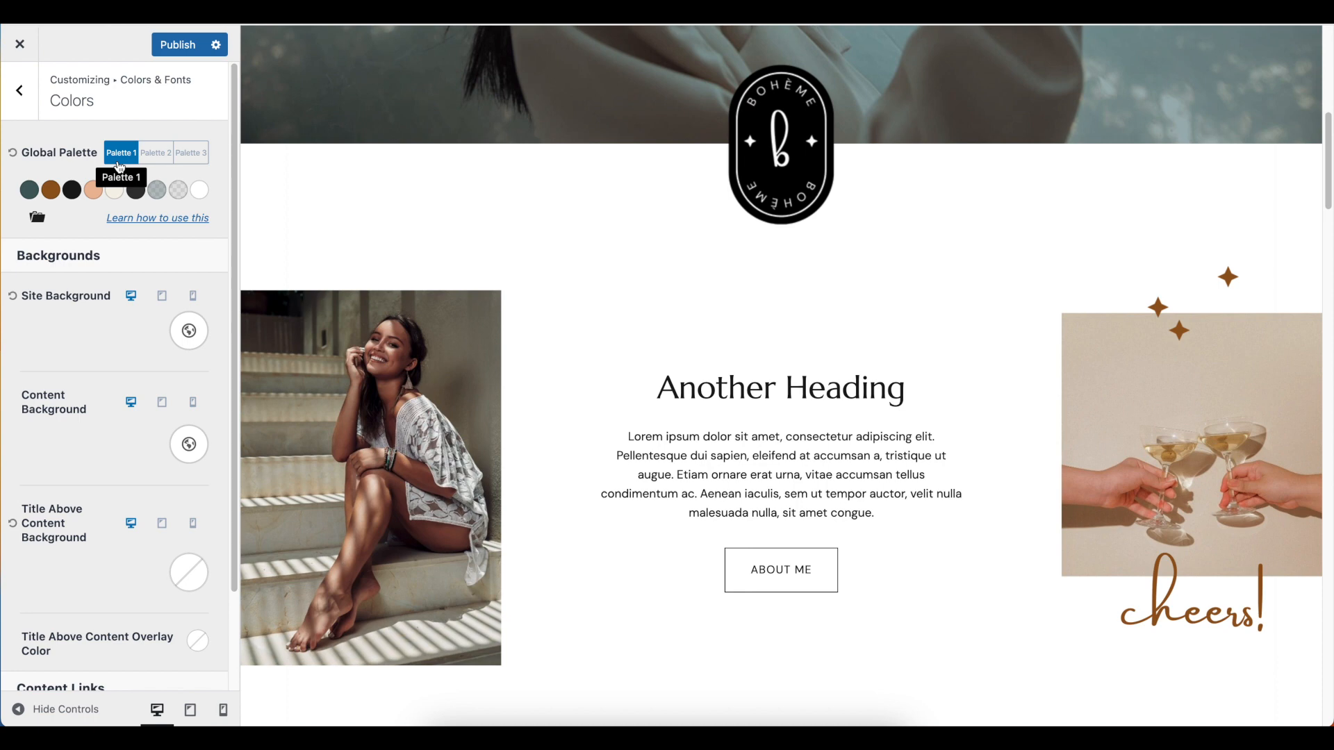
Try the cream palette color F5F2E9 as the site background, check it on the homepage, and set the background back to white
{"action": "scroll", "coordinate": [143, 345], "scroll_direction": "down", "scroll_amount": 1}
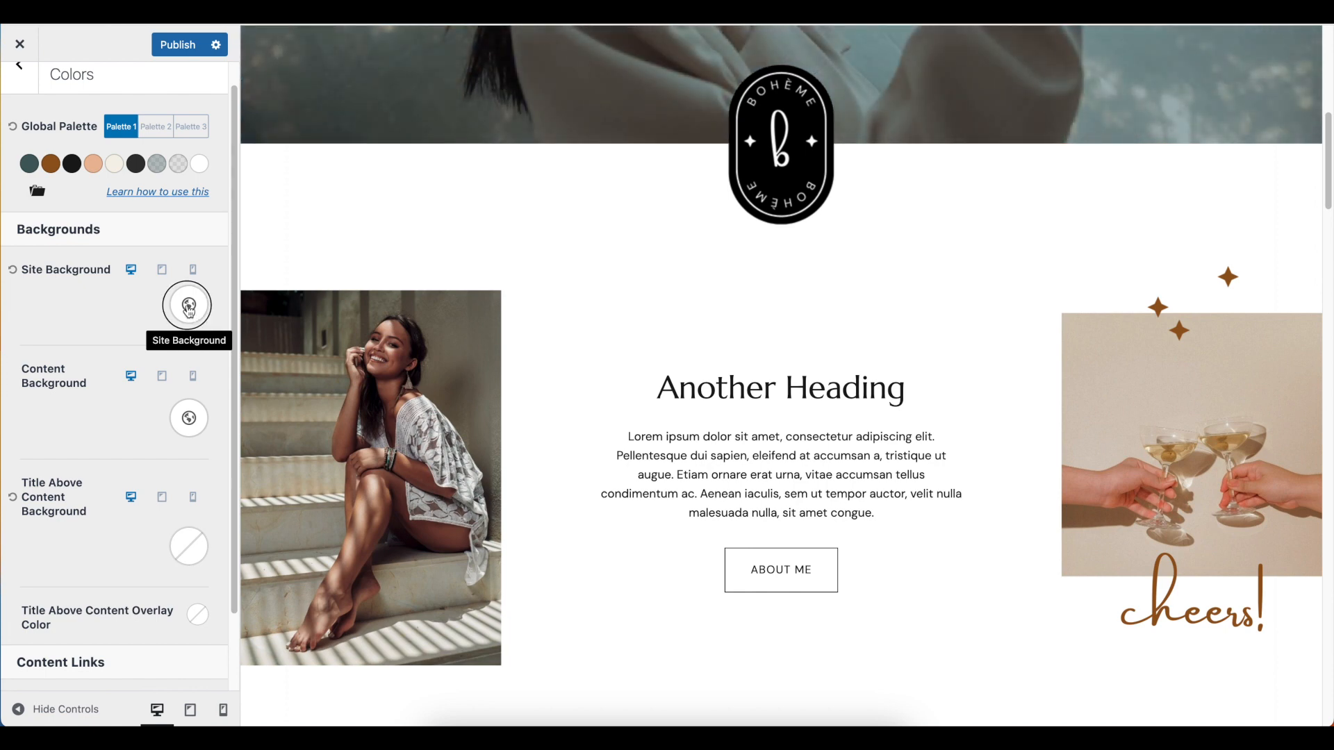
{"action": "left_click", "coordinate": [189, 308]}
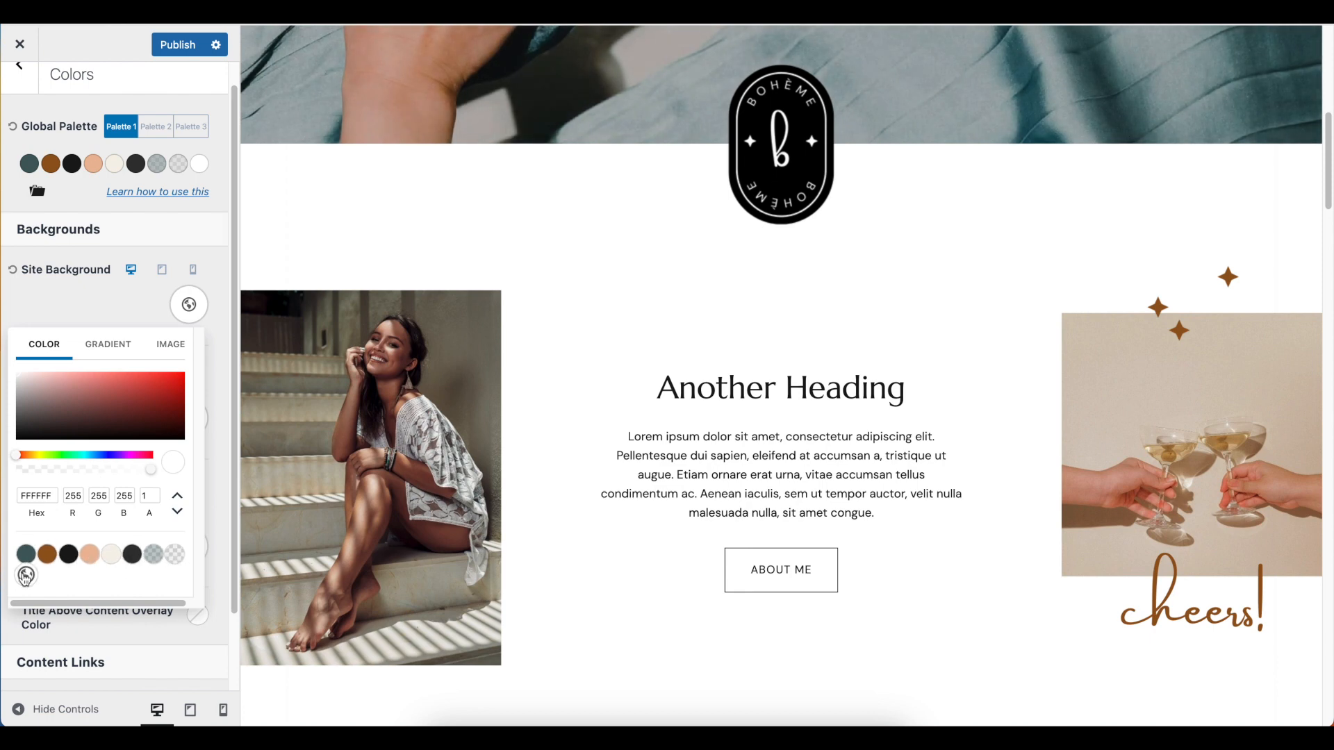
{"action": "left_click", "coordinate": [114, 558]}
{"action": "scroll", "coordinate": [264, 544], "scroll_direction": "down", "scroll_amount": 10}
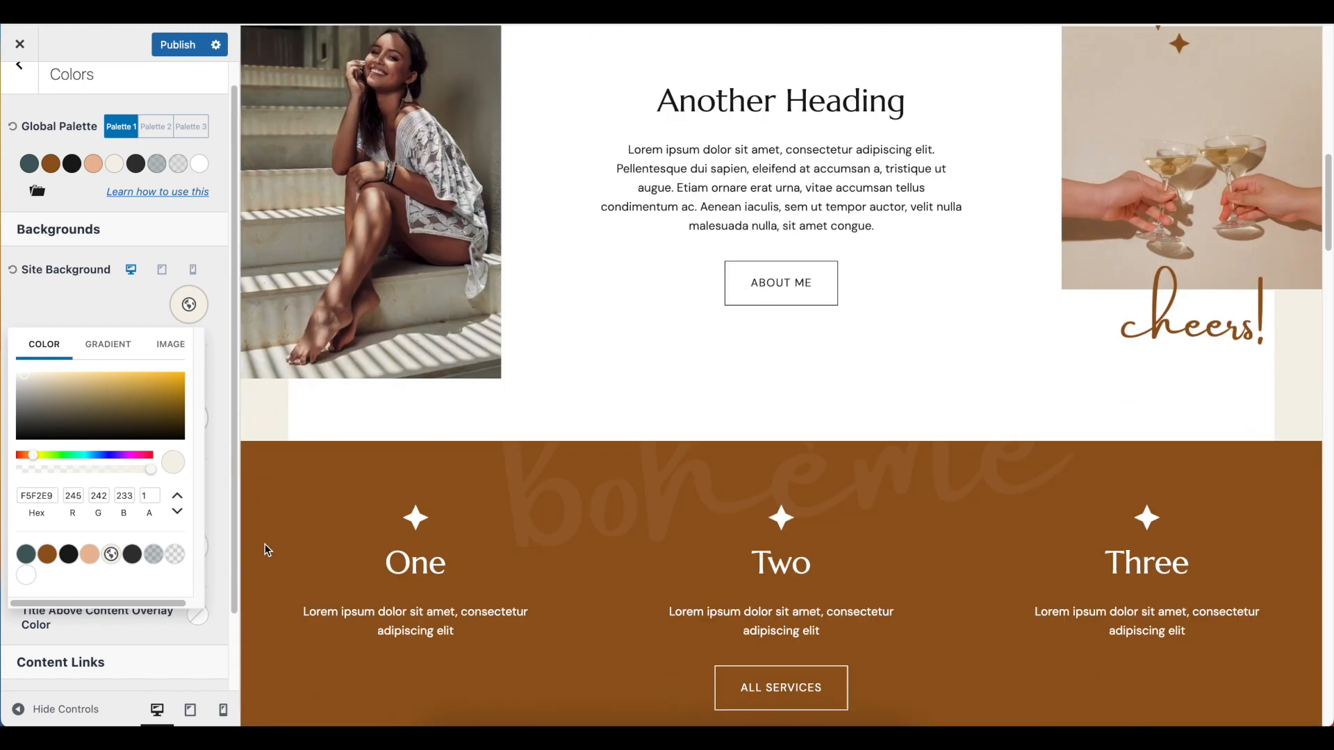
{"action": "scroll", "coordinate": [265, 545], "scroll_direction": "down", "scroll_amount": 5}
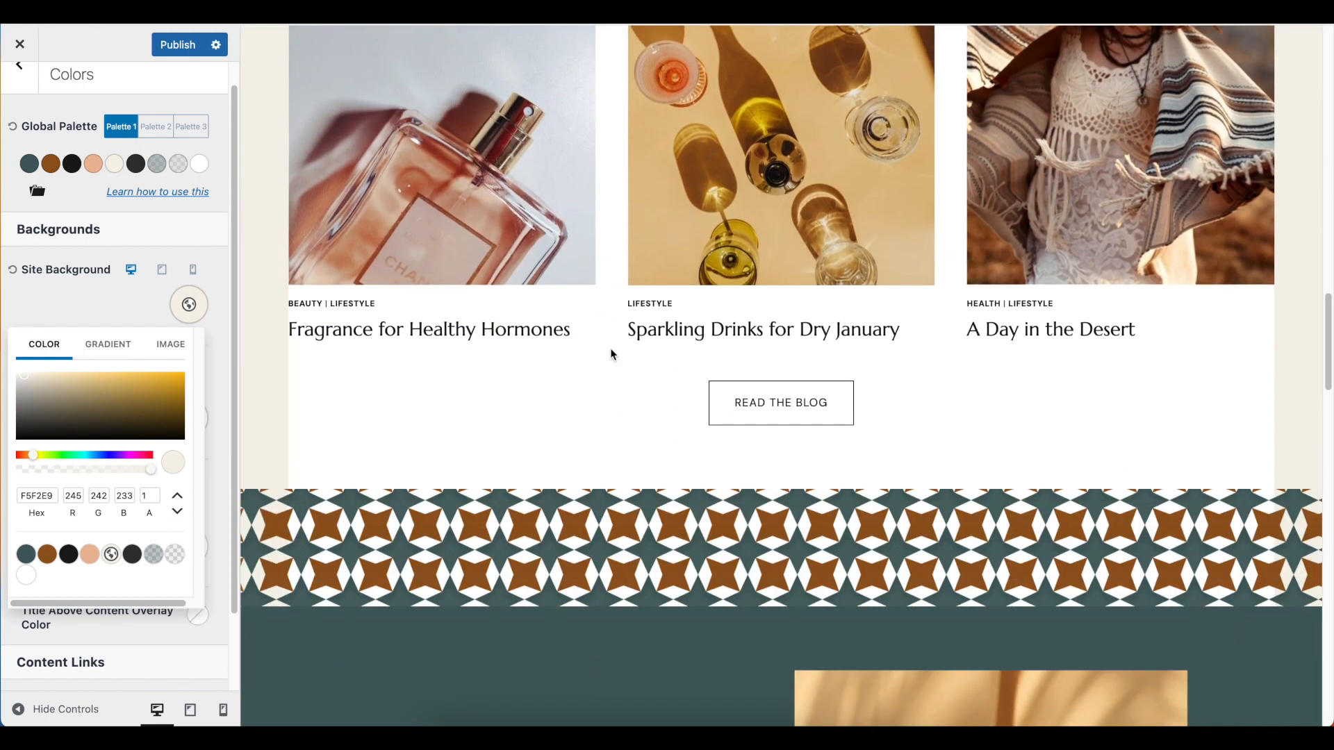
{"action": "scroll", "coordinate": [612, 383], "scroll_direction": "down", "scroll_amount": 15}
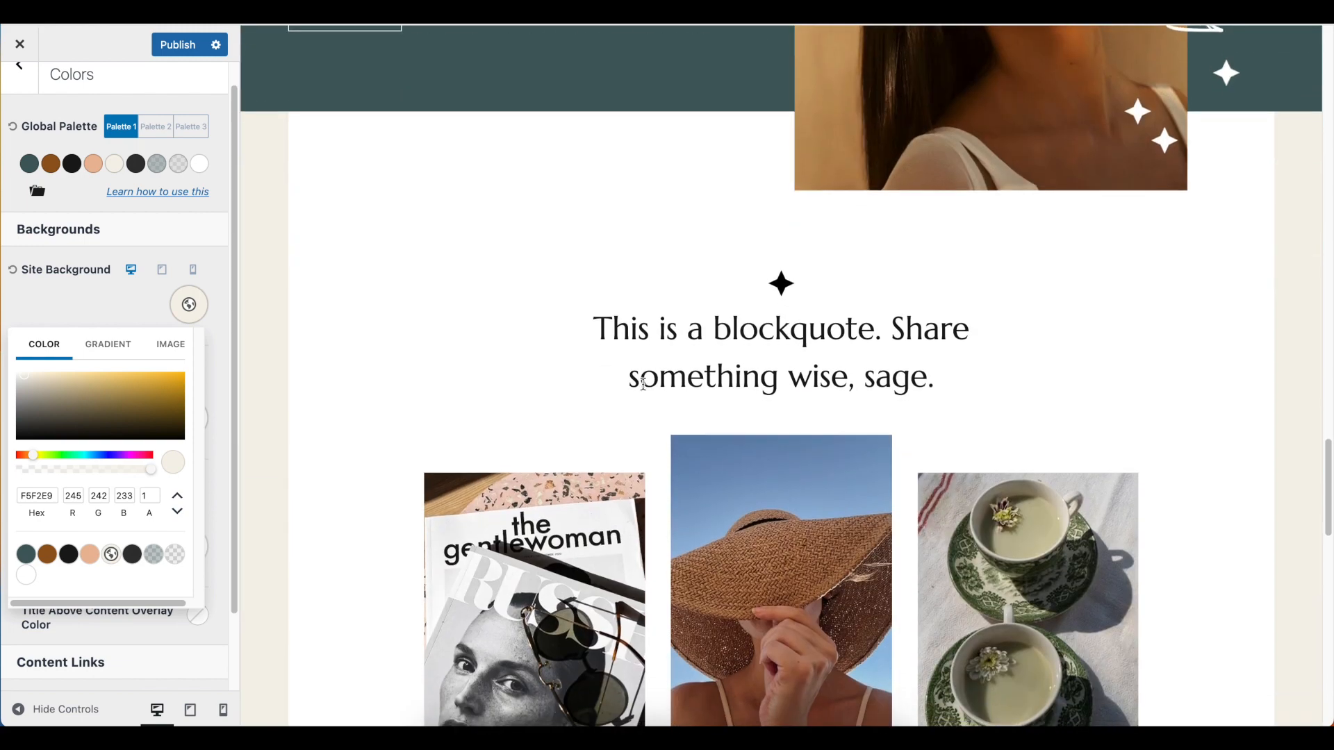
{"action": "scroll", "coordinate": [644, 384], "scroll_direction": "down", "scroll_amount": 4}
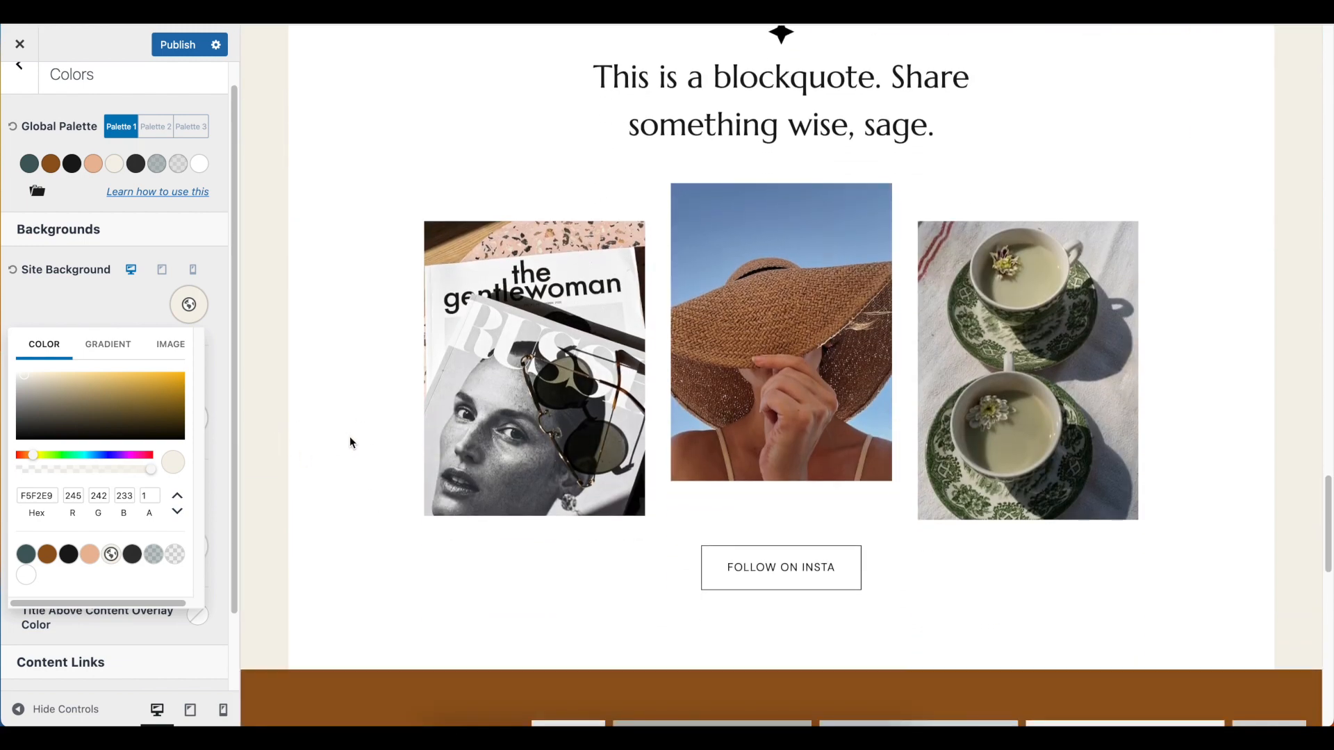
{"action": "left_click", "coordinate": [25, 576]}
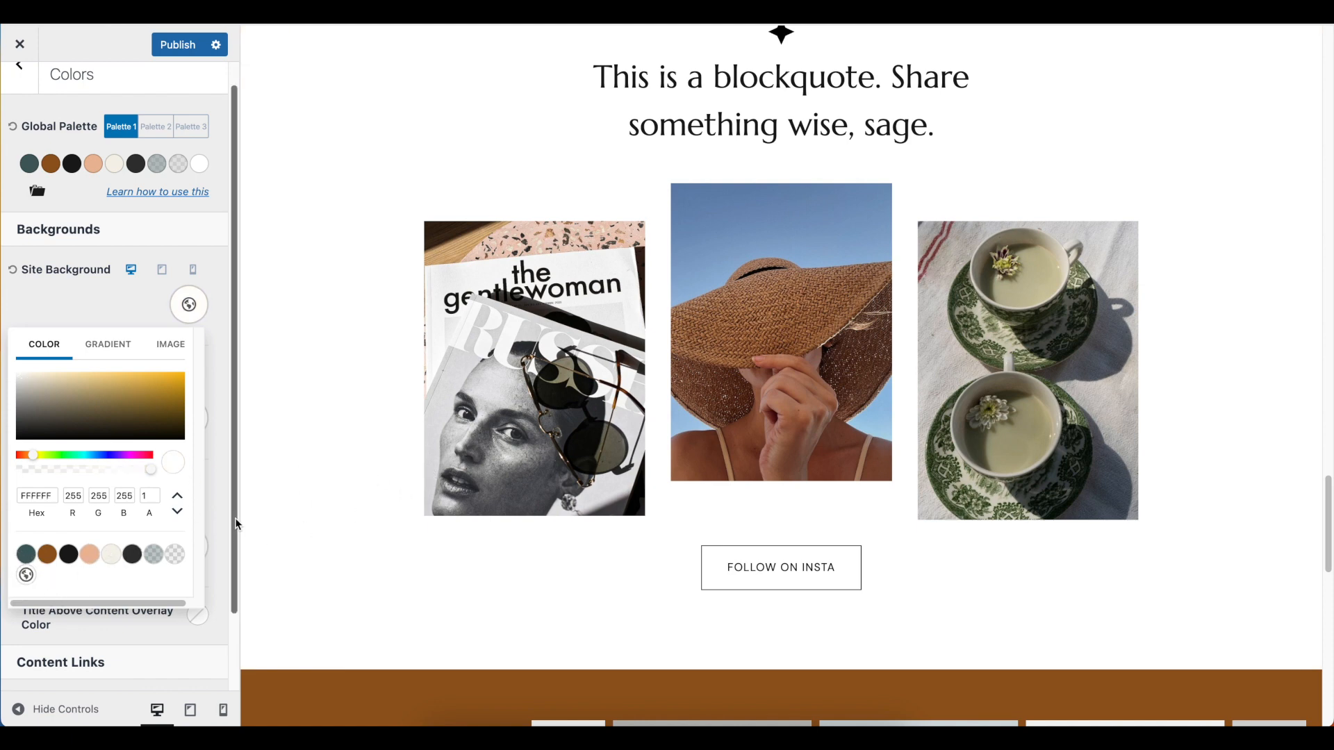
{"action": "left_click", "coordinate": [85, 309]}
Review the background and content link color settings against the sections of the homepage preview
{"action": "scroll", "coordinate": [147, 472], "scroll_direction": "down", "scroll_amount": 3}
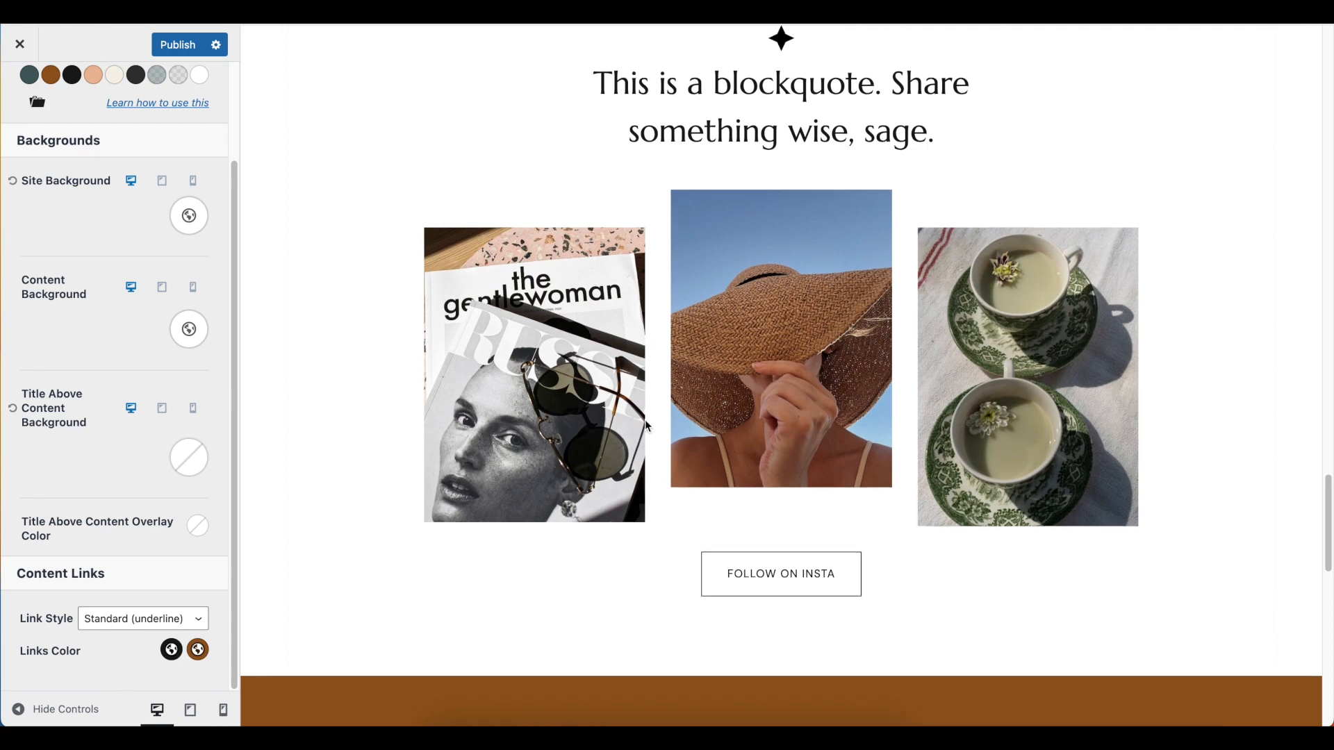
{"action": "scroll", "coordinate": [645, 410], "scroll_direction": "down", "scroll_amount": 15}
{"action": "scroll", "coordinate": [653, 399], "scroll_direction": "up", "scroll_amount": 5}
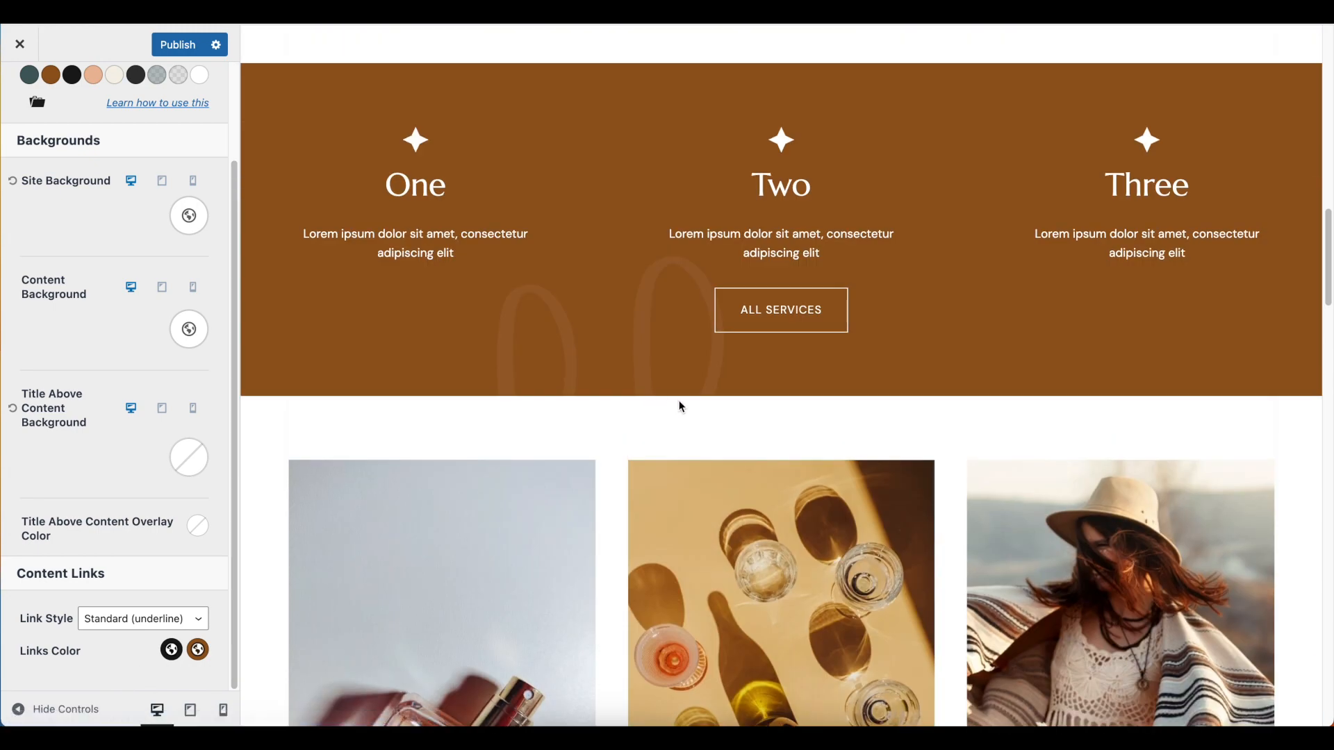
{"action": "scroll", "coordinate": [815, 317], "scroll_direction": "up", "scroll_amount": 7}
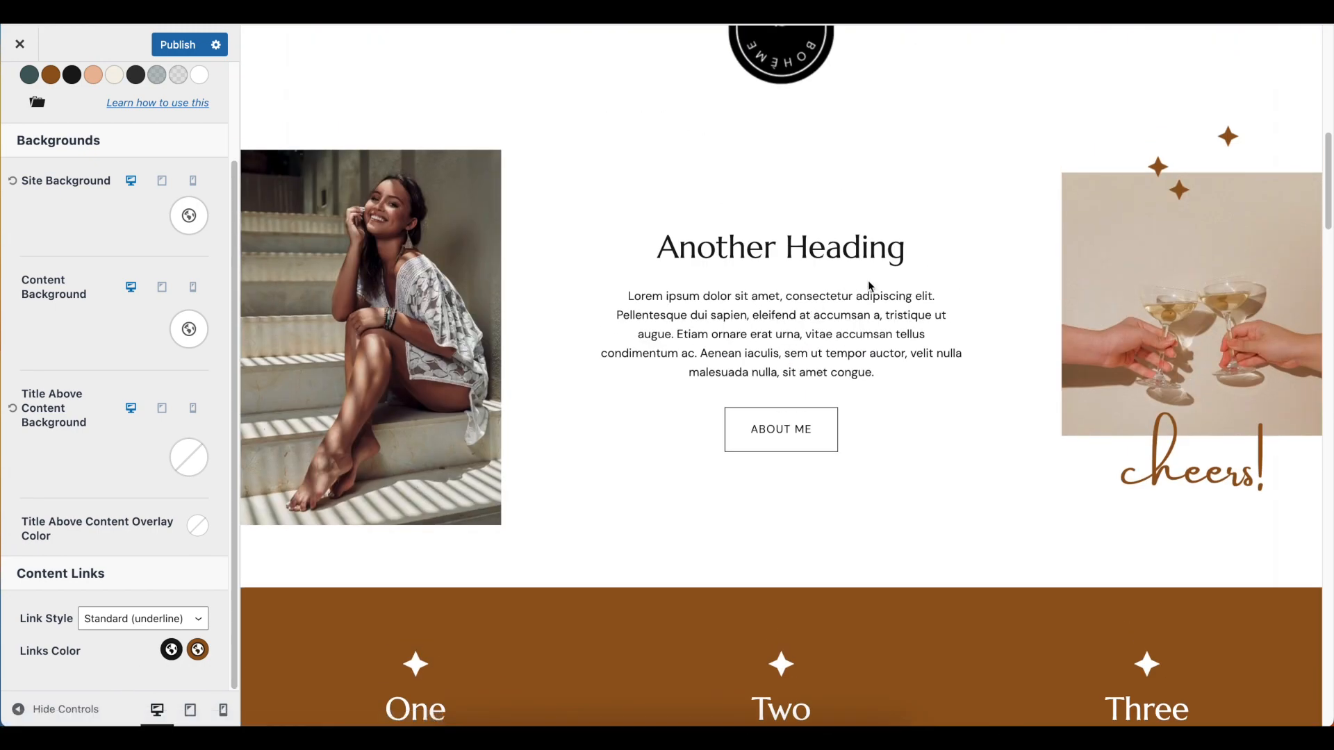
{"action": "scroll", "coordinate": [894, 330], "scroll_direction": "down", "scroll_amount": 2}
{"action": "scroll", "coordinate": [894, 331], "scroll_direction": "up", "scroll_amount": 6}
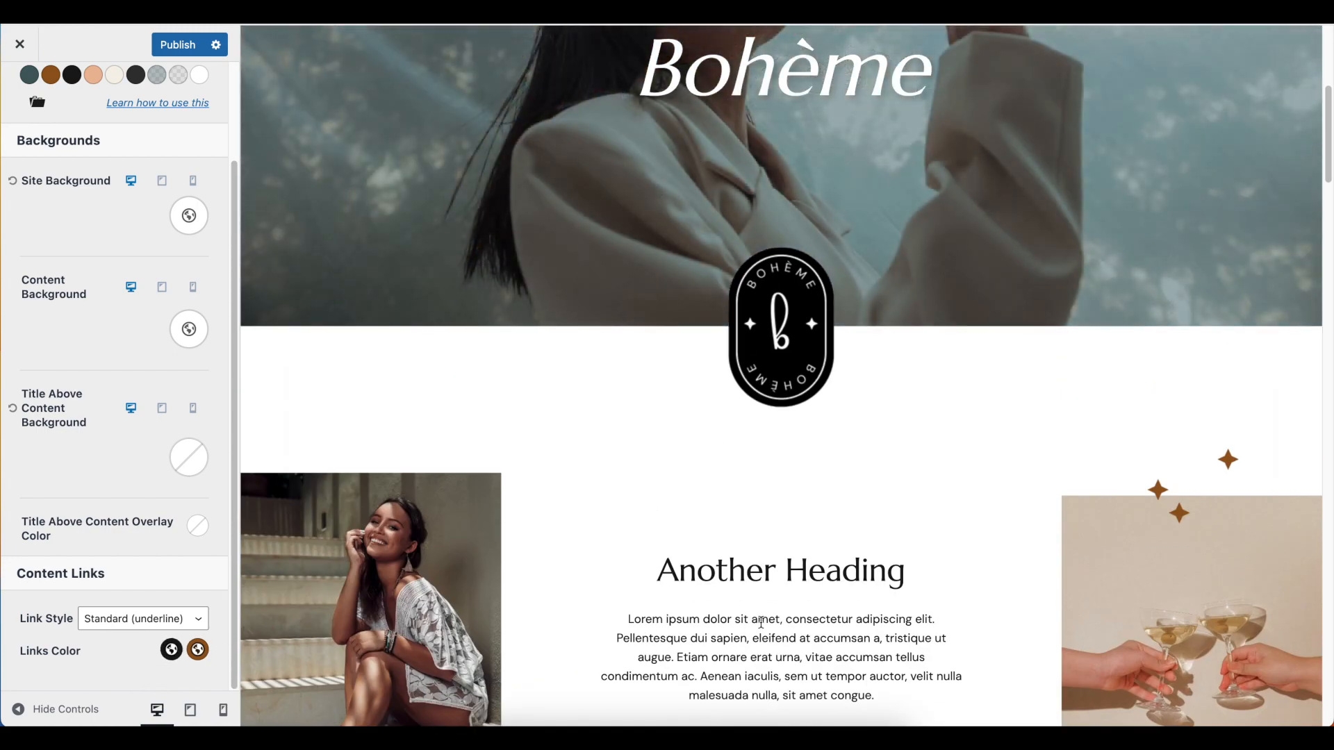
{"action": "scroll", "coordinate": [762, 622], "scroll_direction": "down", "scroll_amount": 1}
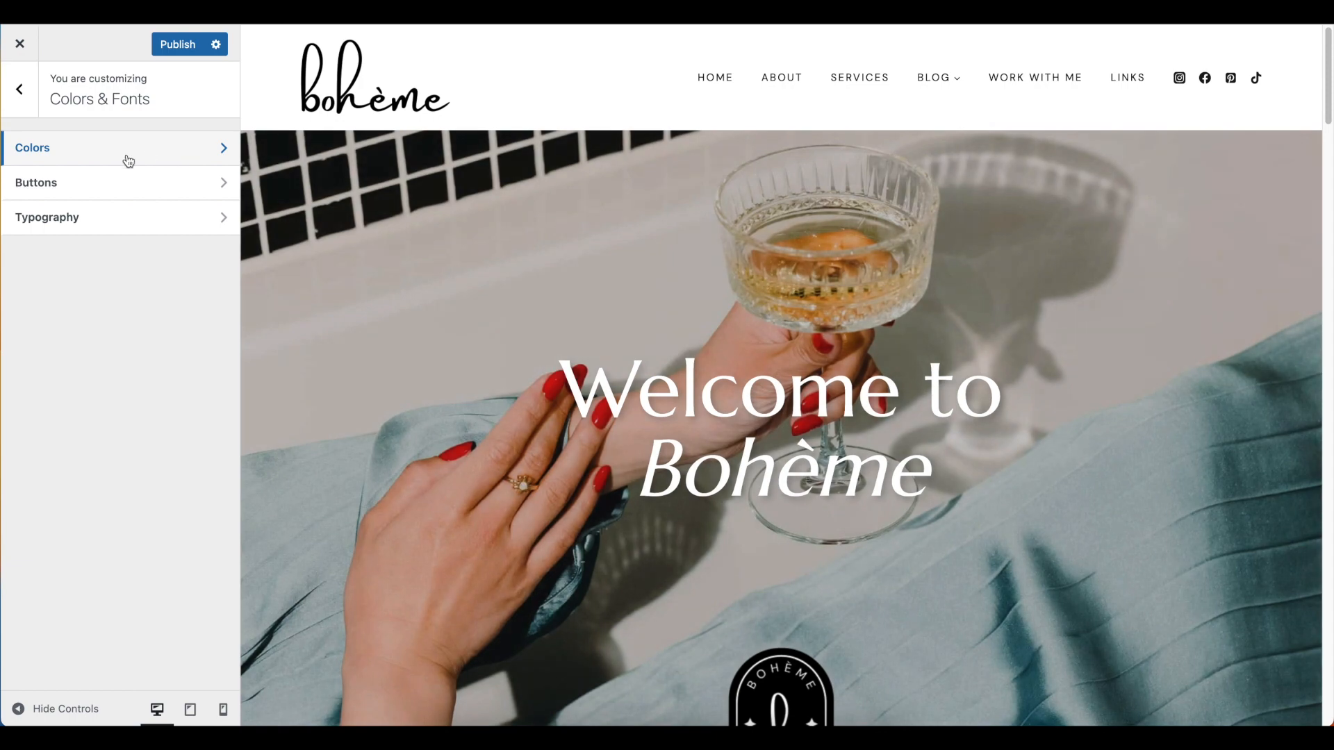
Try brown 94591C as the initial button text color and peach EAB99A as the hover text color
{"action": "left_click", "coordinate": [117, 163]}
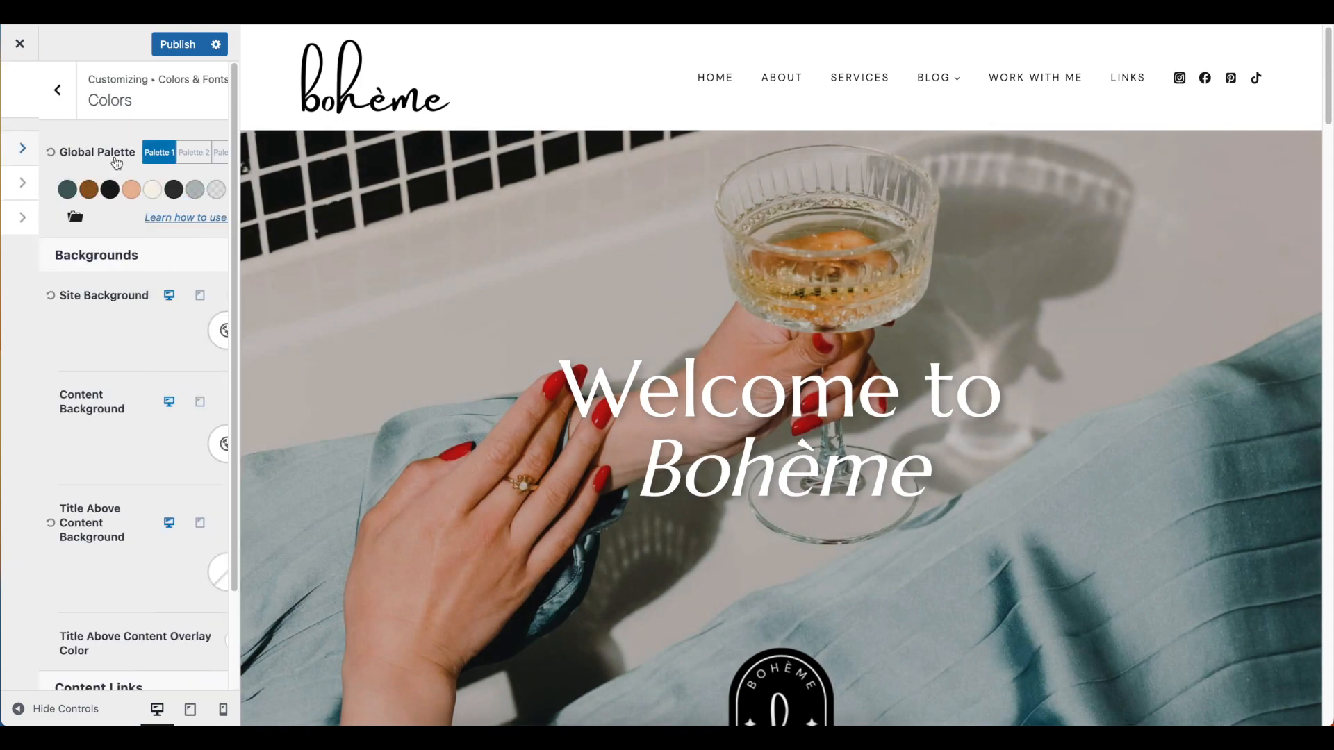
{"action": "left_click", "coordinate": [20, 92]}
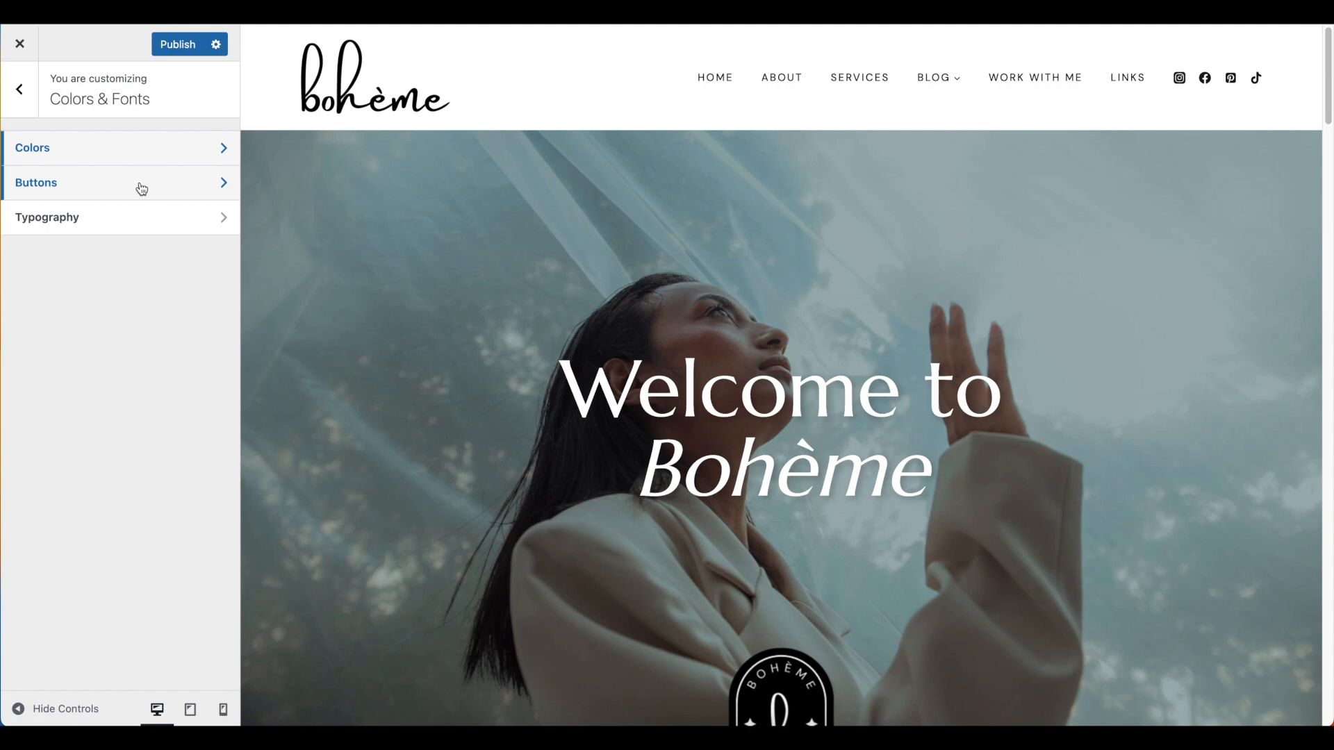
{"action": "left_click", "coordinate": [141, 186]}
{"action": "scroll", "coordinate": [934, 370], "scroll_direction": "down", "scroll_amount": 5}
{"action": "scroll", "coordinate": [937, 375], "scroll_direction": "down", "scroll_amount": 6}
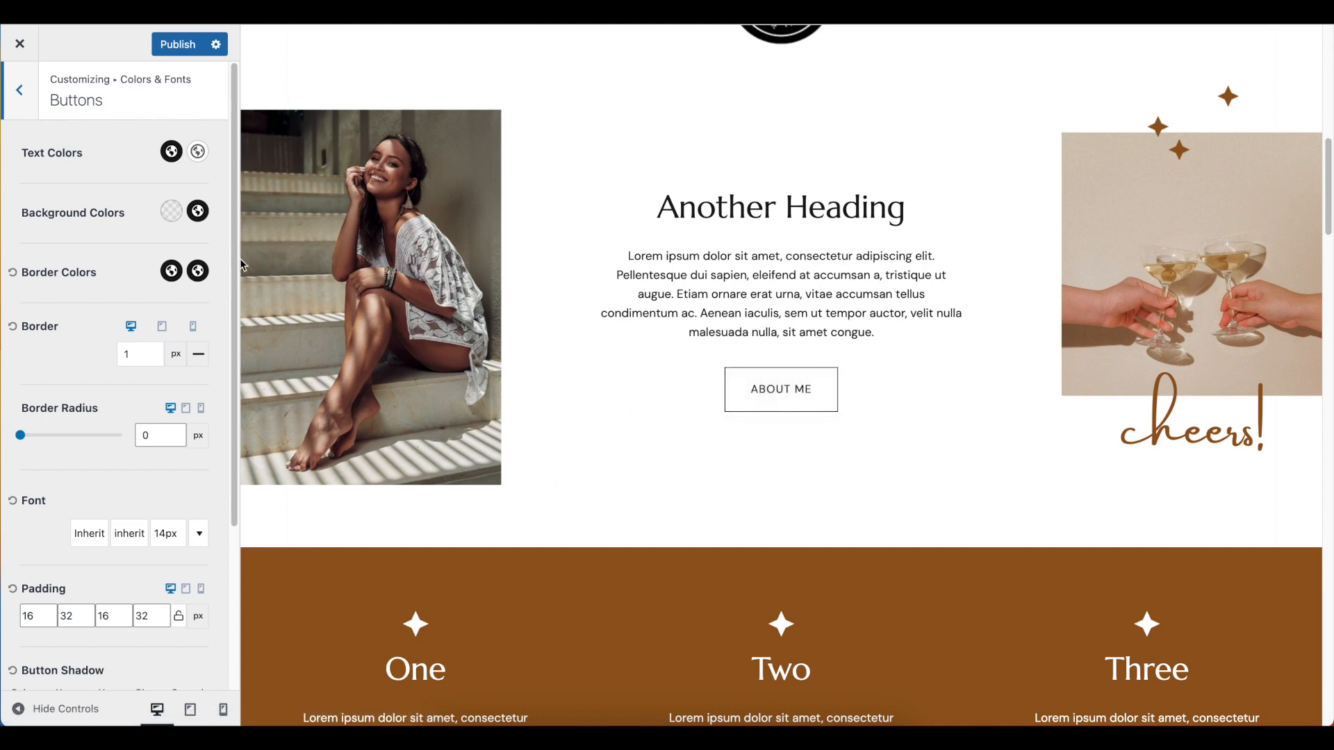
{"action": "left_click", "coordinate": [174, 153]}
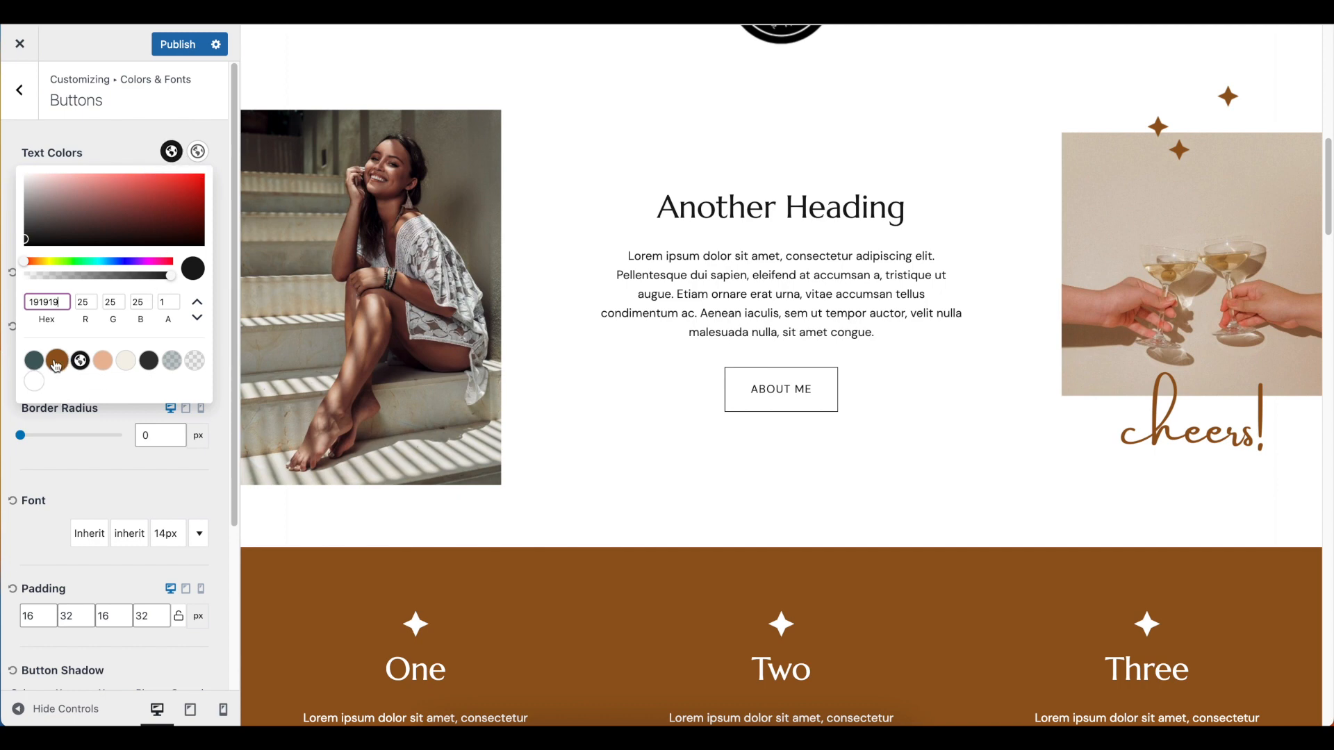
{"action": "left_click", "coordinate": [57, 361]}
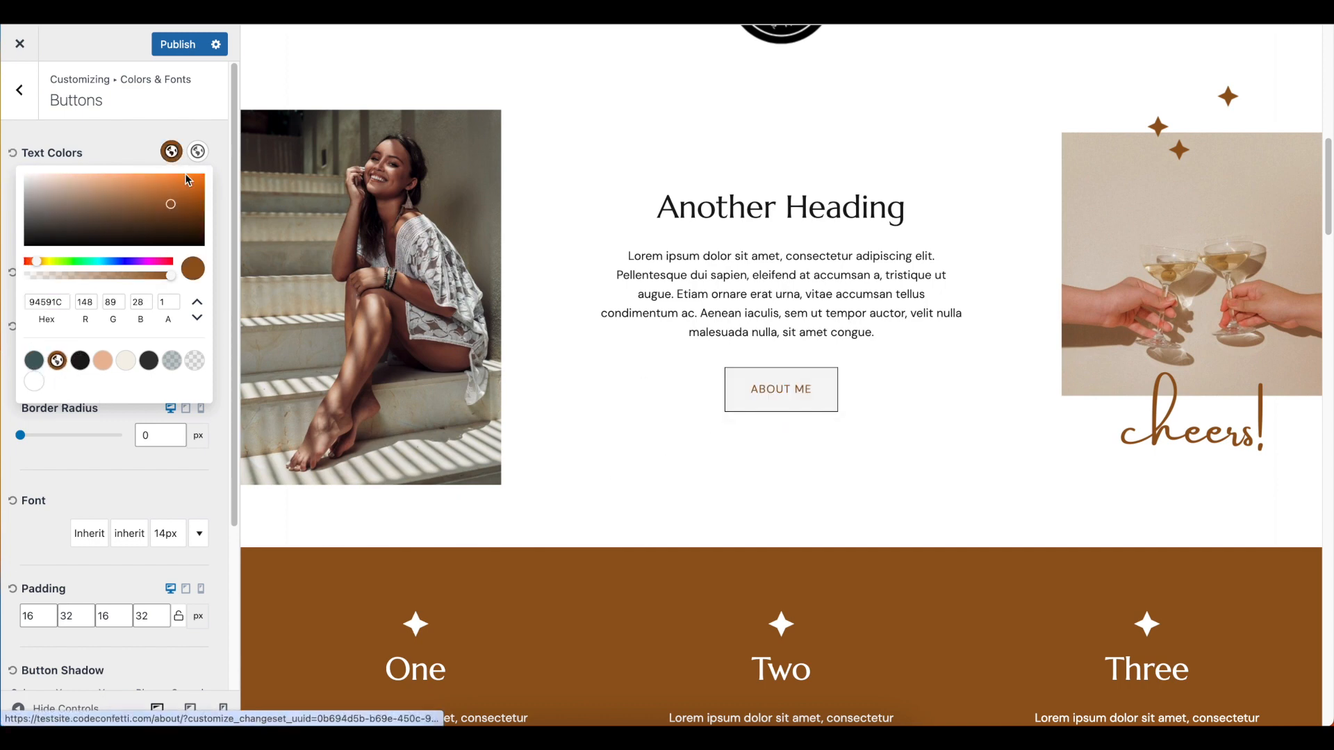
{"action": "left_click", "coordinate": [199, 154]}
{"action": "left_click", "coordinate": [199, 154]}
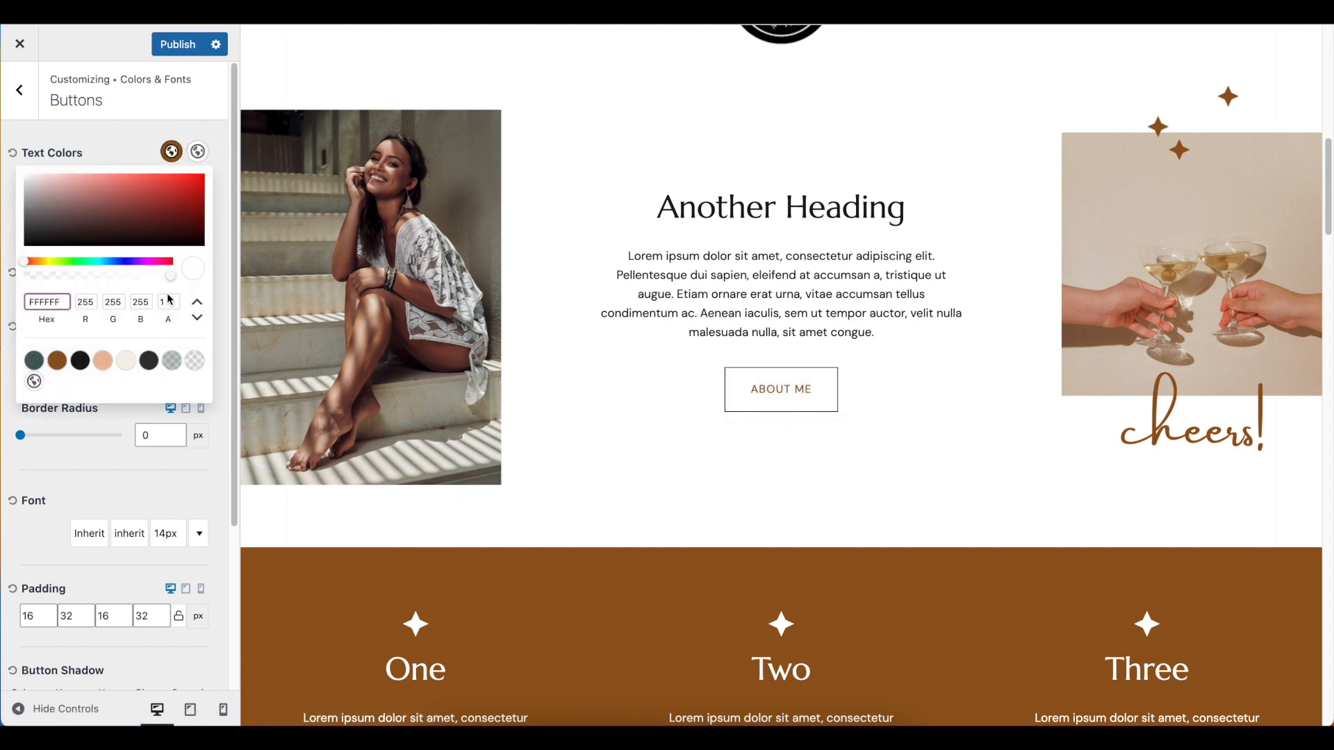
{"action": "left_click", "coordinate": [103, 361]}
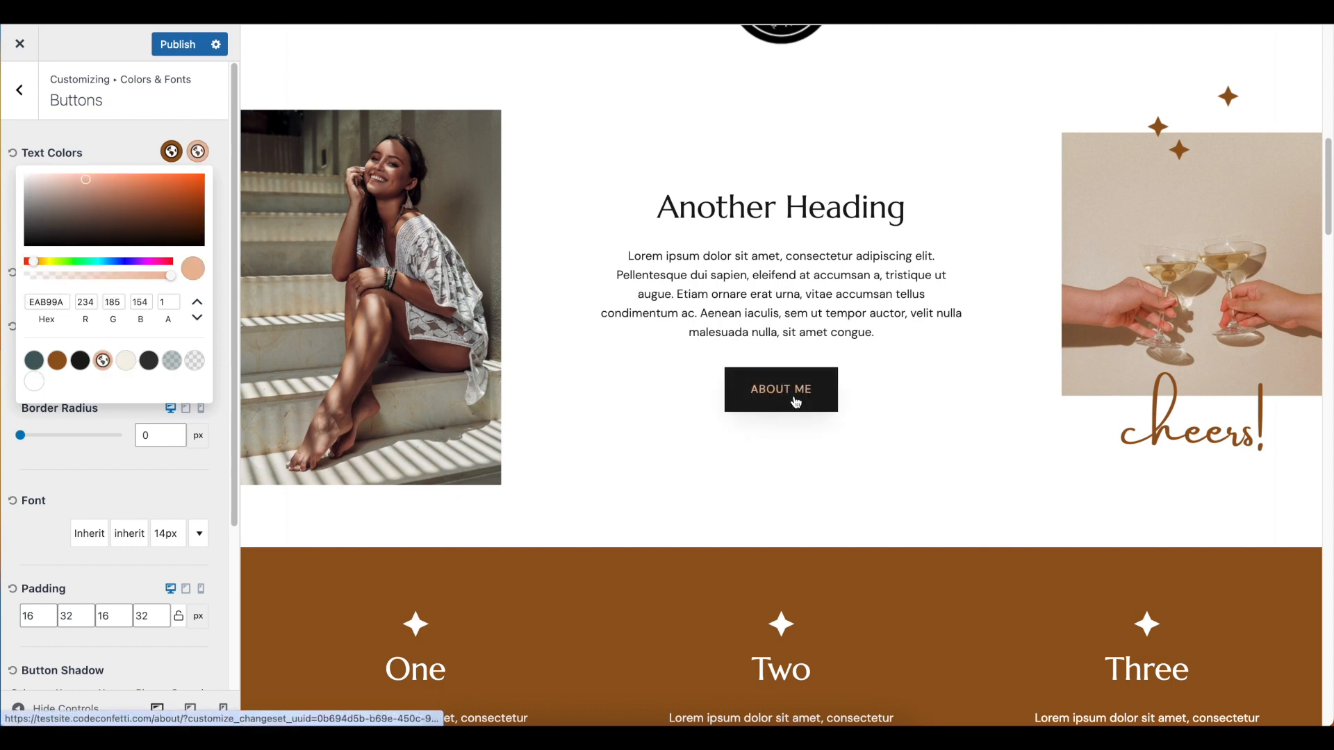
{"action": "left_click", "coordinate": [120, 145]}
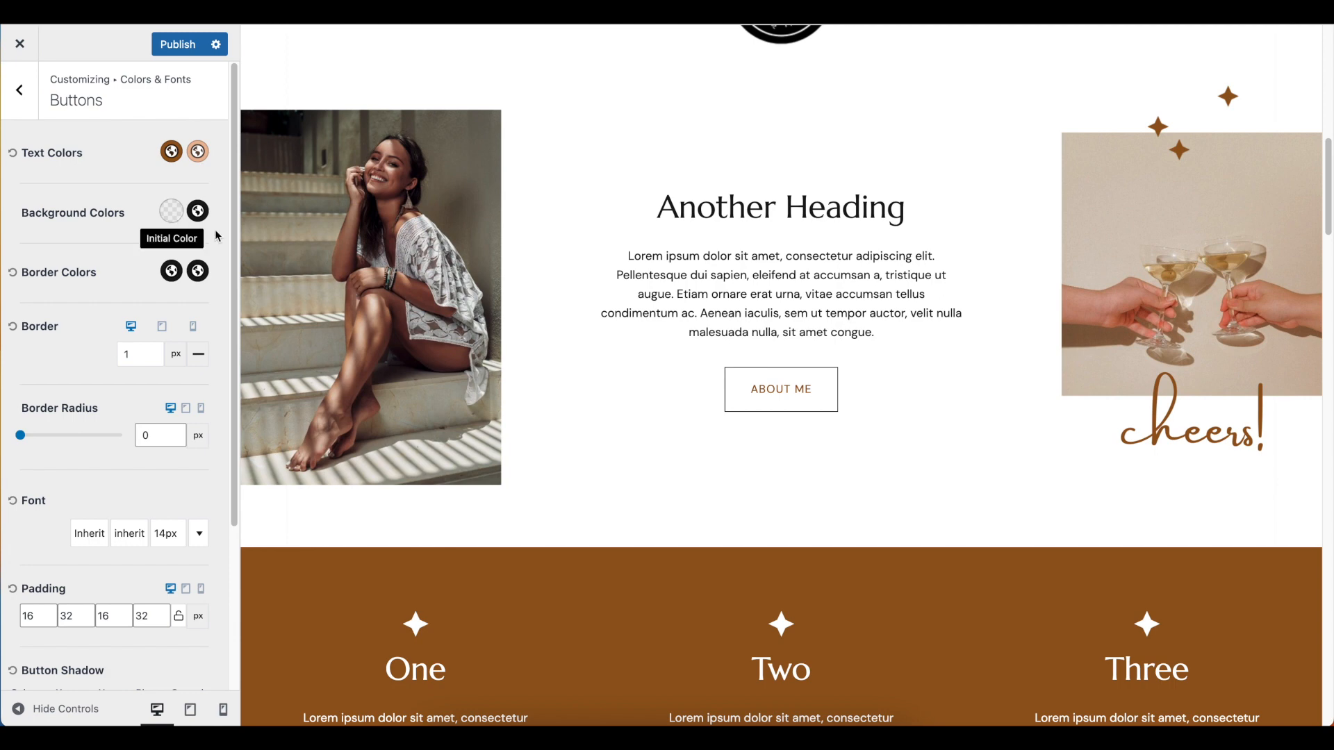
Try the cream palette color as the initial button background and dark teal 435F5E as the hover background
{"action": "left_click", "coordinate": [171, 212]}
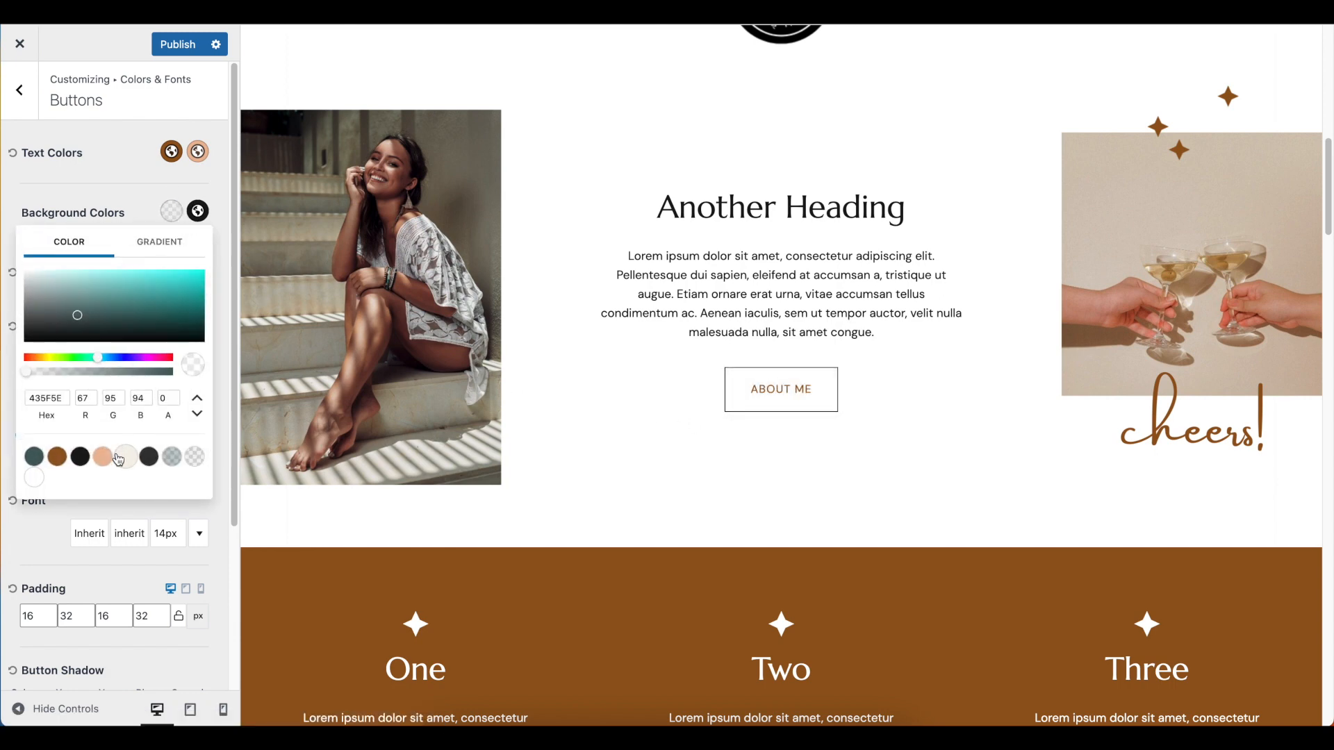
{"action": "left_click", "coordinate": [124, 460]}
{"action": "left_click", "coordinate": [122, 208]}
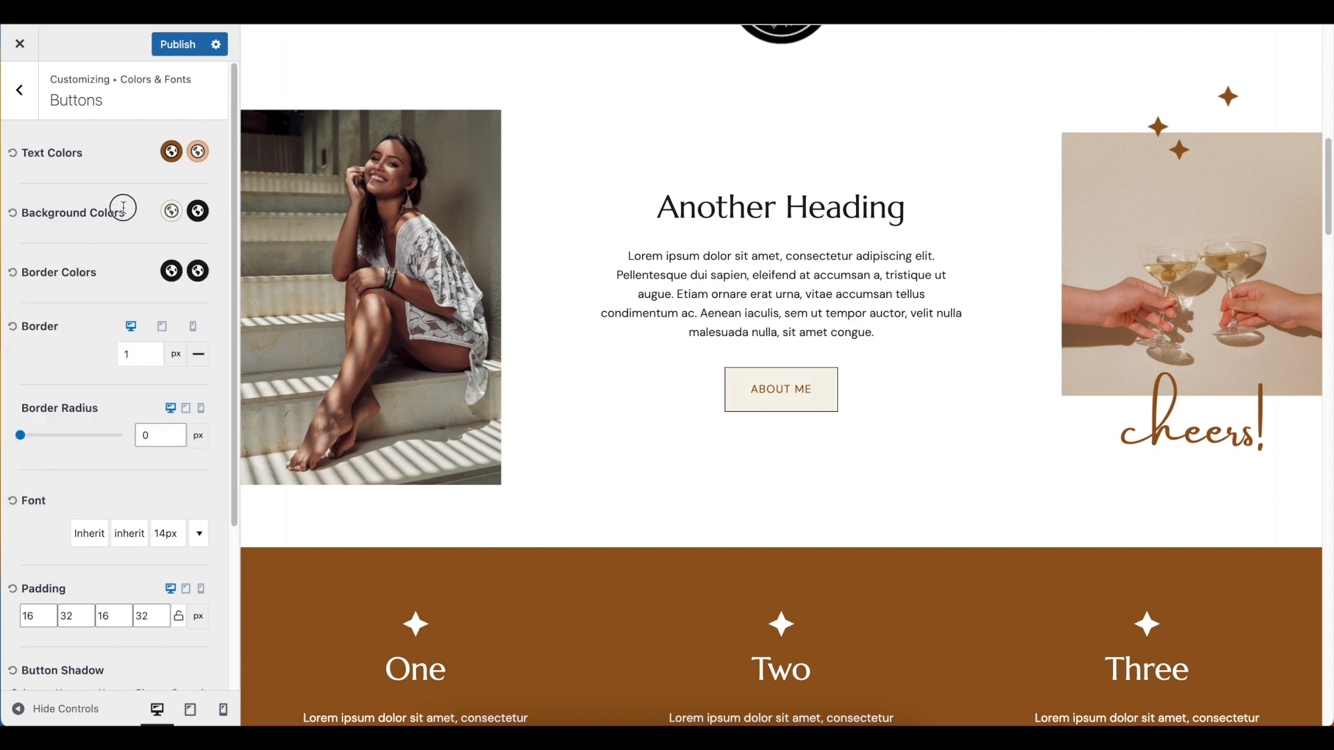
{"action": "left_click", "coordinate": [196, 218]}
{"action": "left_click", "coordinate": [34, 457]}
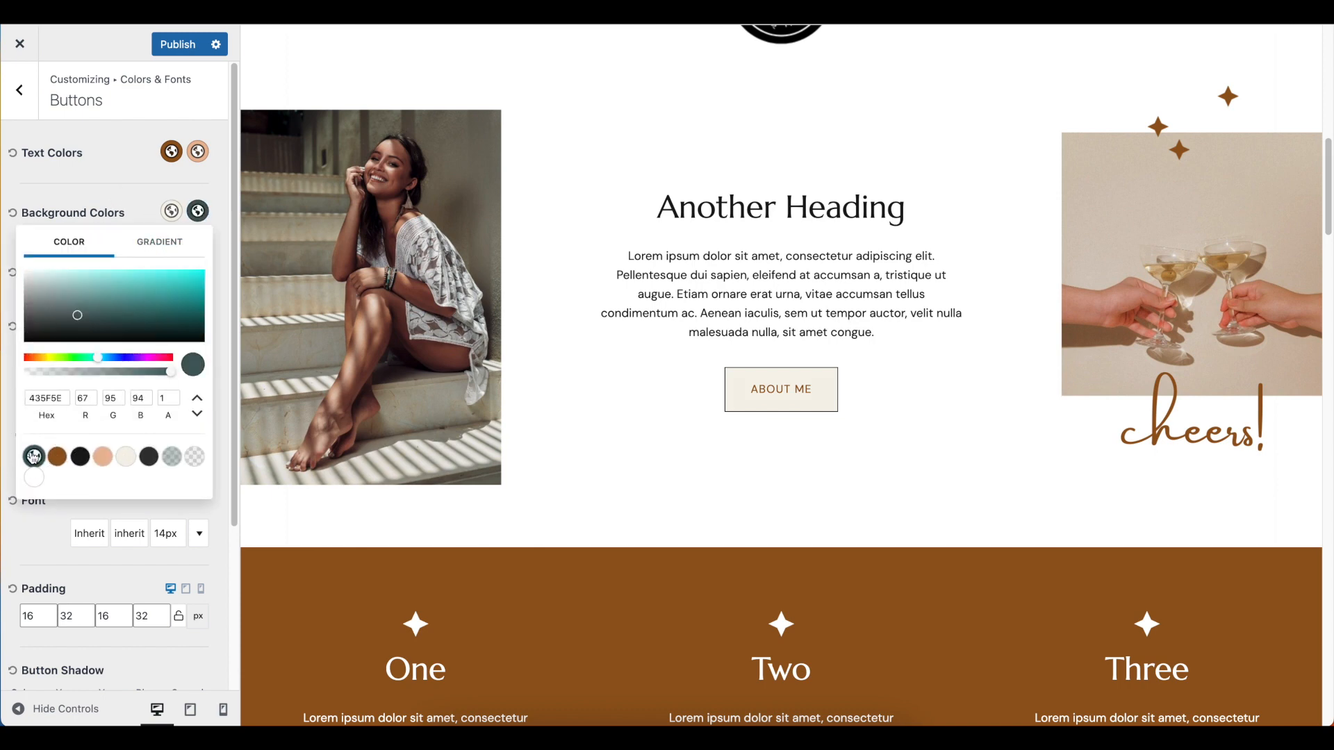
{"action": "left_click", "coordinate": [128, 194]}
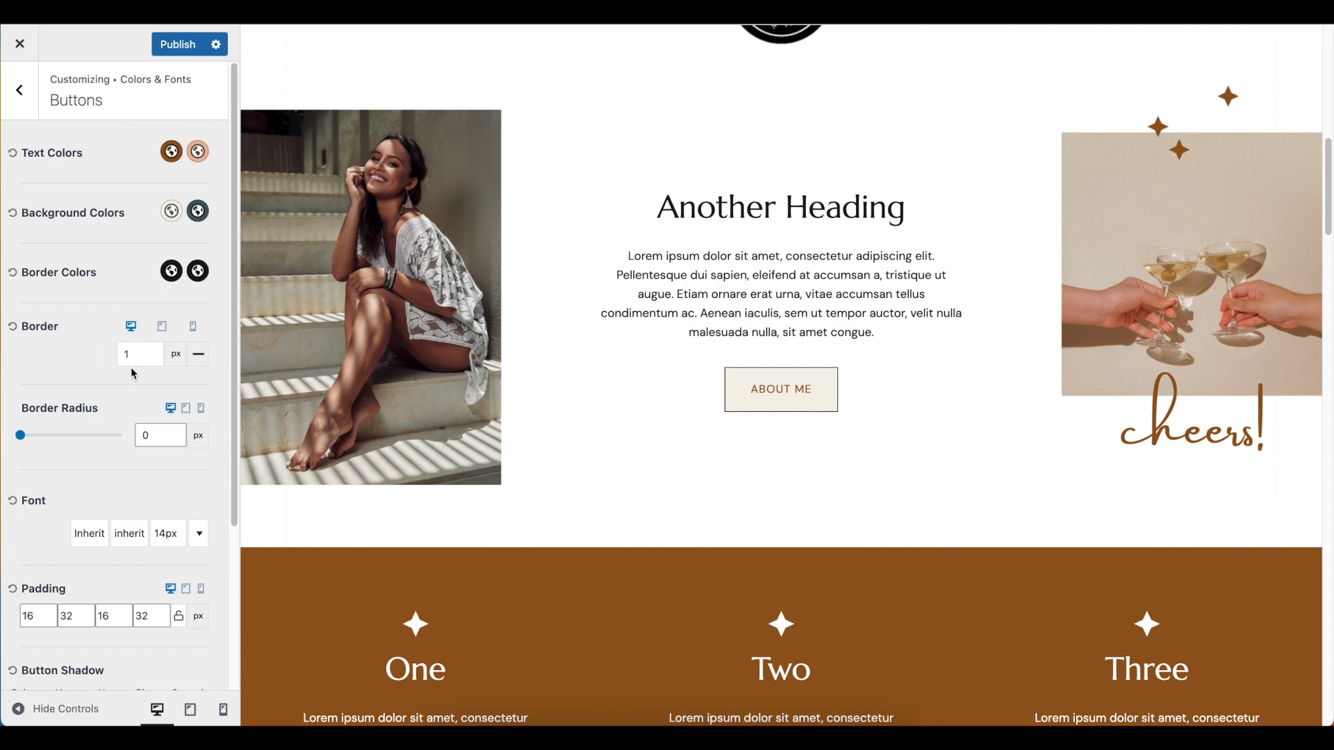
Try a 7 px button border with a border radius of 53 px
{"action": "left_click", "coordinate": [152, 352]}
{"action": "left_click", "coordinate": [152, 353]}
{"action": "left_click", "coordinate": [152, 353]}
{"action": "left_click", "coordinate": [153, 353]}
{"action": "left_click", "coordinate": [152, 353]}
{"action": "left_click", "coordinate": [152, 353]}
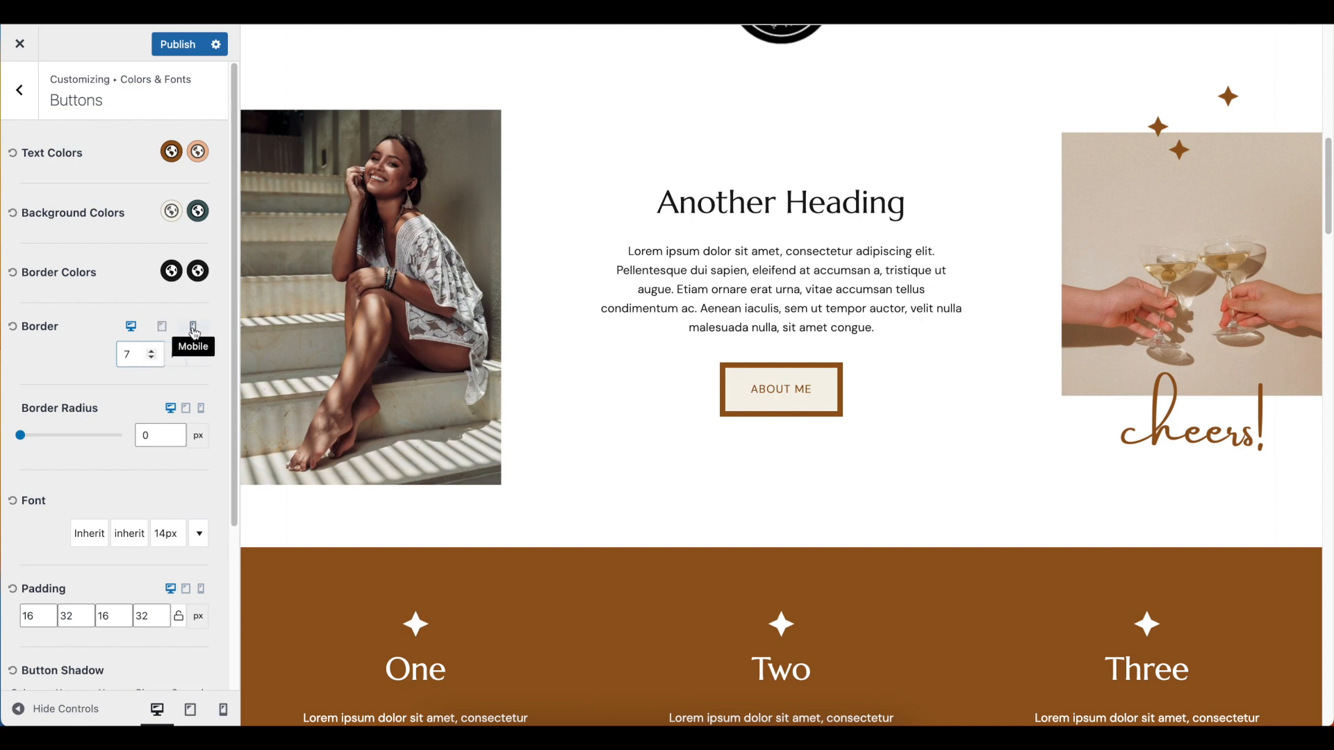
{"action": "left_click", "coordinate": [174, 433]}
{"action": "left_click", "coordinate": [174, 432]}
{"action": "left_click", "coordinate": [174, 432]}
{"action": "left_click", "coordinate": [173, 432]}
{"action": "left_click", "coordinate": [174, 432]}
{"action": "left_click", "coordinate": [174, 432]}
{"action": "left_click", "coordinate": [174, 432]}
{"action": "left_click", "coordinate": [174, 432]}
{"action": "left_click_drag", "start_coordinate": [174, 435], "coordinate": [174, 435]}
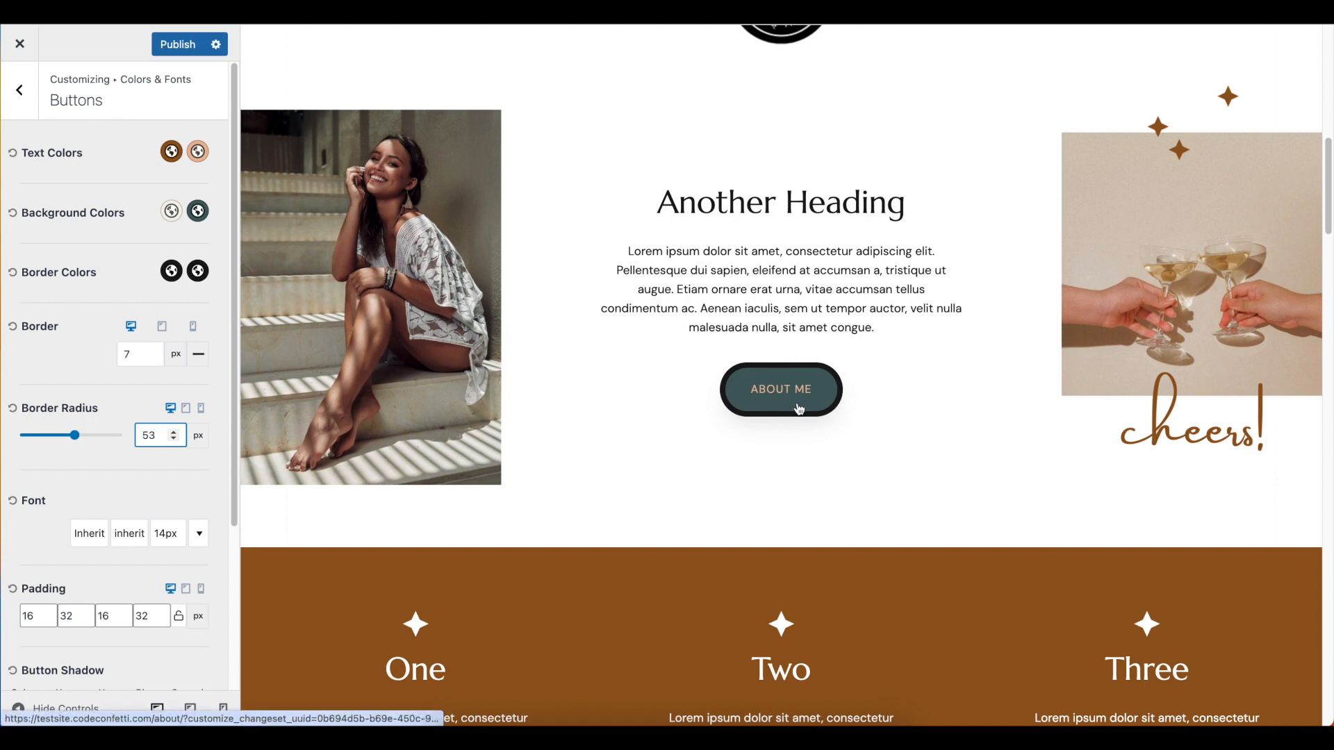
Try 50 px of button padding on the left and right sides and check the About Me button's hover state
{"action": "scroll", "coordinate": [15, 542], "scroll_direction": "down", "scroll_amount": 3}
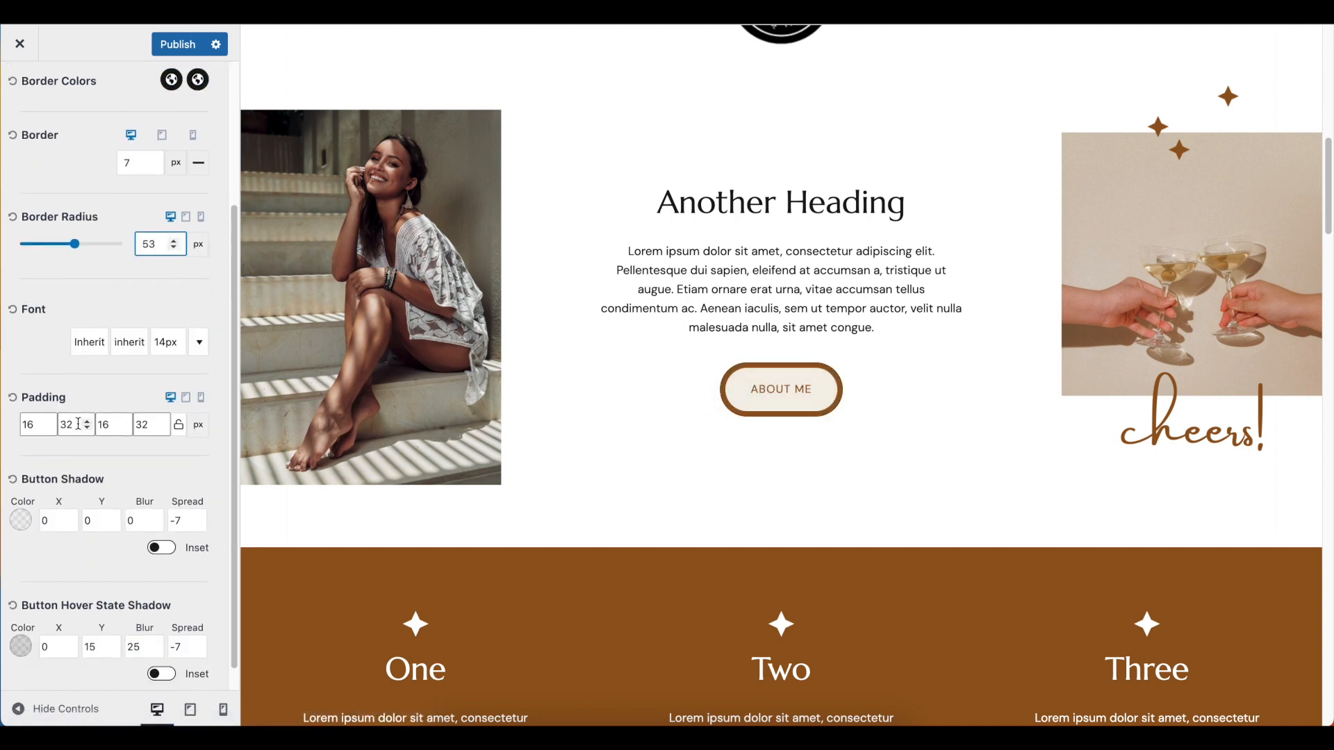
{"action": "double_click", "coordinate": [76, 426]}
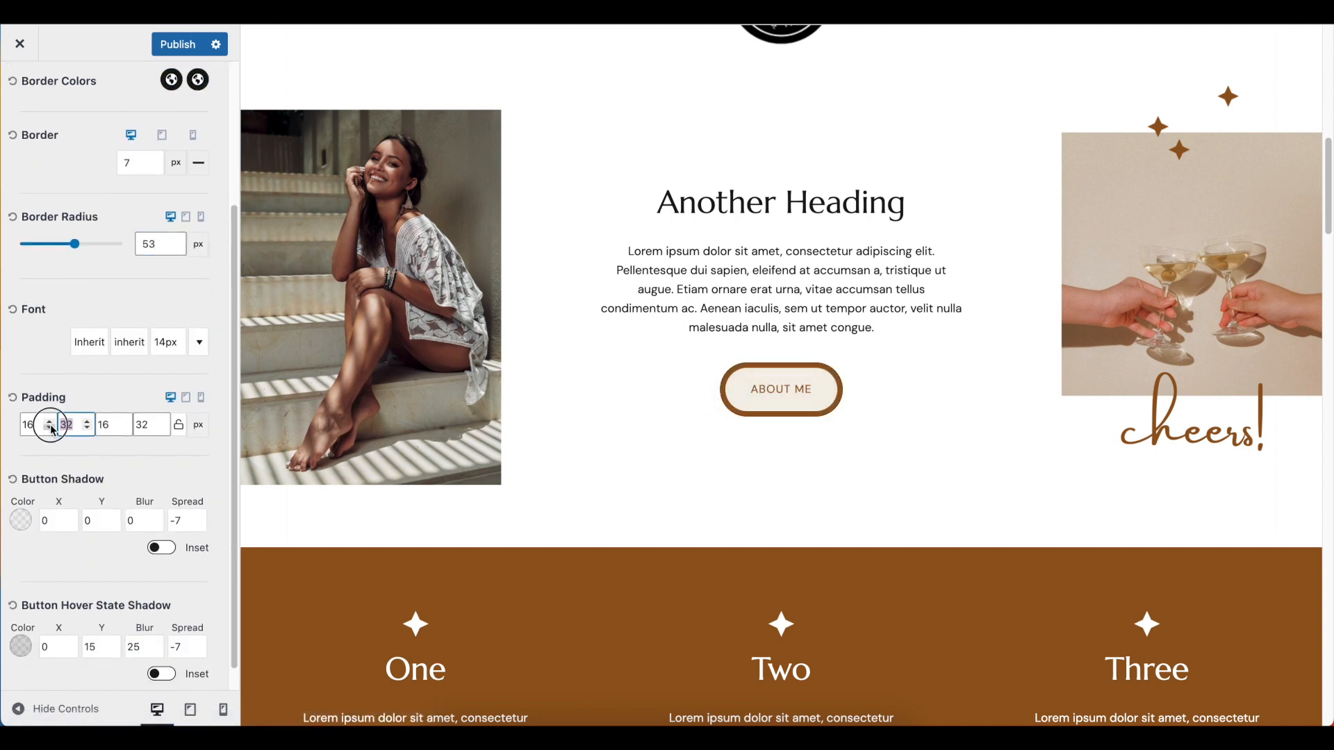
{"action": "type", "text": "50"}
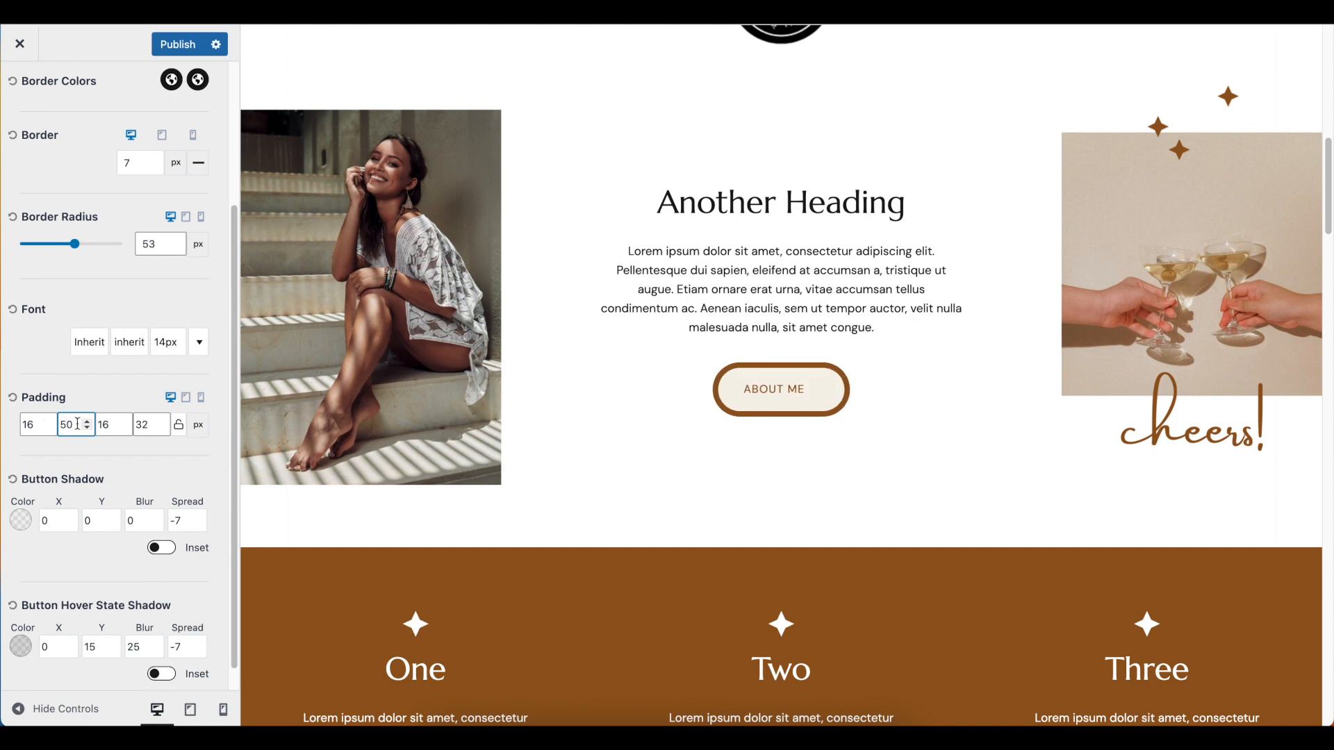
{"action": "left_click_drag", "start_coordinate": [149, 421], "coordinate": [114, 421]}
{"action": "type", "text": "50"}
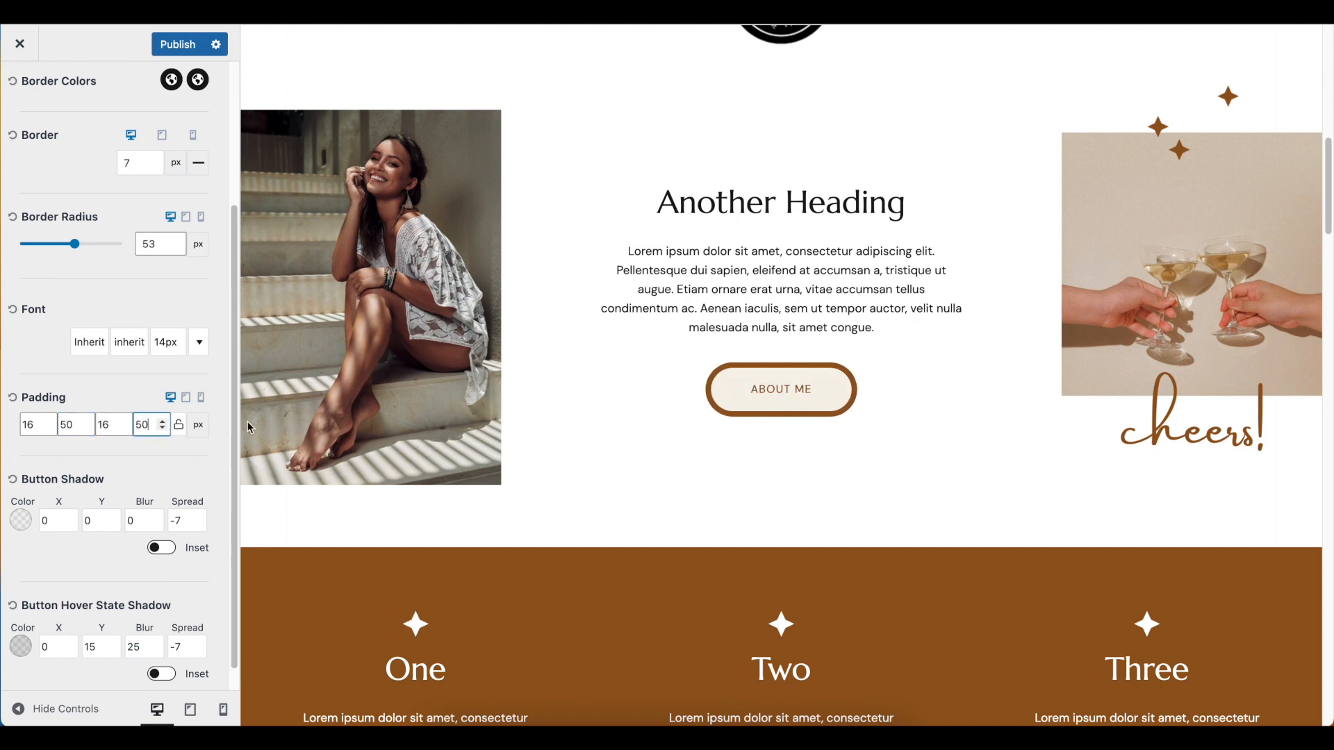
{"action": "left_click", "coordinate": [77, 424]}
{"action": "left_click", "coordinate": [776, 397]}
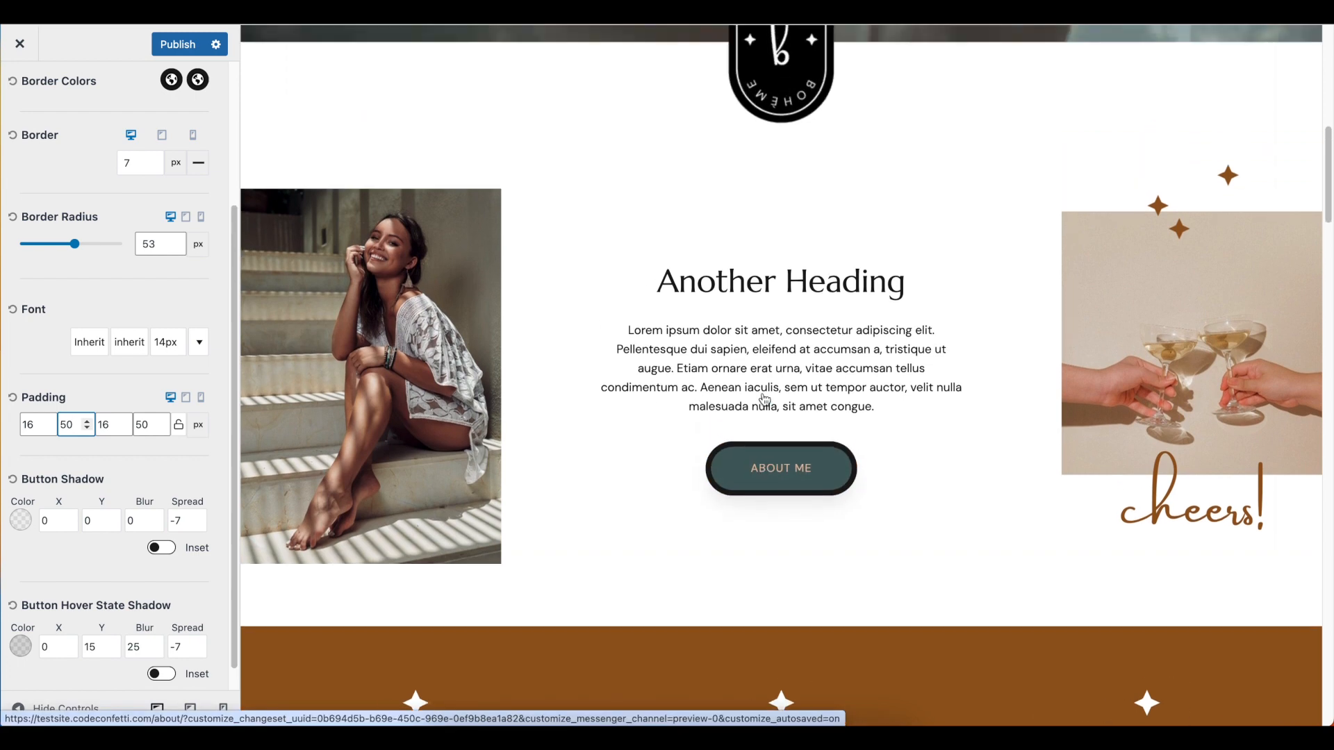
Restore the original button settings and check the About Me and All Services buttons in the homepage preview
{"action": "scroll", "coordinate": [152, 285], "scroll_direction": "up", "scroll_amount": 3}
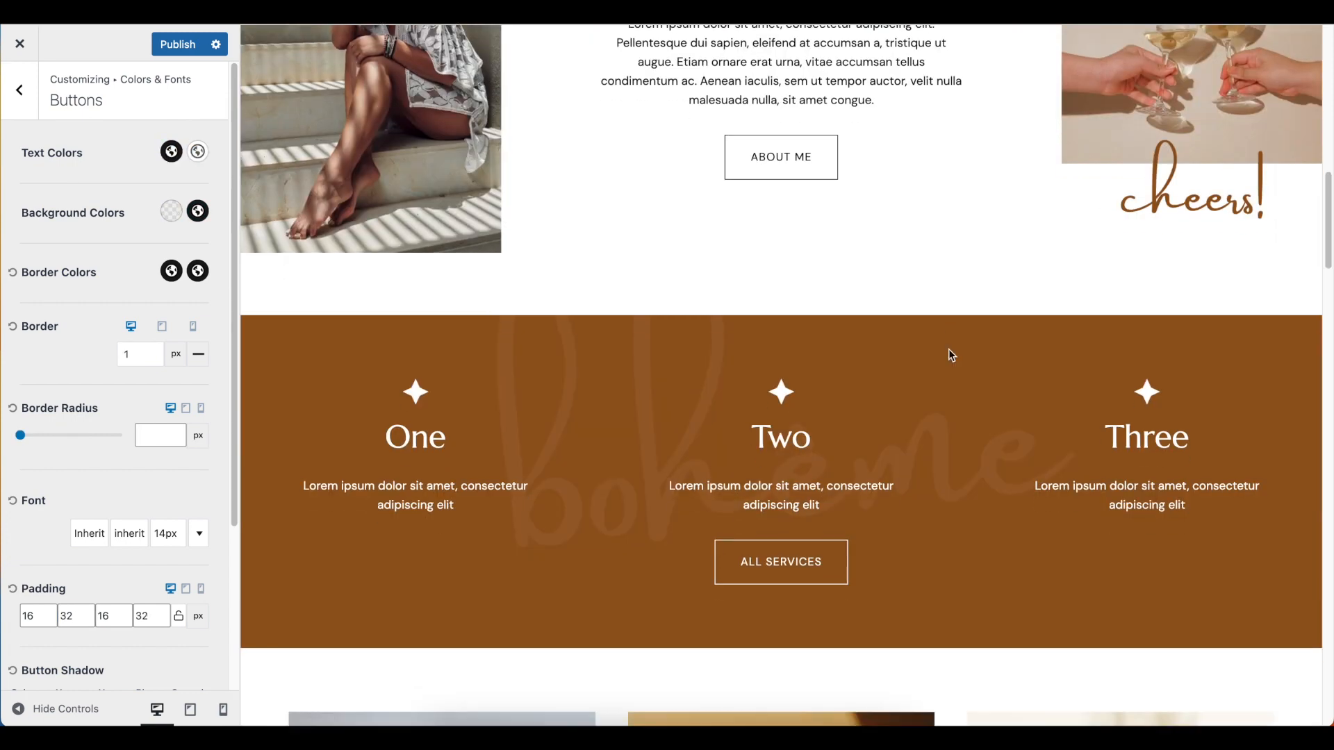
{"action": "scroll", "coordinate": [949, 353], "scroll_direction": "down", "scroll_amount": 2}
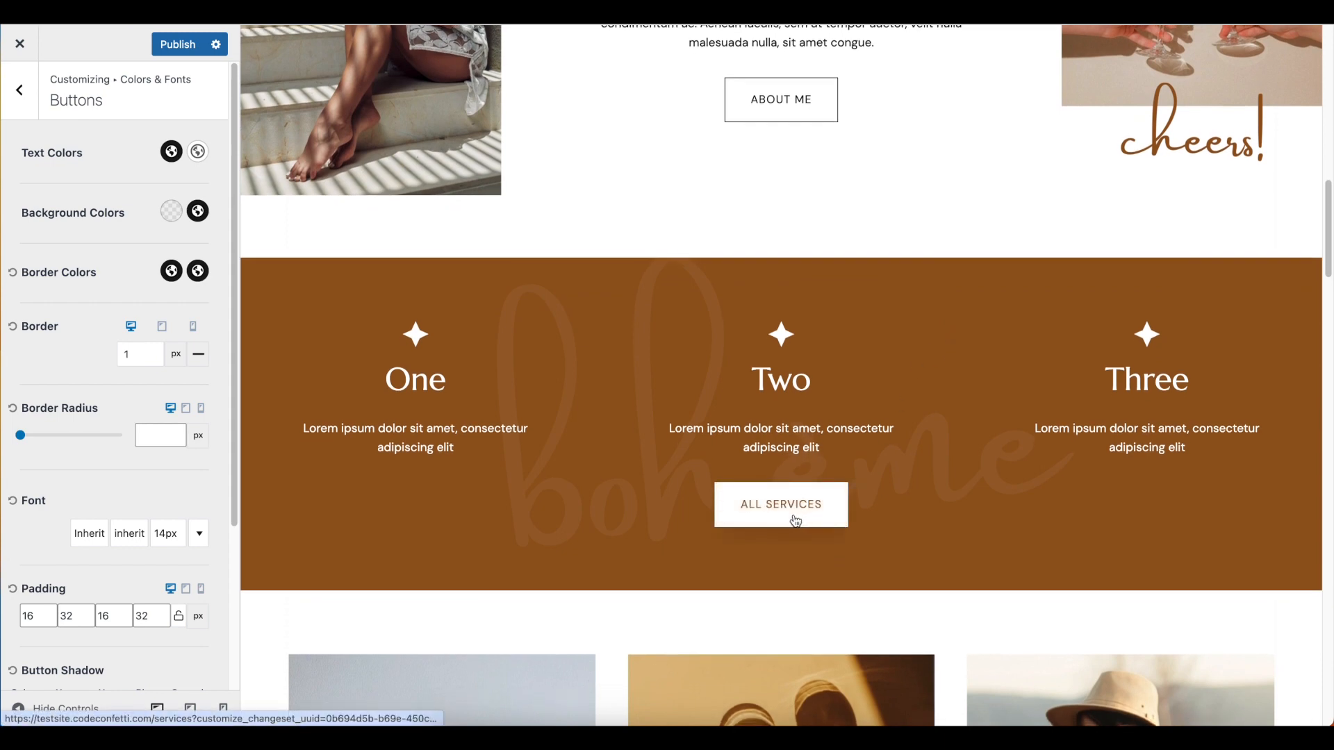
{"action": "scroll", "coordinate": [796, 521], "scroll_direction": "down", "scroll_amount": 1}
{"action": "scroll", "coordinate": [796, 517], "scroll_direction": "down", "scroll_amount": 2}
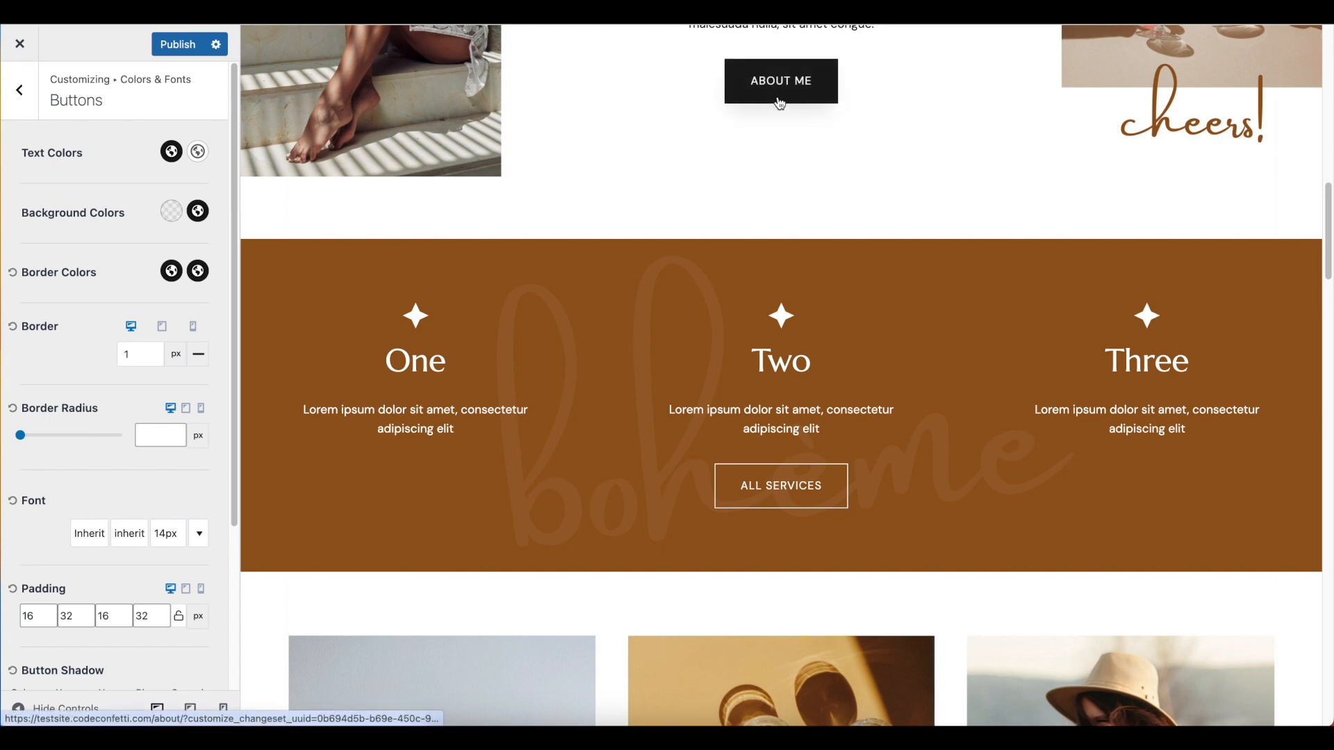
{"action": "scroll", "coordinate": [870, 323], "scroll_direction": "down", "scroll_amount": 3}
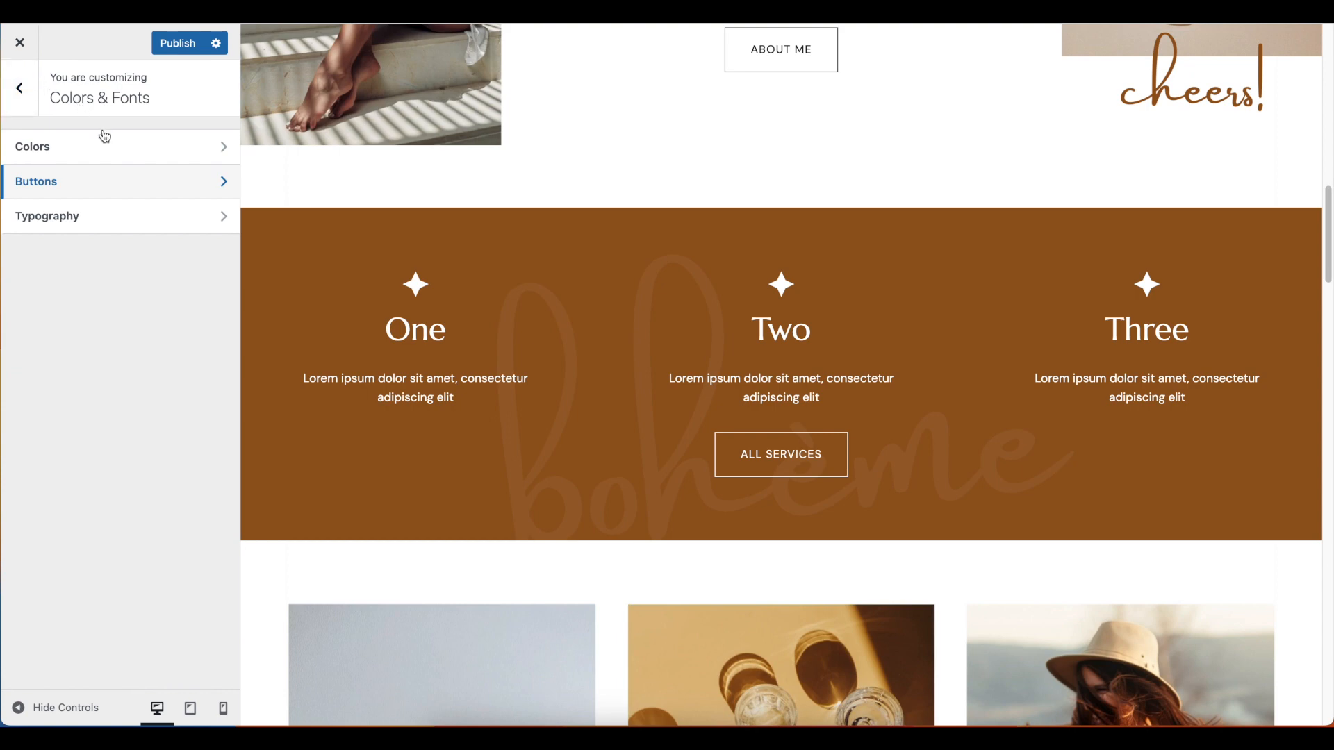
Set the base font in the typography settings to Emilys Candy
{"action": "left_click", "coordinate": [120, 229]}
{"action": "scroll", "coordinate": [495, 267], "scroll_direction": "up", "scroll_amount": 4}
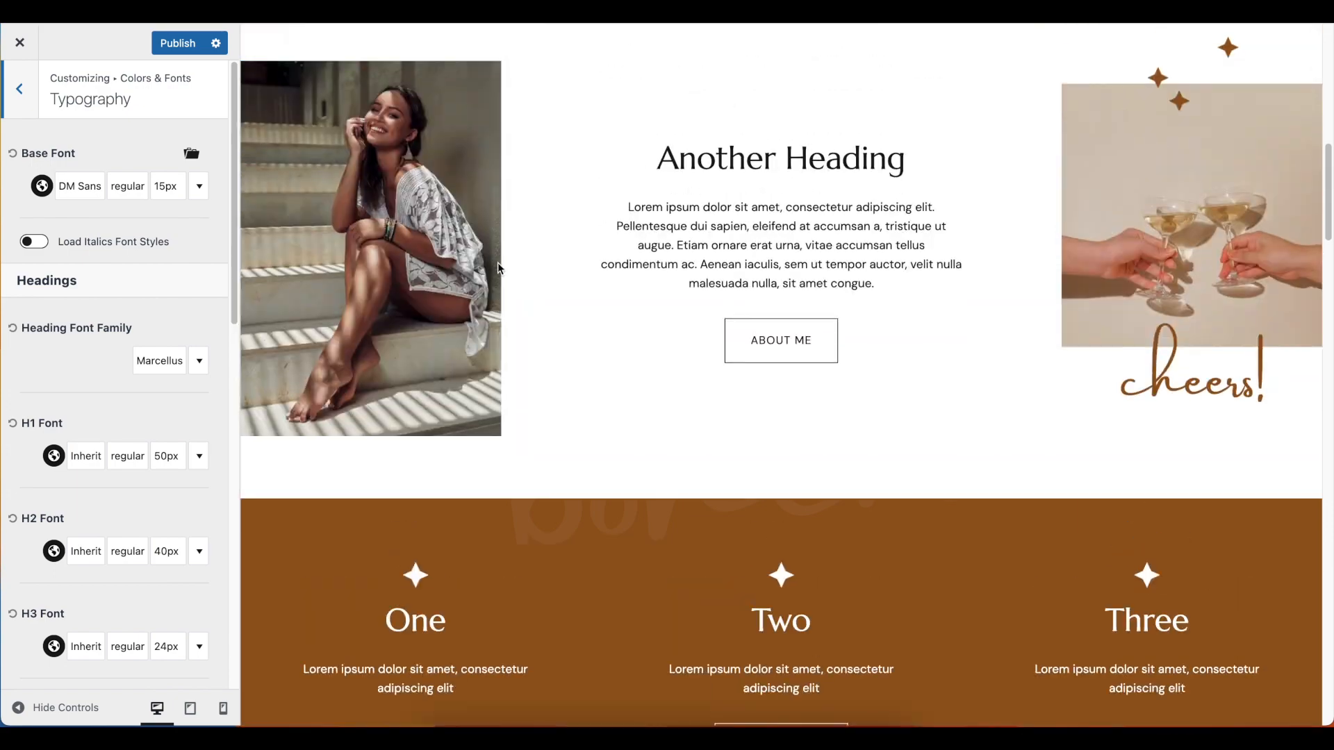
{"action": "scroll", "coordinate": [498, 262], "scroll_direction": "up", "scroll_amount": 10}
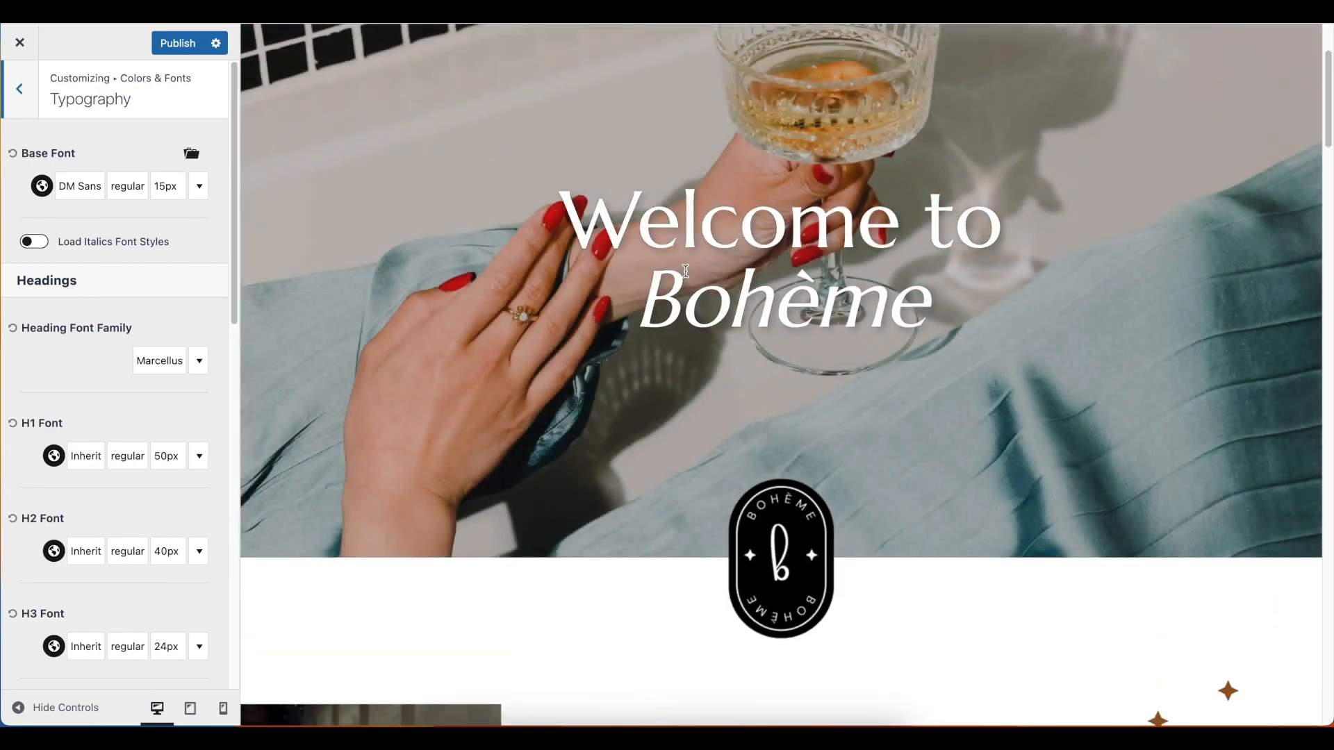
{"action": "scroll", "coordinate": [684, 270], "scroll_direction": "up", "scroll_amount": 3}
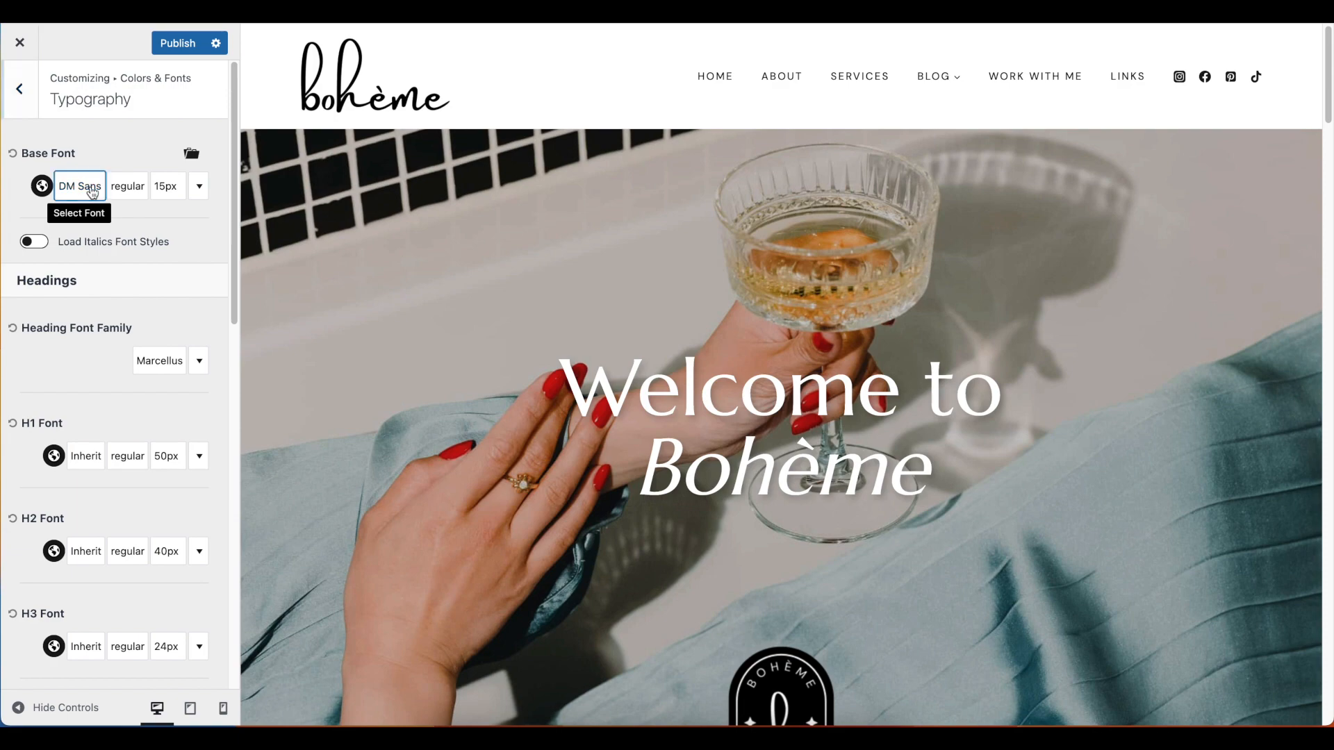
{"action": "left_click", "coordinate": [92, 188]}
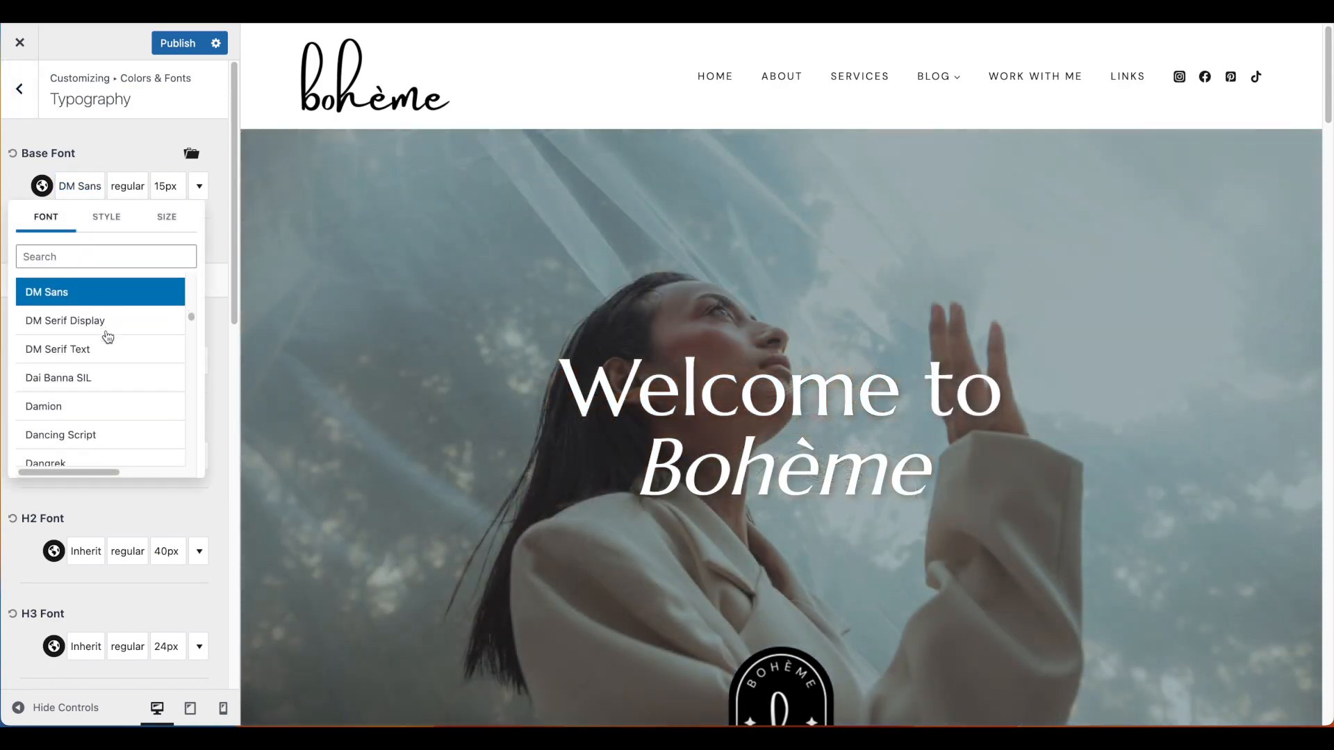
{"action": "scroll", "coordinate": [104, 334], "scroll_direction": "down", "scroll_amount": 6}
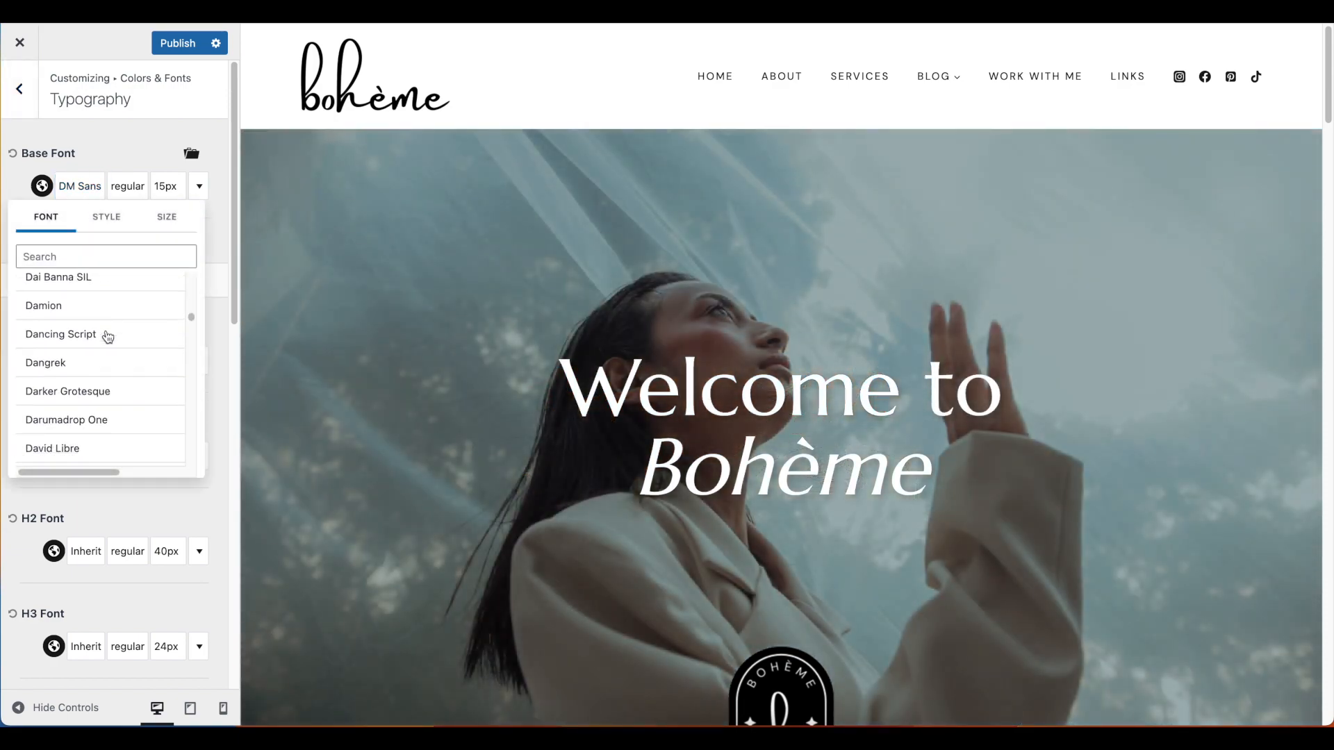
{"action": "scroll", "coordinate": [109, 339], "scroll_direction": "down", "scroll_amount": 10}
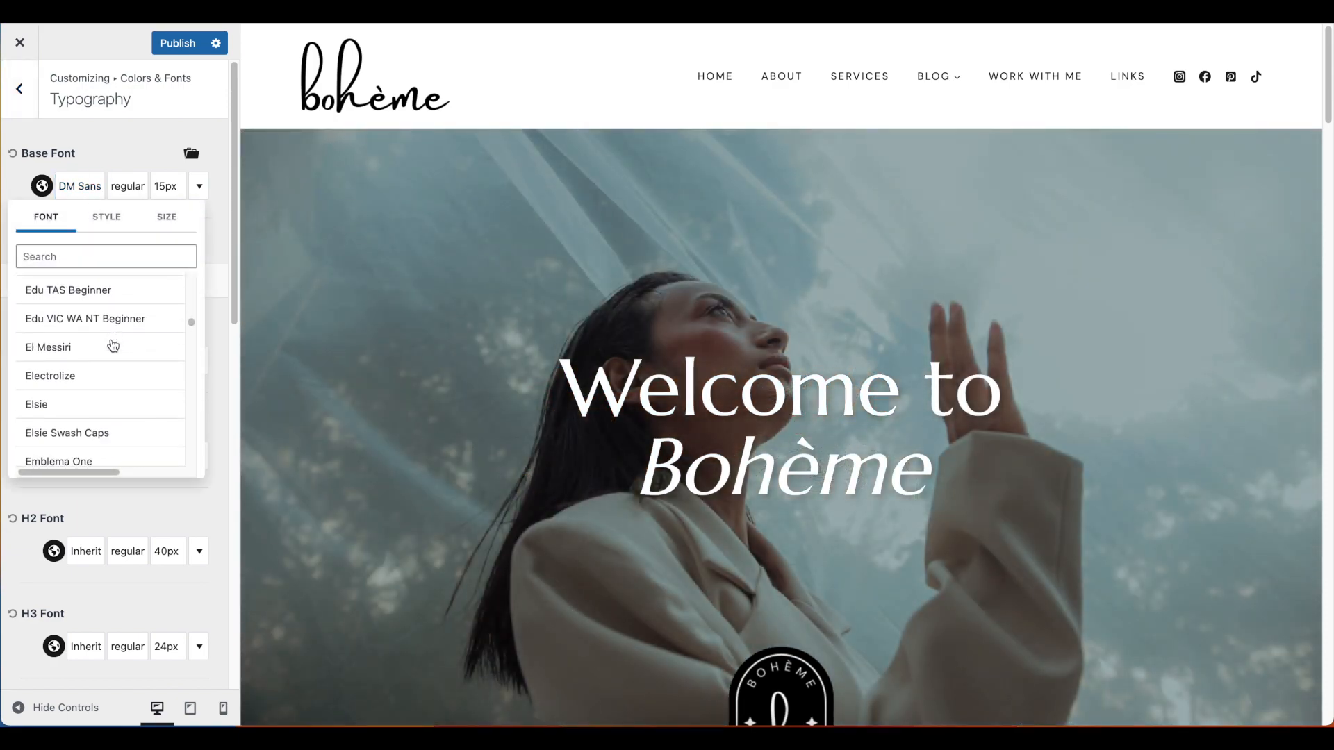
{"action": "scroll", "coordinate": [111, 343], "scroll_direction": "down", "scroll_amount": 3}
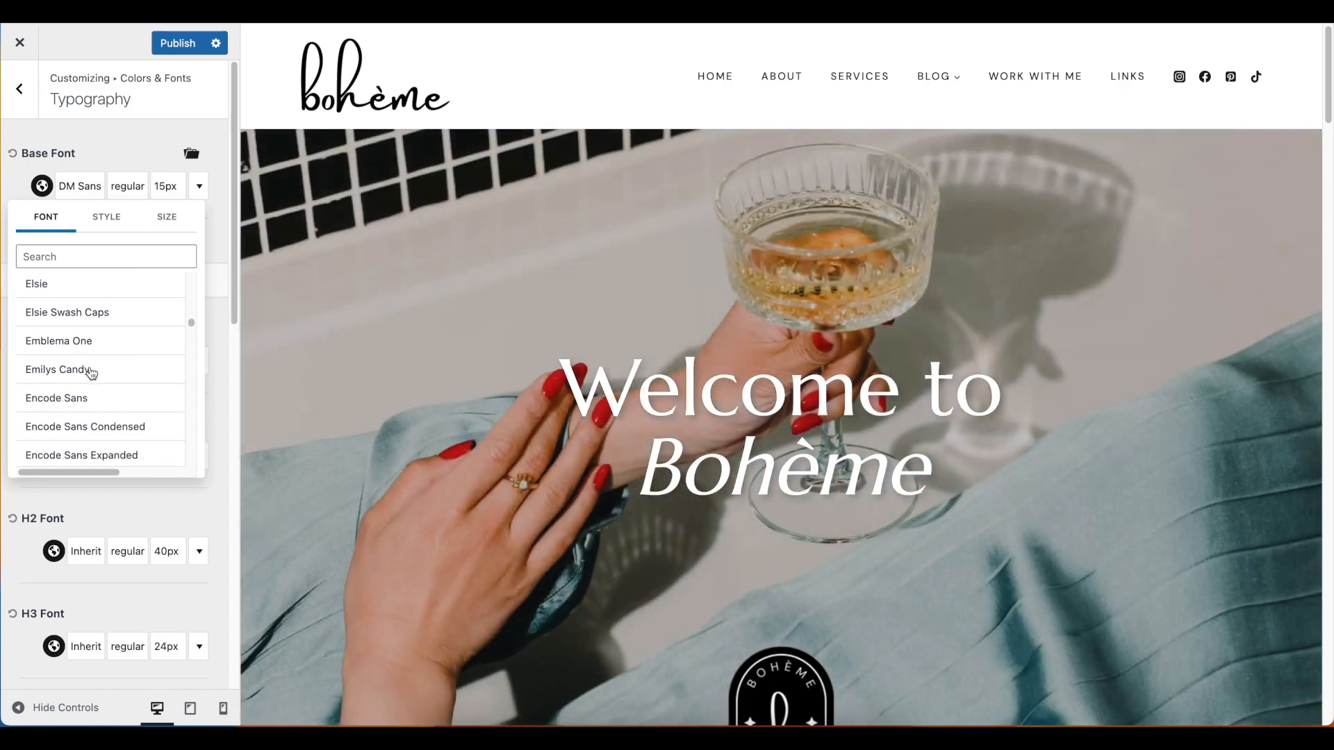
{"action": "left_click", "coordinate": [111, 373]}
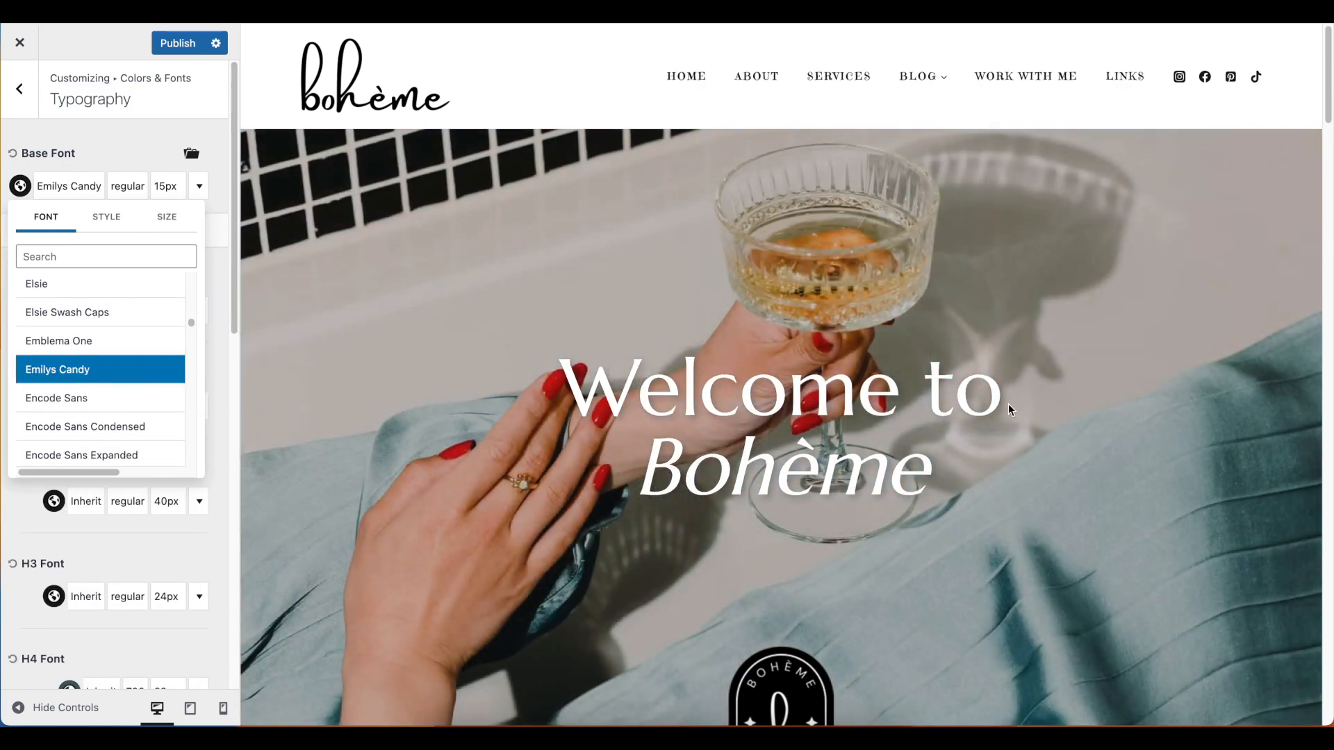
Check the base font on the homepage's paragraphs, buttons and post categories, and view the font's available styles
{"action": "scroll", "coordinate": [1009, 408], "scroll_direction": "down", "scroll_amount": 8}
{"action": "scroll", "coordinate": [1009, 410], "scroll_direction": "down", "scroll_amount": 1}
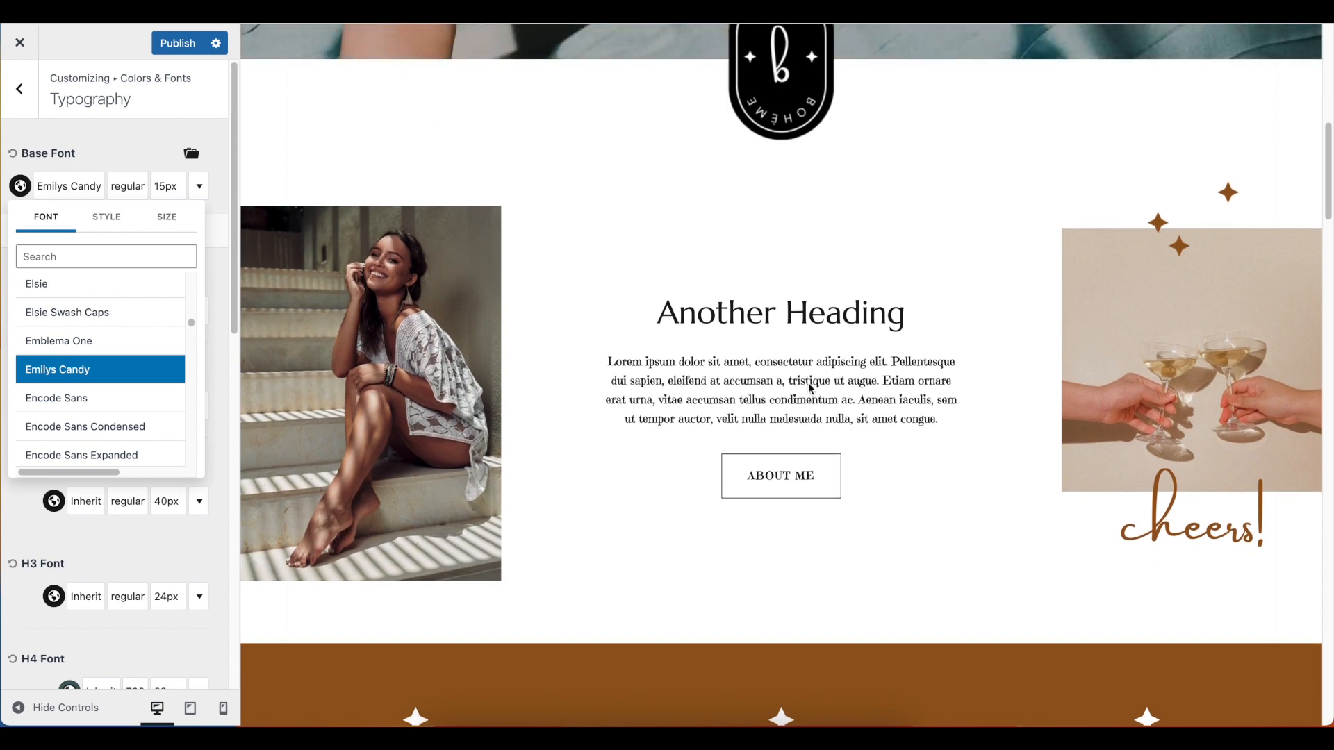
{"action": "scroll", "coordinate": [809, 382], "scroll_direction": "up", "scroll_amount": 9}
{"action": "scroll", "coordinate": [814, 346], "scroll_direction": "down", "scroll_amount": 8}
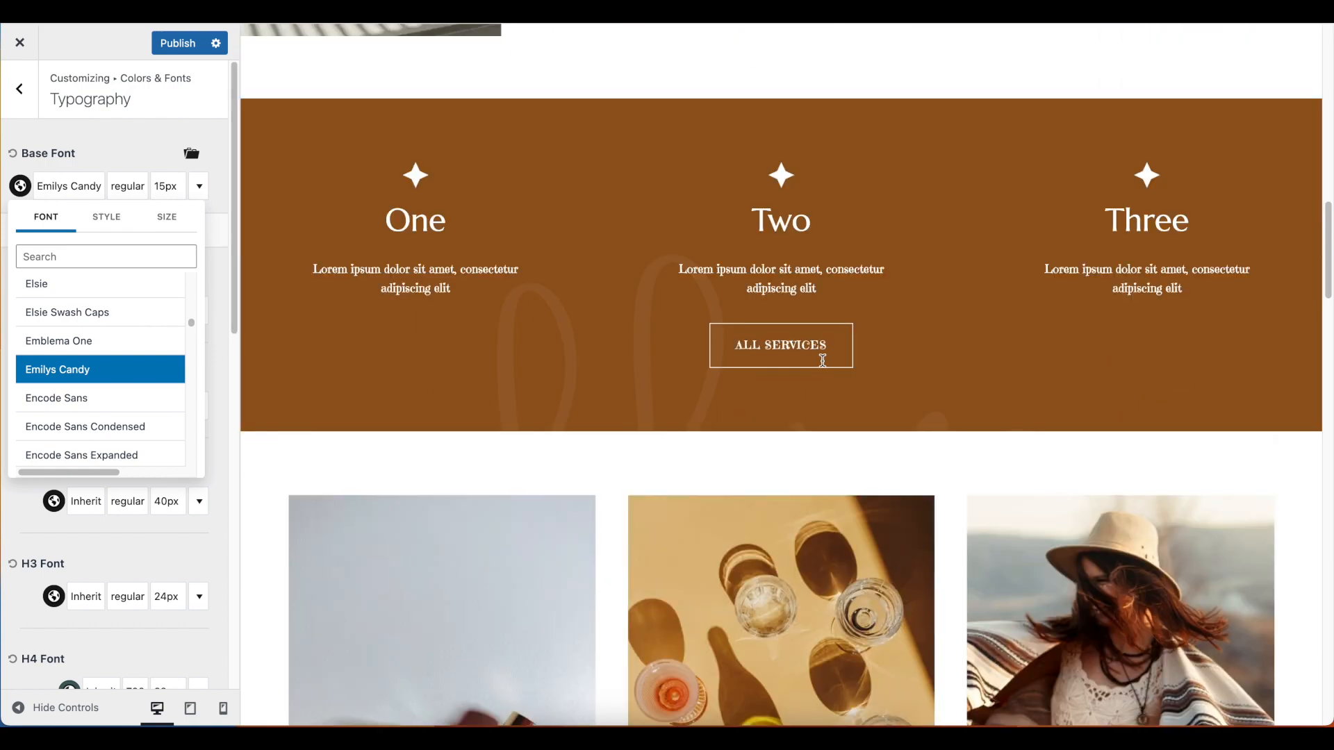
{"action": "scroll", "coordinate": [569, 284], "scroll_direction": "down", "scroll_amount": 3}
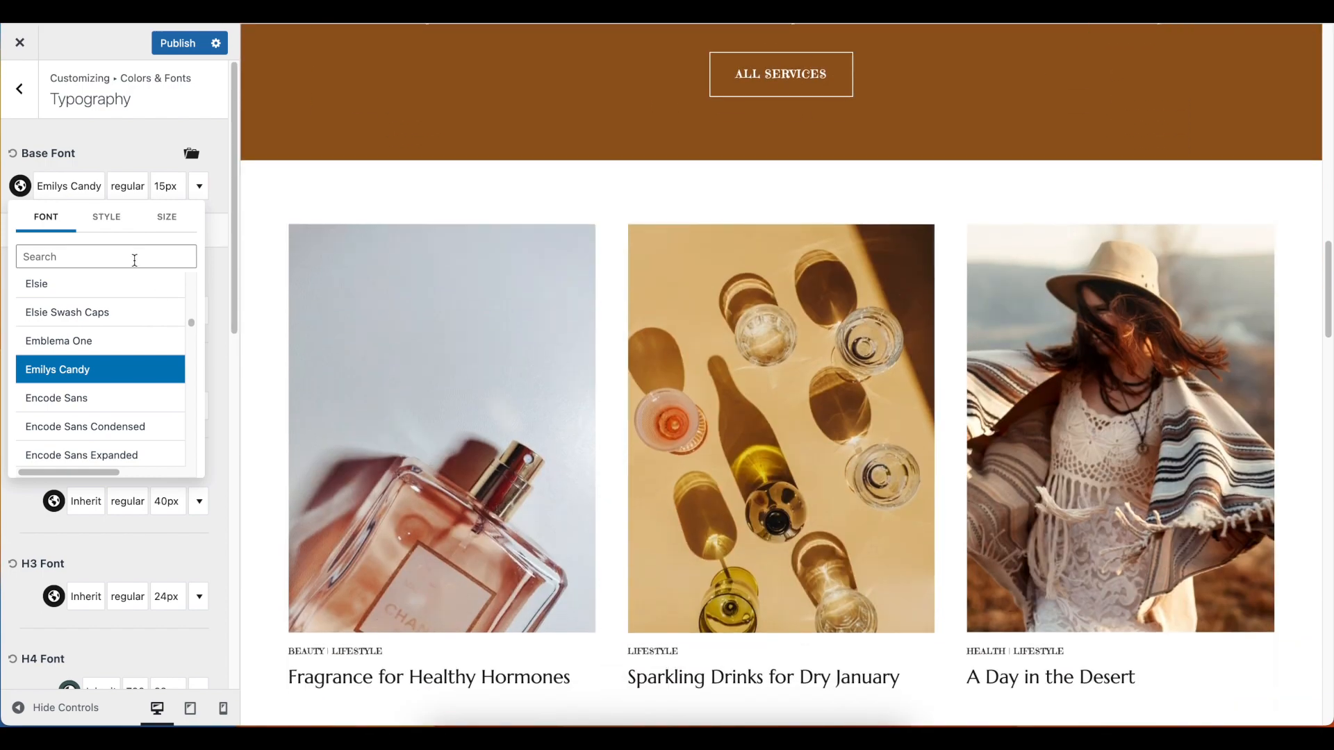
{"action": "left_click", "coordinate": [106, 228]}
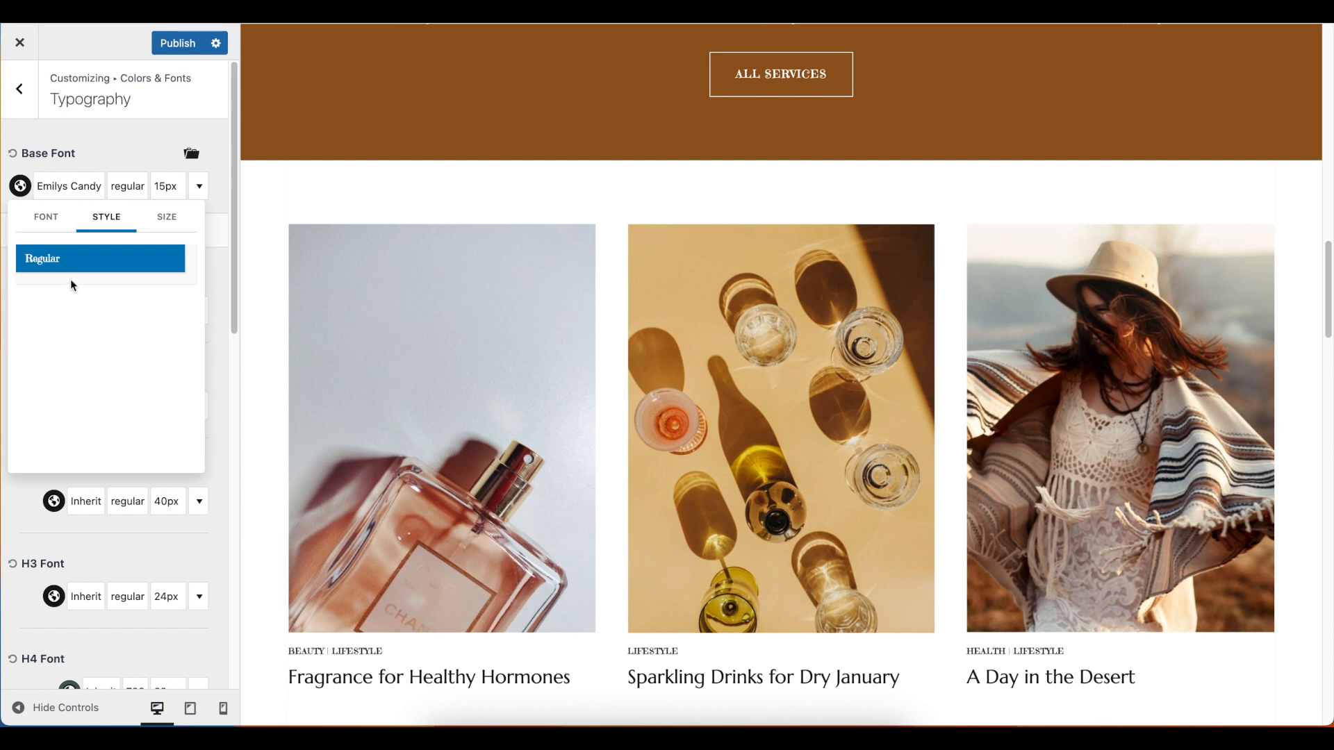
Review the base font's size options, then set the base font to DM Sans
{"action": "left_click", "coordinate": [167, 218]}
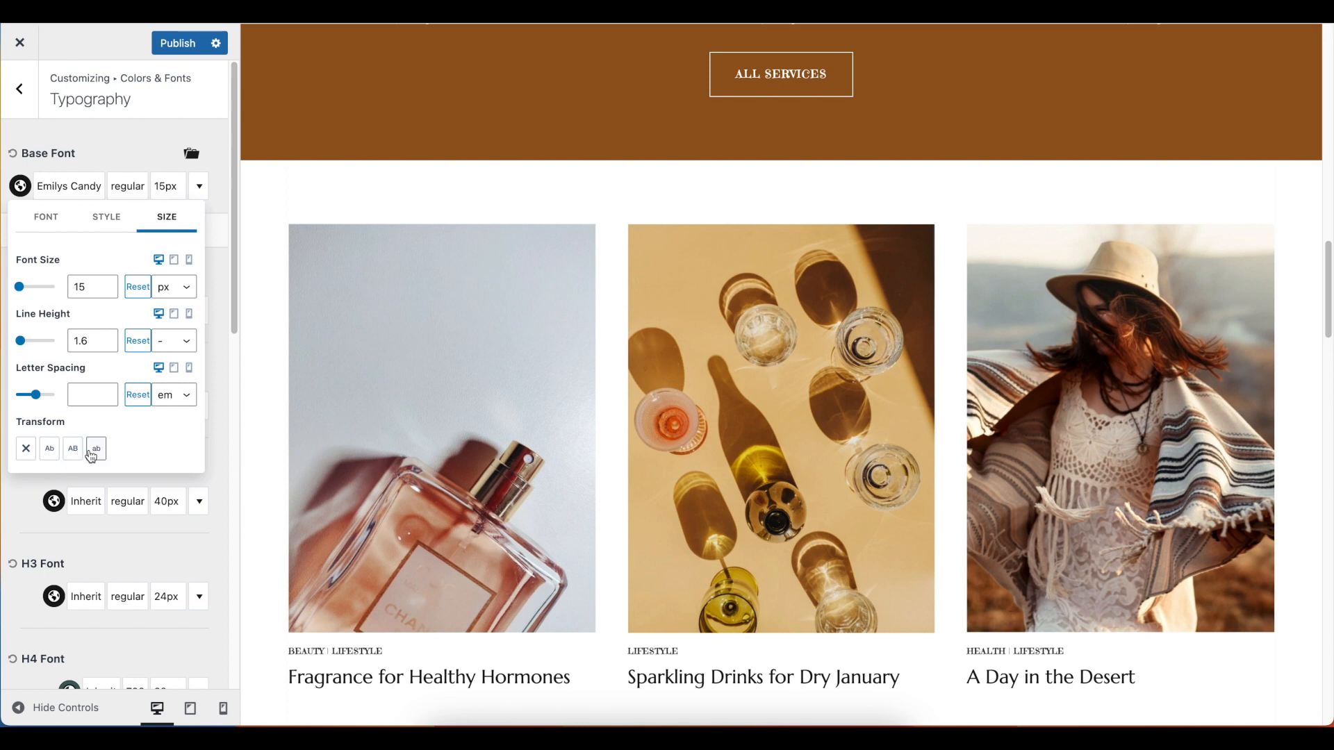
{"action": "left_click", "coordinate": [86, 183]}
{"action": "left_click", "coordinate": [84, 185]}
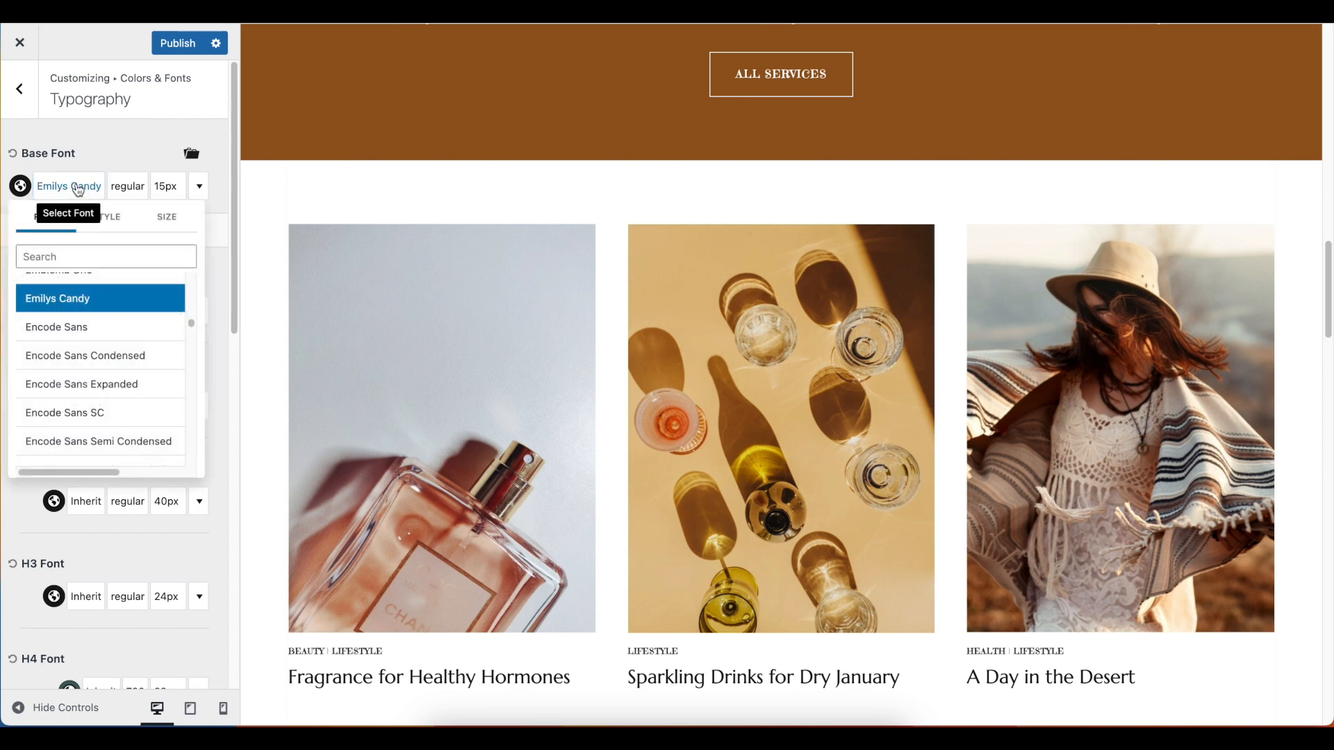
{"action": "left_click", "coordinate": [85, 259]}
{"action": "type", "text": "DM S"}
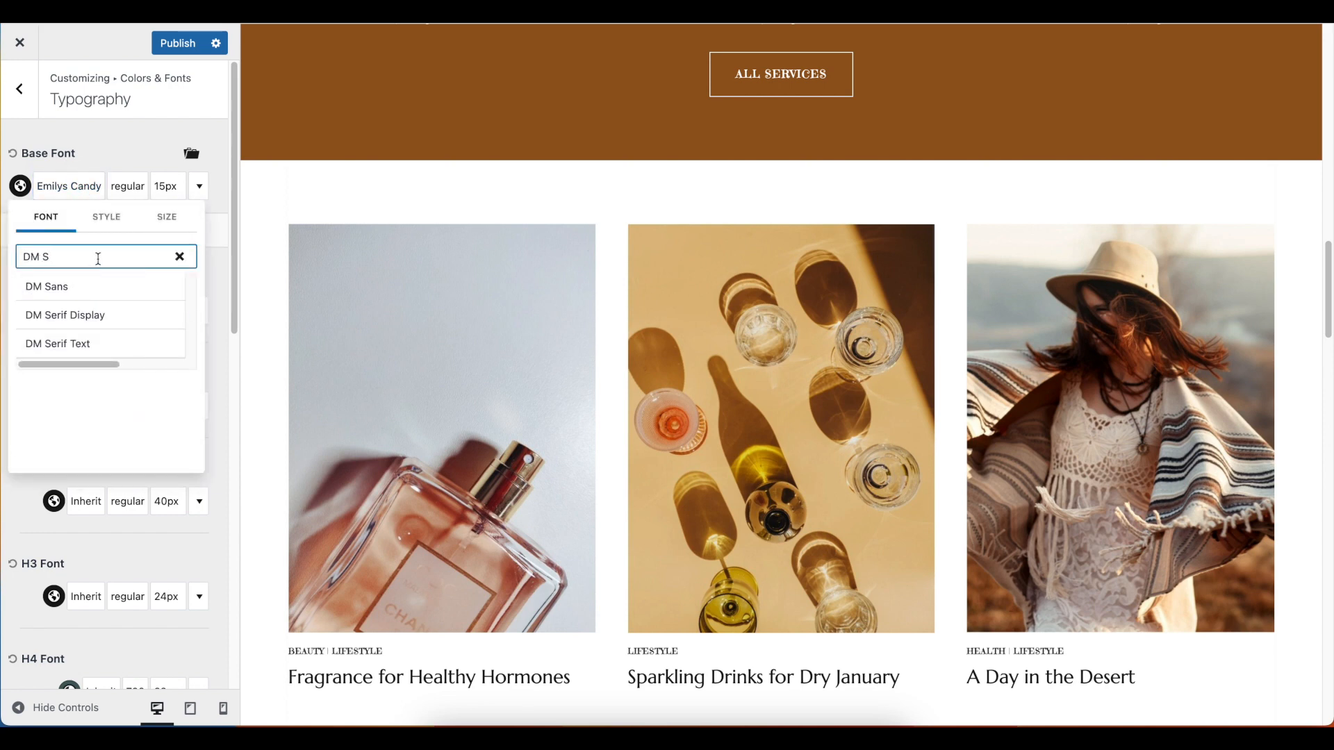
{"action": "left_click", "coordinate": [90, 287]}
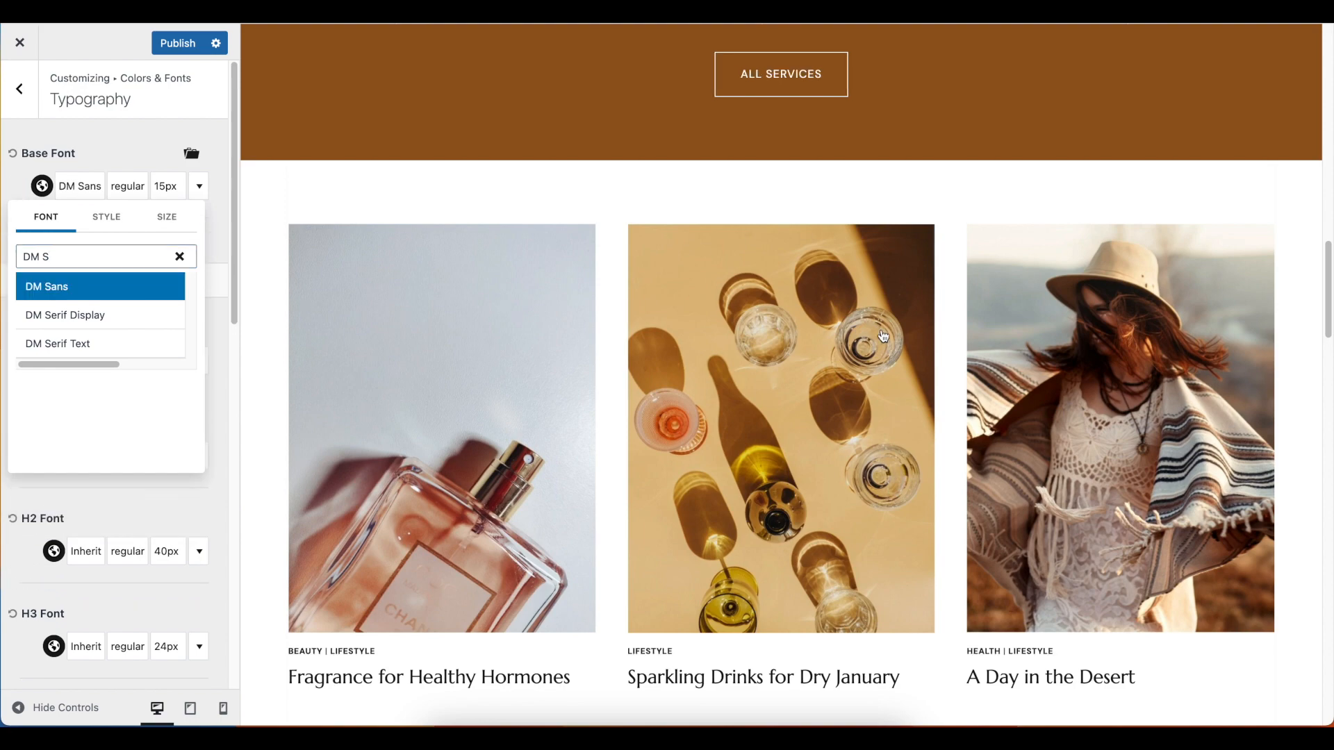
{"action": "scroll", "coordinate": [882, 335], "scroll_direction": "up", "scroll_amount": 3}
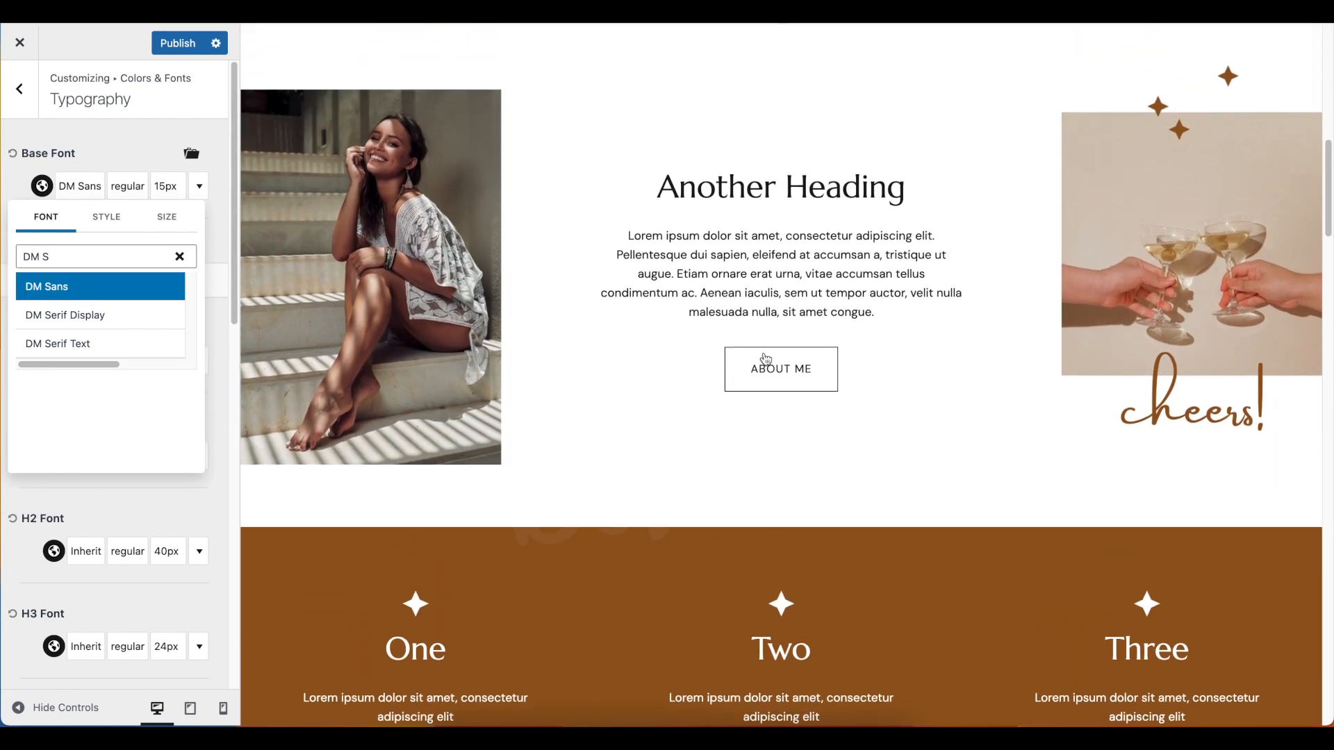
{"action": "left_click", "coordinate": [117, 142]}
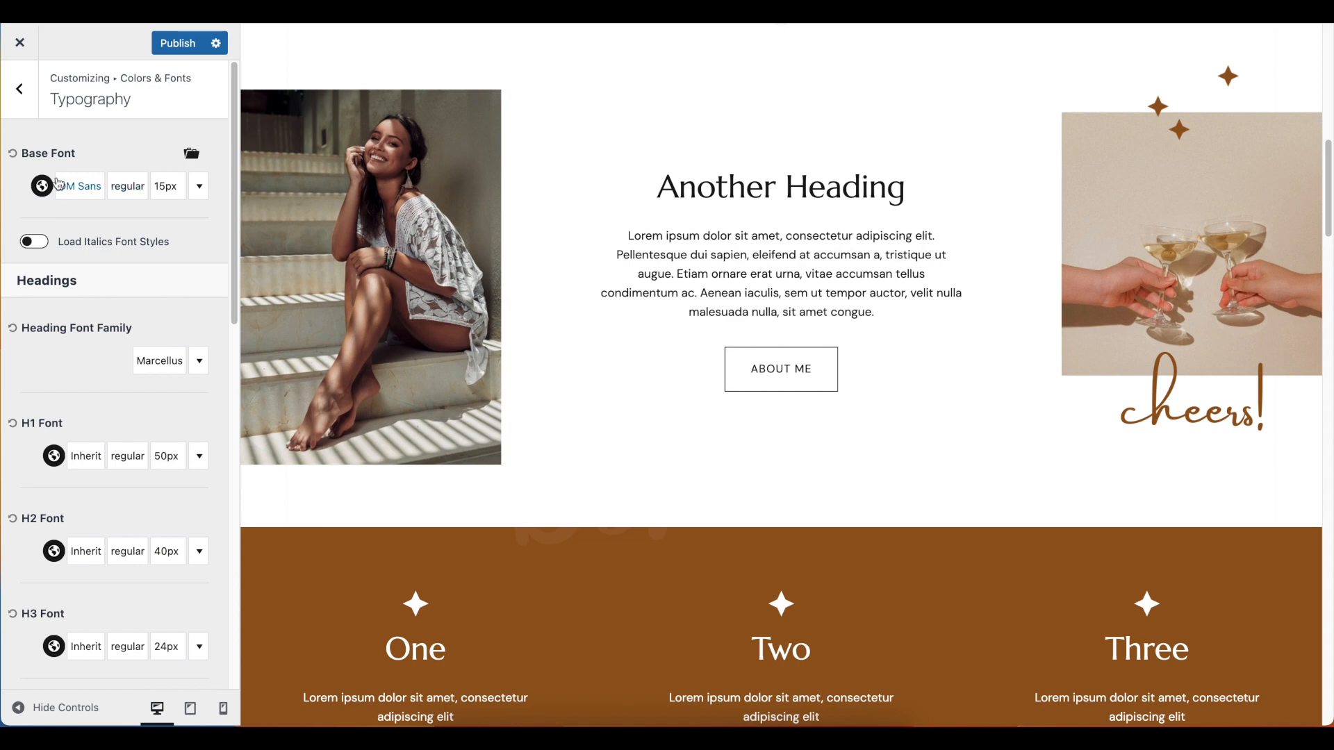
Check the base font on the homepage paragraphs and the heading font on the section headings
{"action": "left_click_drag", "start_coordinate": [668, 236], "coordinate": [982, 331]}
{"action": "left_click", "coordinate": [982, 330]}
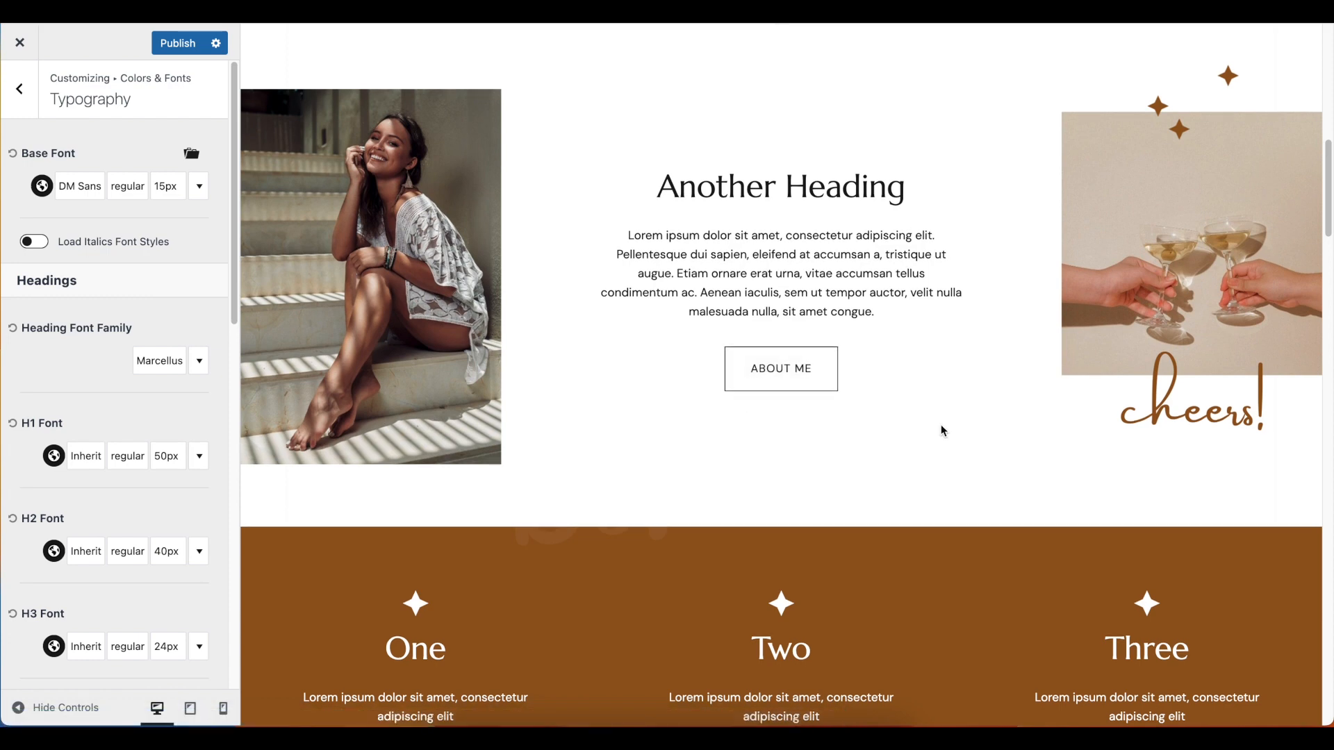
{"action": "scroll", "coordinate": [941, 426], "scroll_direction": "down", "scroll_amount": 1}
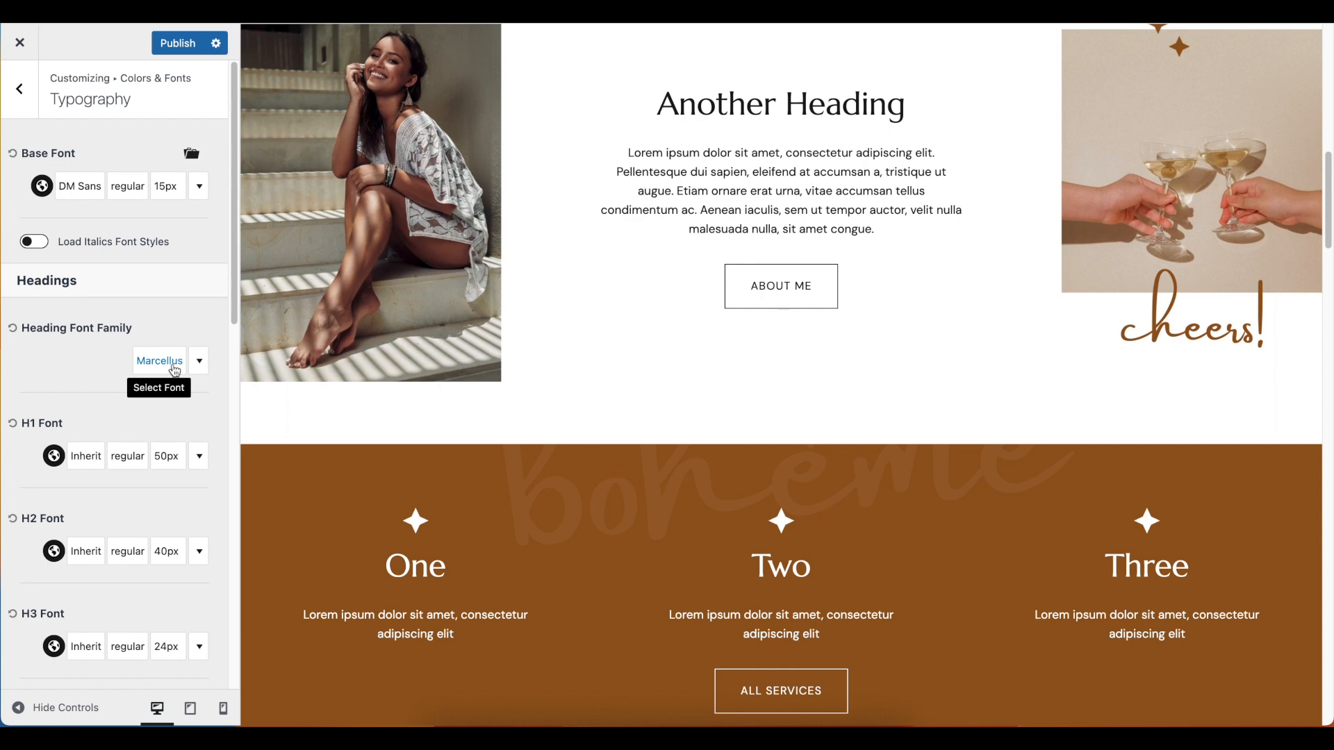
{"action": "left_click_drag", "start_coordinate": [653, 104], "coordinate": [921, 117]}
{"action": "left_click", "coordinate": [907, 175]}
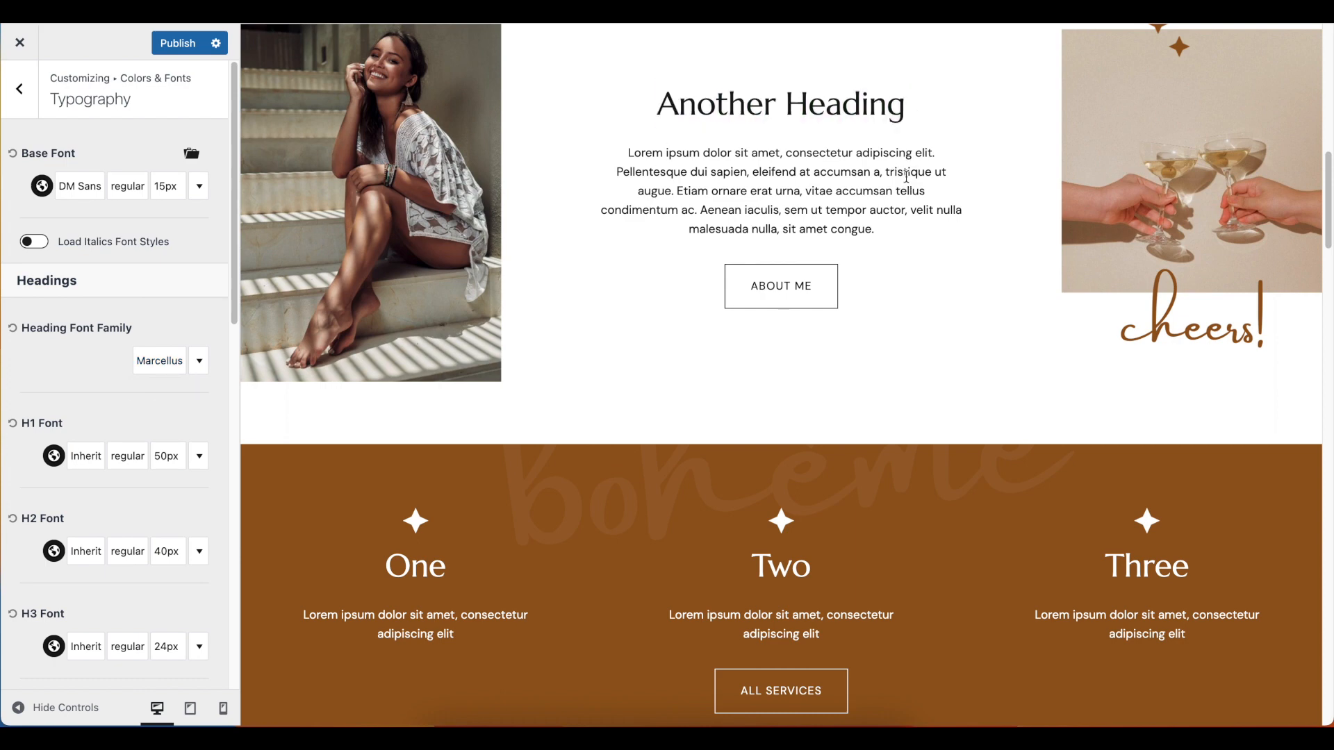
{"action": "scroll", "coordinate": [897, 202], "scroll_direction": "down", "scroll_amount": 3}
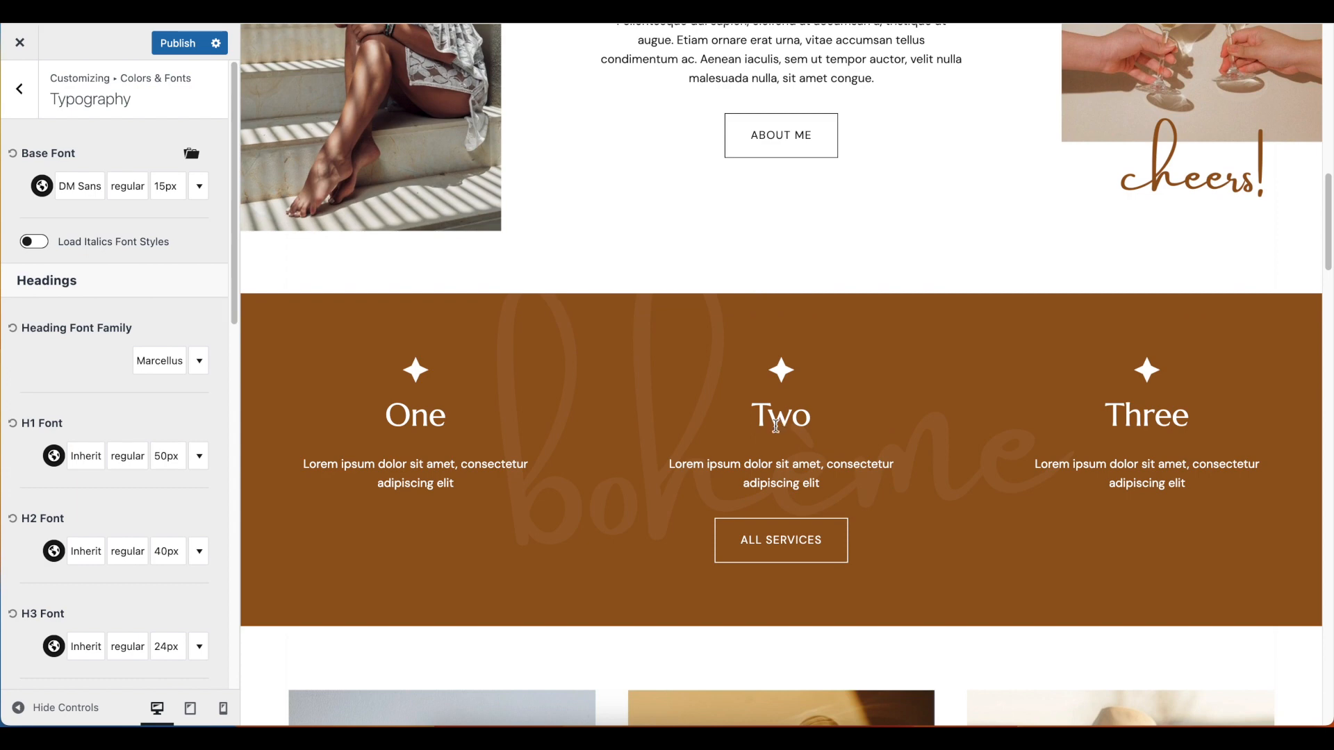
{"action": "scroll", "coordinate": [1059, 458], "scroll_direction": "down", "scroll_amount": 1}
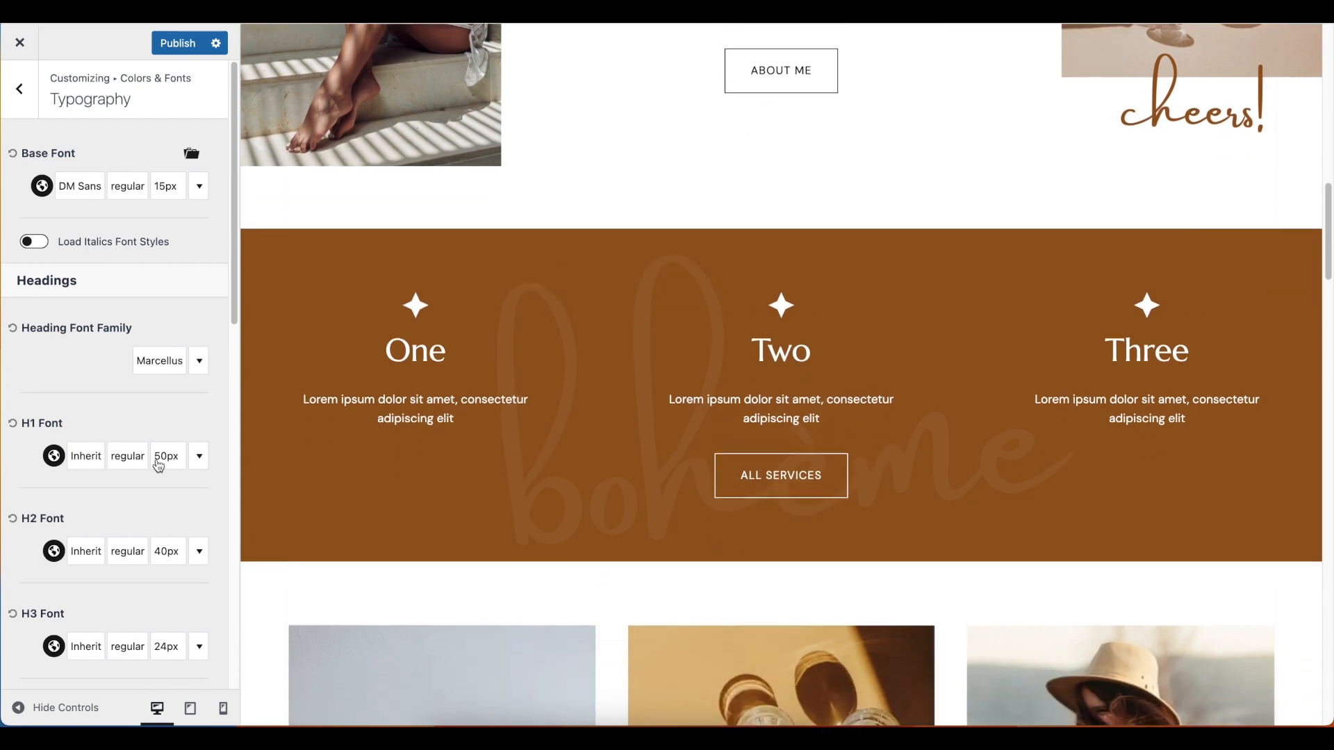
Examine the H1 to H6 font settings, the title and breadcrumb fonts, and the Google font subset options
{"action": "scroll", "coordinate": [109, 431], "scroll_direction": "down", "scroll_amount": 3}
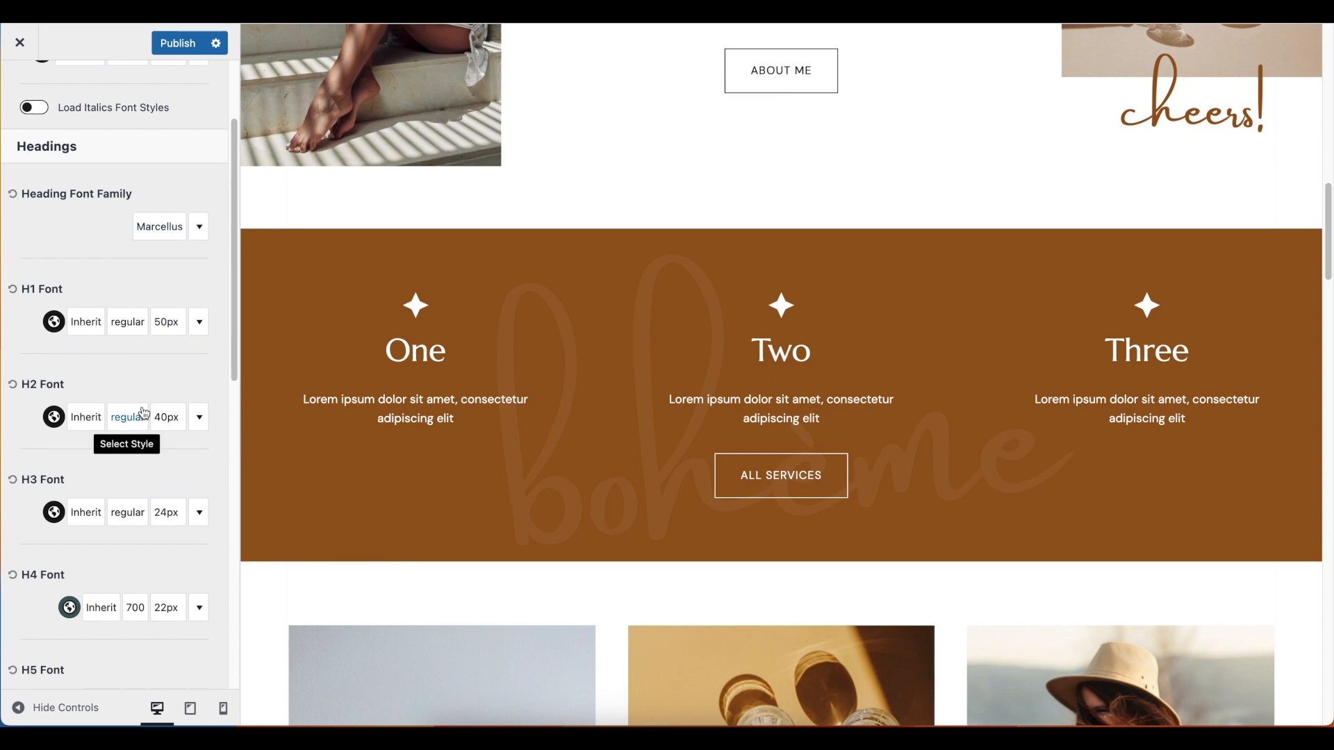
{"action": "scroll", "coordinate": [126, 417], "scroll_direction": "down", "scroll_amount": 5}
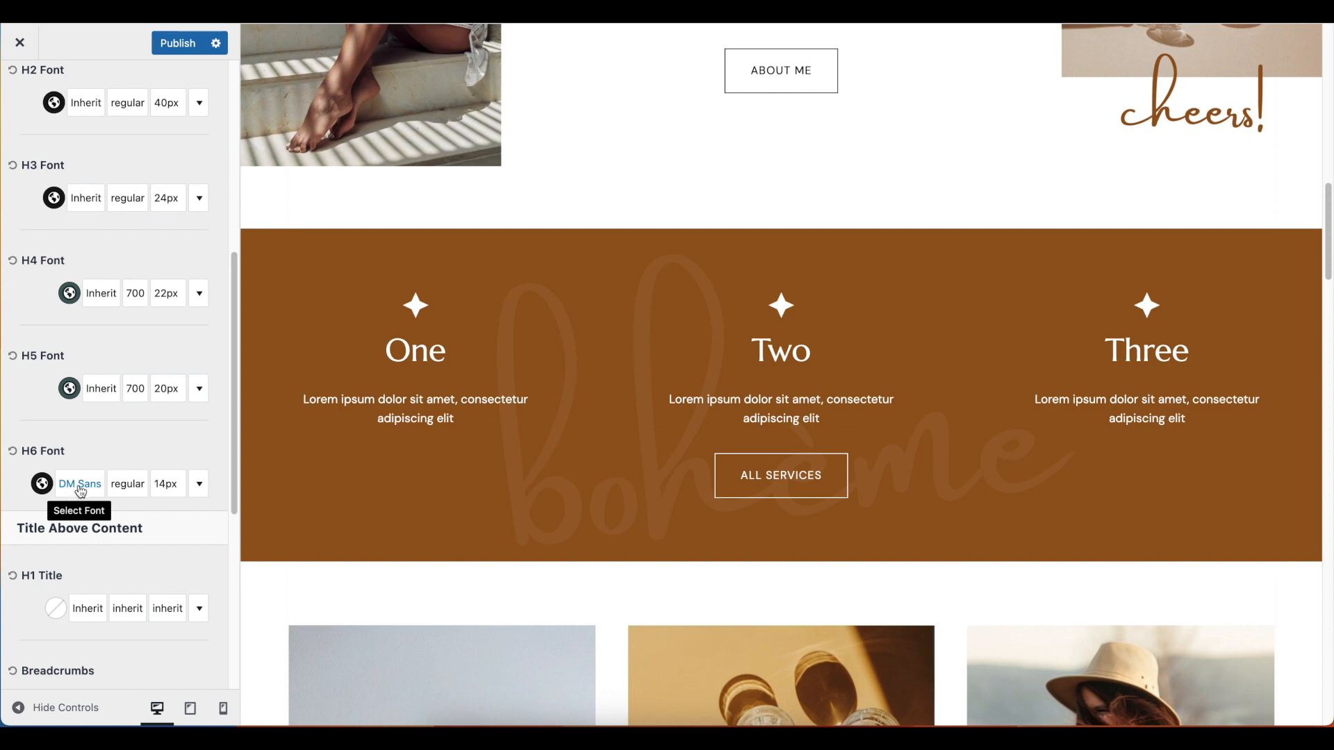
{"action": "left_click", "coordinate": [101, 388]}
{"action": "left_click", "coordinate": [97, 439]}
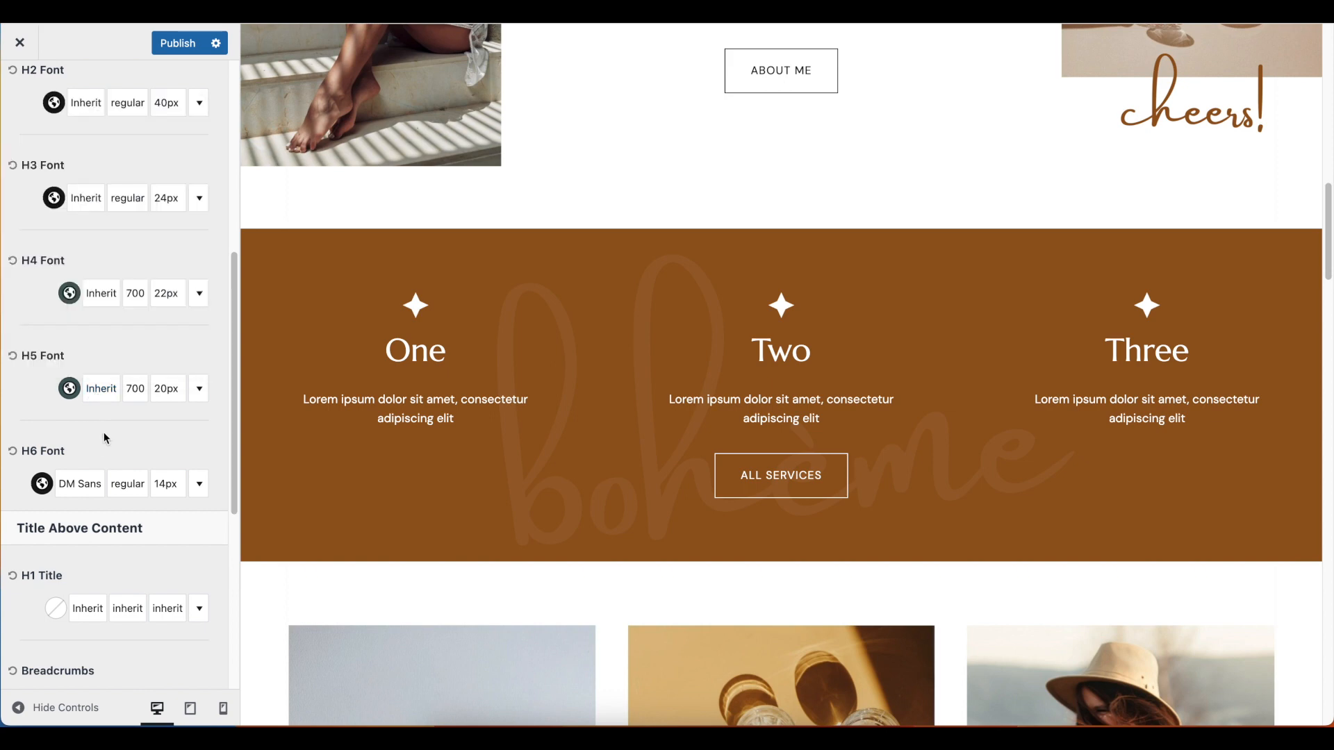
{"action": "scroll", "coordinate": [146, 333], "scroll_direction": "up", "scroll_amount": 10}
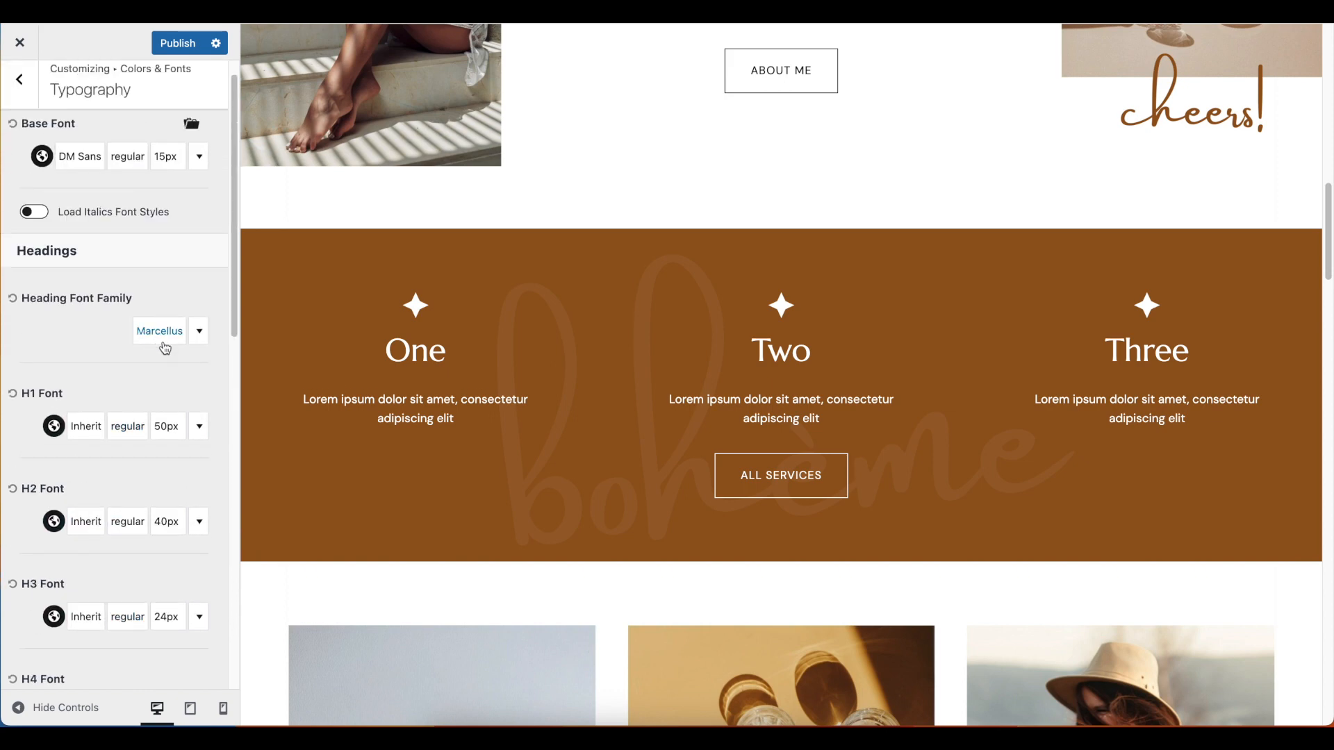
{"action": "scroll", "coordinate": [139, 362], "scroll_direction": "down", "scroll_amount": 8}
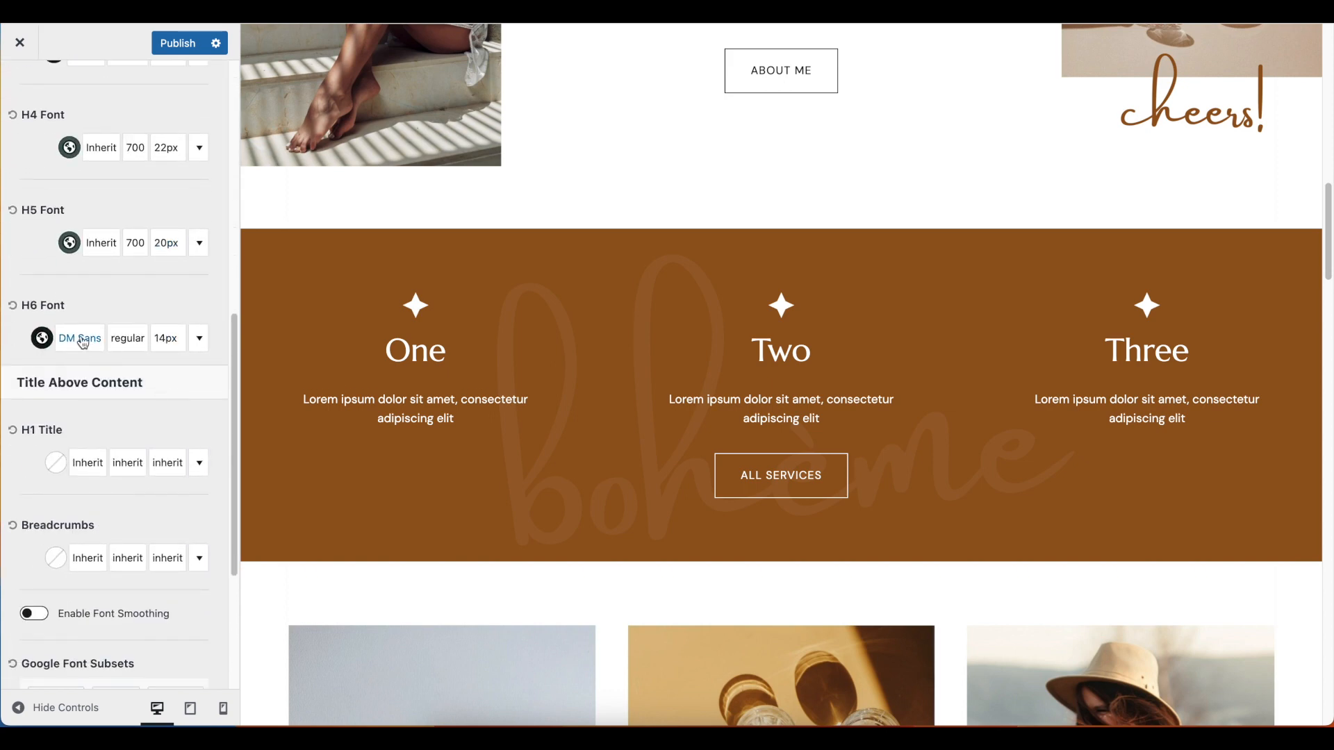
{"action": "scroll", "coordinate": [82, 342], "scroll_direction": "up", "scroll_amount": 2}
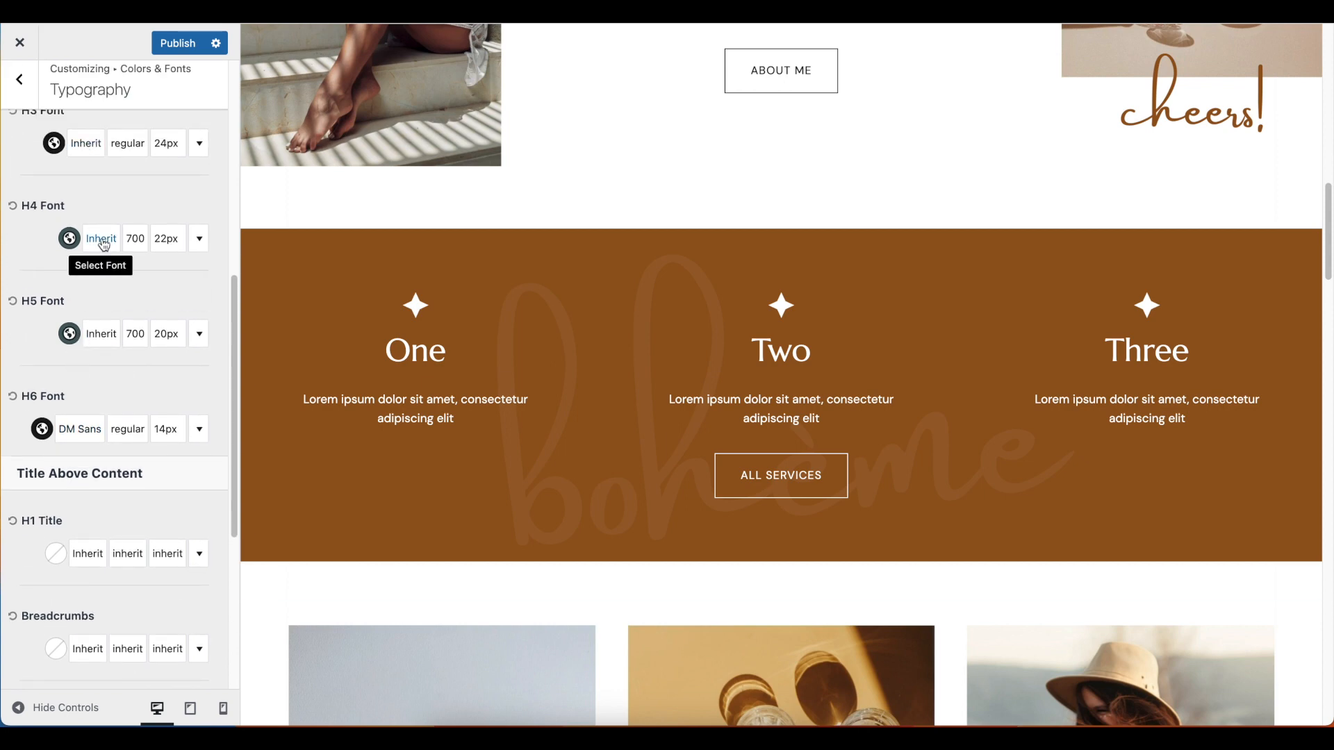
{"action": "scroll", "coordinate": [163, 312], "scroll_direction": "up", "scroll_amount": 2}
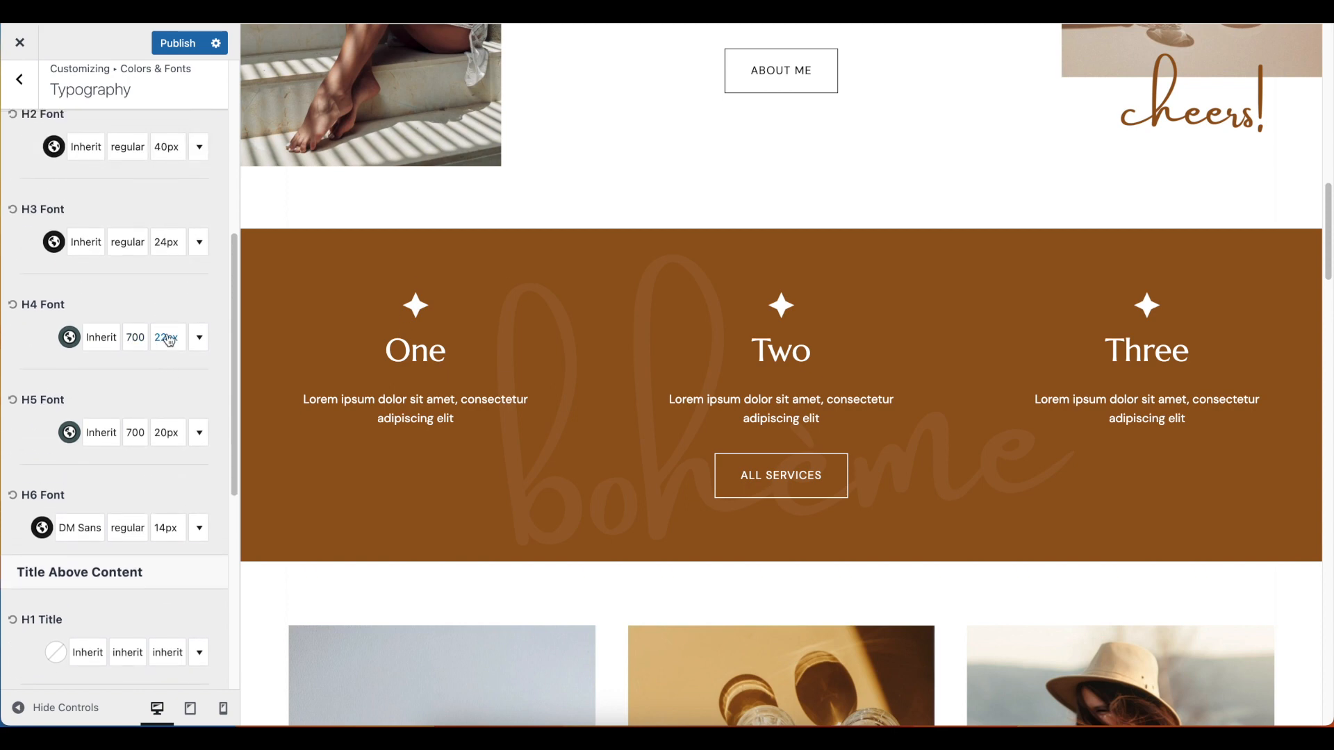
{"action": "scroll", "coordinate": [214, 382], "scroll_direction": "down", "scroll_amount": 6}
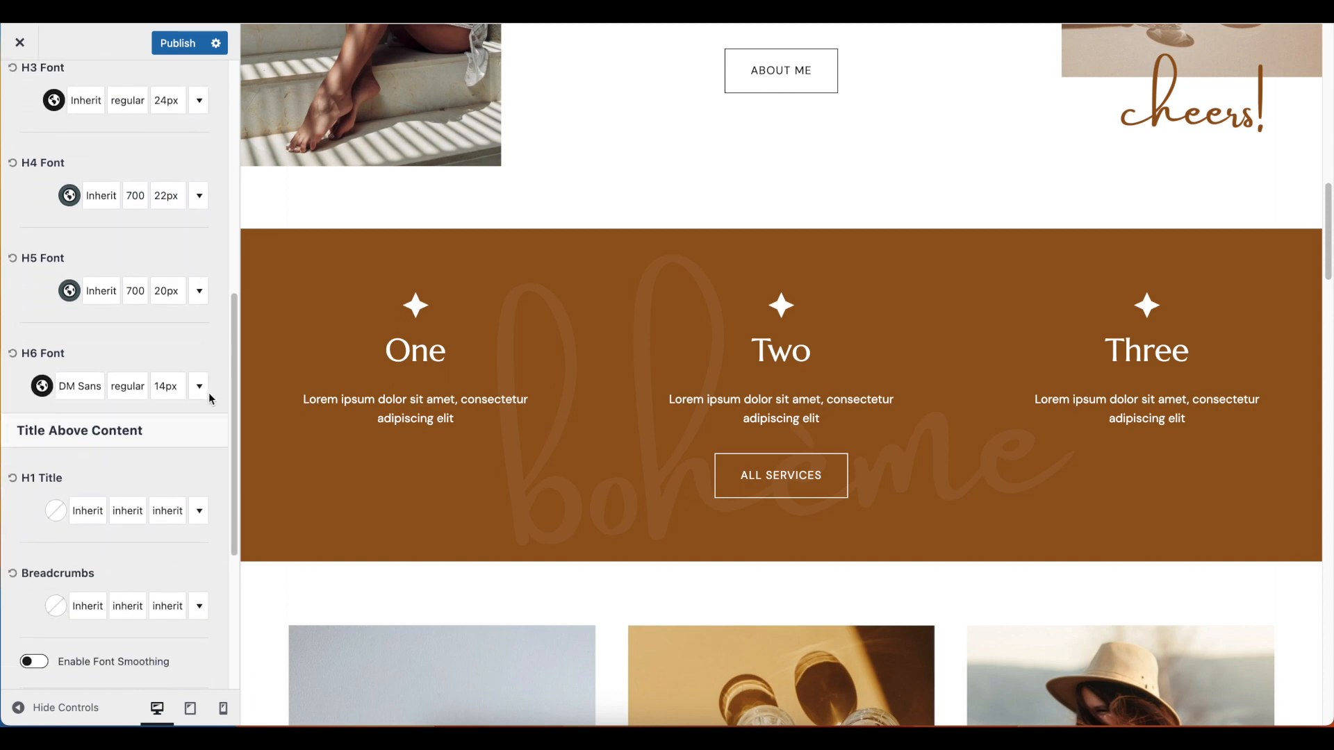
{"action": "scroll", "coordinate": [210, 398], "scroll_direction": "down", "scroll_amount": 4}
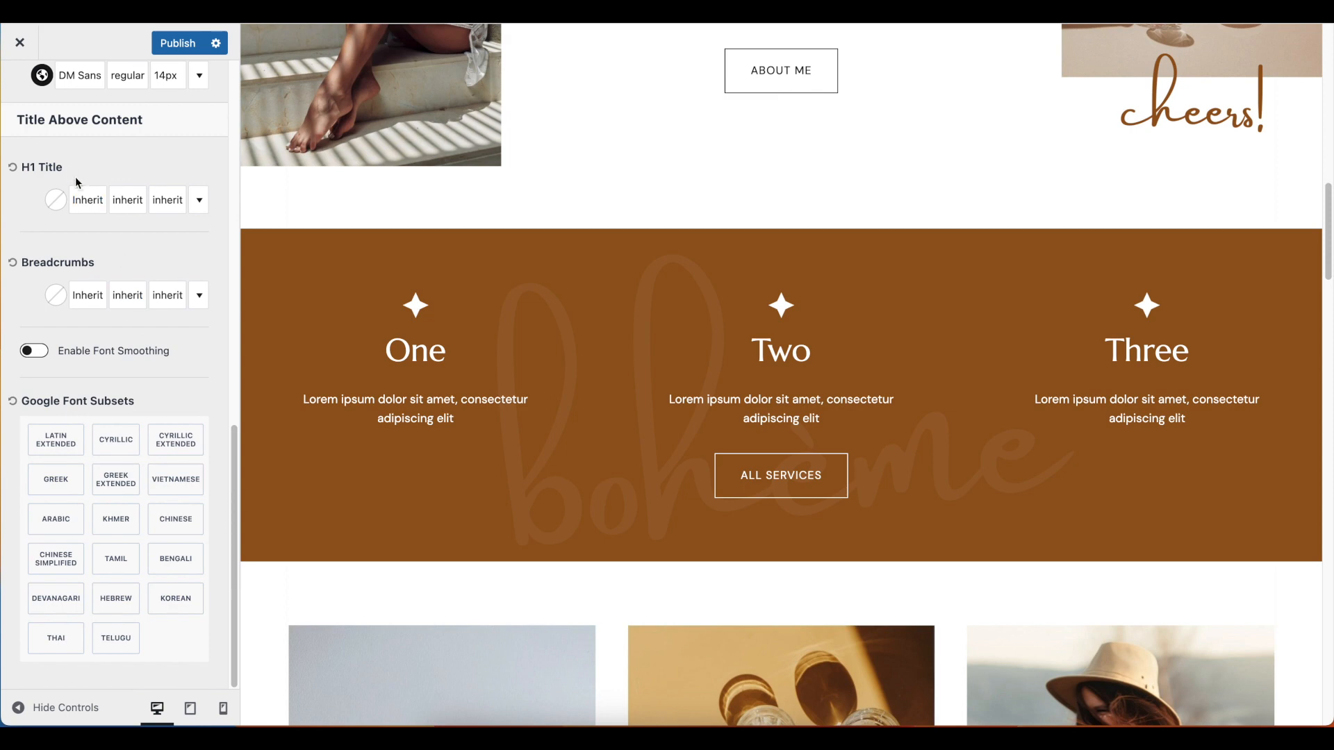
{"action": "scroll", "coordinate": [136, 549], "scroll_direction": "up", "scroll_amount": 15}
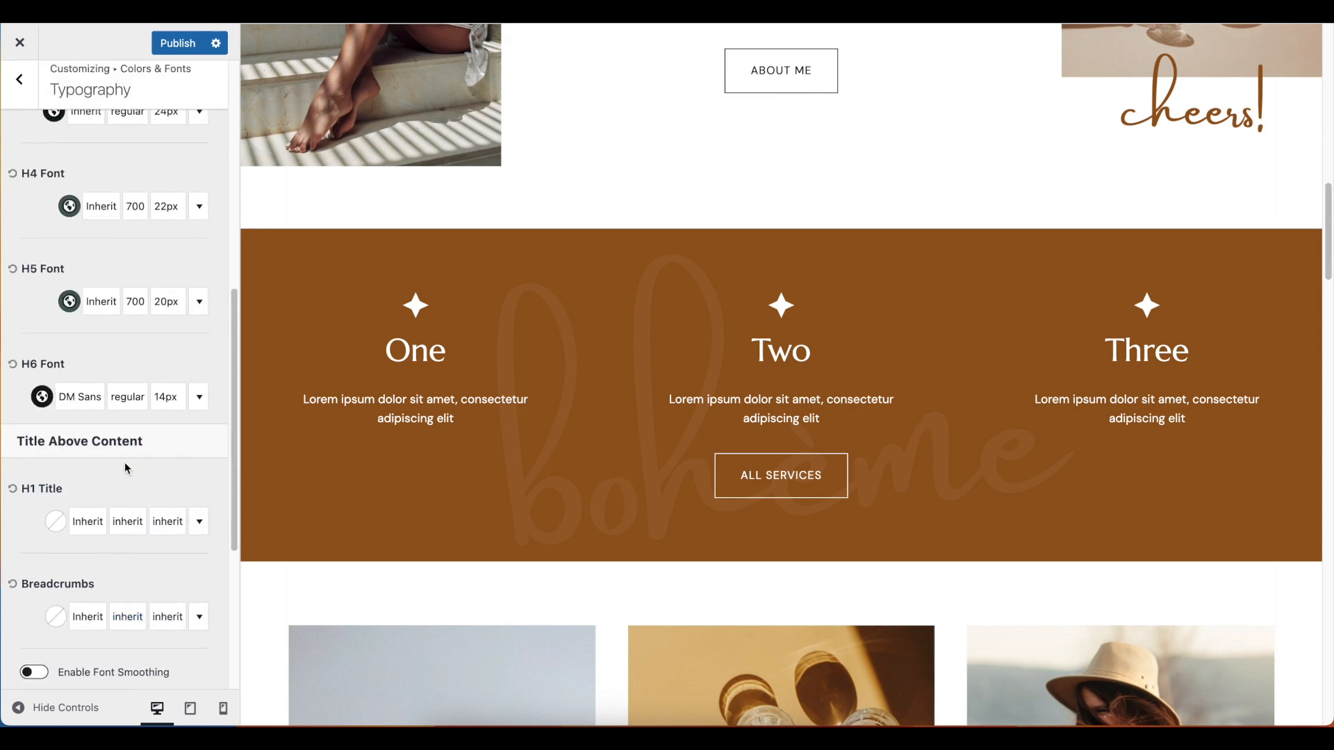
{"action": "scroll", "coordinate": [124, 461], "scroll_direction": "up", "scroll_amount": 5}
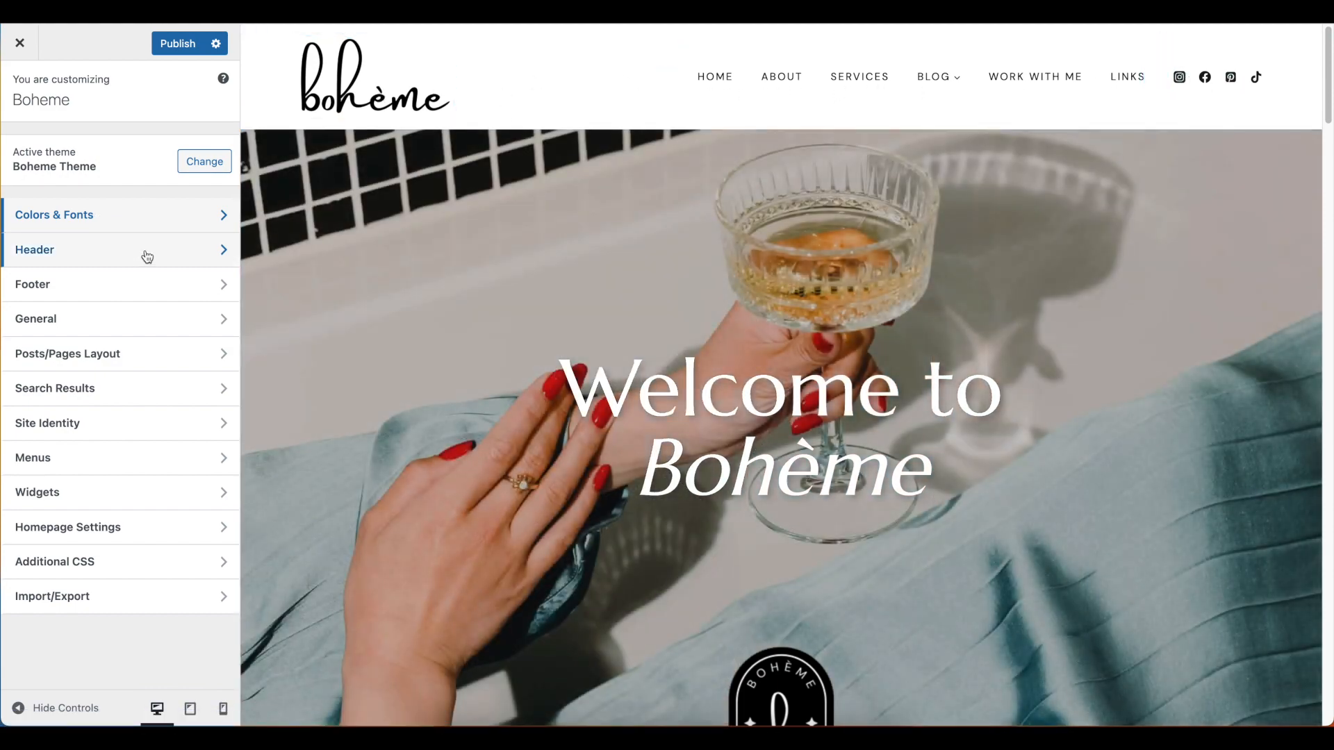
Add a Search element to the right section of the desktop header's top row
{"action": "left_click", "coordinate": [147, 257]}
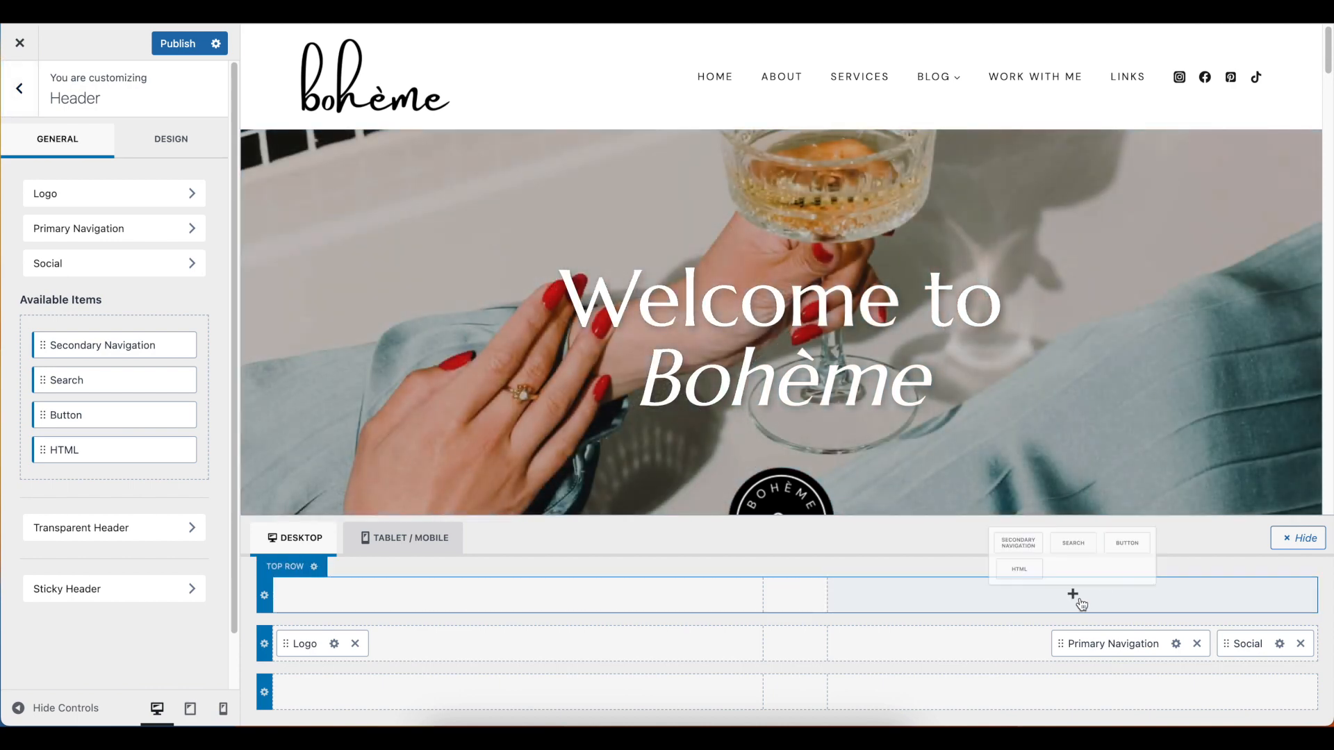
{"action": "left_click", "coordinate": [1074, 595]}
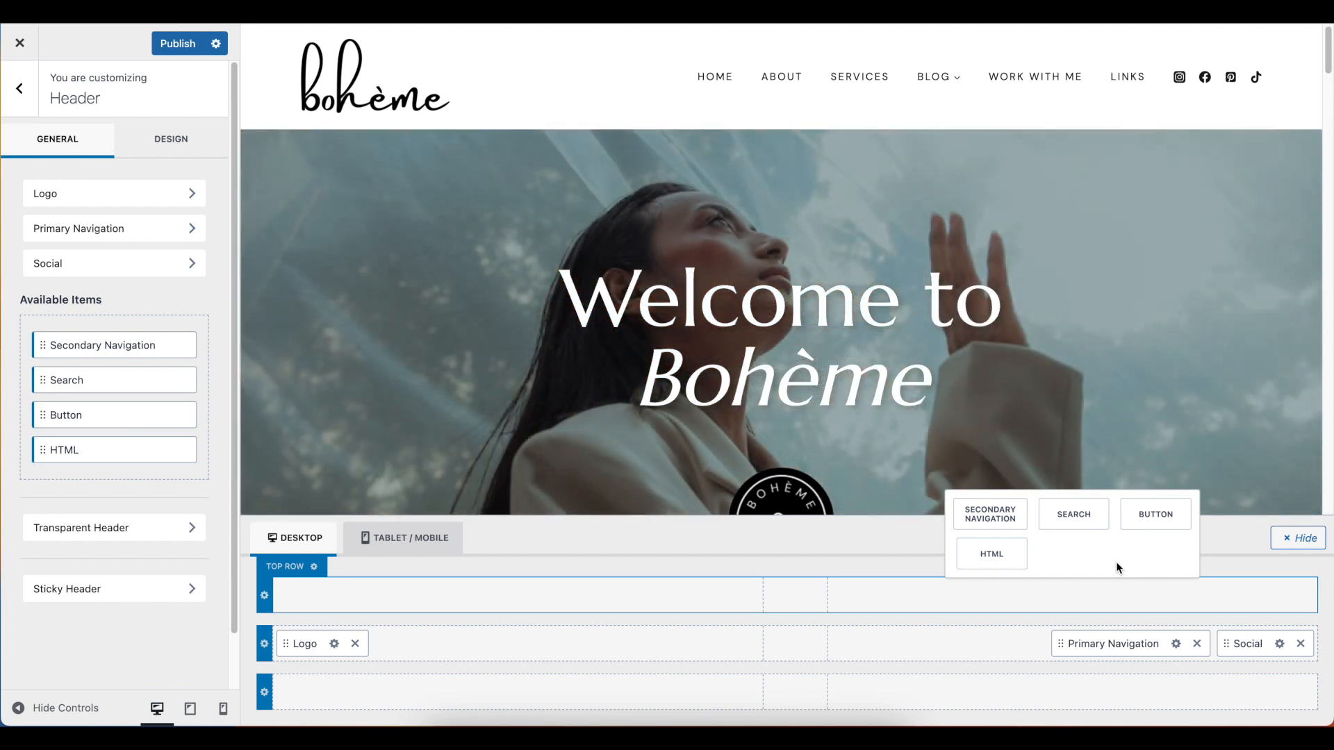
{"action": "left_click", "coordinate": [1091, 516]}
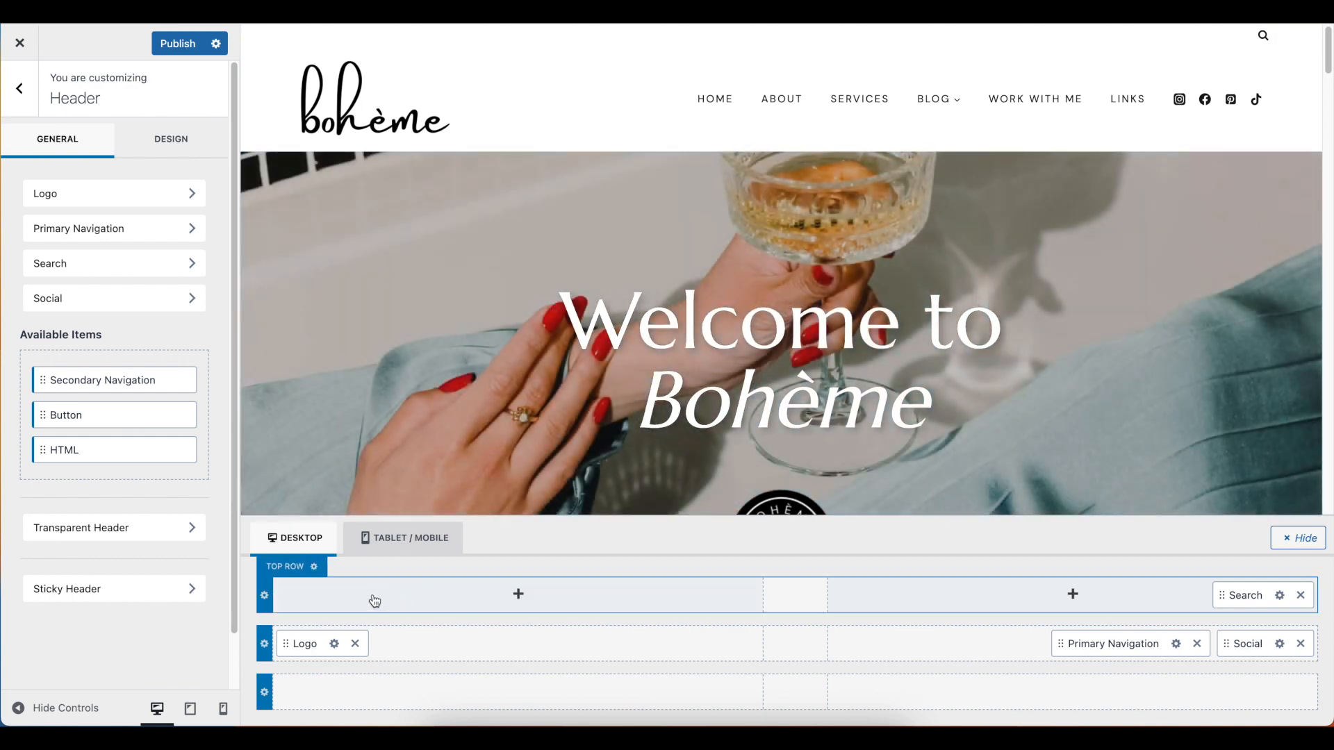
Set the header top row's desktop layout to Fullwidth and increase its minimum height
{"action": "left_click", "coordinate": [265, 597]}
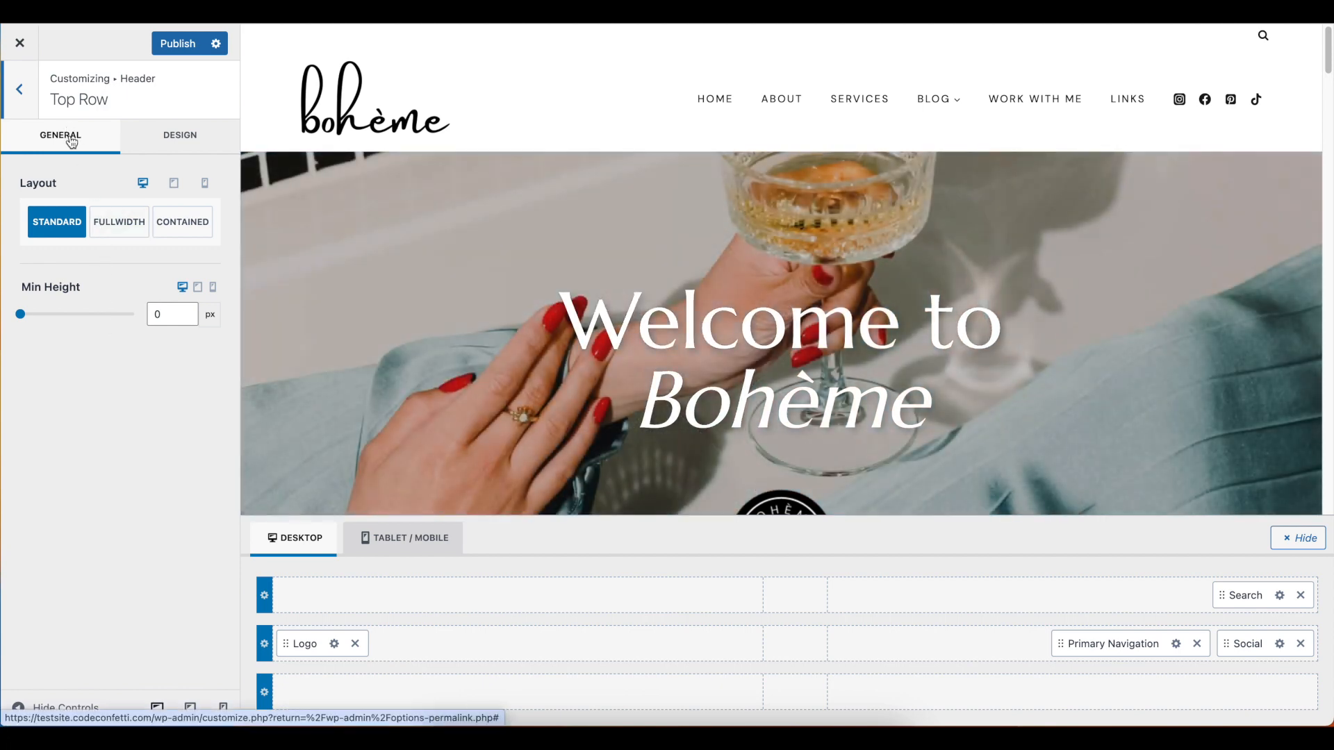
{"action": "left_click", "coordinate": [131, 223]}
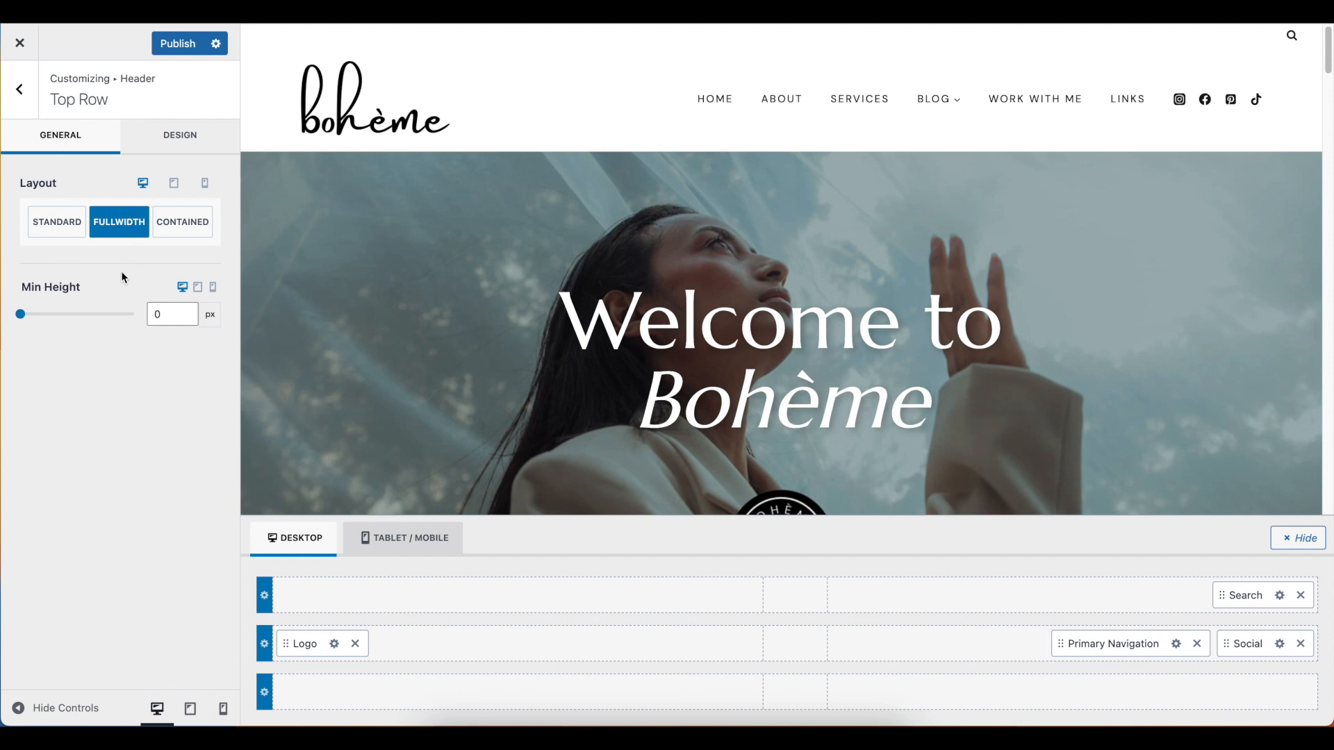
{"action": "left_click_drag", "start_coordinate": [17, 318], "coordinate": [51, 320]}
Set the header top row's background color to the peach palette color EAB99A
{"action": "left_click", "coordinate": [149, 144]}
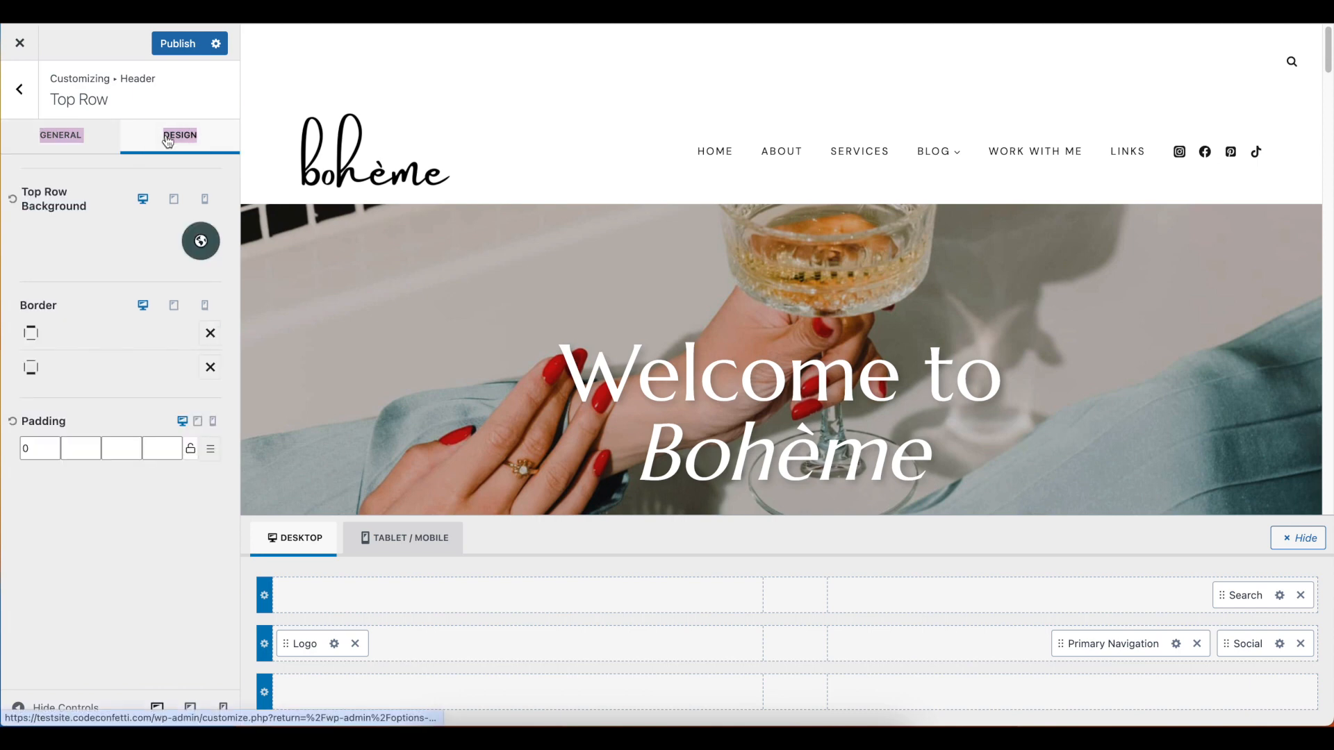
{"action": "left_click", "coordinate": [104, 191]}
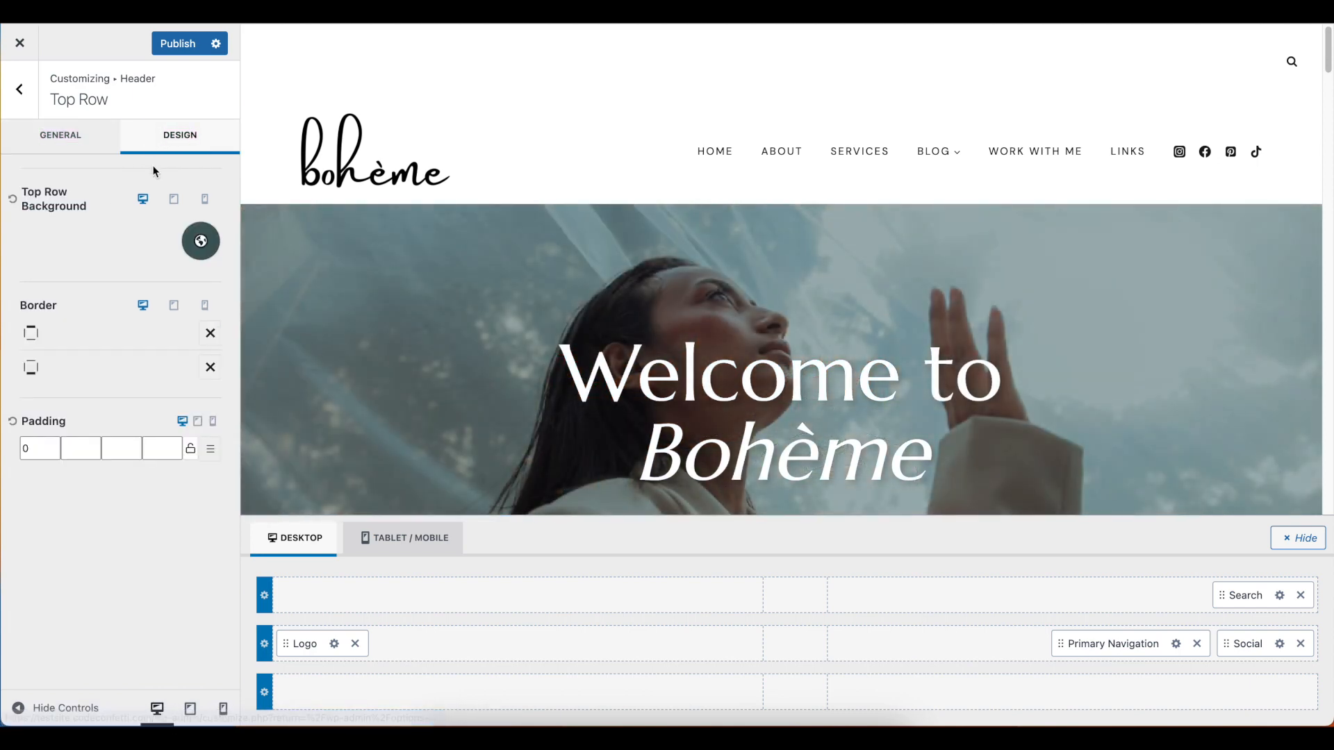
{"action": "left_click", "coordinate": [215, 243]}
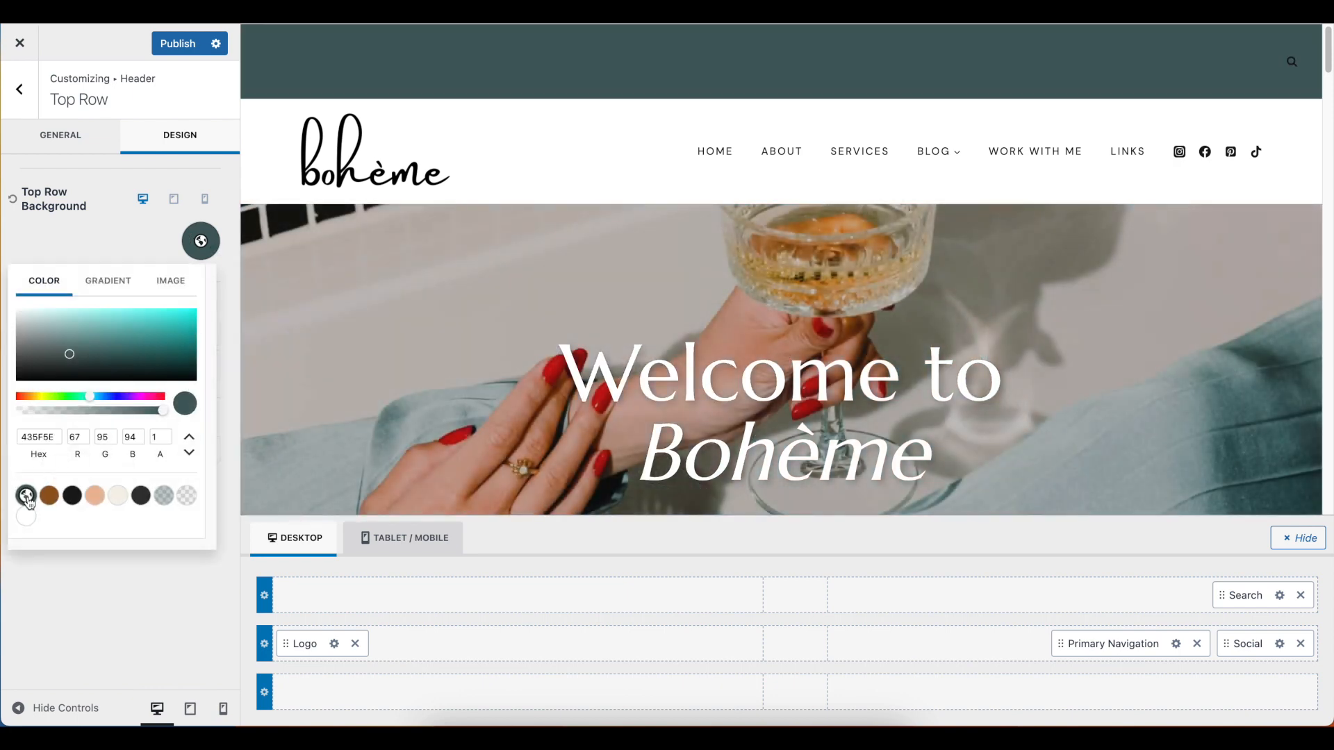
{"action": "left_click", "coordinate": [97, 497]}
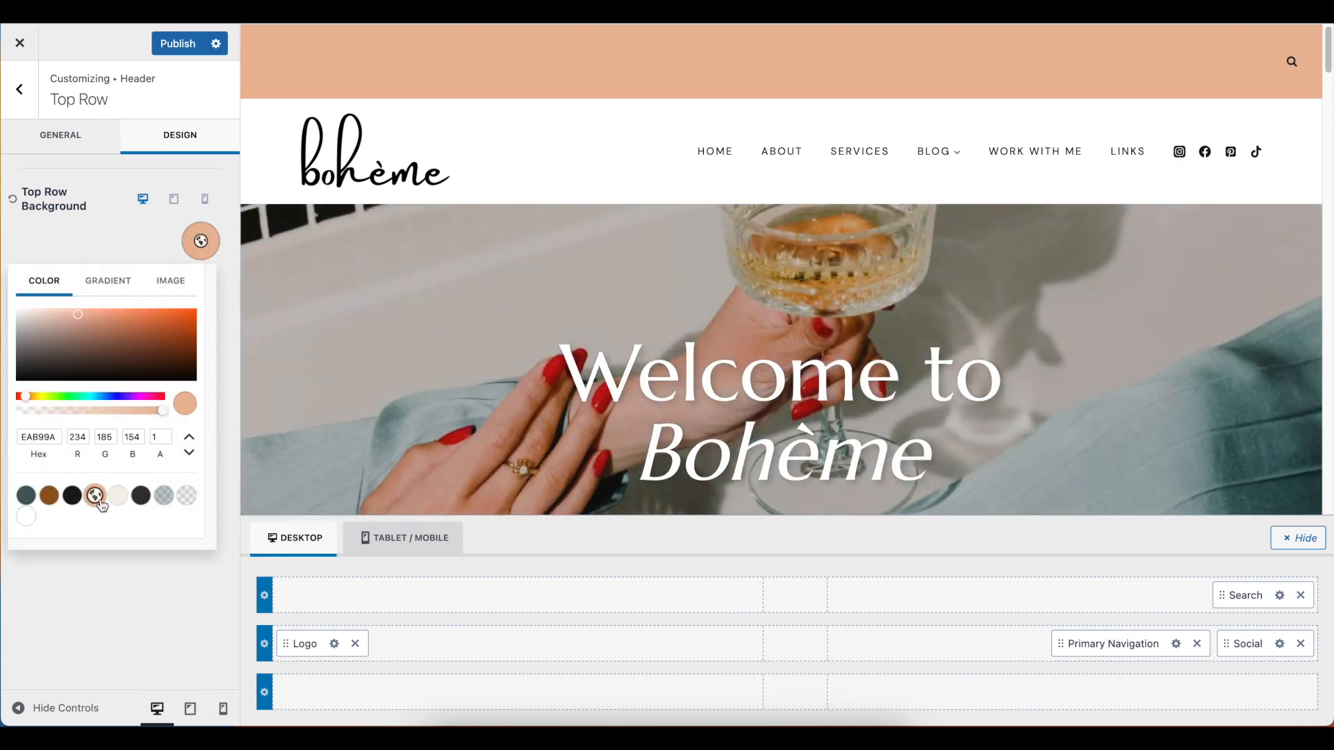
{"action": "left_click", "coordinate": [102, 234]}
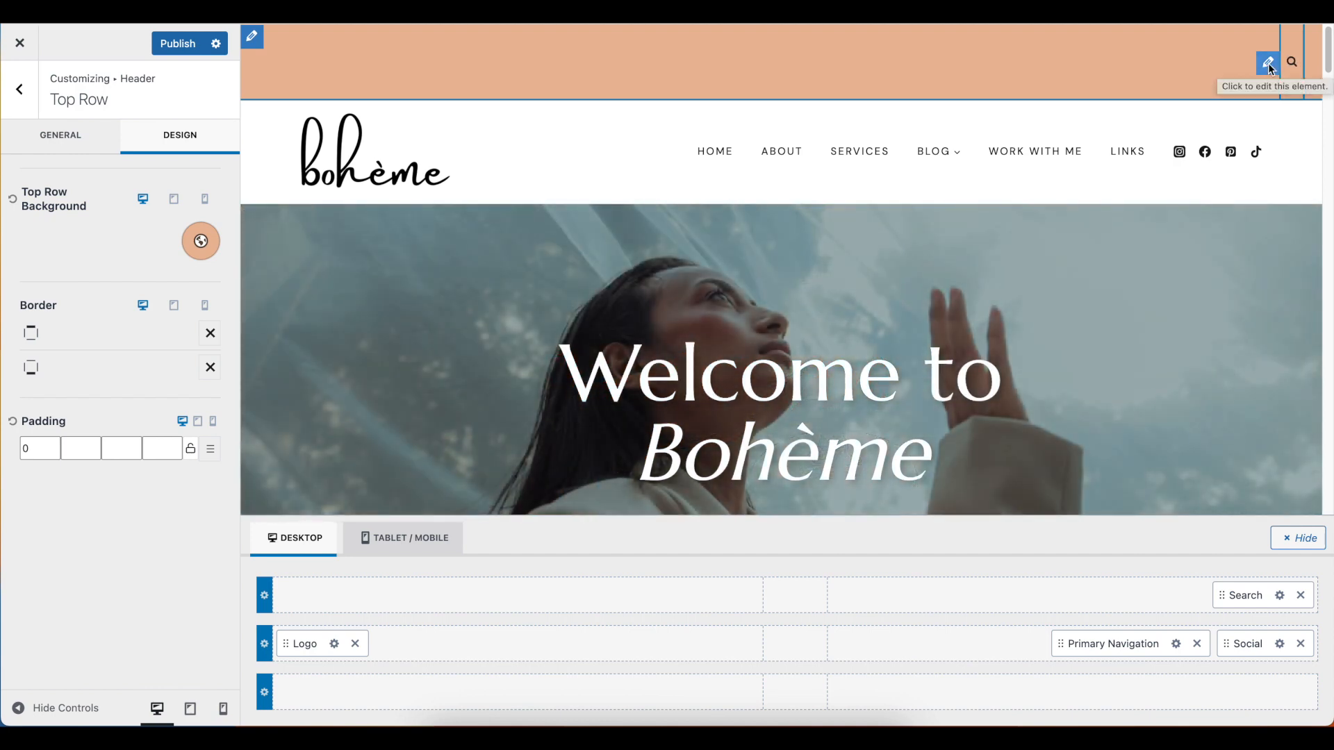
Change the header search element's style to Bordered in its design settings
{"action": "left_click", "coordinate": [1269, 65]}
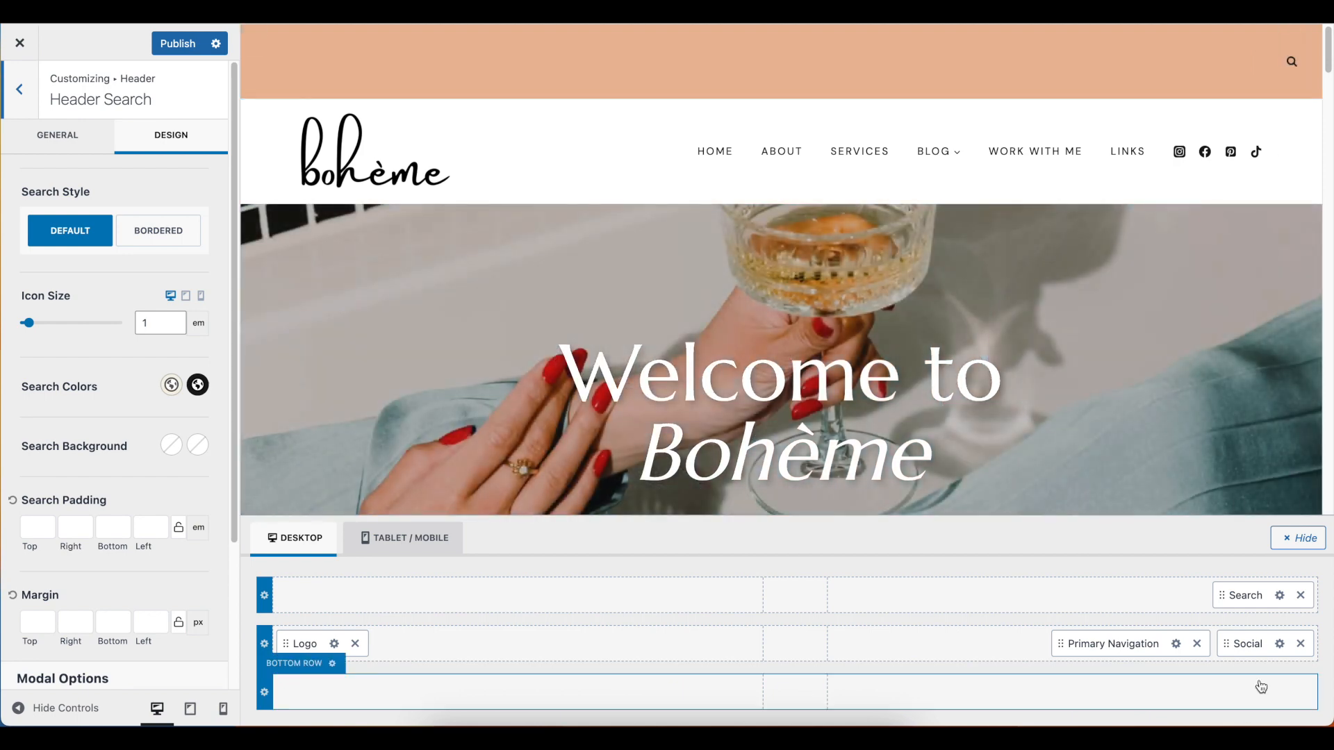
{"action": "left_click_drag", "start_coordinate": [1238, 601], "coordinate": [1221, 605]}
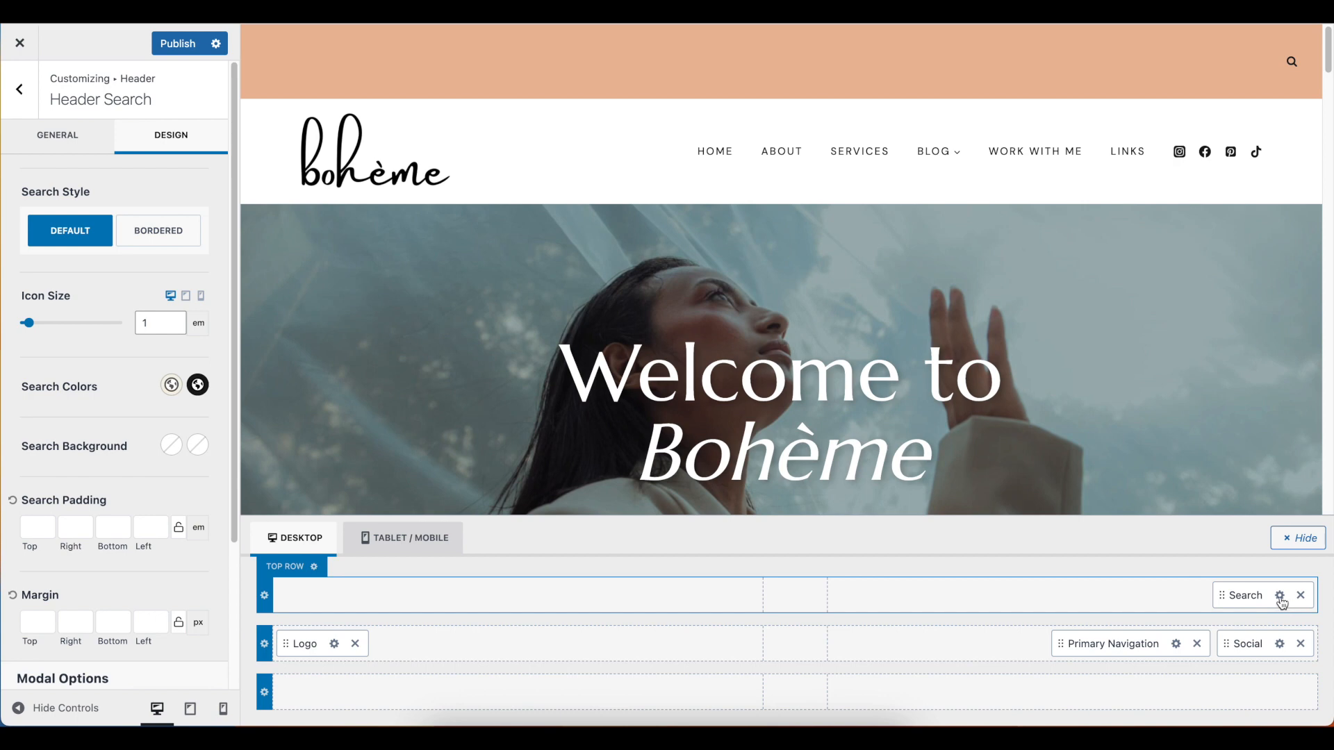
{"action": "left_click", "coordinate": [1282, 600]}
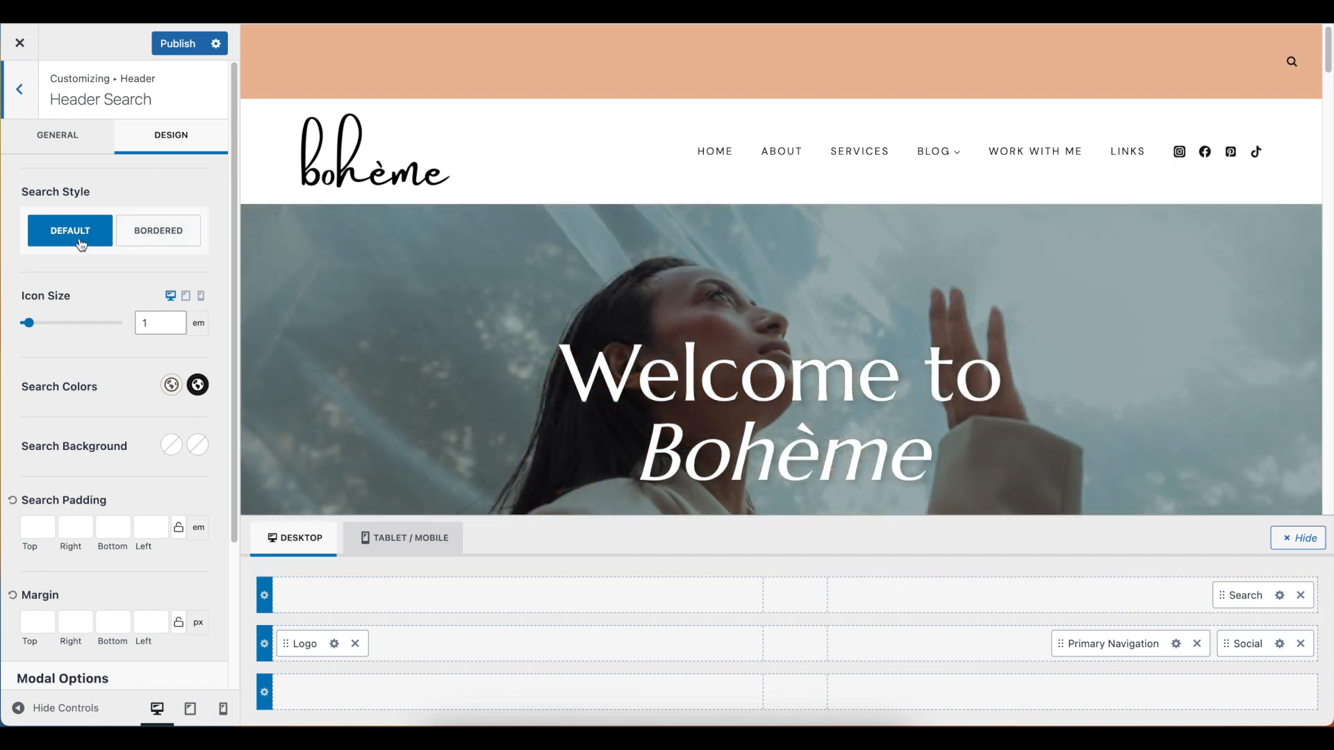
{"action": "left_click", "coordinate": [146, 236]}
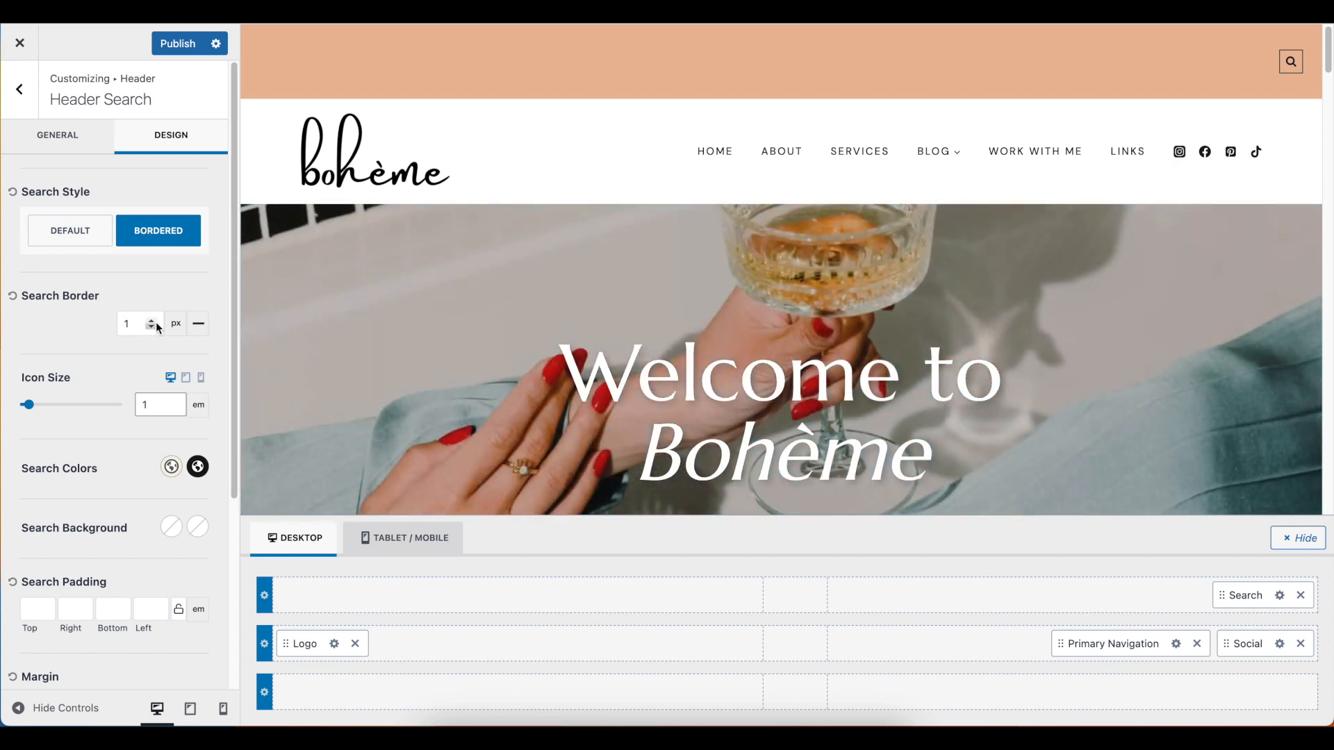
Set the header search element's border width to 5 px and its desktop icon size to 2.59 em
{"action": "left_click", "coordinate": [156, 322]}
{"action": "left_click", "coordinate": [156, 322]}
{"action": "left_click", "coordinate": [157, 322]}
{"action": "left_click", "coordinate": [156, 322]}
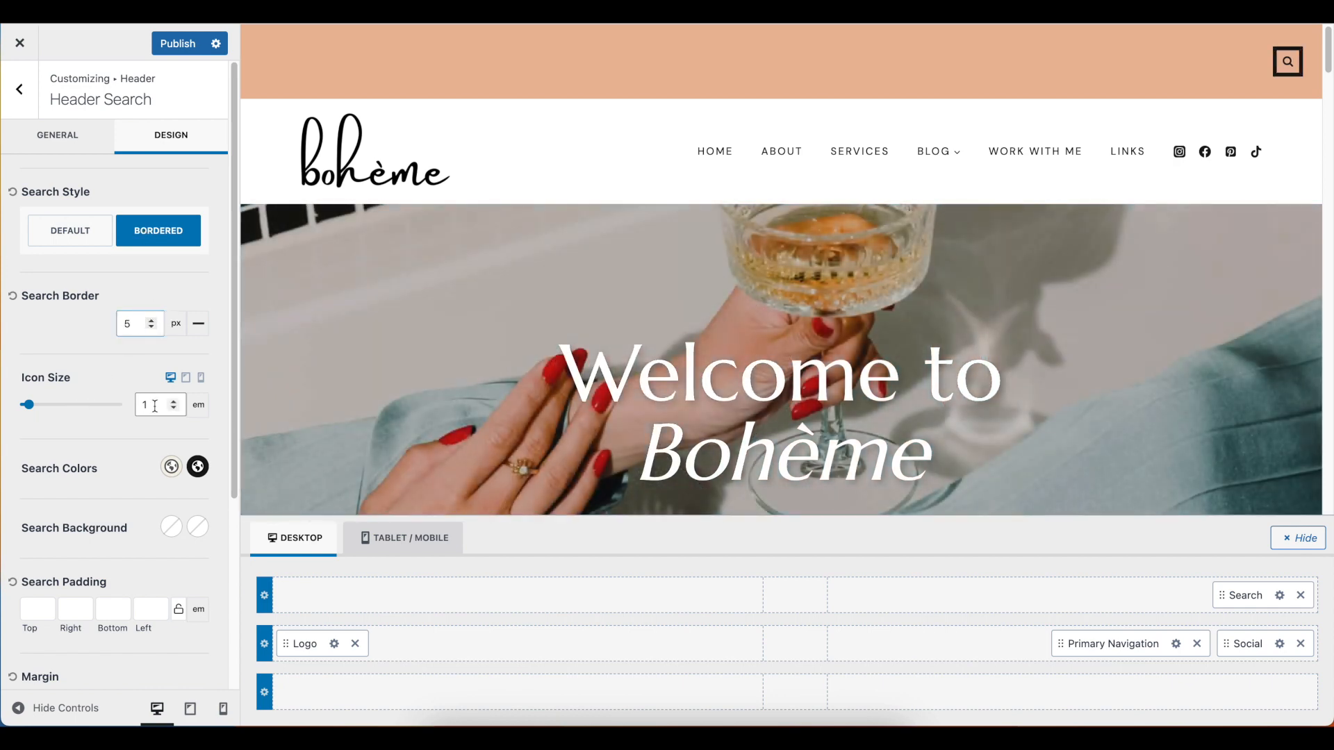
{"action": "left_click", "coordinate": [41, 405]}
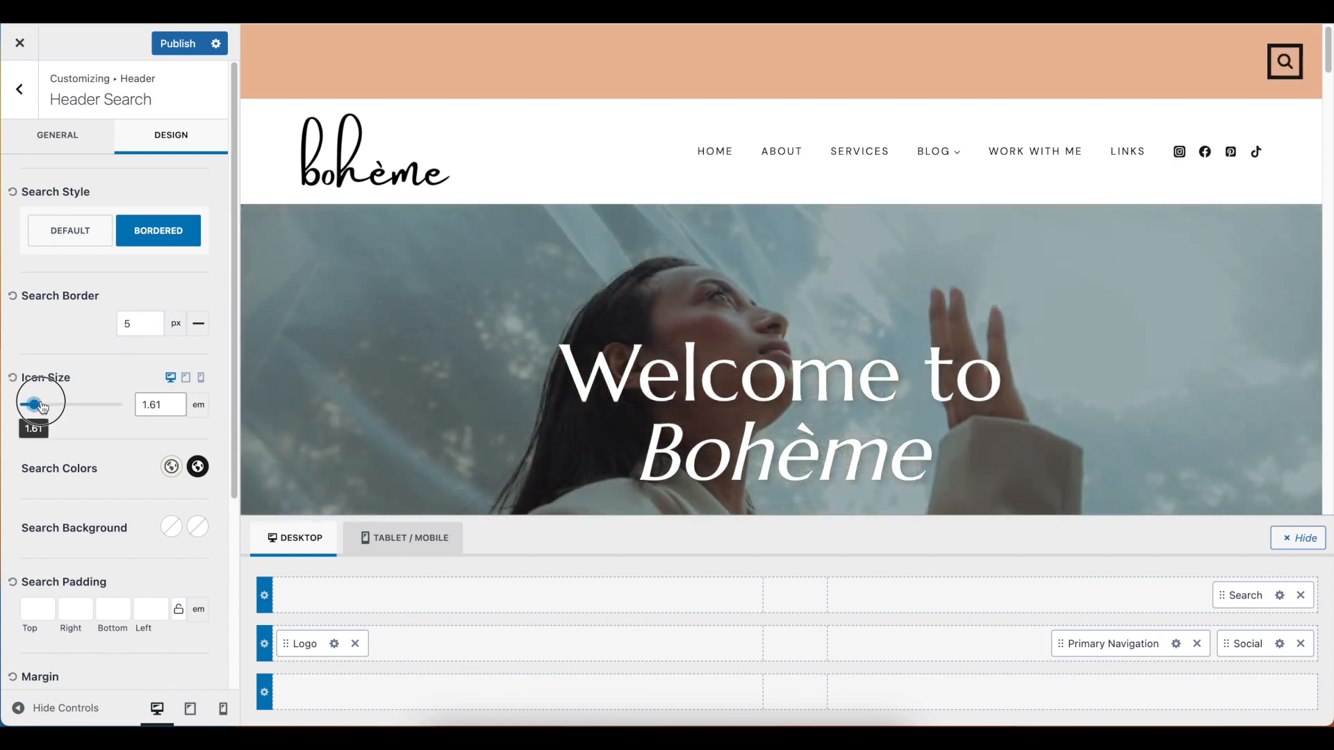
{"action": "left_click", "coordinate": [42, 405]}
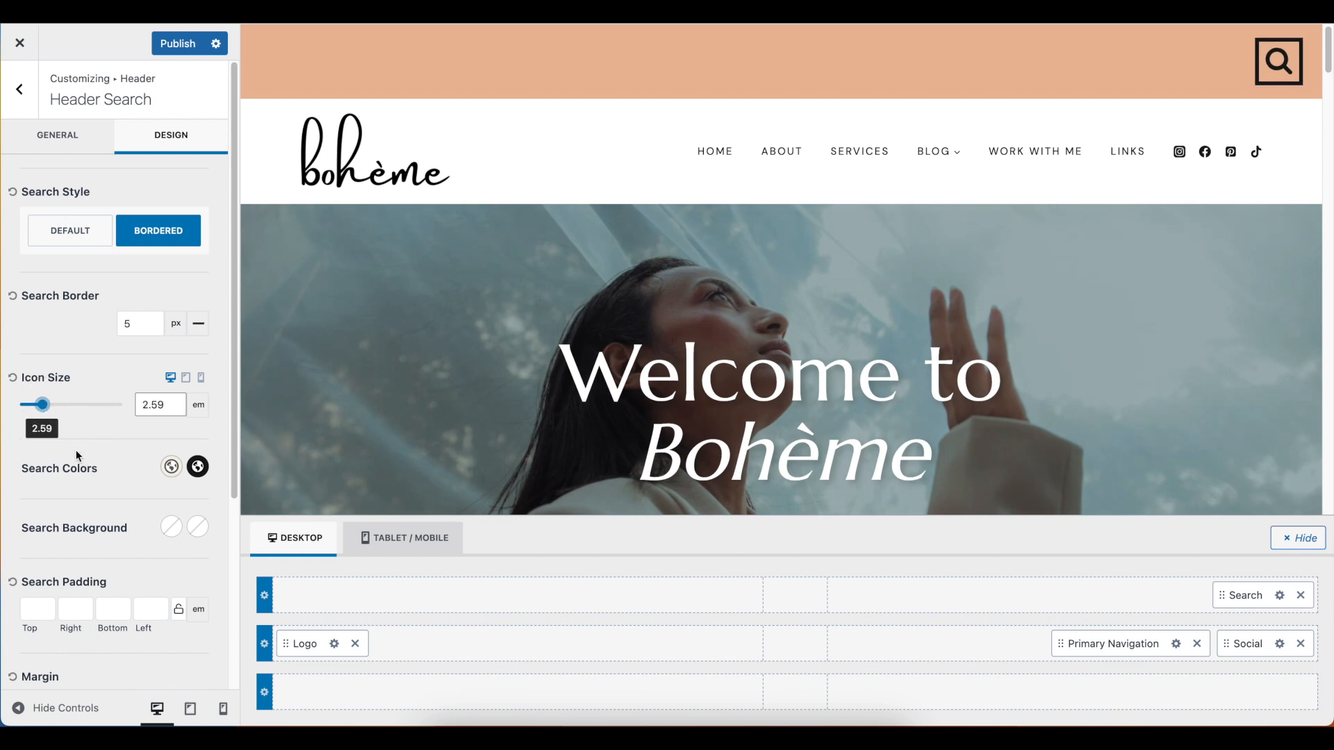
Remove the Search element from the top row of the desktop header
{"action": "scroll", "coordinate": [189, 499], "scroll_direction": "down", "scroll_amount": 3}
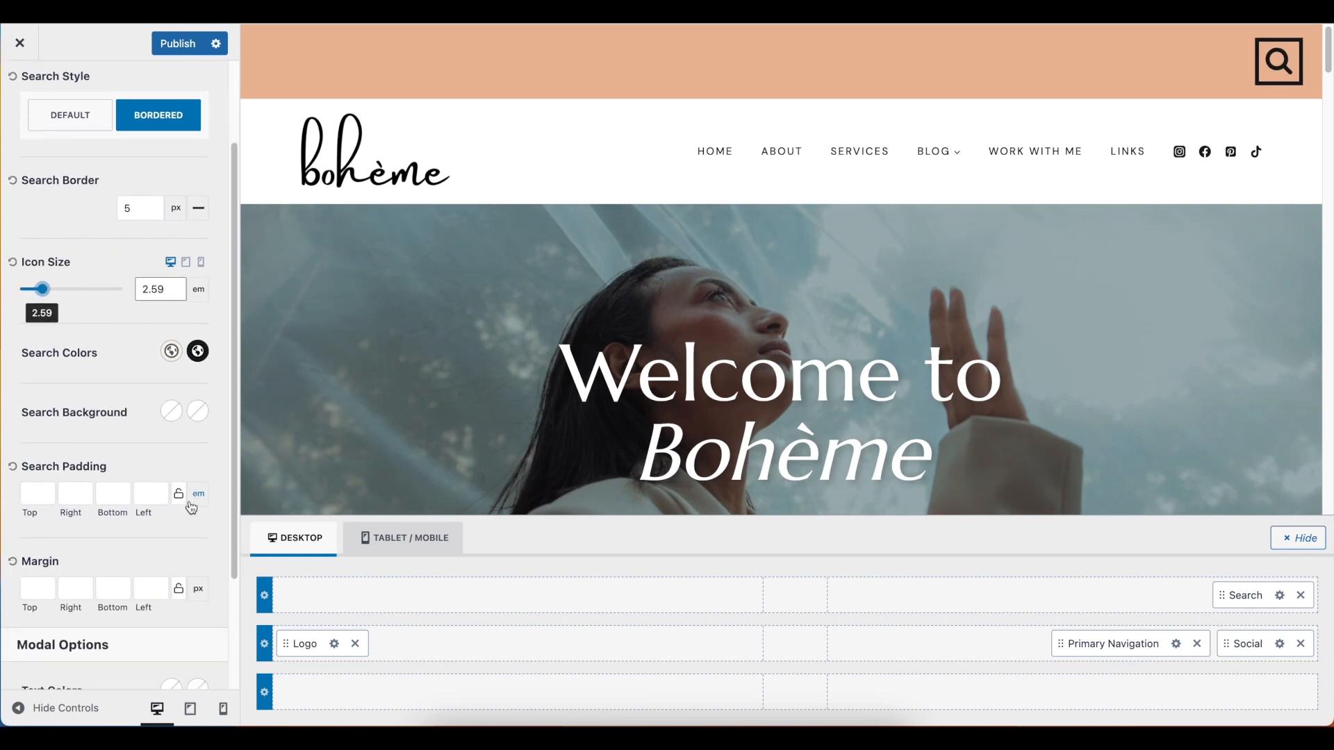
{"action": "scroll", "coordinate": [188, 519], "scroll_direction": "down", "scroll_amount": 2}
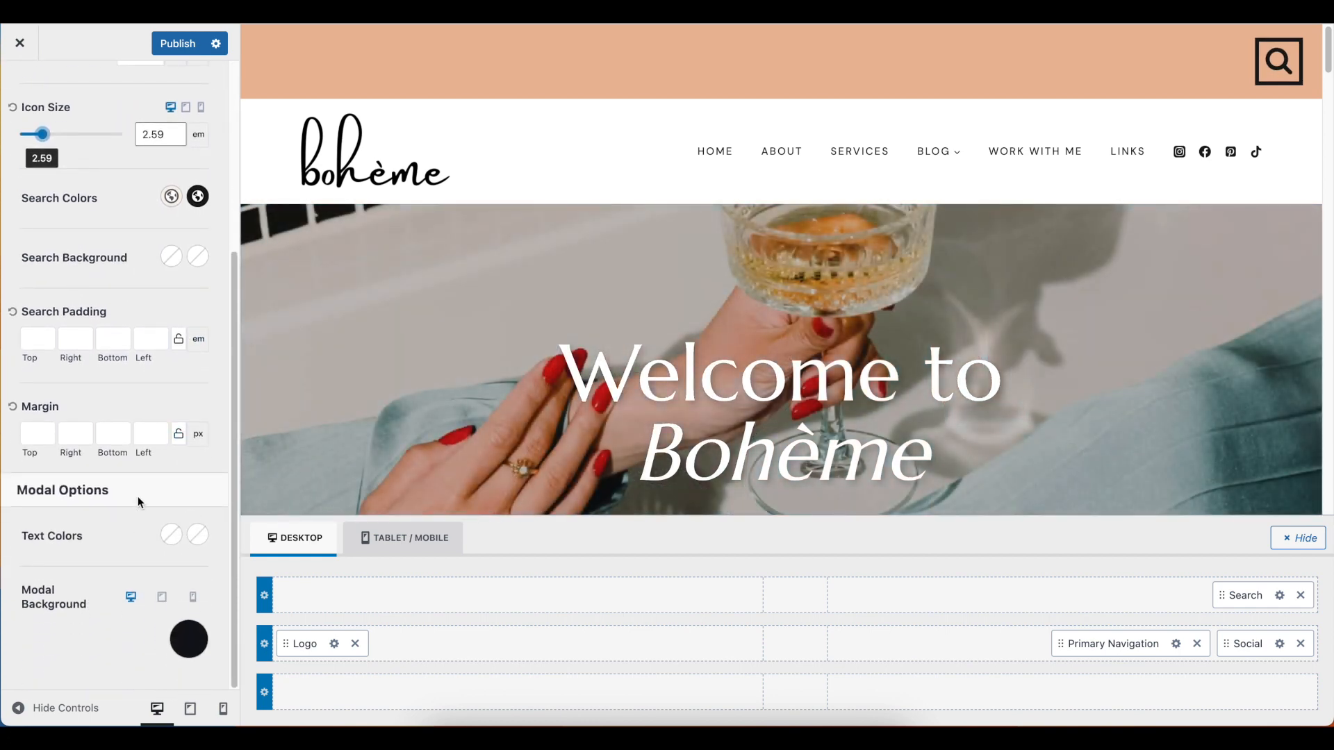
{"action": "scroll", "coordinate": [144, 417], "scroll_direction": "up", "scroll_amount": 5}
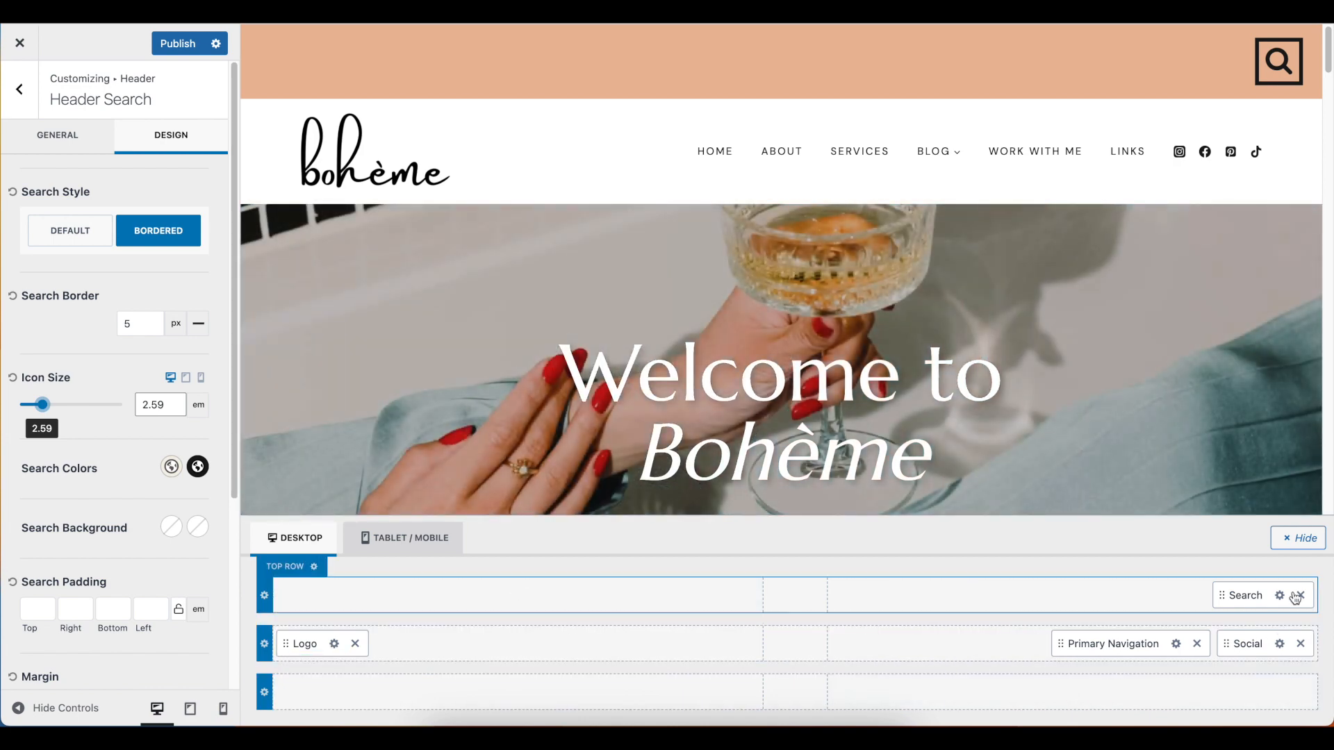
{"action": "left_click", "coordinate": [1301, 596]}
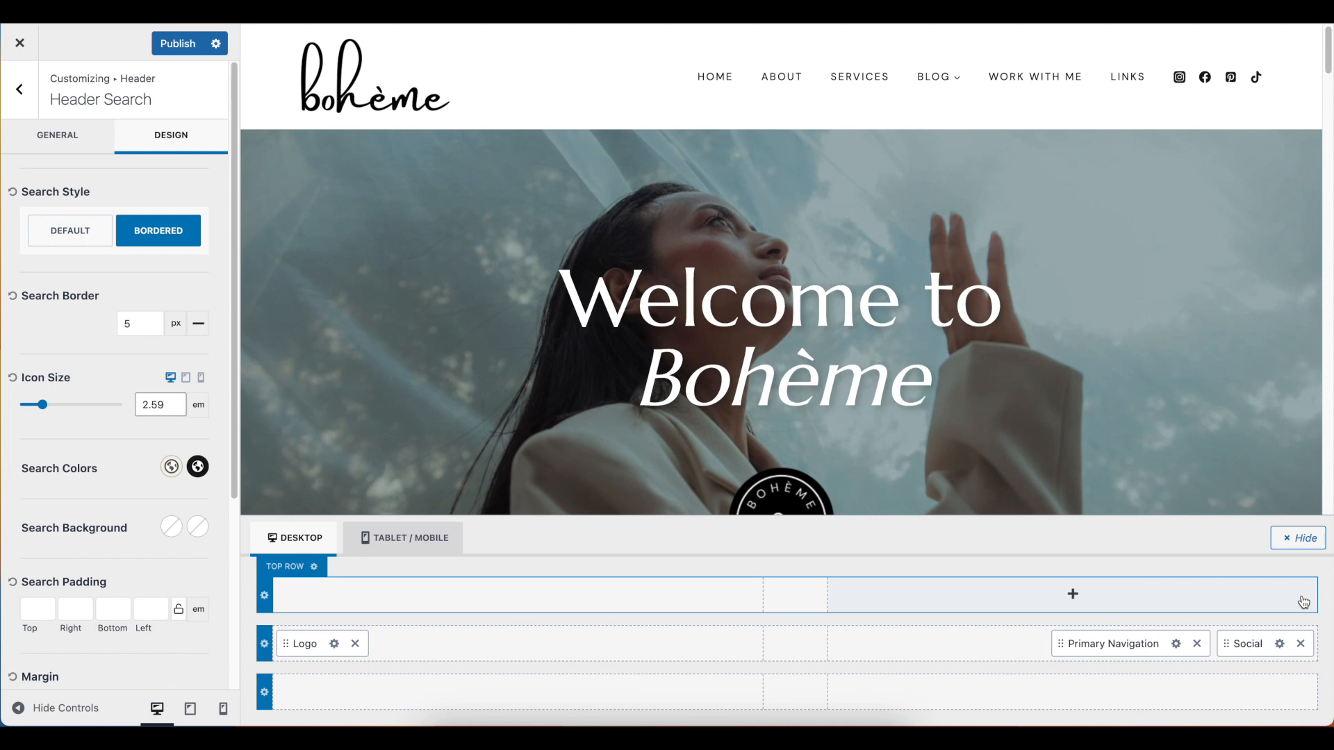
Set the primary navigation's active color to the brown palette color and preview it on the About page
{"action": "left_click", "coordinate": [1176, 644]}
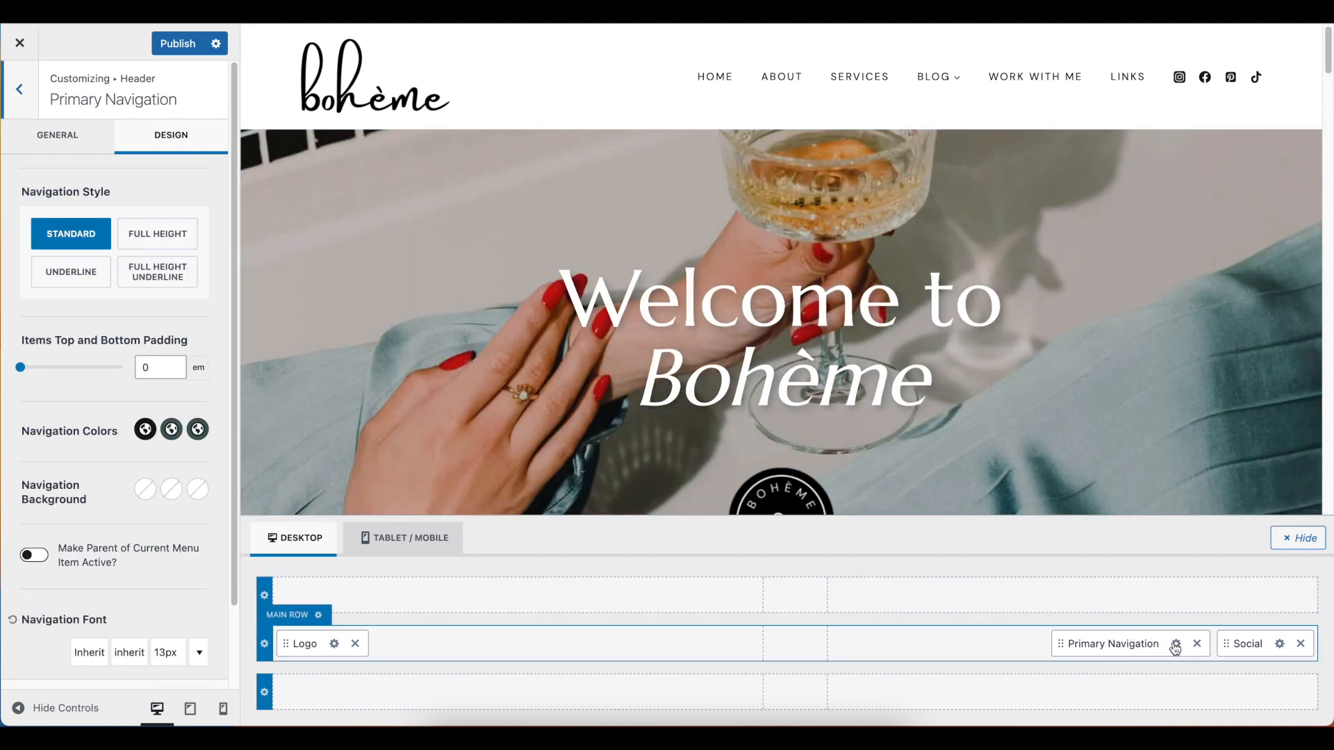
{"action": "left_click", "coordinate": [1176, 647]}
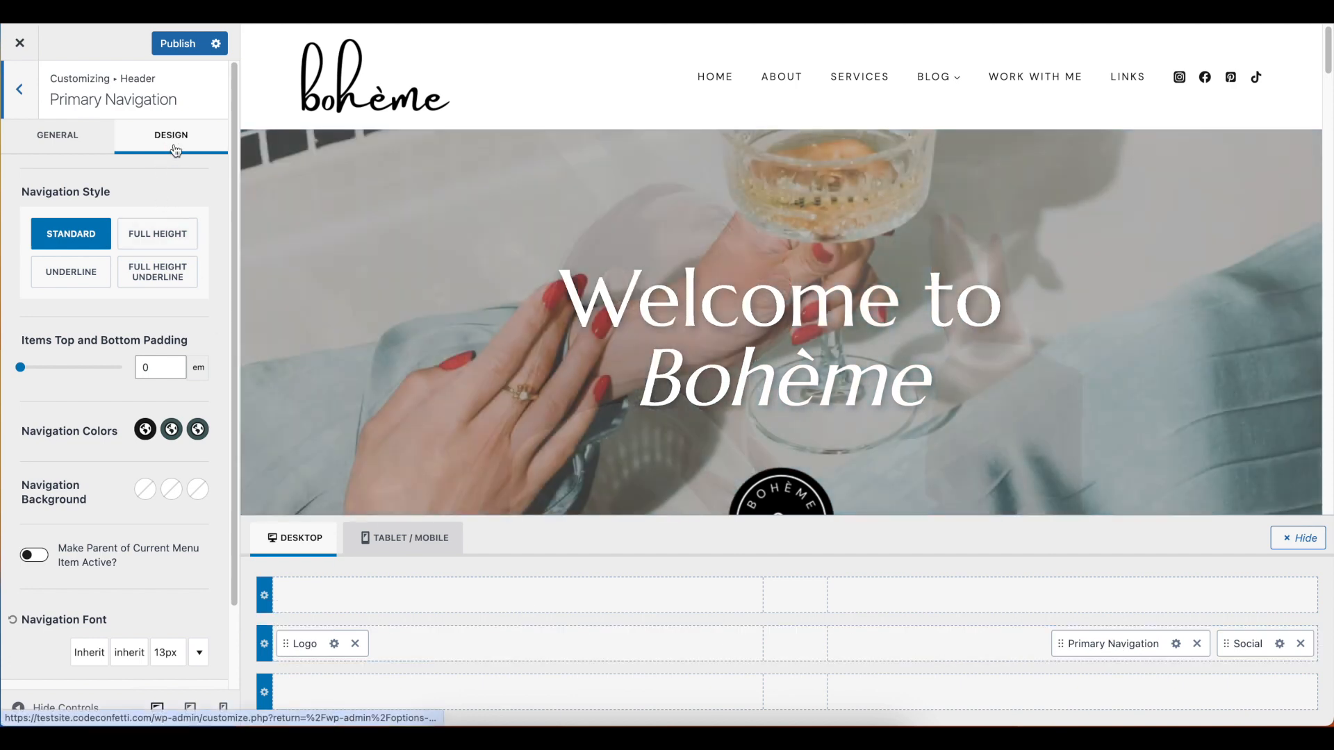
{"action": "scroll", "coordinate": [197, 326], "scroll_direction": "down", "scroll_amount": 1}
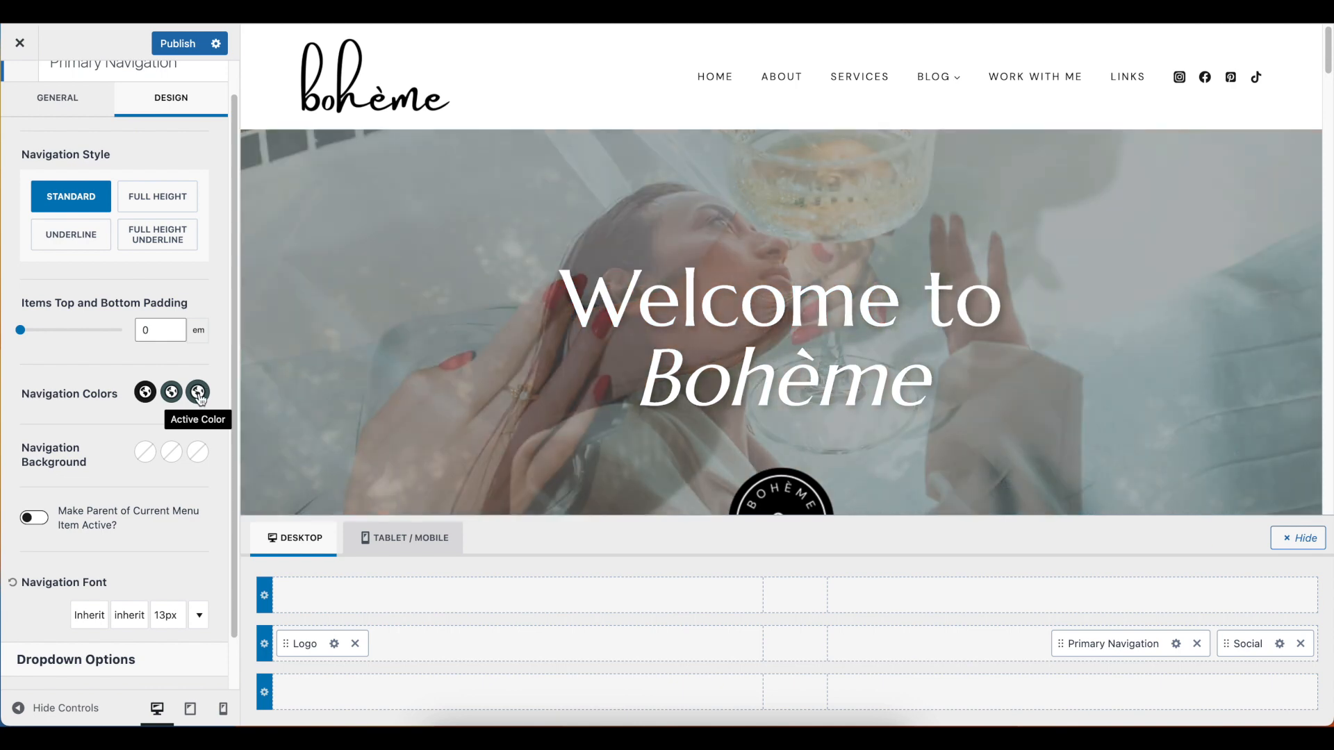
{"action": "left_click", "coordinate": [199, 395]}
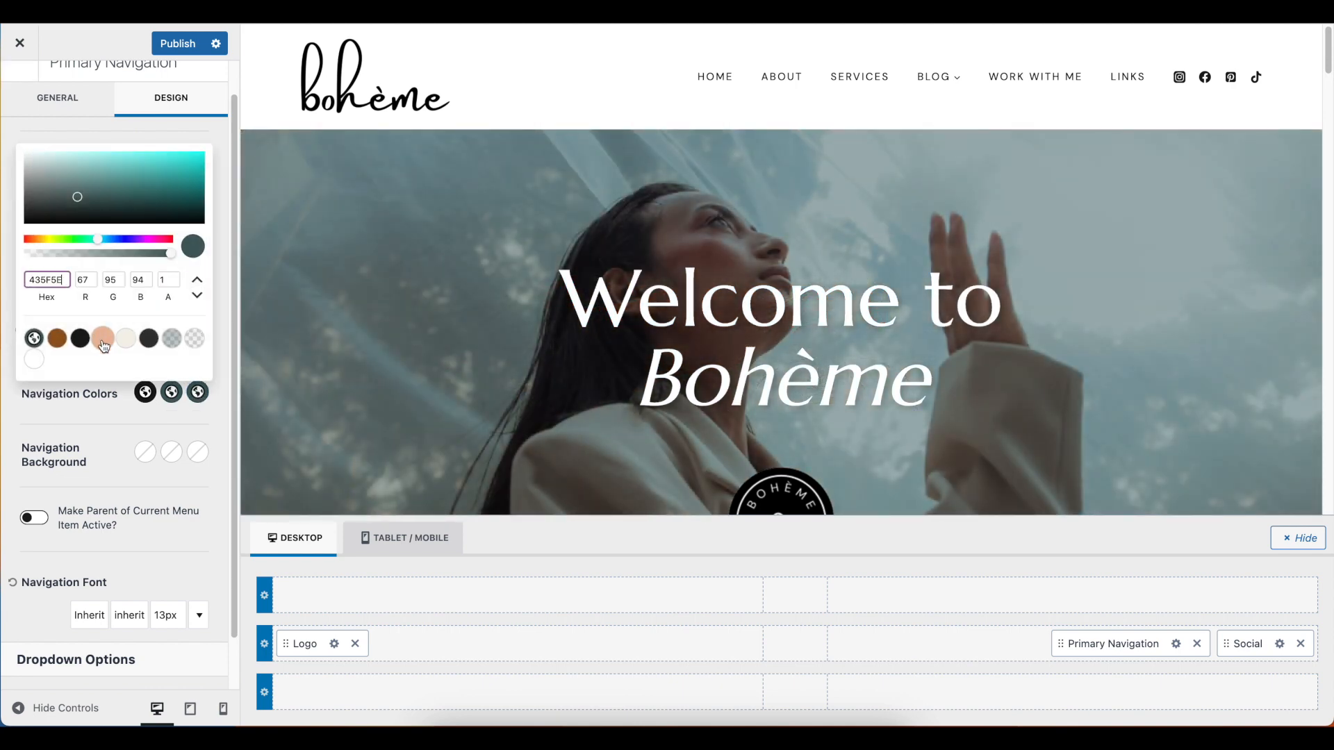
{"action": "left_click", "coordinate": [57, 339]}
{"action": "left_click", "coordinate": [160, 413]}
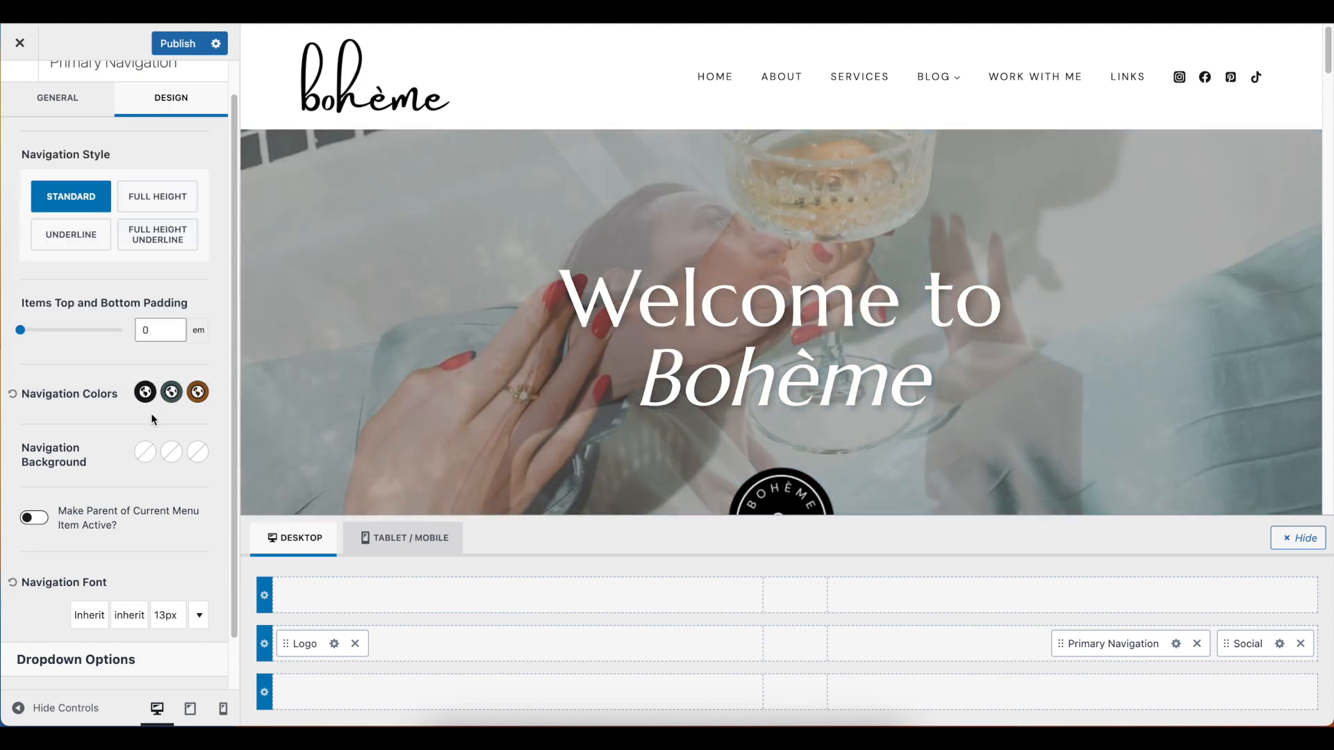
{"action": "left_click", "coordinate": [791, 82]}
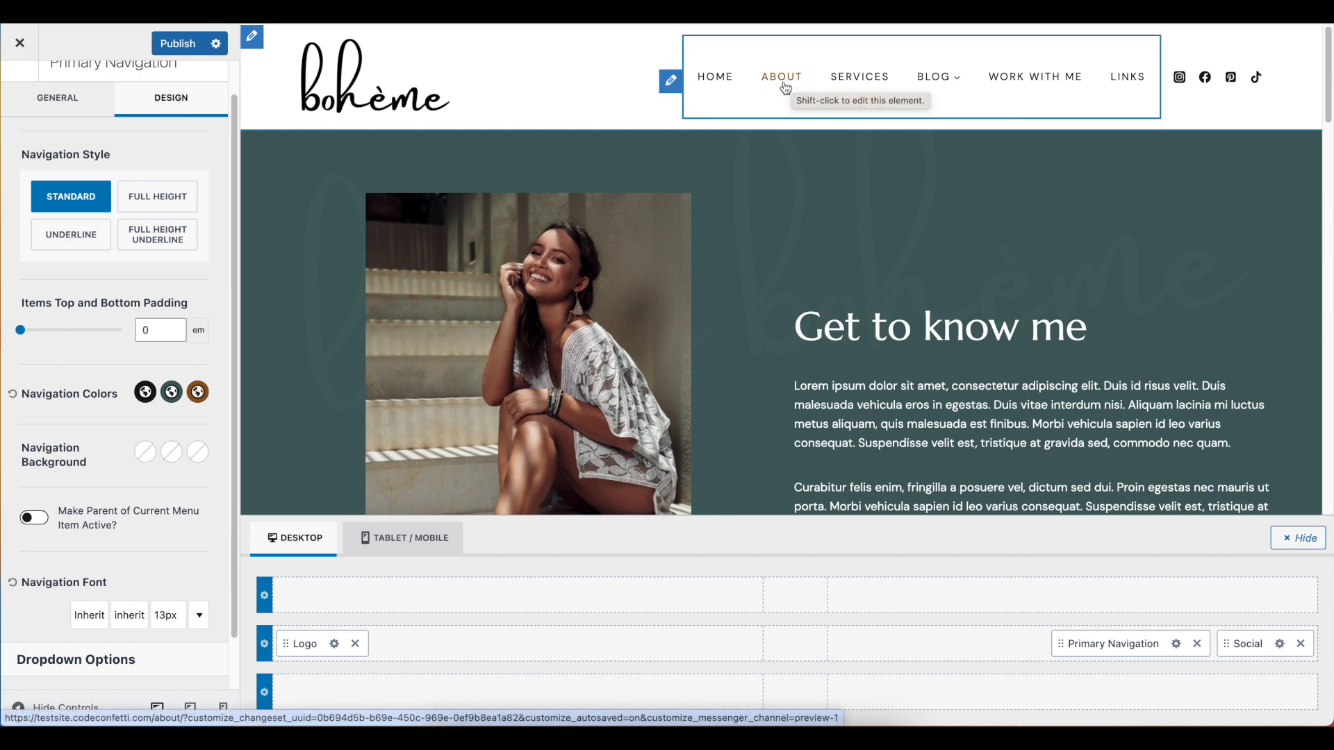
Set the primary navigation's active color to the black palette color 191919
{"action": "left_click", "coordinate": [198, 394]}
{"action": "left_click", "coordinate": [80, 605]}
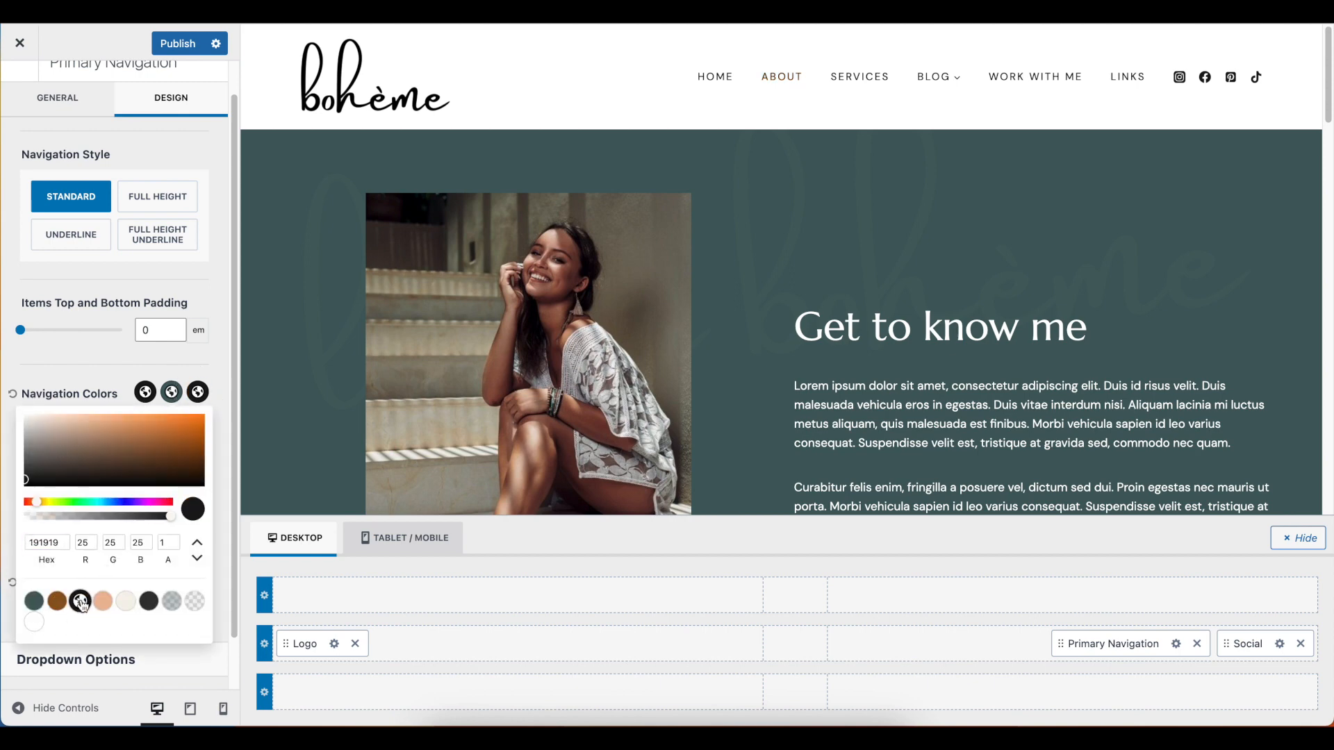
{"action": "left_click", "coordinate": [102, 376]}
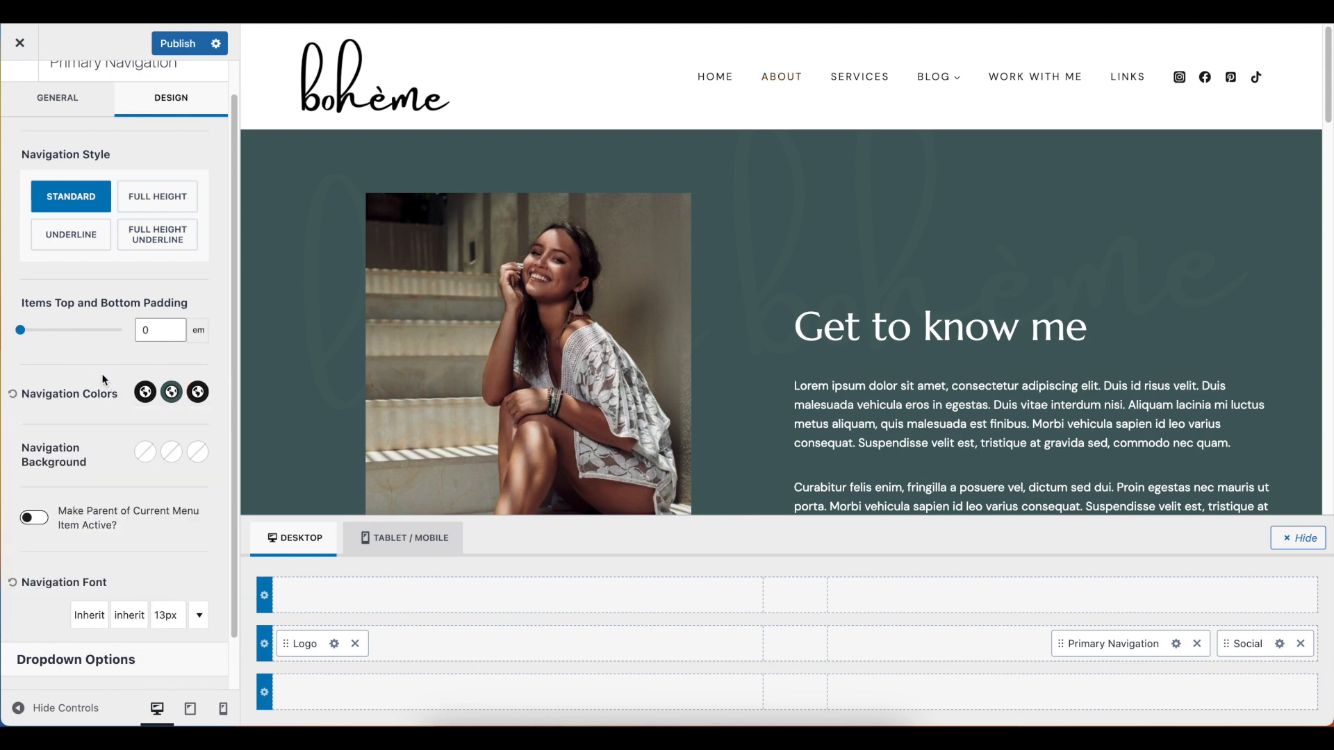
{"action": "scroll", "coordinate": [101, 373], "scroll_direction": "up", "scroll_amount": 1}
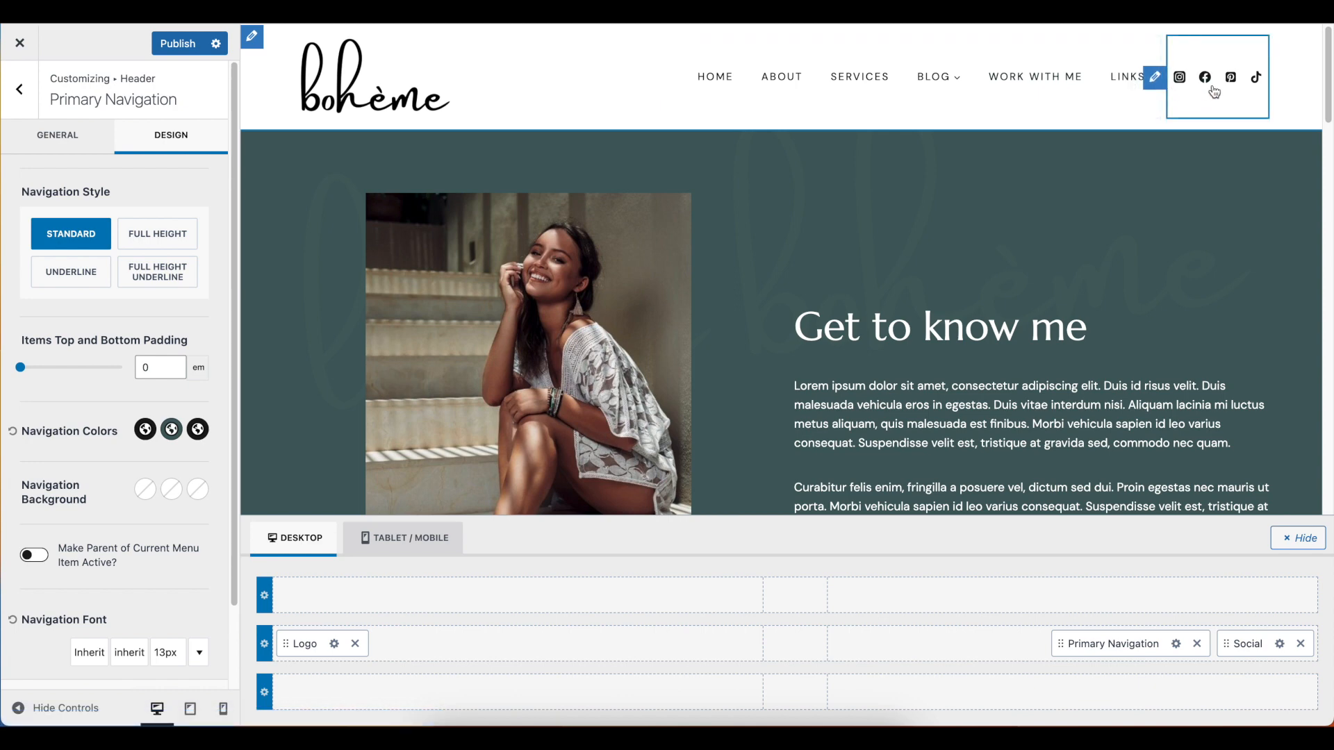
Switch the Instagram icon in the header's social element to its alternative thin outline style, checking the SVG and image options too
{"action": "left_click", "coordinate": [1155, 78]}
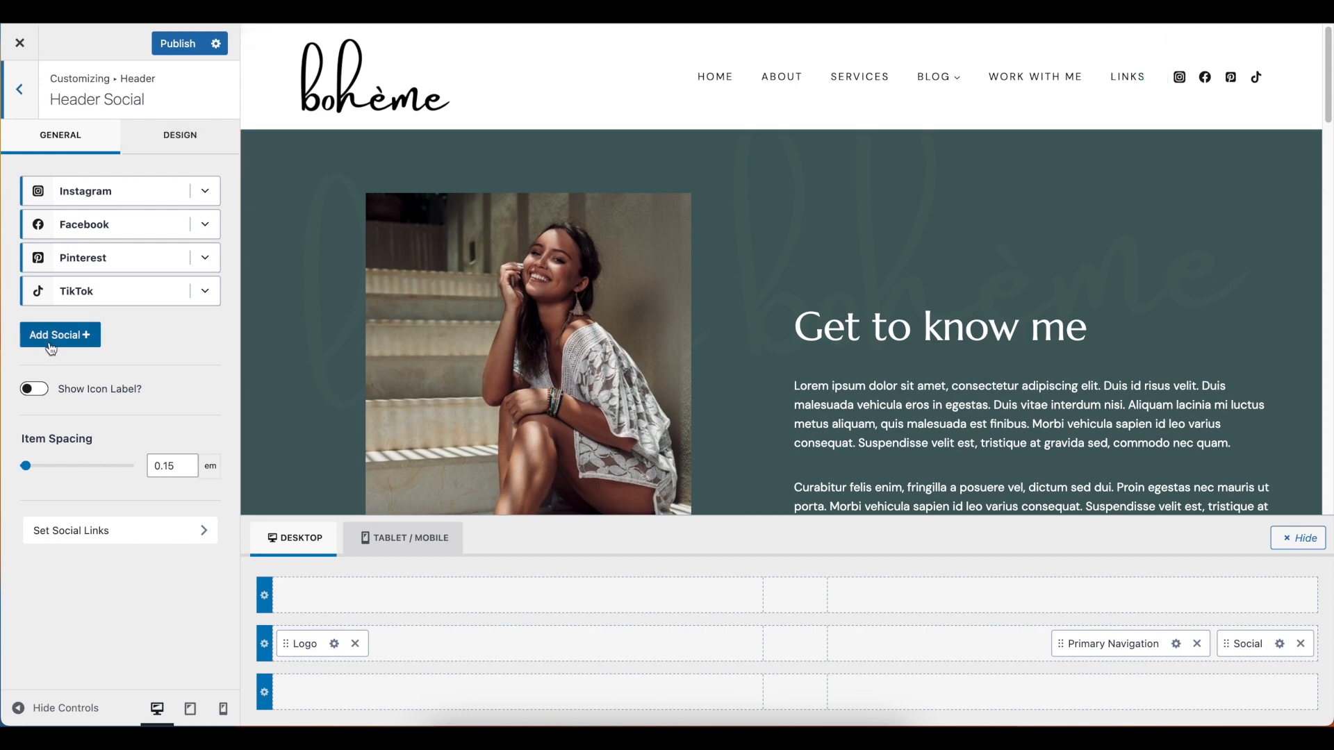
{"action": "left_click", "coordinate": [212, 189]}
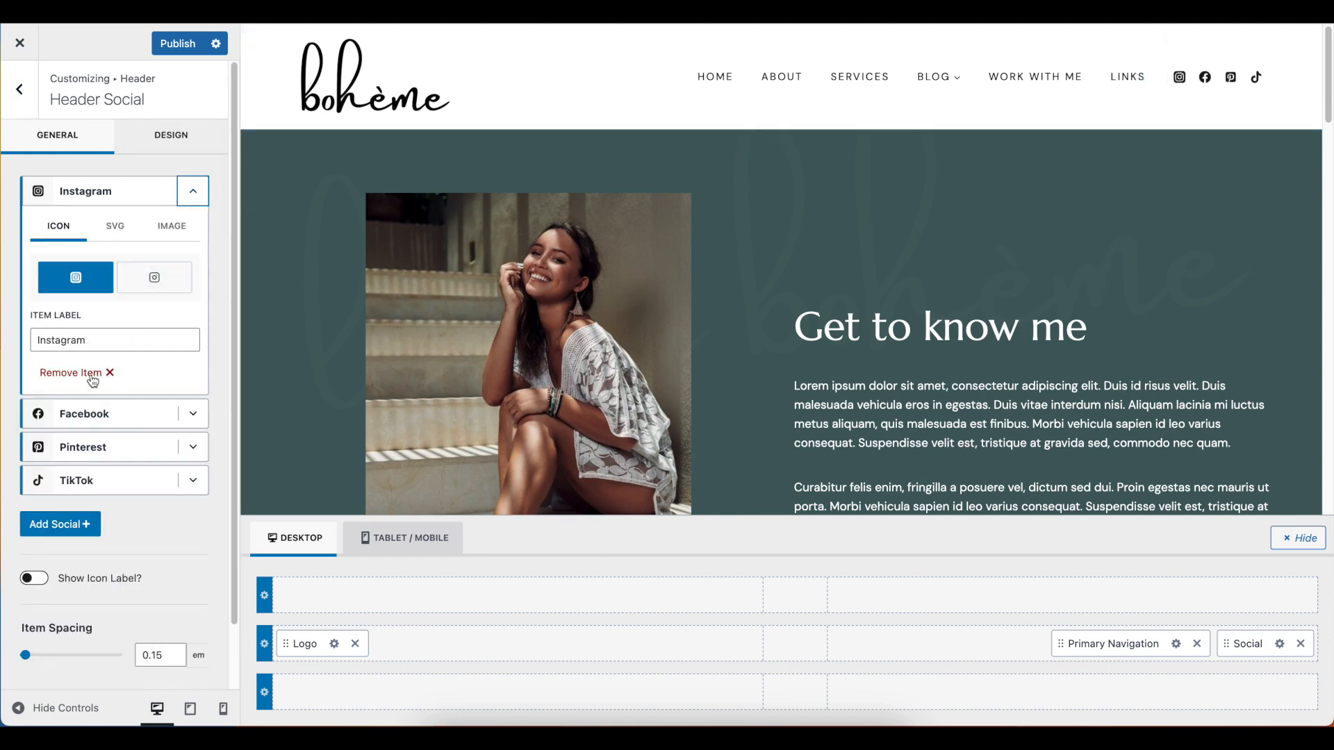
{"action": "left_click", "coordinate": [160, 290]}
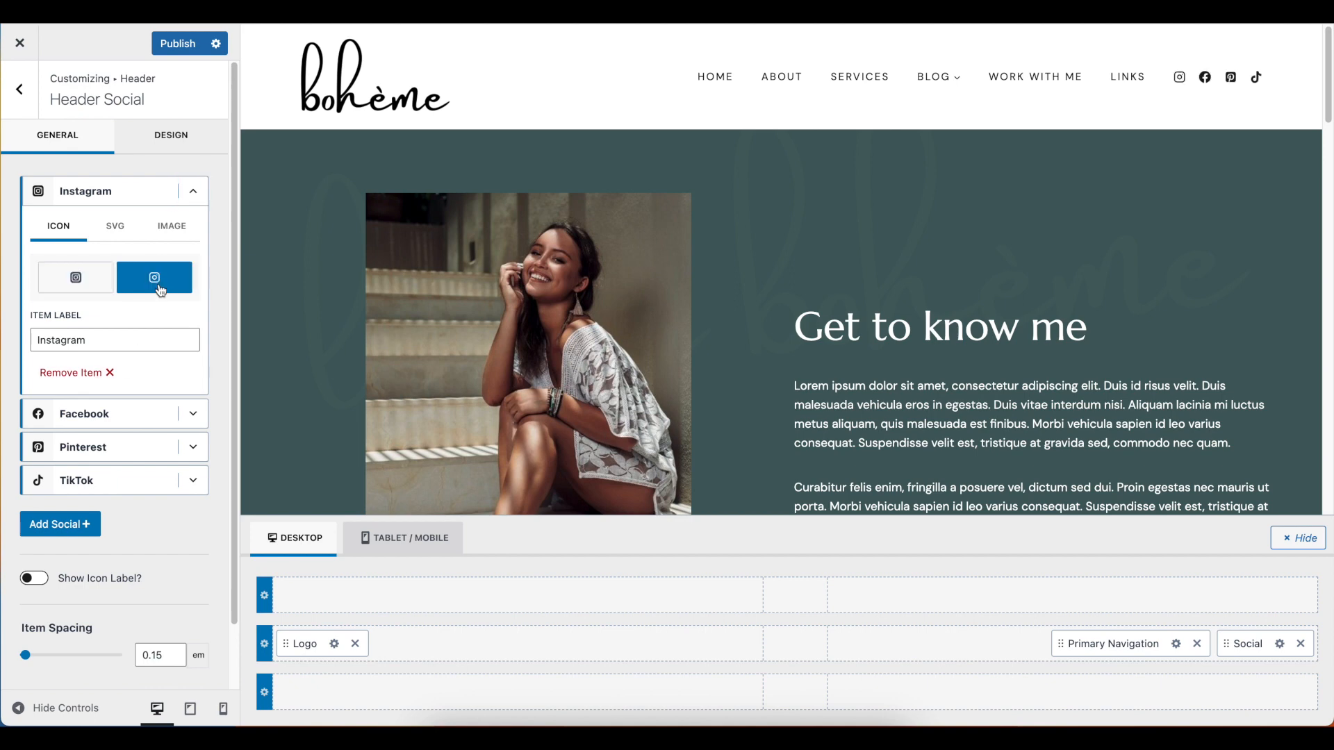
{"action": "left_click", "coordinate": [115, 229]}
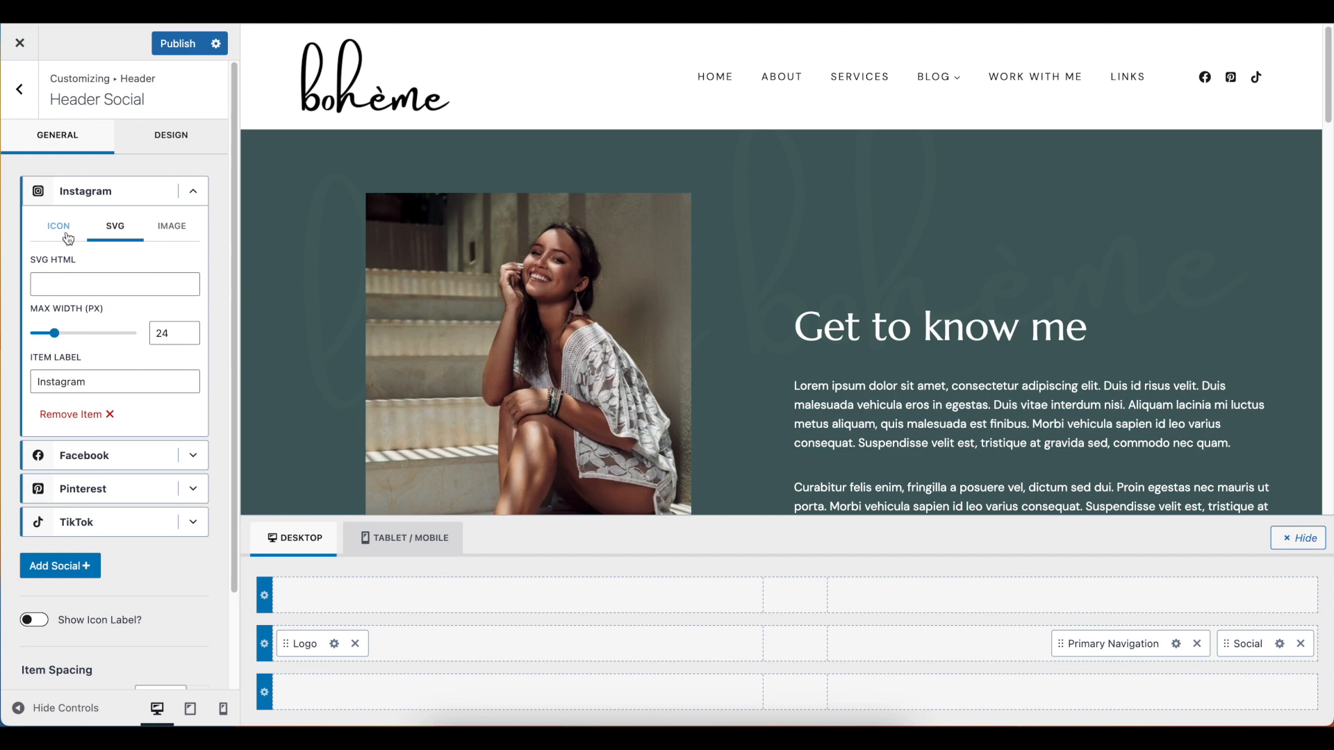
{"action": "left_click", "coordinate": [192, 228]}
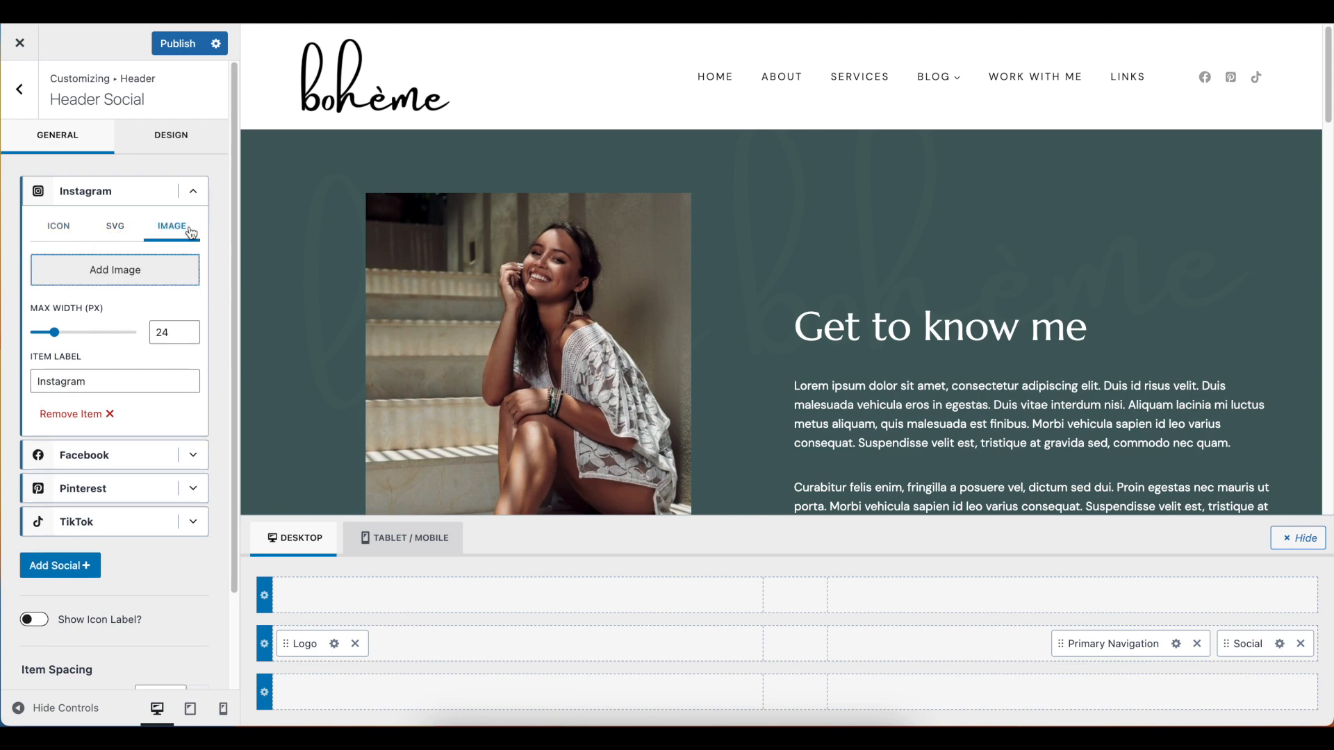
{"action": "left_click", "coordinate": [58, 226]}
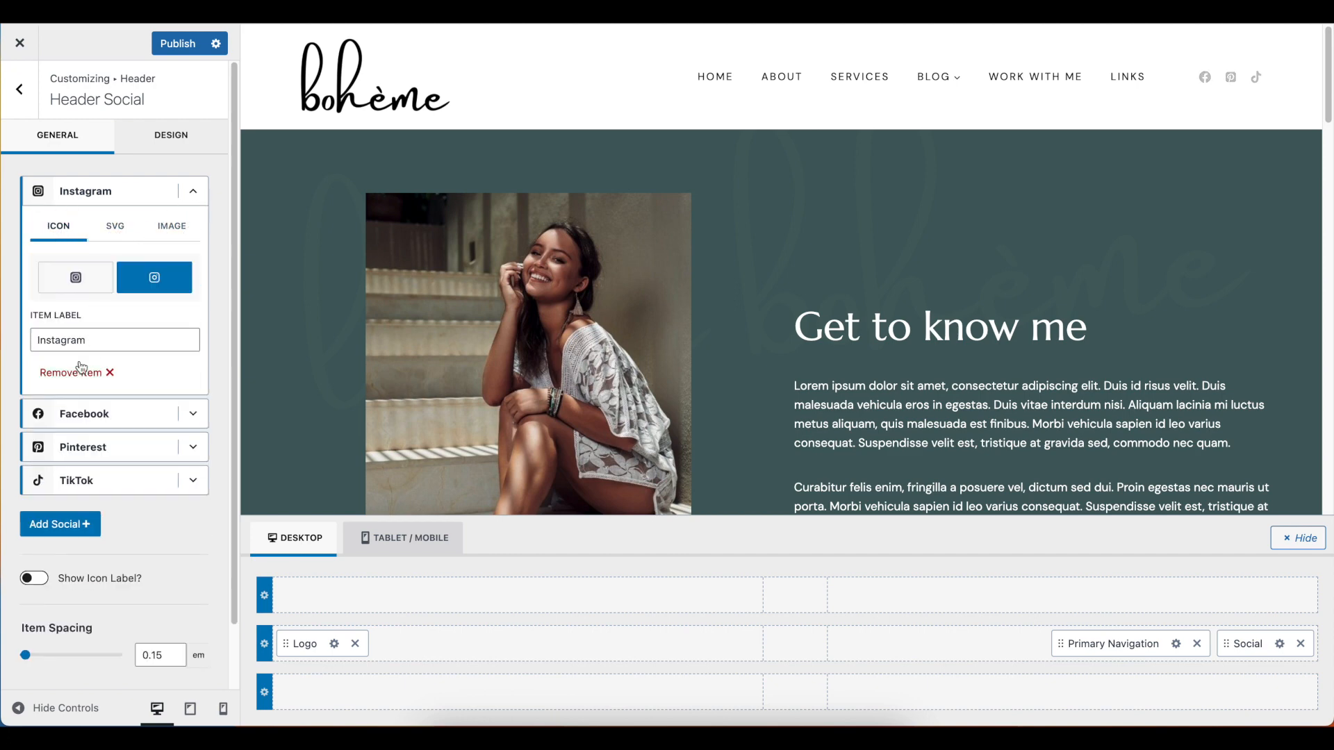
{"action": "left_click", "coordinate": [189, 196]}
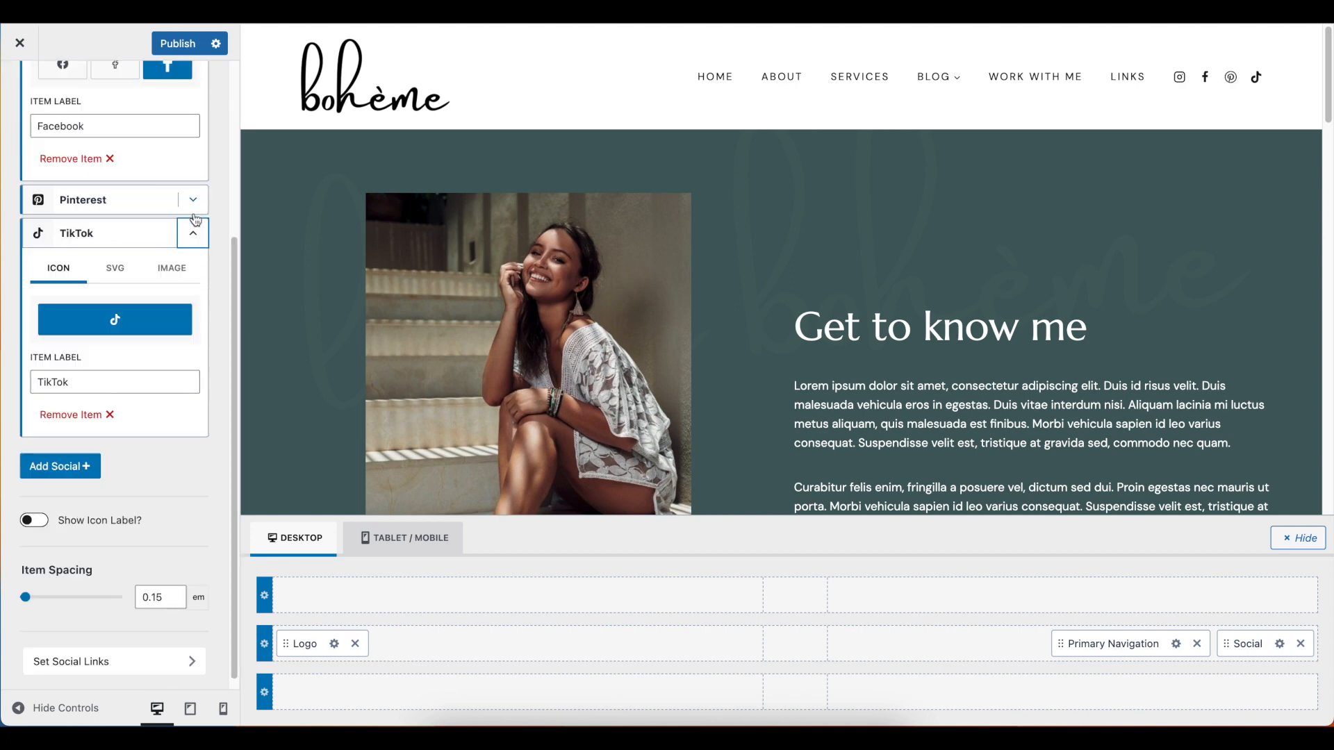
Change the header's Facebook icon to the solid plain "f" style and the Pinterest icon to its outlined circle style
{"action": "left_click", "coordinate": [195, 229]}
{"action": "scroll", "coordinate": [195, 228], "scroll_direction": "up", "scroll_amount": 2}
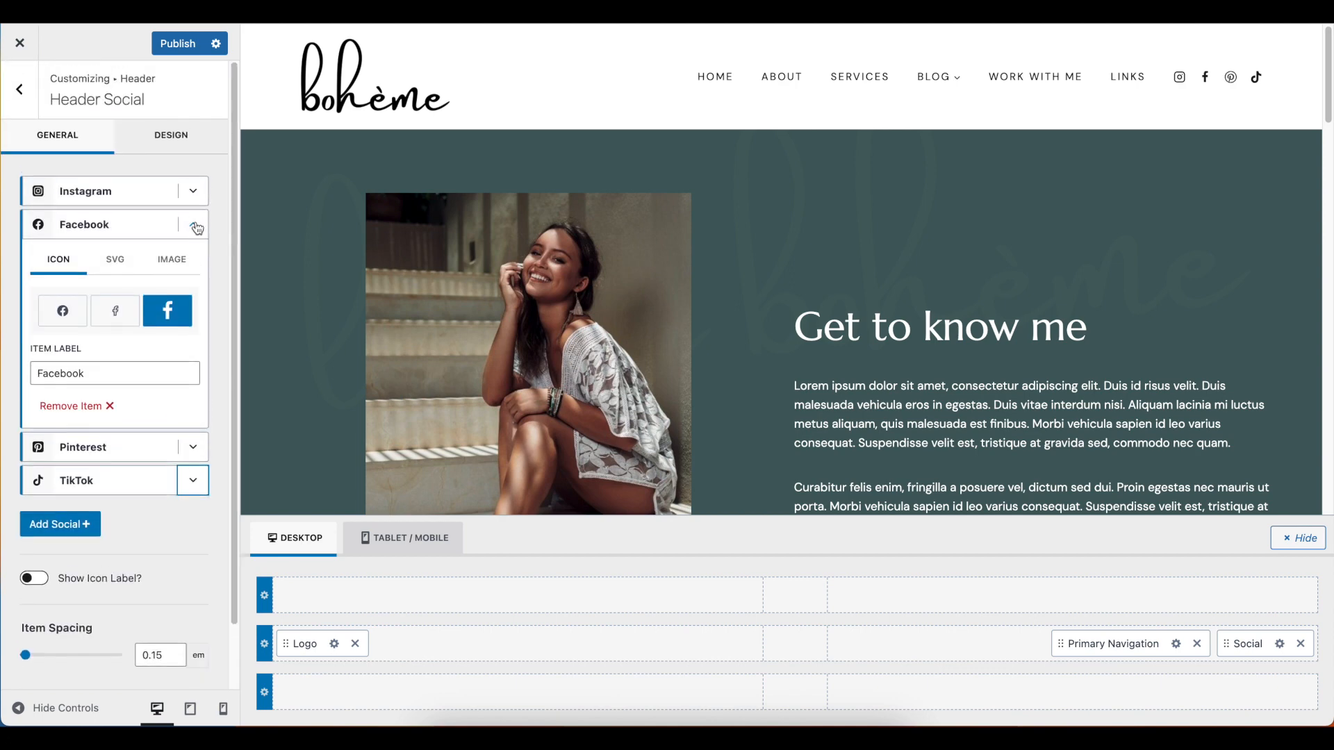
{"action": "left_click", "coordinate": [199, 231]}
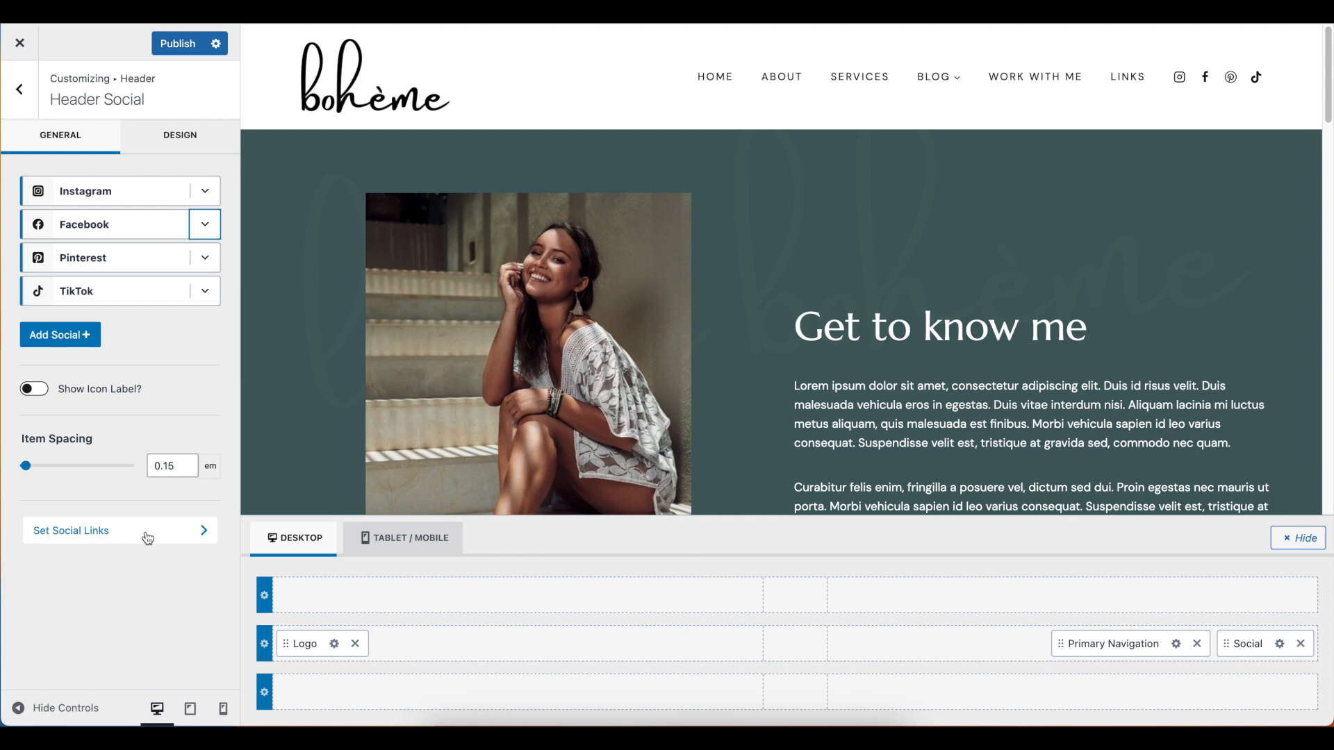
Examine the Social Links settings to see which networks, including Facebook, Instagram, Pinterest and TikTok, accept a profile URL
{"action": "left_click", "coordinate": [205, 538]}
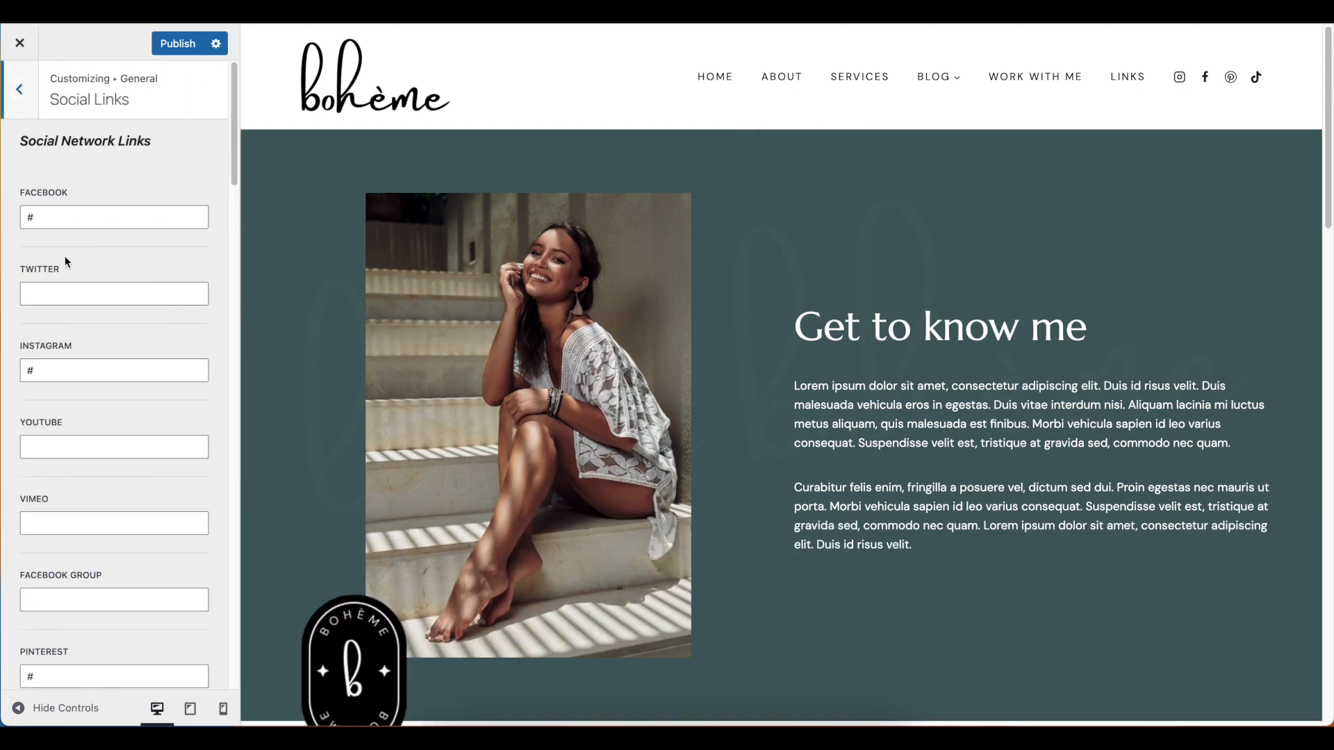
{"action": "left_click", "coordinate": [59, 220]}
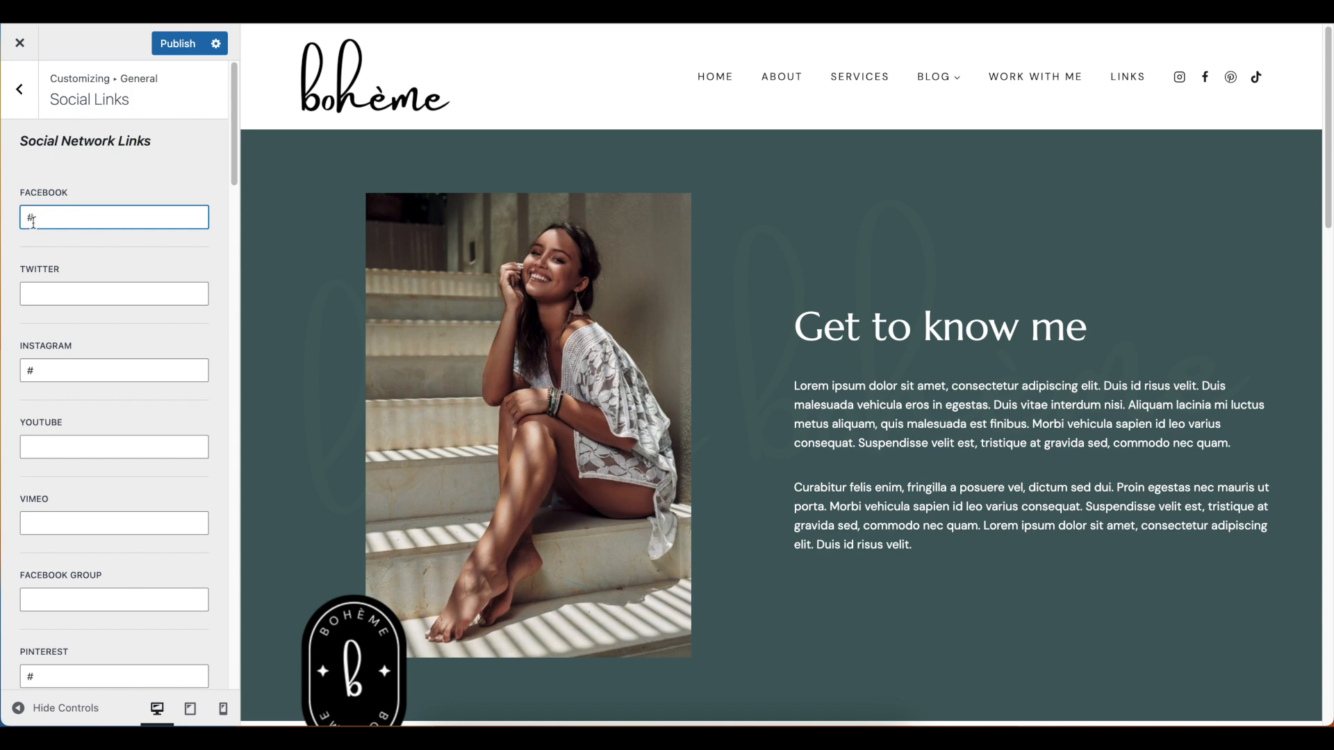
{"action": "scroll", "coordinate": [84, 429], "scroll_direction": "down", "scroll_amount": 7}
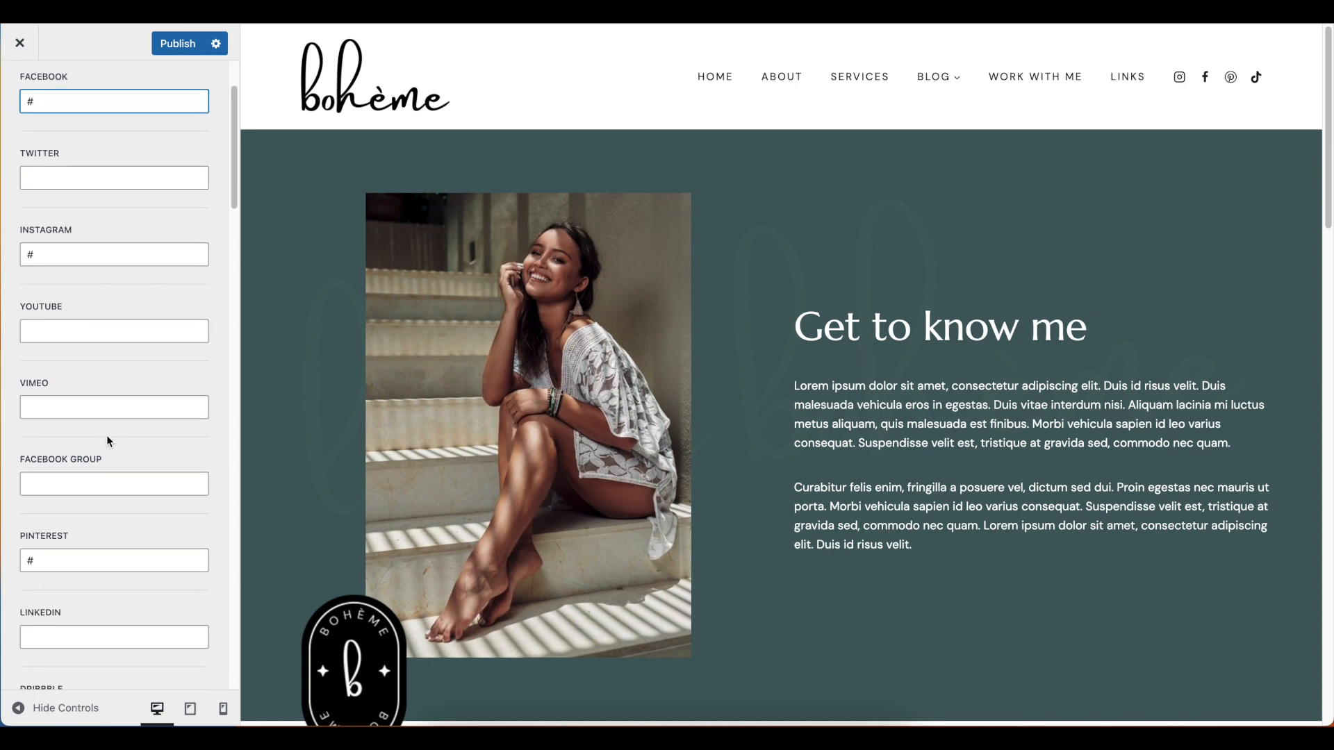
{"action": "scroll", "coordinate": [107, 434], "scroll_direction": "down", "scroll_amount": 7}
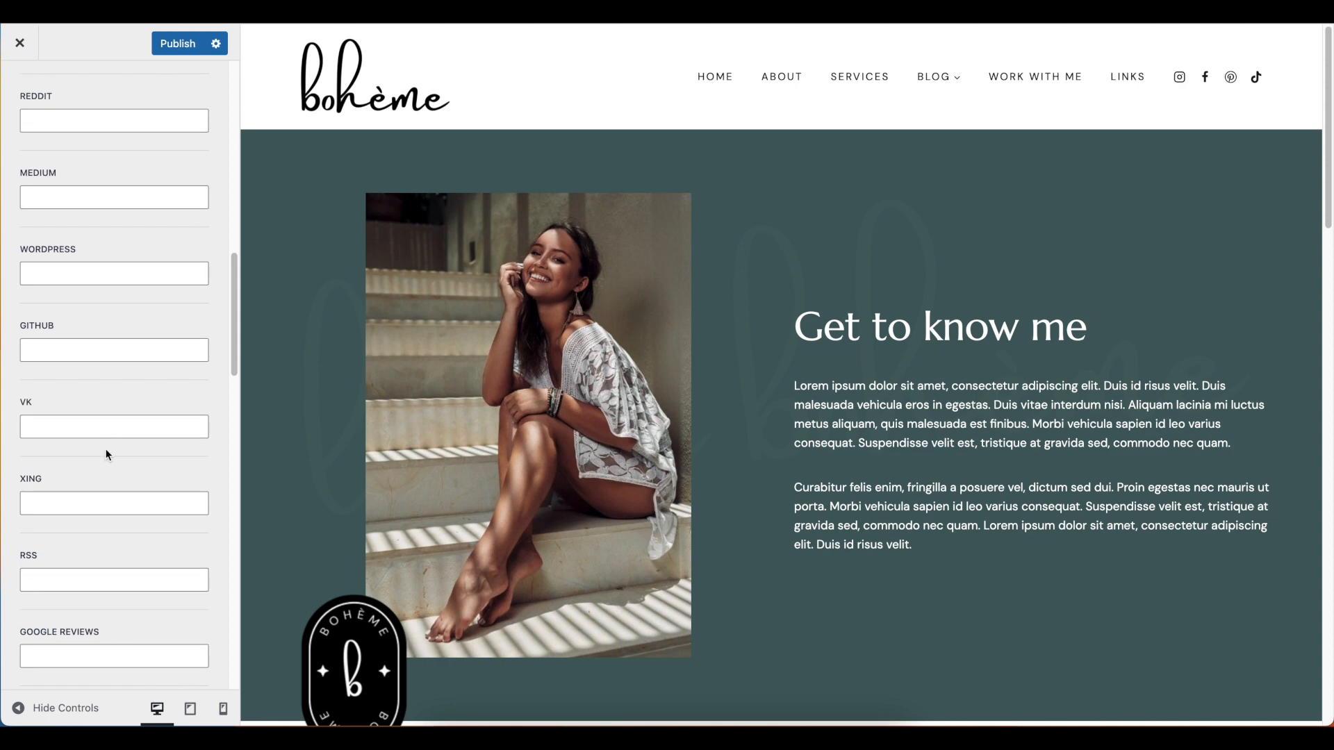
{"action": "scroll", "coordinate": [54, 247], "scroll_direction": "down", "scroll_amount": 15}
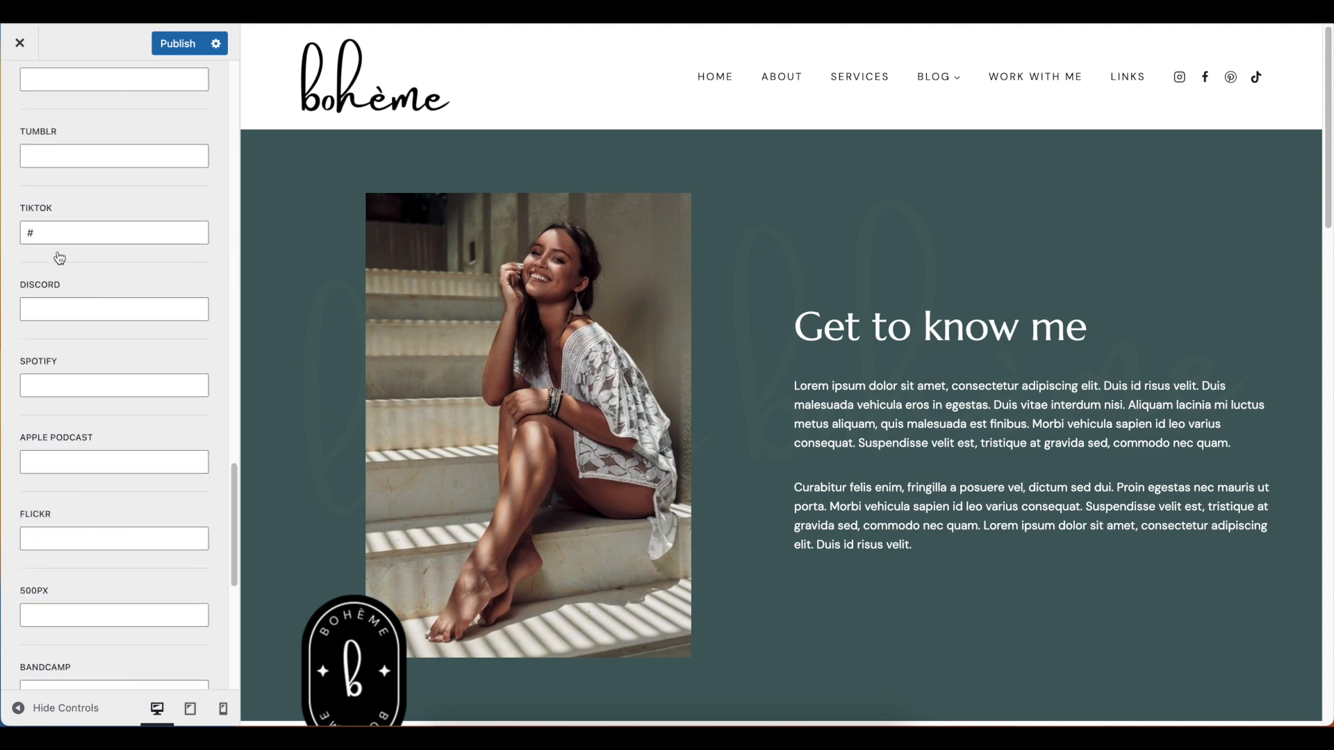
{"action": "scroll", "coordinate": [63, 259], "scroll_direction": "up", "scroll_amount": 20}
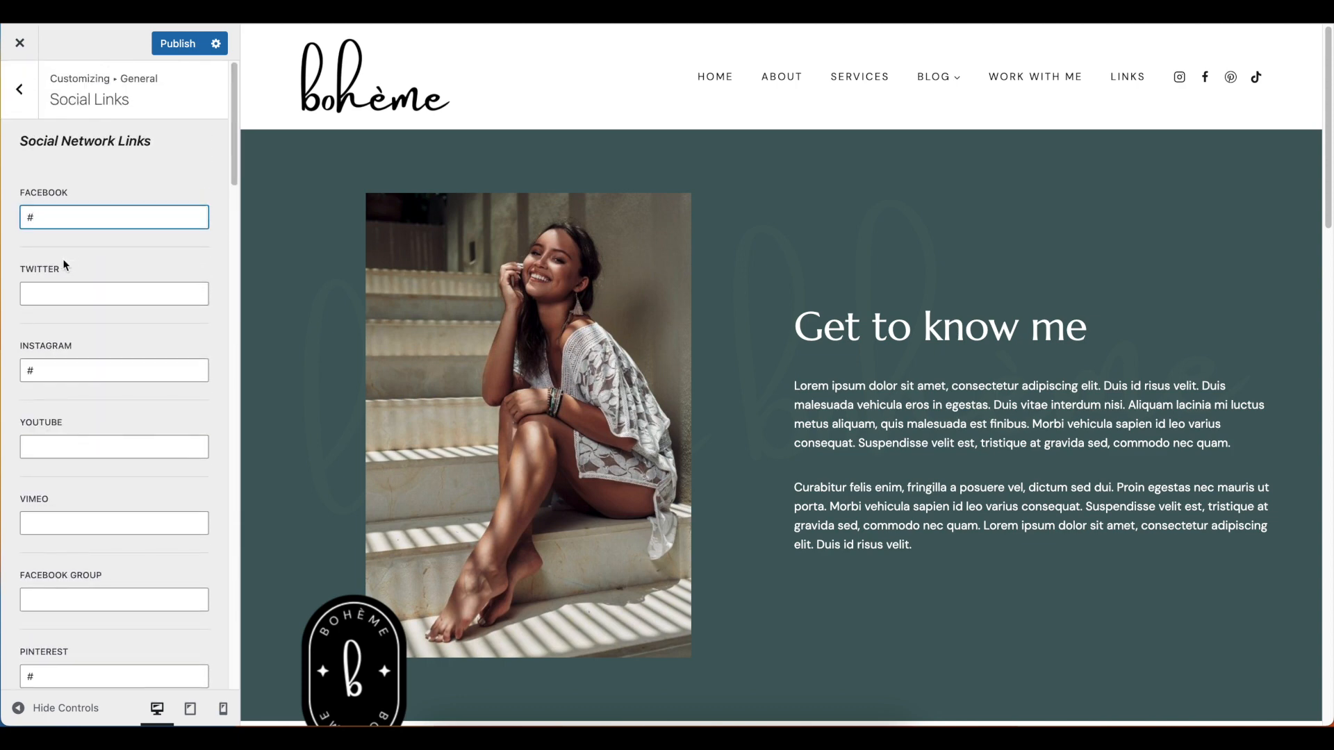
Leave the Social Links settings and close the Customizer, discarding the unpublished changes
{"action": "left_click", "coordinate": [19, 91]}
{"action": "left_click", "coordinate": [18, 94]}
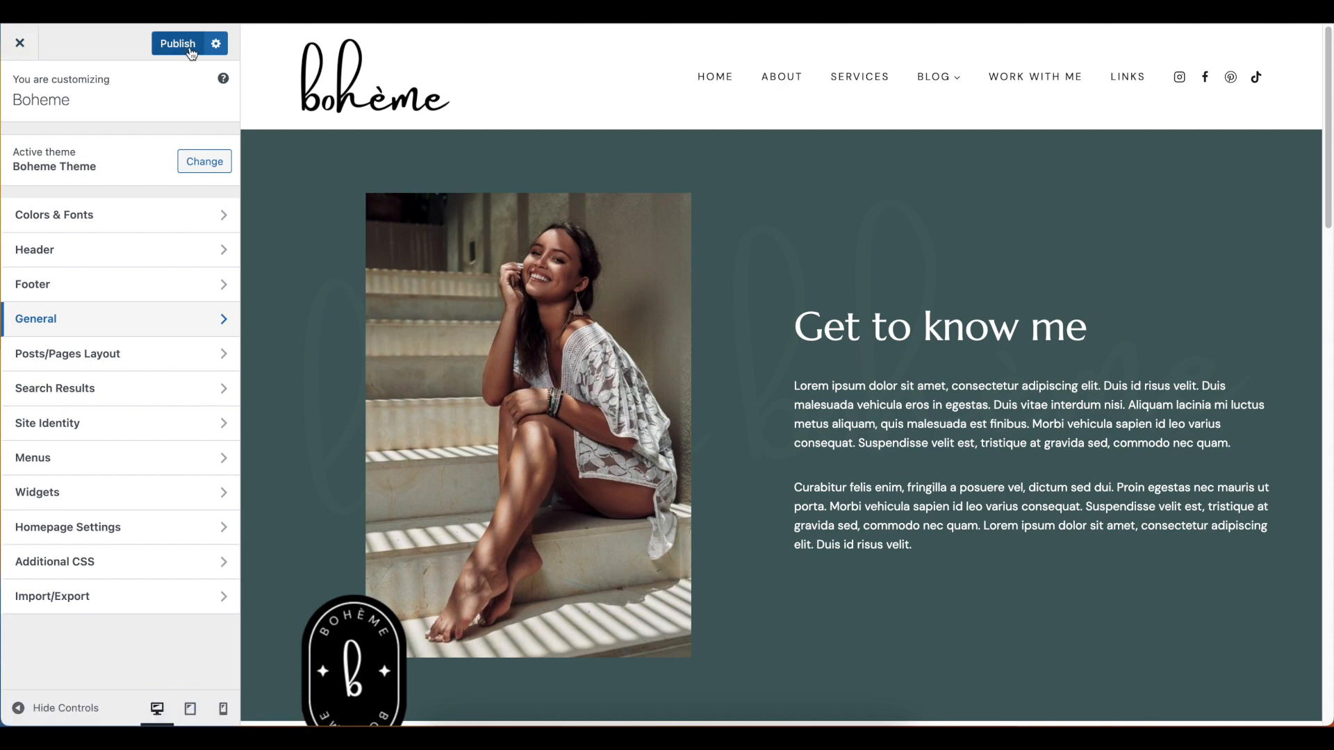
{"action": "left_click", "coordinate": [19, 43]}
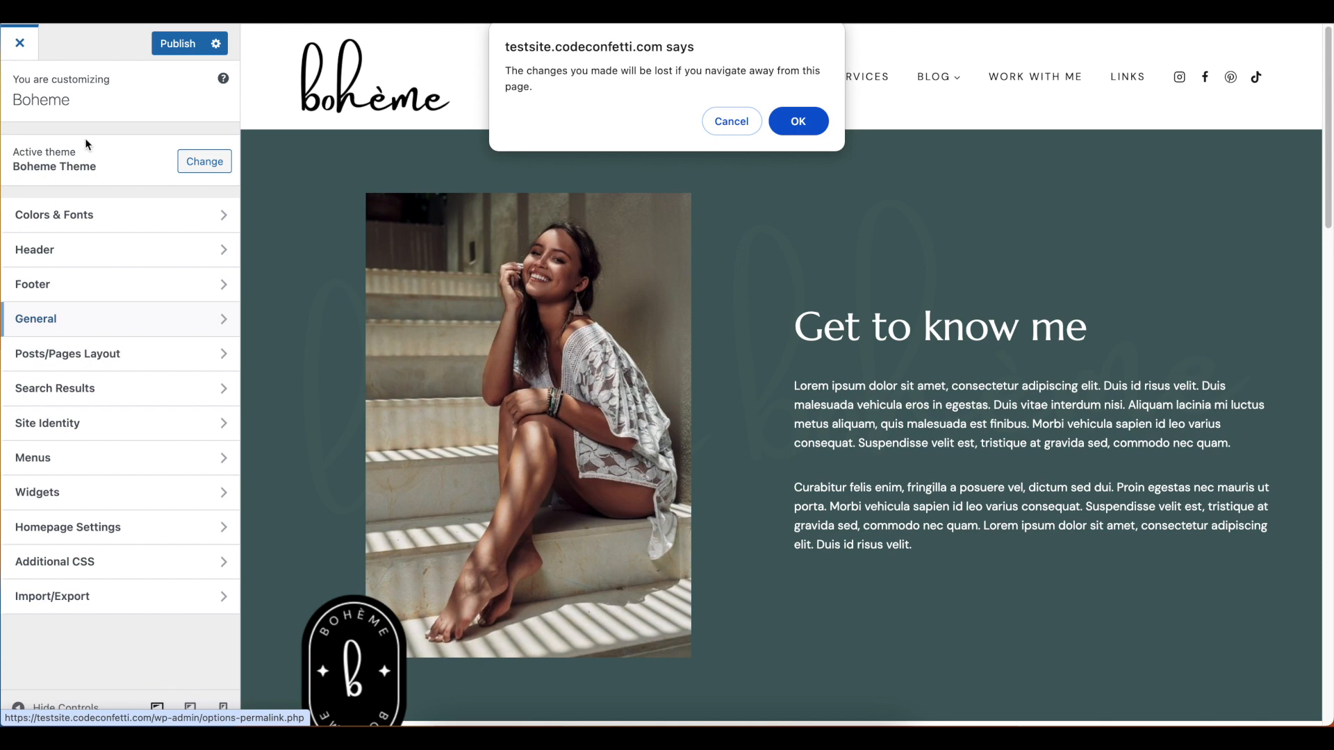
{"action": "left_click", "coordinate": [815, 128]}
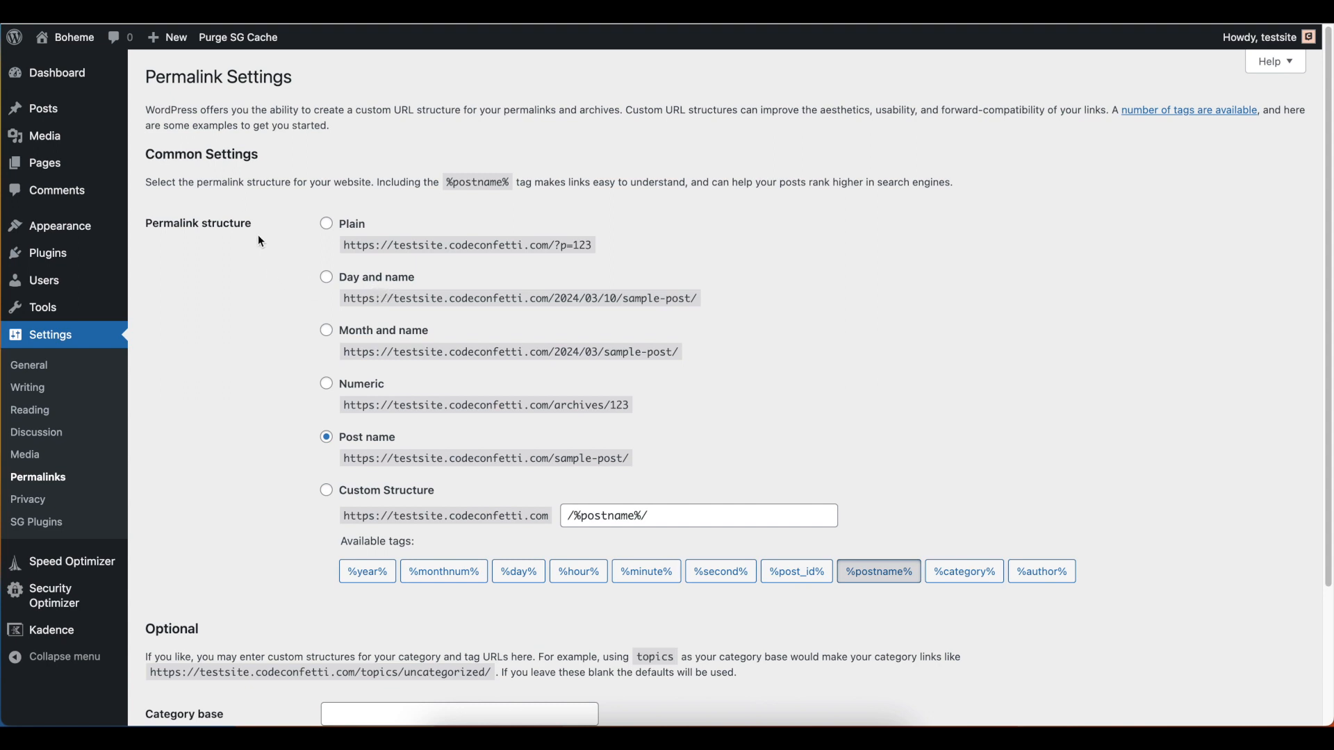
Open the site's Menus screen and review the item structure of the Main Menu
{"action": "mouse_move", "coordinate": [73, 113]}
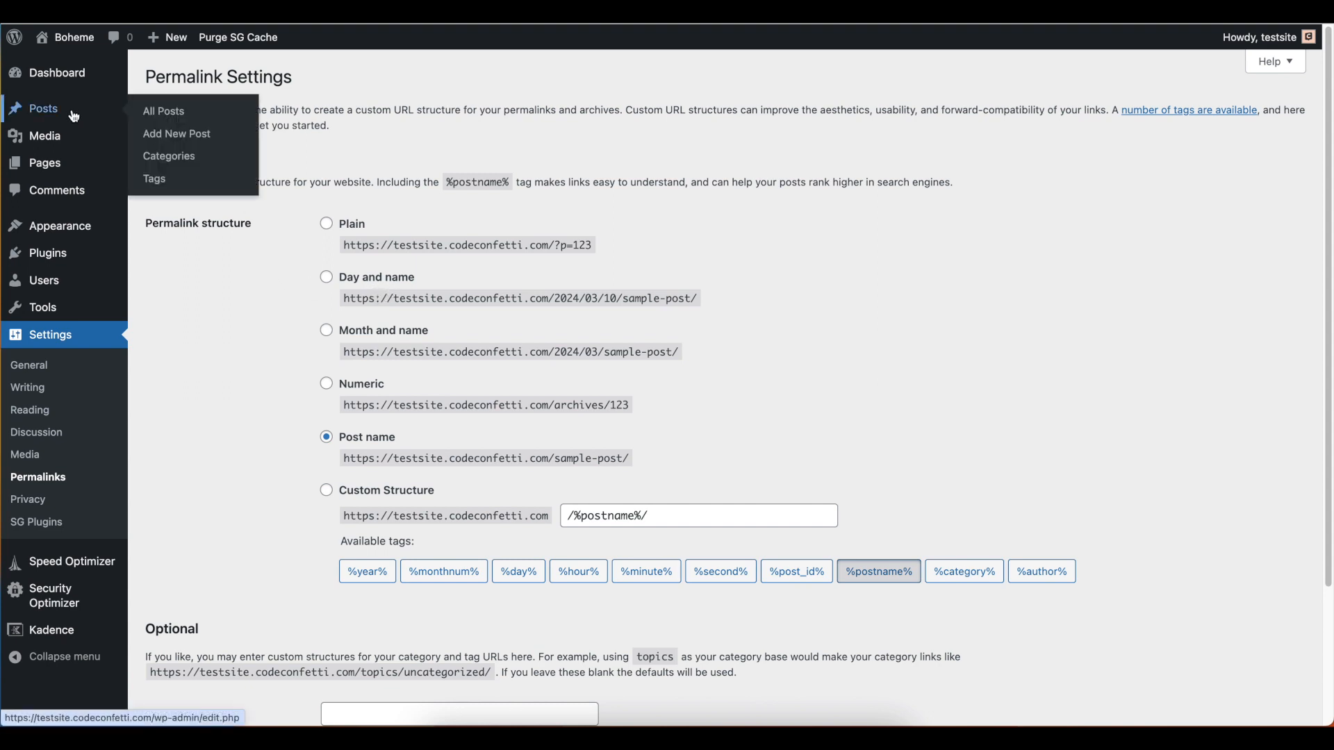
{"action": "mouse_move", "coordinate": [68, 227]}
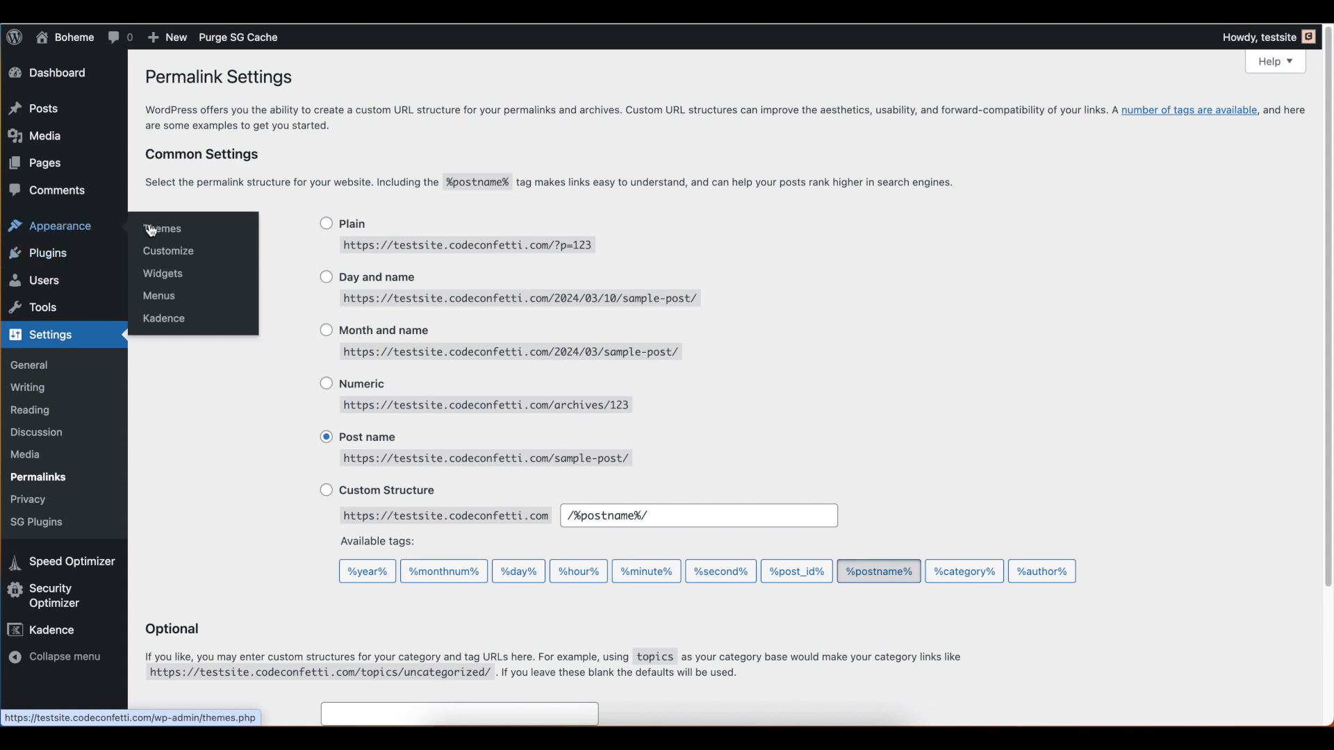
{"action": "left_click", "coordinate": [170, 303]}
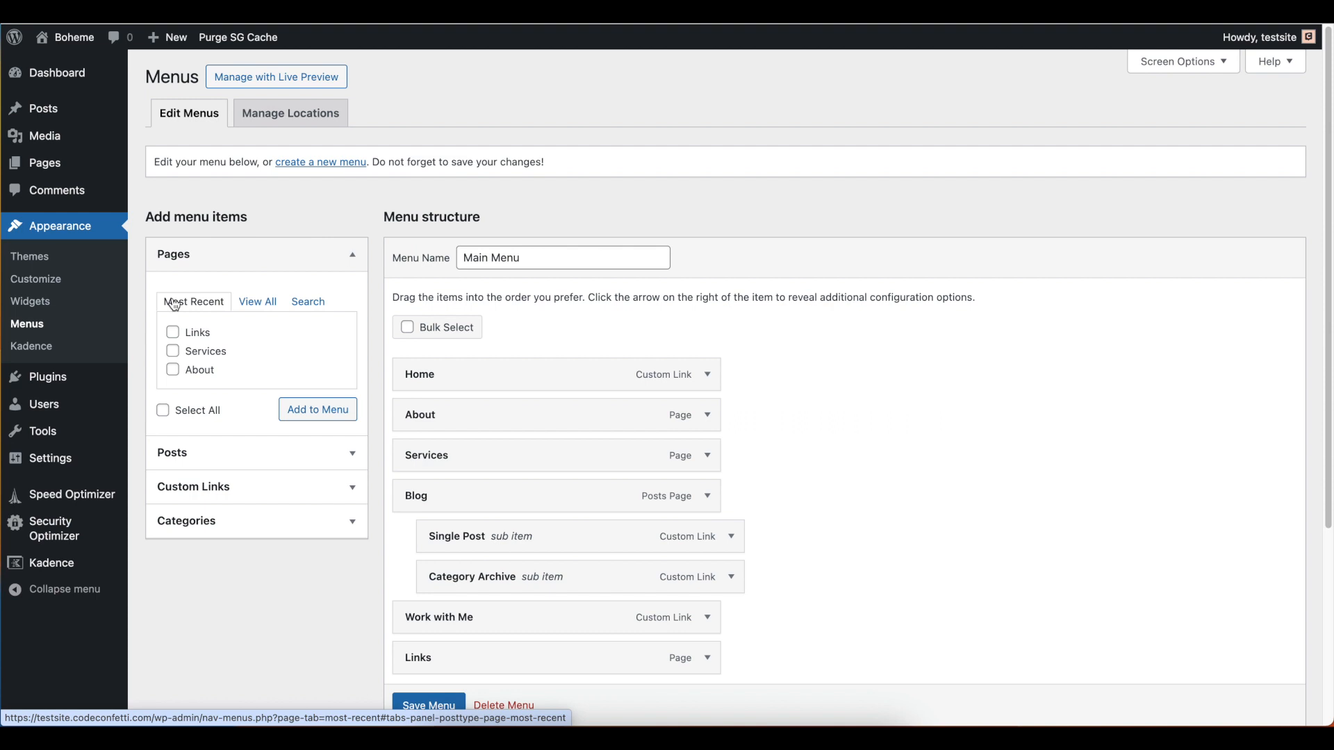
{"action": "scroll", "coordinate": [701, 369], "scroll_direction": "down", "scroll_amount": 1}
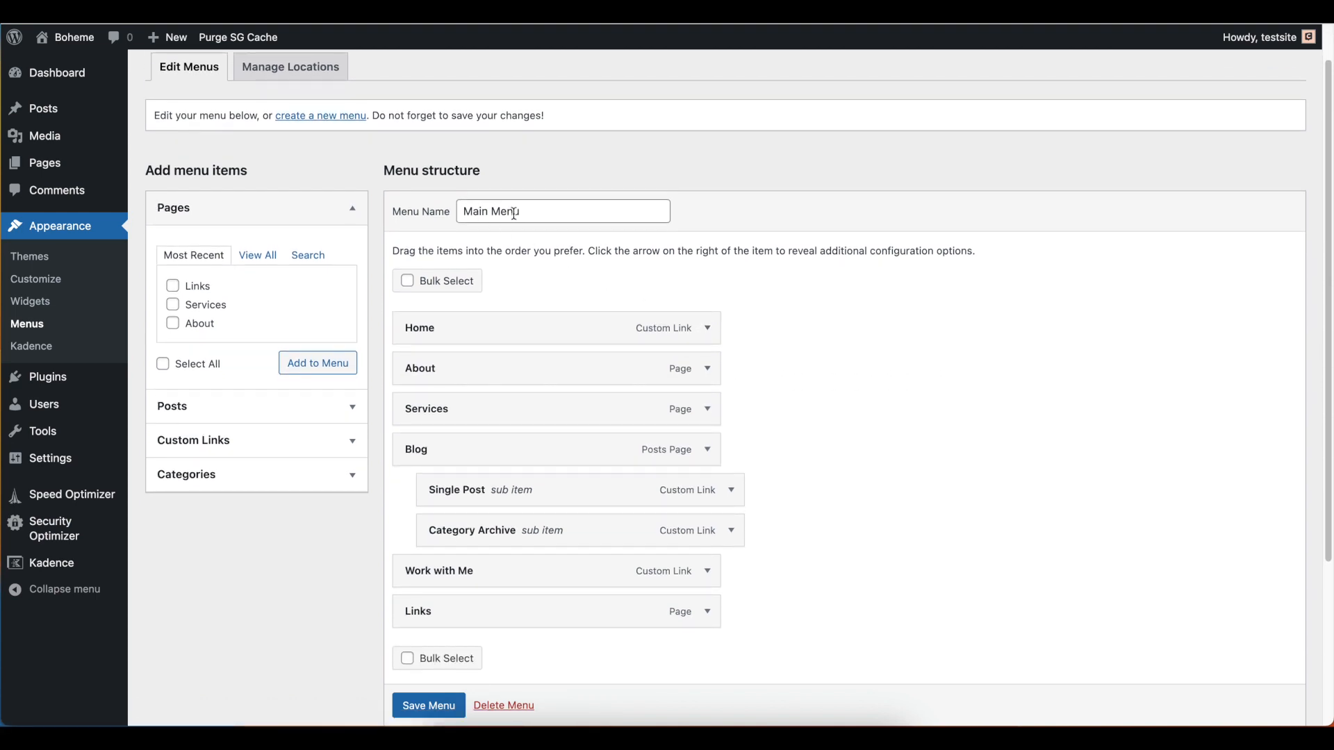
Review the Main Menu's items down to its auto-add and display location settings
{"action": "scroll", "coordinate": [556, 212], "scroll_direction": "down", "scroll_amount": 1}
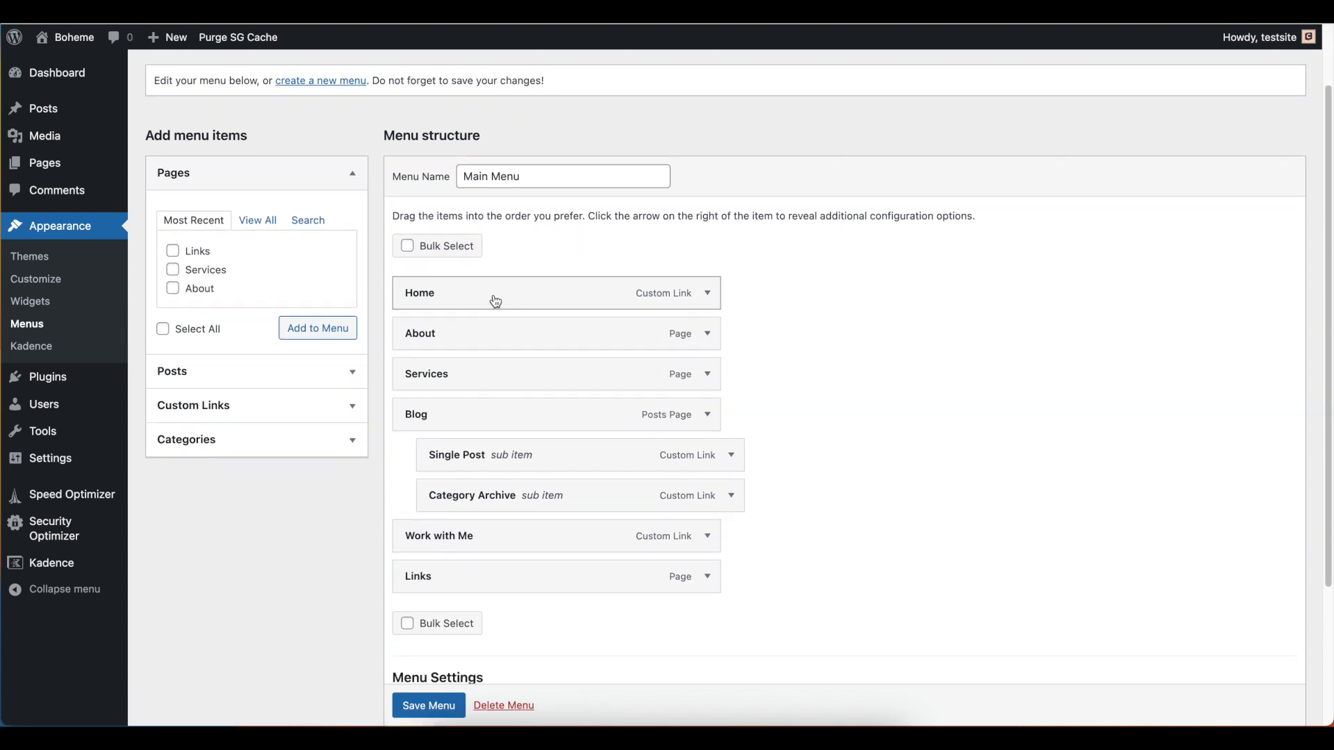
{"action": "scroll", "coordinate": [494, 301], "scroll_direction": "down", "scroll_amount": 1}
{"action": "scroll", "coordinate": [496, 302], "scroll_direction": "down", "scroll_amount": 1}
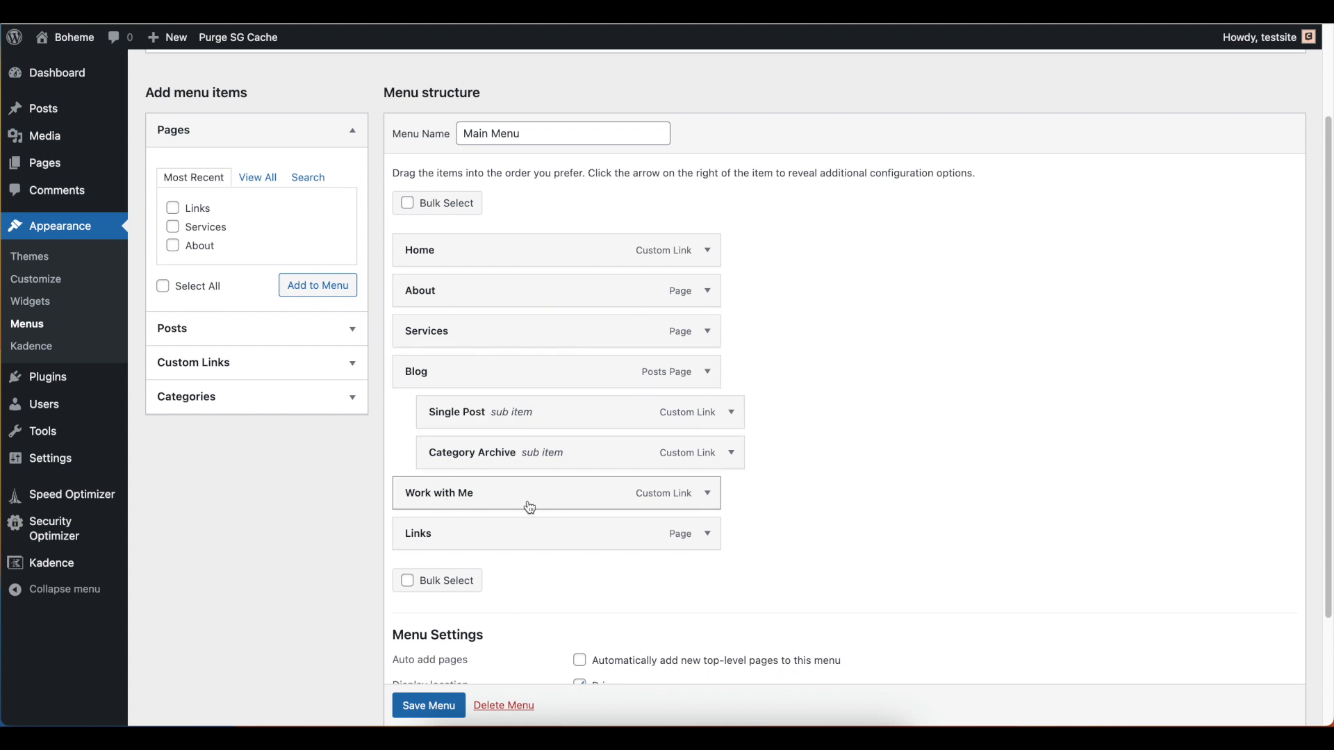
{"action": "scroll", "coordinate": [712, 472], "scroll_direction": "down", "scroll_amount": 2}
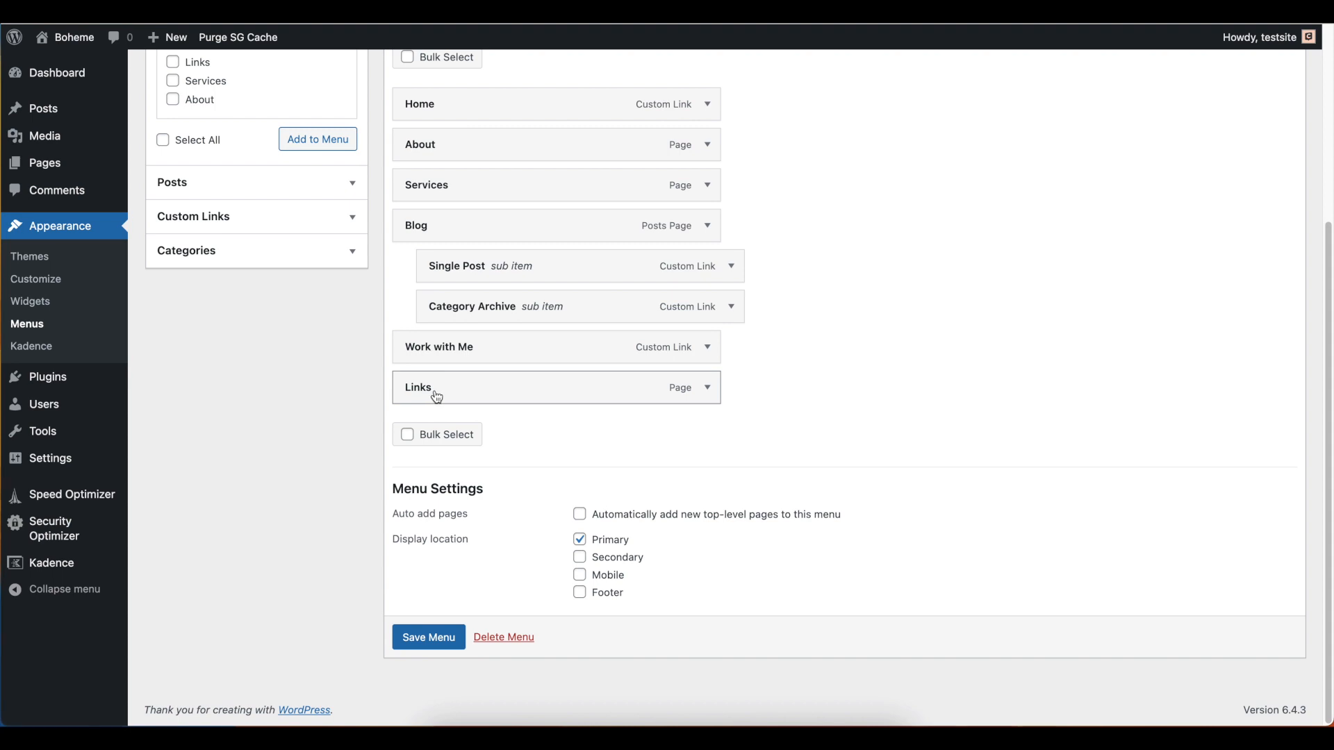
Open the live site in a new browser tab, view its Links page, and return to the menu editor
{"action": "mouse_move", "coordinate": [64, 37]}
{"action": "right_click", "coordinate": [62, 65]}
{"action": "left_click", "coordinate": [89, 74]}
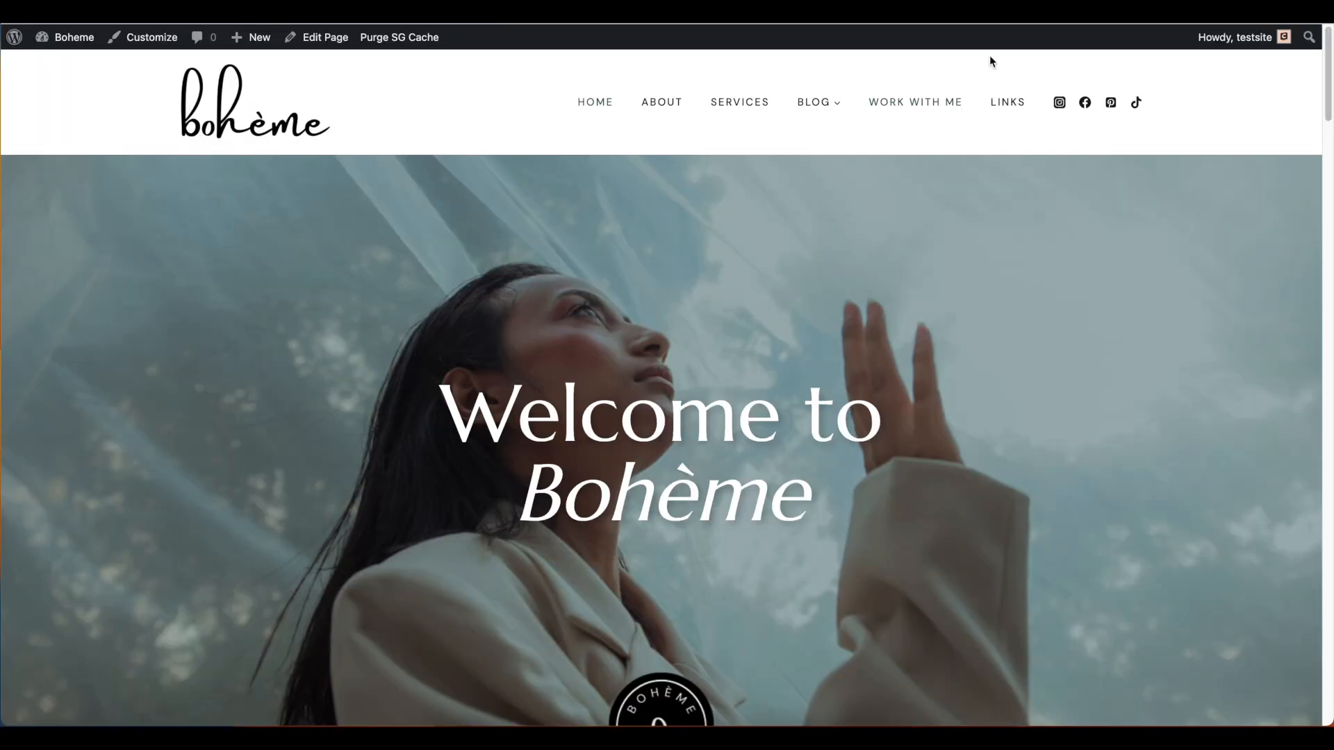
{"action": "left_click", "coordinate": [1008, 102]}
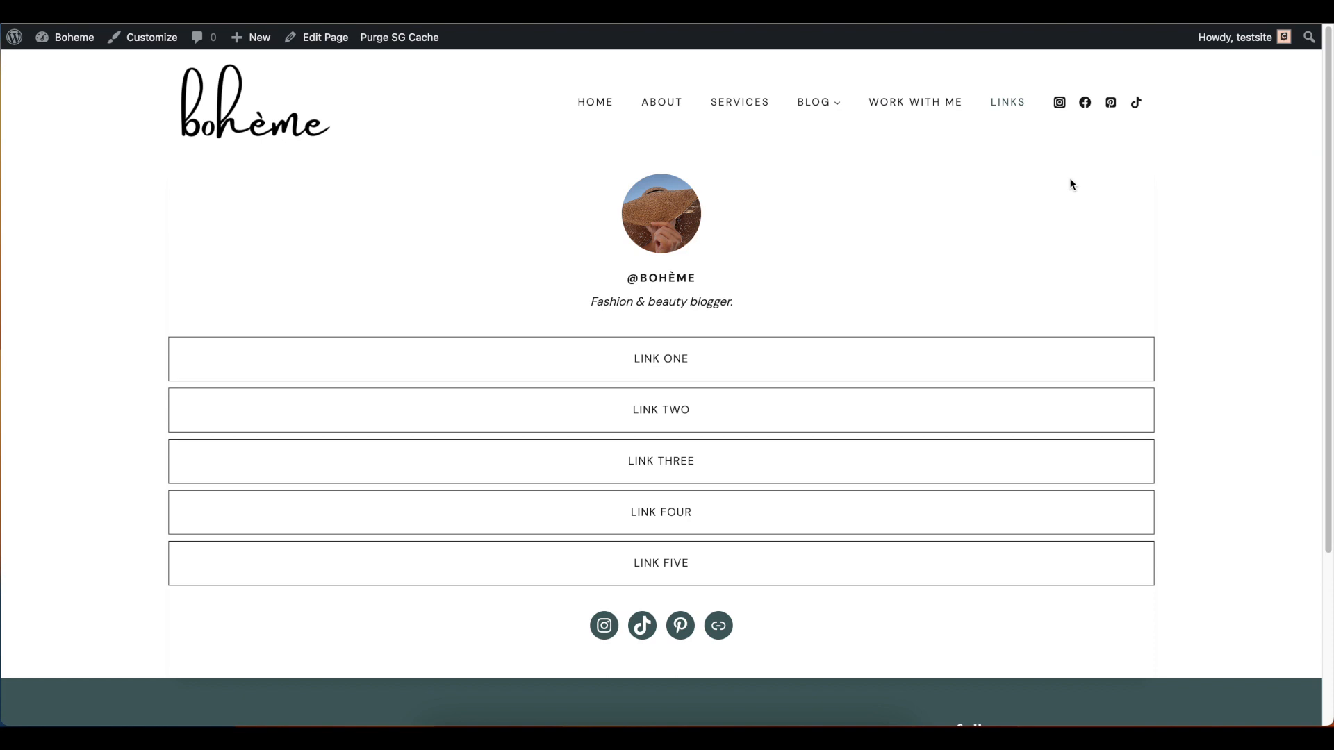
{"action": "left_click", "coordinate": [313, 39]}
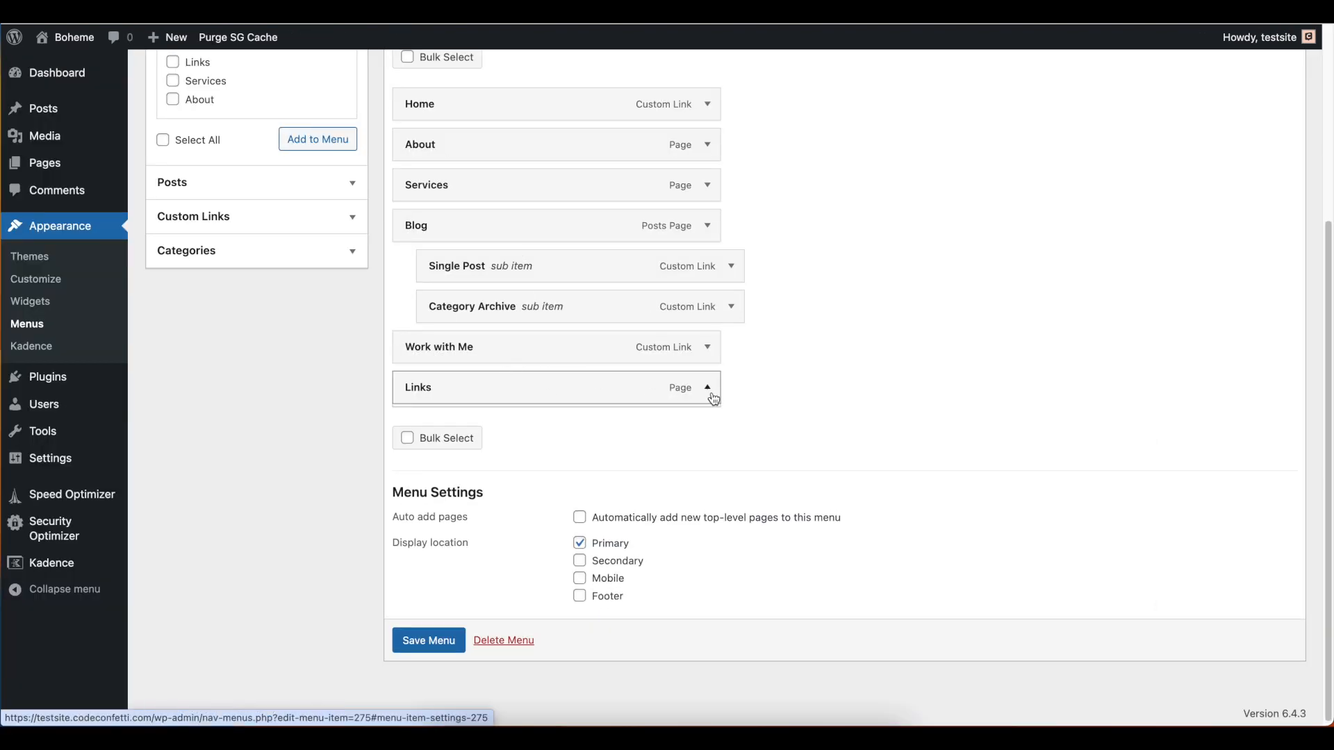
Remove the Links page item from the Main Menu and save the menu
{"action": "left_click", "coordinate": [707, 389]}
{"action": "left_click", "coordinate": [421, 534]}
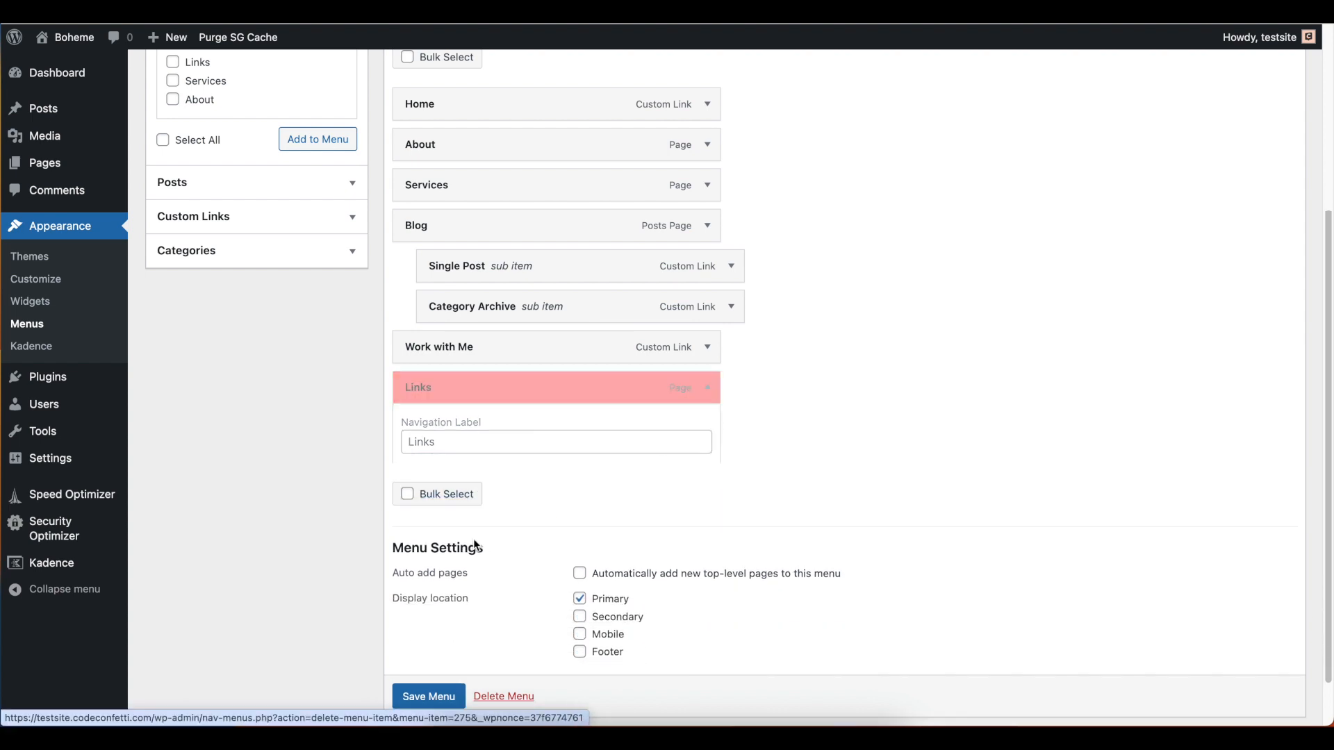
{"action": "left_click", "coordinate": [431, 635]}
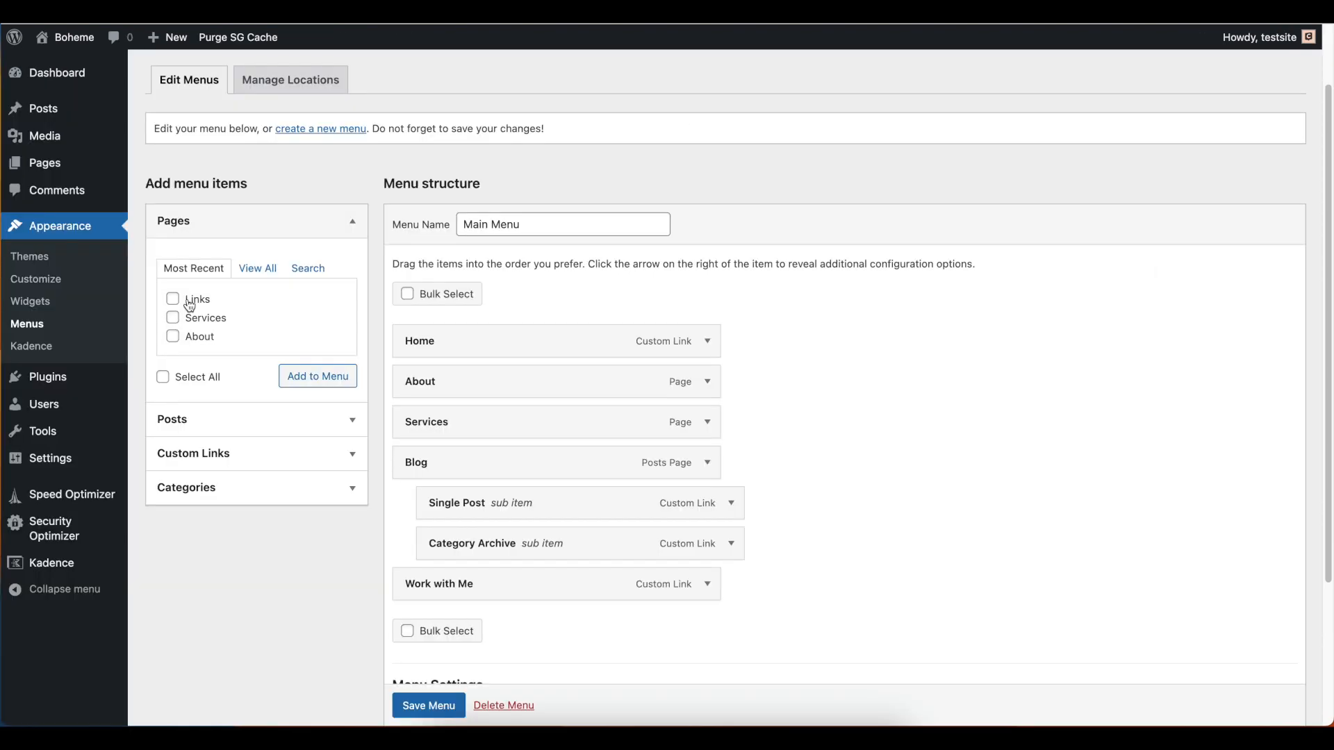
Add the Links page from the full page list back to the Main Menu, placed after Work with Me
{"action": "left_click", "coordinate": [258, 269]}
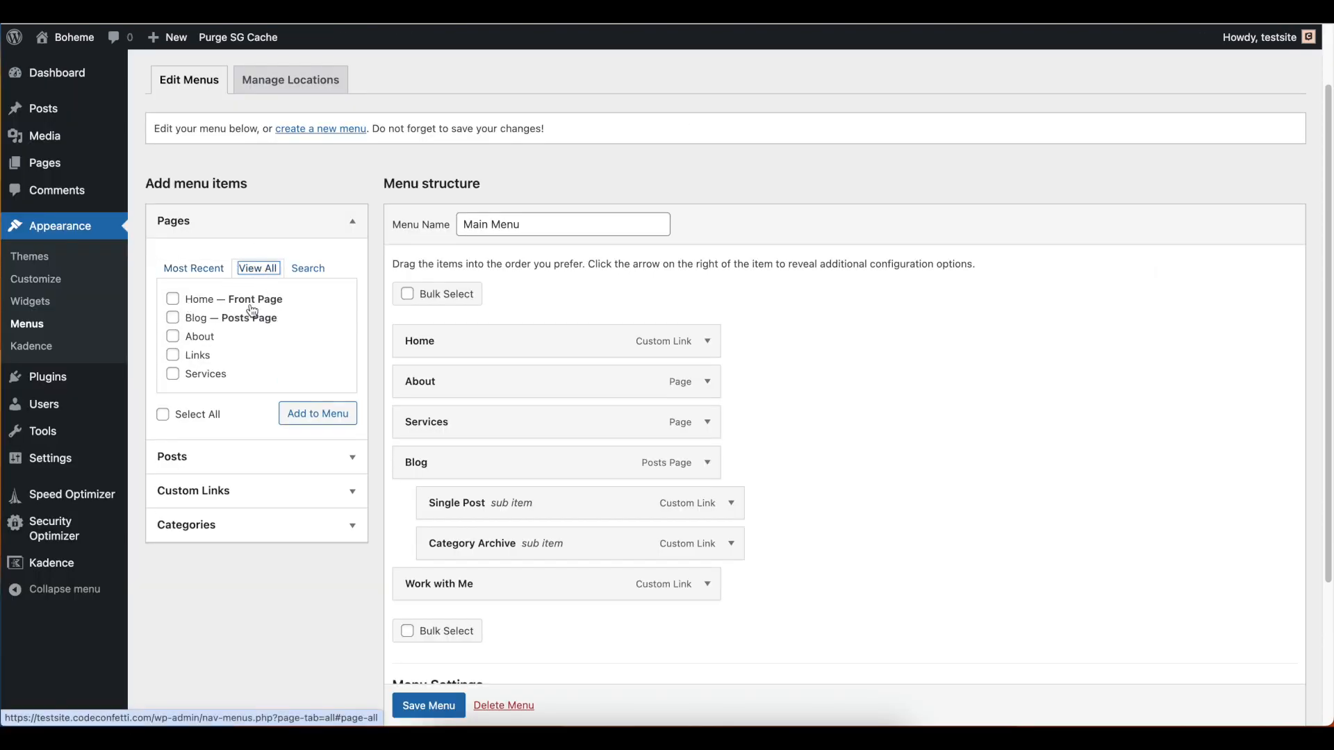
{"action": "left_click", "coordinate": [173, 356]}
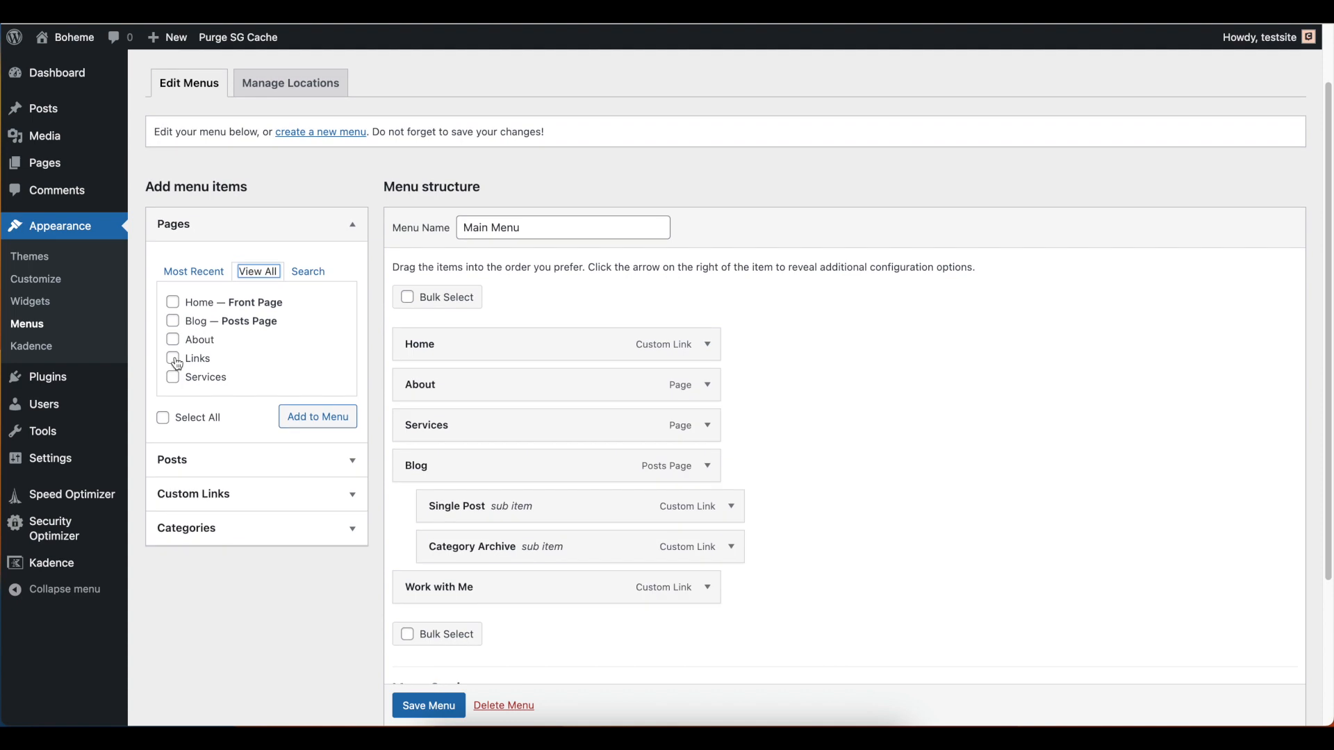
{"action": "left_click", "coordinate": [310, 420]}
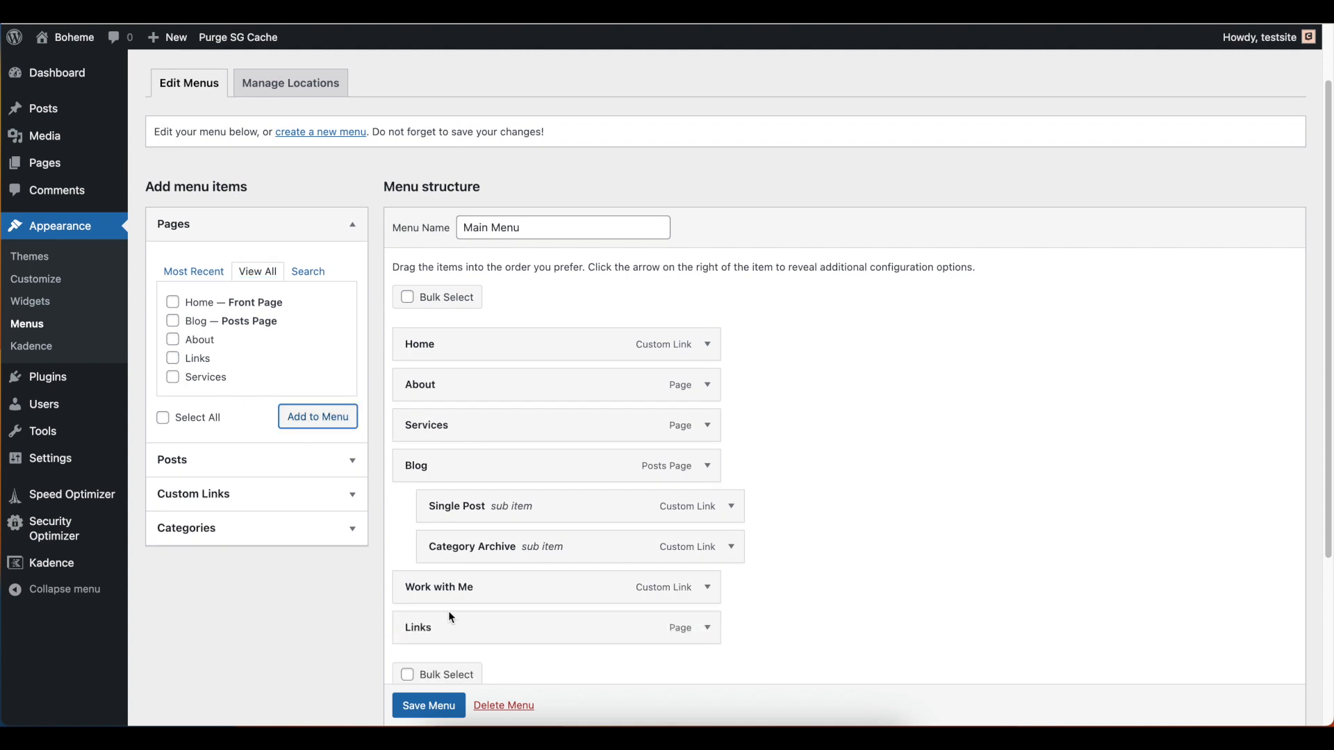
{"action": "left_click_drag", "start_coordinate": [448, 637], "coordinate": [587, 616]}
{"action": "scroll", "coordinate": [209, 375], "scroll_direction": "down", "scroll_amount": 1}
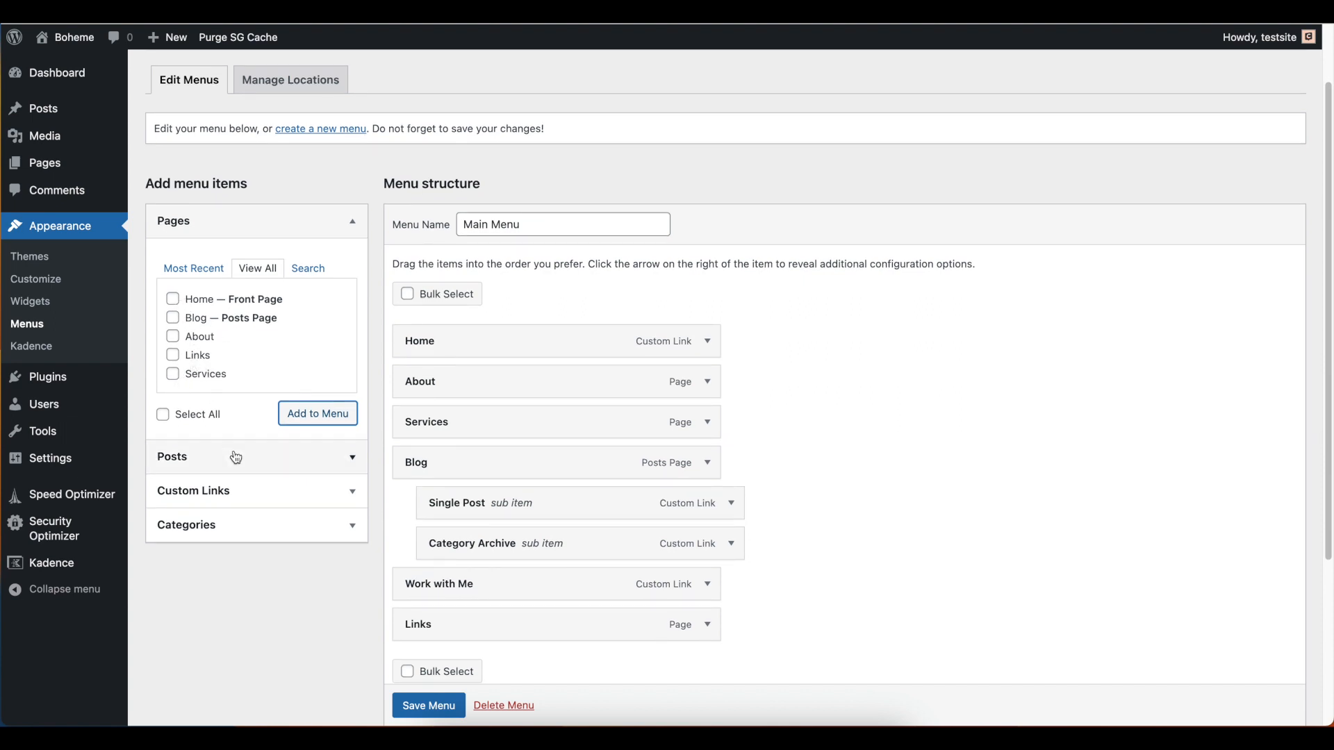
Add a custom link with the text "My Course" and the URL "#" to the Main Menu
{"action": "scroll", "coordinate": [271, 452], "scroll_direction": "down", "scroll_amount": 3}
{"action": "left_click", "coordinate": [321, 347]}
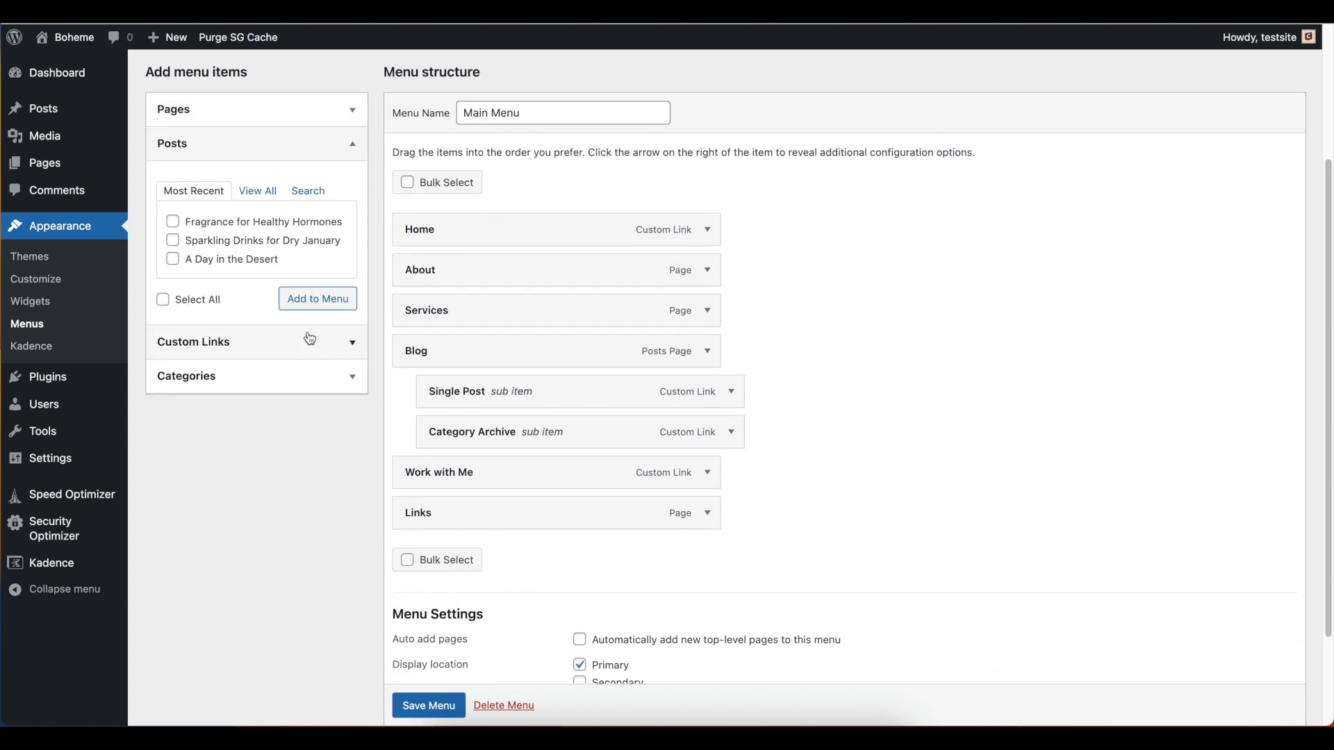
{"action": "scroll", "coordinate": [208, 313], "scroll_direction": "up", "scroll_amount": 4}
{"action": "left_click", "coordinate": [250, 390]}
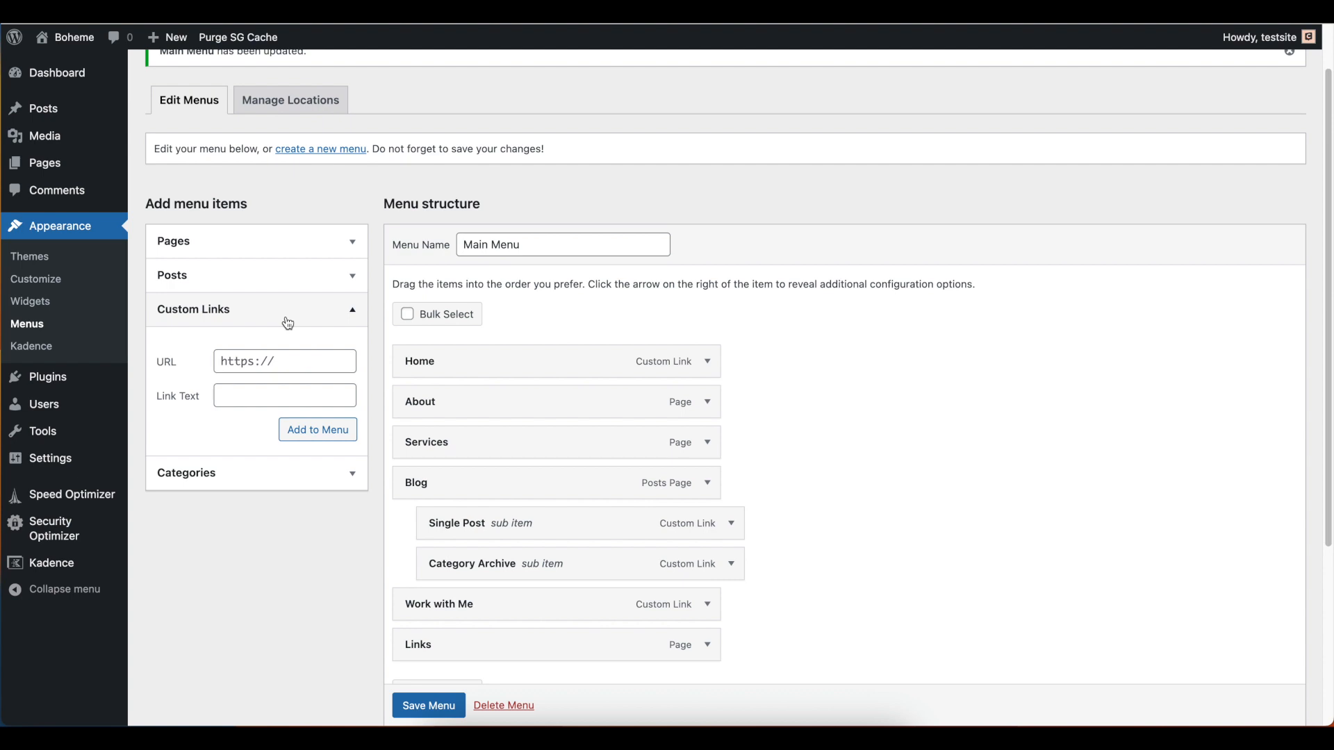
{"action": "left_click", "coordinate": [285, 360]}
{"action": "left_click", "coordinate": [230, 396]}
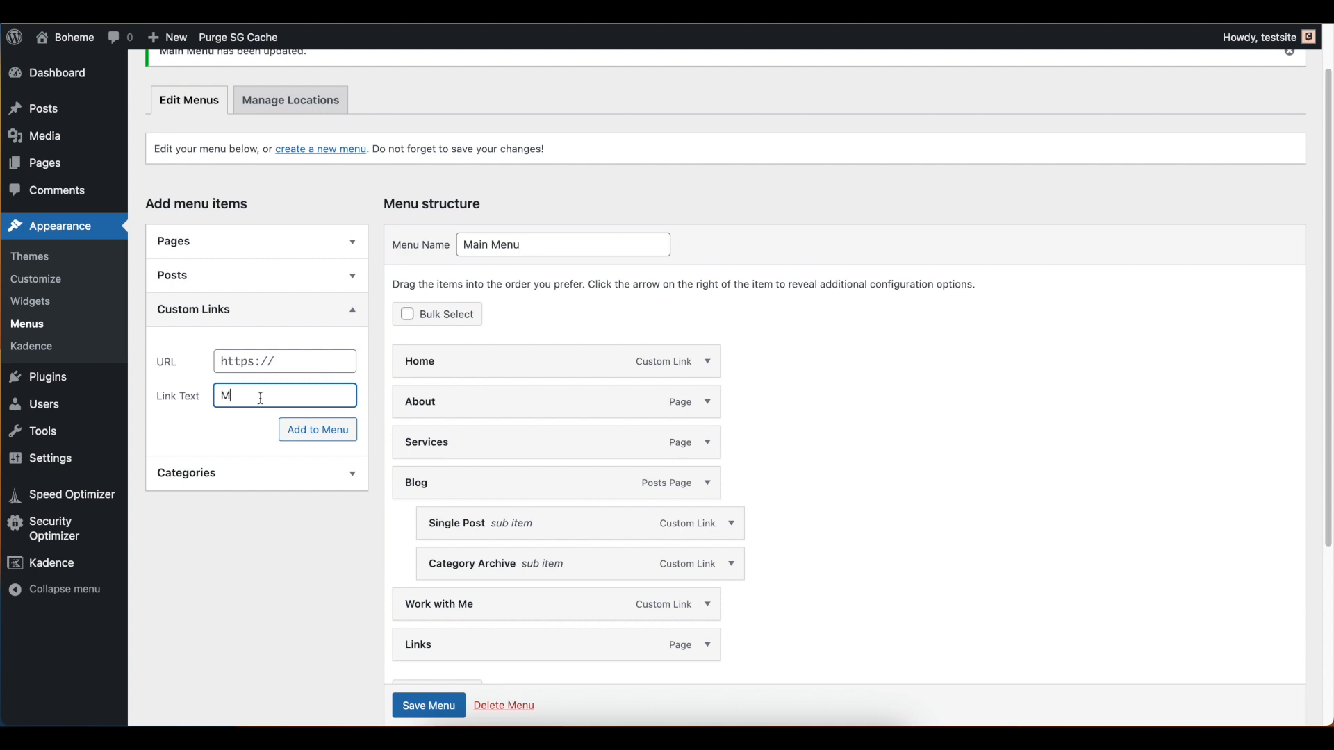
{"action": "triple_click", "coordinate": [295, 358]}
{"action": "type", "text": "#"}
{"action": "left_click", "coordinate": [327, 427]}
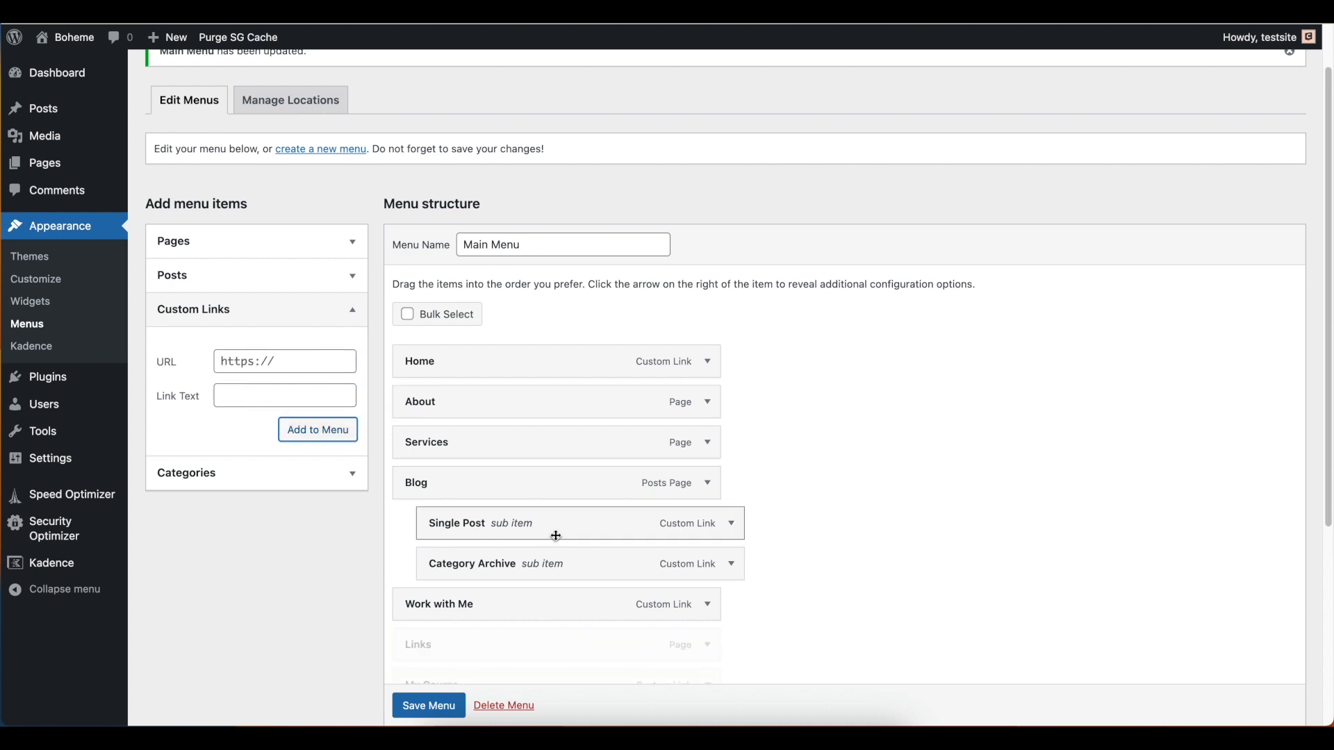
Inspect the URL, navigation label and move options of the My Course menu item
{"action": "scroll", "coordinate": [526, 621], "scroll_direction": "down", "scroll_amount": 1}
{"action": "scroll", "coordinate": [526, 624], "scroll_direction": "down", "scroll_amount": 3}
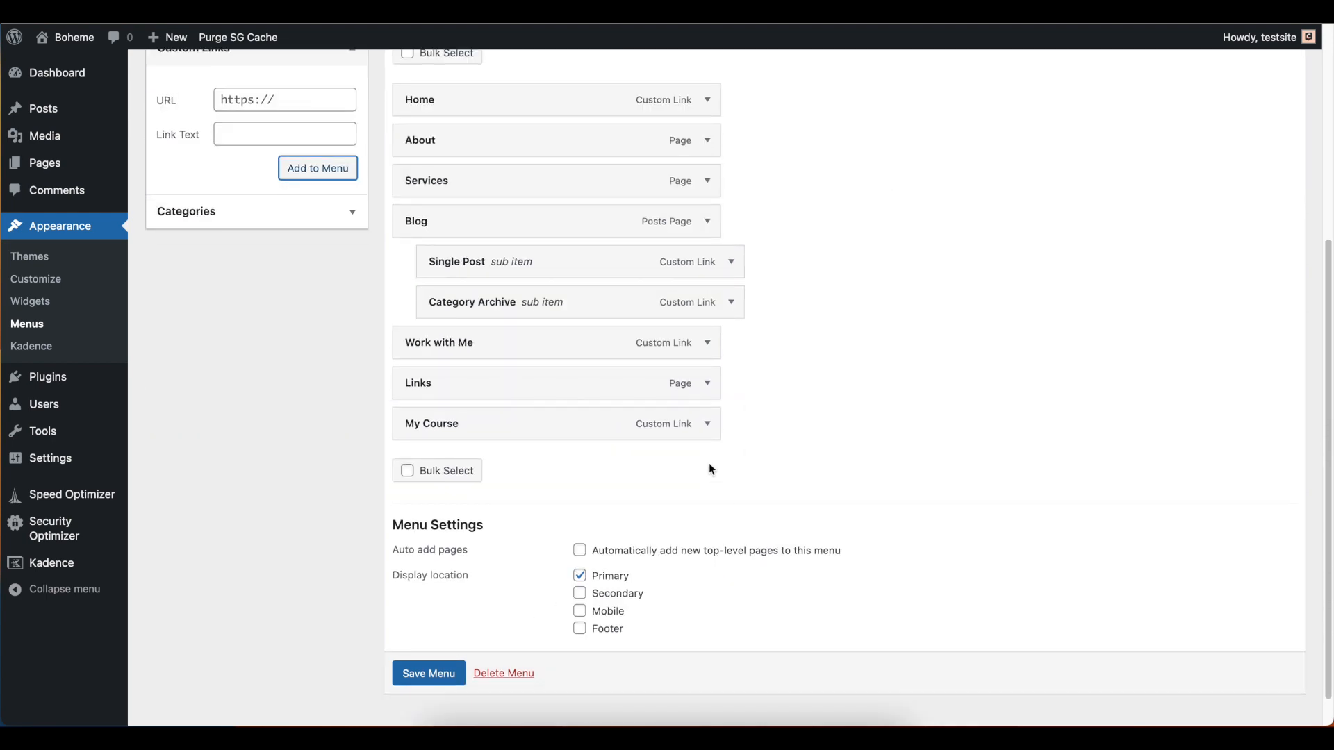
{"action": "left_click", "coordinate": [712, 426]}
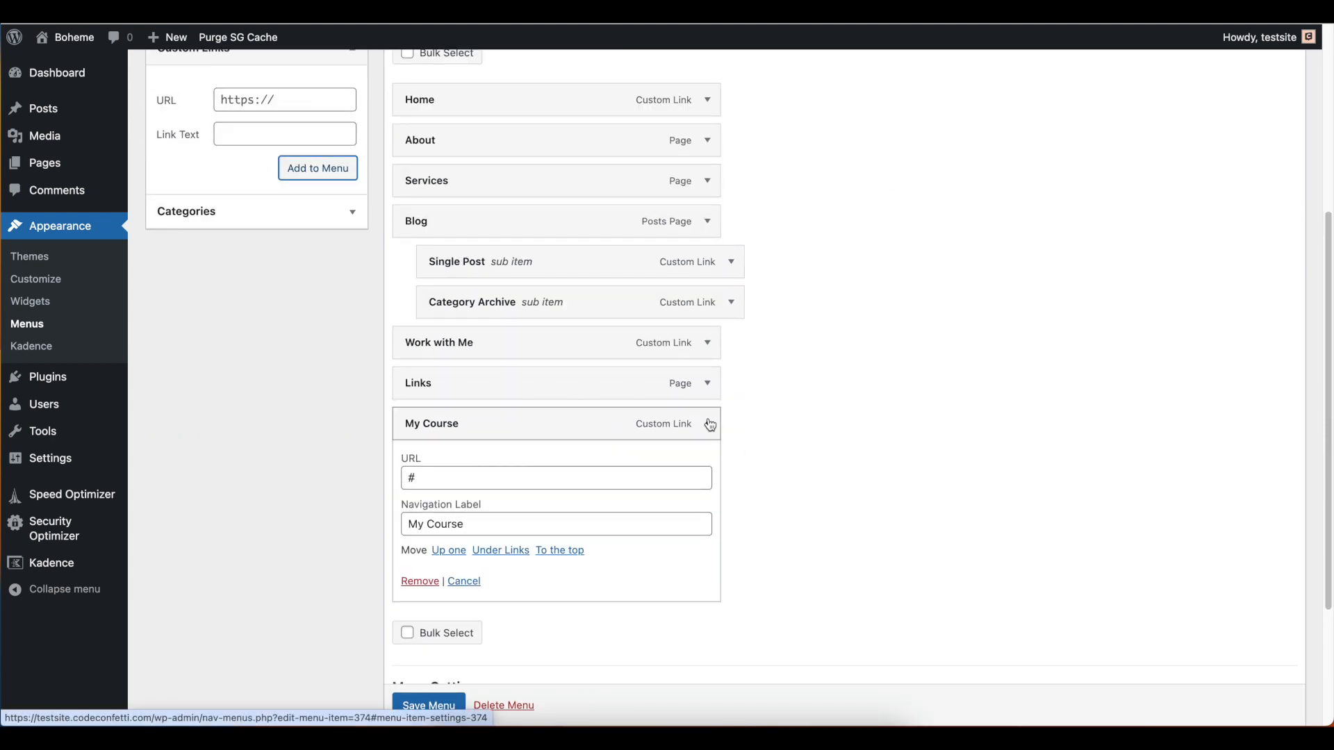
{"action": "left_click", "coordinate": [709, 425]}
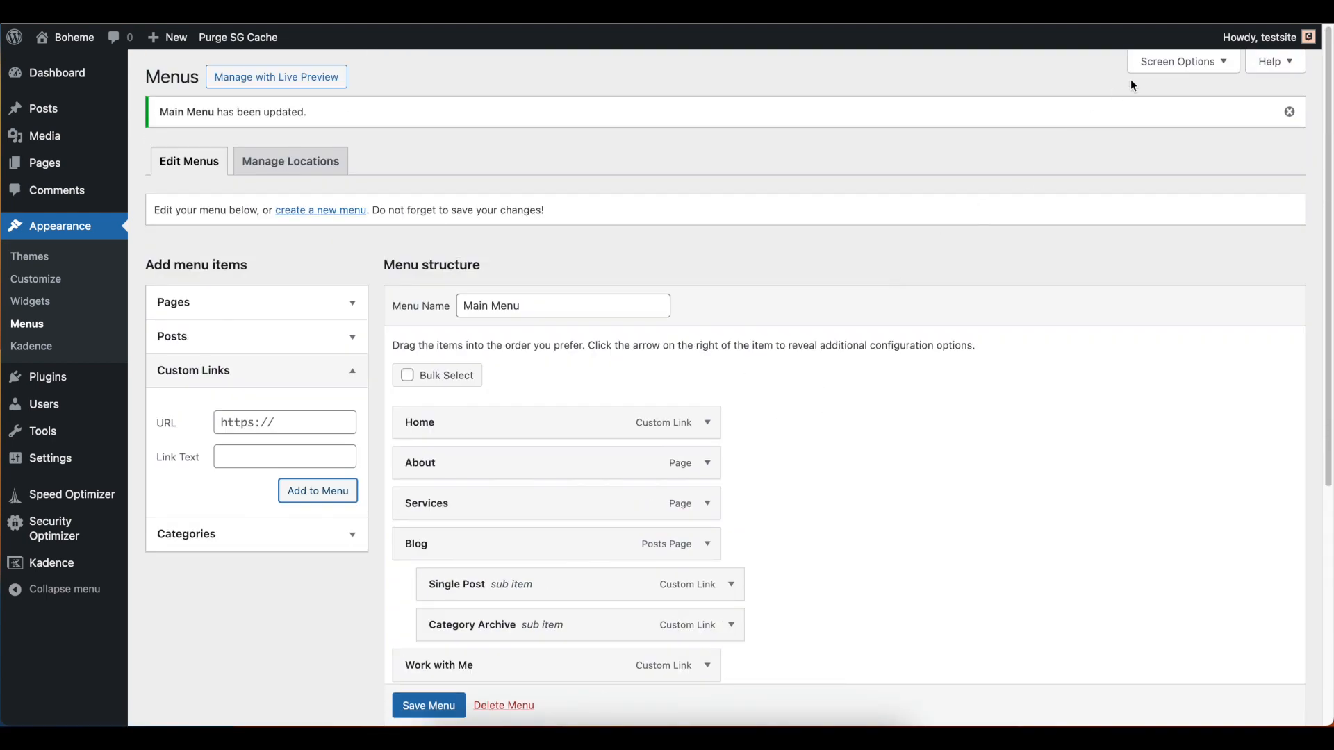
Show the Link Target advanced menu property and set the My Course item to open its link in a new tab
{"action": "left_click", "coordinate": [1220, 62]}
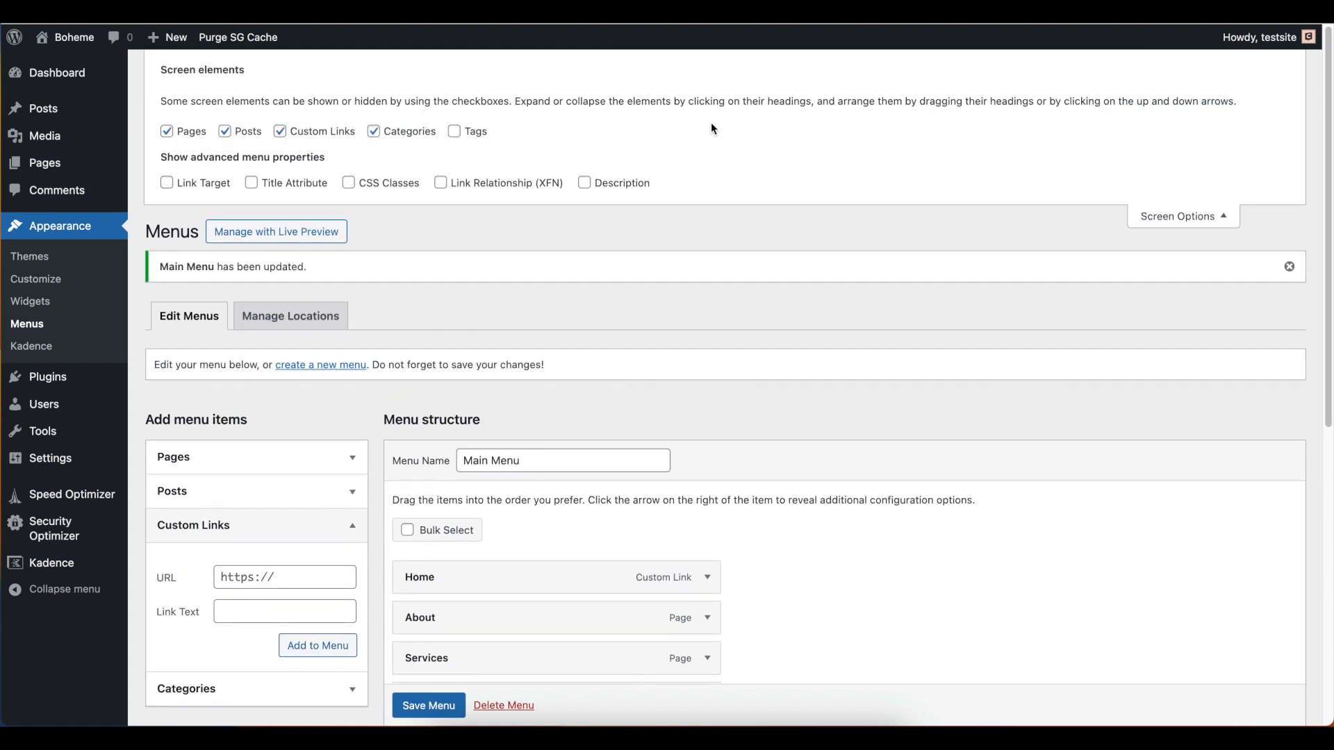
{"action": "left_click", "coordinate": [167, 185]}
{"action": "left_click", "coordinate": [1202, 217]}
{"action": "scroll", "coordinate": [1117, 485], "scroll_direction": "down", "scroll_amount": 5}
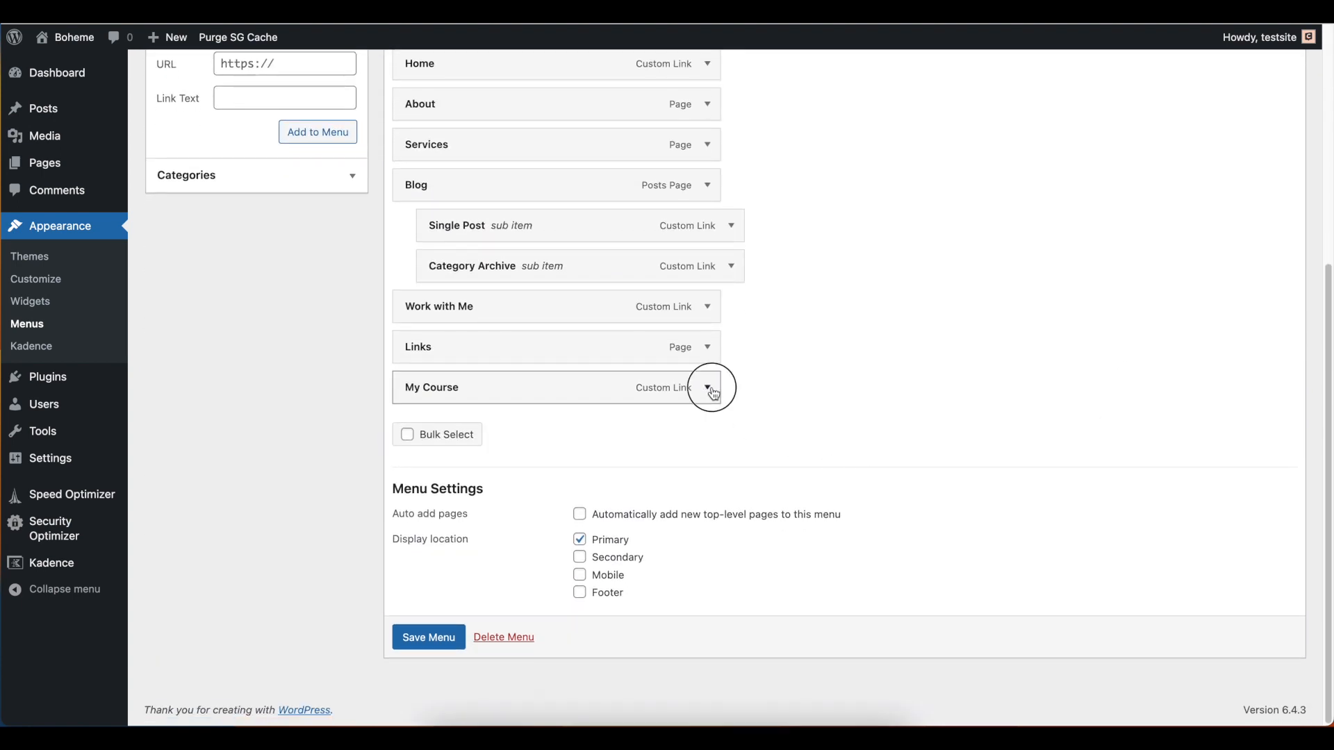
{"action": "left_click", "coordinate": [709, 388]}
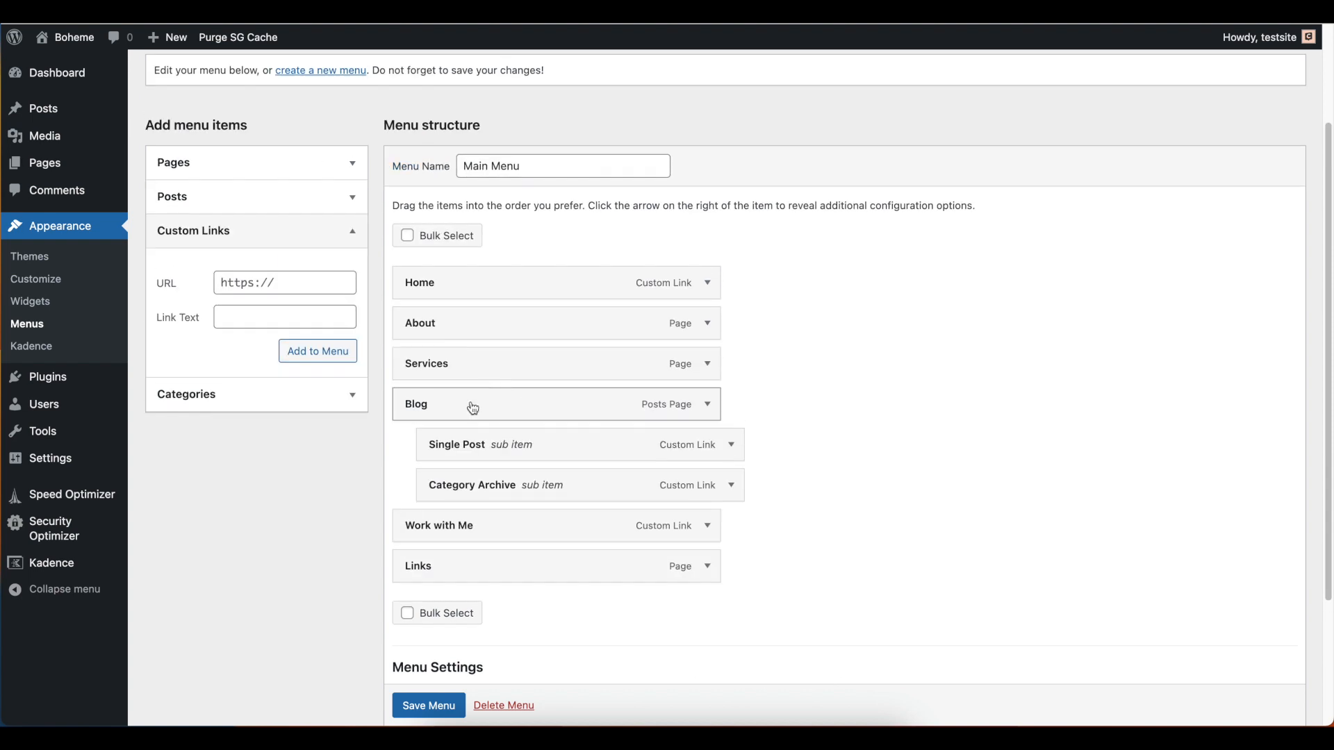
Add the lifestyle, beauty and health categories to the Main Menu
{"action": "left_click", "coordinate": [305, 394]}
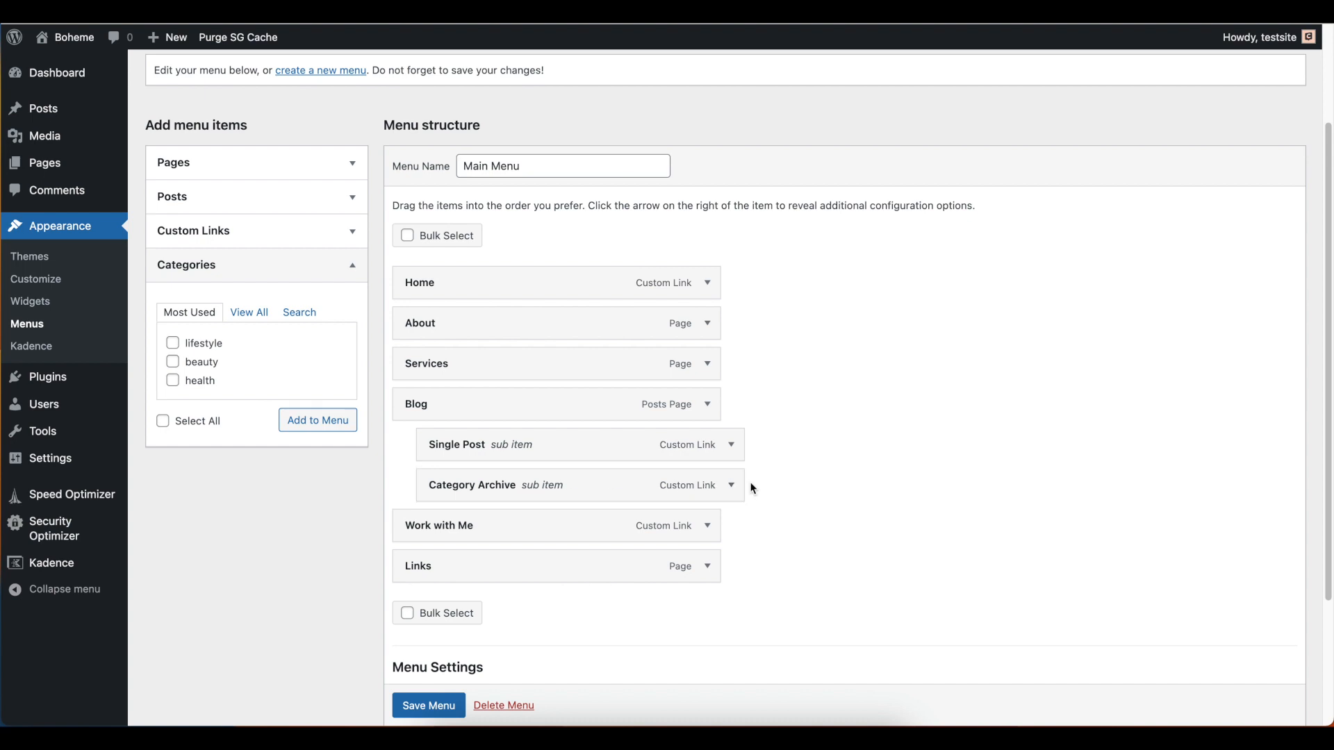
{"action": "left_click", "coordinate": [173, 343]}
{"action": "left_click", "coordinate": [173, 361]}
{"action": "left_click", "coordinate": [173, 380]}
{"action": "left_click", "coordinate": [317, 420]}
Nest the lifestyle, beauty and health items as sub items under Category Archive and save the Main Menu
{"action": "left_click_drag", "start_coordinate": [442, 578], "coordinate": [467, 494]}
{"action": "scroll", "coordinate": [584, 570], "scroll_direction": "down", "scroll_amount": 1}
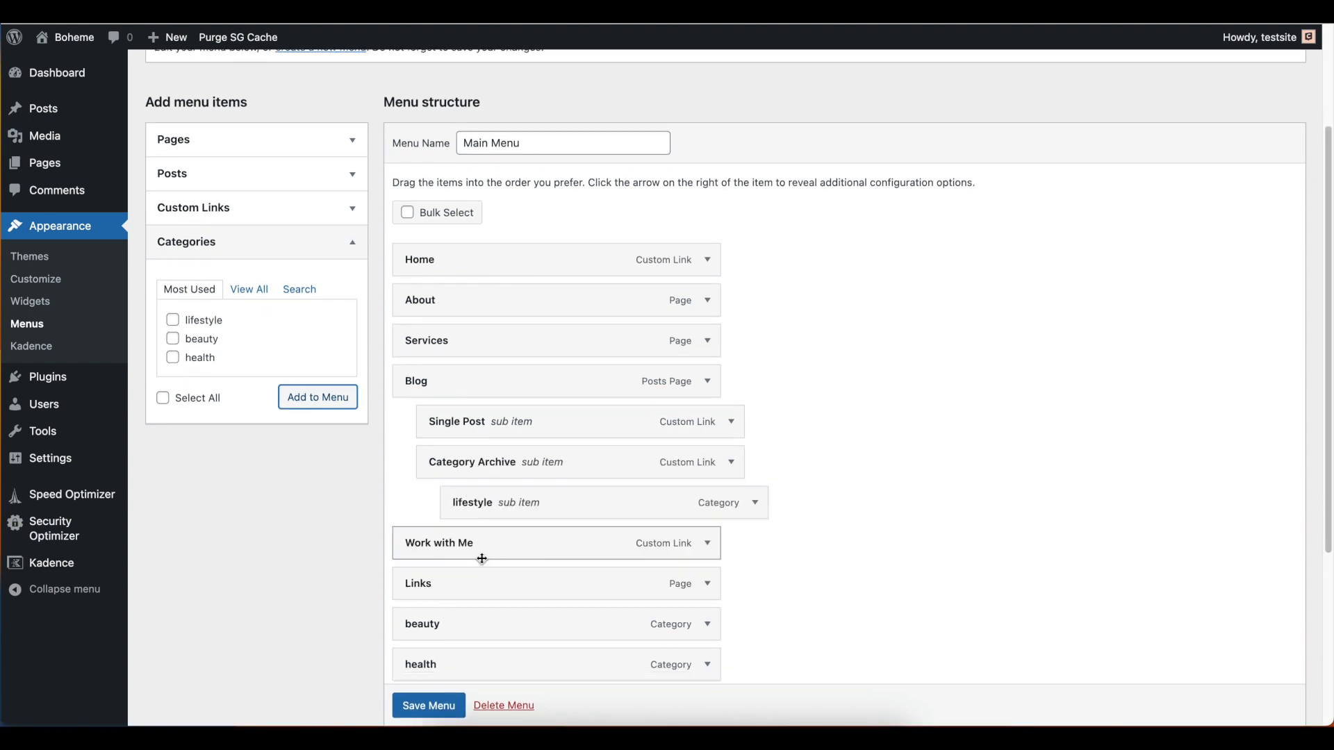
{"action": "scroll", "coordinate": [482, 559], "scroll_direction": "down", "scroll_amount": 3}
{"action": "left_click_drag", "start_coordinate": [438, 551], "coordinate": [480, 484]}
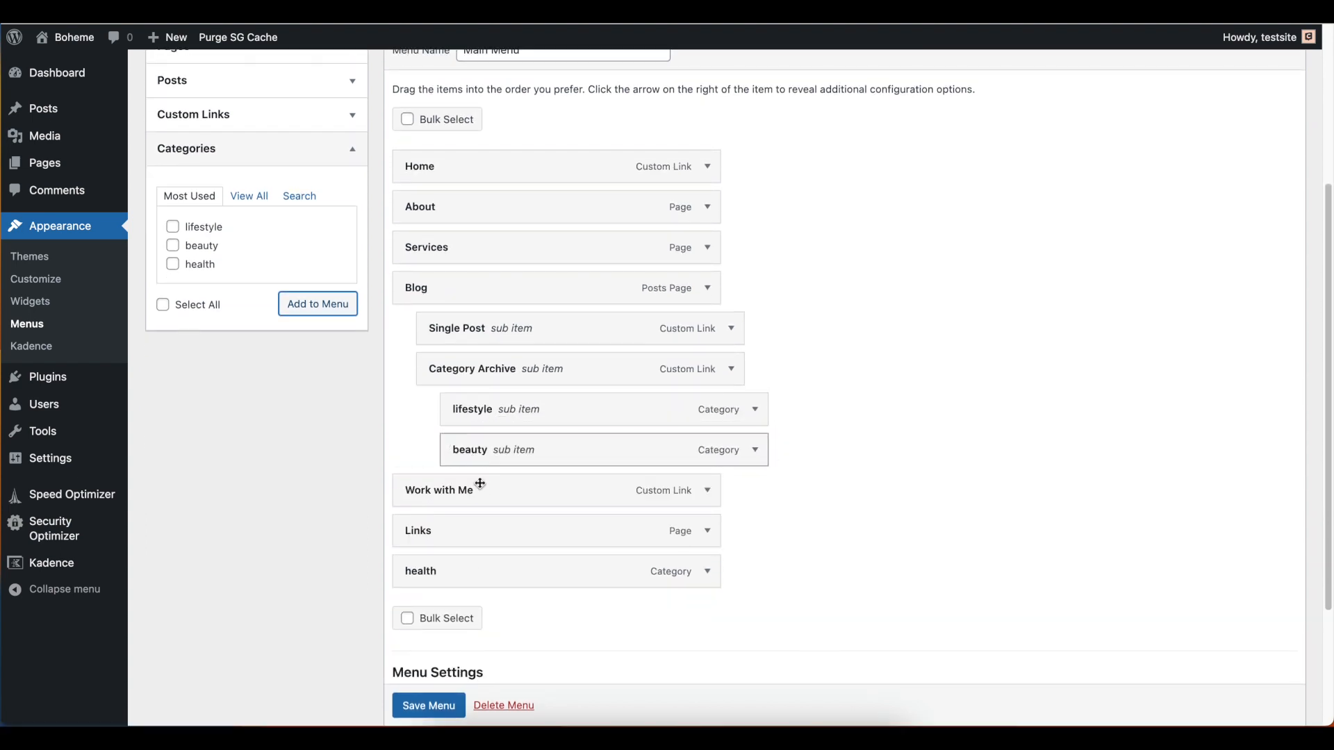
{"action": "mouse_move", "coordinate": [438, 587]}
{"action": "left_mouse_down"}
{"action": "mouse_move", "coordinate": [491, 473]}
{"action": "mouse_move", "coordinate": [491, 498]}
{"action": "left_mouse_up"}
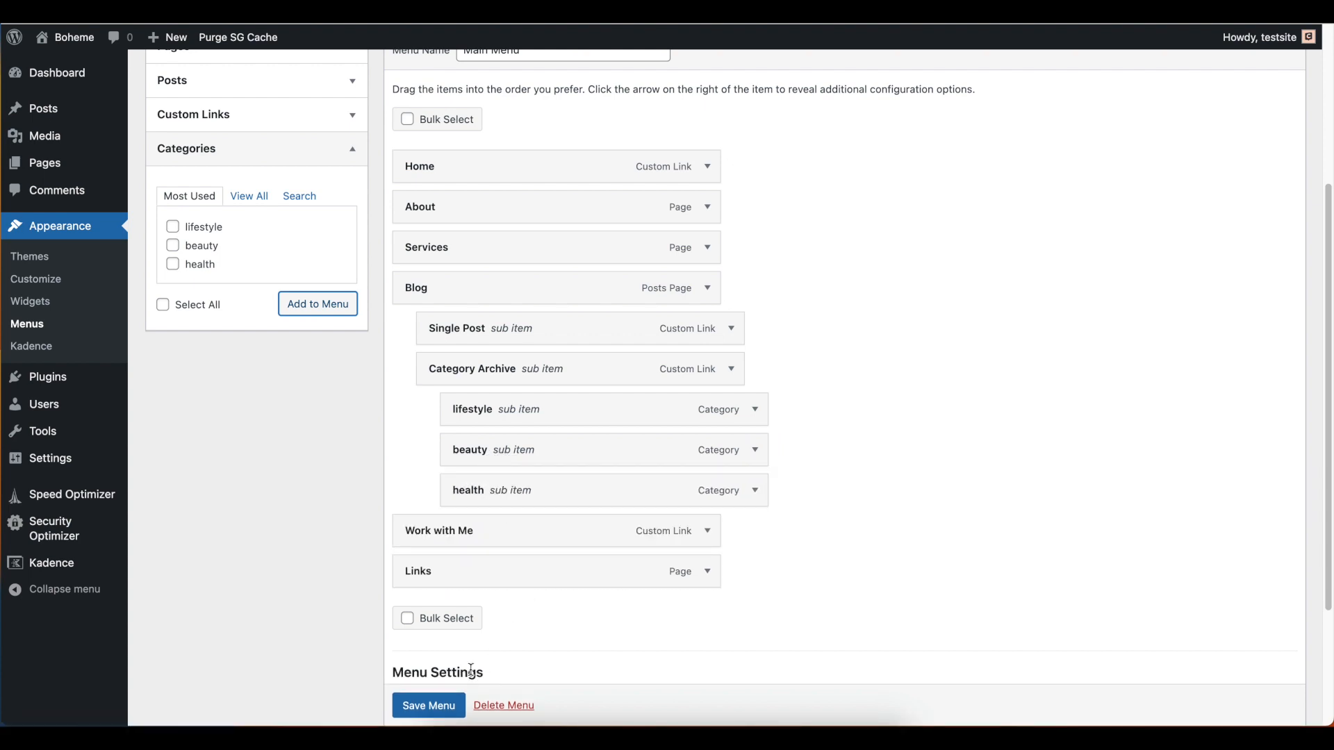
{"action": "scroll", "coordinate": [445, 688], "scroll_direction": "down", "scroll_amount": 2}
{"action": "left_click", "coordinate": [427, 706]}
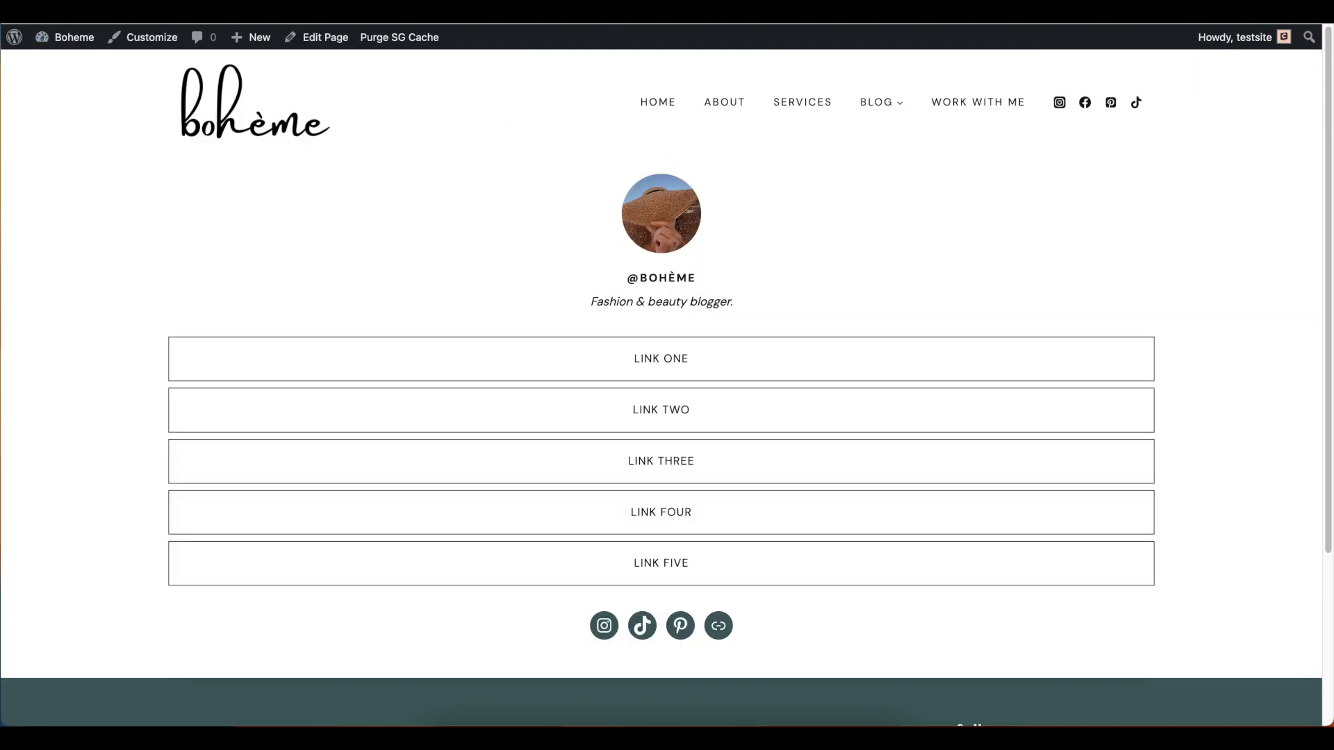
Check the Blog dropdown and its Category Archive submenu on the live site, then return to the menu editor
{"action": "mouse_move", "coordinate": [840, 110]}
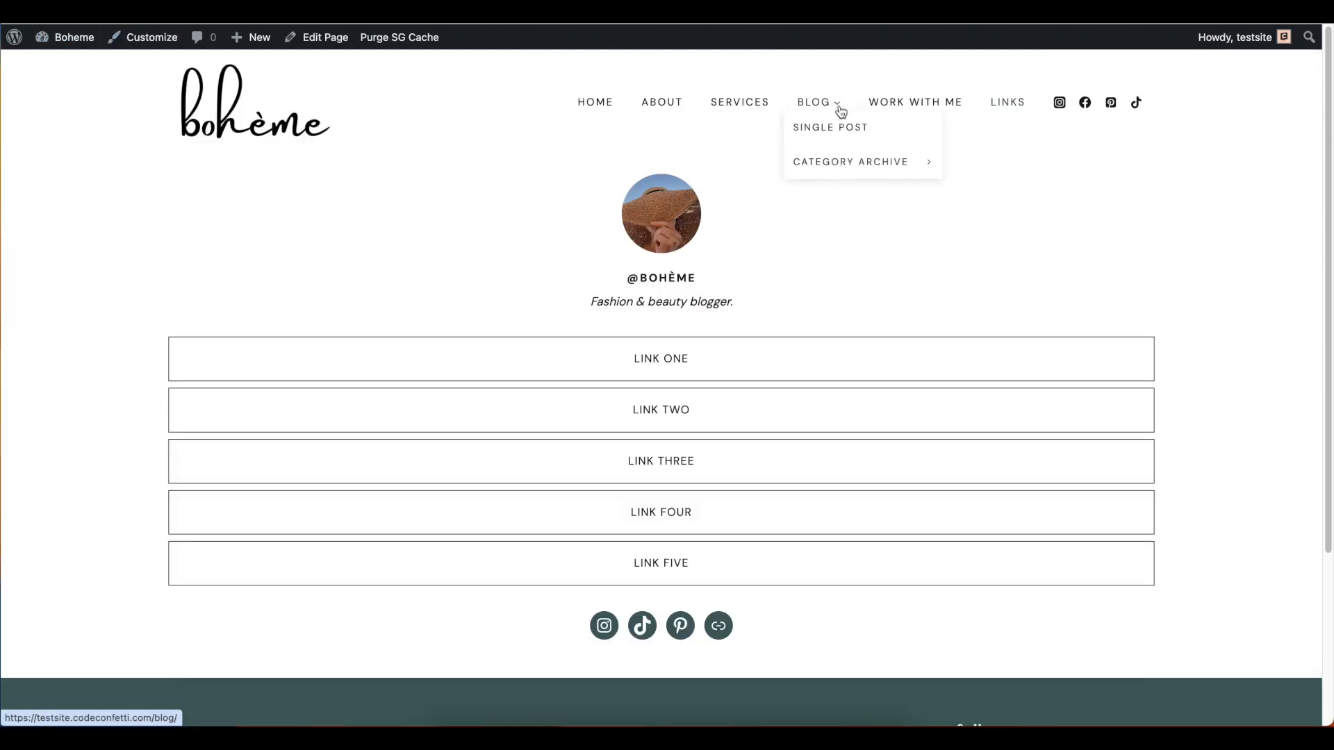
{"action": "mouse_move", "coordinate": [849, 157]}
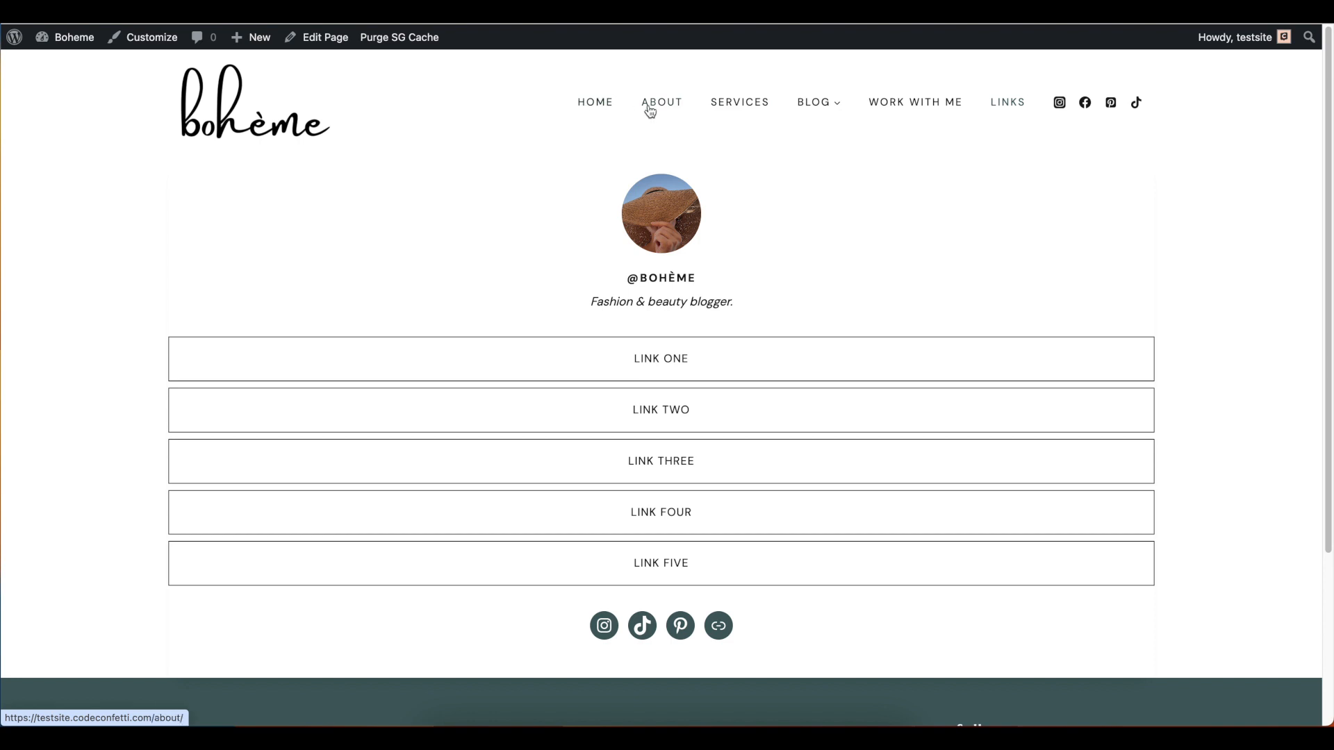
{"action": "left_click", "coordinate": [236, 10]}
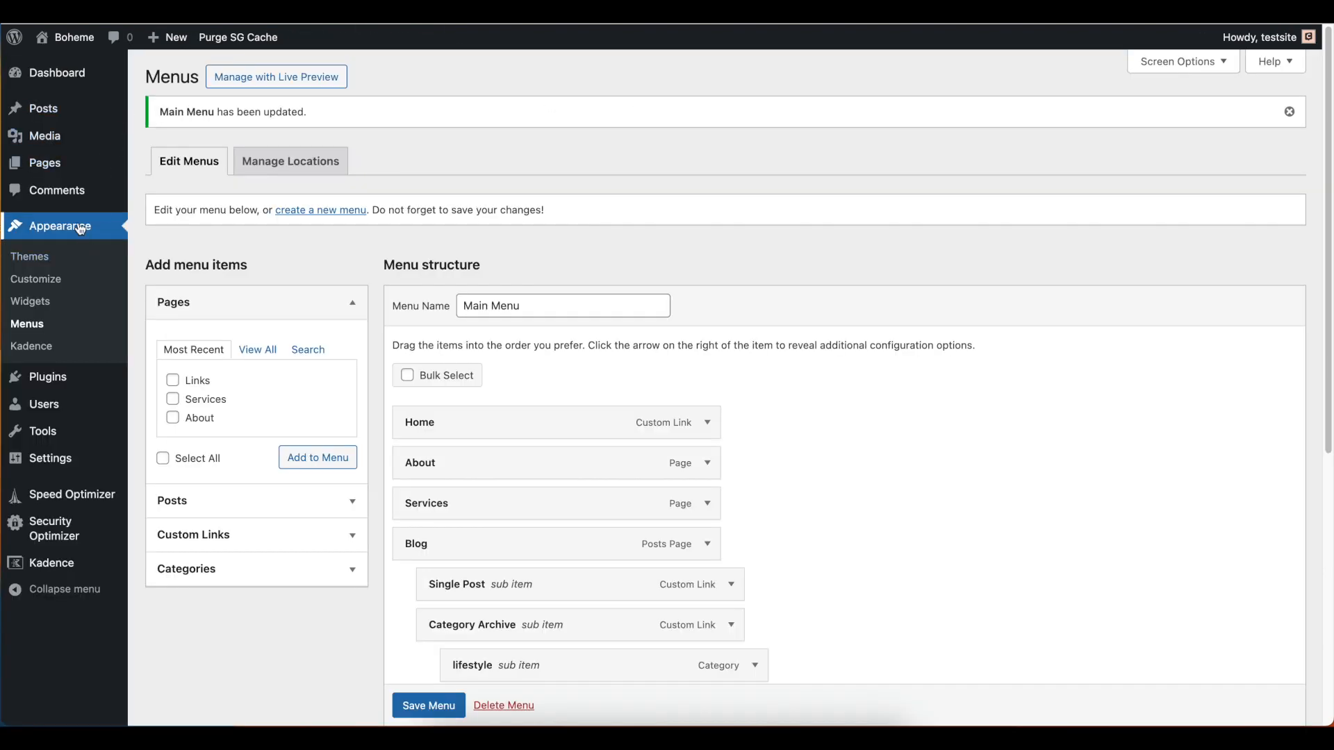
Open the Customizer's Header settings and examine the design options for the header and its Primary Navigation
{"action": "left_click", "coordinate": [35, 278]}
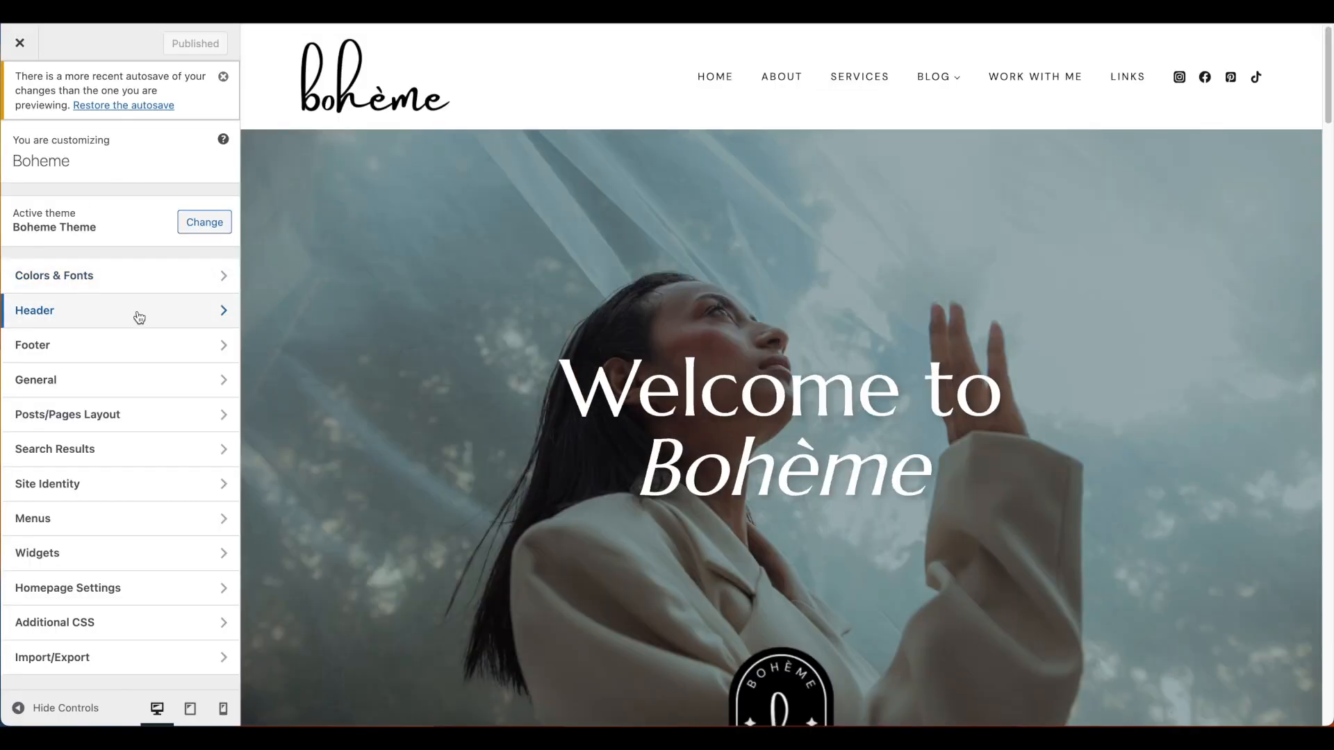
{"action": "left_click", "coordinate": [139, 317]}
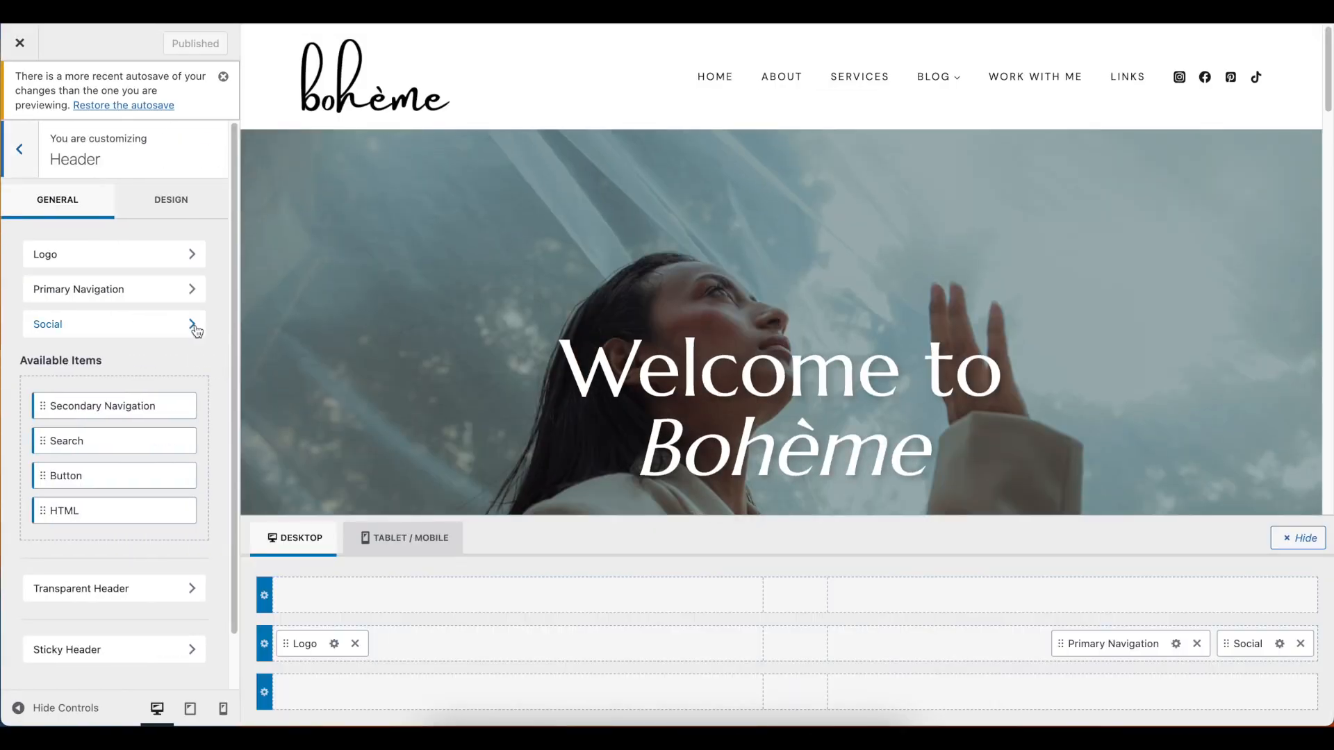
{"action": "left_click", "coordinate": [172, 207]}
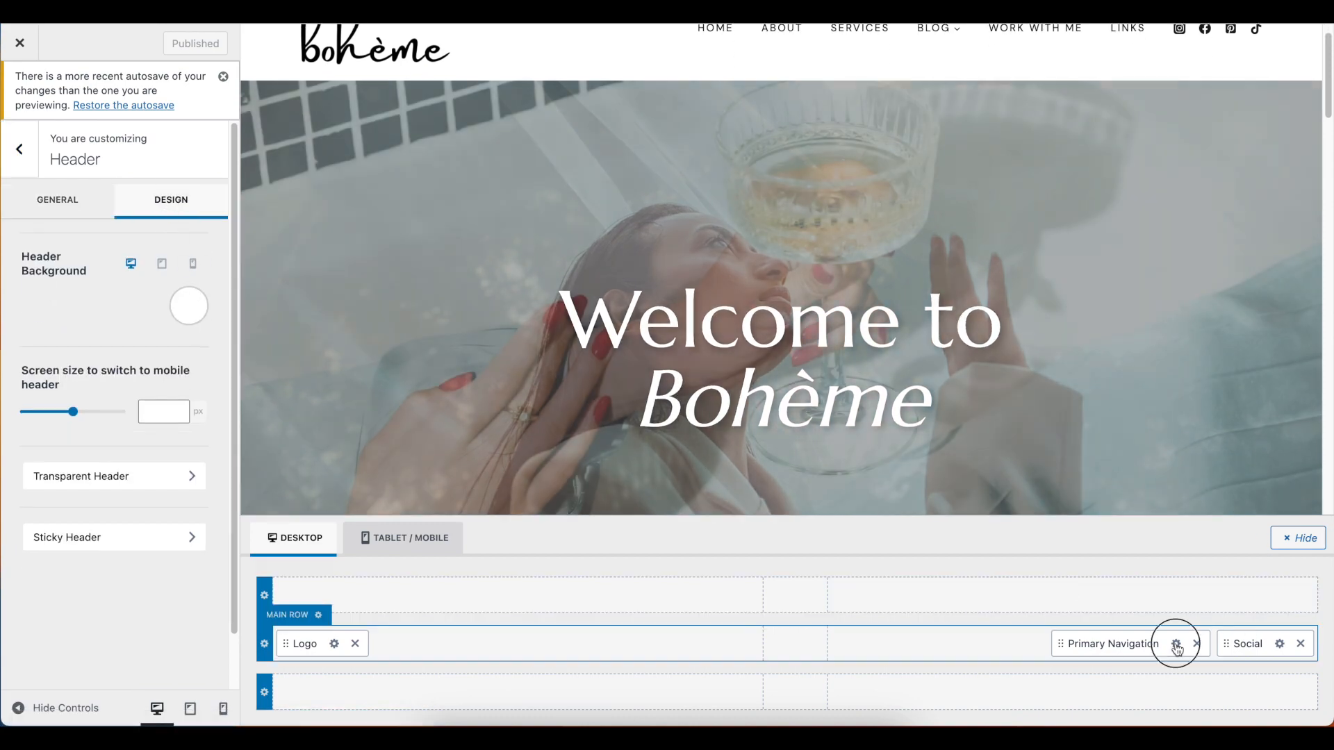
{"action": "left_click", "coordinate": [1176, 644]}
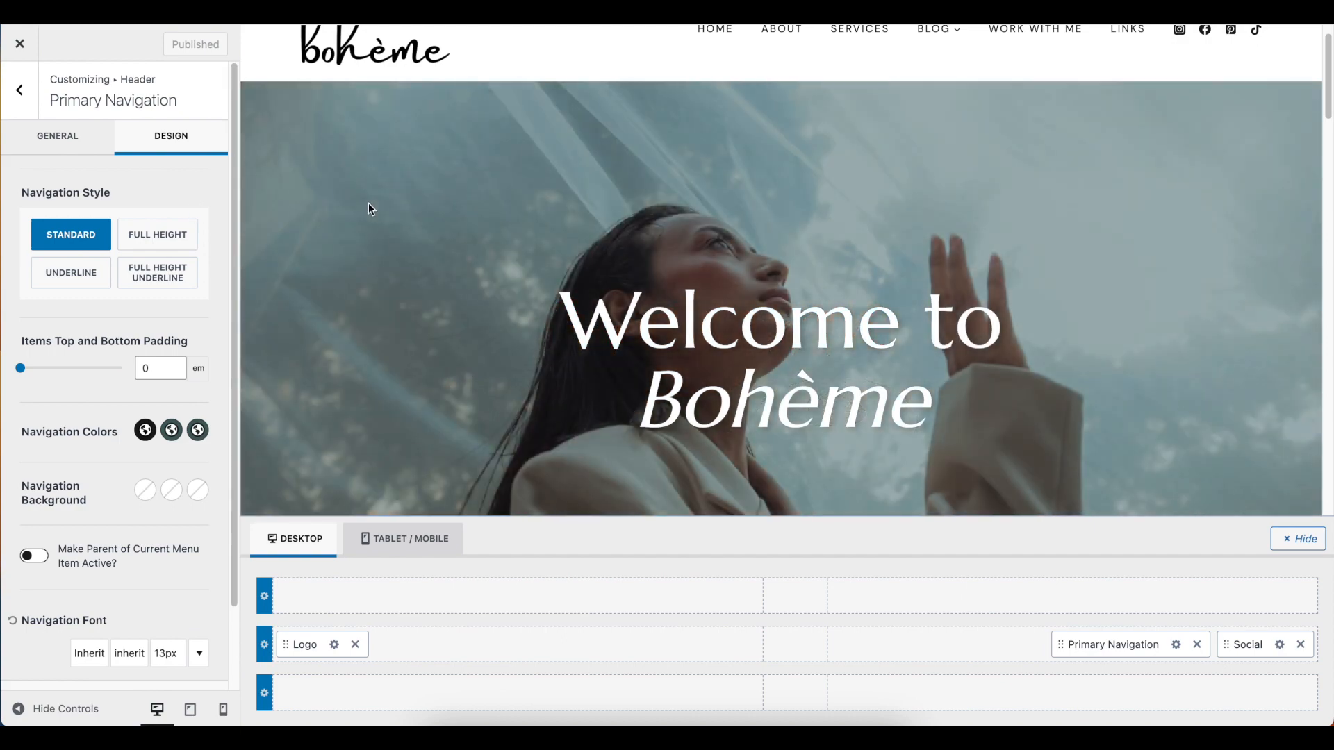
{"action": "scroll", "coordinate": [368, 203], "scroll_direction": "up", "scroll_amount": 1}
{"action": "left_click", "coordinate": [28, 98]}
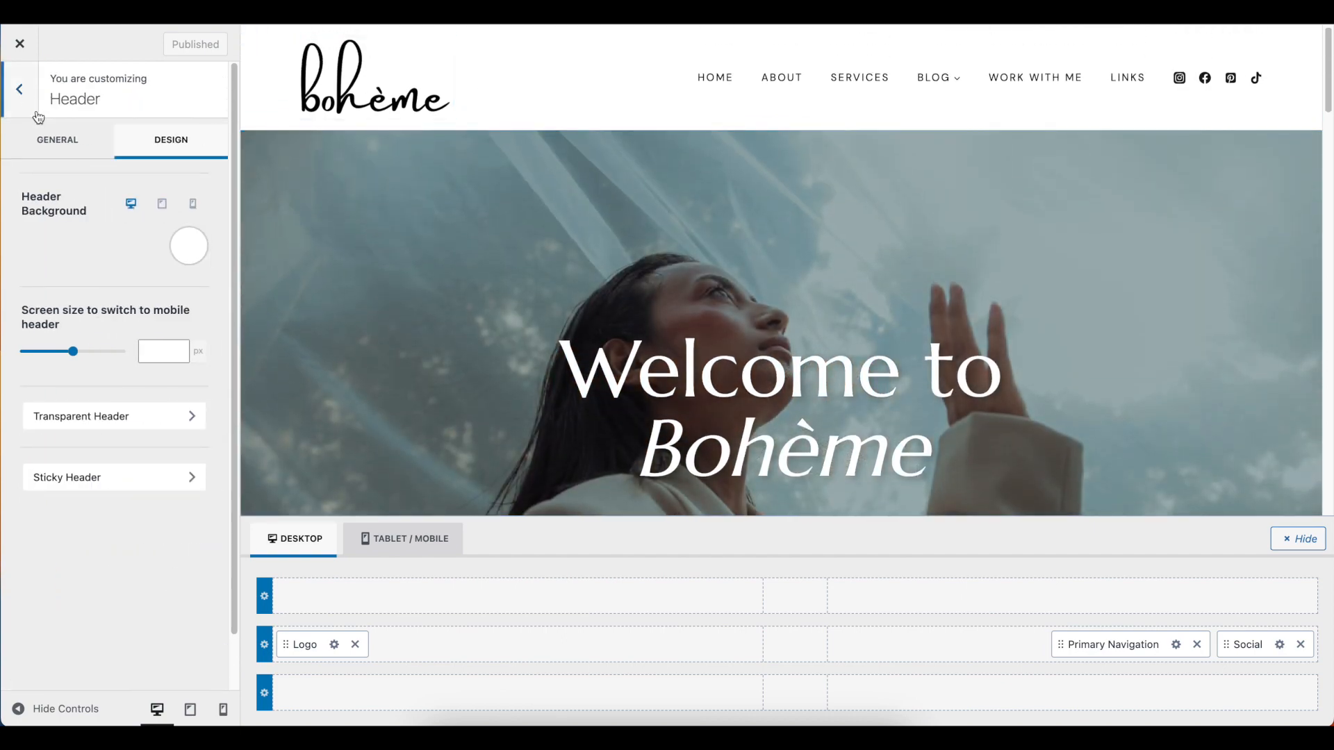
Open the Customizer's Footer settings and examine the footer in the preview with the footer builder hidden and shown
{"action": "left_click", "coordinate": [20, 92]}
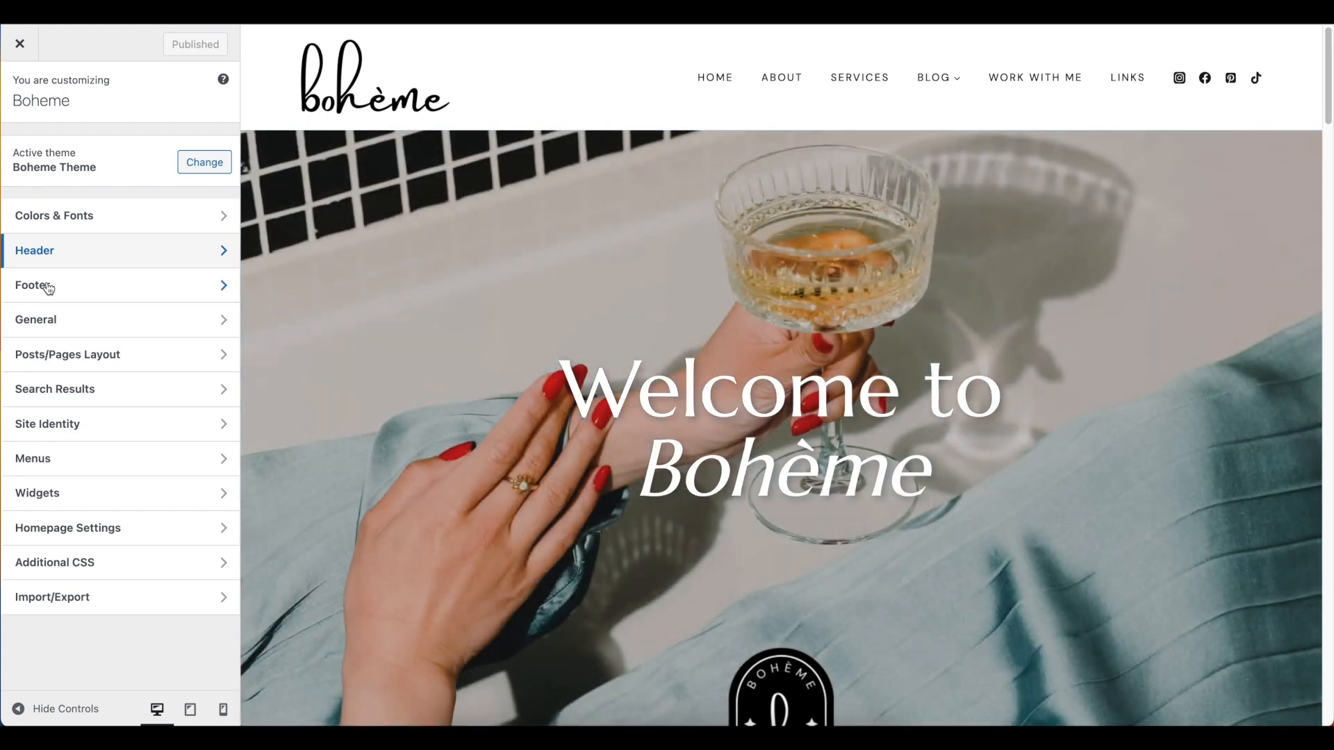
{"action": "left_click", "coordinate": [140, 299]}
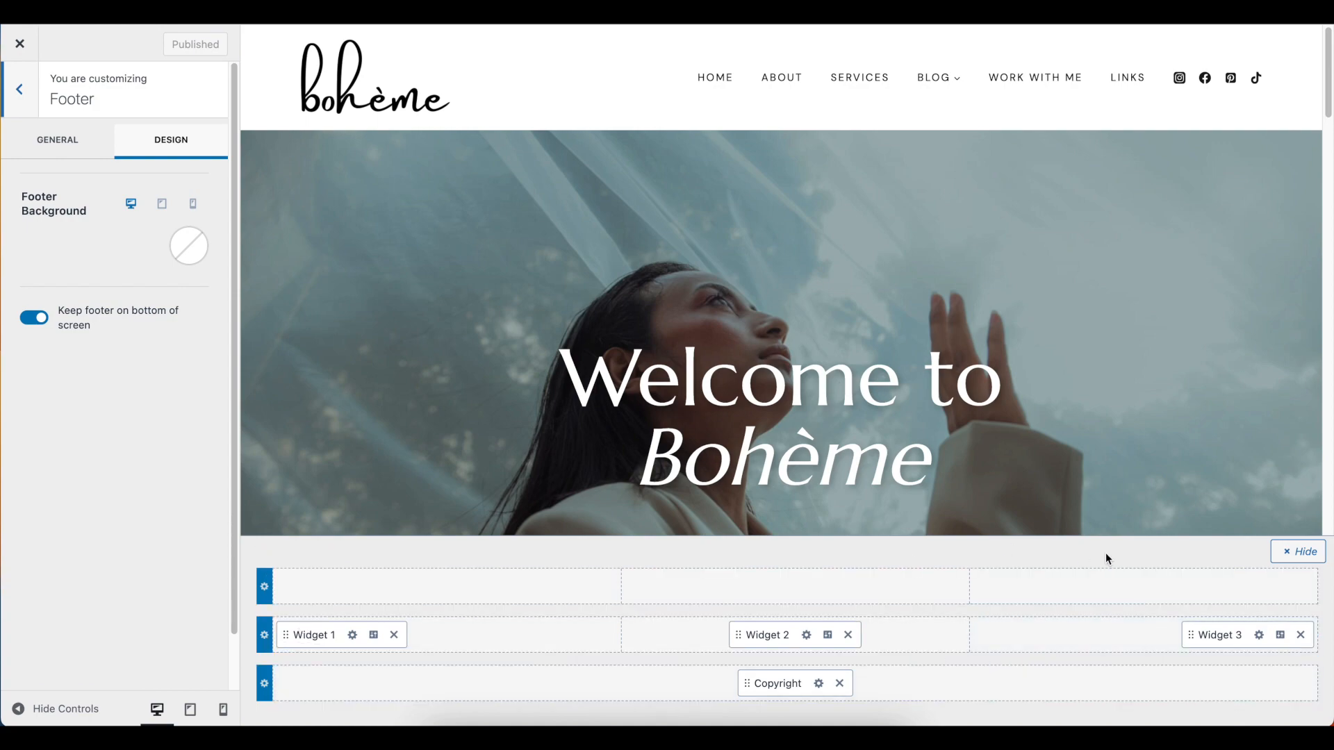
{"action": "scroll", "coordinate": [1165, 436], "scroll_direction": "down", "scroll_amount": 15}
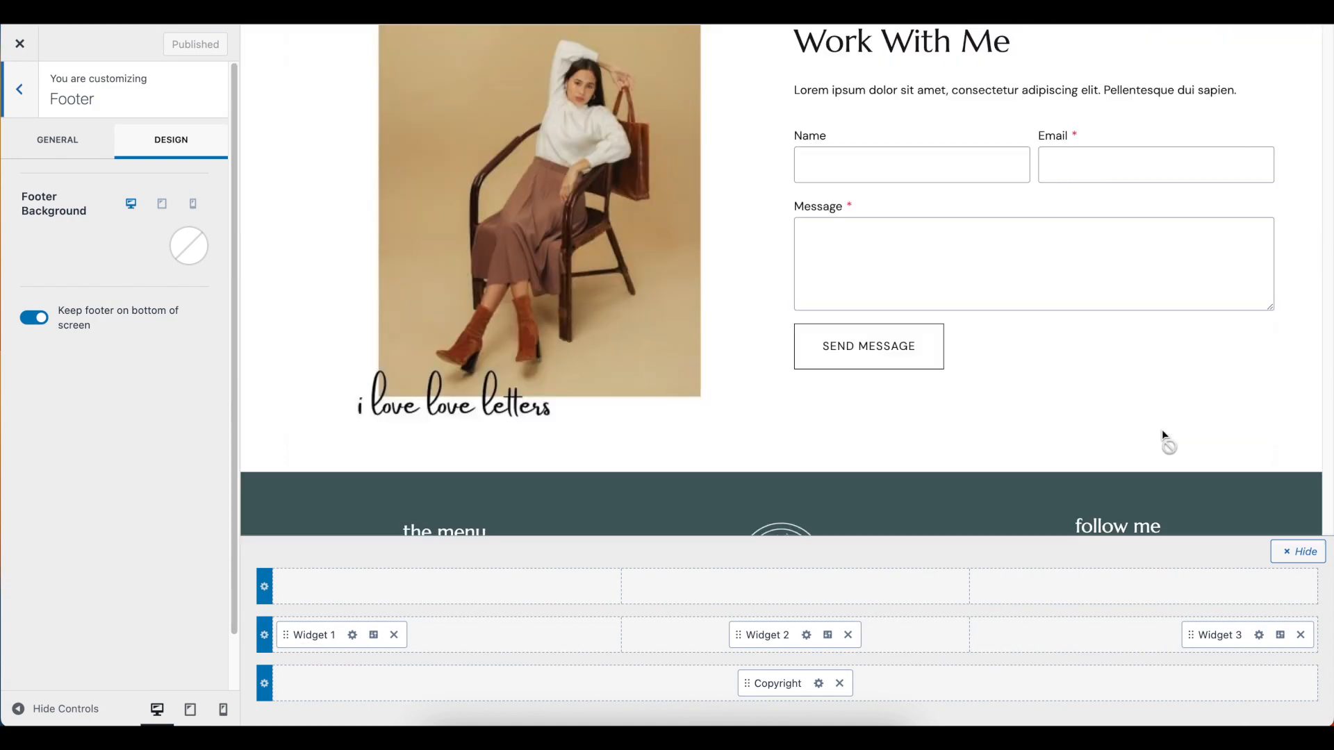
{"action": "scroll", "coordinate": [1163, 432], "scroll_direction": "down", "scroll_amount": 1}
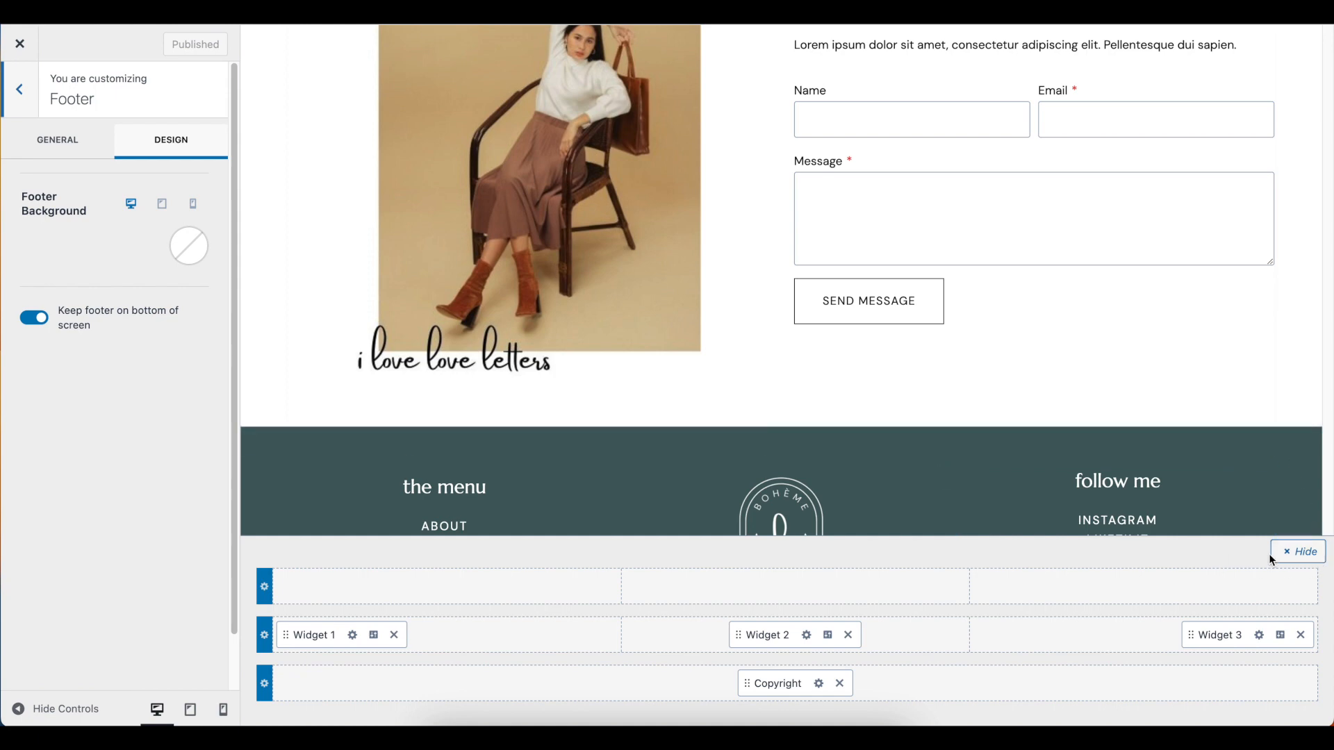
{"action": "left_click", "coordinate": [1293, 554]}
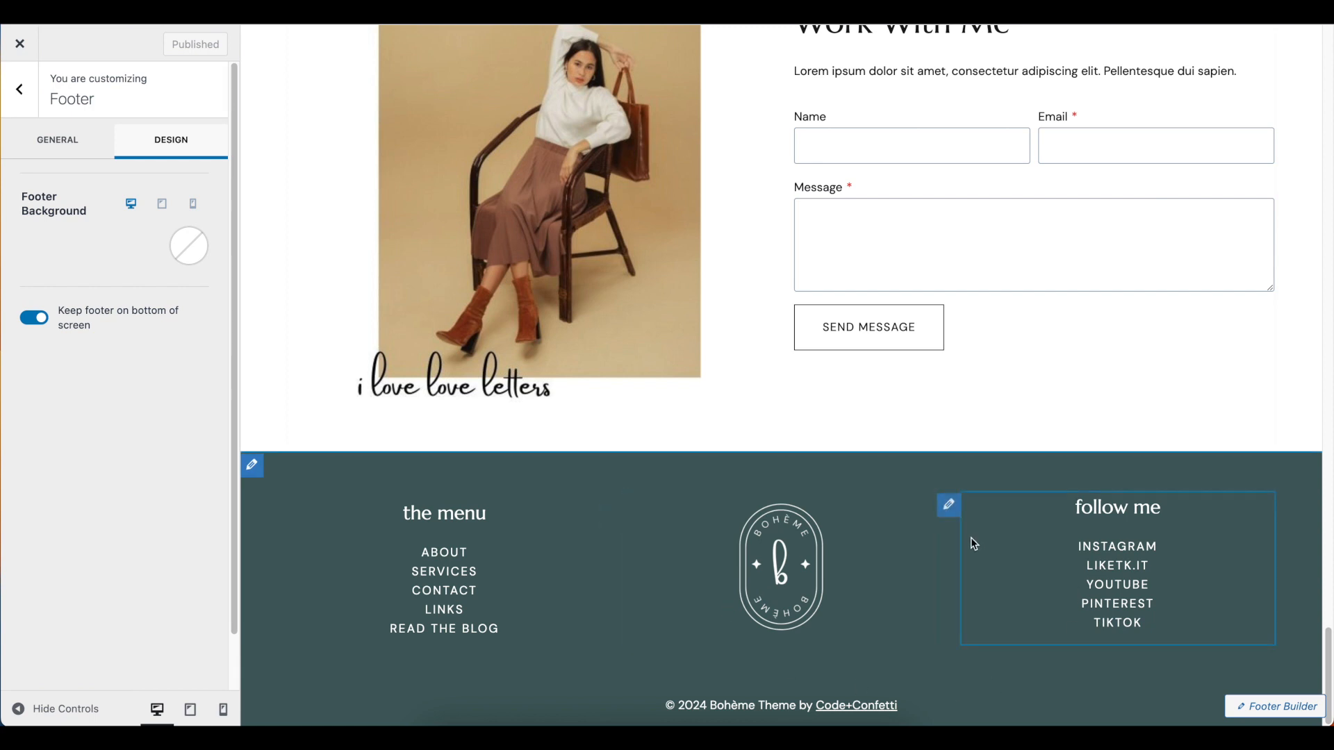
{"action": "left_click", "coordinate": [1287, 707]}
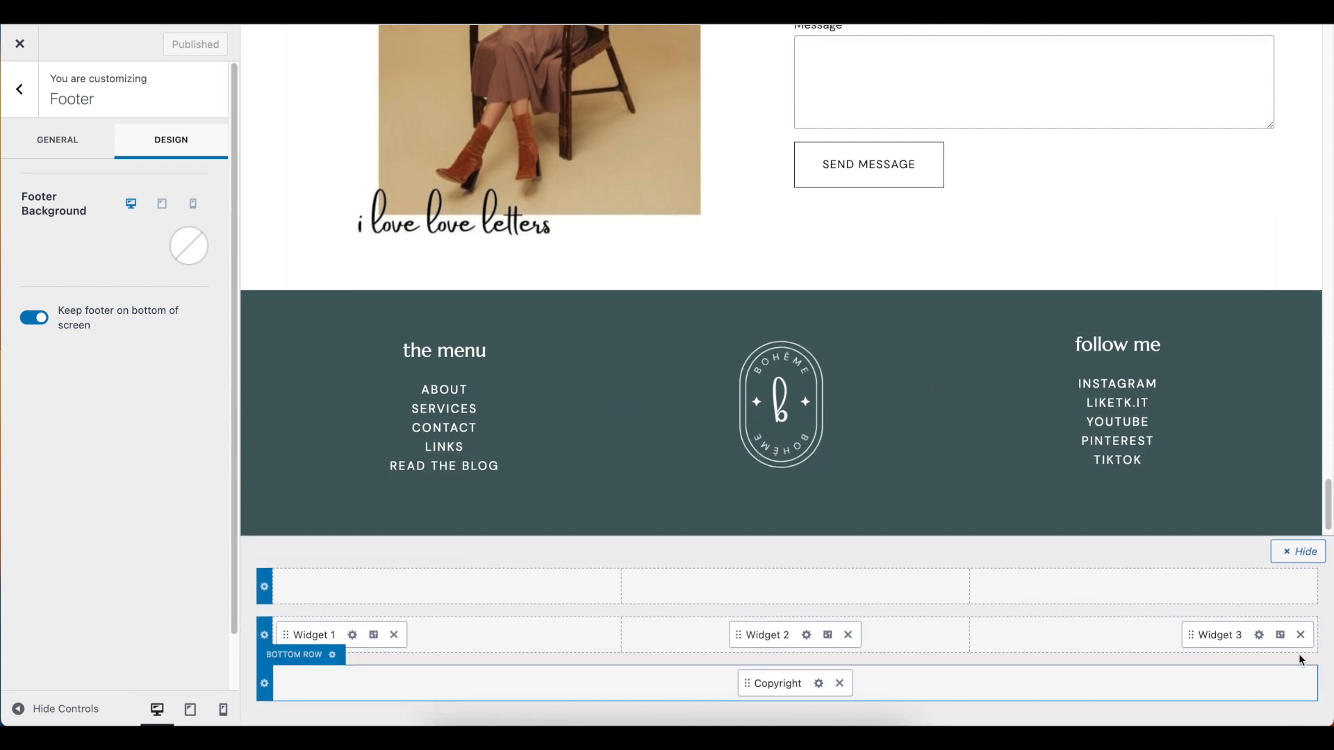
{"action": "left_click", "coordinate": [1299, 552]}
{"action": "left_click", "coordinate": [1291, 714]}
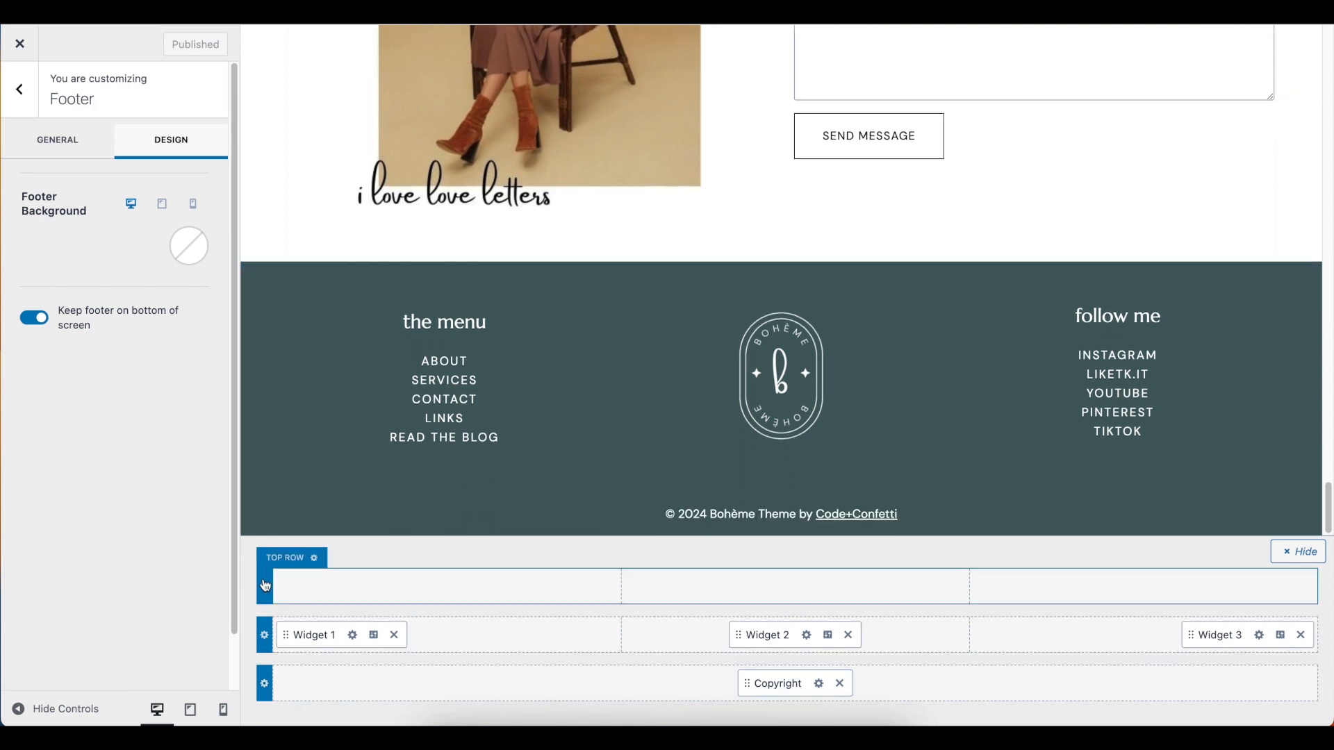
Set the footer bottom row's background to the dark grey palette color 333333
{"action": "left_click", "coordinate": [265, 687]}
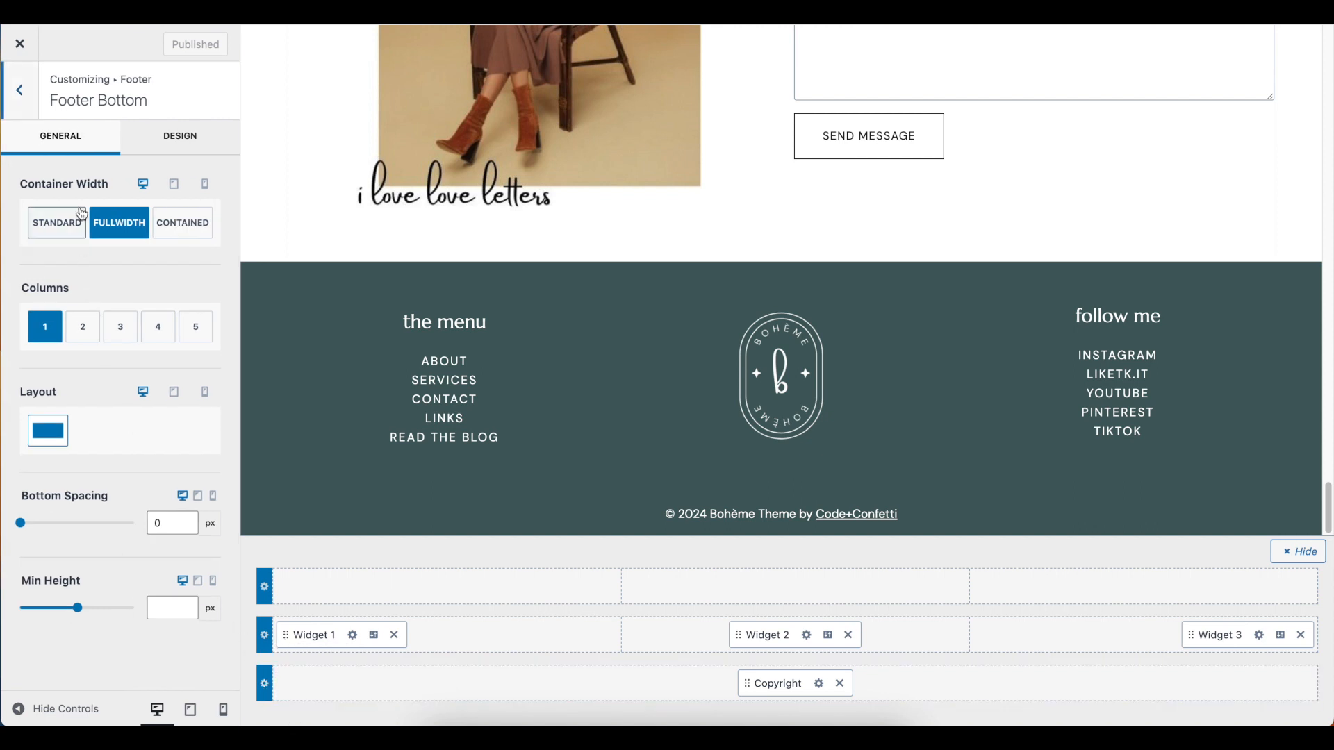
{"action": "left_click", "coordinate": [162, 139]}
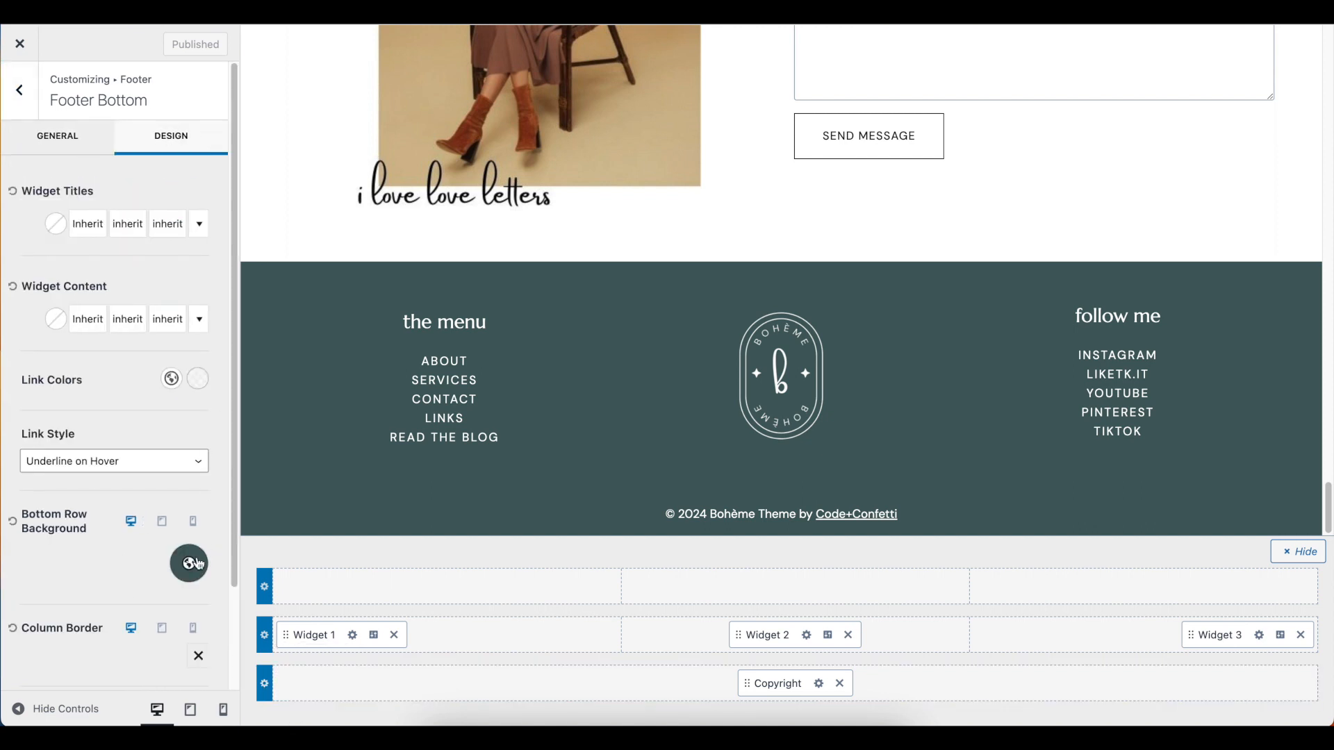
{"action": "left_click", "coordinate": [188, 563]}
{"action": "left_click", "coordinate": [133, 491]}
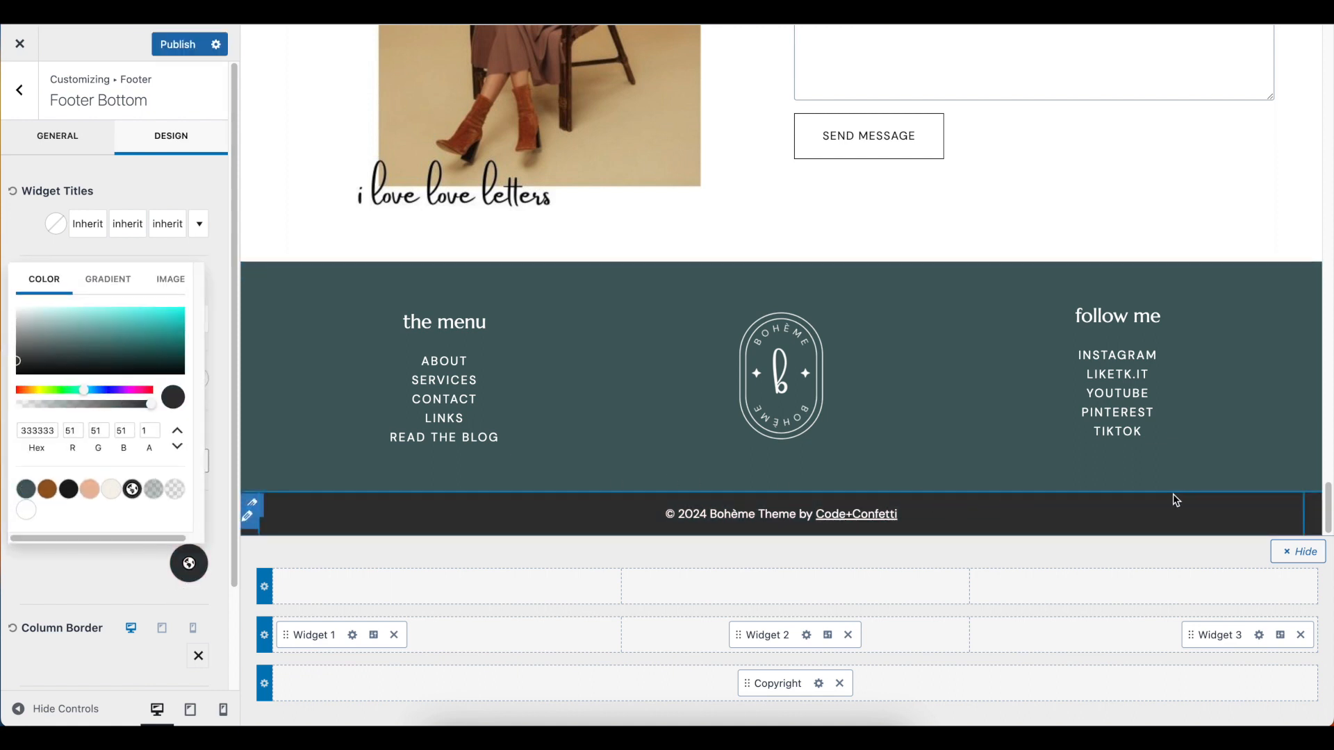
{"action": "left_click", "coordinate": [472, 583]}
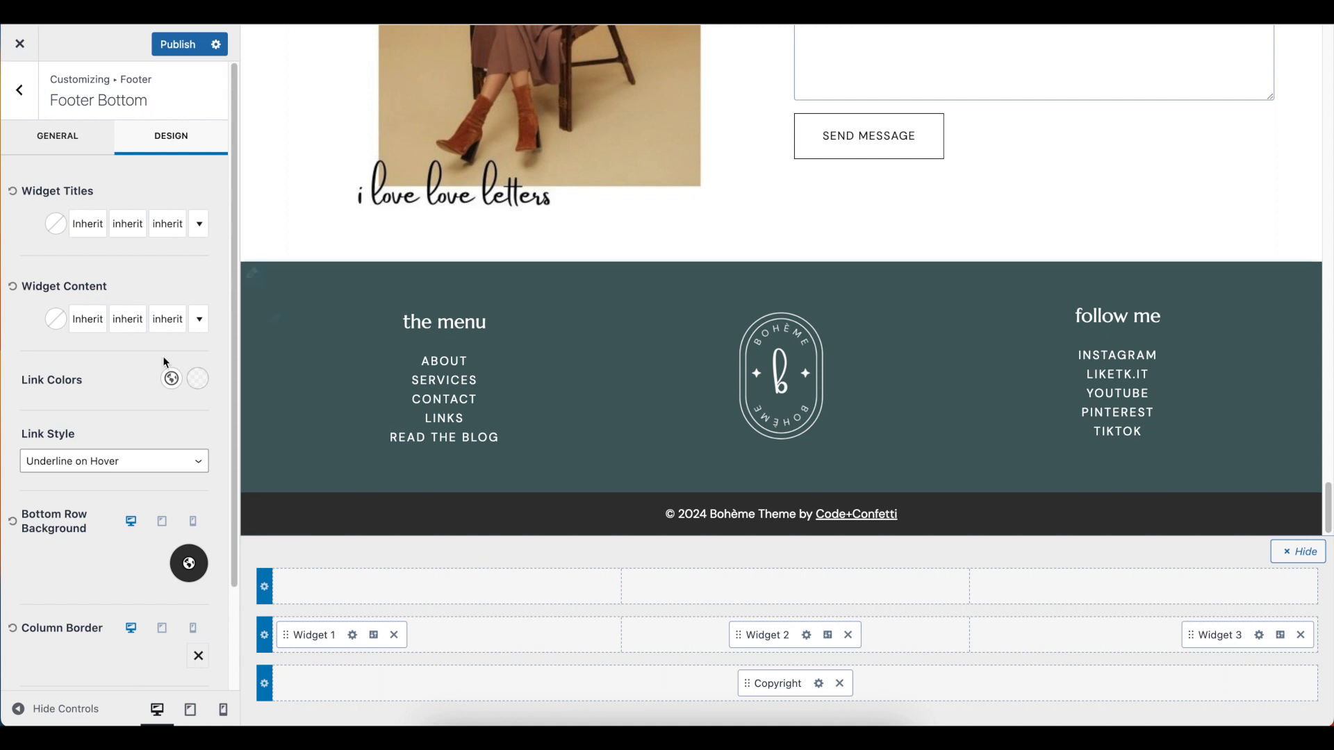
Set the footer bottom row to 3 columns and add the Social element to its middle column
{"action": "left_click", "coordinate": [70, 143]}
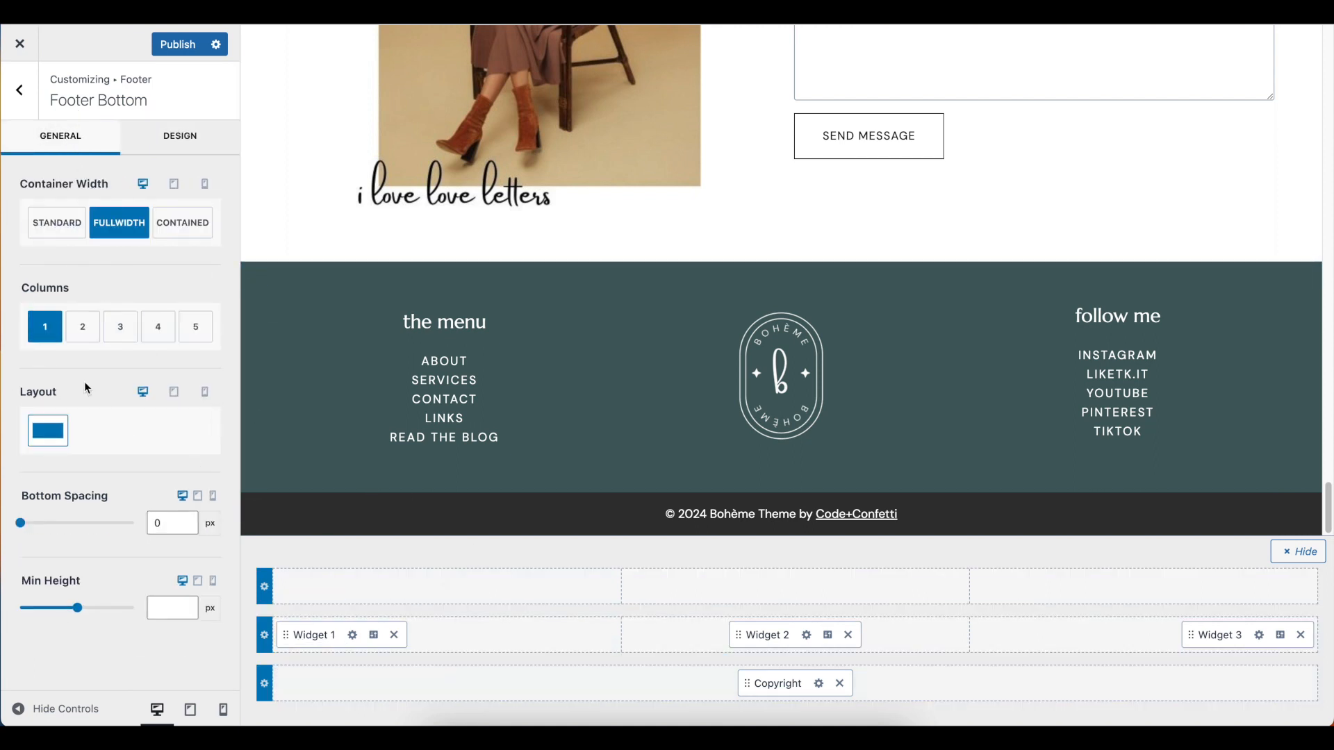
{"action": "left_click", "coordinate": [118, 327]}
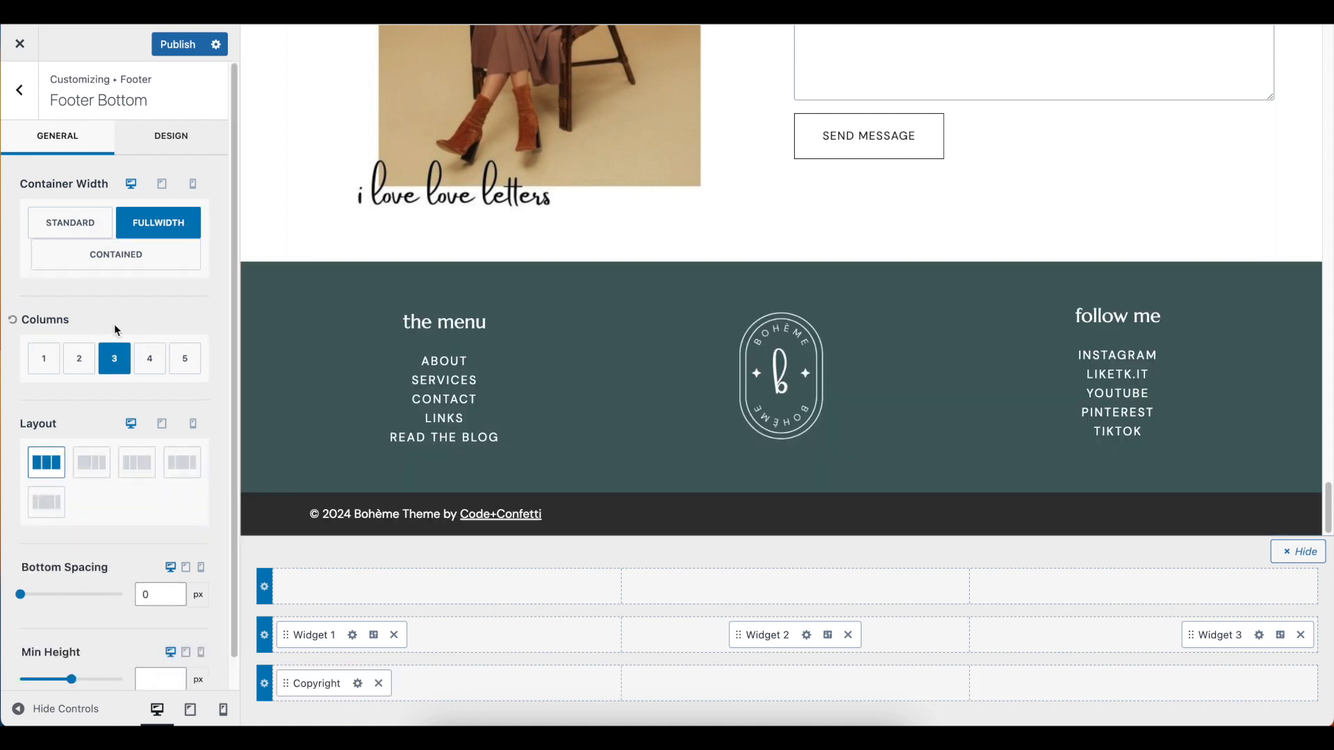
{"action": "left_click", "coordinate": [797, 685]}
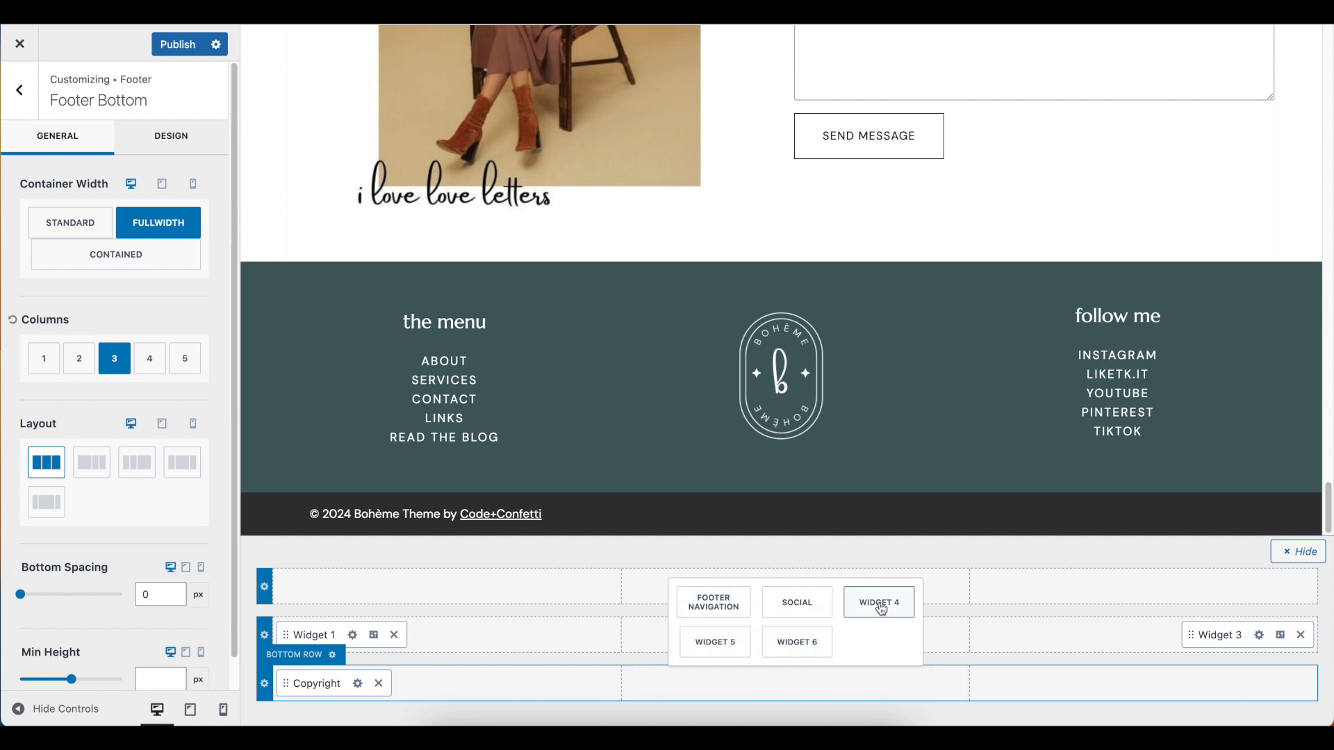
{"action": "left_click", "coordinate": [816, 604]}
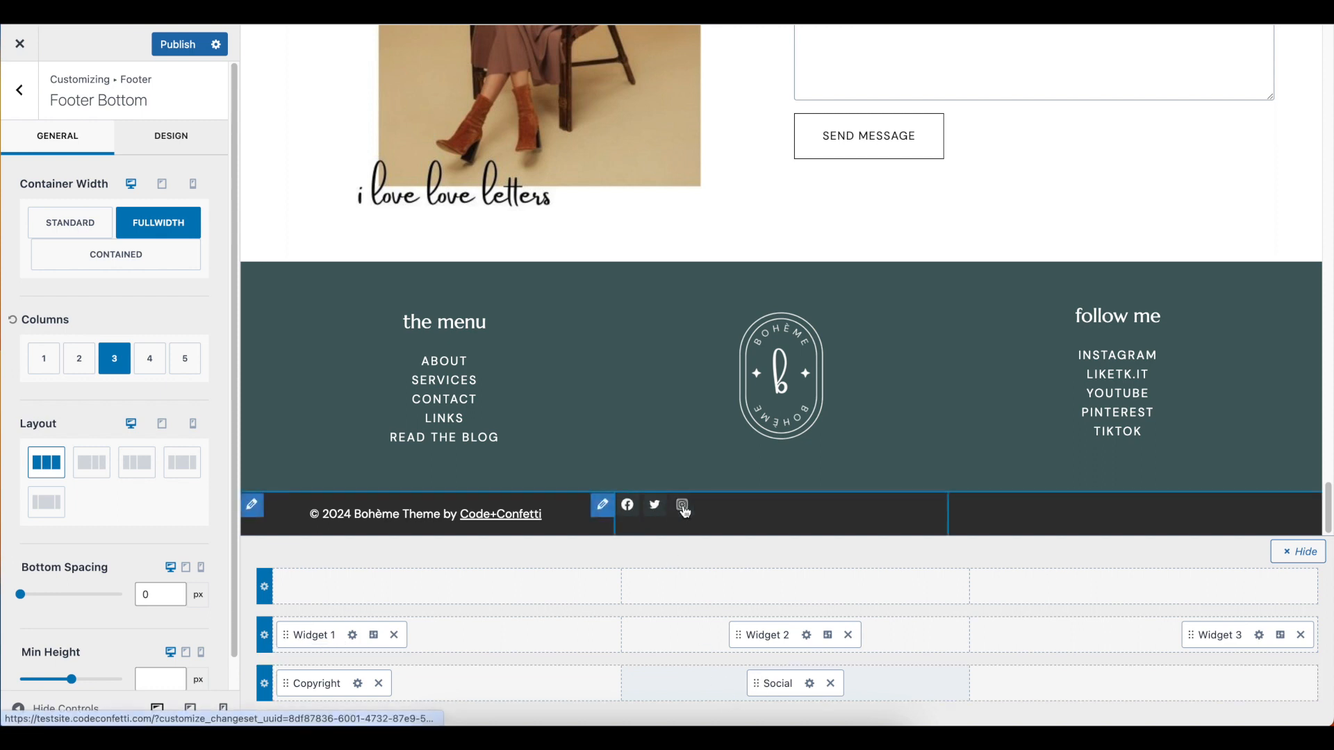
Give the footer social icons the Outline style, with white as their color and the cream palette color F5F2E9 on hover
{"action": "left_click", "coordinate": [810, 685]}
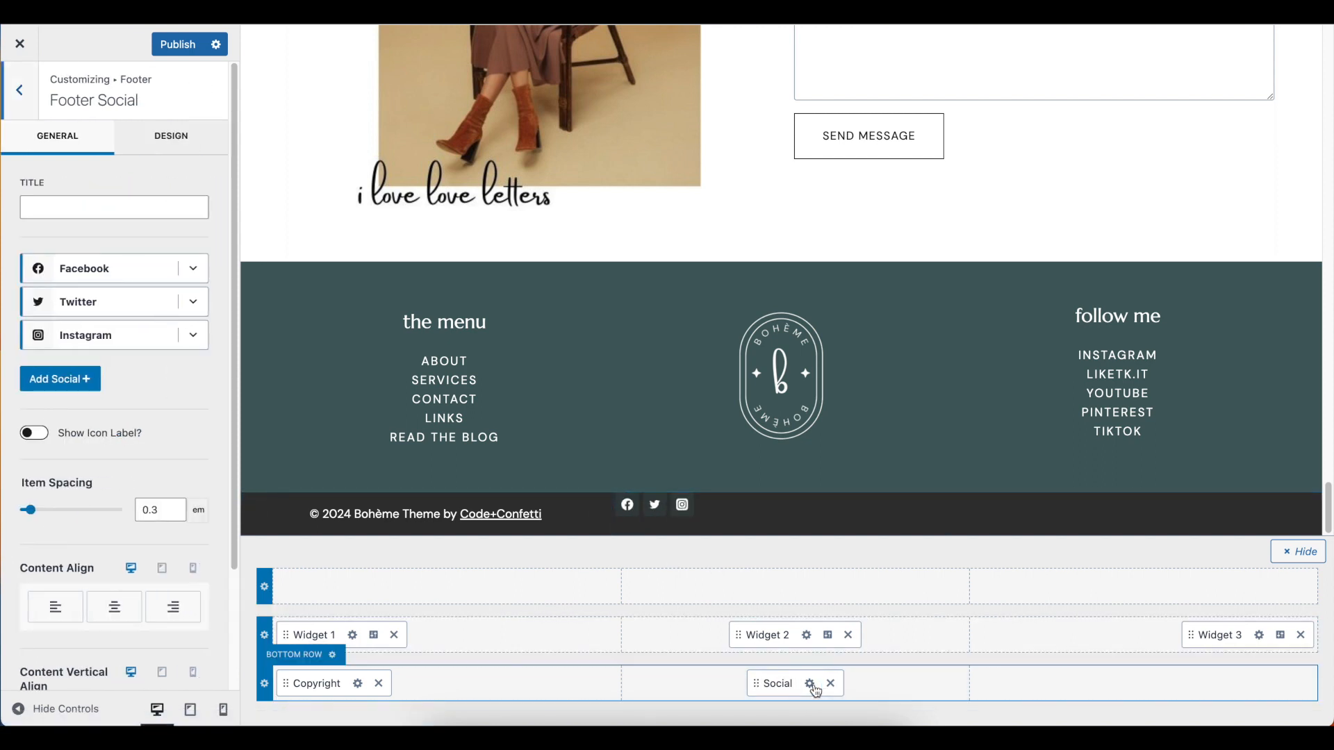
{"action": "left_click", "coordinate": [167, 141]}
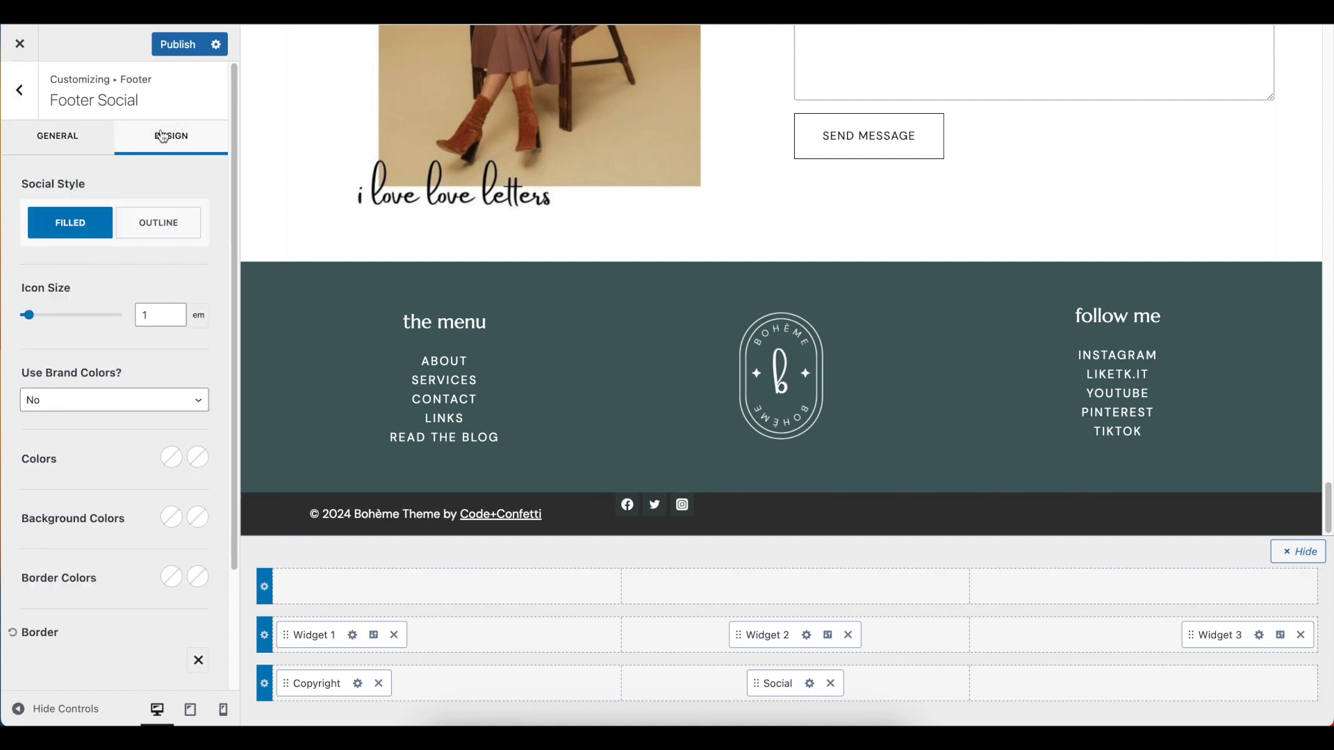
{"action": "left_click", "coordinate": [157, 228]}
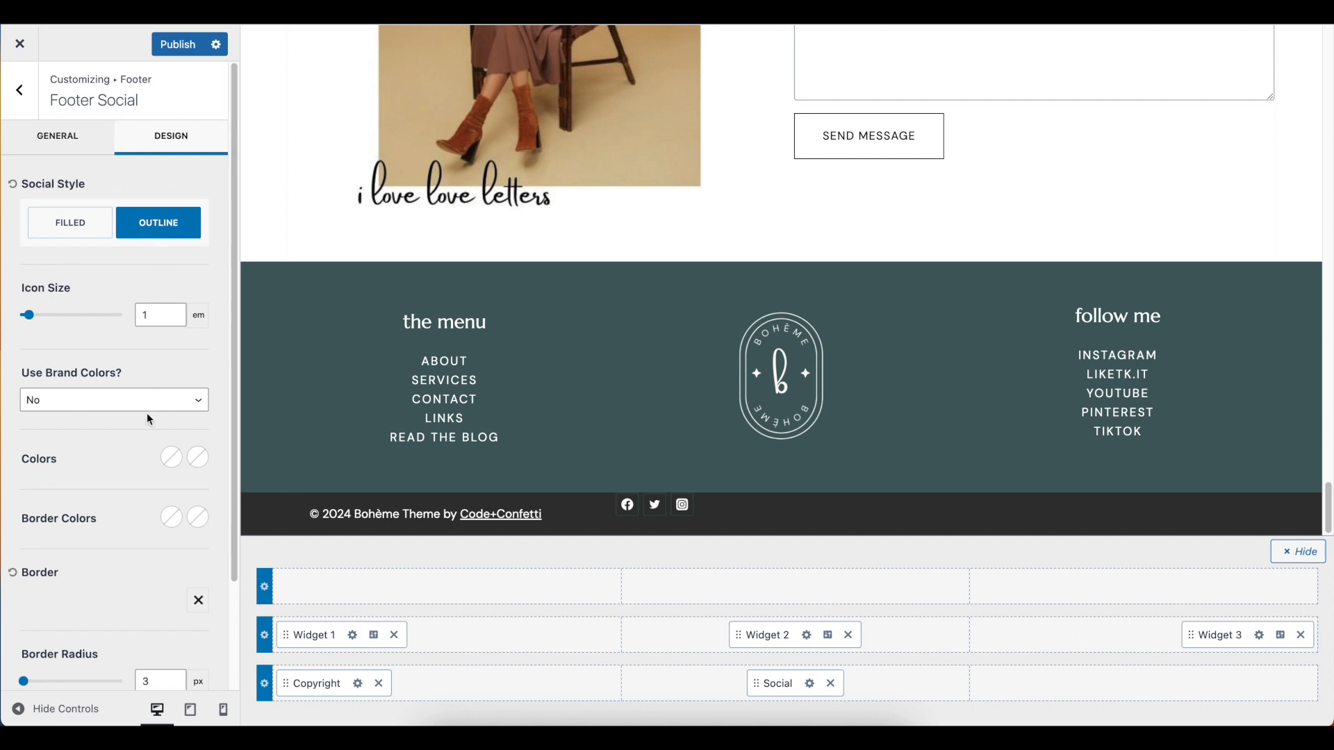
{"action": "left_click", "coordinate": [172, 457]}
{"action": "left_click", "coordinate": [34, 425]}
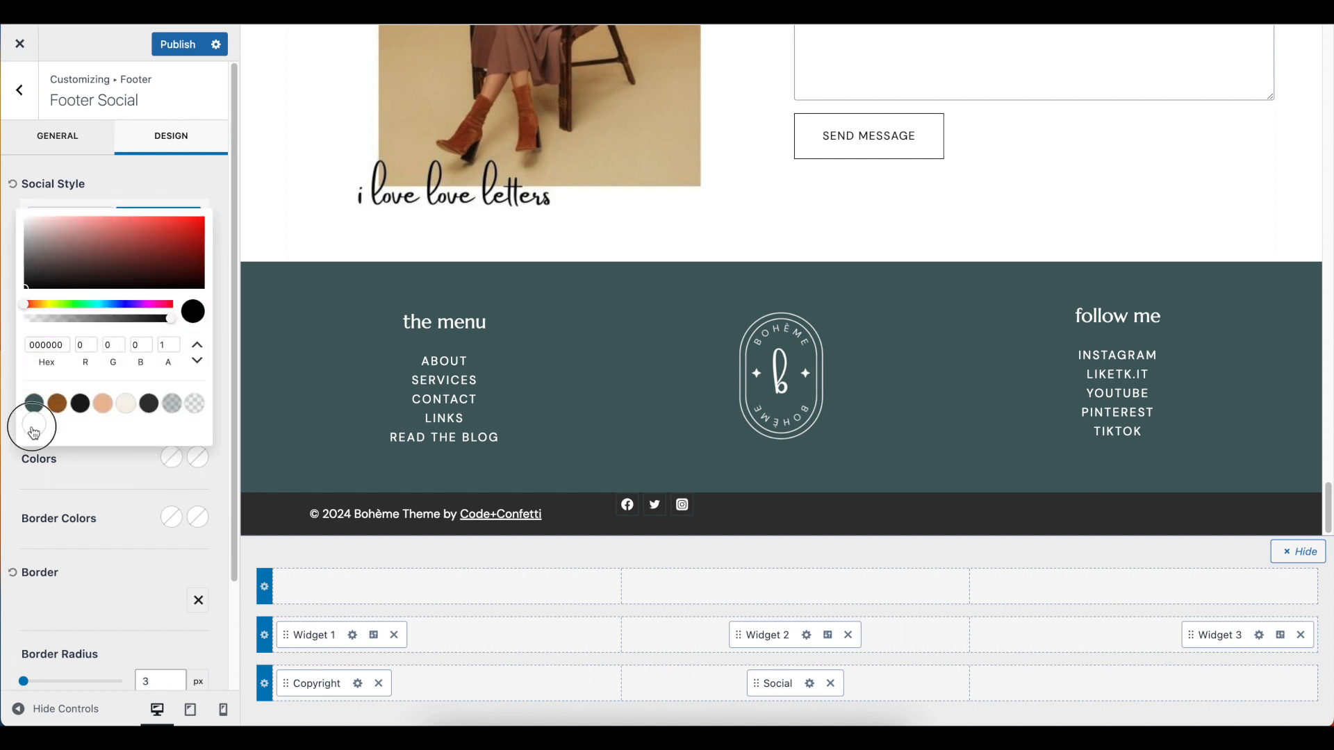
{"action": "left_click", "coordinate": [126, 407]}
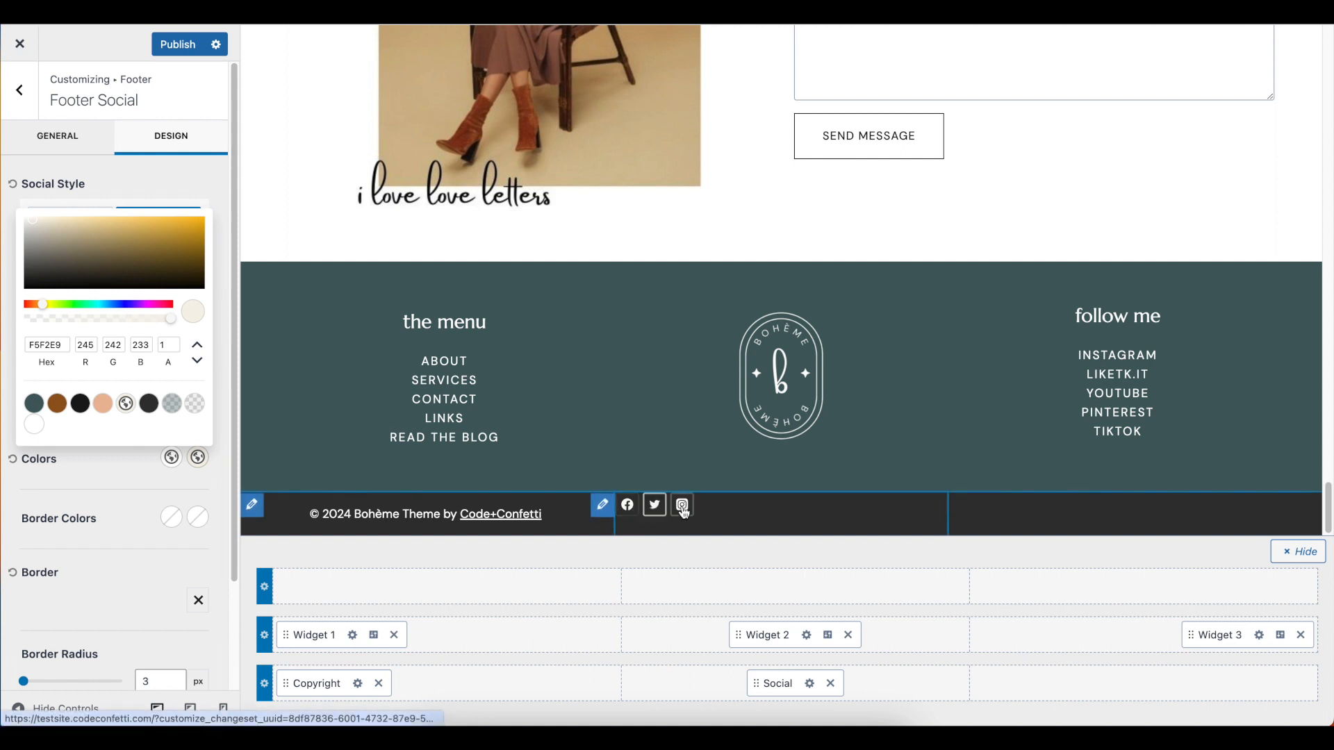
{"action": "left_click", "coordinate": [114, 465]}
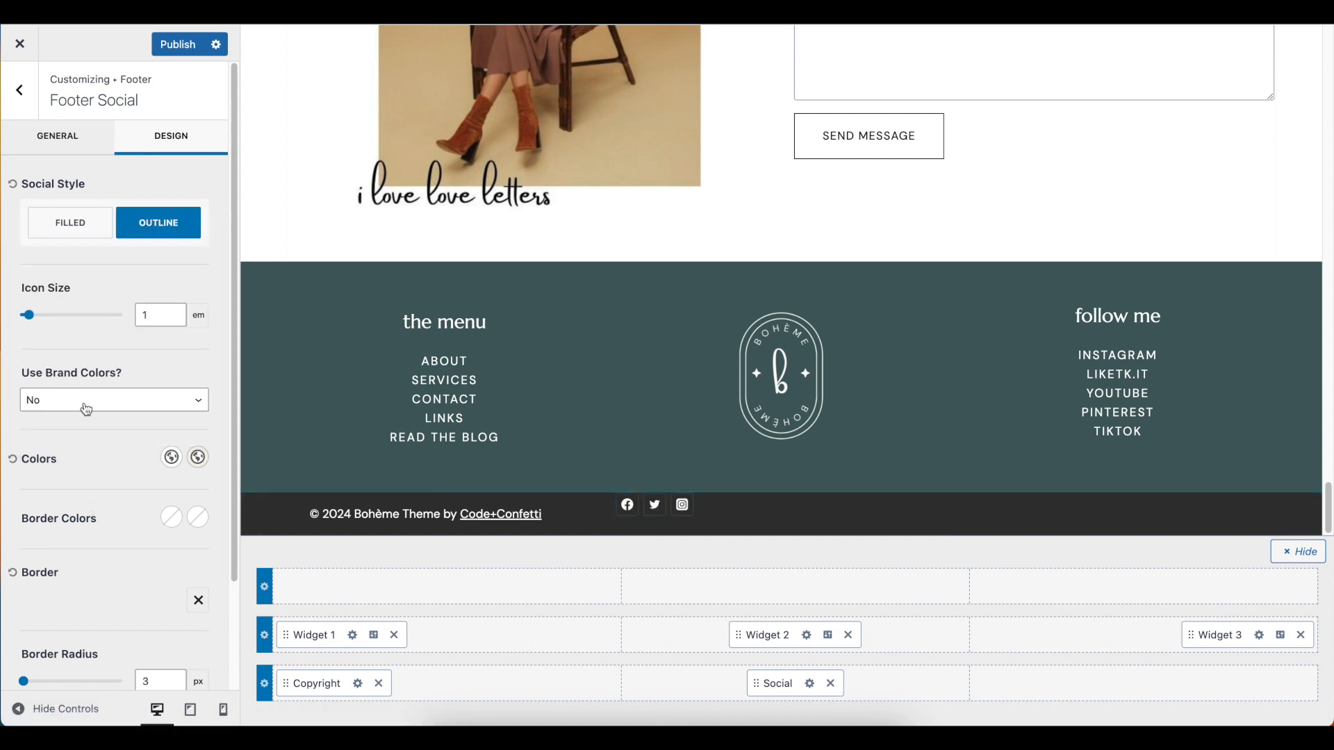
Switch the footer social icons to the Filled style and make their initial background color fully transparent
{"action": "left_click", "coordinate": [82, 225]}
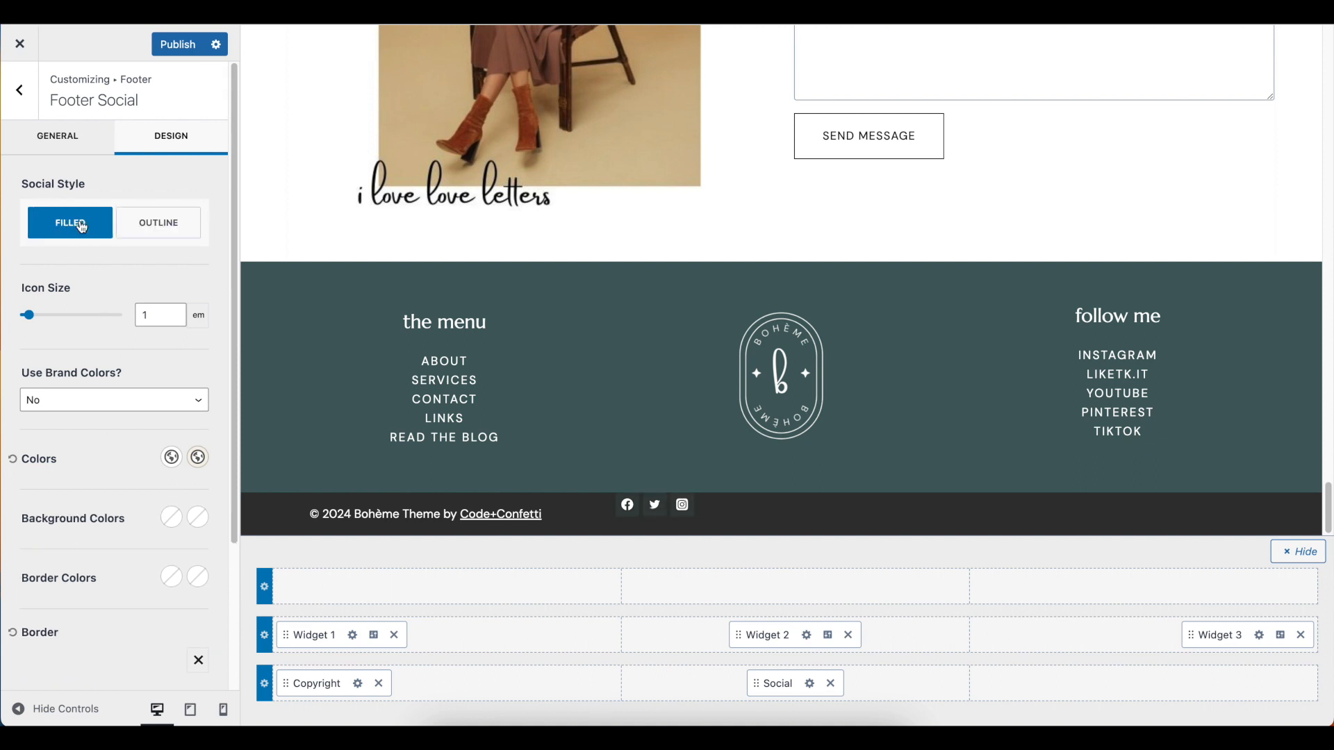
{"action": "left_click", "coordinate": [171, 517]}
{"action": "left_click_drag", "start_coordinate": [76, 379], "coordinate": [122, 588]}
{"action": "left_click", "coordinate": [124, 592]}
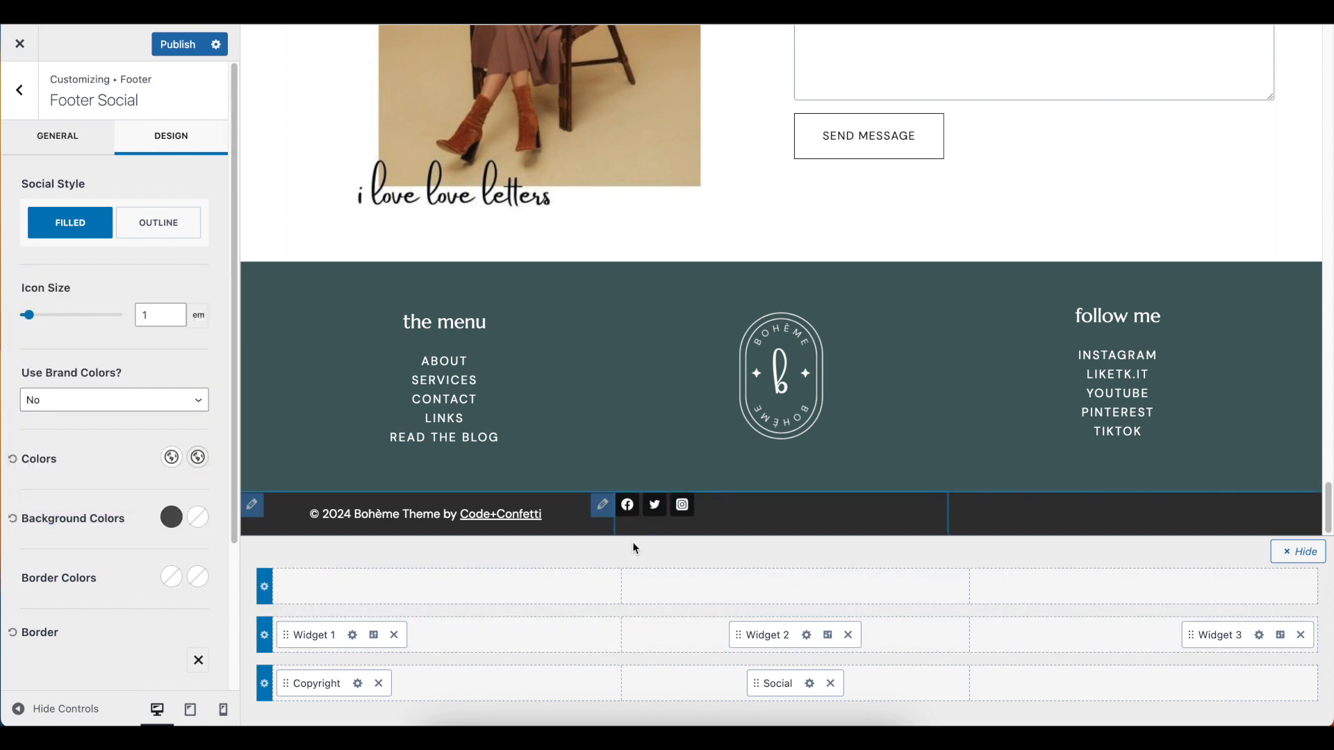
{"action": "left_click", "coordinate": [171, 517]}
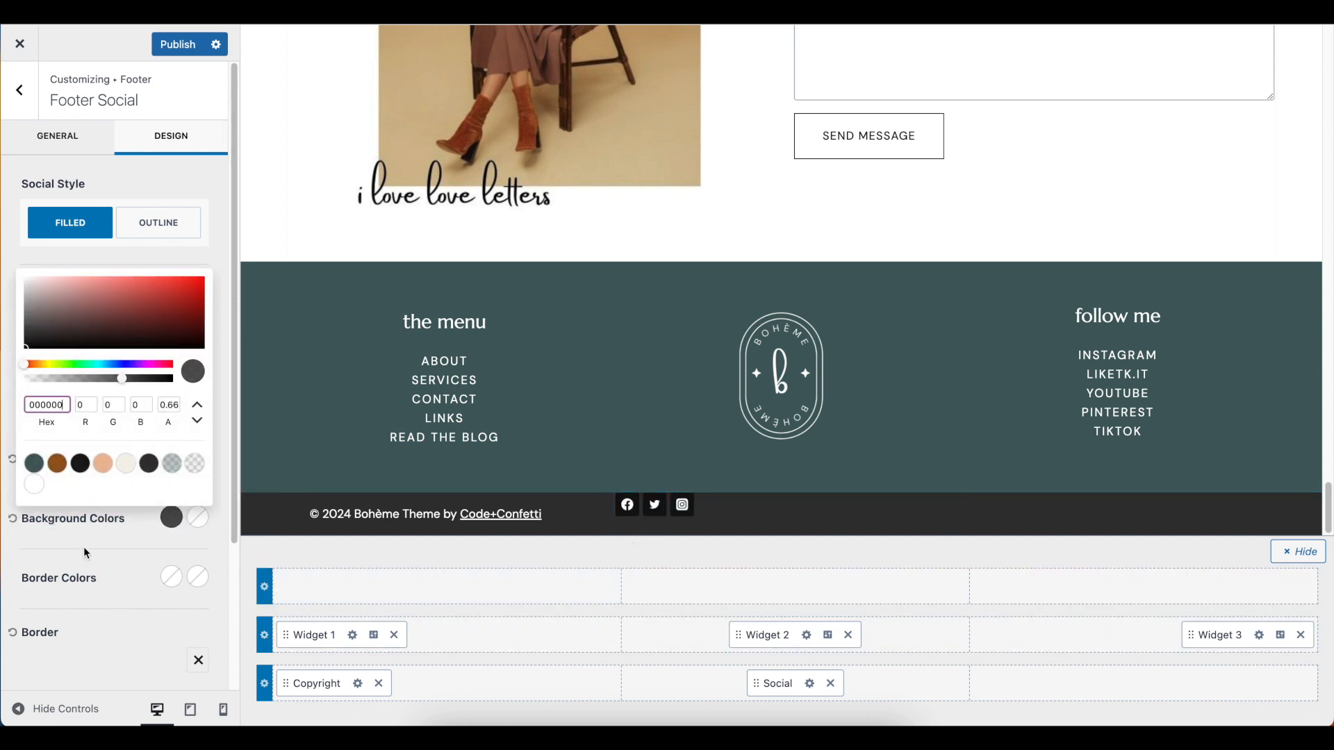
{"action": "left_click_drag", "start_coordinate": [91, 381], "coordinate": [24, 379]}
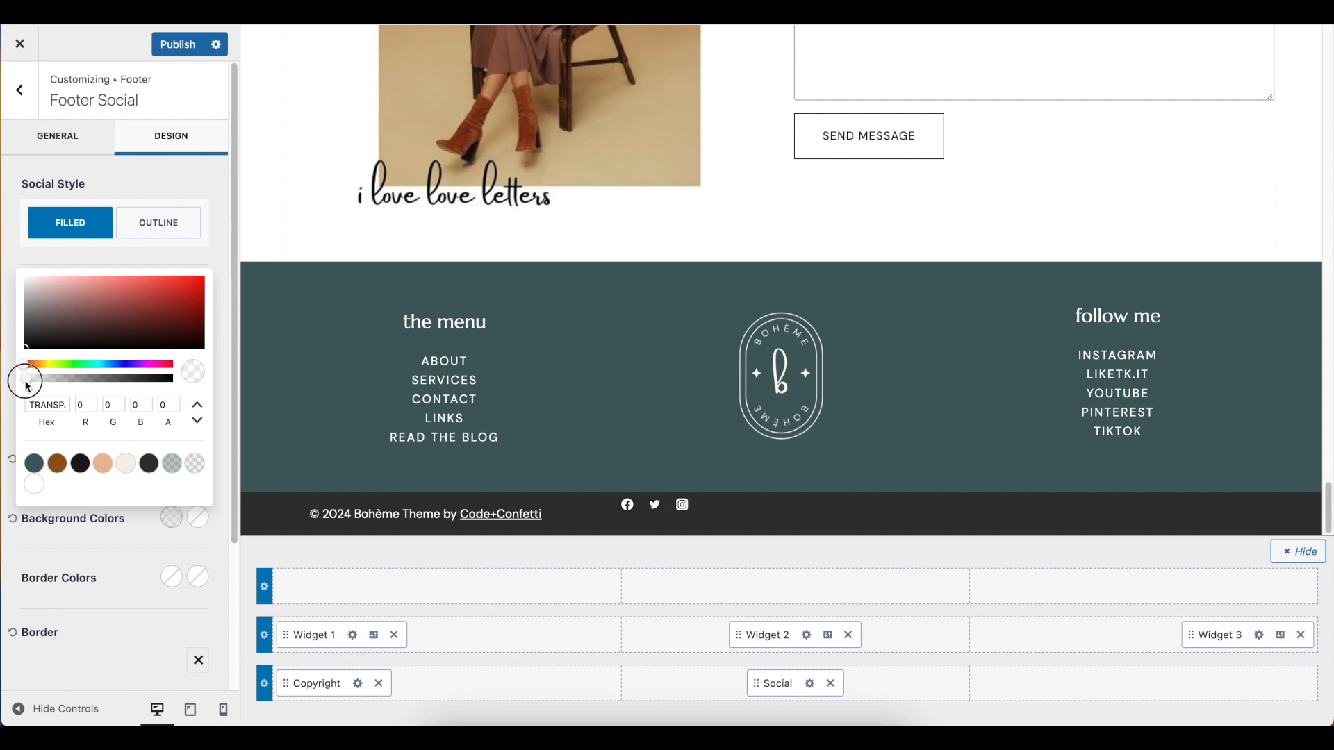
{"action": "left_click", "coordinate": [102, 554]}
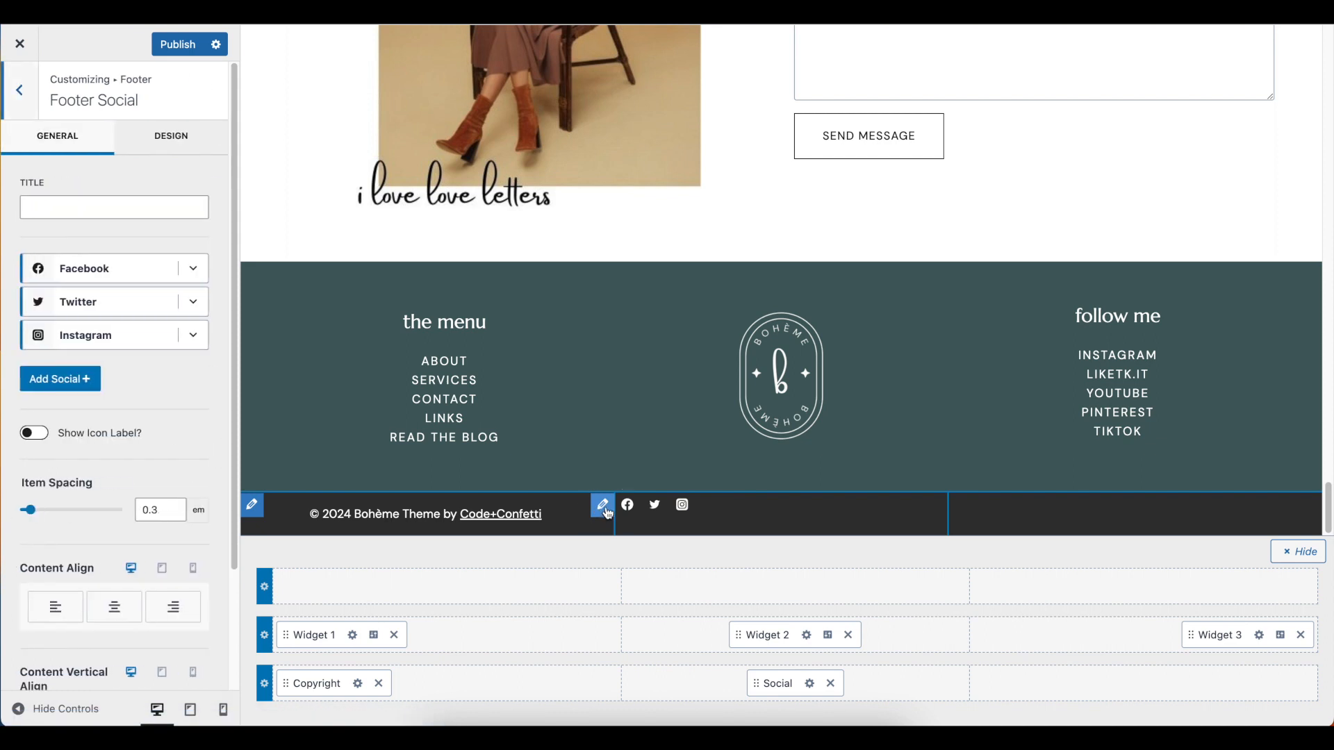
Center the footer social icons horizontally and vertically within their column
{"action": "left_click", "coordinate": [116, 615]}
{"action": "scroll", "coordinate": [114, 574], "scroll_direction": "down", "scroll_amount": 2}
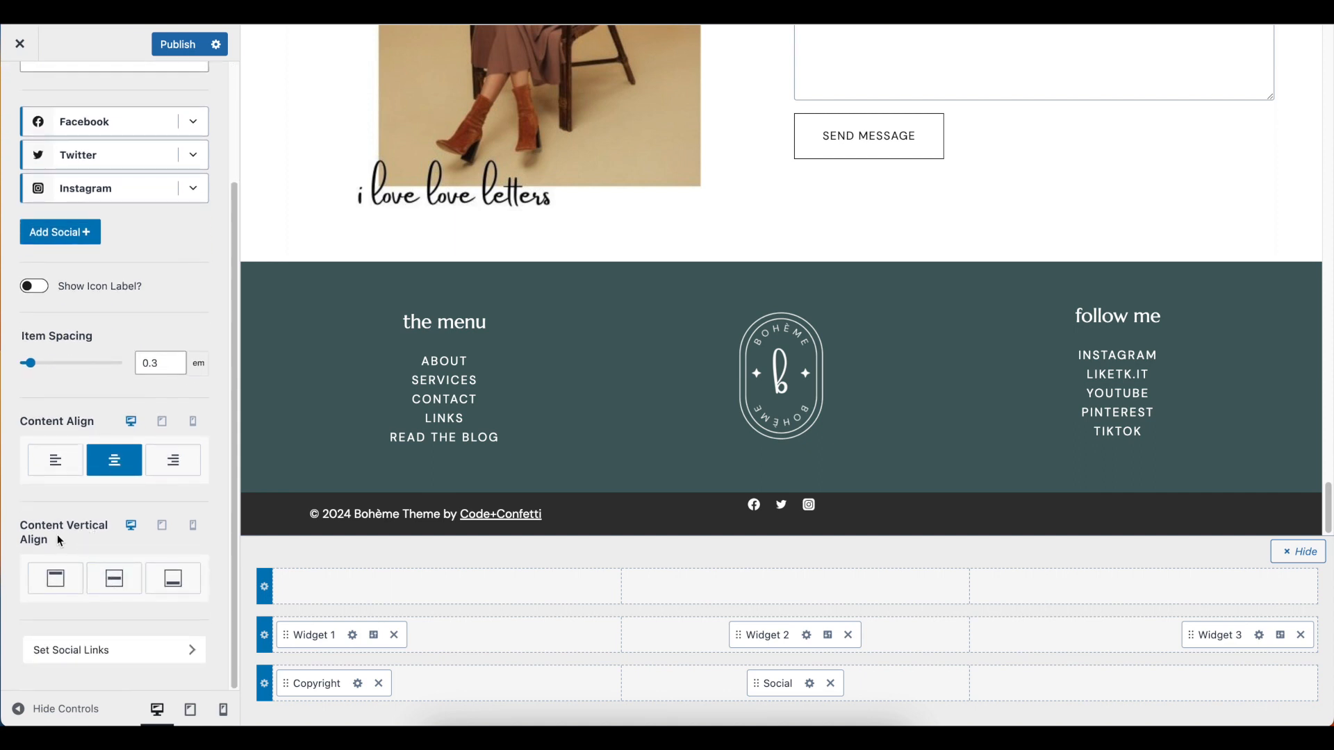
{"action": "left_click", "coordinate": [115, 587]}
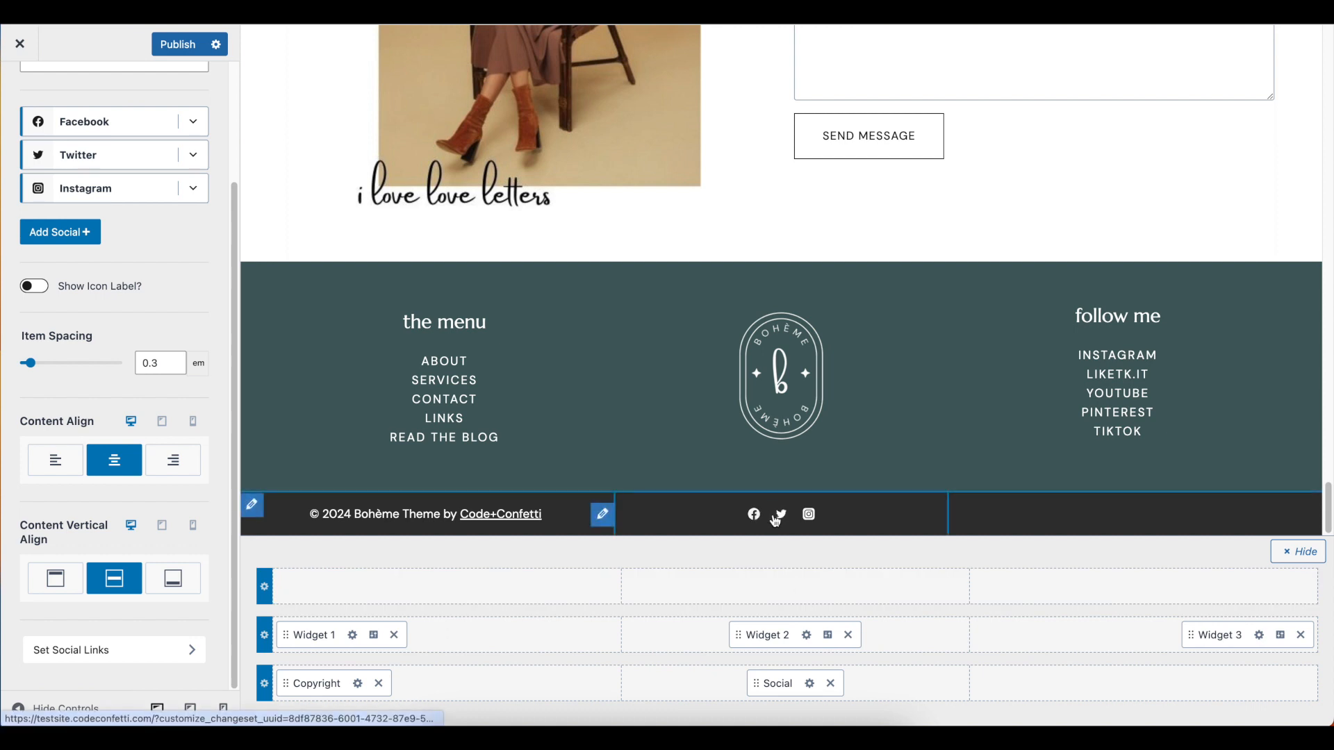
{"action": "scroll", "coordinate": [93, 295], "scroll_direction": "up", "scroll_amount": 1}
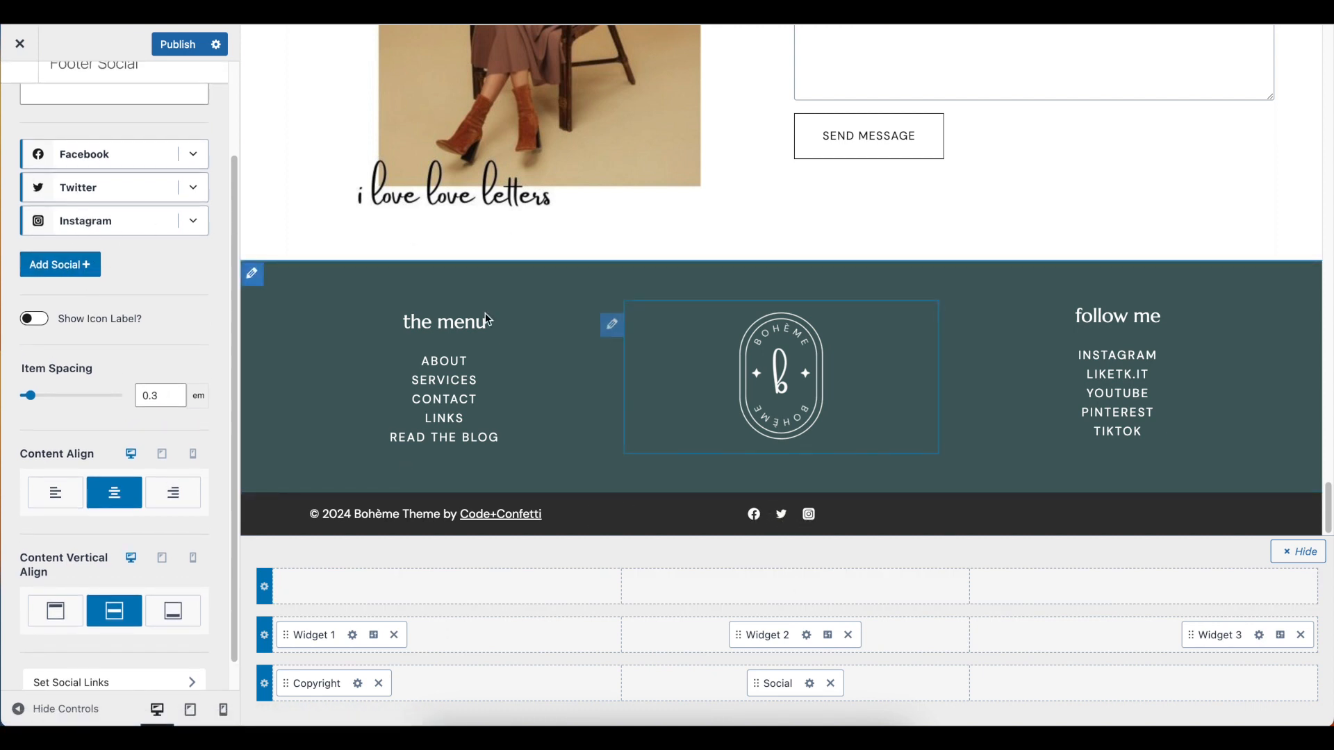
{"action": "scroll", "coordinate": [165, 400], "scroll_direction": "down", "scroll_amount": 1}
{"action": "scroll", "coordinate": [168, 407], "scroll_direction": "up", "scroll_amount": 4}
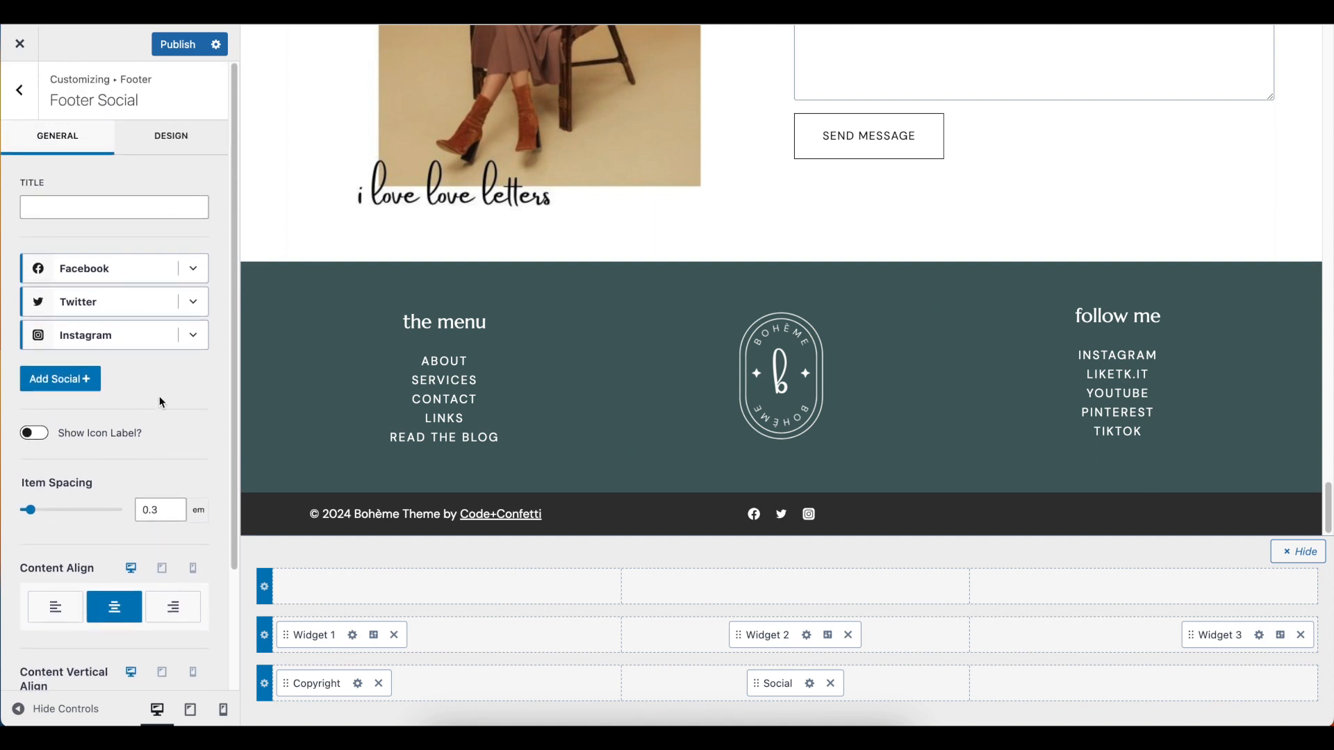
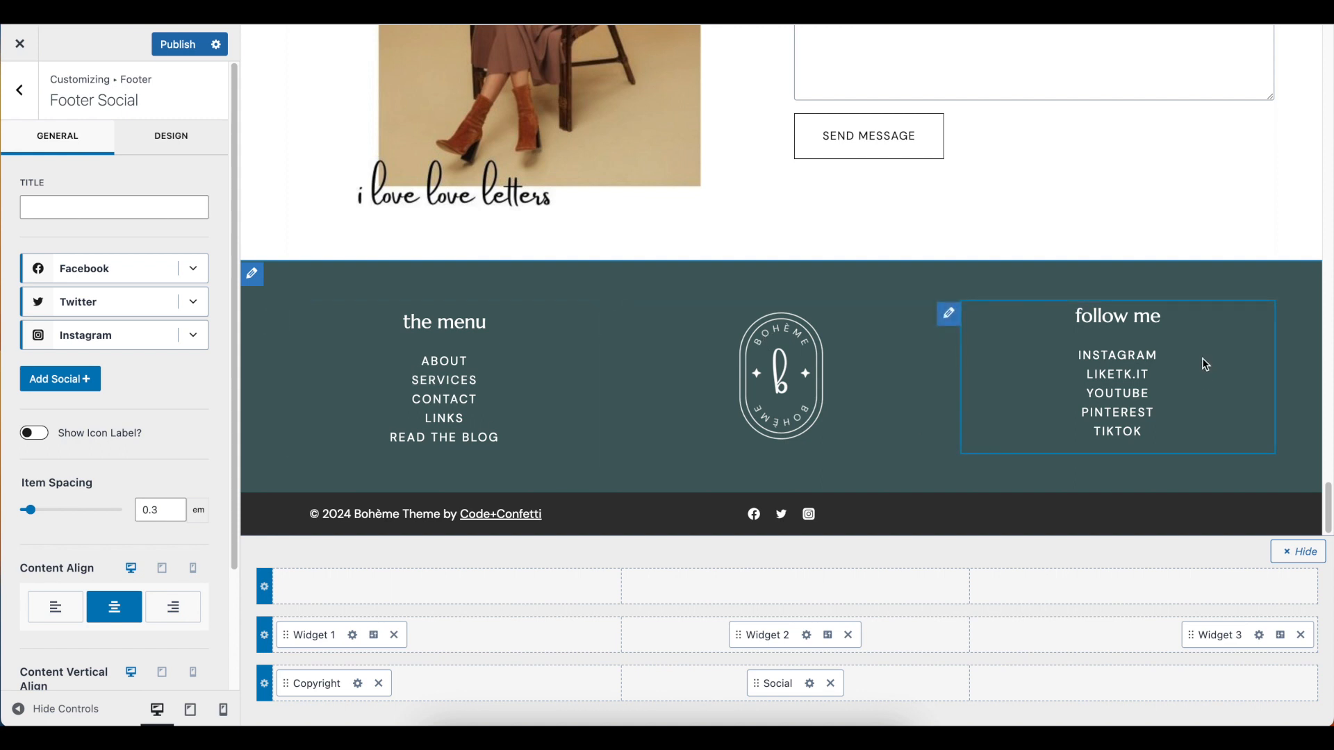
{"action": "left_click", "coordinate": [1145, 685]}
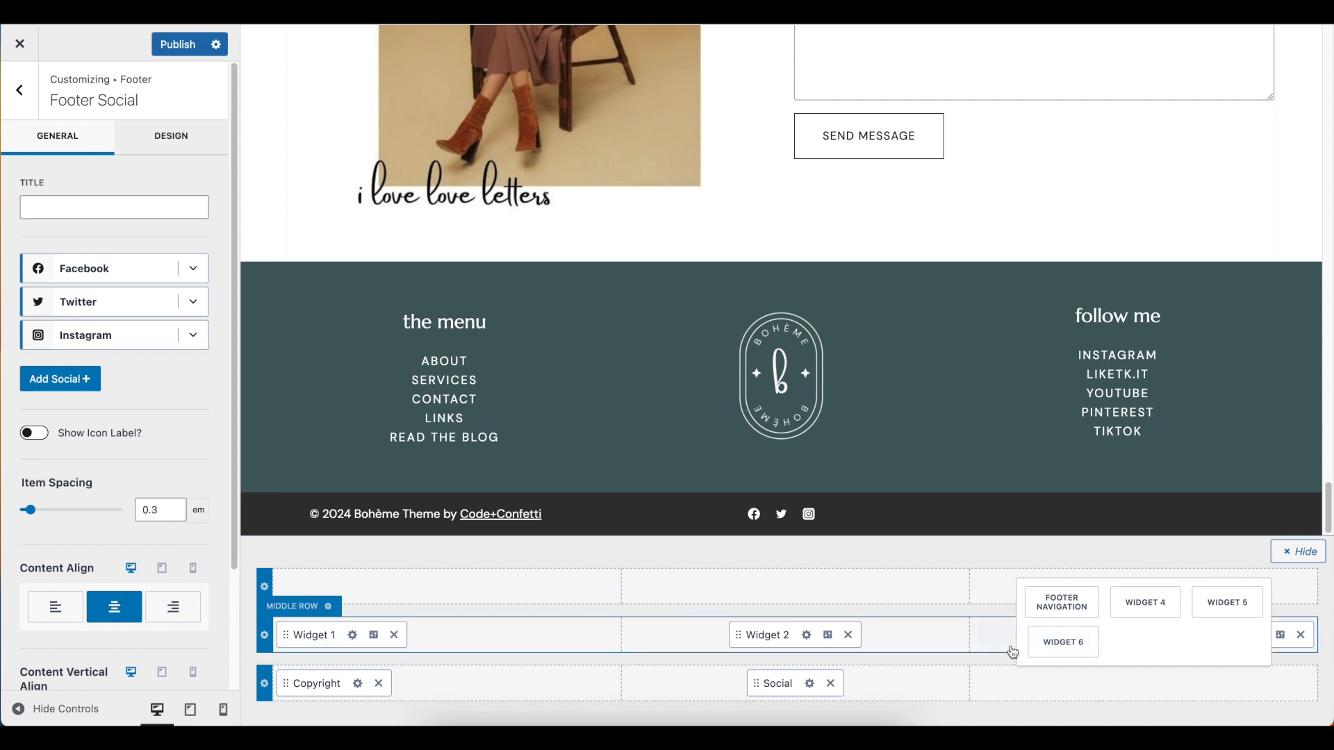
{"action": "left_click", "coordinate": [960, 613]}
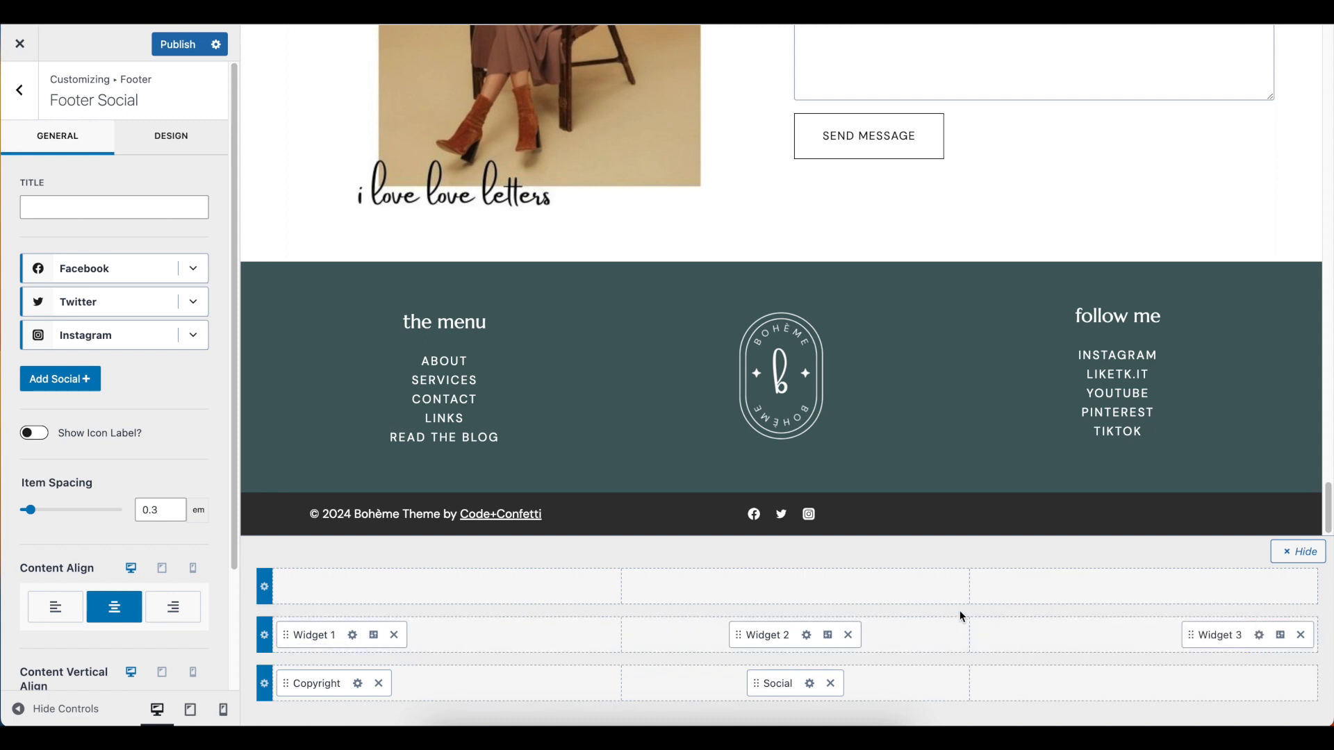
Open the content of footer Widget 1 and select its "the menu" heading and the ABOUT link text
{"action": "left_click", "coordinate": [354, 638]}
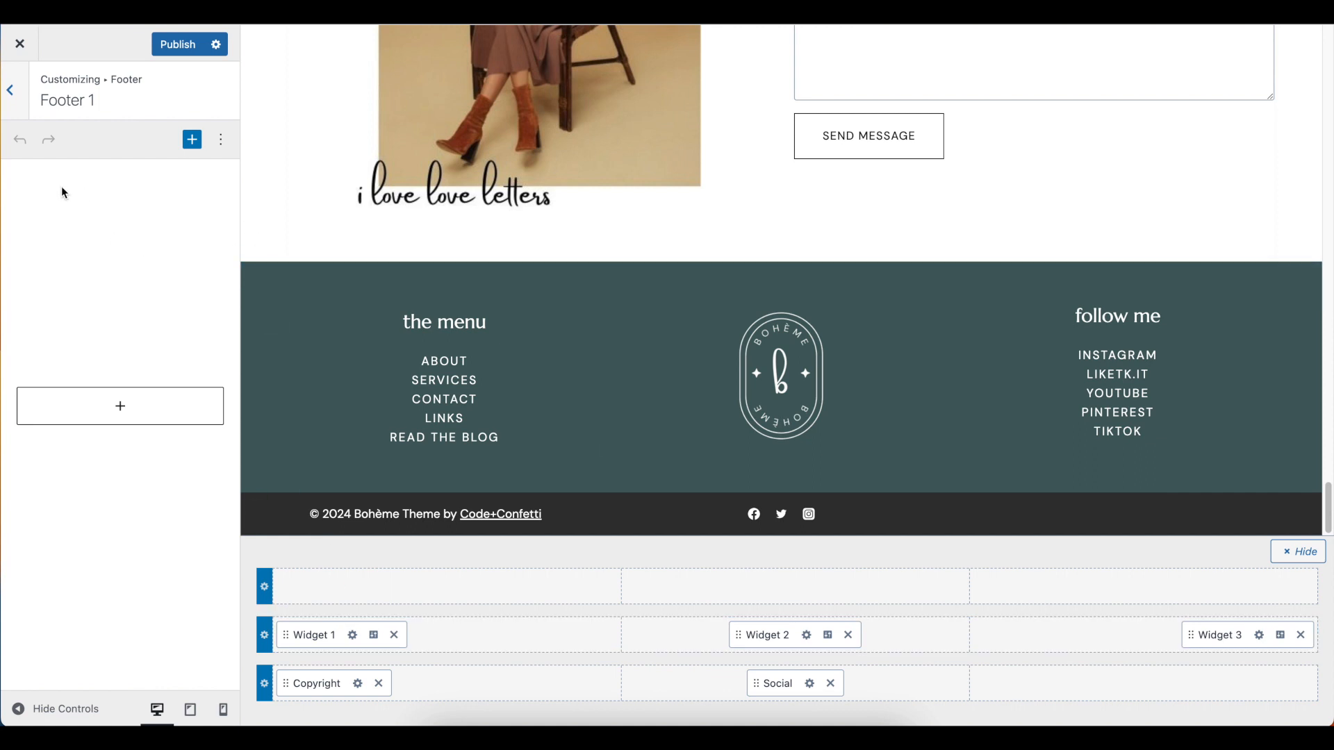
{"action": "left_click", "coordinate": [118, 207]}
{"action": "triple_click", "coordinate": [126, 207]}
{"action": "left_click", "coordinate": [126, 240]}
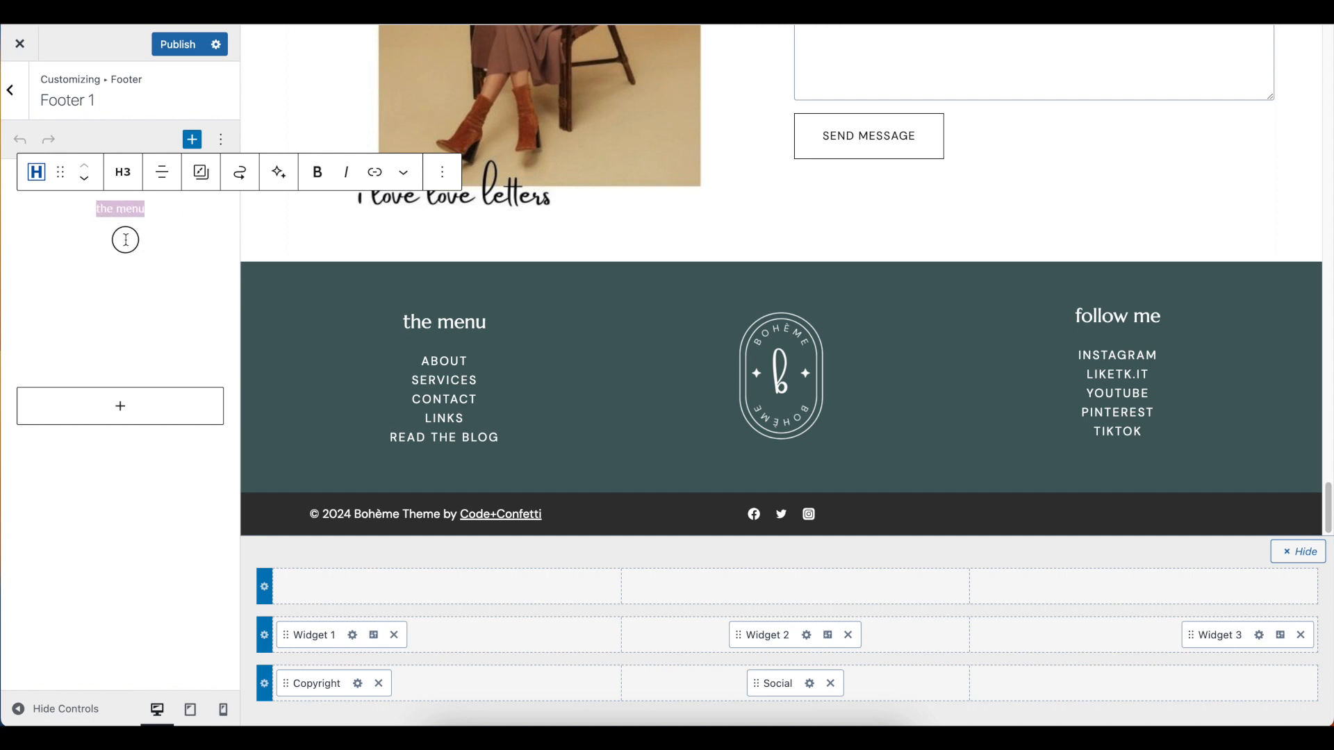
{"action": "triple_click", "coordinate": [126, 241]}
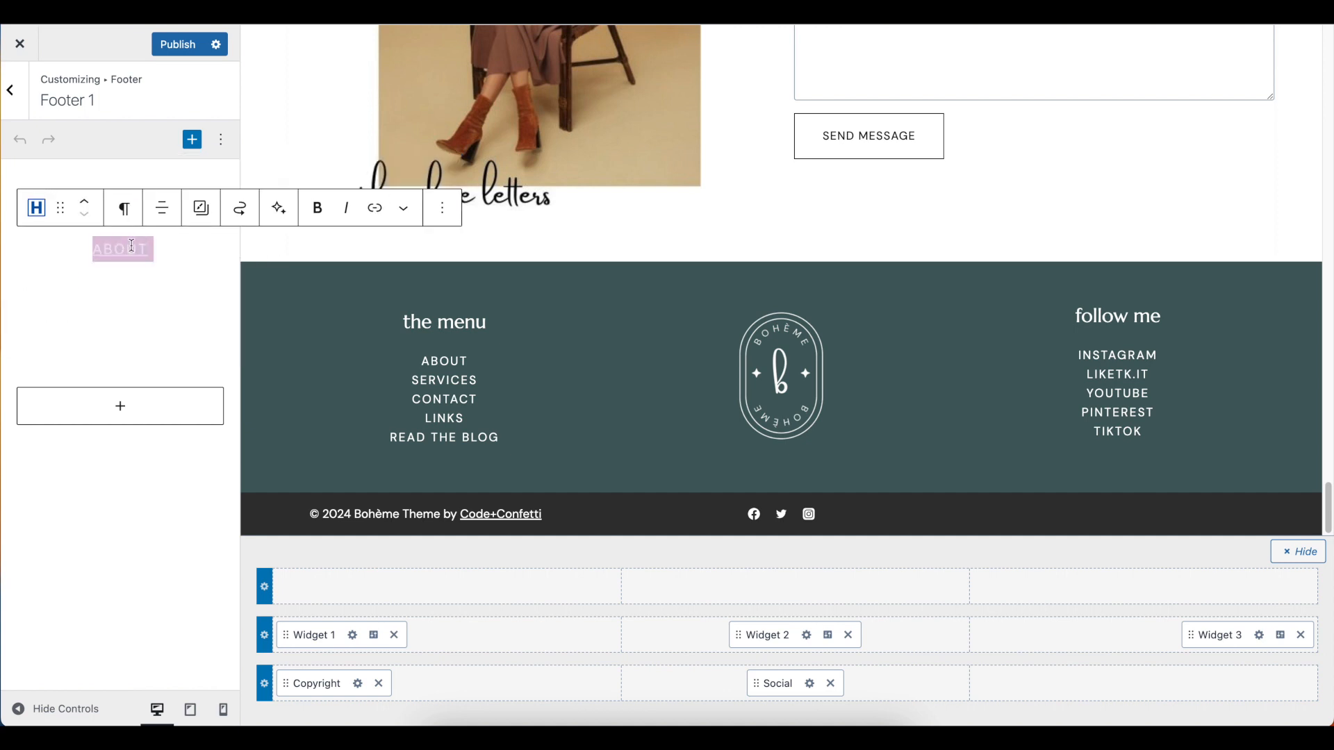
{"action": "left_click", "coordinate": [172, 248]}
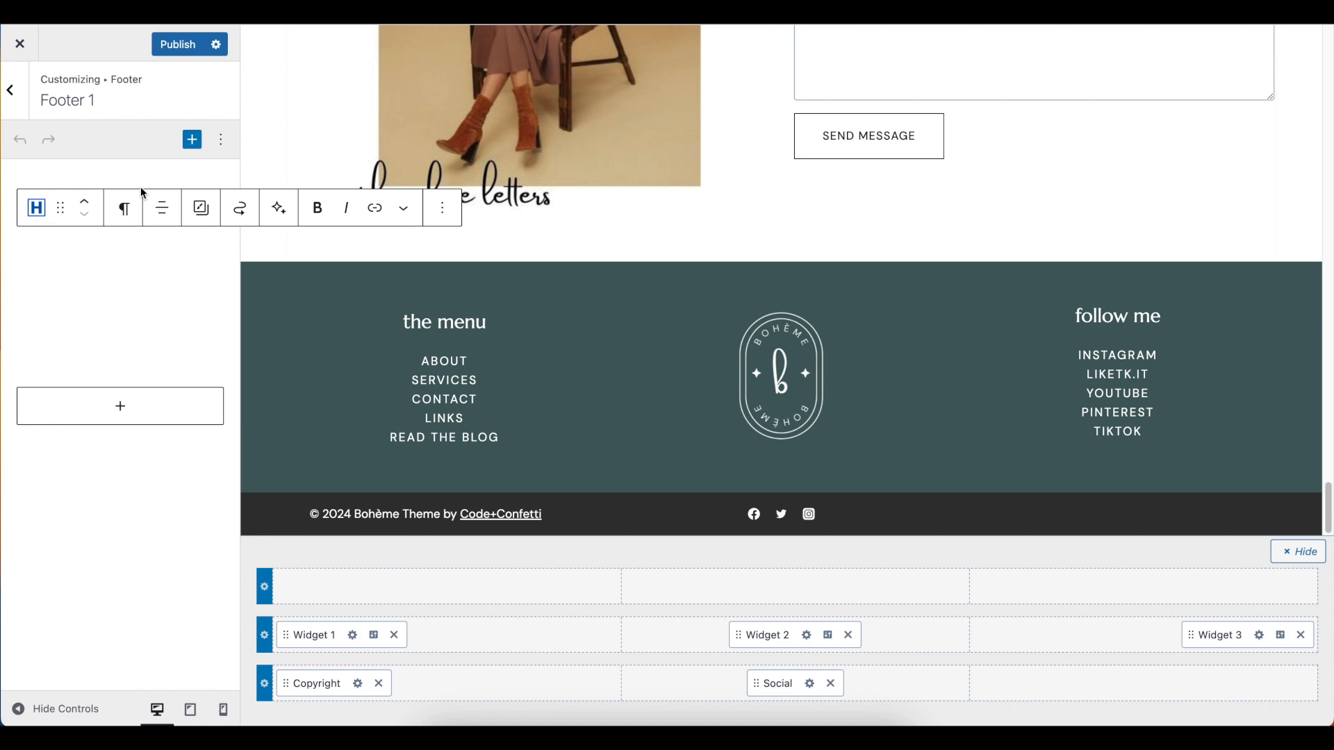
{"action": "left_click", "coordinate": [187, 517]}
Try Heading 2 on the "the menu" heading of the footer widget, and return it to Heading 3
{"action": "left_click", "coordinate": [136, 207]}
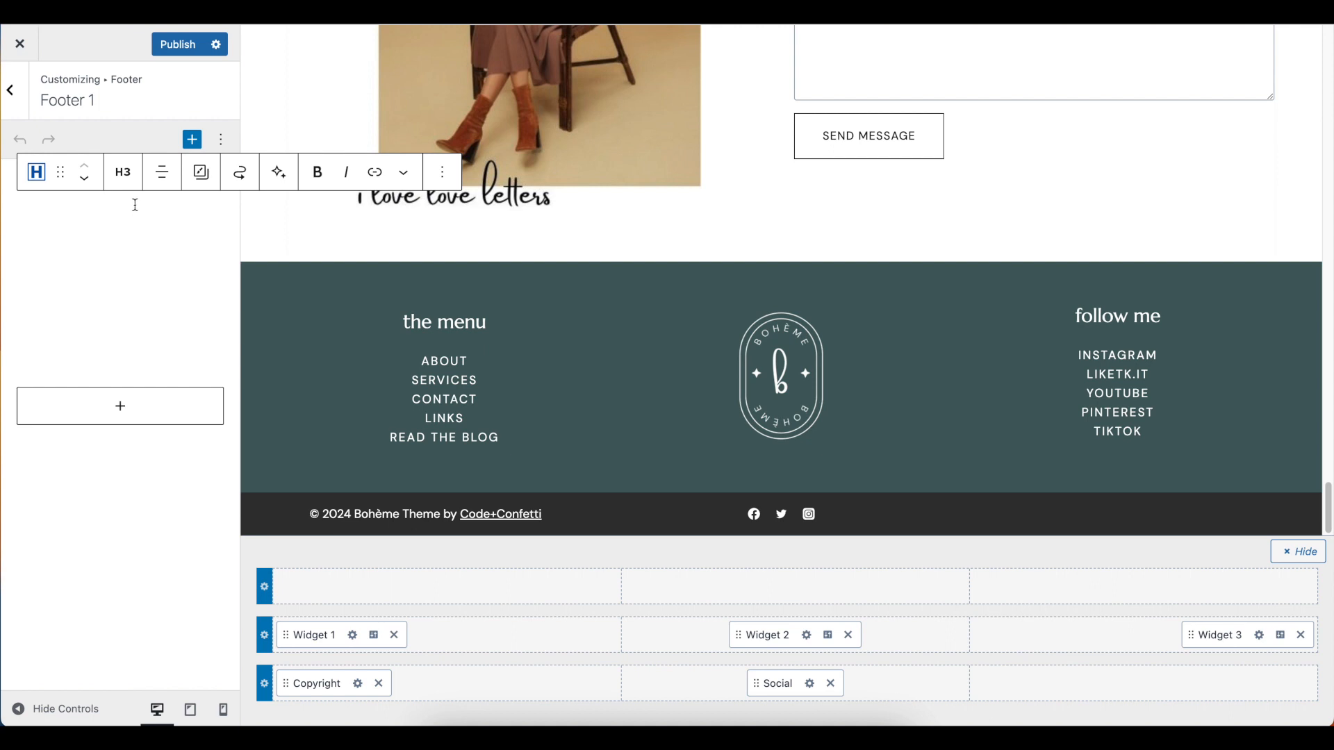
{"action": "left_click", "coordinate": [123, 173]}
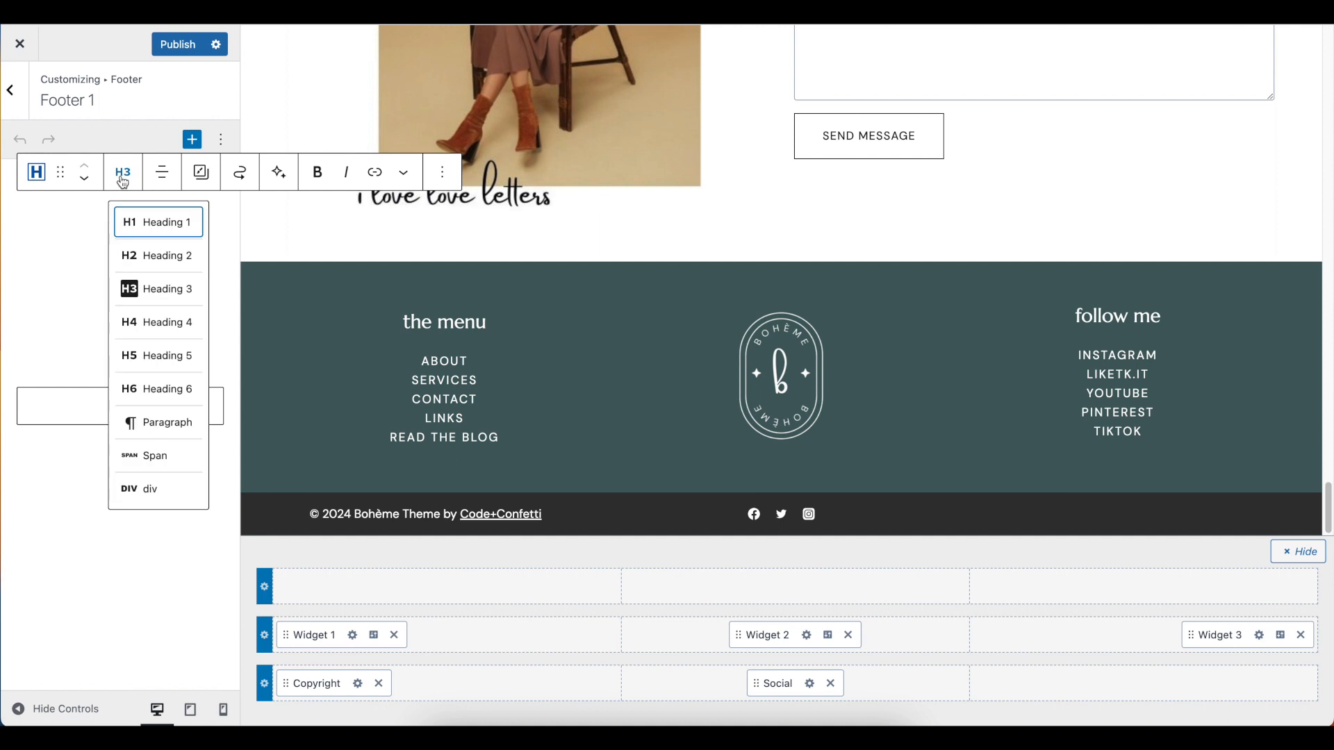
{"action": "left_click", "coordinate": [150, 258]}
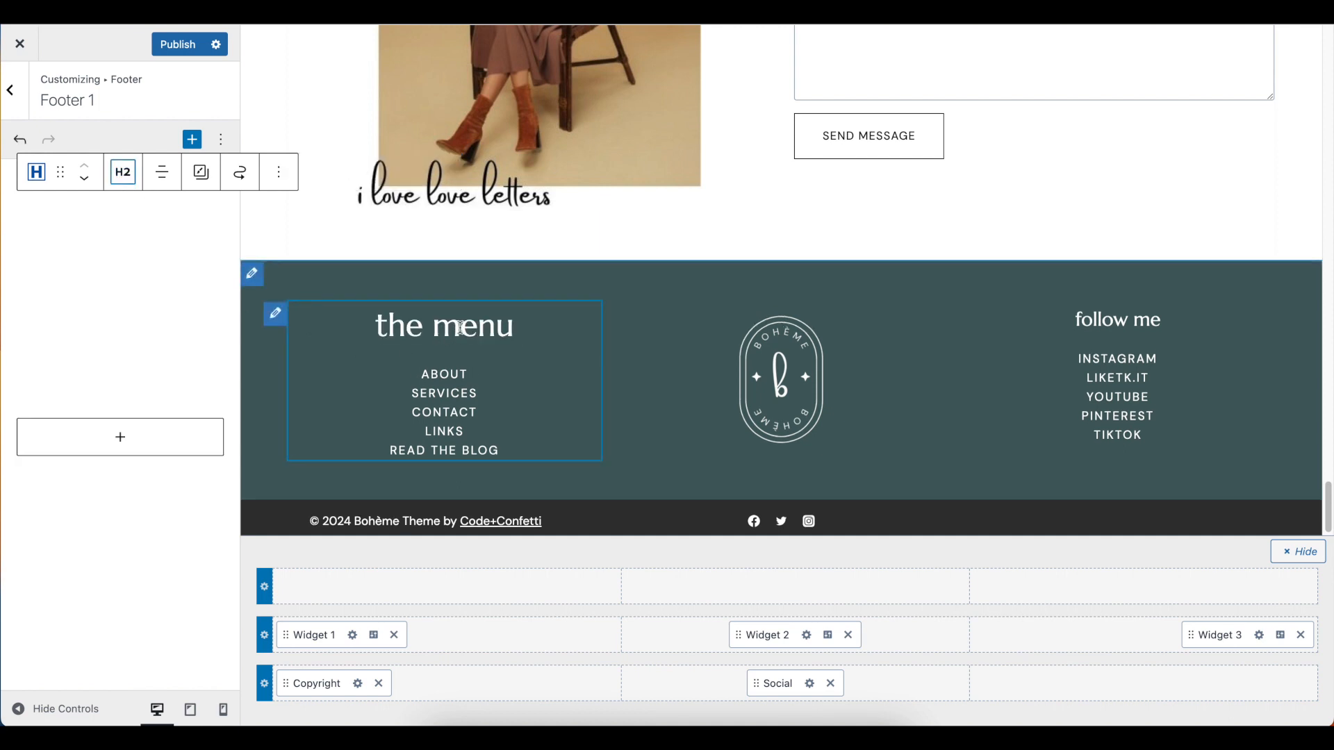
{"action": "left_click", "coordinate": [123, 173]}
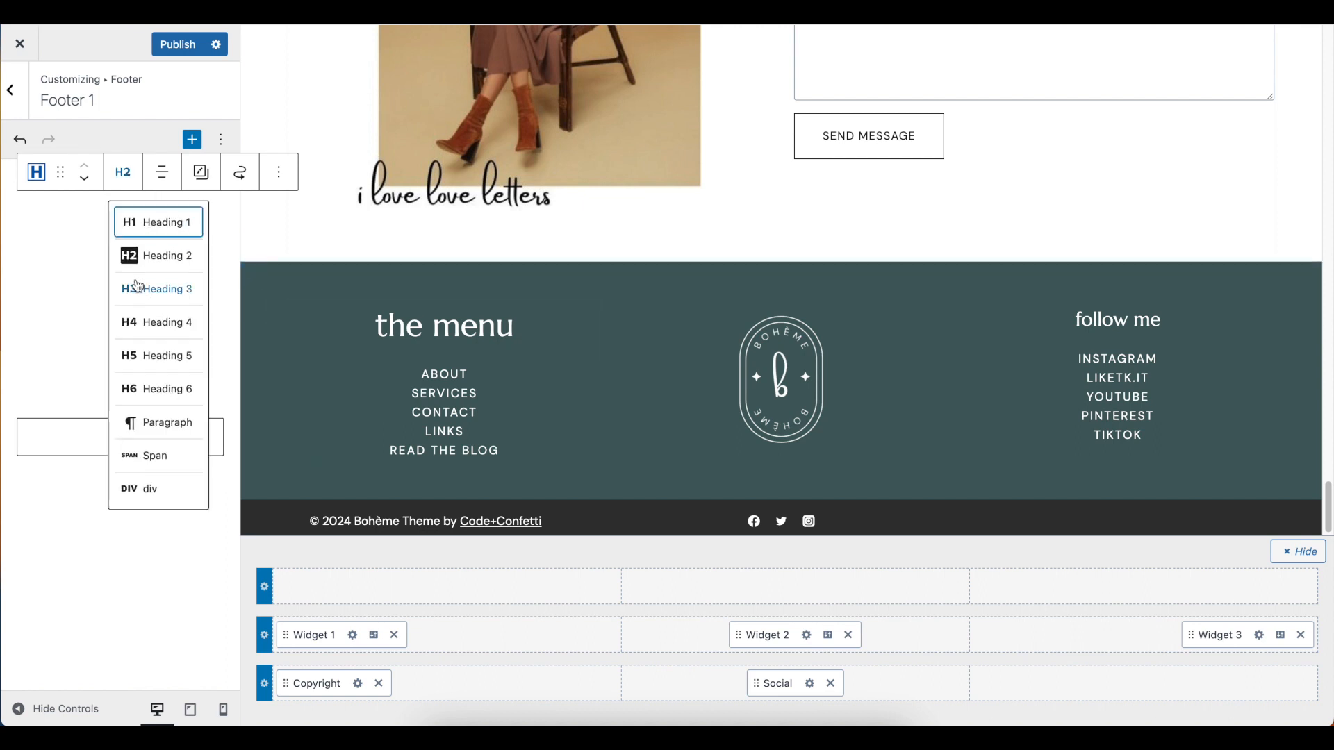
{"action": "left_click", "coordinate": [149, 284]}
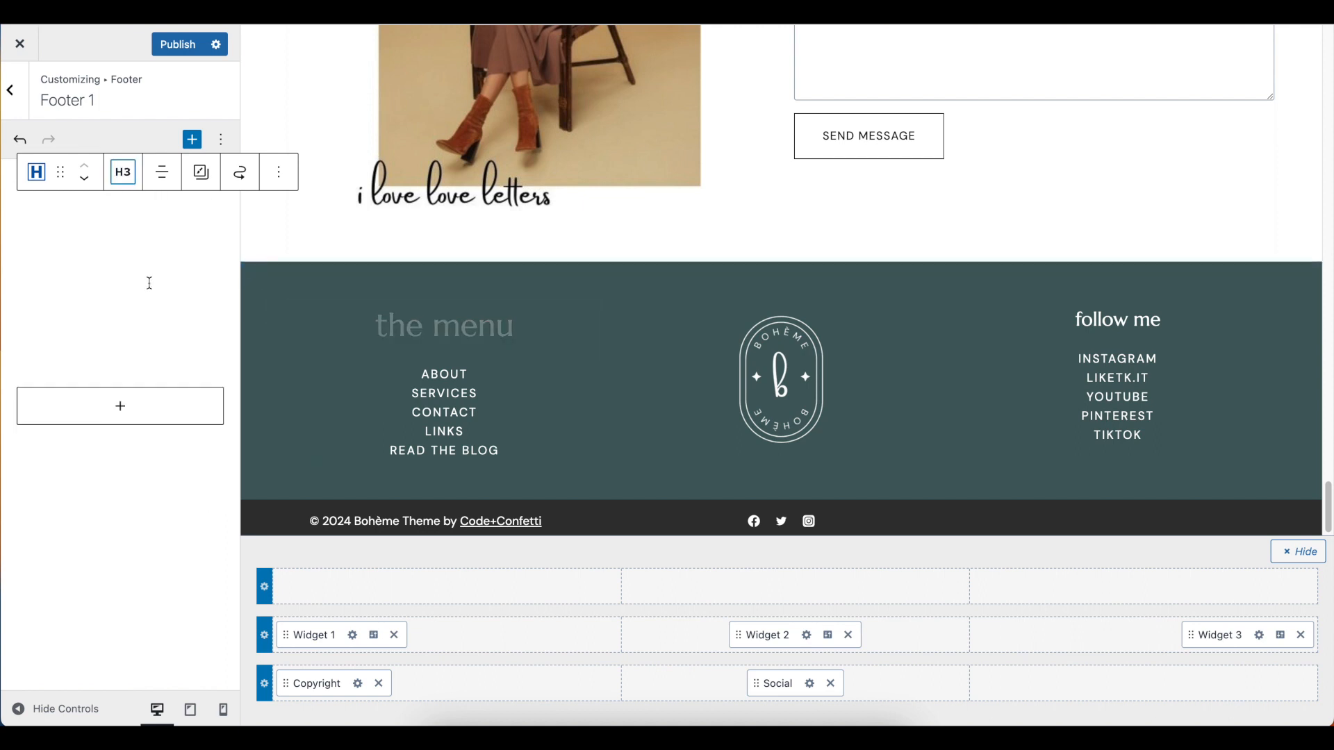
Examine the editable text of the "the menu" heading and the link attached to the ABOUT entry
{"action": "left_click", "coordinate": [115, 210]}
{"action": "double_click", "coordinate": [126, 211]}
{"action": "triple_click", "coordinate": [126, 217]}
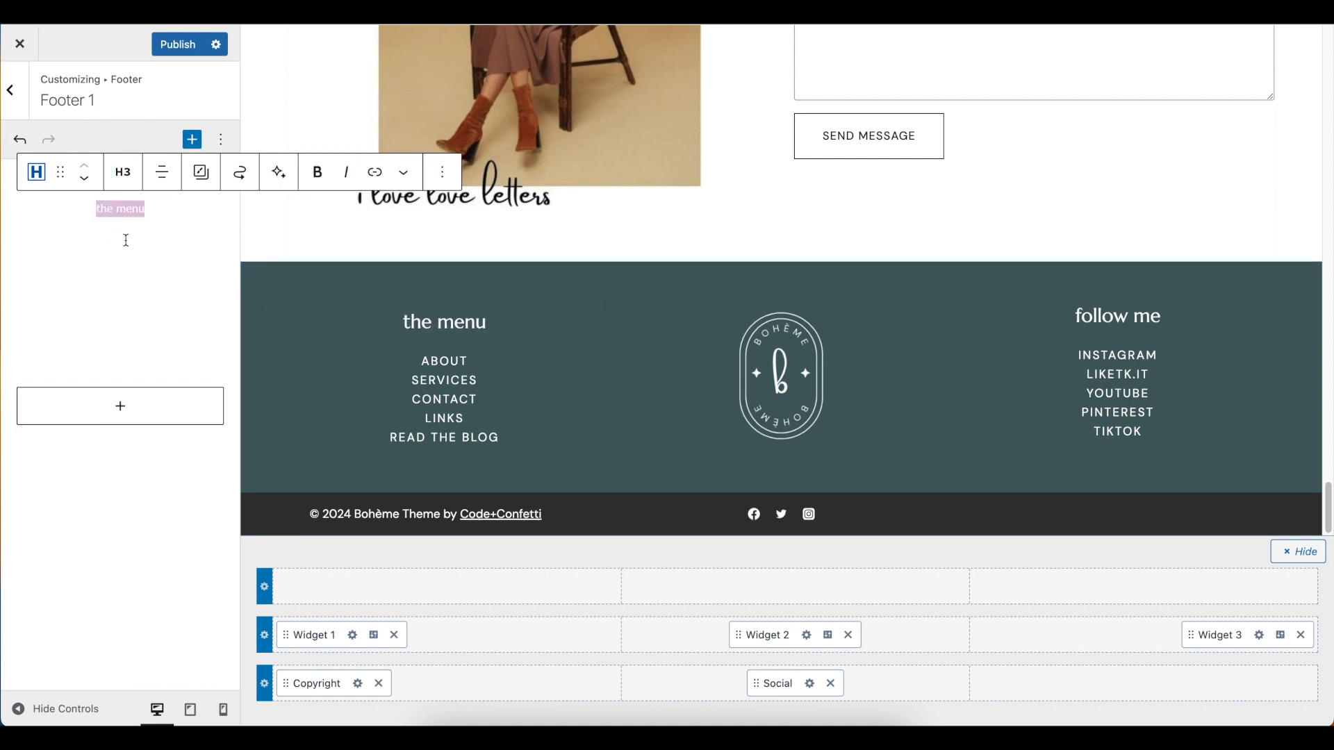
{"action": "left_click", "coordinate": [126, 241]}
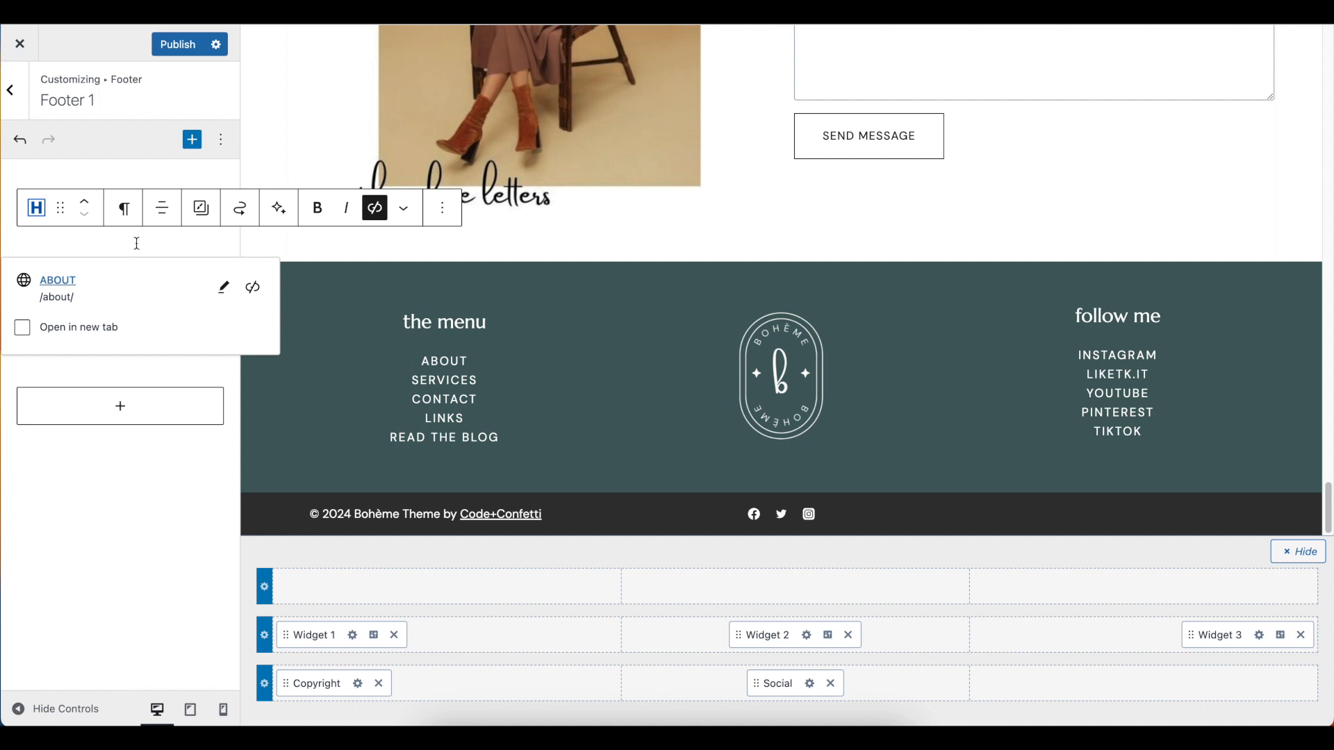
{"action": "double_click", "coordinate": [137, 243]}
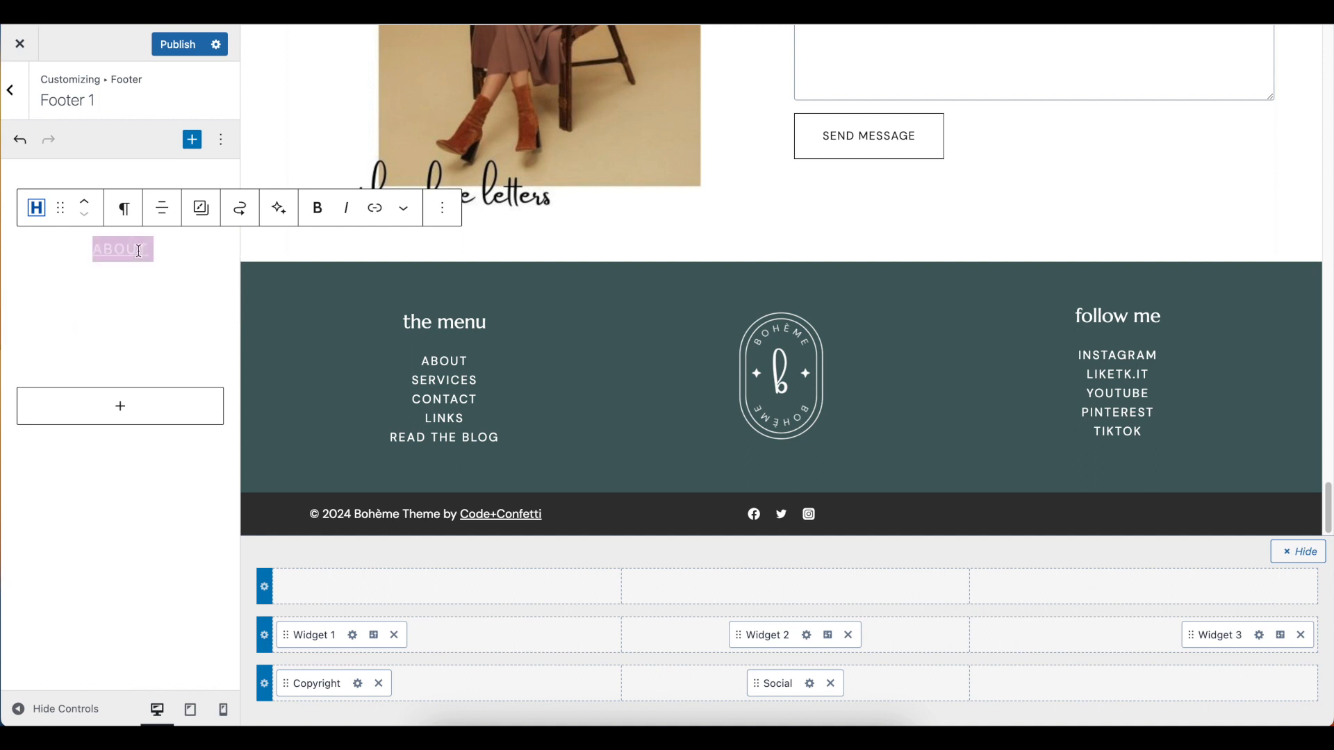
{"action": "left_click", "coordinate": [125, 250]}
{"action": "double_click", "coordinate": [122, 247]}
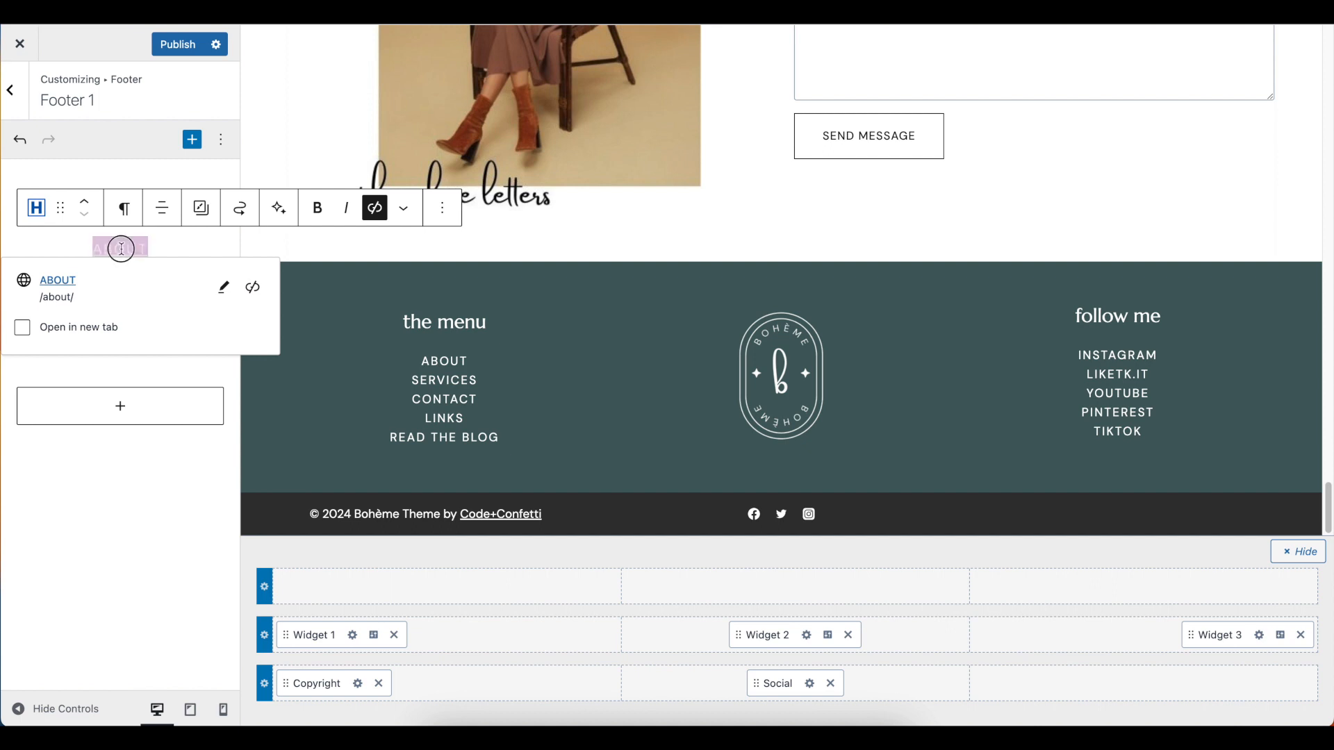
{"action": "left_click", "coordinate": [126, 218]}
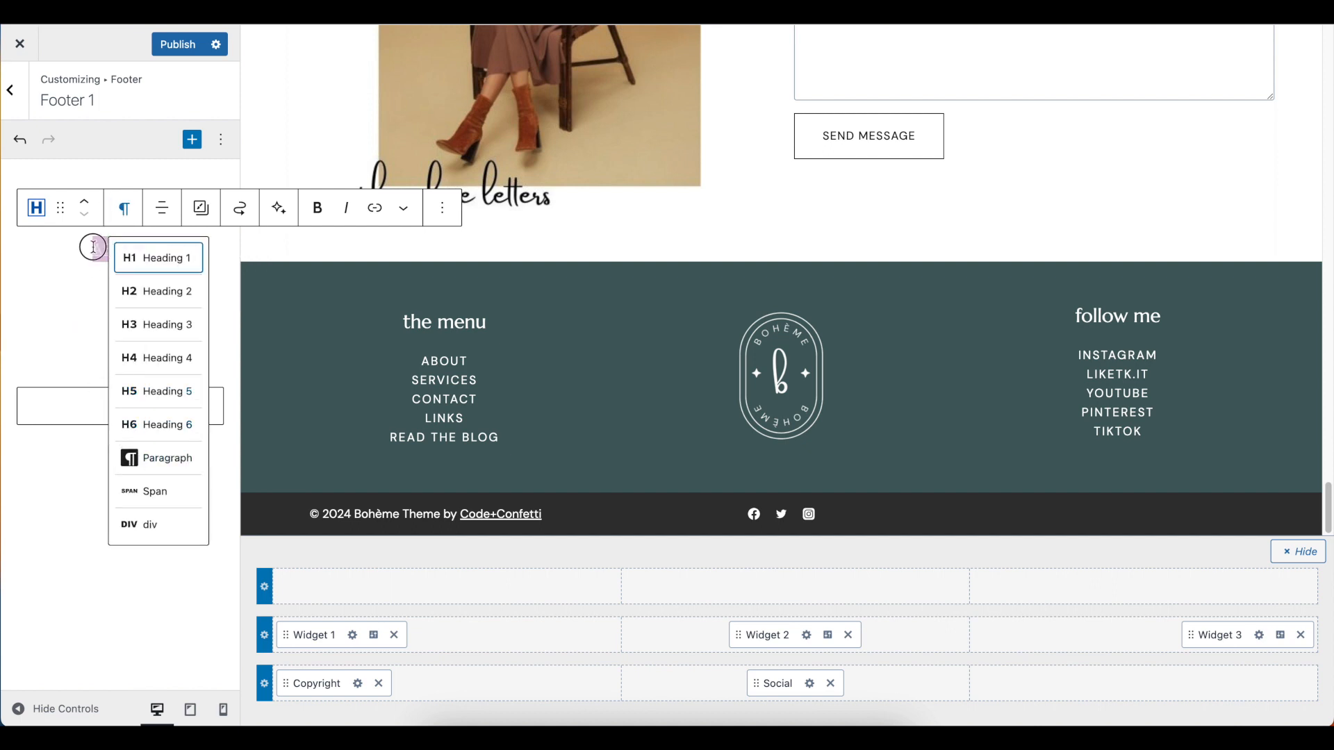
{"action": "key", "text": "Escape"}
{"action": "left_click", "coordinate": [375, 208]}
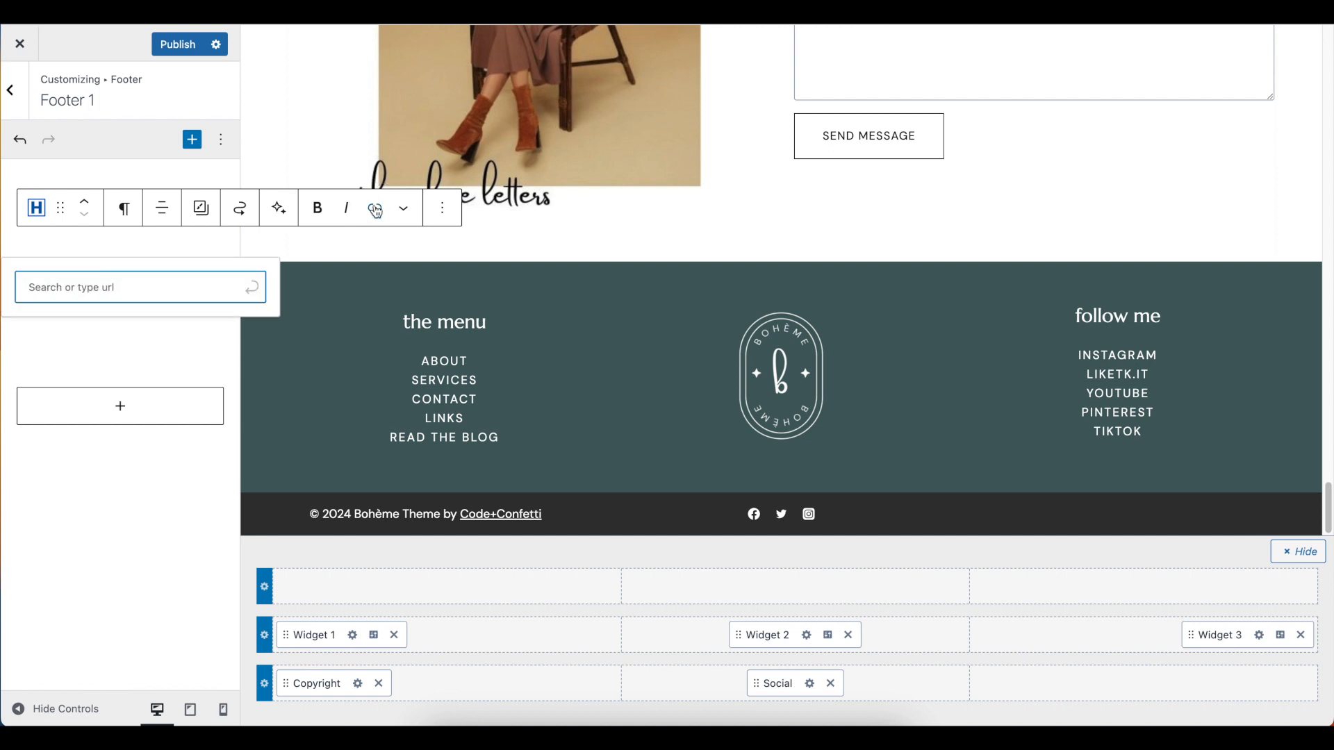
{"action": "left_click", "coordinate": [123, 287]}
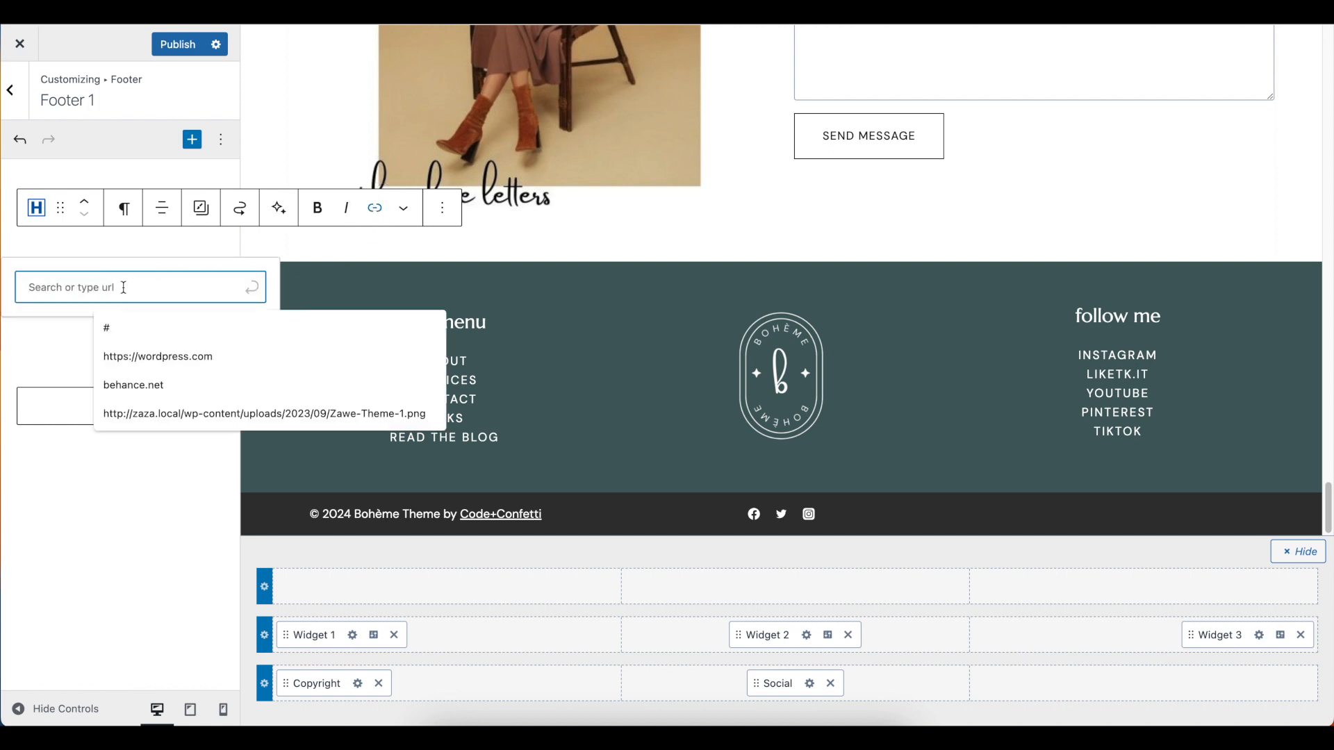
{"action": "left_click", "coordinate": [144, 264]}
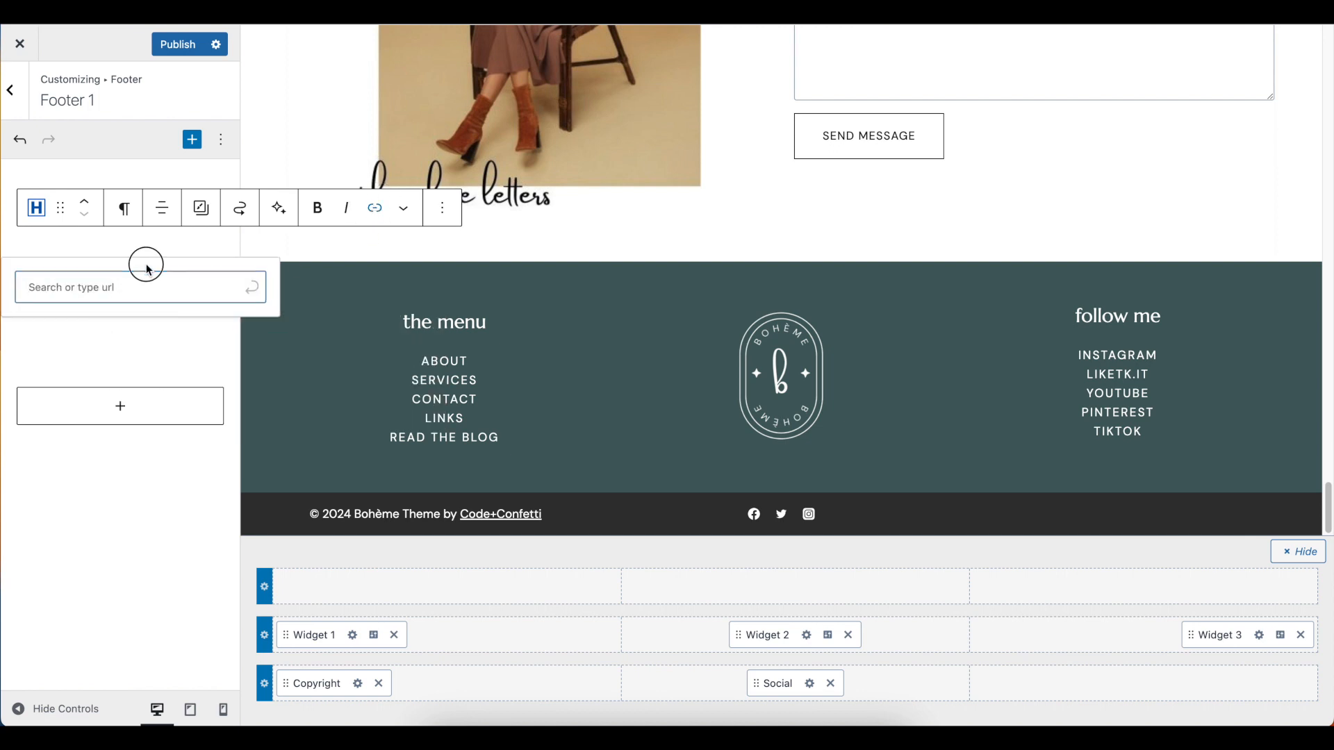
{"action": "left_click", "coordinate": [160, 340]}
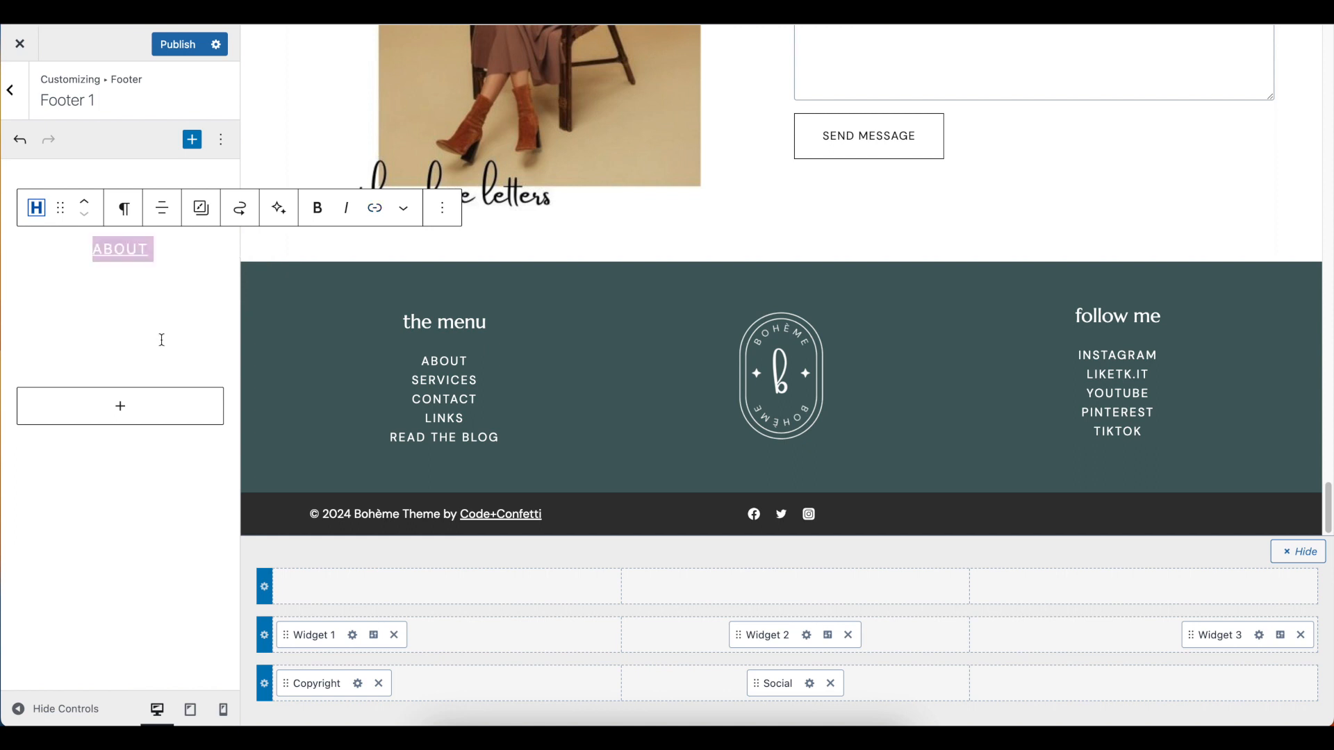
Examine the link text and target of the ABOUT entry and the link of the SERVICES entry
{"action": "left_click", "coordinate": [119, 251]}
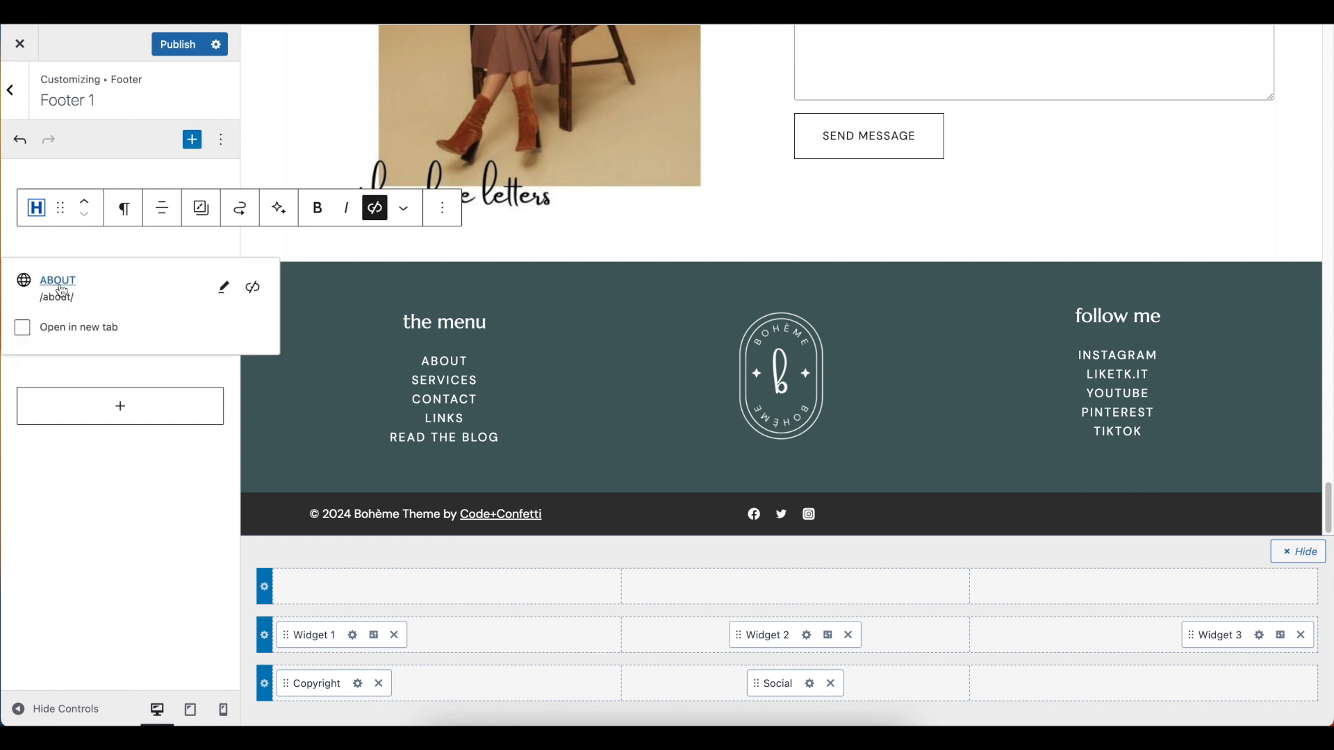
{"action": "left_click", "coordinate": [224, 287]}
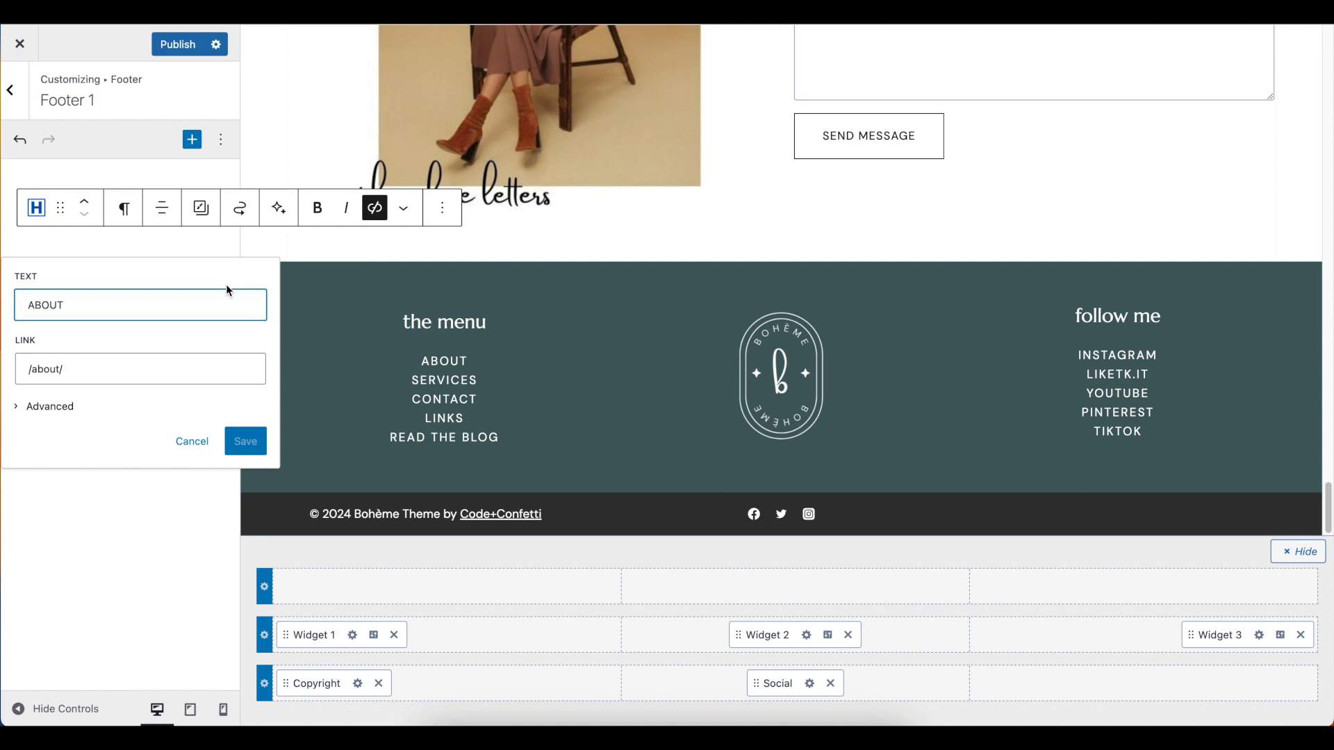
{"action": "left_click", "coordinate": [77, 371]}
{"action": "left_click", "coordinate": [192, 441]}
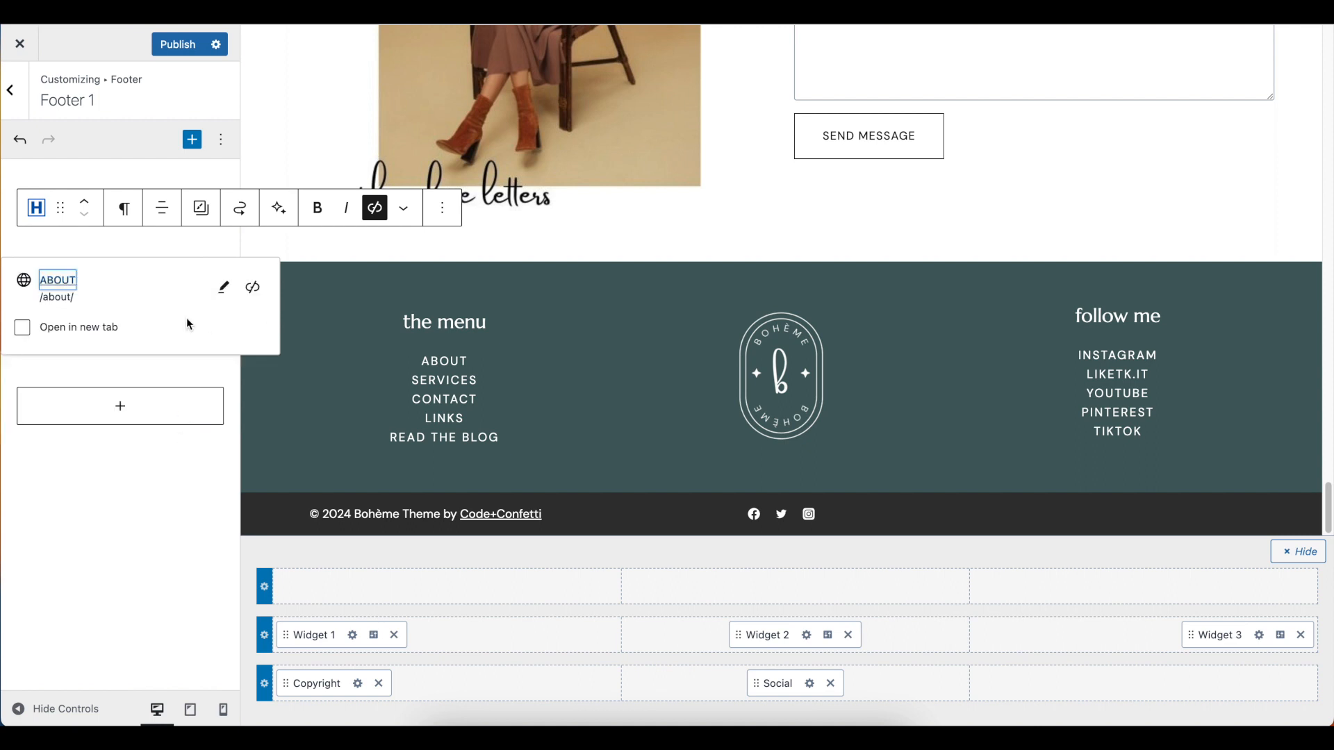
{"action": "left_click", "coordinate": [189, 248]}
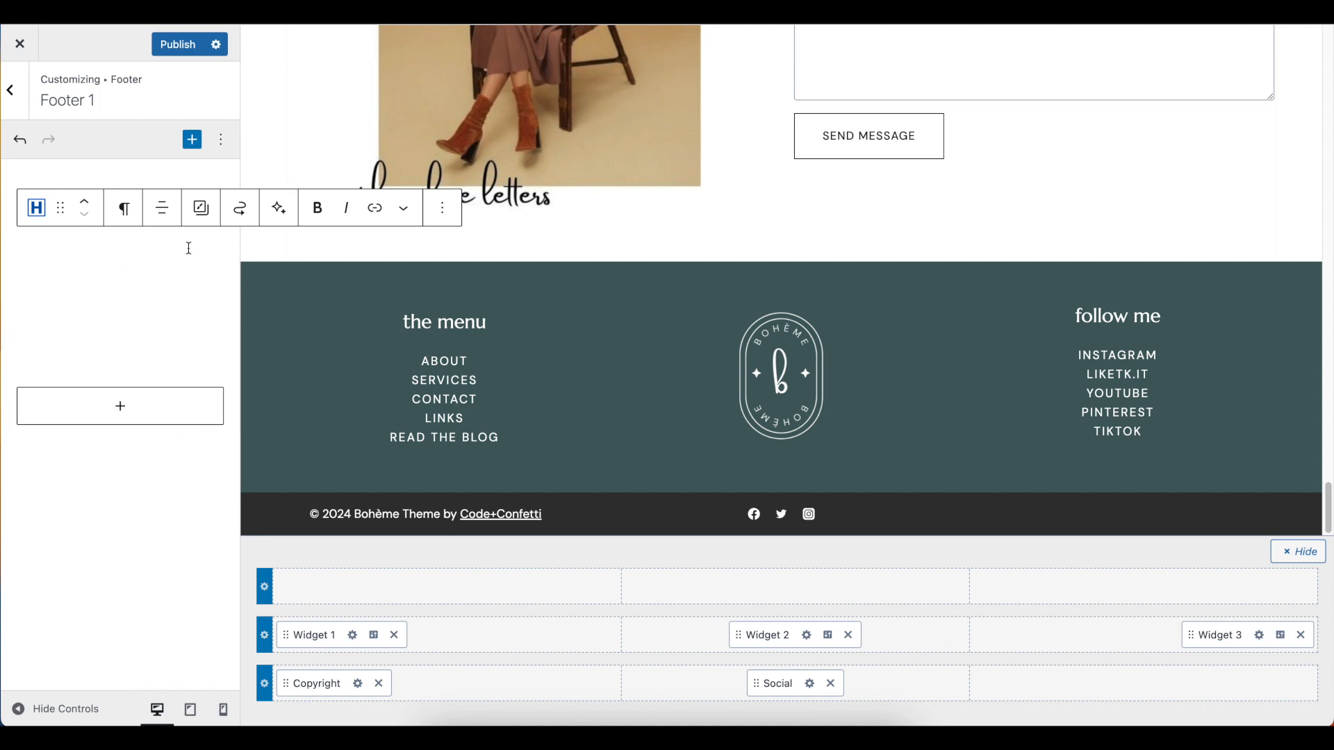
{"action": "left_click", "coordinate": [126, 265]}
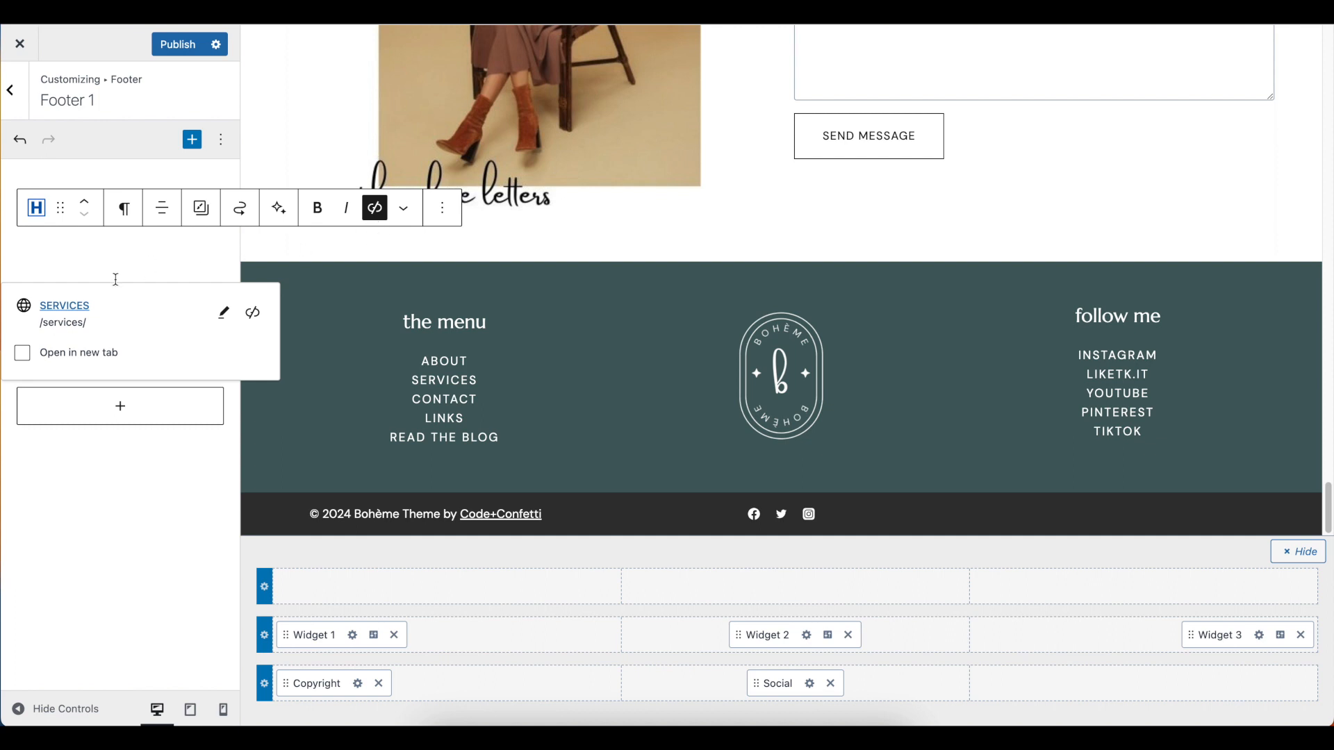
Open the full block settings of the footer menu's link text and set its text color to palette color EAB99A
{"action": "left_click", "coordinate": [113, 257]}
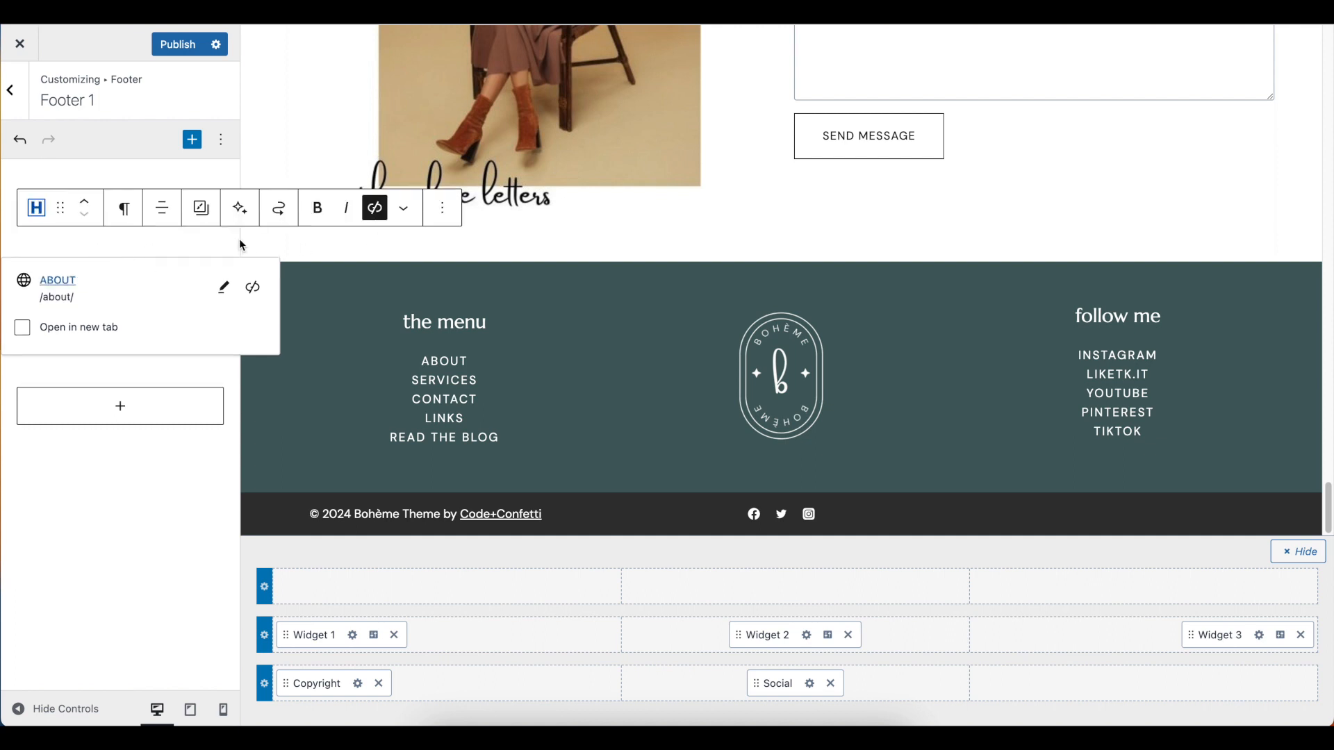
{"action": "left_click", "coordinate": [443, 208]}
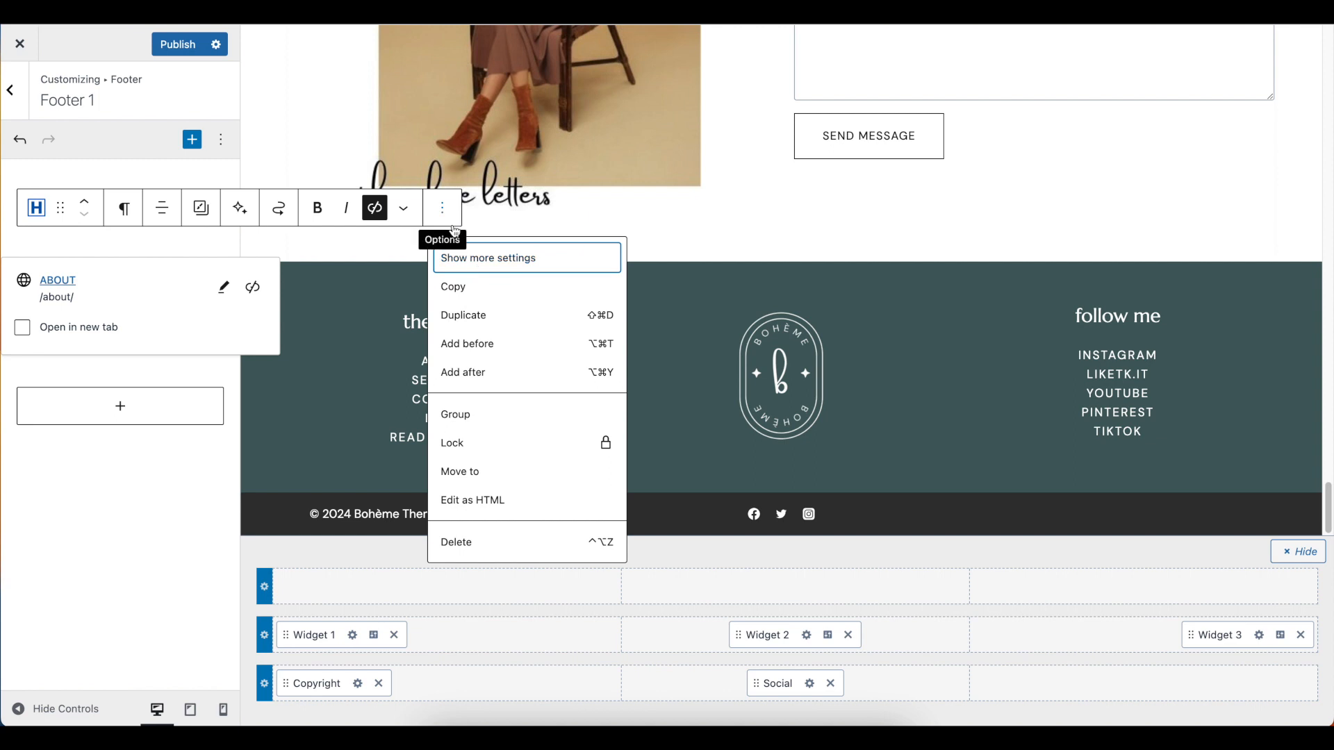
{"action": "left_click", "coordinate": [489, 269]}
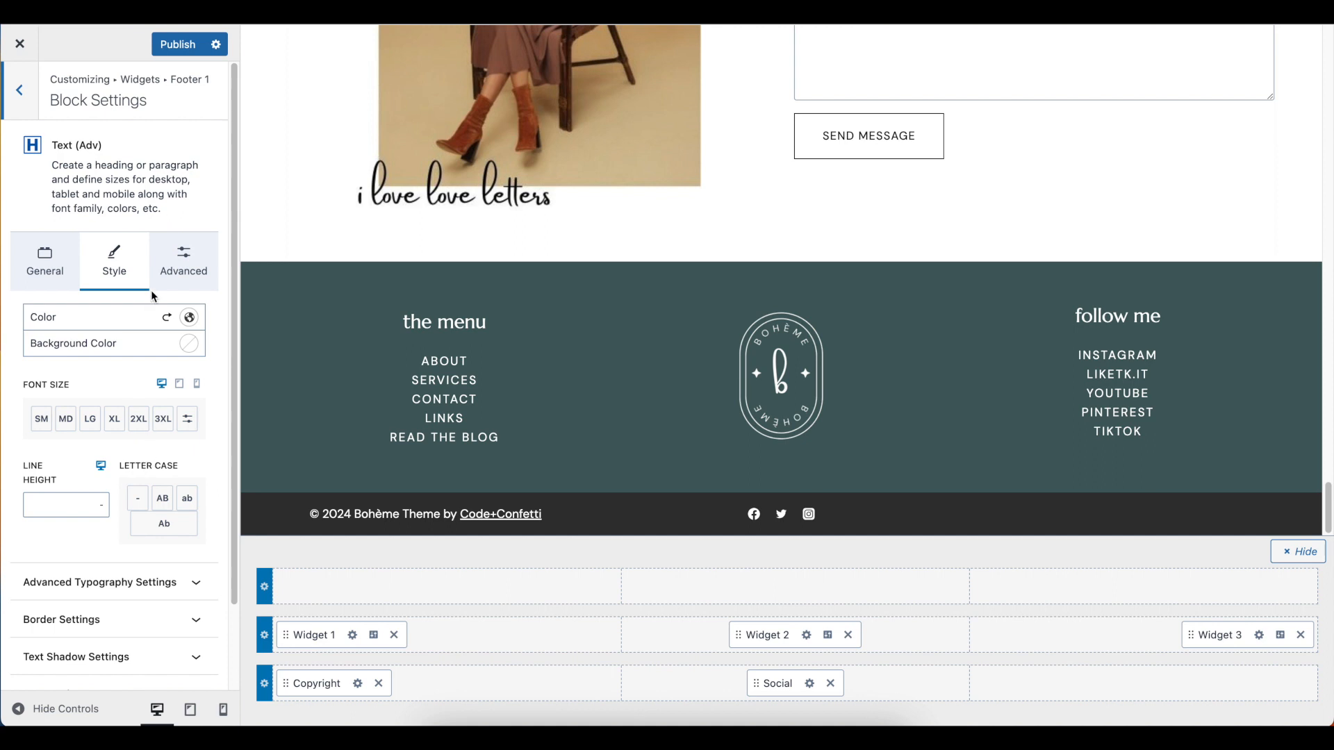
{"action": "left_click", "coordinate": [189, 318]}
{"action": "left_click", "coordinate": [277, 286]}
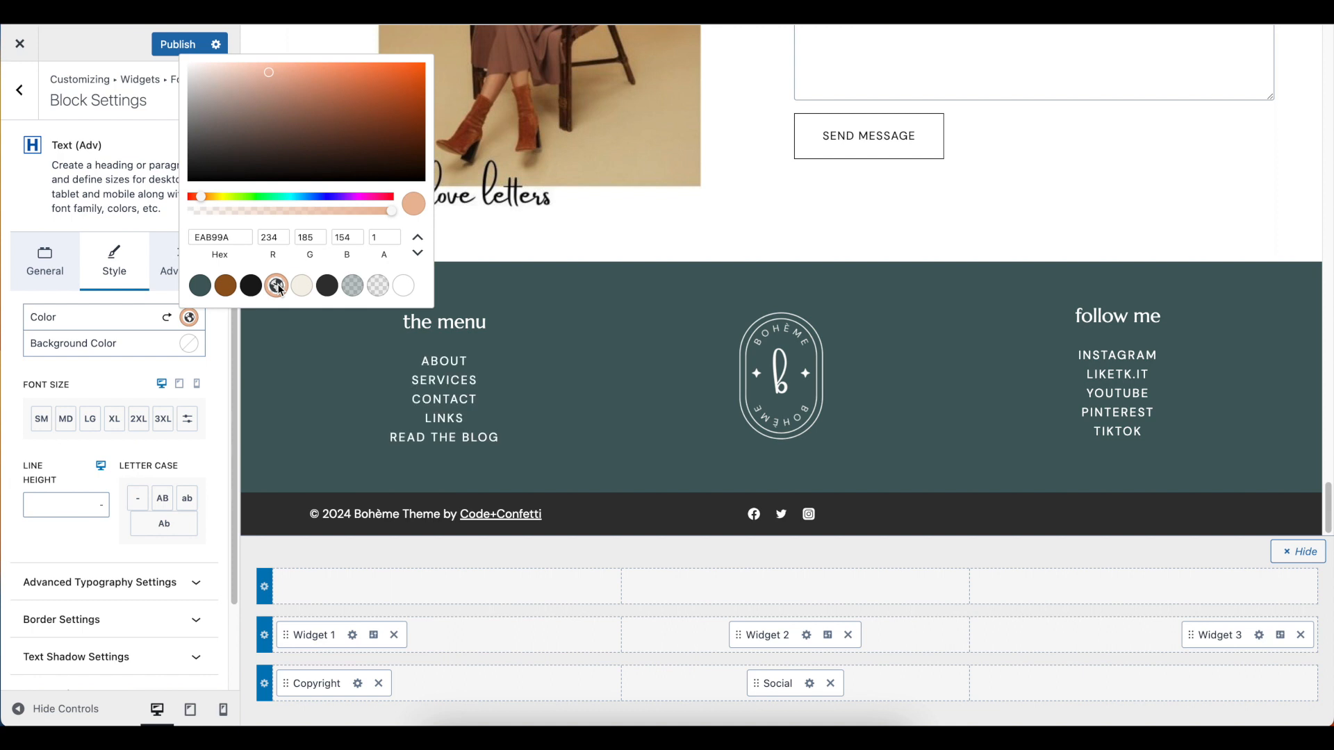
{"action": "left_click", "coordinate": [102, 301]}
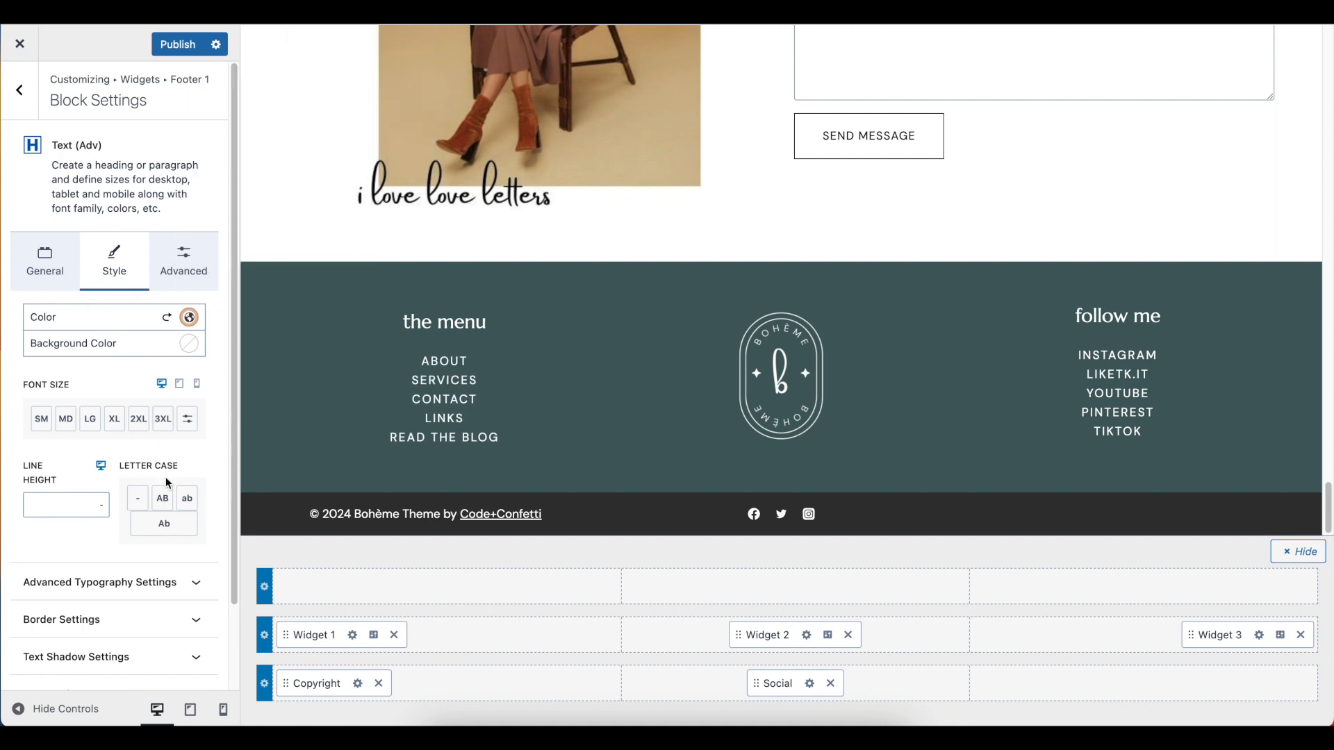
Set the link color of the footer menu's text block to the peach palette color EAB99A in its link settings
{"action": "scroll", "coordinate": [167, 482], "scroll_direction": "down", "scroll_amount": 2}
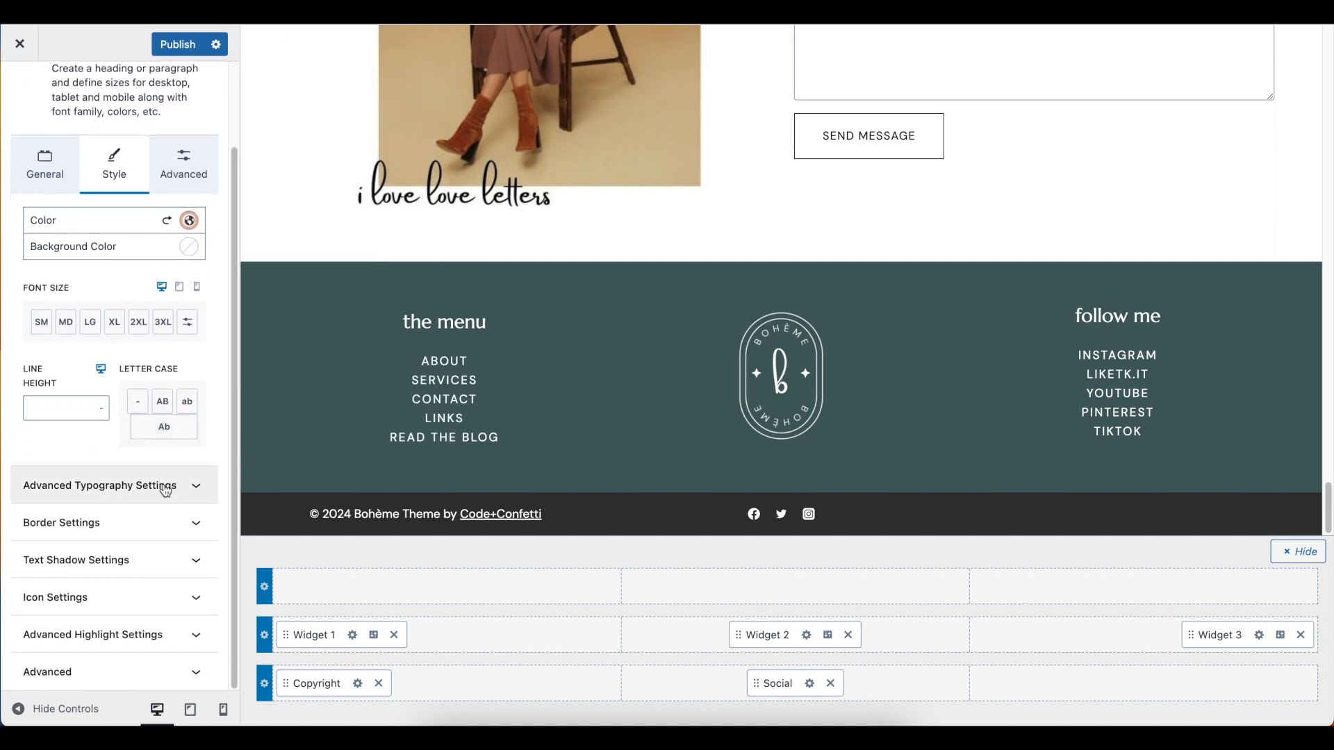
{"action": "scroll", "coordinate": [167, 487], "scroll_direction": "up", "scroll_amount": 2}
{"action": "left_click", "coordinate": [70, 249]}
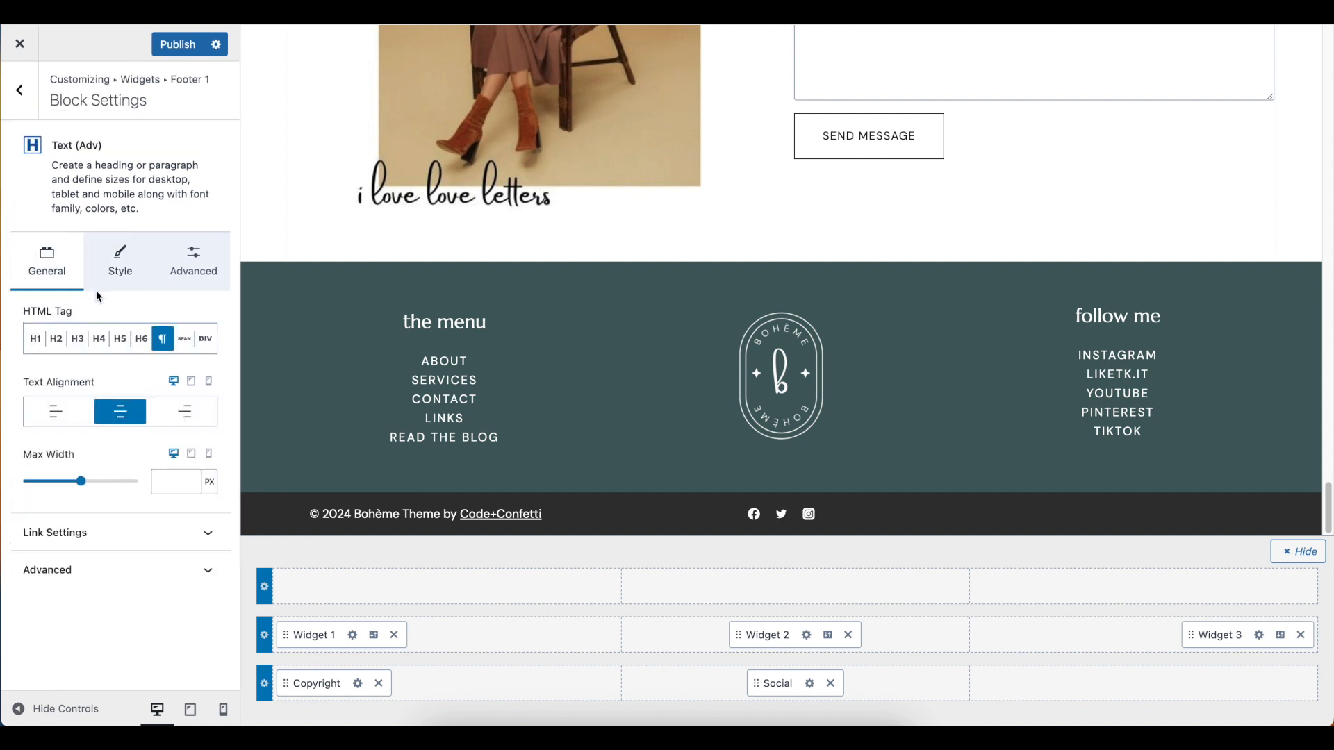
{"action": "left_click", "coordinate": [208, 540]}
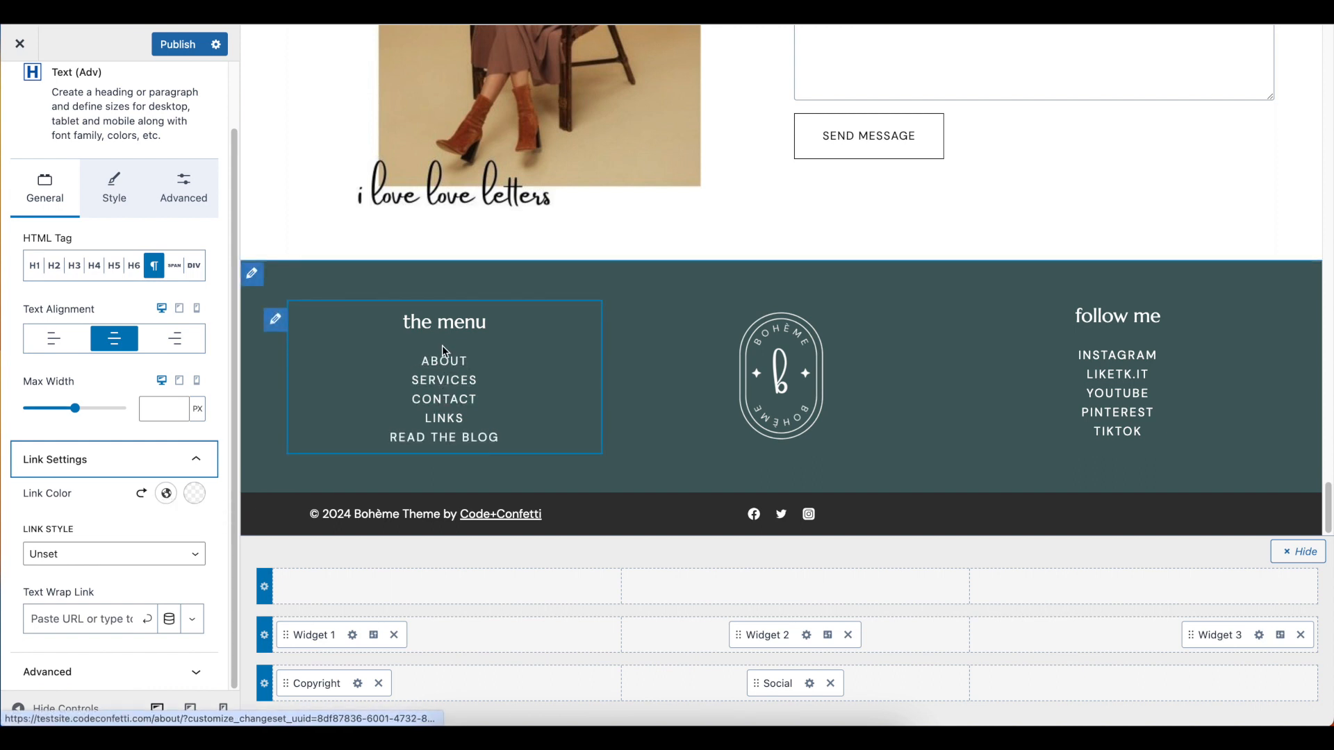
{"action": "left_click", "coordinate": [165, 494]}
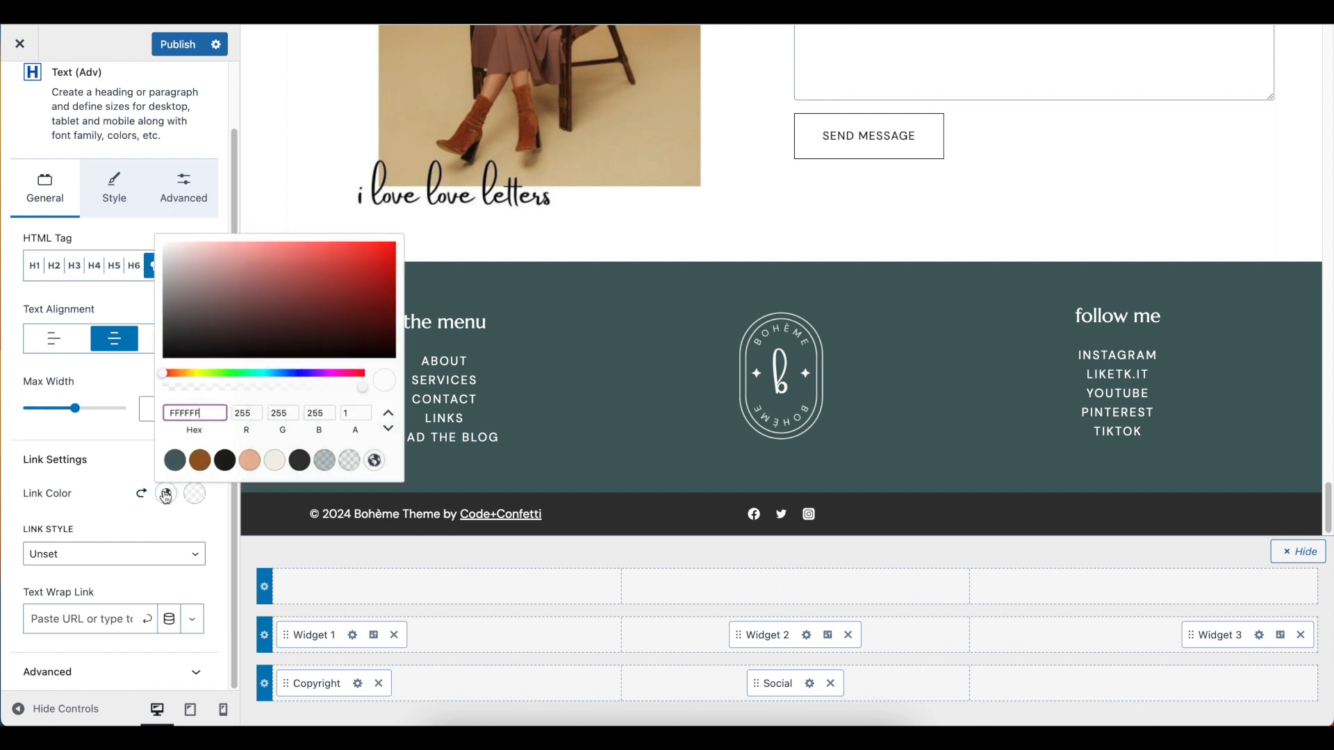
{"action": "left_click", "coordinate": [260, 463]}
{"action": "left_click", "coordinate": [179, 533]}
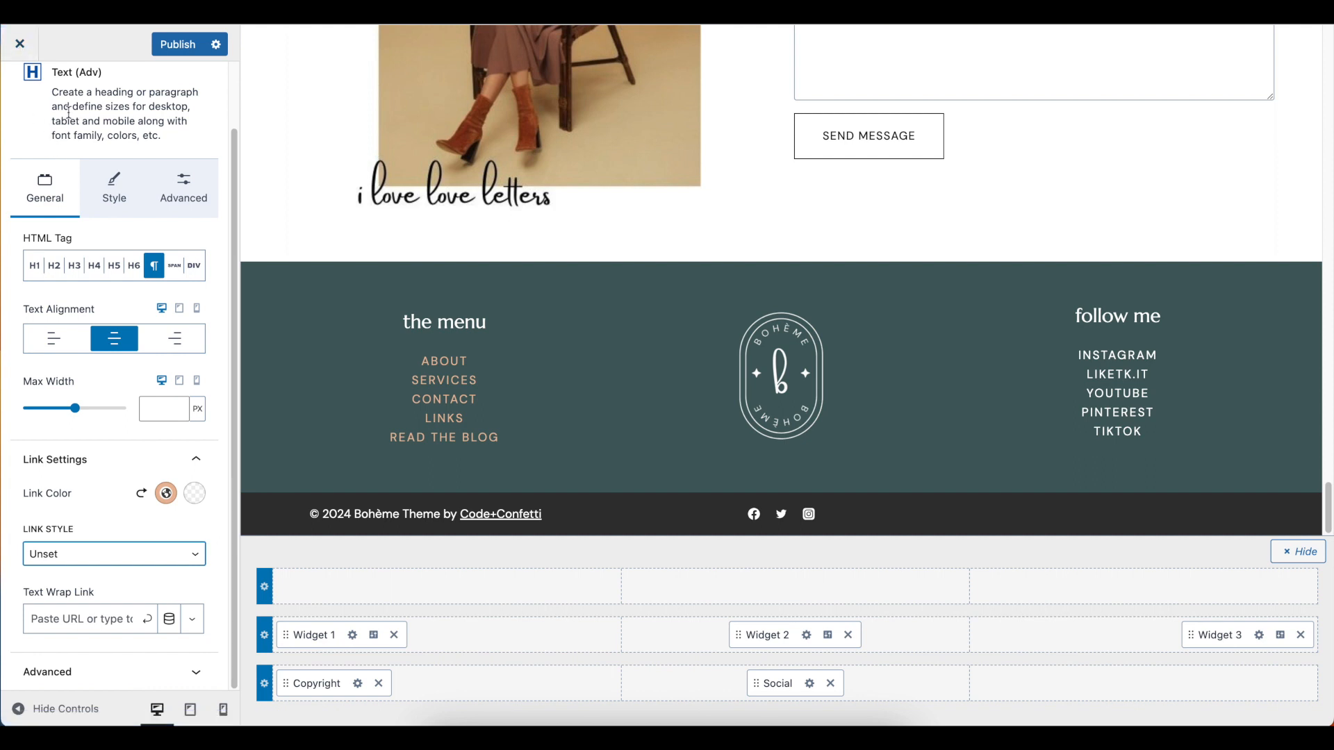
Leave the footer menu text block's settings and check the footer on the live page
{"action": "scroll", "coordinate": [53, 119], "scroll_direction": "up", "scroll_amount": 2}
{"action": "left_click", "coordinate": [19, 89]}
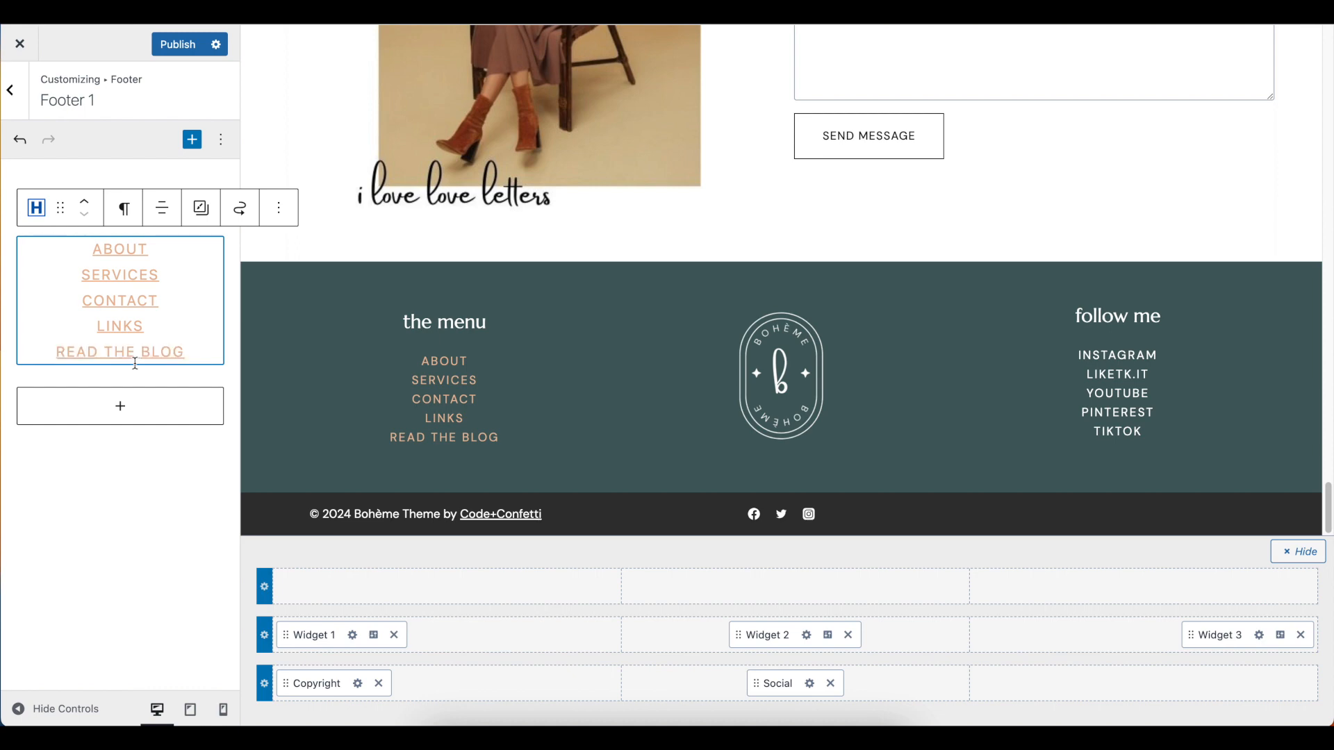
{"action": "left_click", "coordinate": [133, 509]}
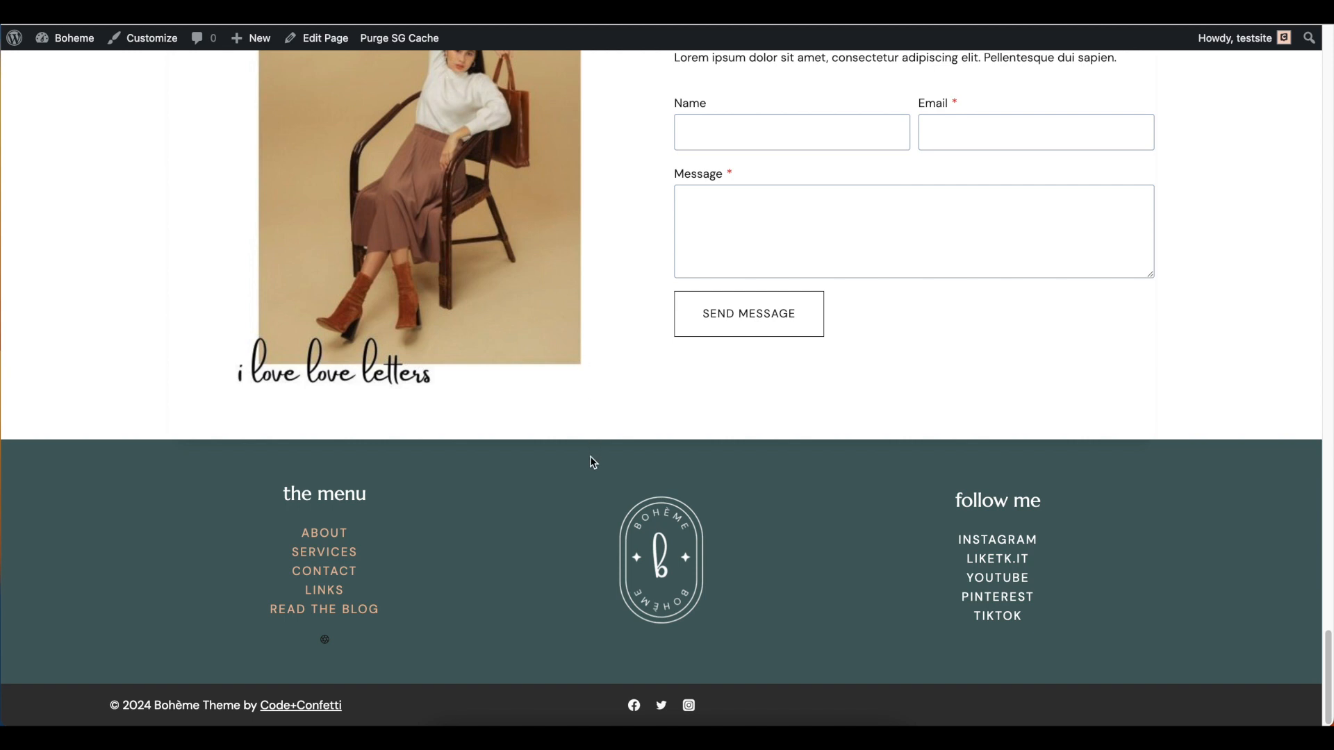
{"action": "scroll", "coordinate": [589, 575], "scroll_direction": "up", "scroll_amount": 2}
{"action": "scroll", "coordinate": [551, 509], "scroll_direction": "down", "scroll_amount": 2}
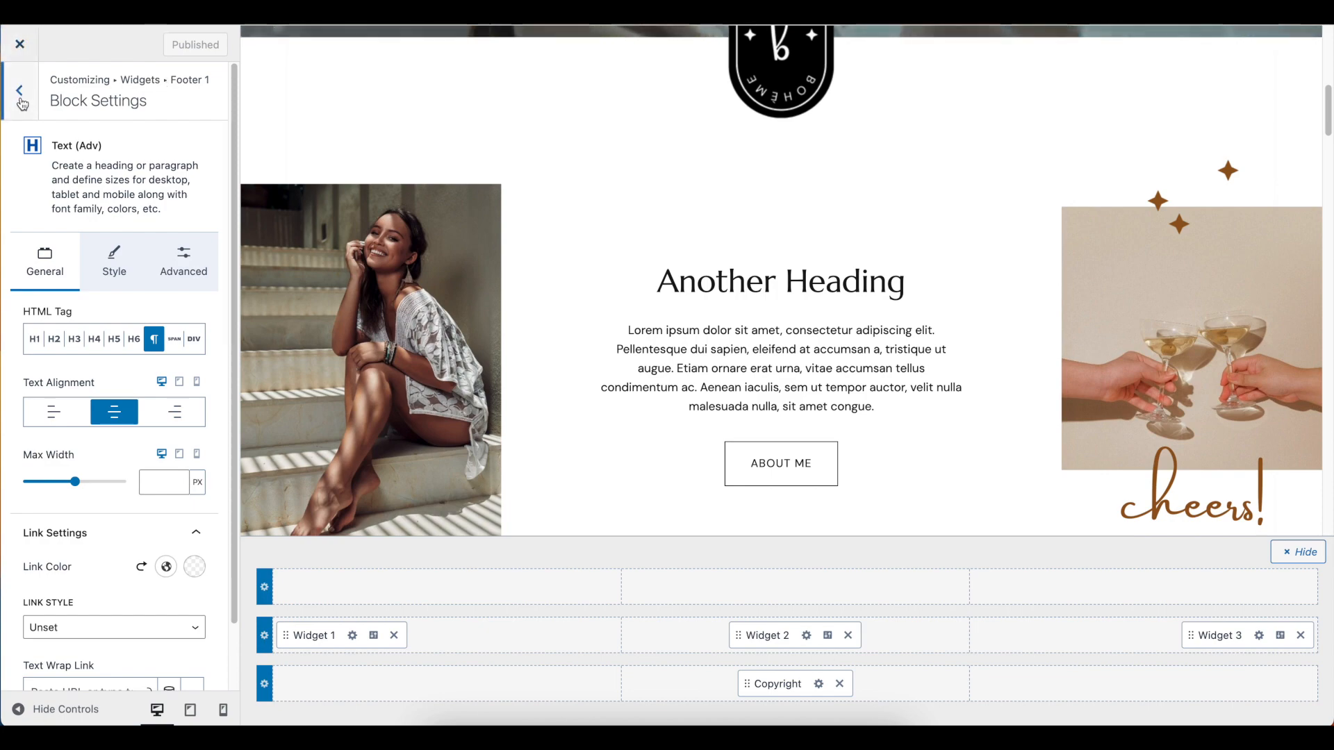
Close the Customizer and open the Home page from the page list for editing
{"action": "left_click", "coordinate": [19, 45]}
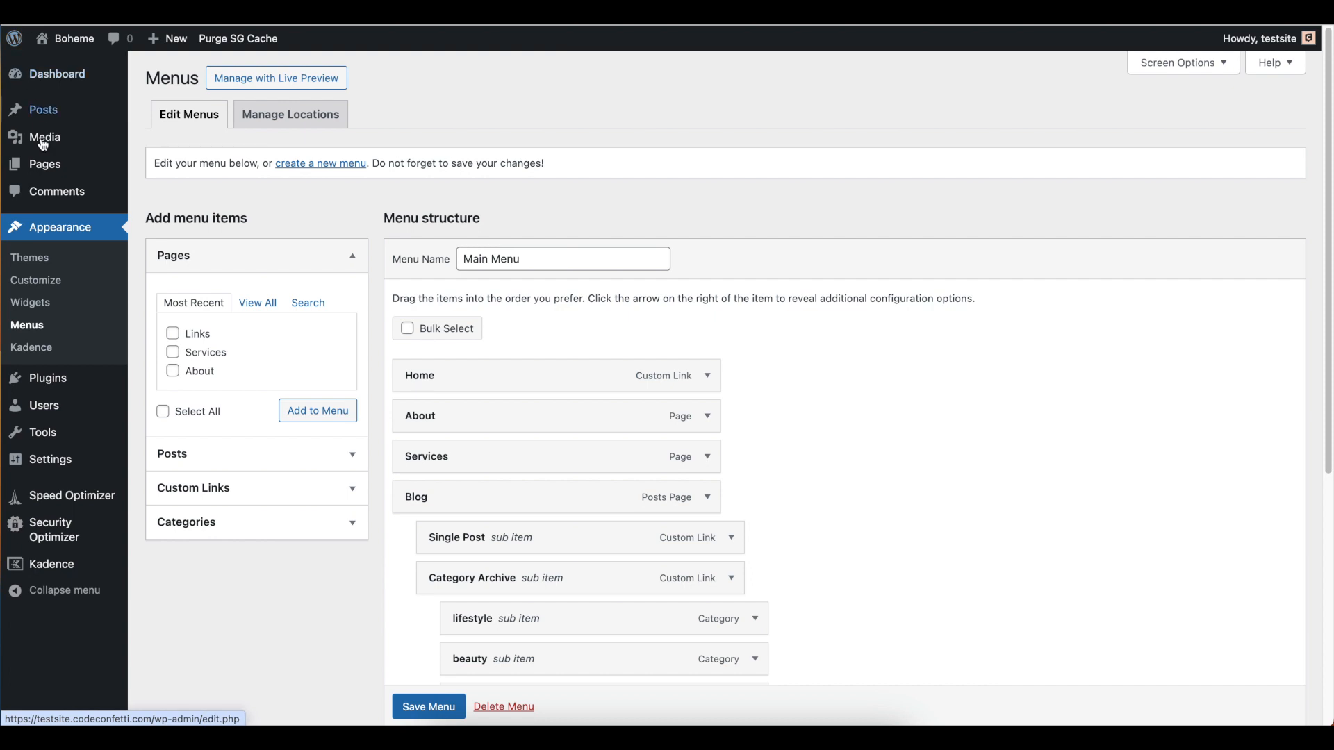
{"action": "left_click", "coordinate": [48, 173]}
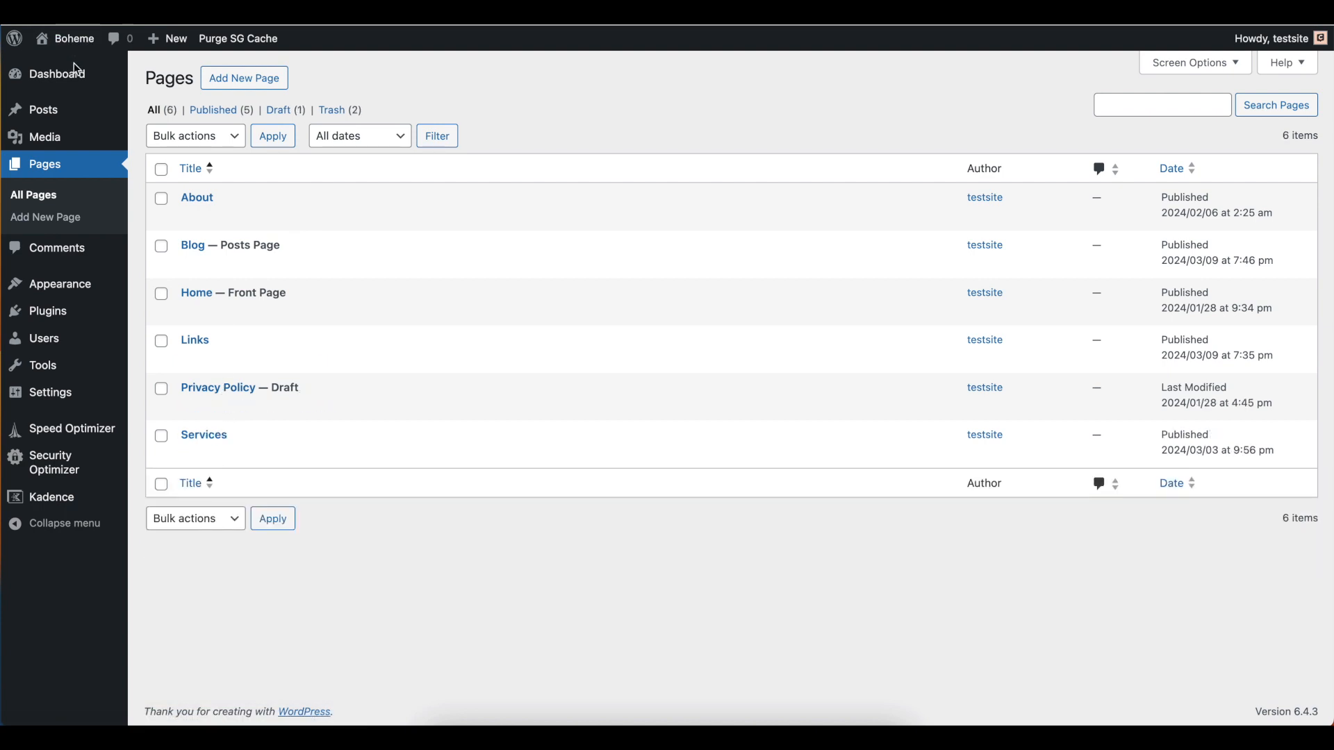
{"action": "left_click", "coordinate": [198, 293]}
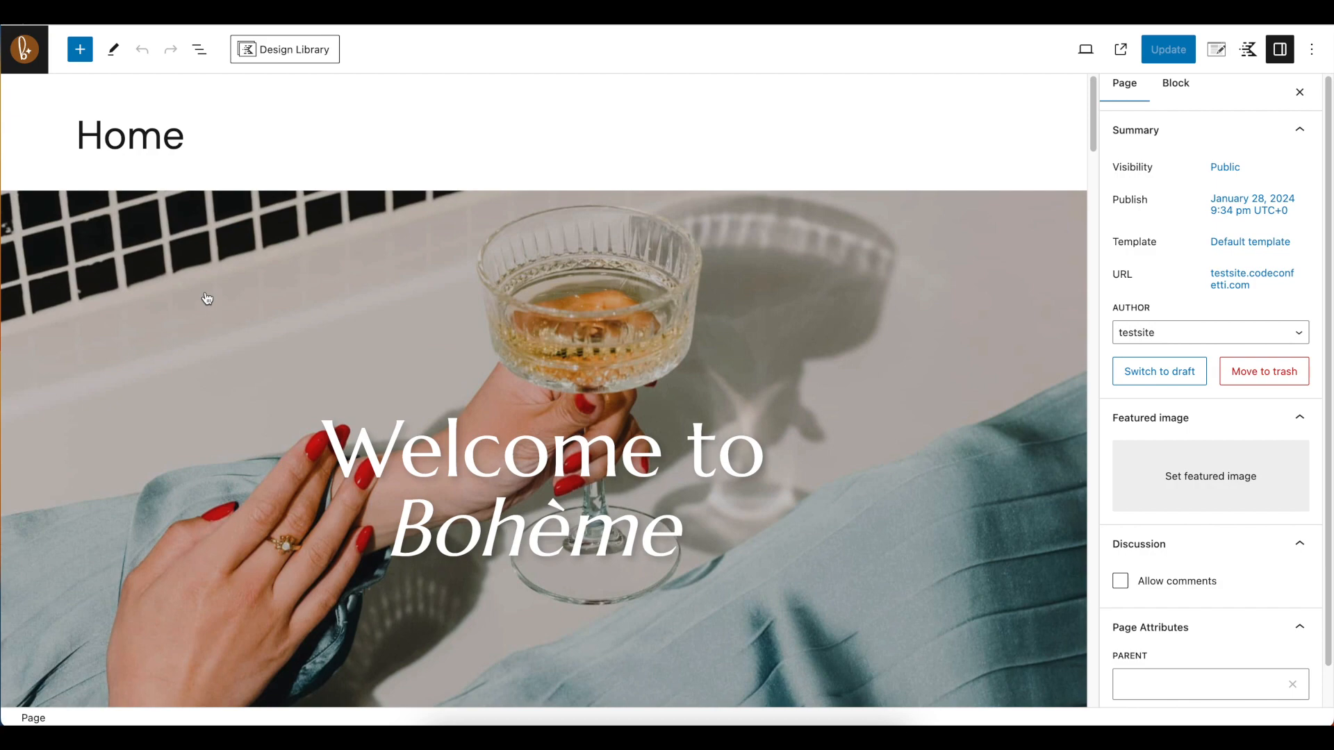
Examine the Home page's sections in the editor, from the hero to the contact form
{"action": "scroll", "coordinate": [513, 261], "scroll_direction": "down", "scroll_amount": 15}
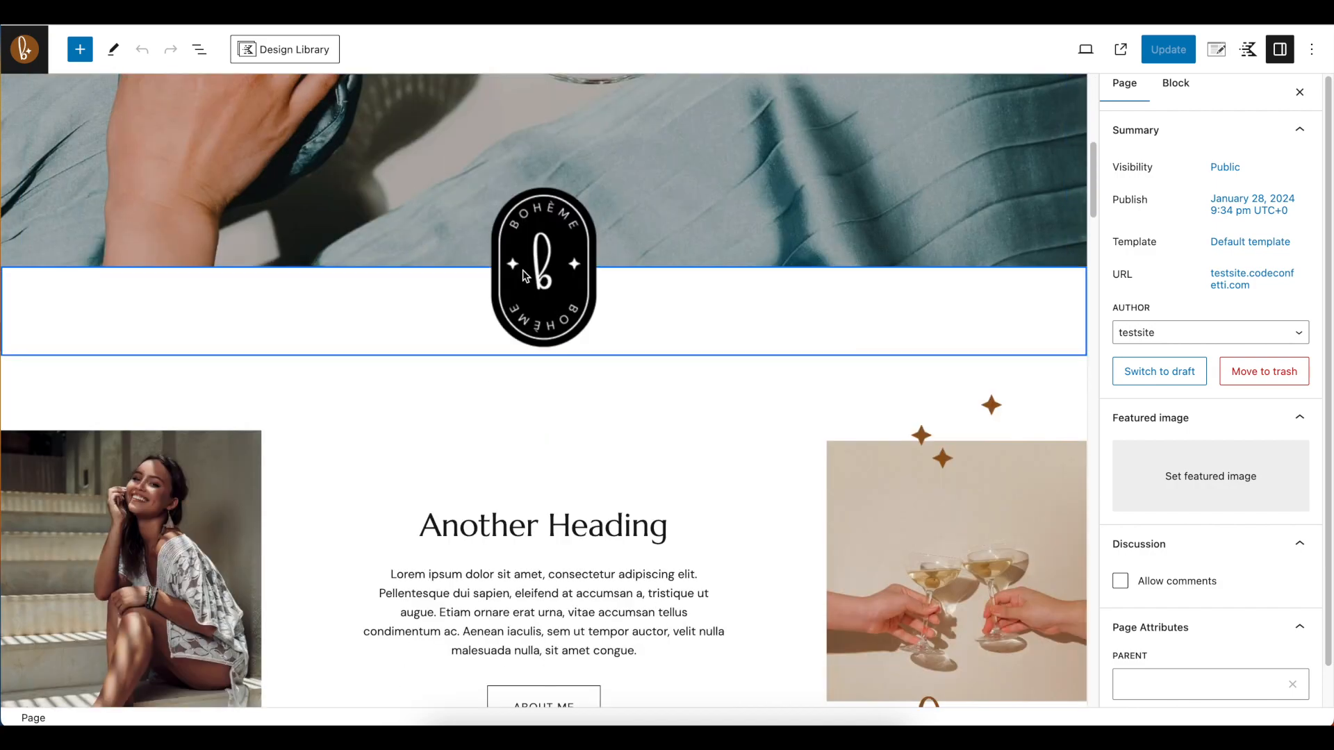
{"action": "scroll", "coordinate": [524, 271], "scroll_direction": "down", "scroll_amount": 13}
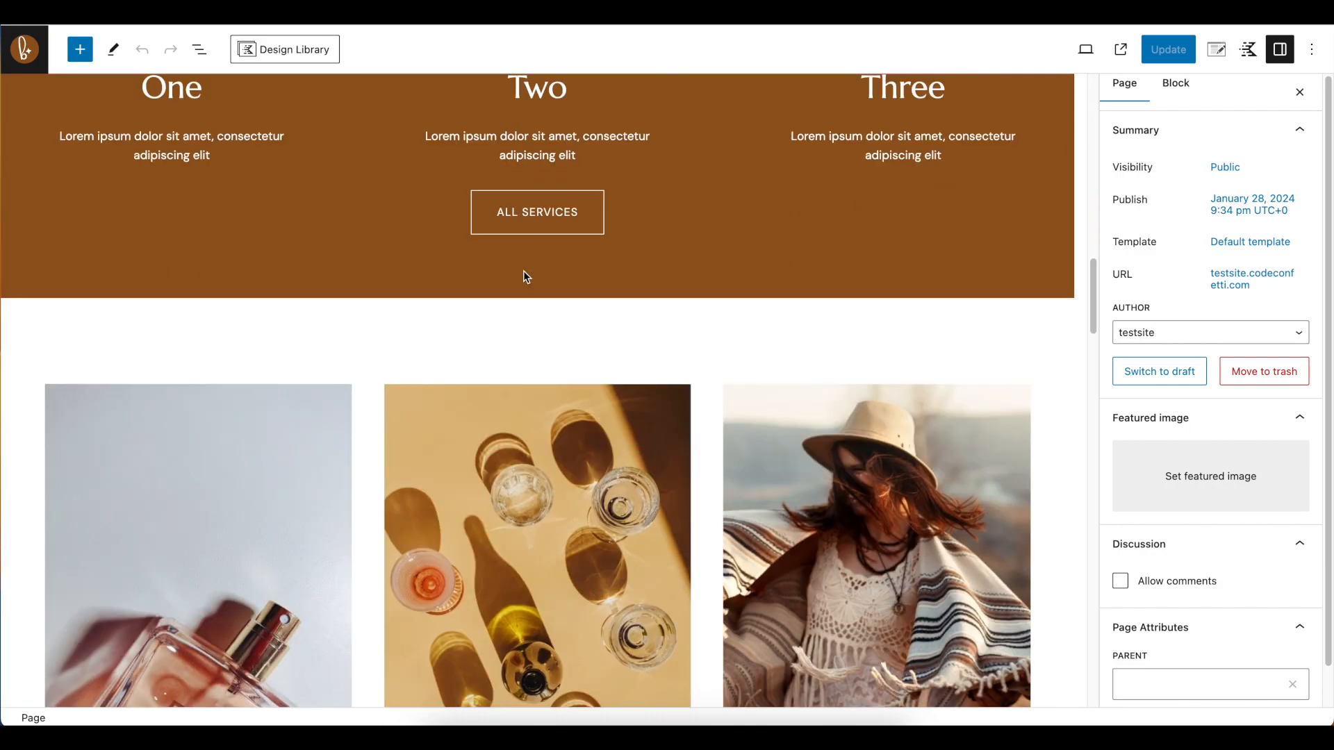
{"action": "scroll", "coordinate": [525, 276], "scroll_direction": "down", "scroll_amount": 11}
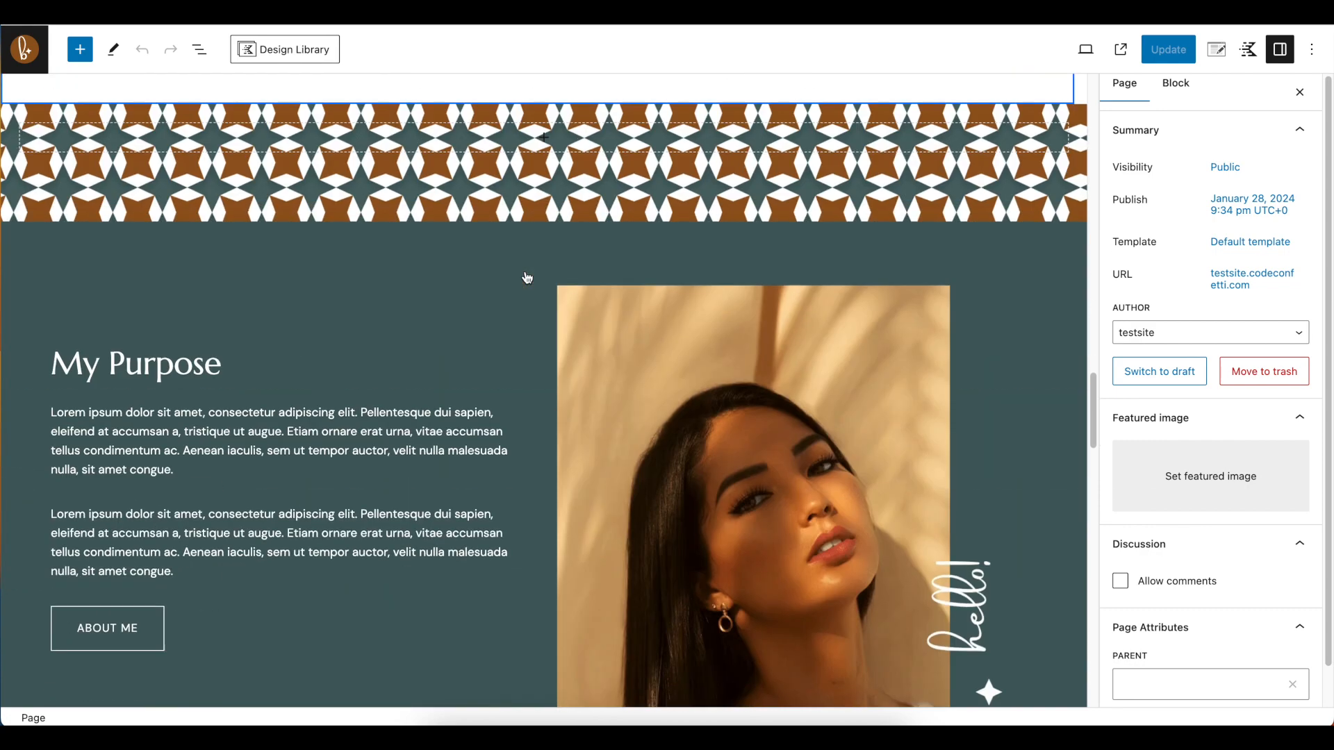
{"action": "scroll", "coordinate": [526, 278], "scroll_direction": "down", "scroll_amount": 15}
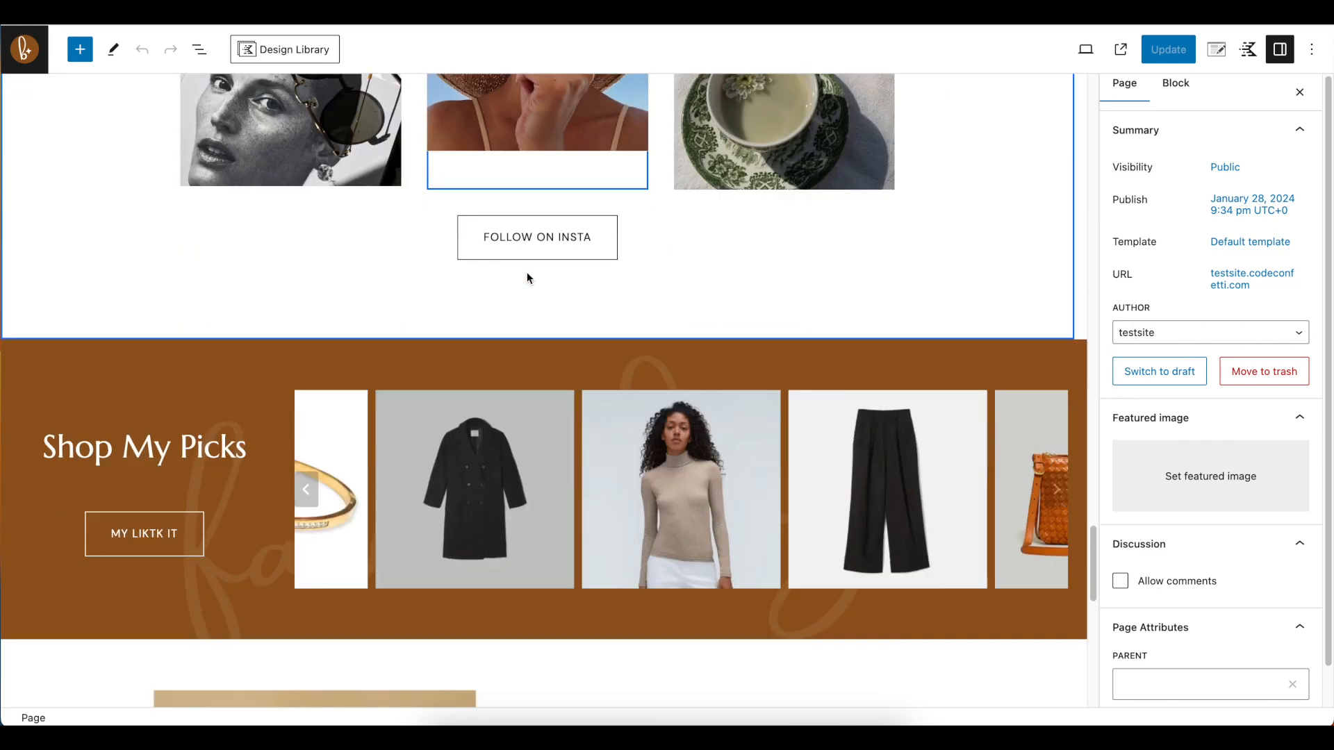
{"action": "scroll", "coordinate": [527, 277], "scroll_direction": "down", "scroll_amount": 1}
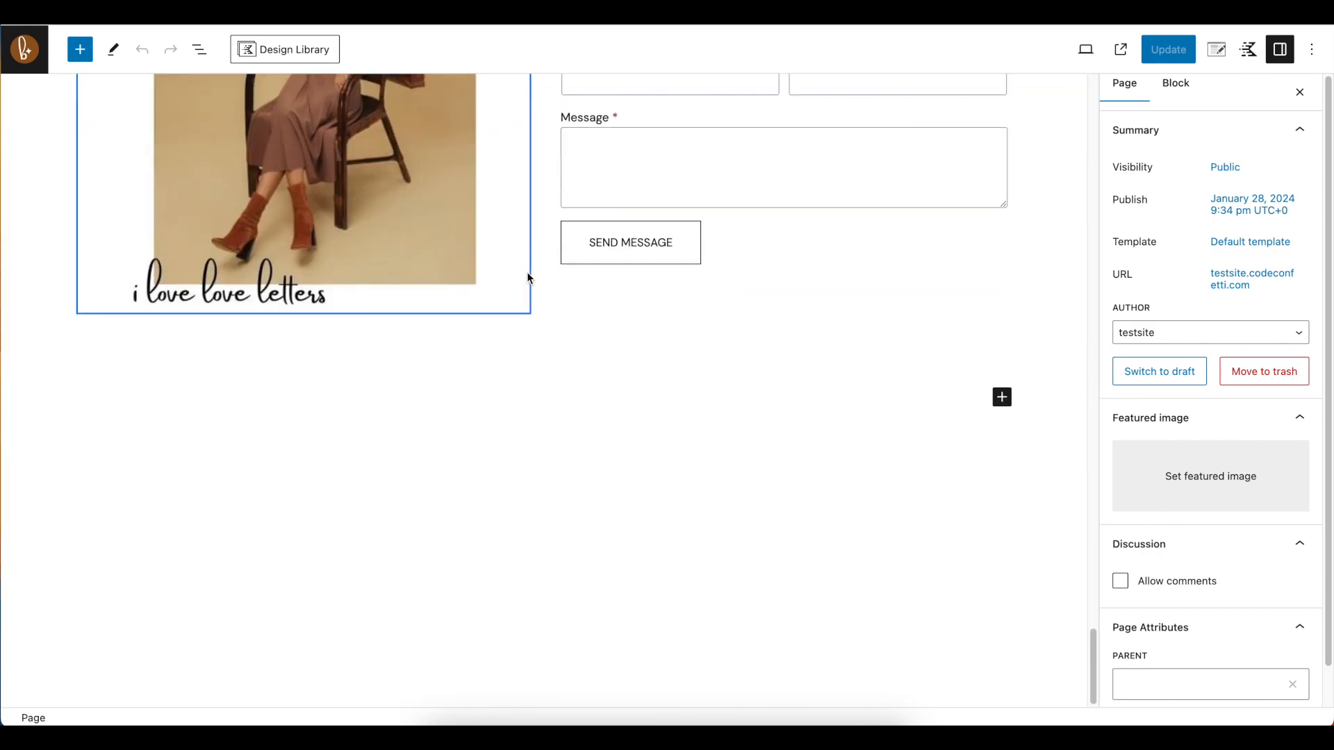
{"action": "scroll", "coordinate": [528, 275], "scroll_direction": "up", "scroll_amount": 15}
{"action": "scroll", "coordinate": [527, 275], "scroll_direction": "up", "scroll_amount": 20}
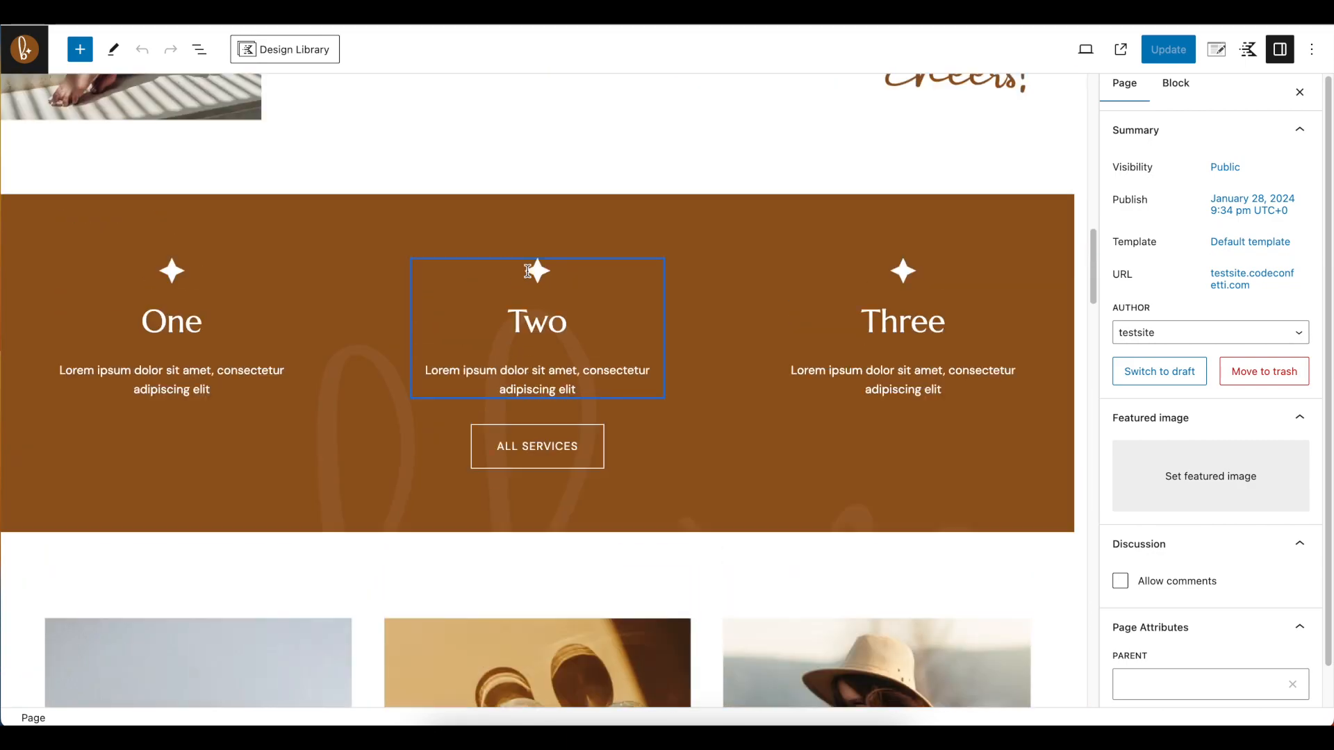
{"action": "scroll", "coordinate": [528, 271], "scroll_direction": "down", "scroll_amount": 6}
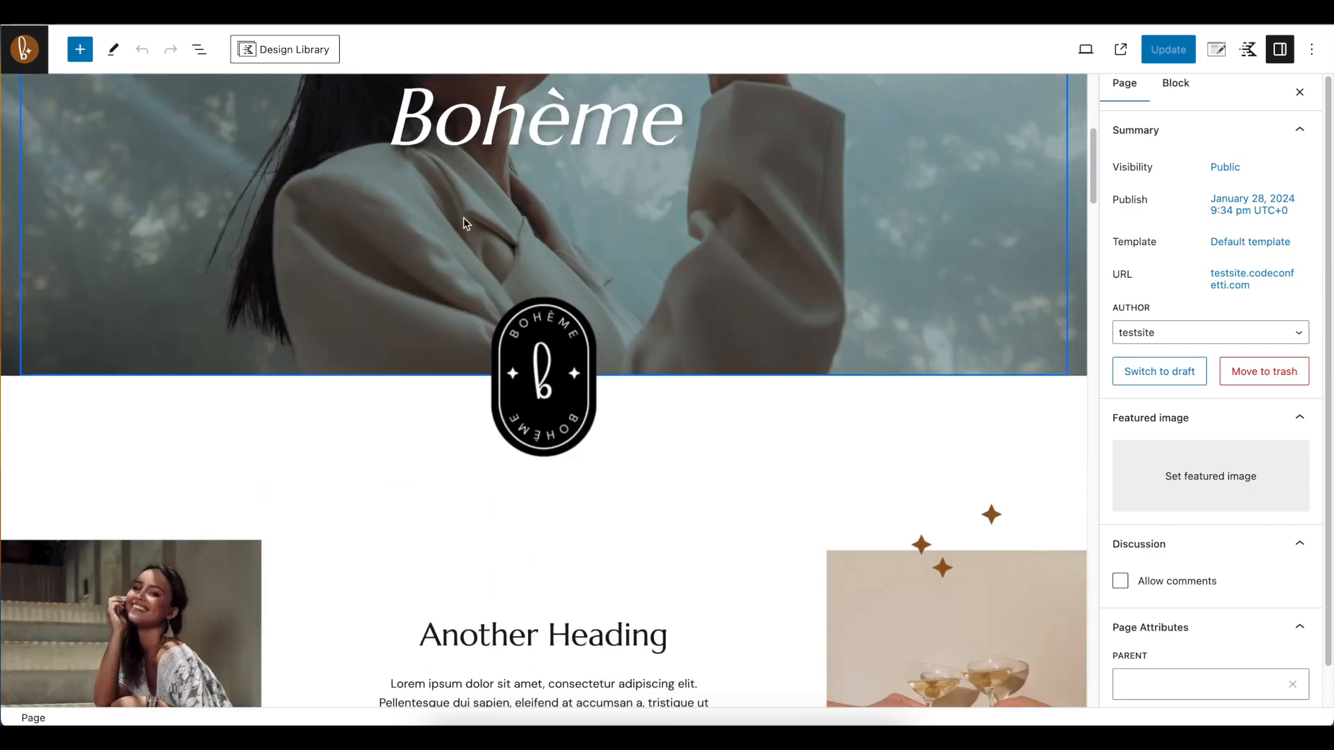
{"action": "scroll", "coordinate": [551, 259], "scroll_direction": "up", "scroll_amount": 4}
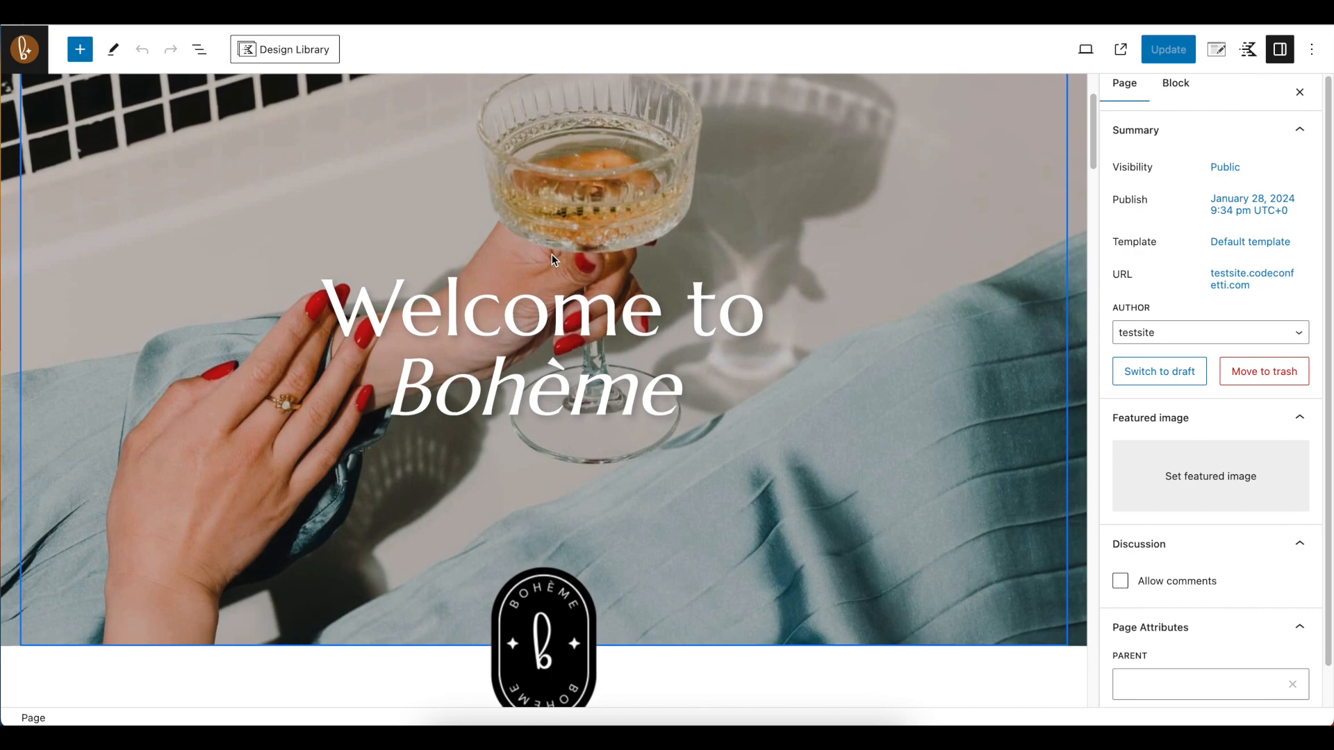
{"action": "scroll", "coordinate": [553, 257], "scroll_direction": "up", "scroll_amount": 3}
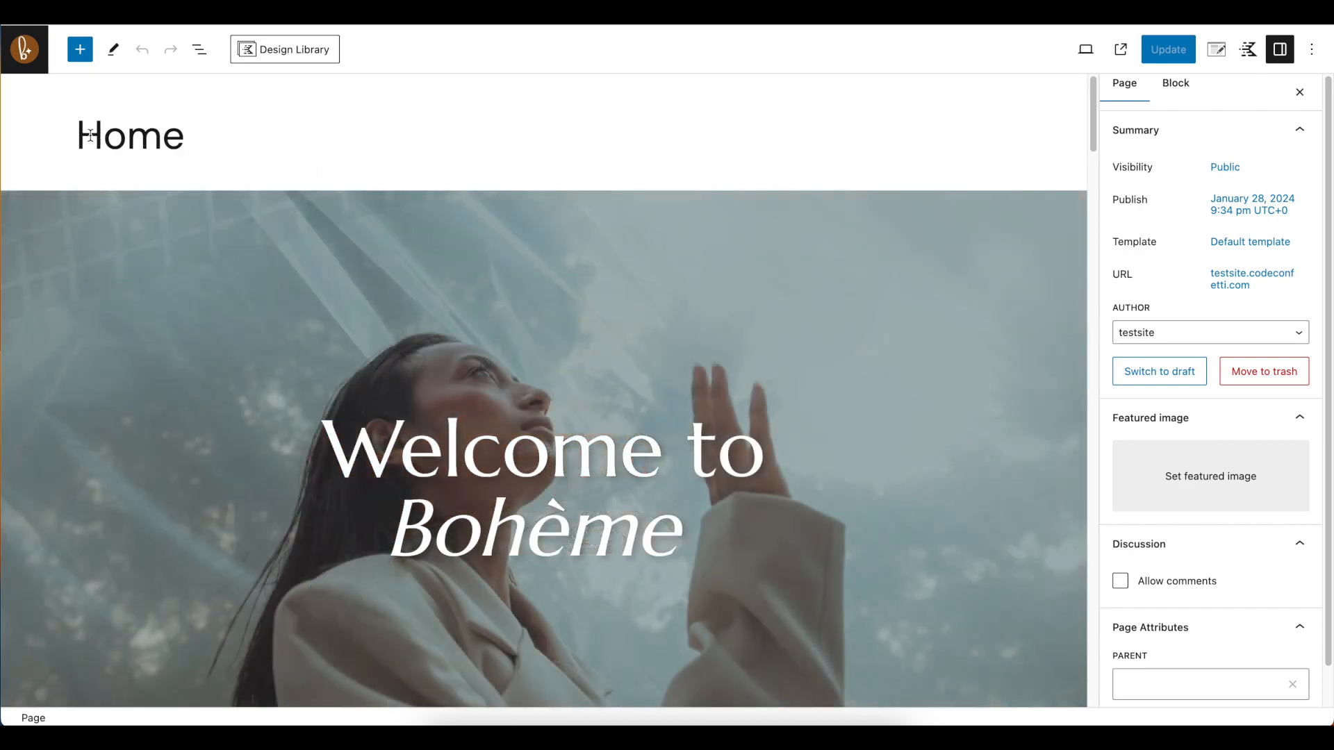
Examine the Home page's title in the editor and compare it with the top of the live page
{"action": "double_click", "coordinate": [180, 134]}
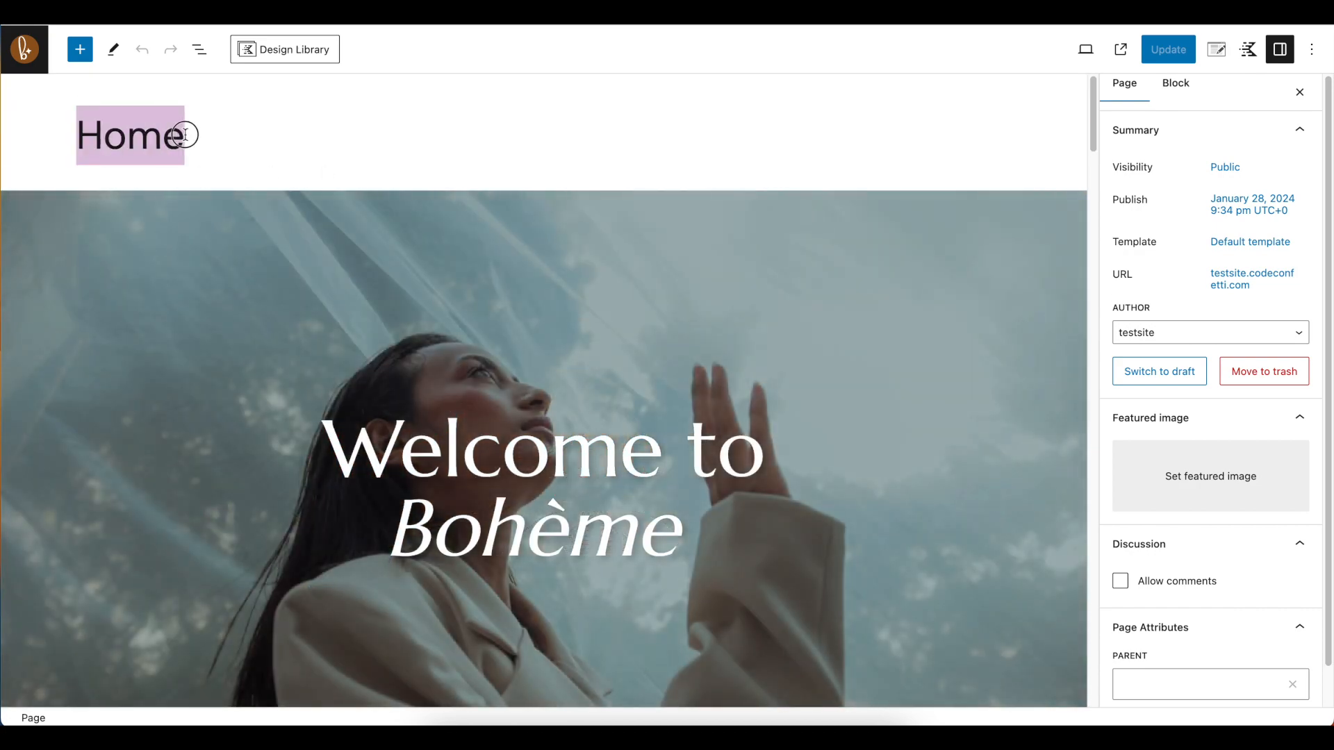
{"action": "left_click", "coordinate": [185, 137]}
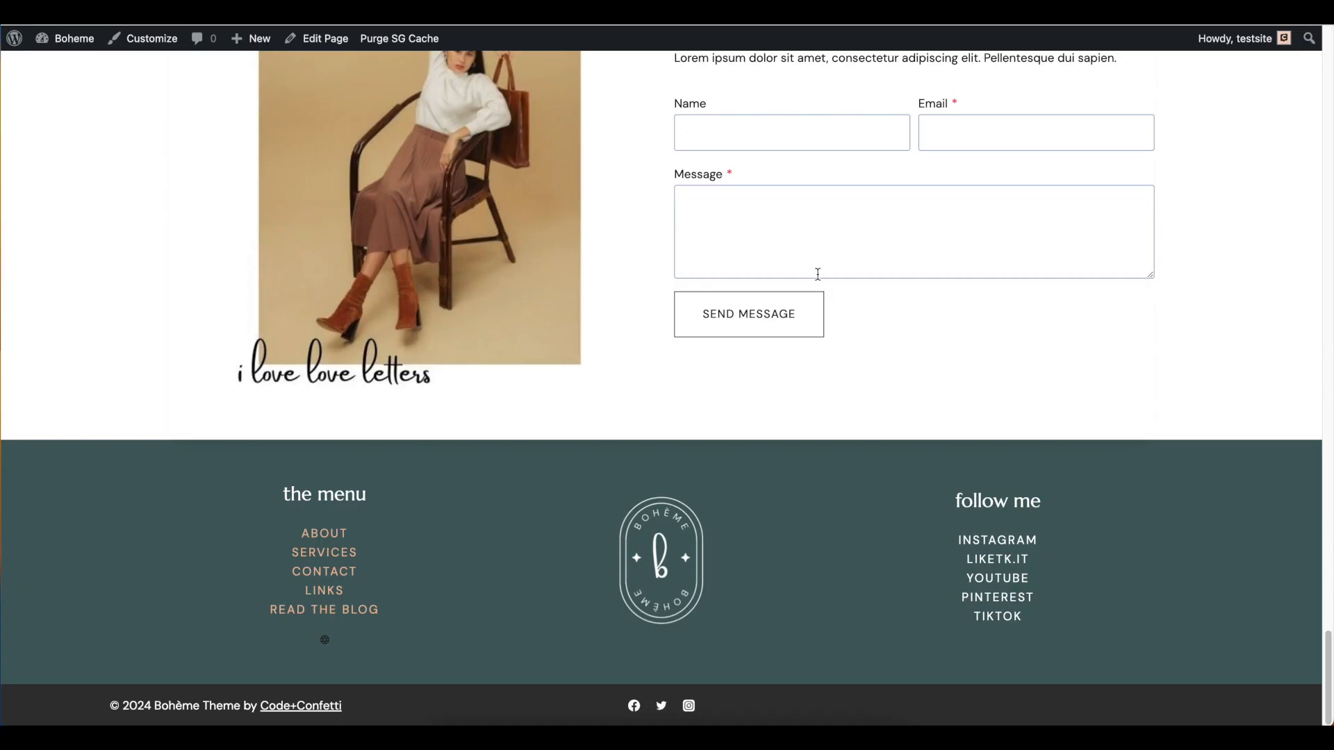
{"action": "scroll", "coordinate": [814, 278], "scroll_direction": "up", "scroll_amount": 10}
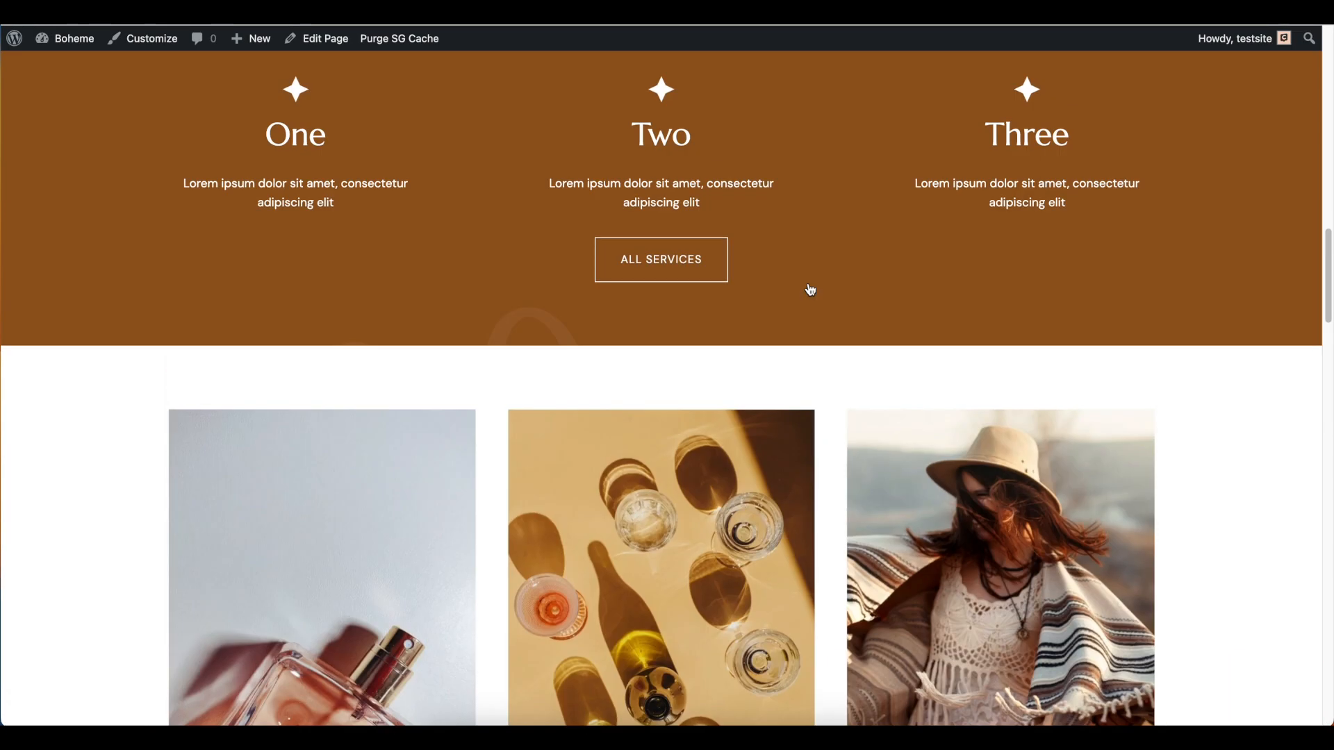
{"action": "scroll", "coordinate": [811, 290], "scroll_direction": "up", "scroll_amount": 10}
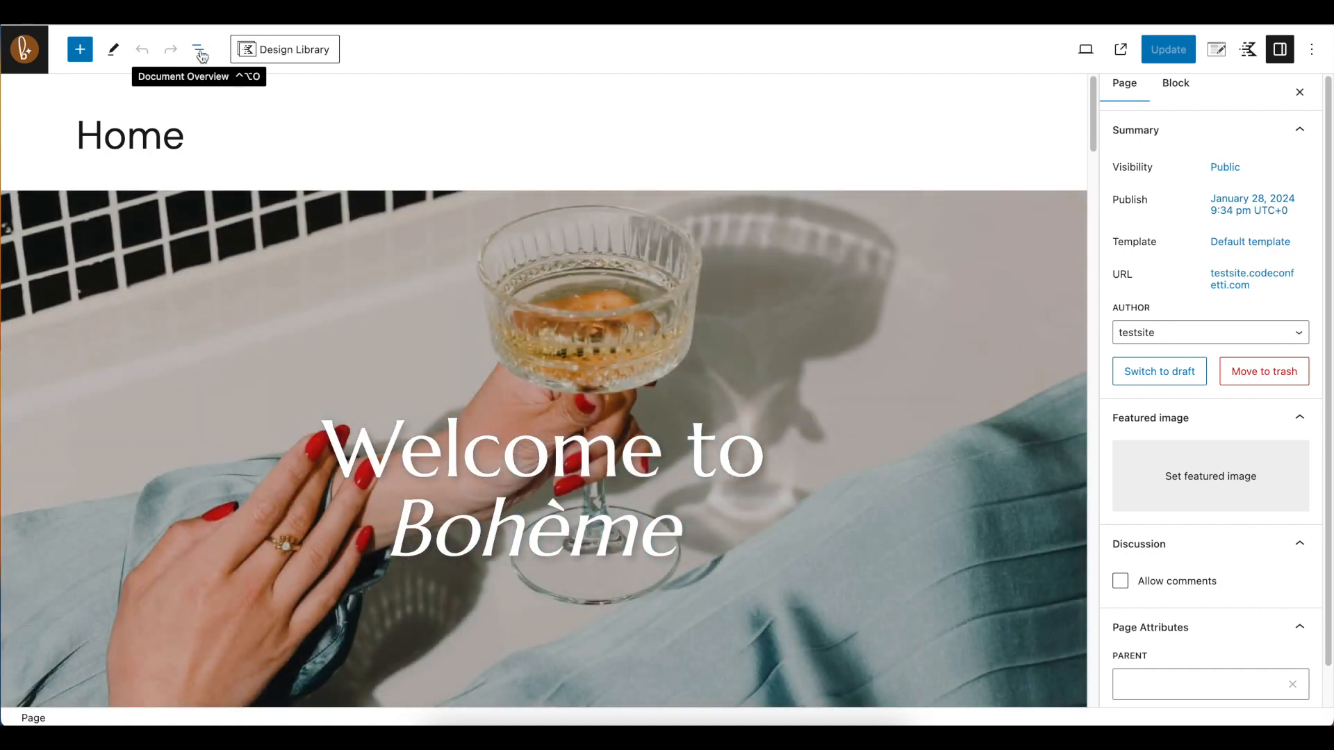
Show the list view of the Home page's blocks and select the Hero Section row
{"action": "left_click", "coordinate": [201, 53]}
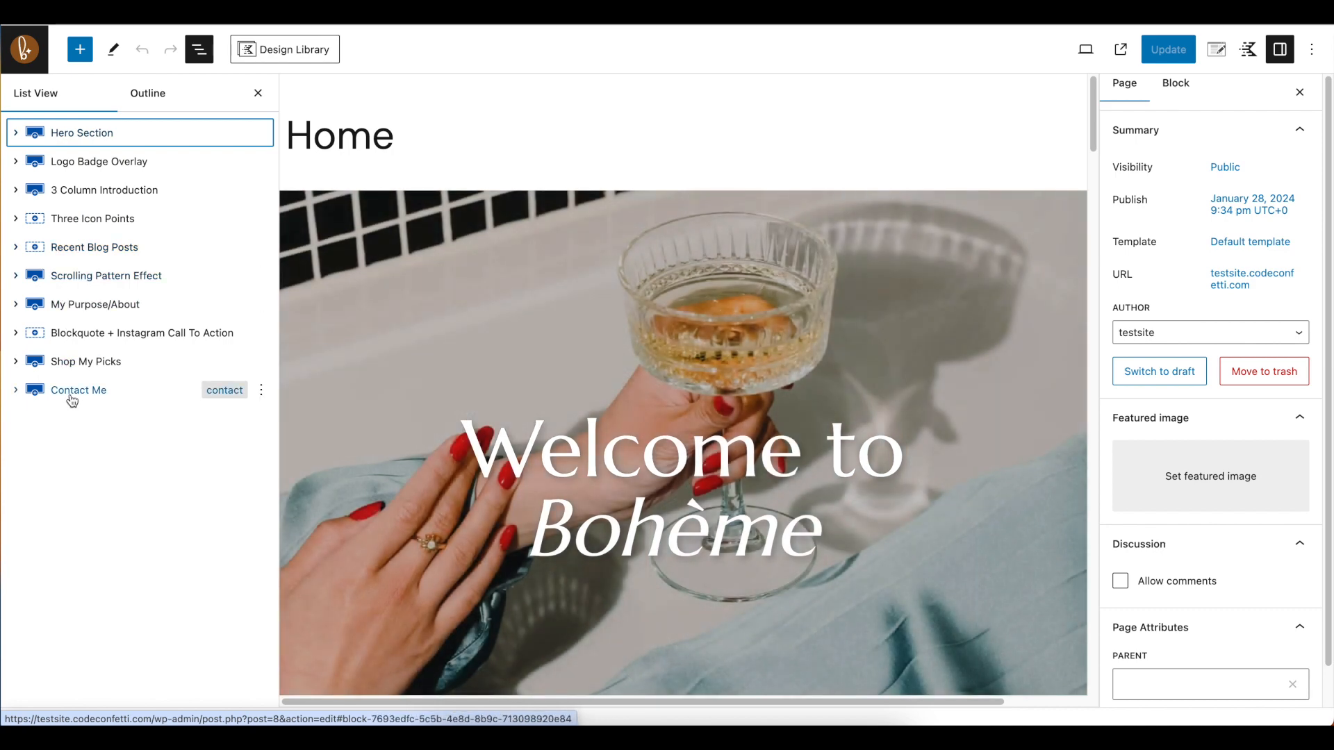
{"action": "scroll", "coordinate": [503, 335], "scroll_direction": "down", "scroll_amount": 5}
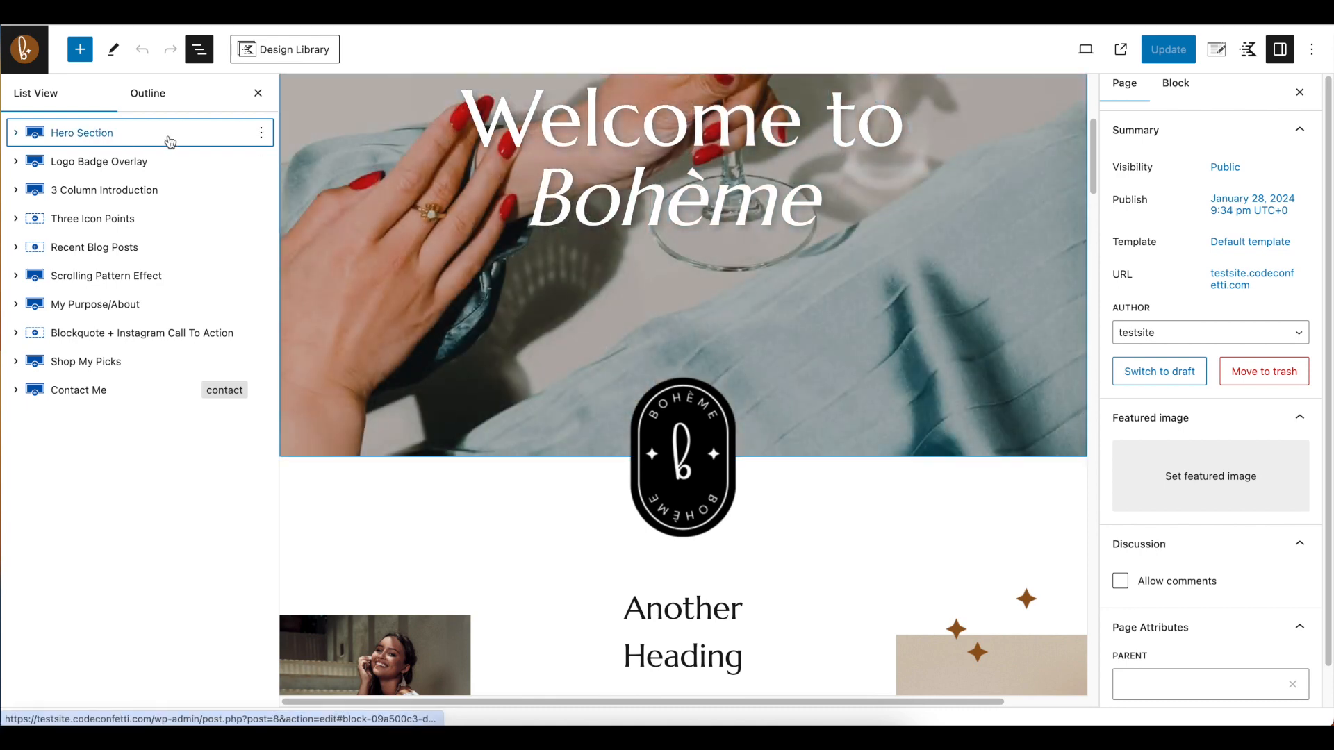
{"action": "left_click", "coordinate": [169, 142]}
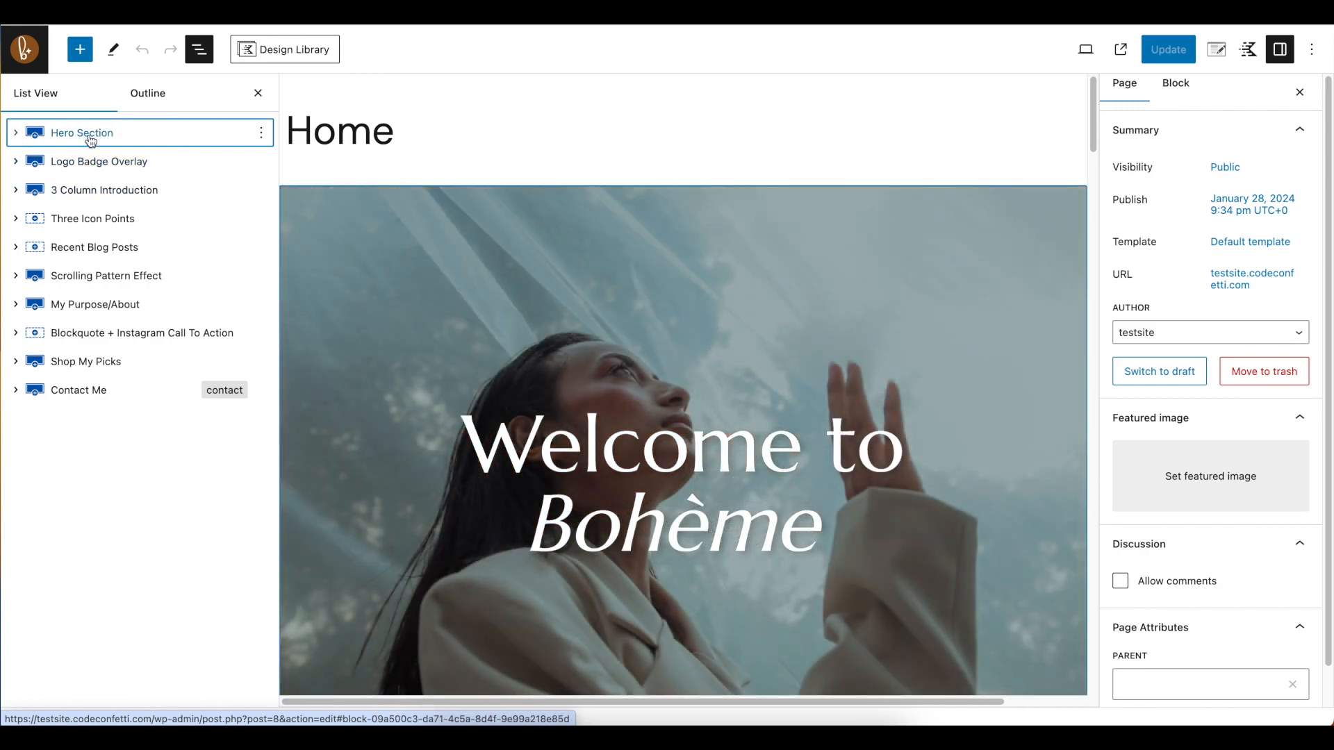
{"action": "left_click", "coordinate": [91, 141]}
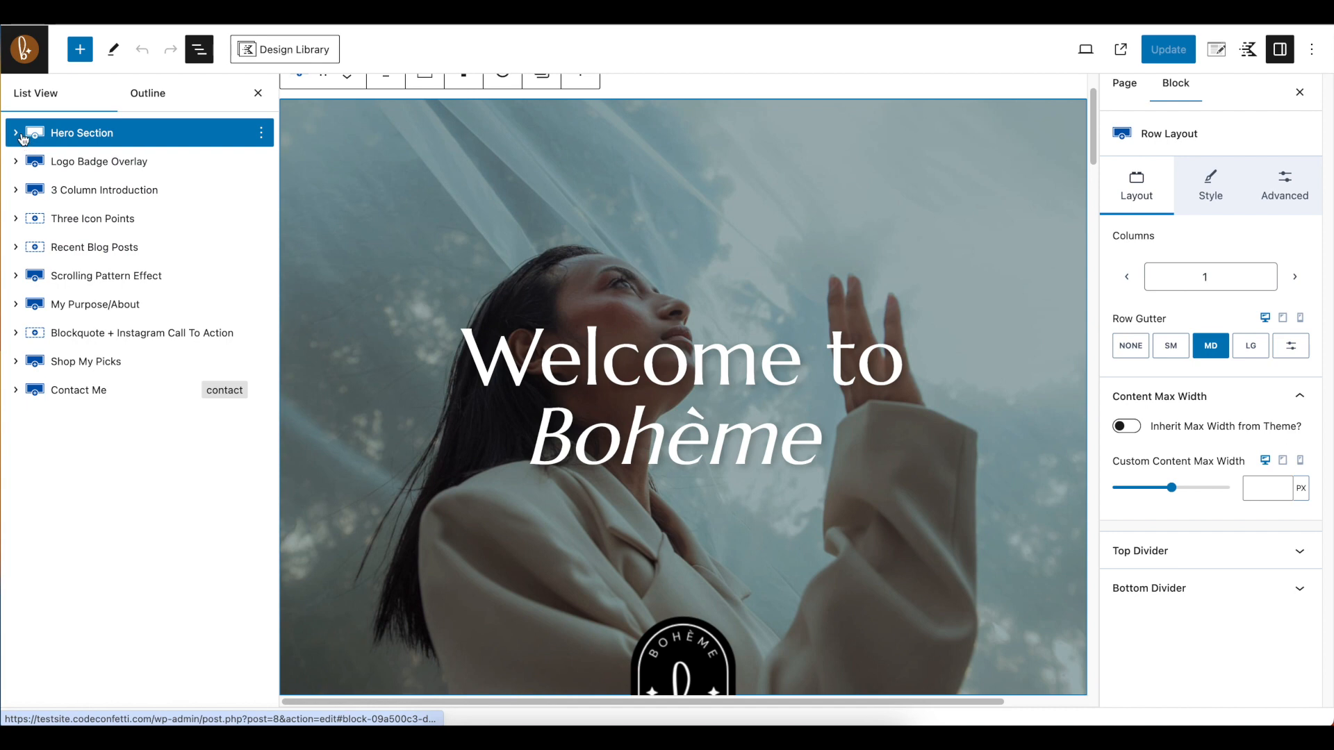
Expand the Hero Section and its inner Section, and select the "Welcome to Bohème" heading block
{"action": "left_click", "coordinate": [19, 136]}
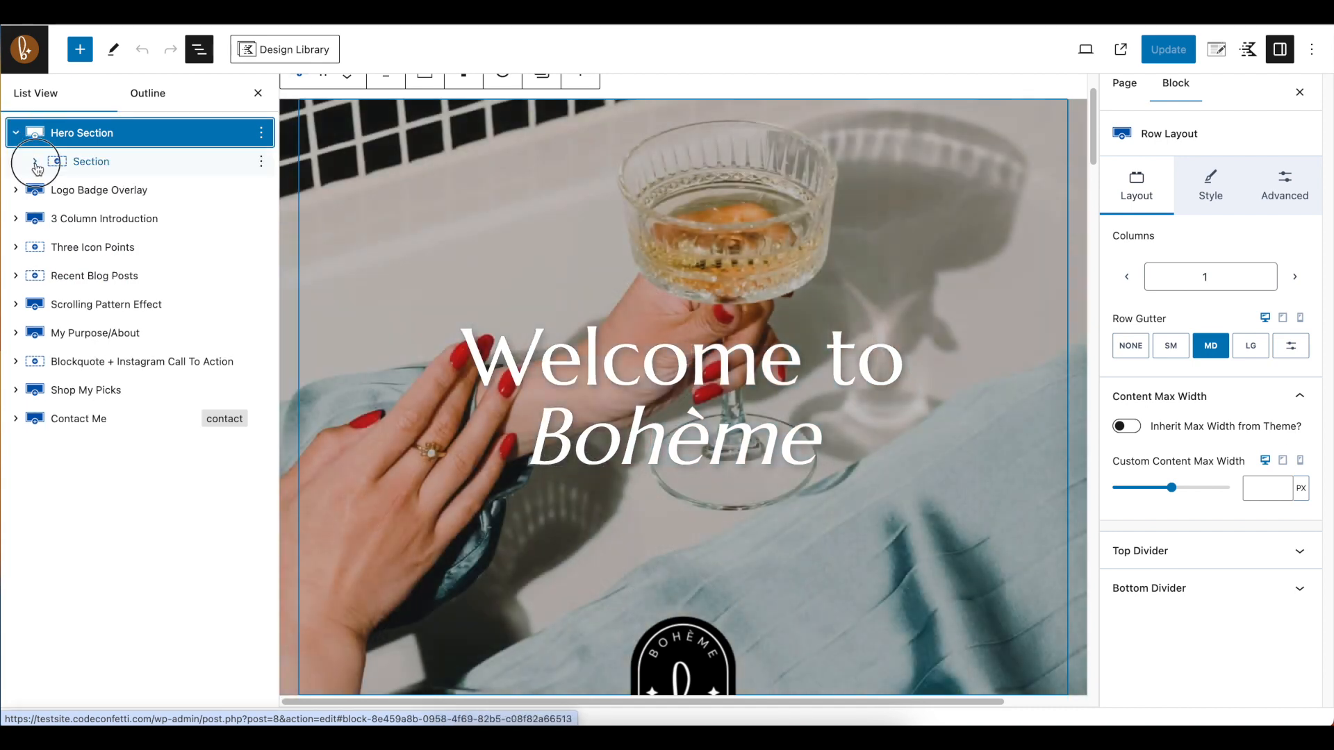
{"action": "left_click", "coordinate": [35, 164]}
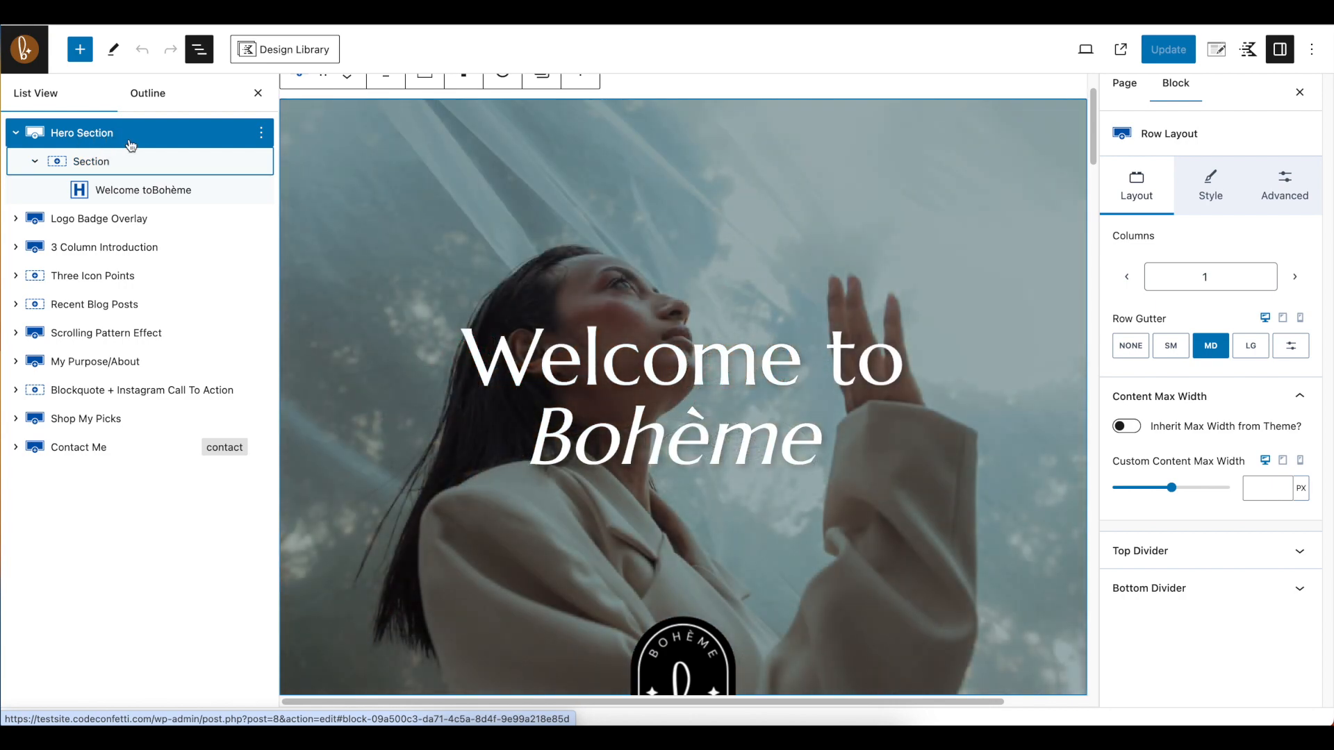
{"action": "left_click", "coordinate": [98, 163]}
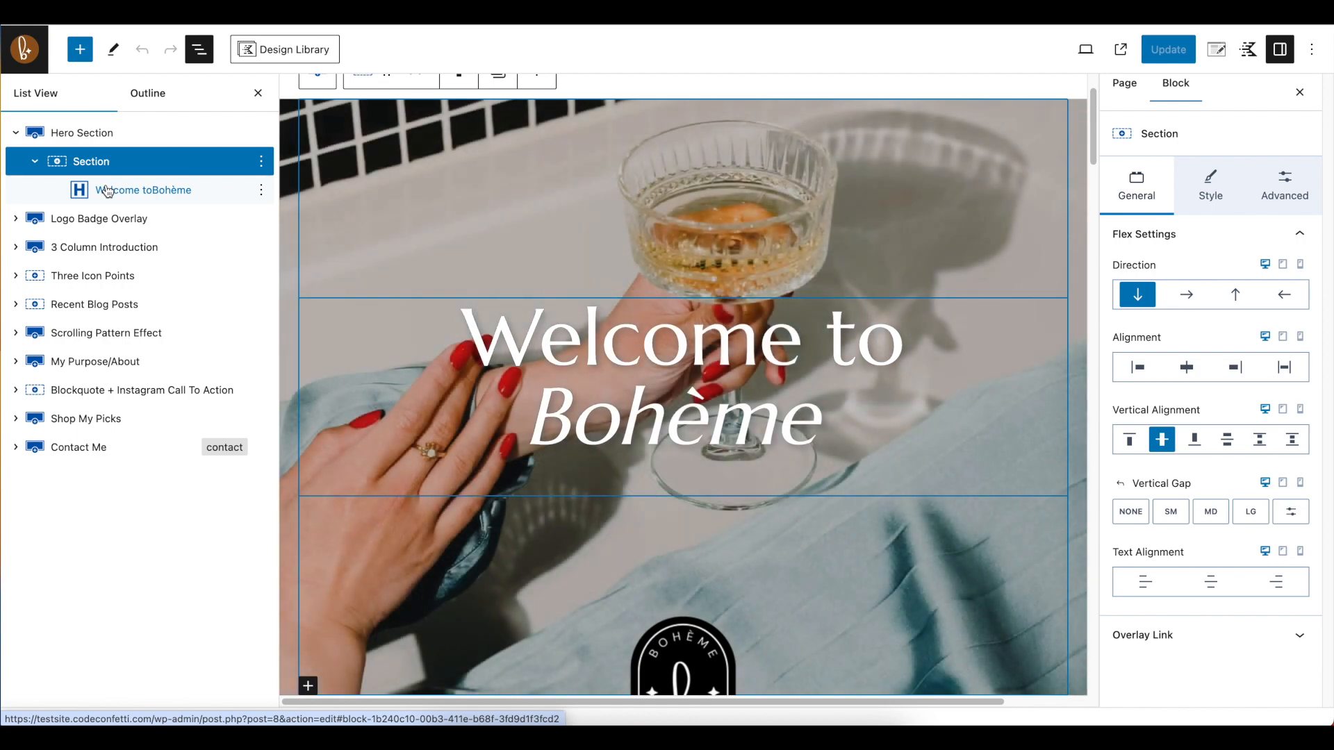
{"action": "left_click", "coordinate": [195, 193]}
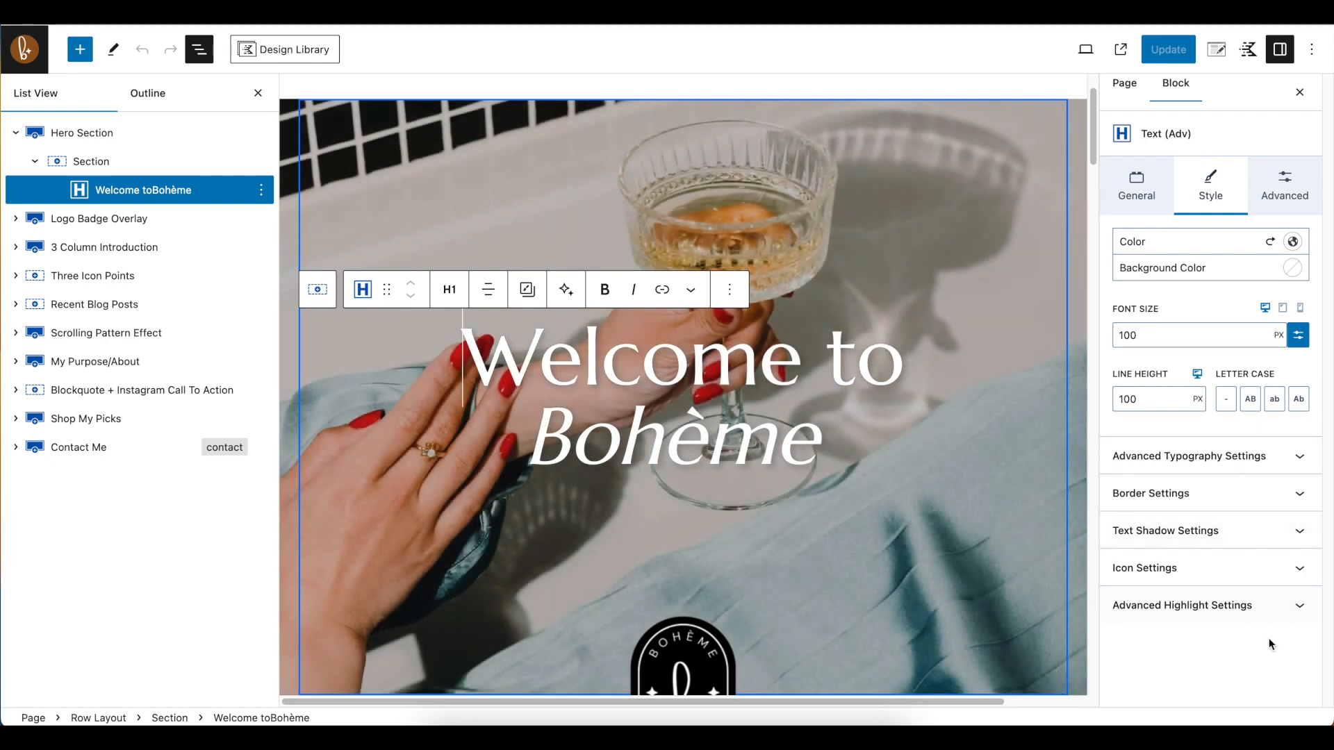
Try the H2 and H3 HTML tags on the "Welcome to Bohème" heading and set it back to H1
{"action": "left_click", "coordinate": [1143, 188]}
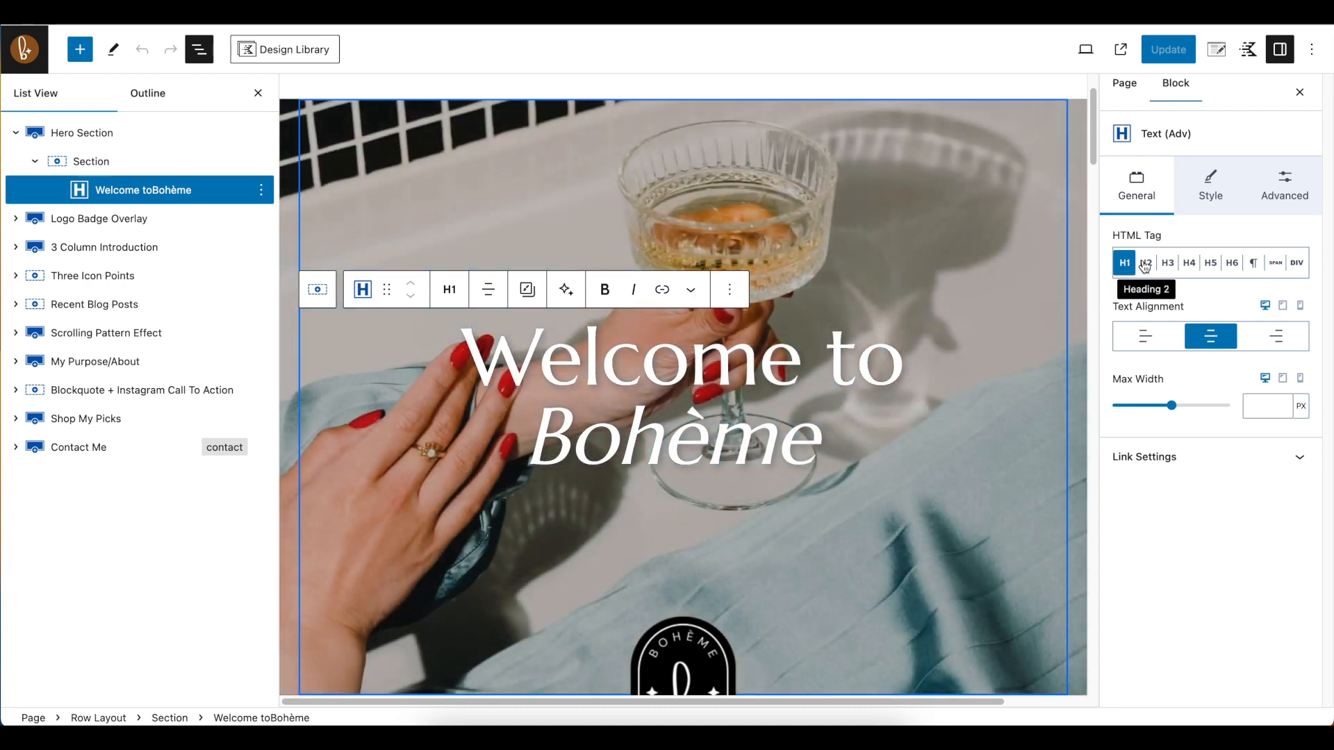
{"action": "left_click", "coordinate": [1145, 265]}
{"action": "left_click", "coordinate": [1167, 263]}
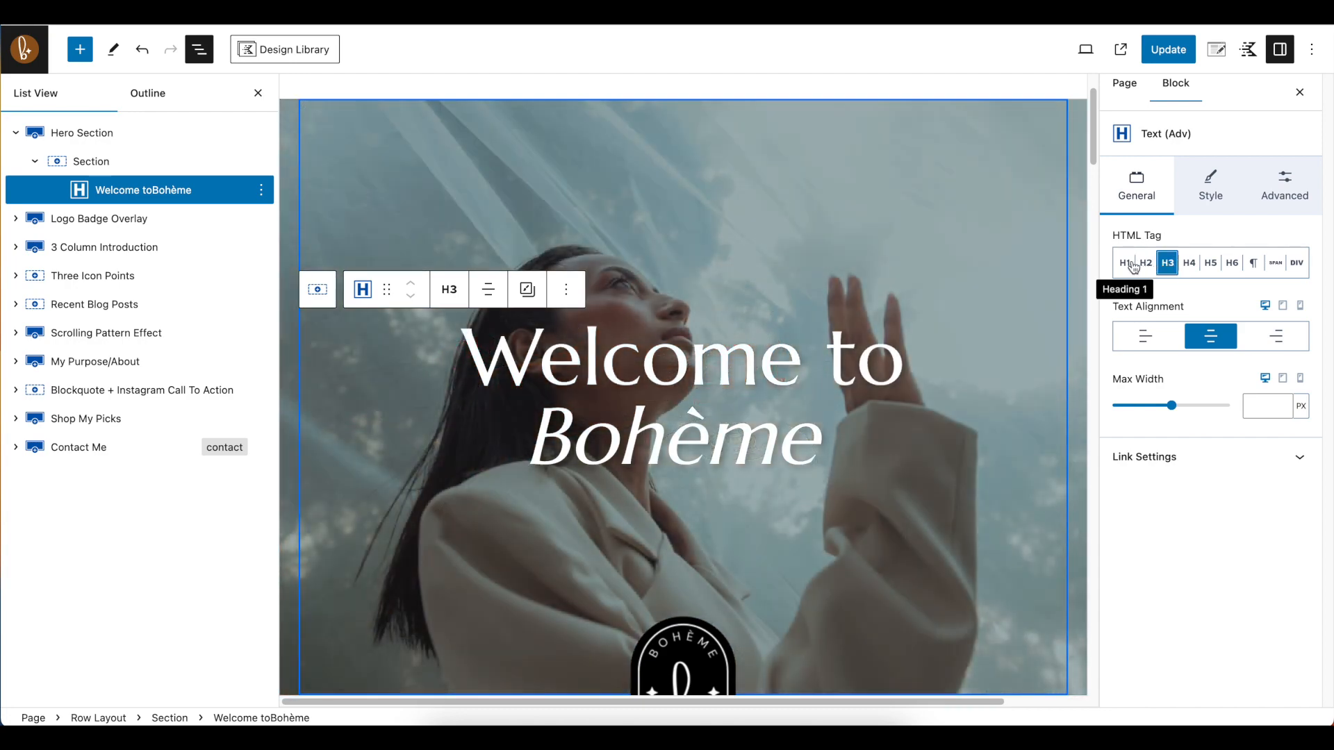
{"action": "left_click", "coordinate": [1126, 263]}
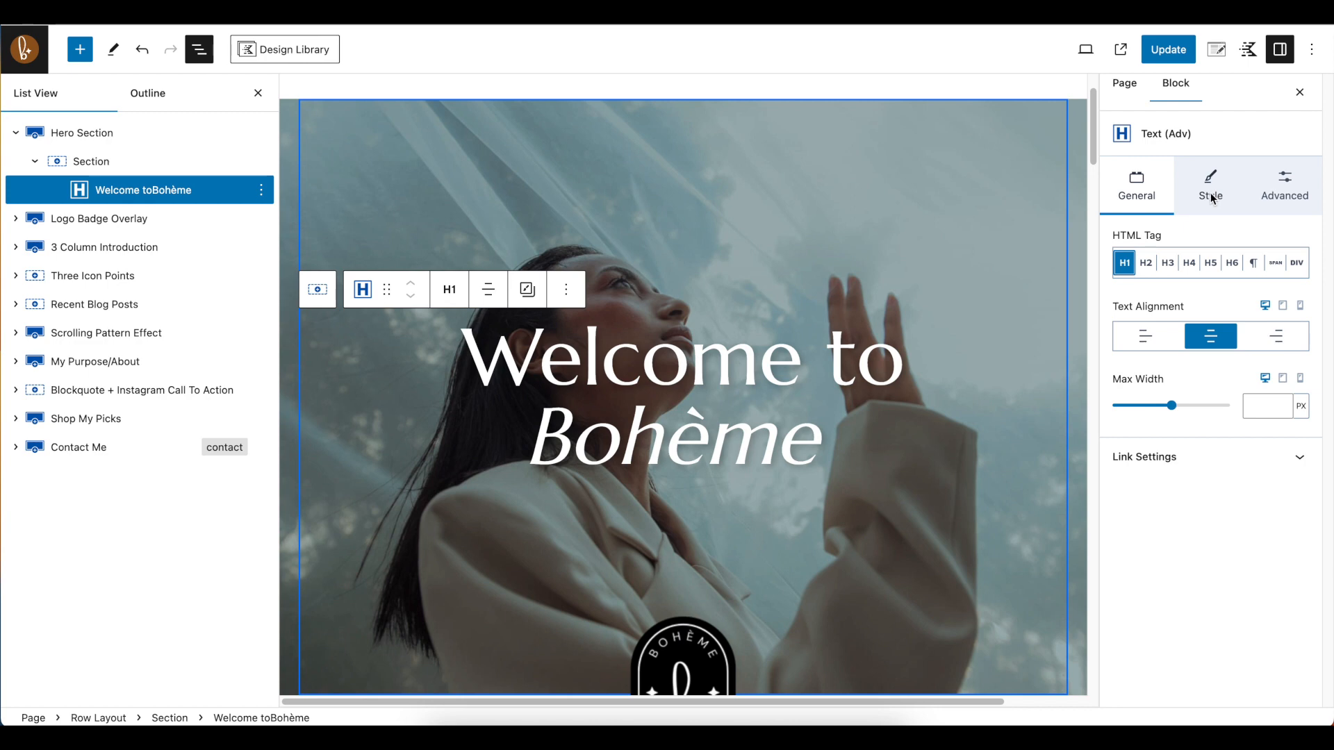
Try left text alignment on the hero heading, set it back to center, and show its link settings
{"action": "left_click", "coordinate": [1151, 342]}
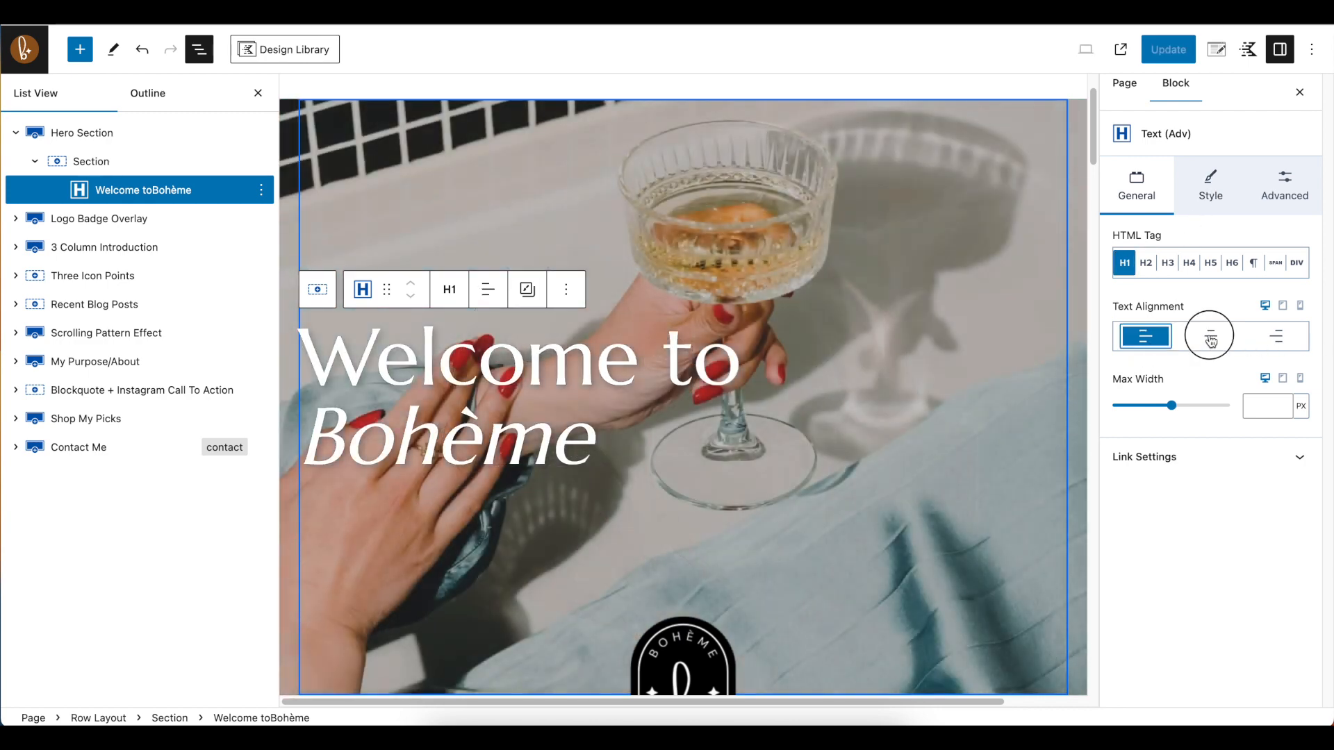
{"action": "left_click", "coordinate": [1211, 339]}
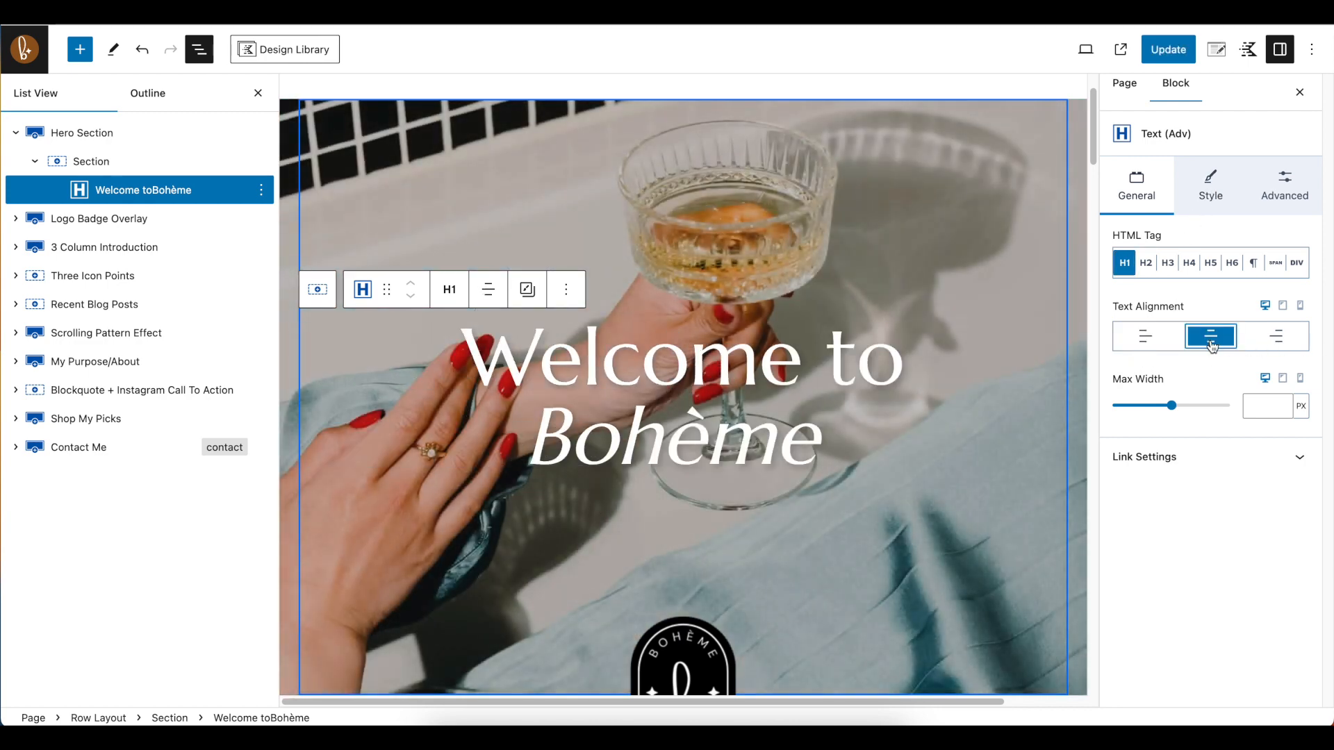
{"action": "left_click", "coordinate": [1224, 456]}
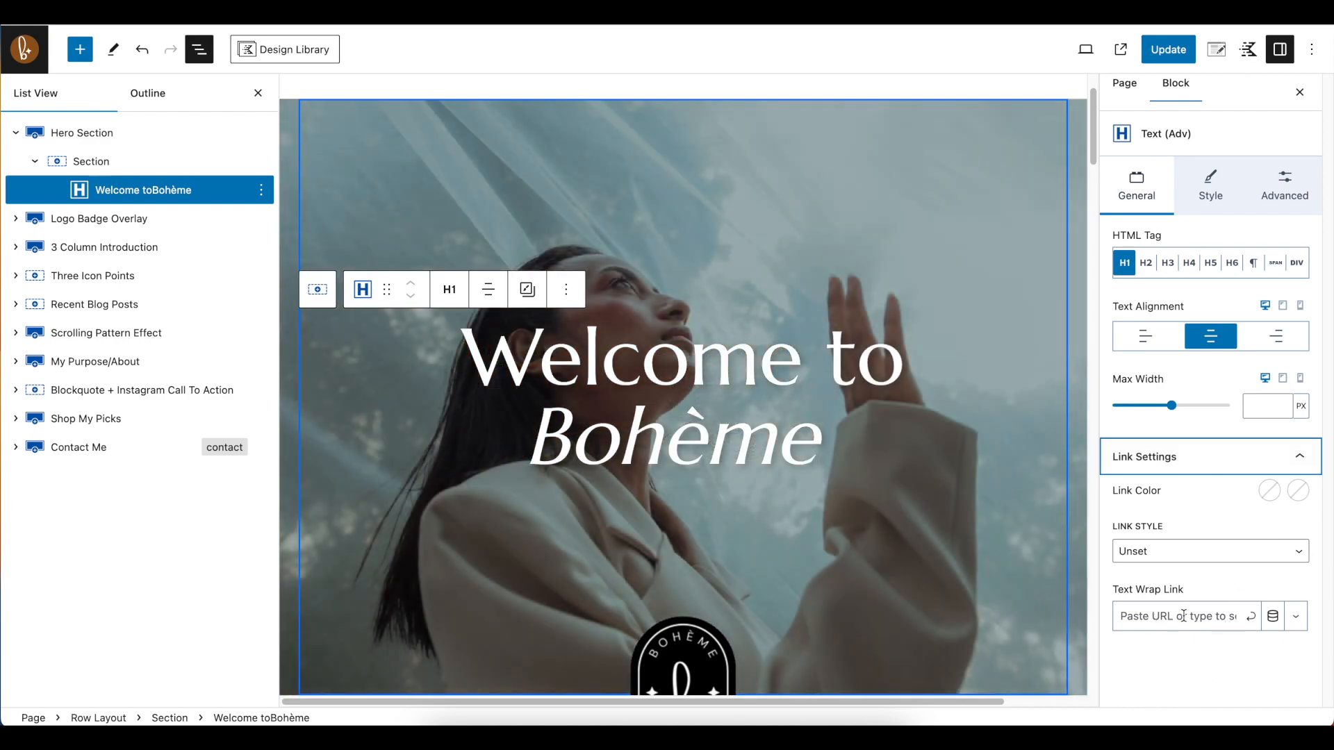
Set the text color of the "Welcome to Bohème" heading to the peach palette color EAB99A
{"action": "left_click", "coordinate": [1218, 192]}
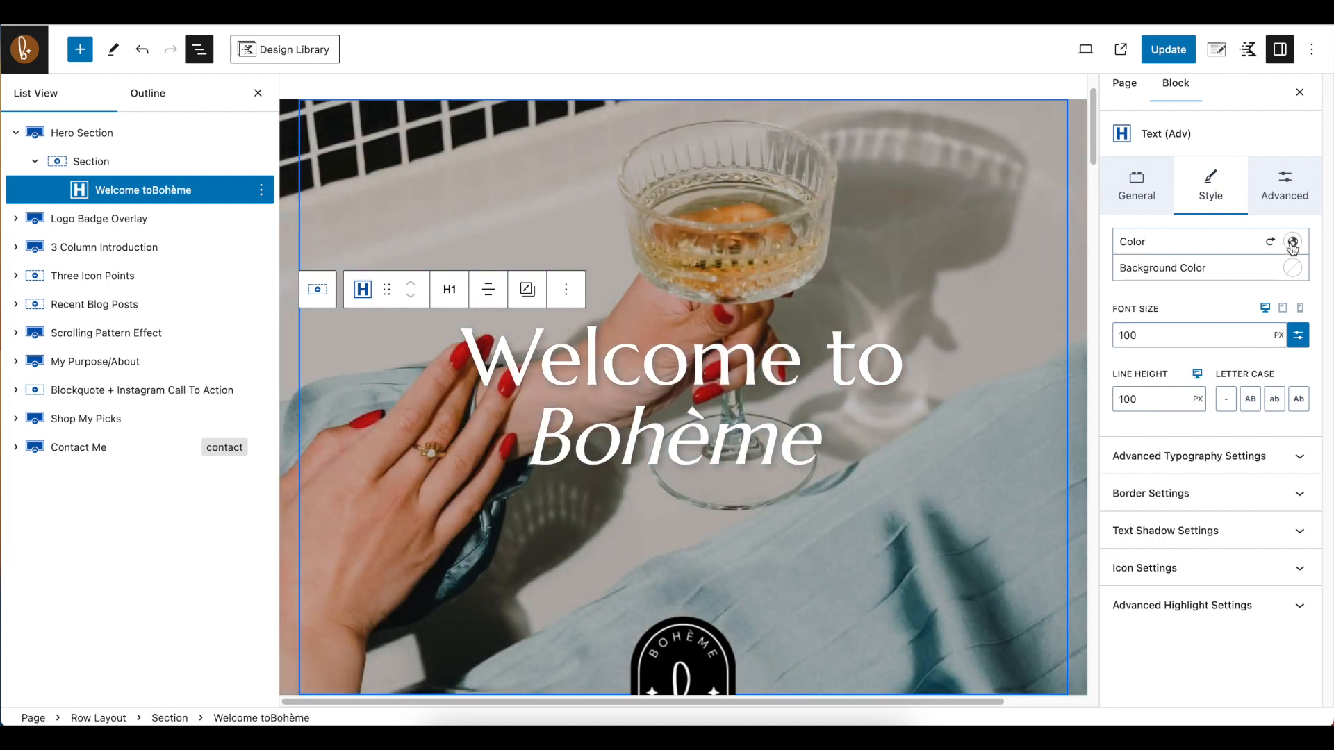
{"action": "left_click", "coordinate": [1292, 244]}
{"action": "left_click", "coordinate": [1146, 485]}
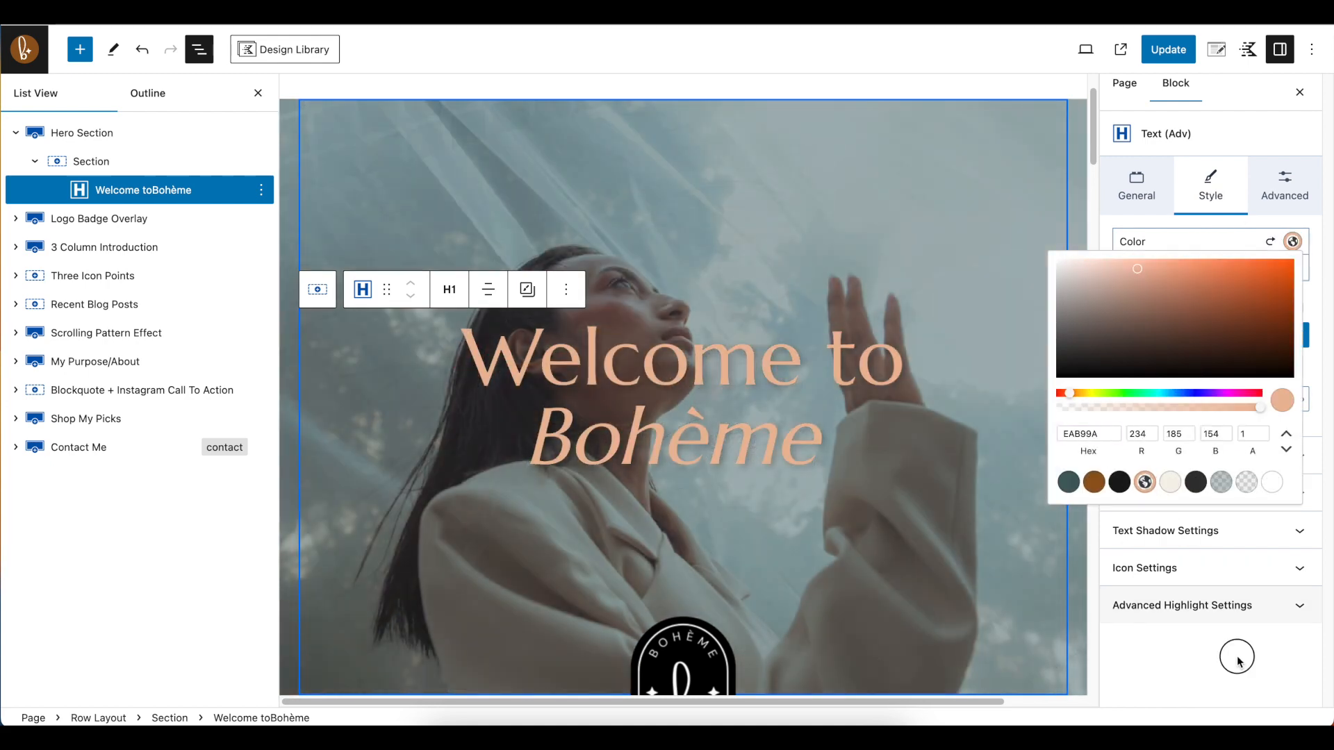
Try the cream palette color F5F2E9 as the background of the "Welcome to Bohème" heading
{"action": "left_click", "coordinate": [1236, 652]}
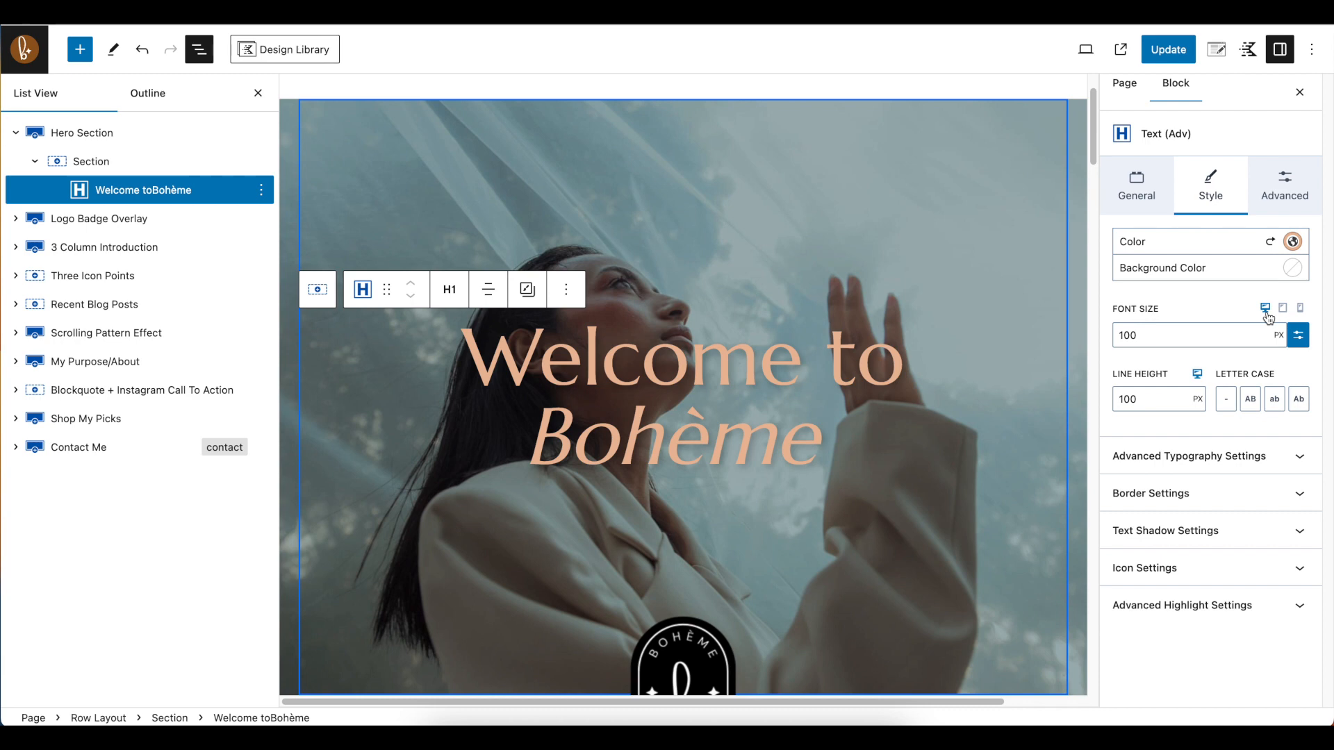
{"action": "left_click", "coordinate": [1292, 269]}
{"action": "left_click", "coordinate": [1177, 514]}
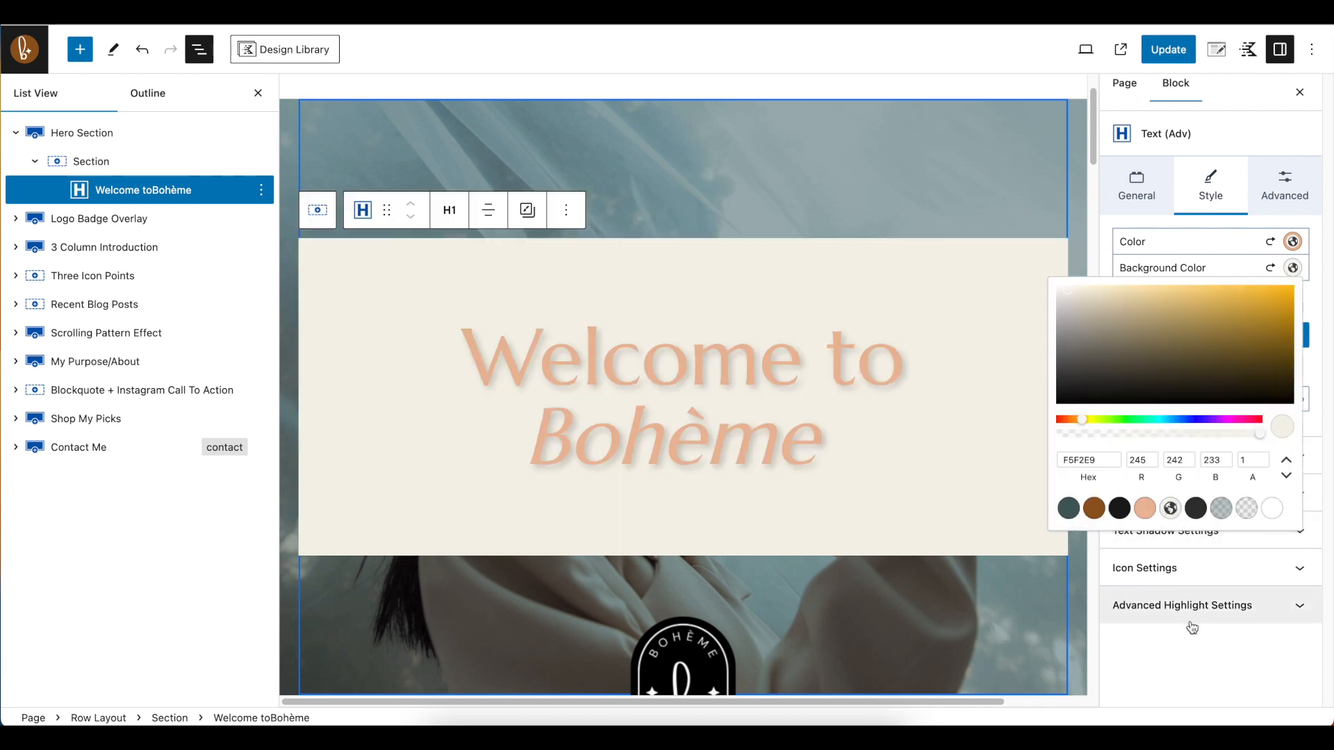
{"action": "left_click", "coordinate": [1289, 606]}
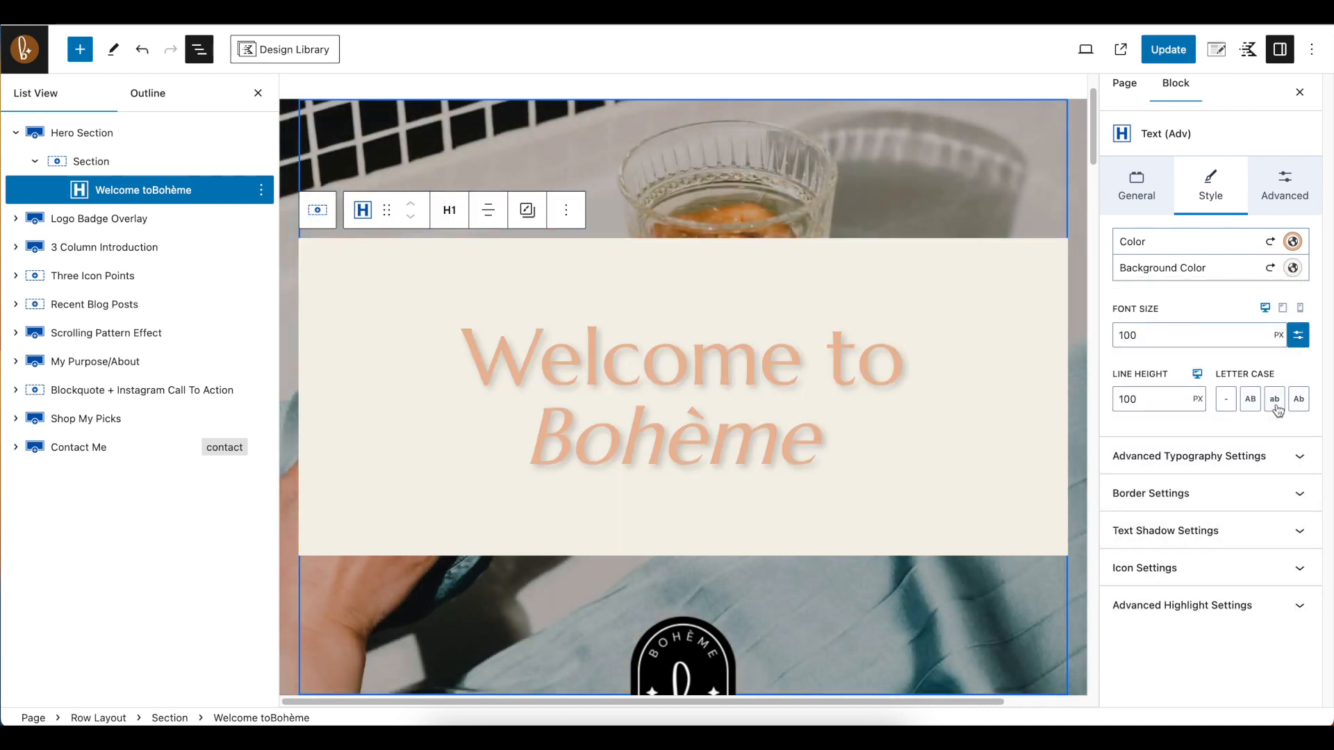
Review the hero heading's font size and line height settings for desktop, tablet and mobile
{"action": "left_click", "coordinate": [1143, 337]}
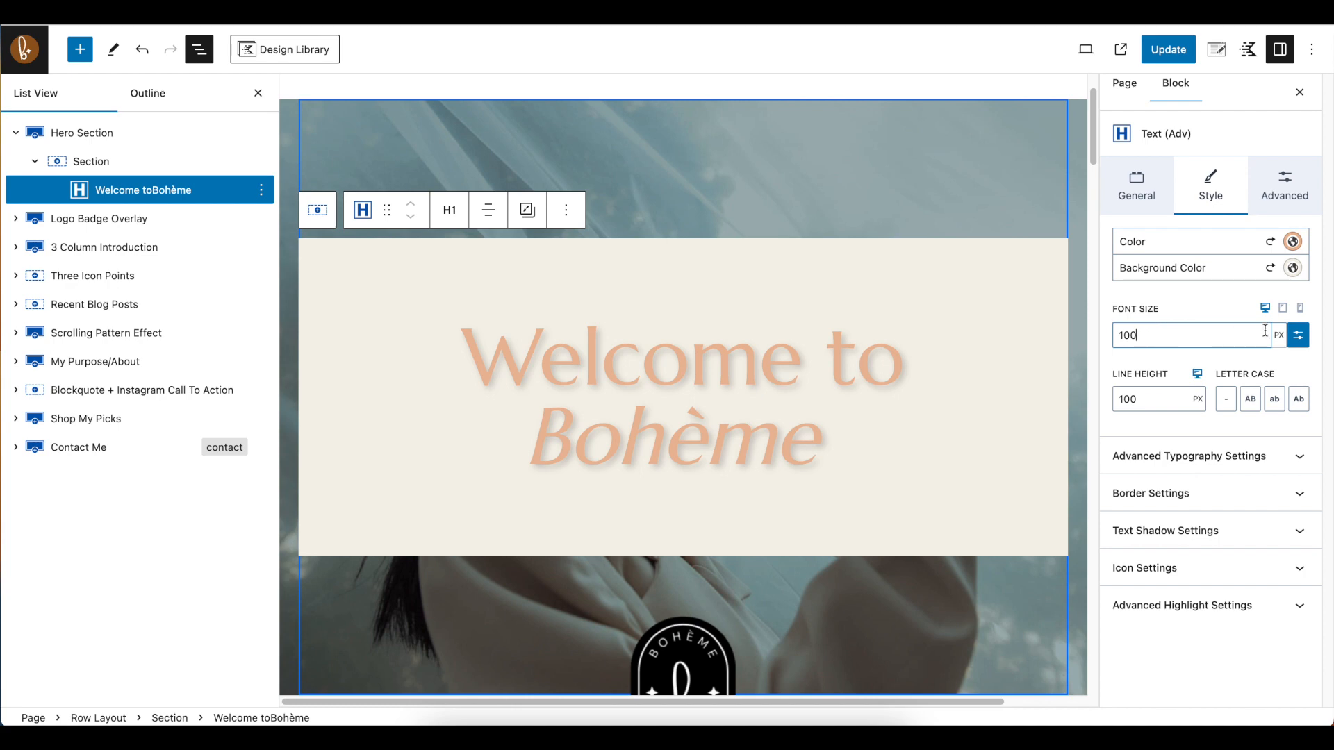
{"action": "left_click", "coordinate": [1282, 310]}
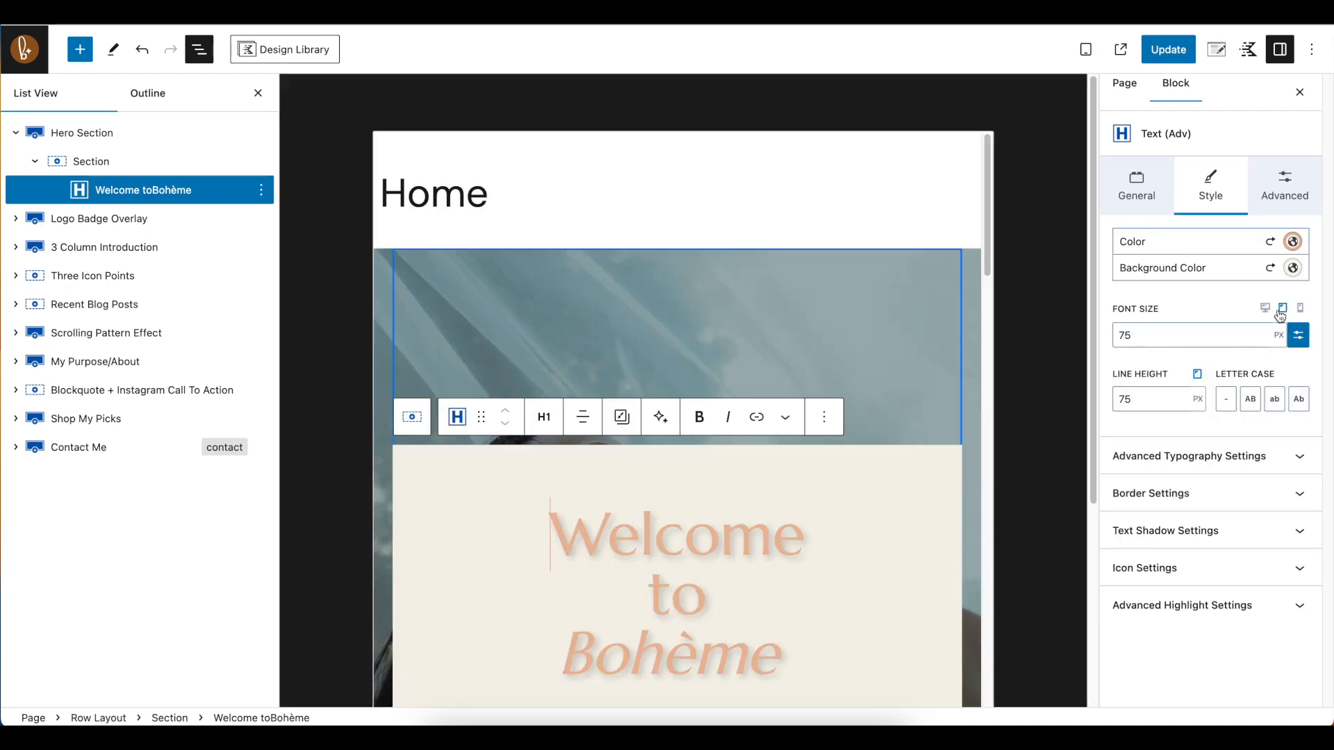
{"action": "scroll", "coordinate": [848, 418], "scroll_direction": "down", "scroll_amount": 3}
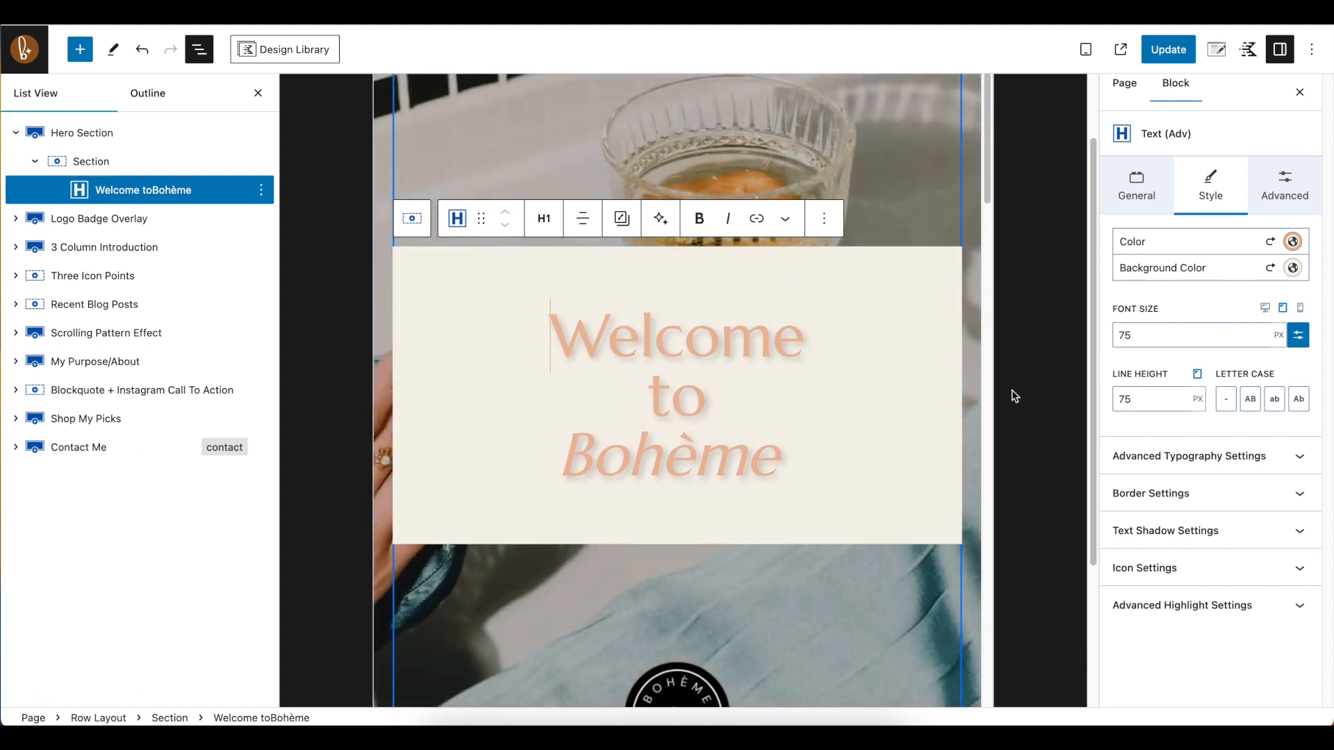
{"action": "left_click", "coordinate": [1302, 315]}
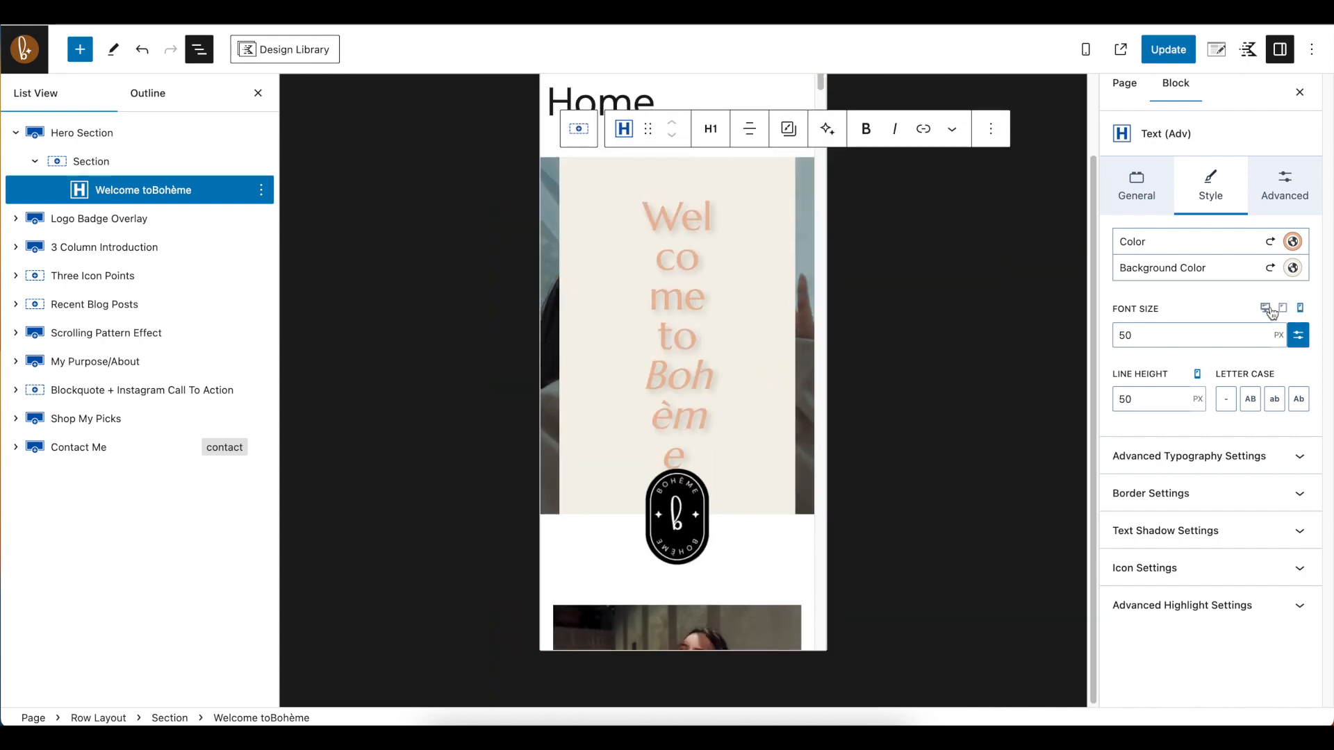
Clear the hero heading's text and background colors, and set its text color to white FFFFFF
{"action": "left_click", "coordinate": [1271, 243]}
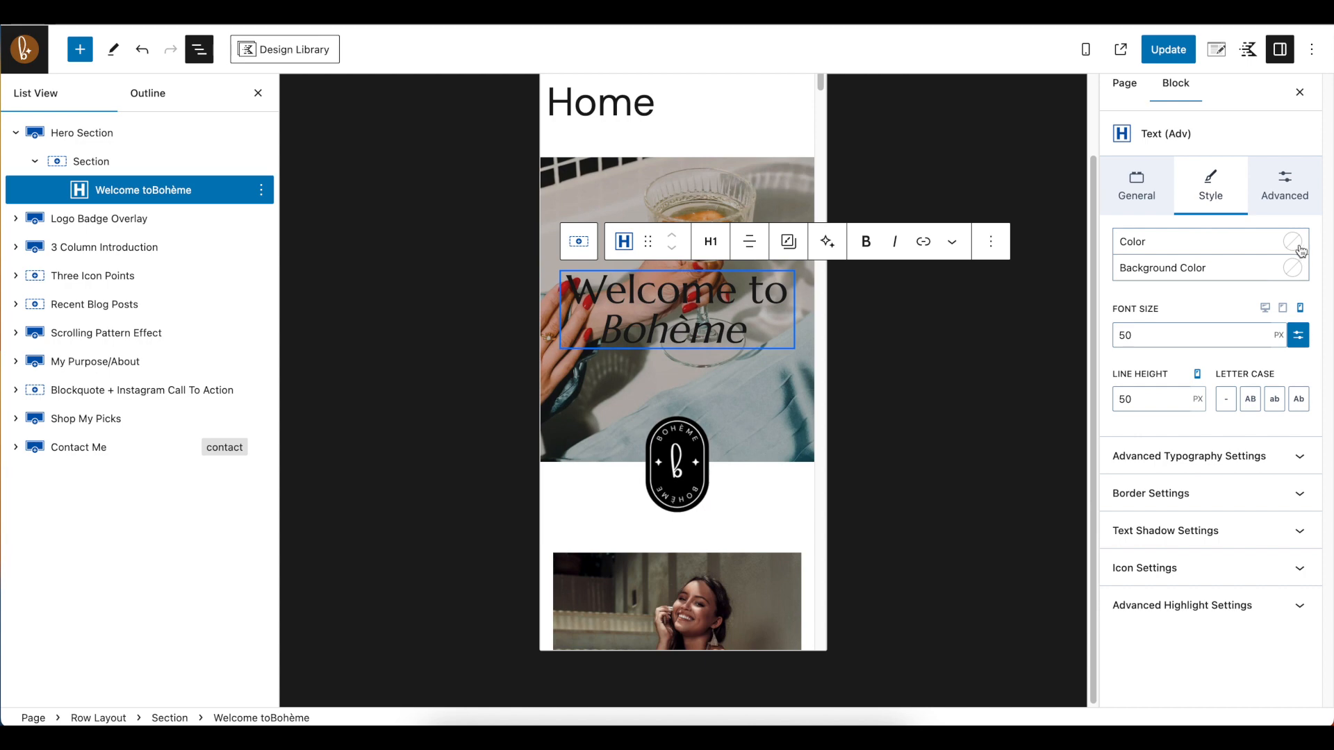
{"action": "left_click", "coordinate": [1291, 242]}
{"action": "left_click", "coordinate": [1273, 483]}
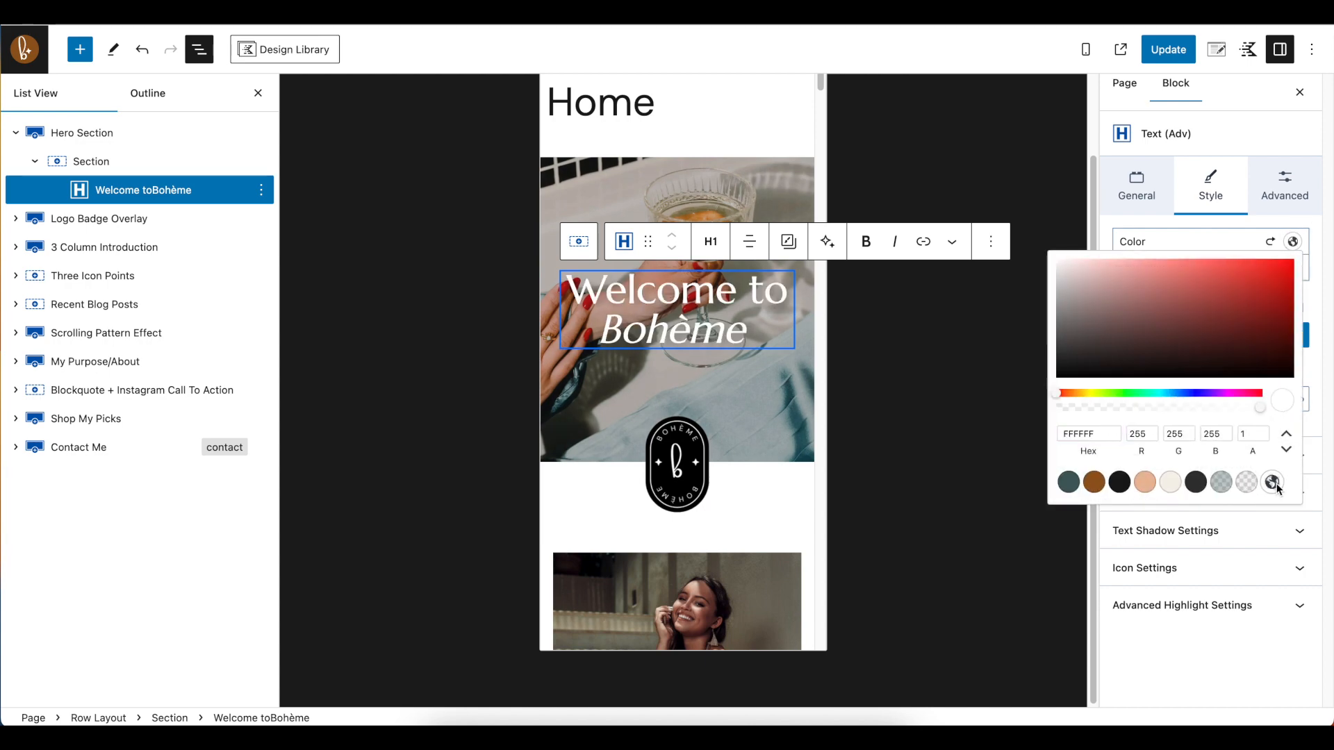
{"action": "left_click", "coordinate": [1211, 226]}
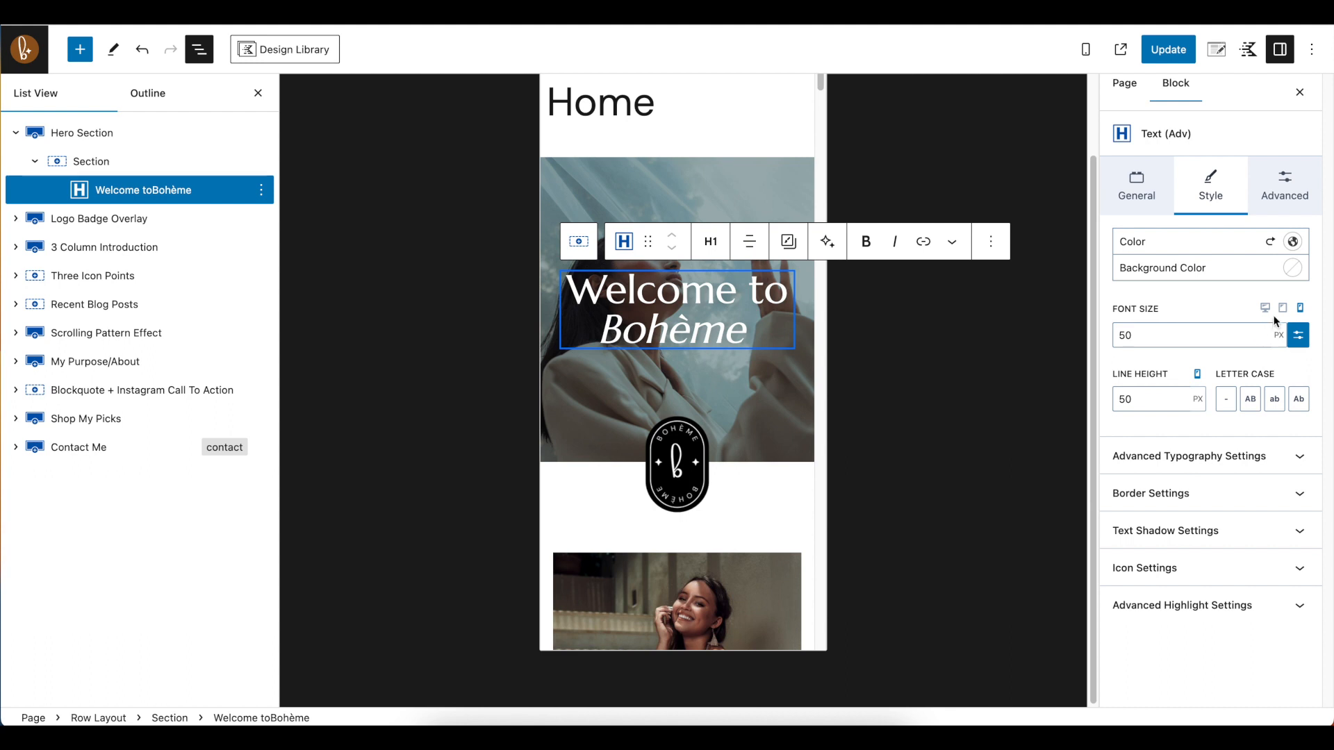
Examine the hero heading's advanced typography options and its text shadow settings
{"action": "left_click", "coordinate": [1216, 464]}
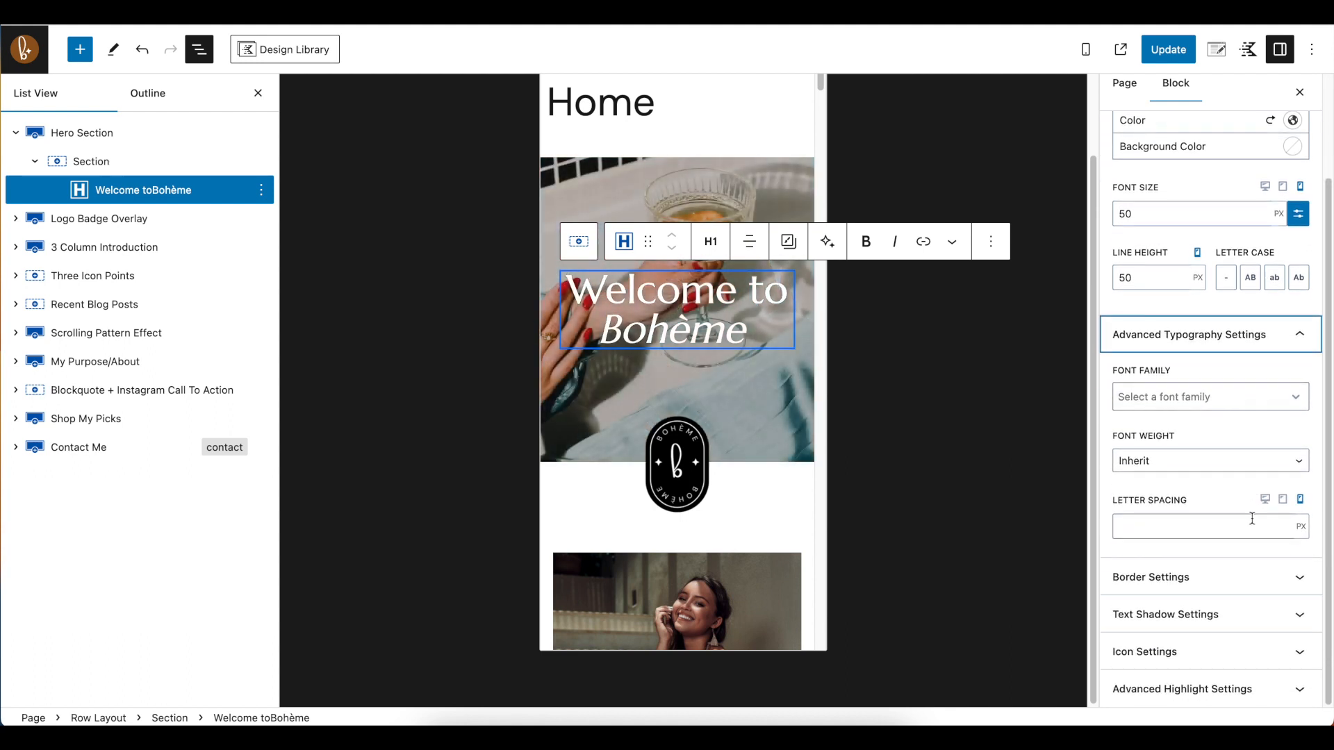
{"action": "left_click", "coordinate": [1182, 338]}
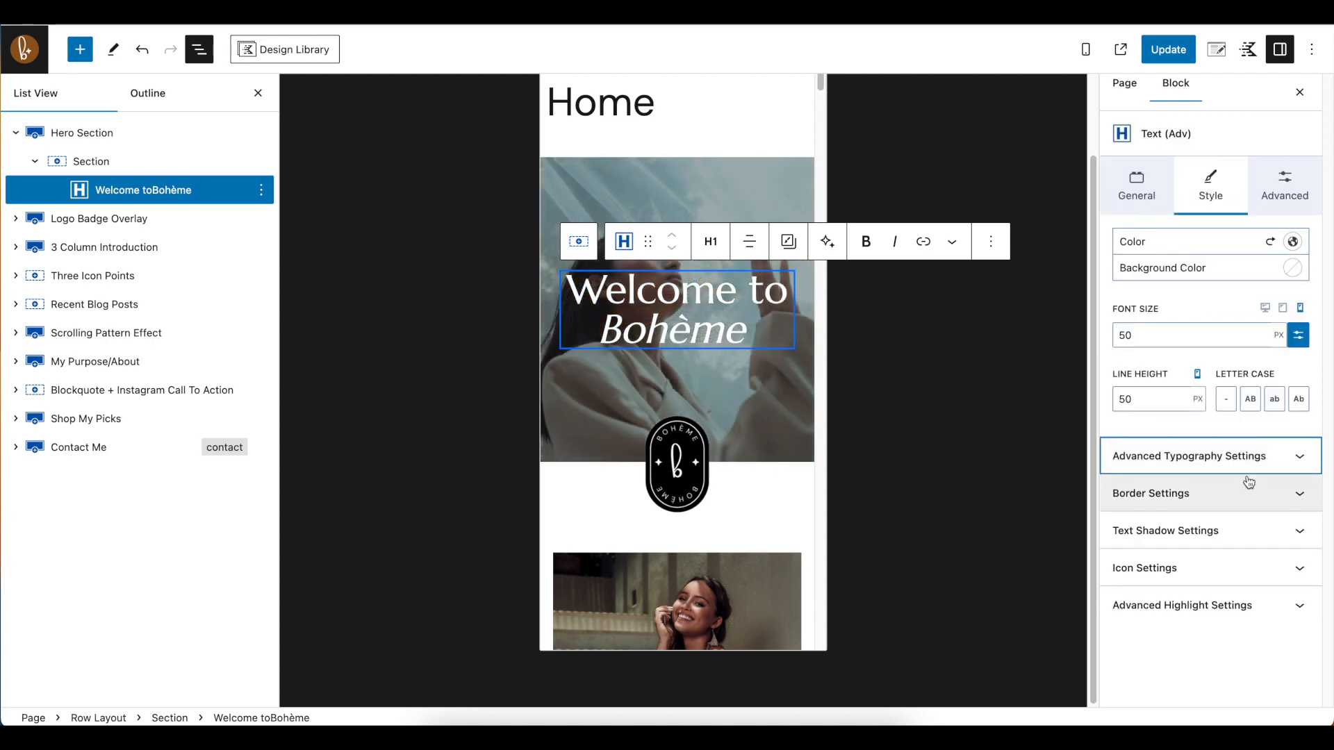
{"action": "left_click", "coordinate": [1158, 539]}
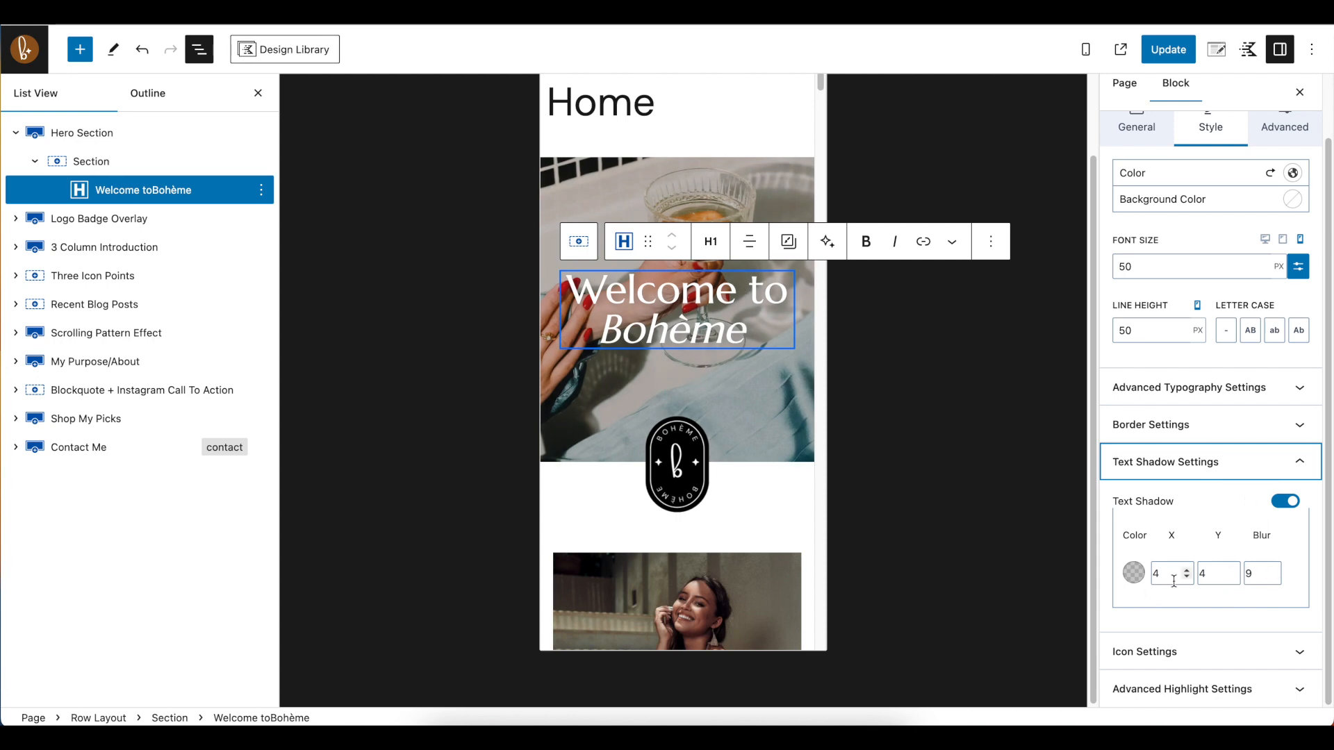
{"action": "left_click", "coordinate": [1210, 472]}
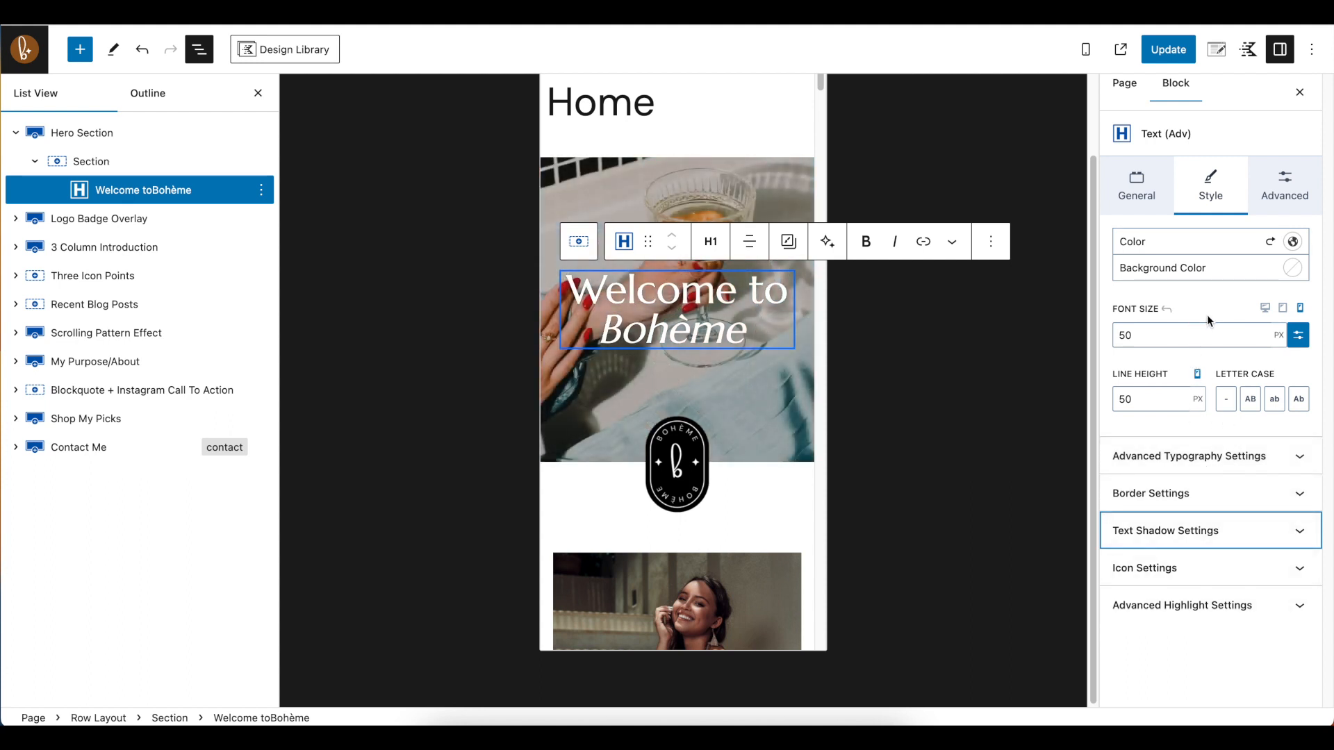
Show the hero heading's padding and margin settings for desktop, and highlight the heading's full text
{"action": "left_click", "coordinate": [1298, 187]}
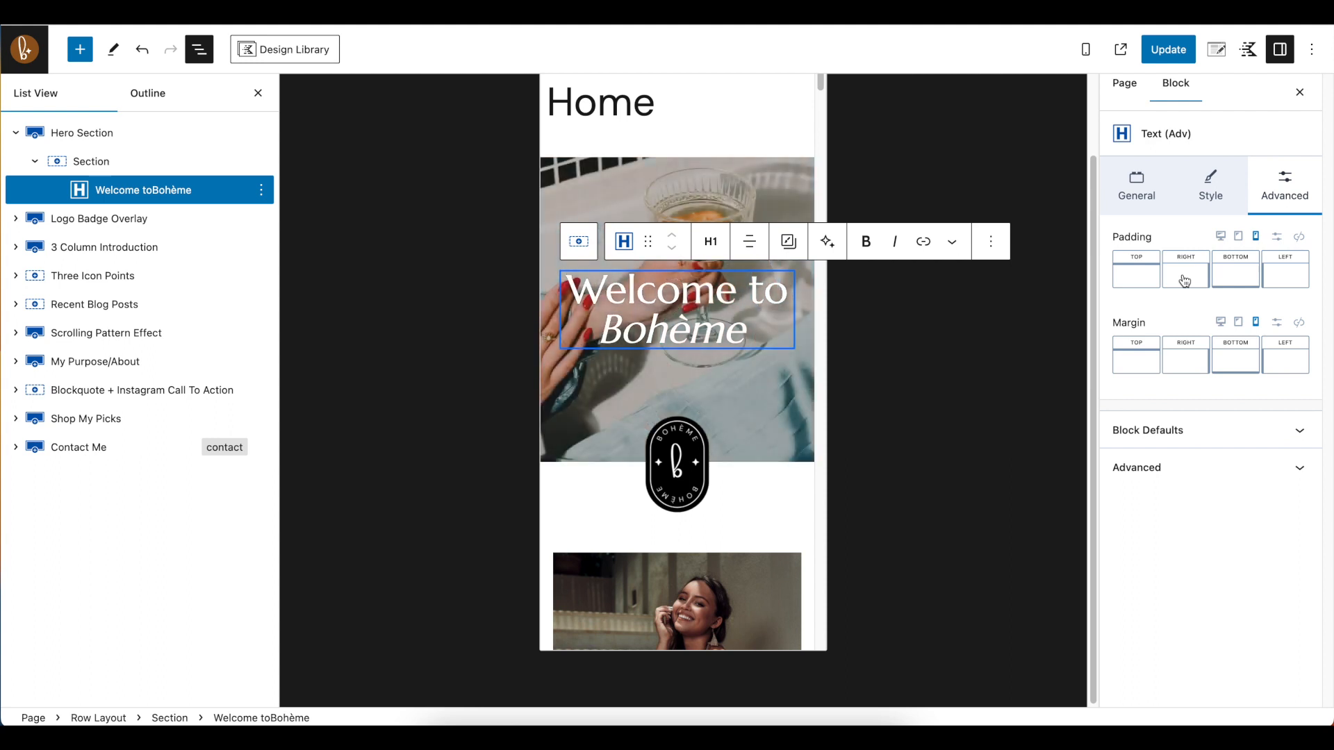
{"action": "left_click", "coordinate": [1221, 236]}
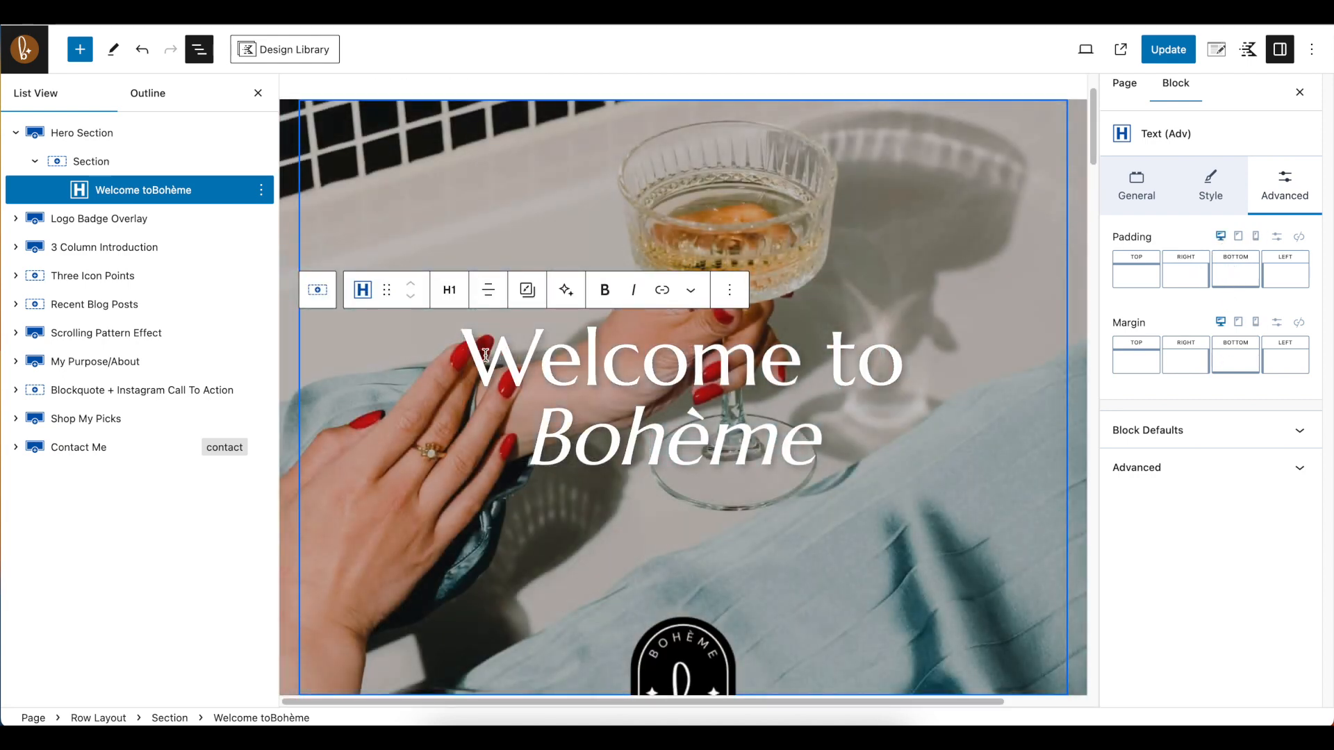
{"action": "left_click_drag", "start_coordinate": [484, 355], "coordinate": [808, 435]}
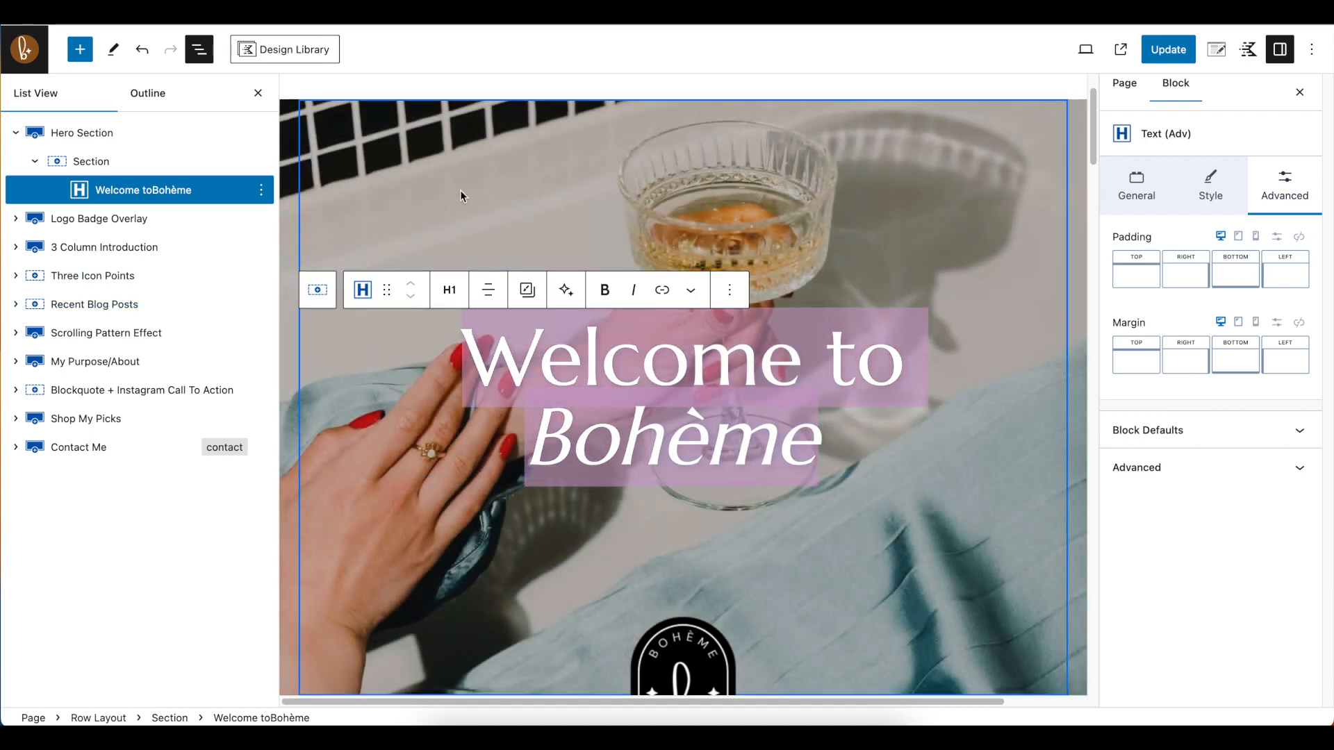
{"action": "scroll", "coordinate": [384, 168], "scroll_direction": "up", "scroll_amount": 3}
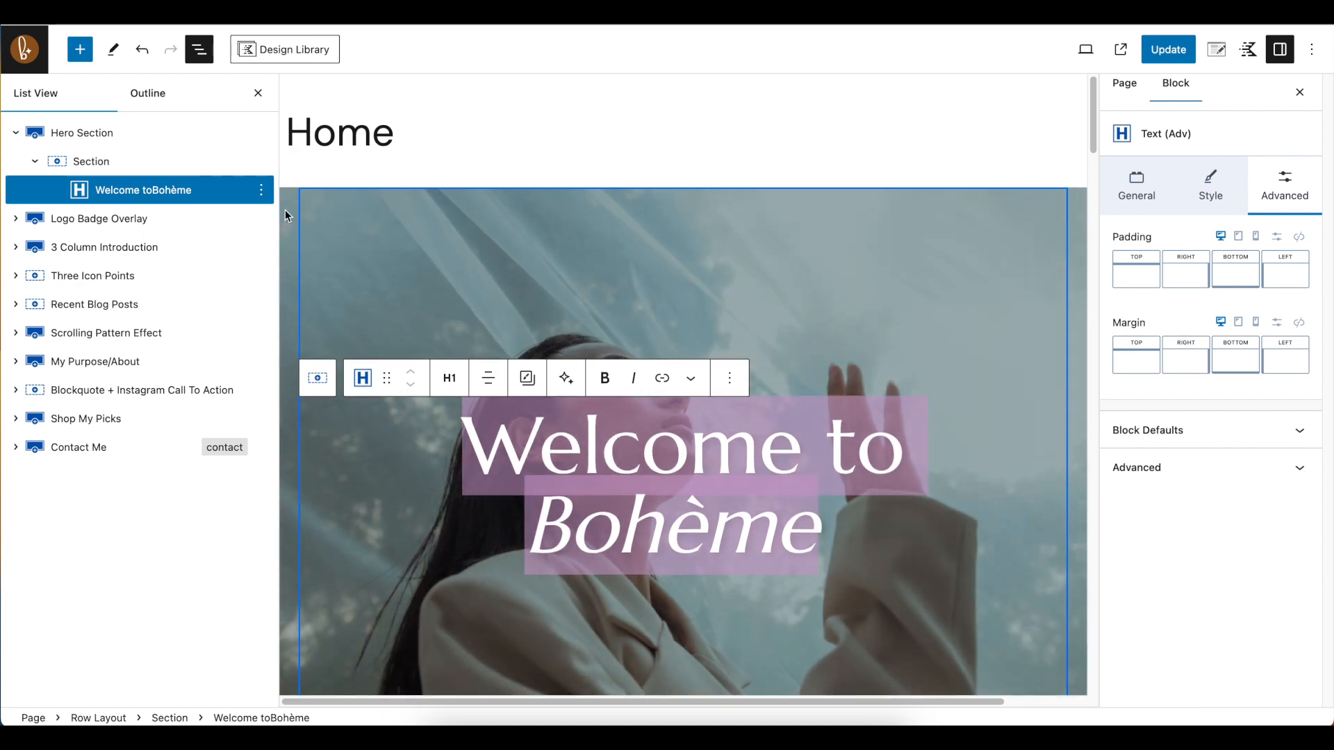
Try a two-column layout on the Hero Section row and set it back to one column
{"action": "left_click", "coordinate": [82, 134]}
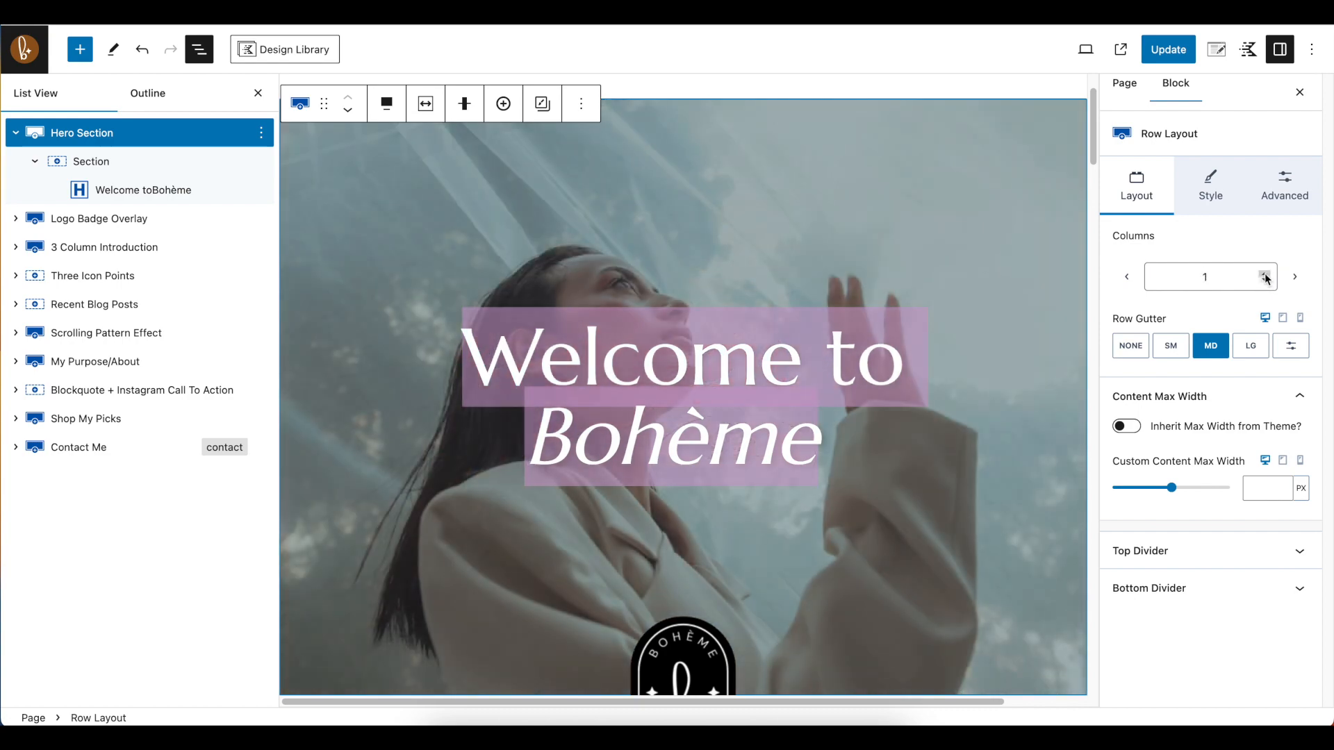
{"action": "left_click", "coordinate": [1266, 275]}
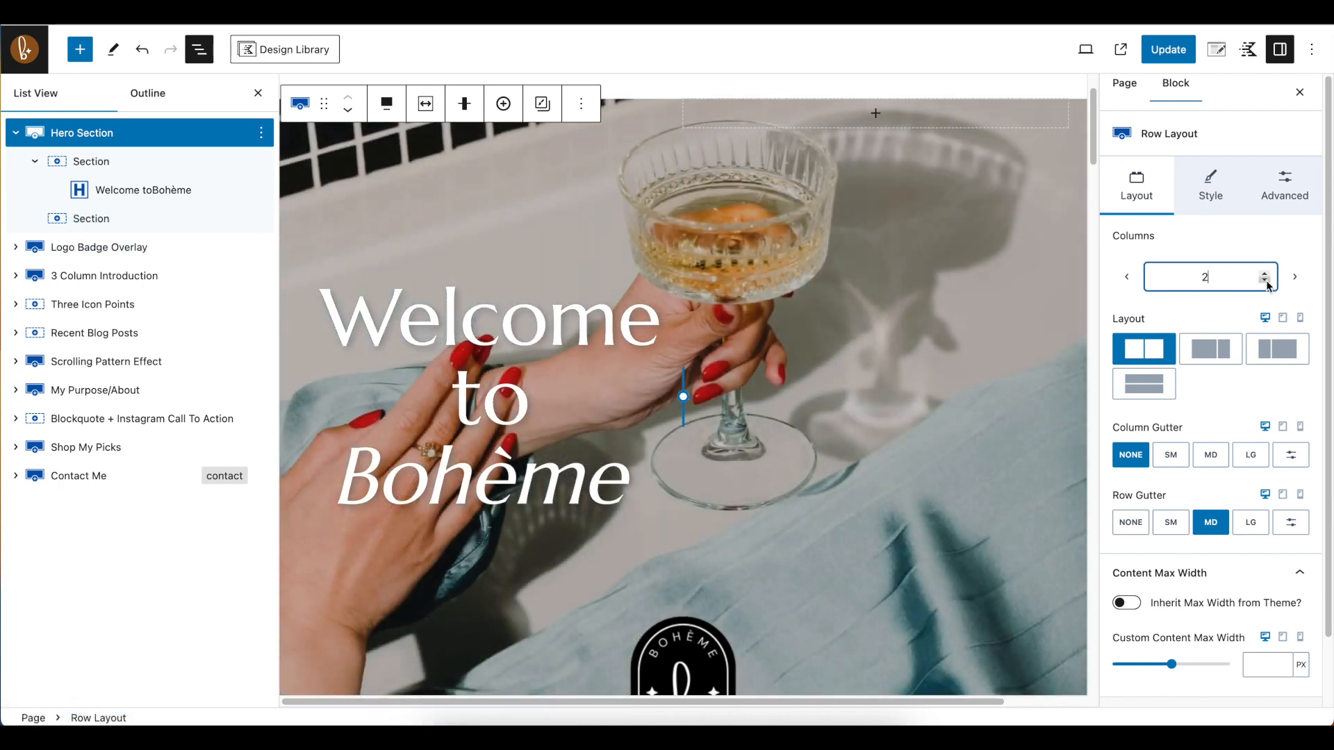
{"action": "left_click", "coordinate": [1266, 281]}
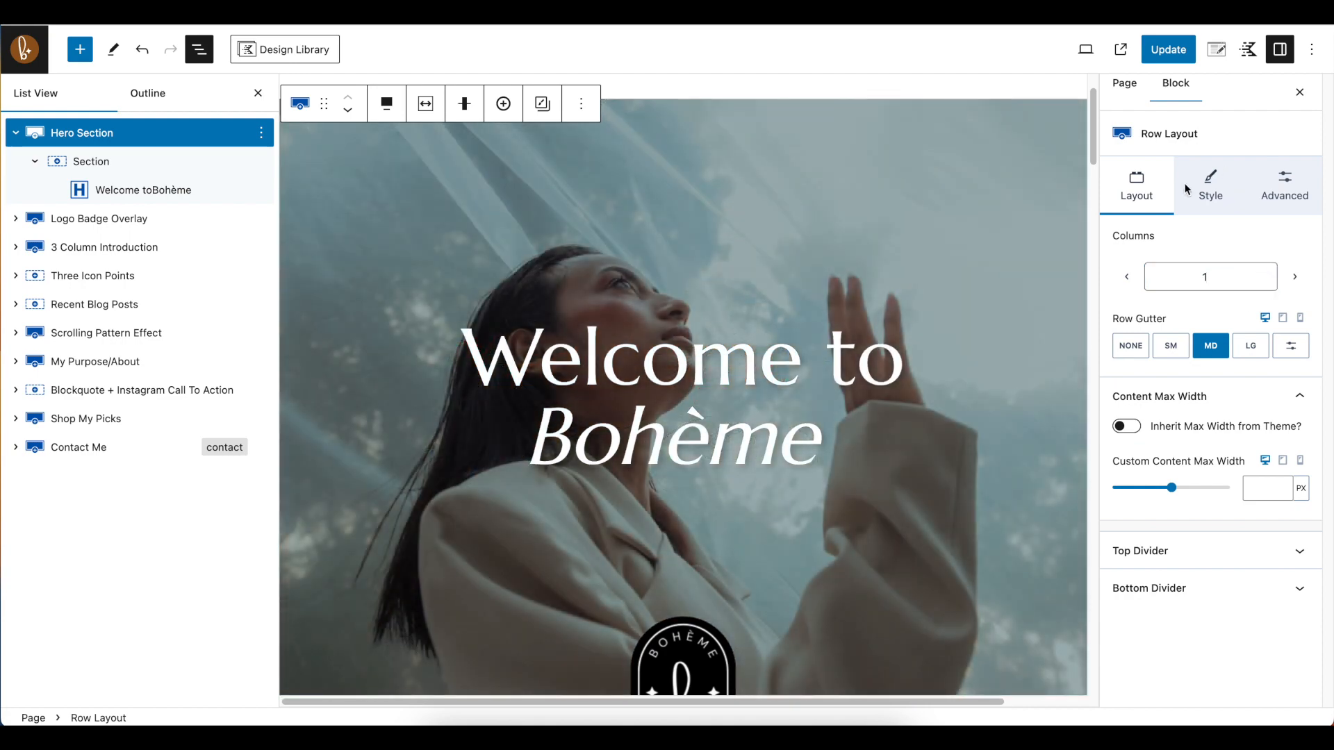
Try 3 and 4 items in the Hero Section's background slider and set the item count back to 2
{"action": "left_click", "coordinate": [1206, 189]}
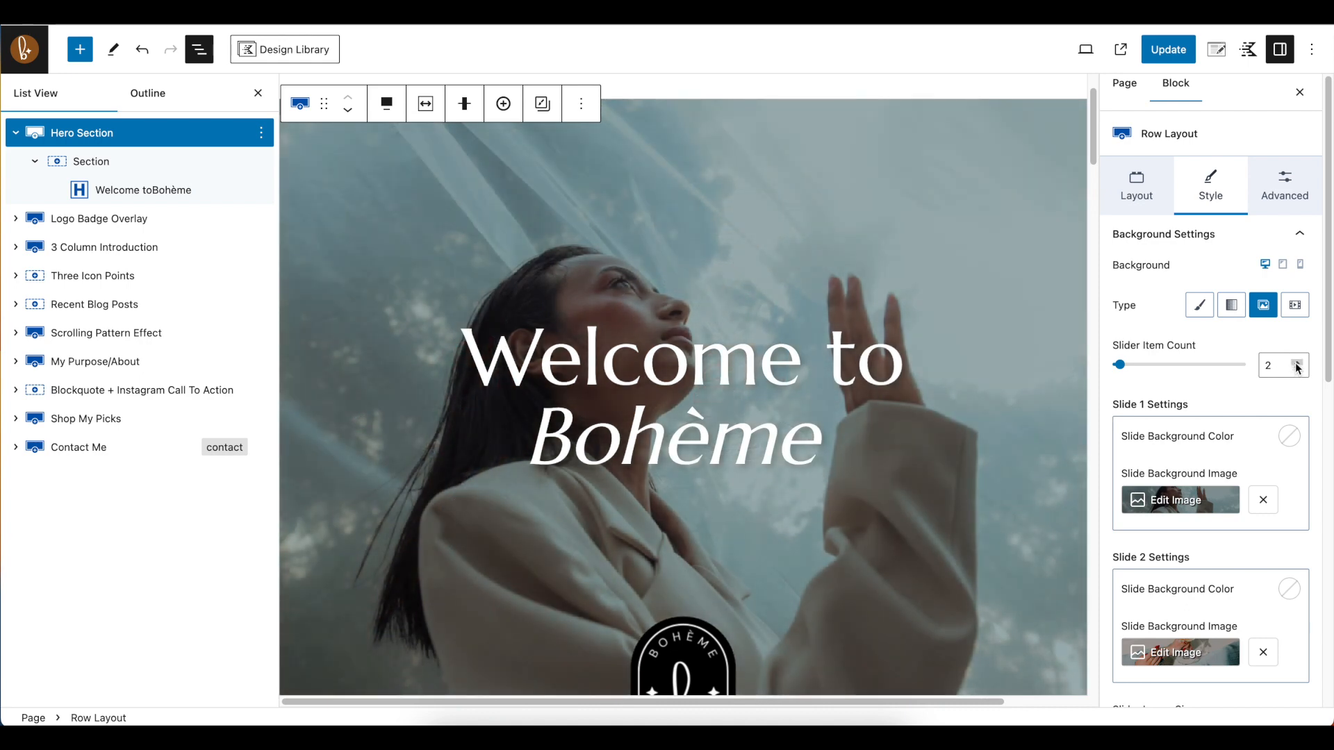
{"action": "left_click", "coordinate": [1298, 365]}
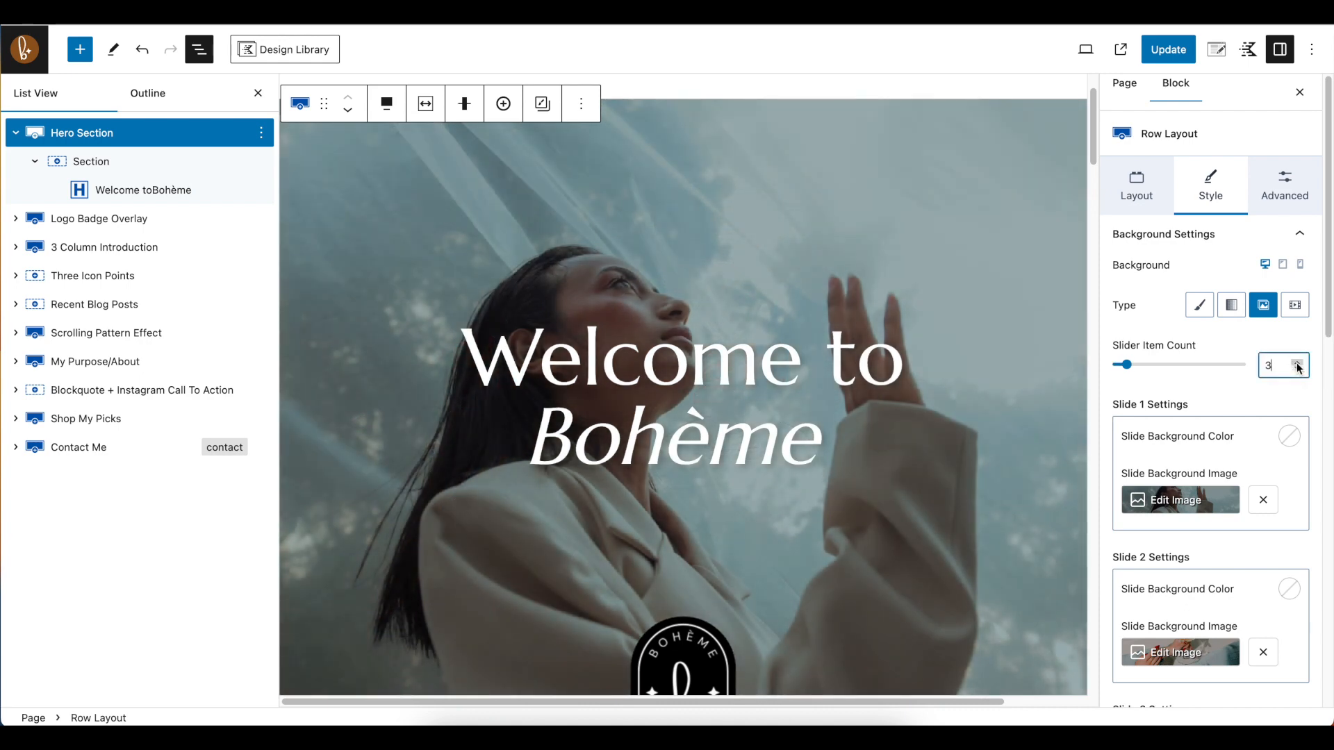
{"action": "scroll", "coordinate": [1244, 473], "scroll_direction": "down", "scroll_amount": 2}
{"action": "scroll", "coordinate": [1158, 655], "scroll_direction": "down", "scroll_amount": 2}
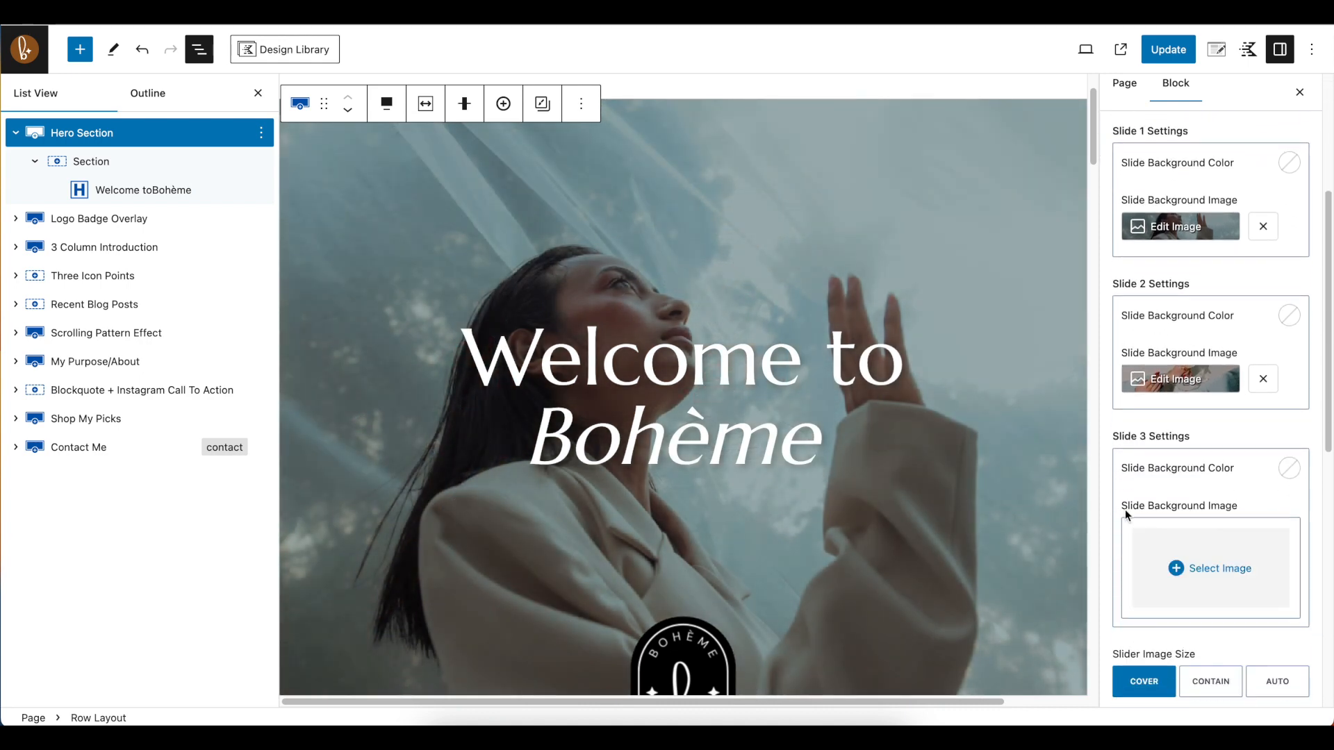
{"action": "scroll", "coordinate": [1125, 435], "scroll_direction": "up", "scroll_amount": 3}
{"action": "left_click", "coordinate": [1297, 234]}
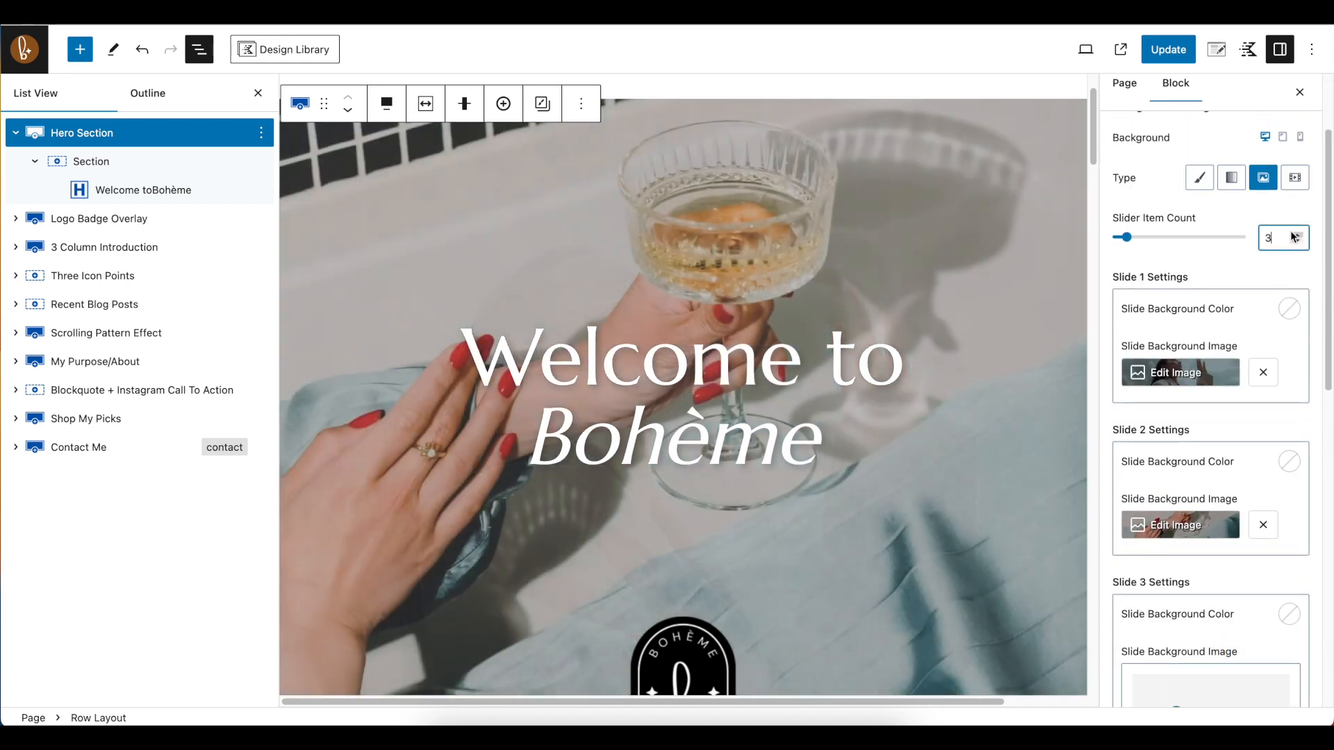
{"action": "scroll", "coordinate": [1297, 376], "scroll_direction": "down", "scroll_amount": 4}
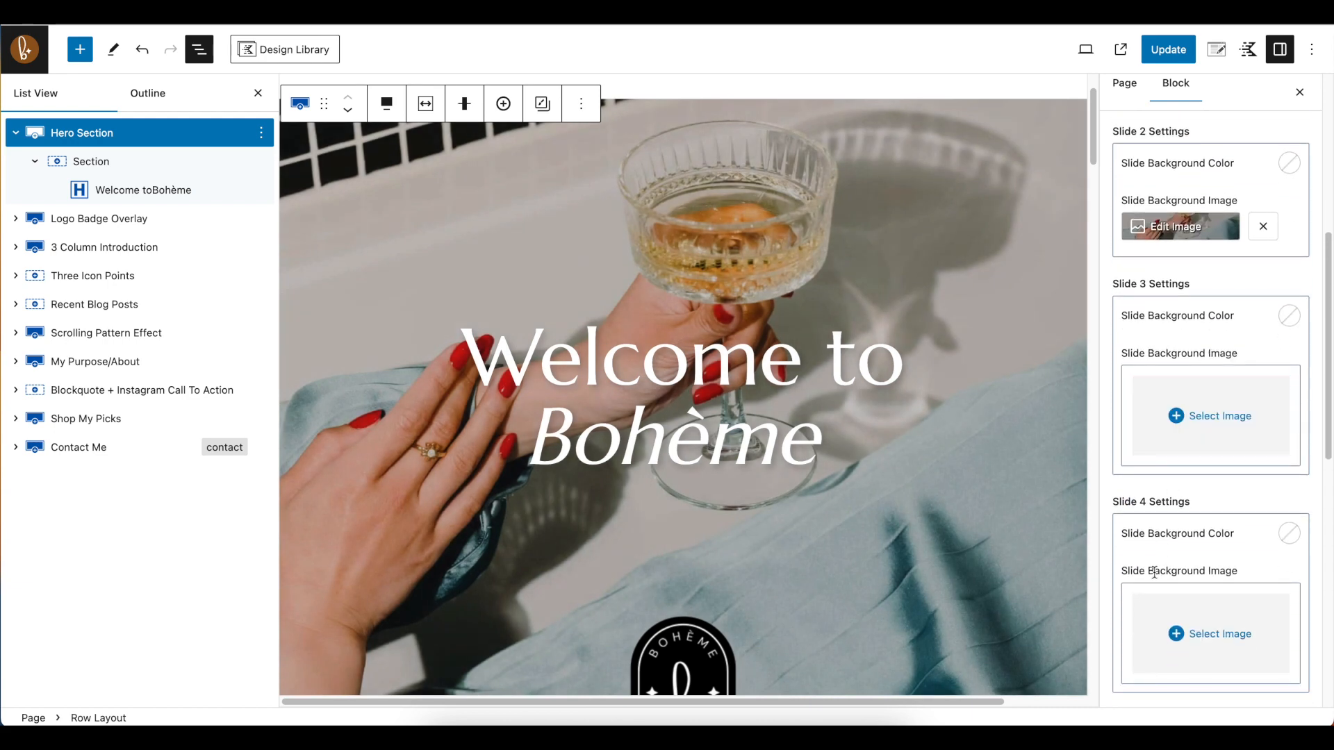
{"action": "scroll", "coordinate": [1250, 333], "scroll_direction": "up", "scroll_amount": 4}
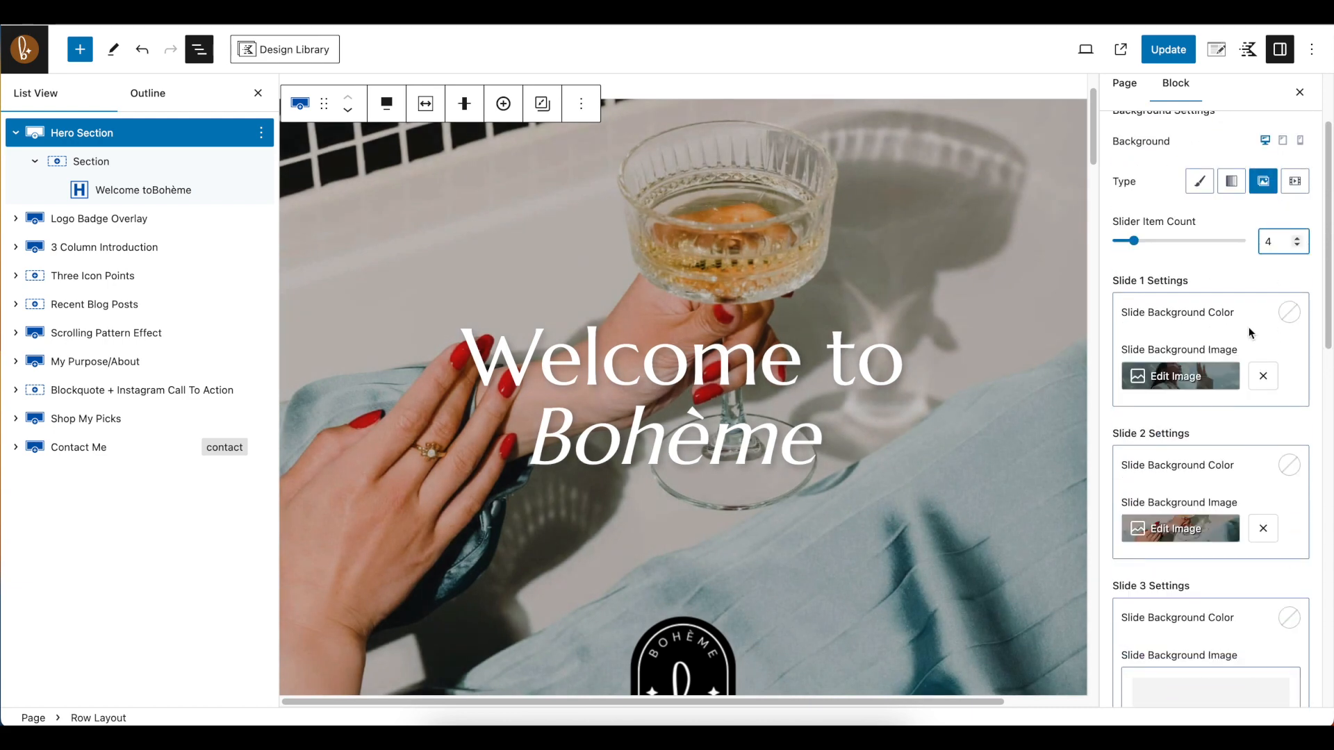
{"action": "double_click", "coordinate": [1297, 245]}
Examine the media library, upload option and image dimensions for the slide 1 background, and leave without choosing a different image
{"action": "left_click", "coordinate": [1170, 377]}
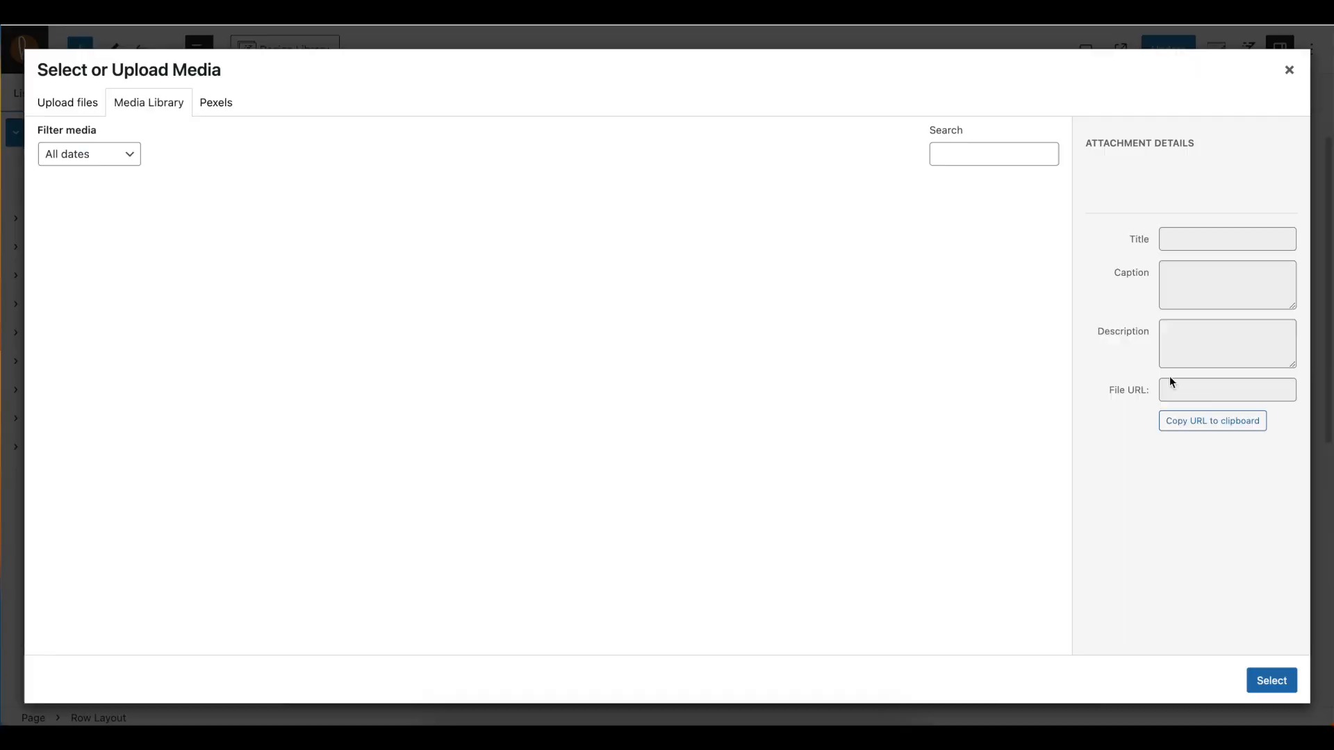
{"action": "scroll", "coordinate": [890, 447], "scroll_direction": "down", "scroll_amount": 4}
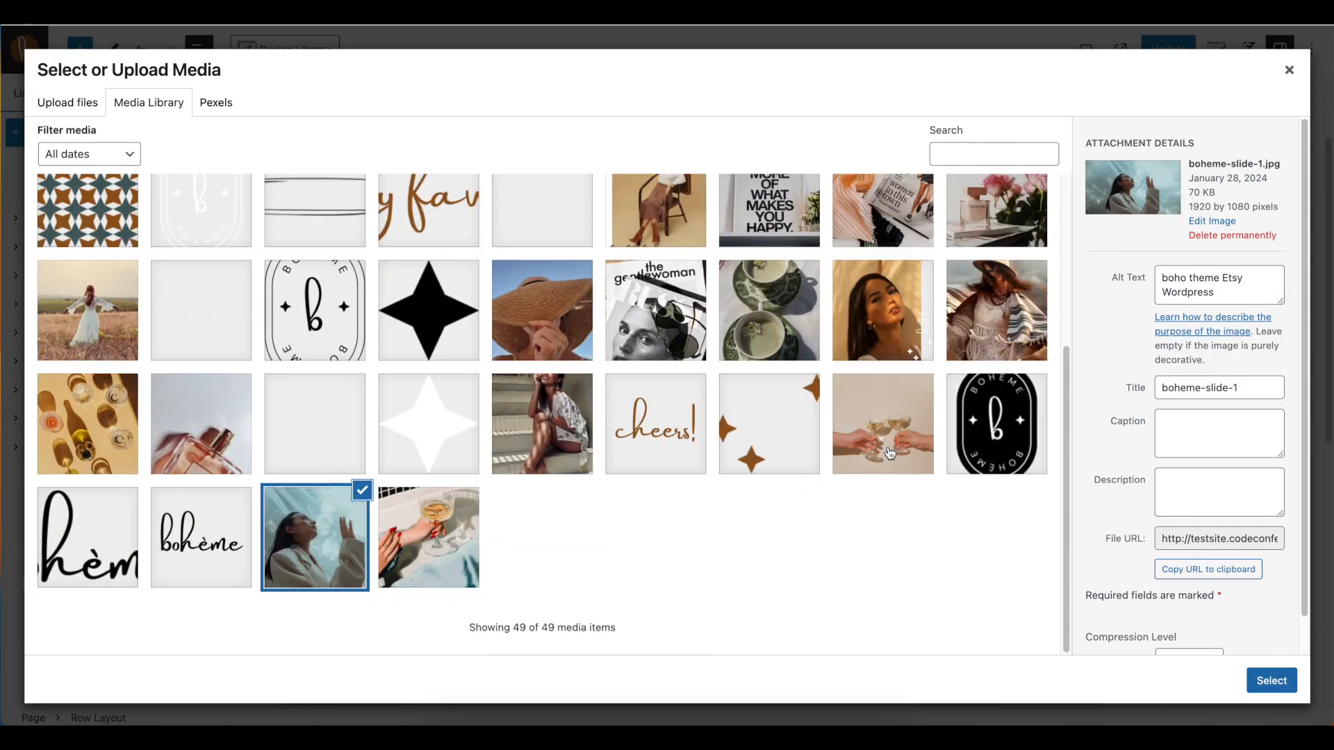
{"action": "scroll", "coordinate": [894, 455], "scroll_direction": "up", "scroll_amount": 4}
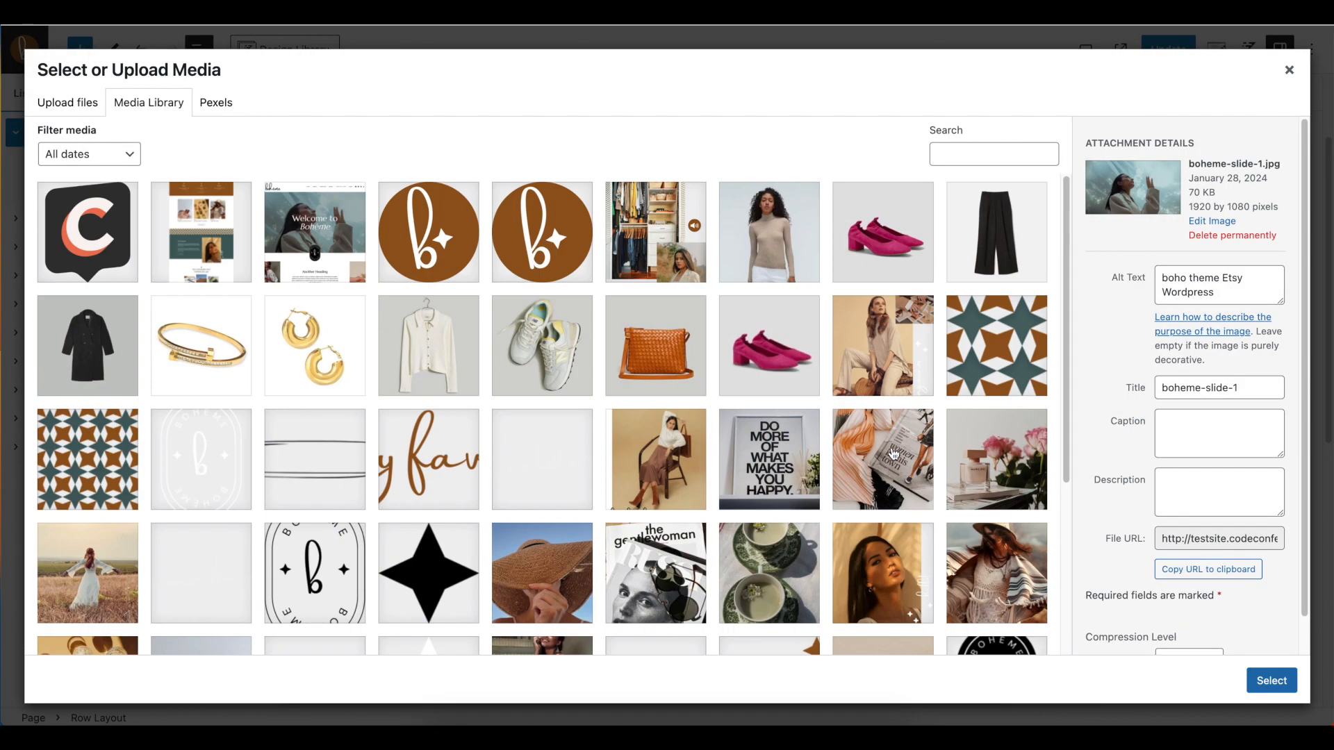
{"action": "left_click", "coordinate": [91, 116]}
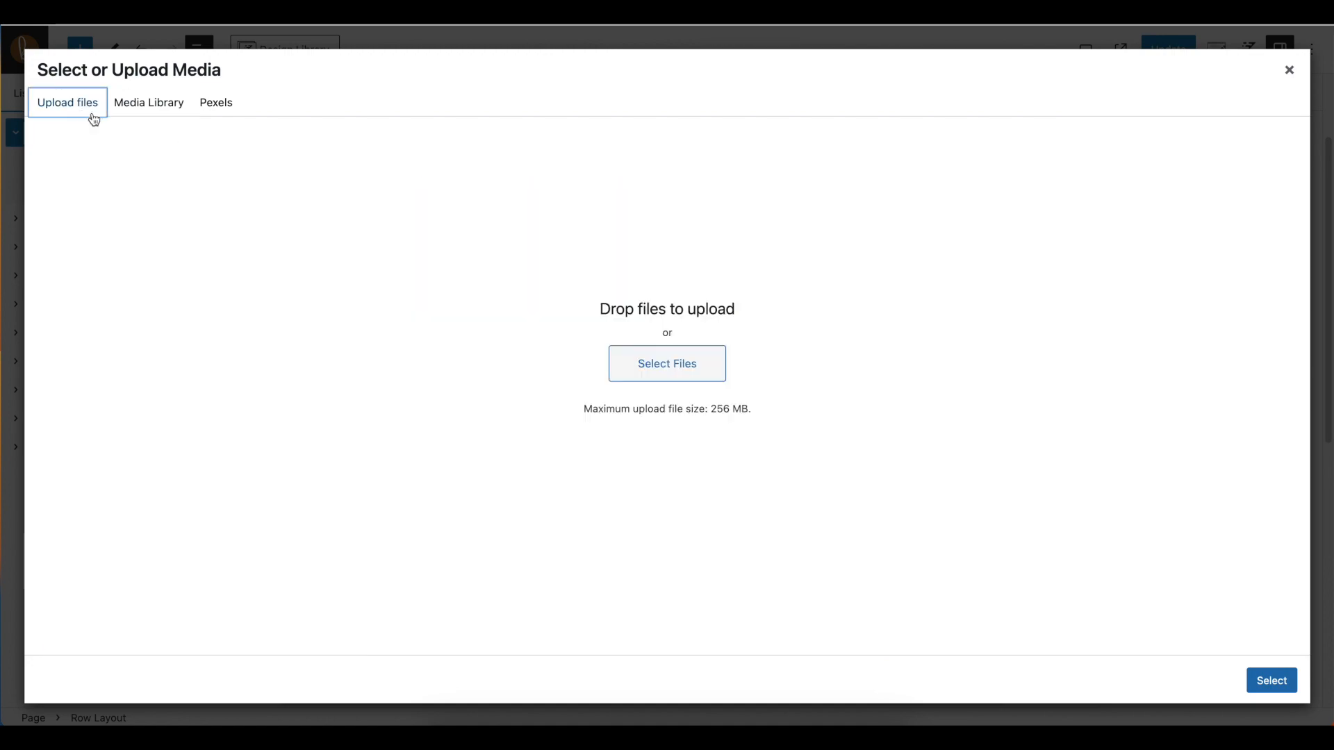
{"action": "left_click", "coordinate": [171, 106]}
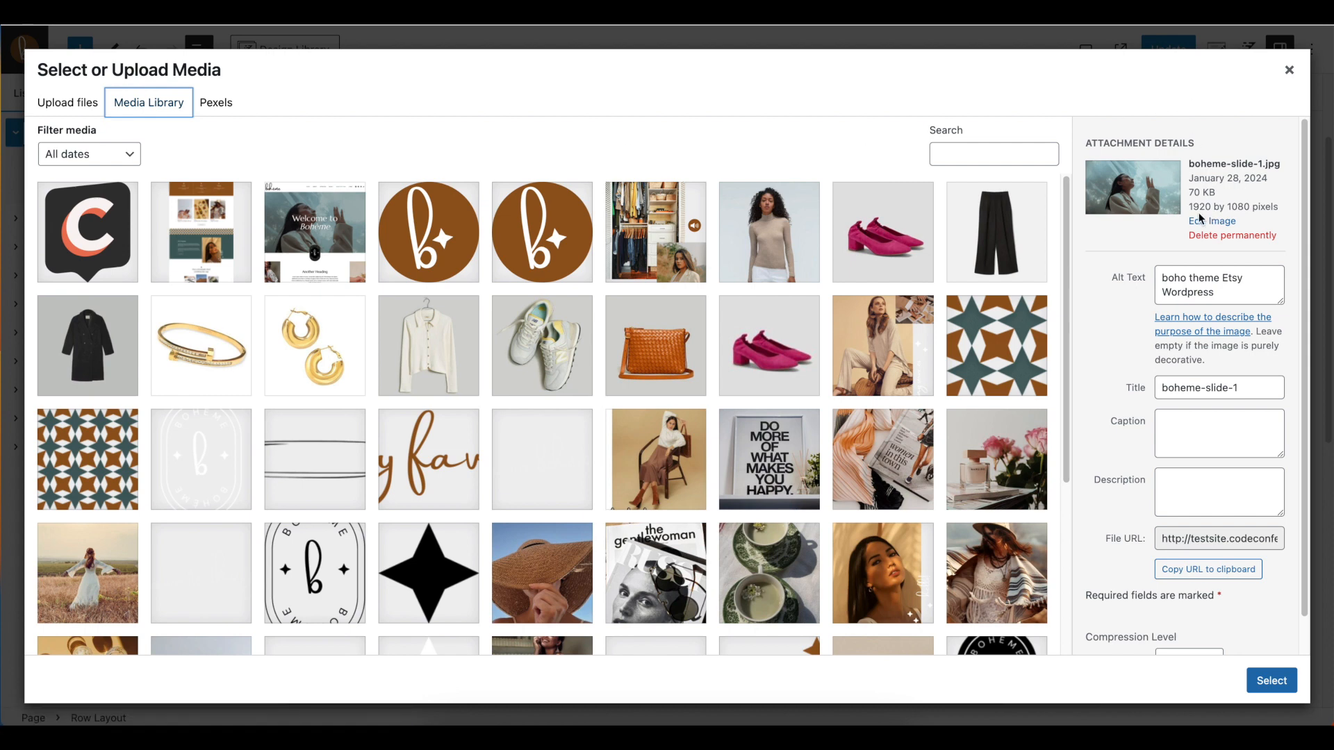
{"action": "mouse_move", "coordinate": [1184, 212]}
{"action": "left_mouse_down"}
{"action": "mouse_move", "coordinate": [1168, 188]}
{"action": "mouse_move", "coordinate": [1223, 207]}
{"action": "mouse_move", "coordinate": [1190, 210]}
{"action": "left_mouse_up"}
{"action": "left_click", "coordinate": [1258, 208]}
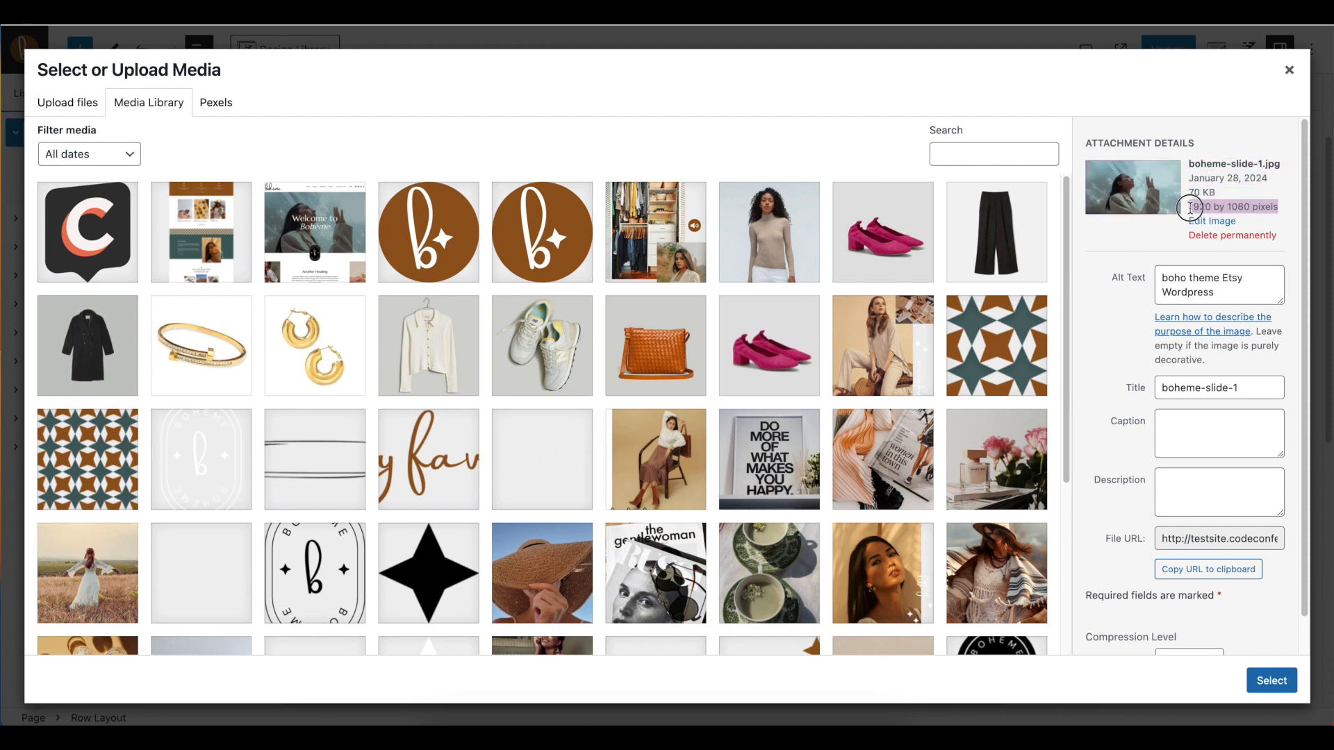
{"action": "left_click", "coordinate": [1147, 255]}
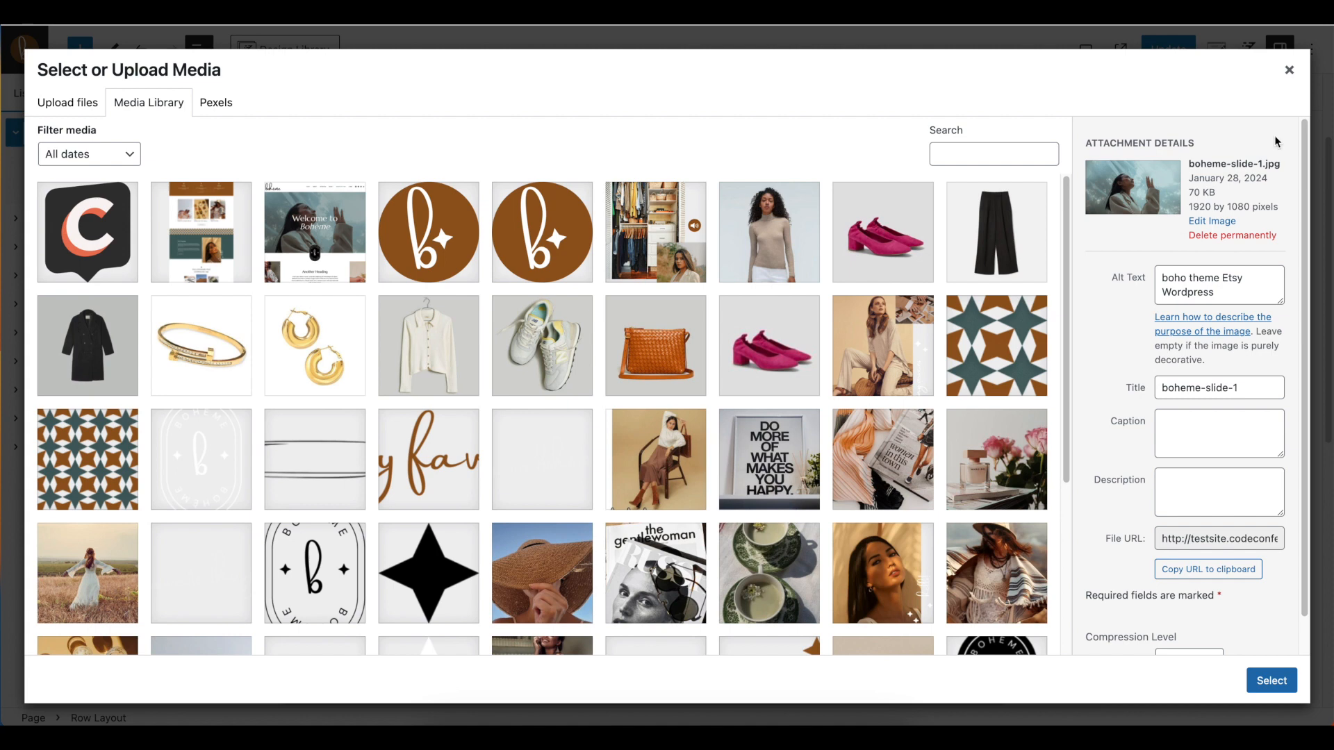
{"action": "left_click", "coordinate": [1290, 70]}
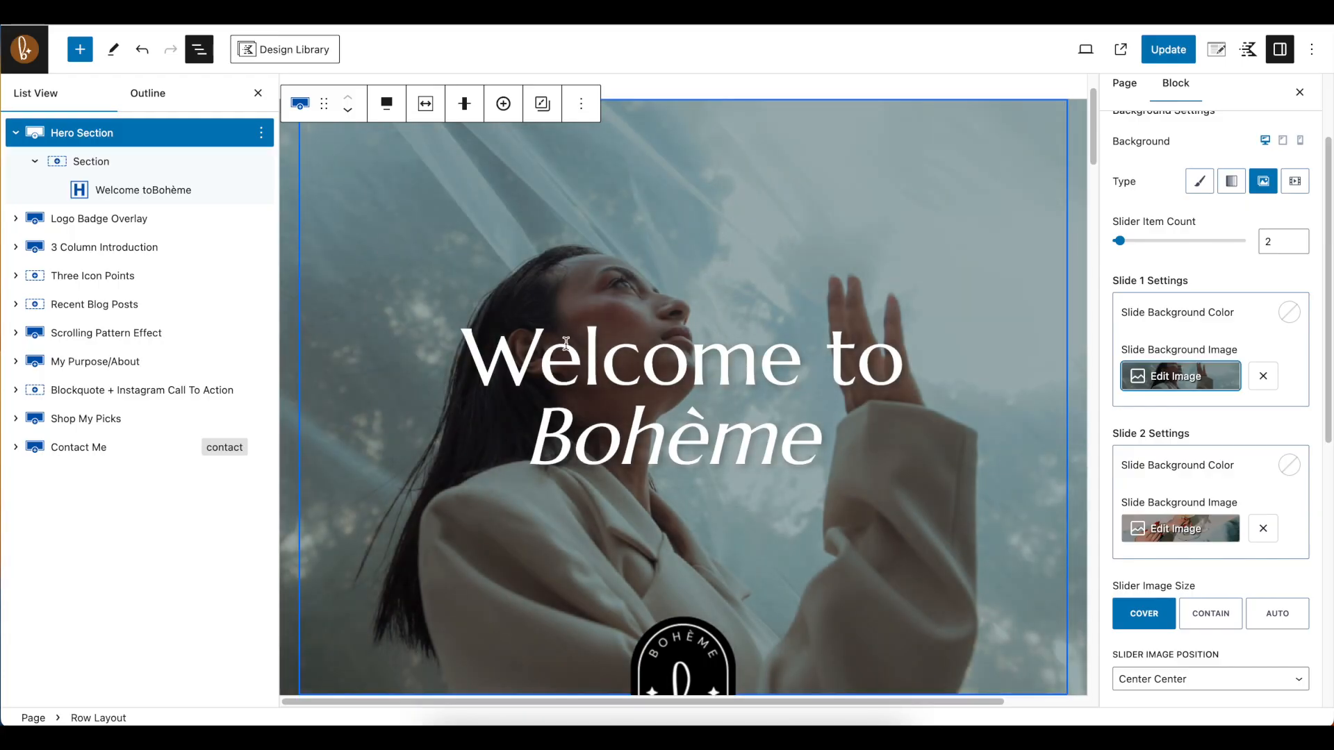
Review the Hero Section's slider size, position, autoplay and transition options and its padding and margin, and collapse the section's block tree
{"action": "scroll", "coordinate": [1211, 361], "scroll_direction": "down", "scroll_amount": 3}
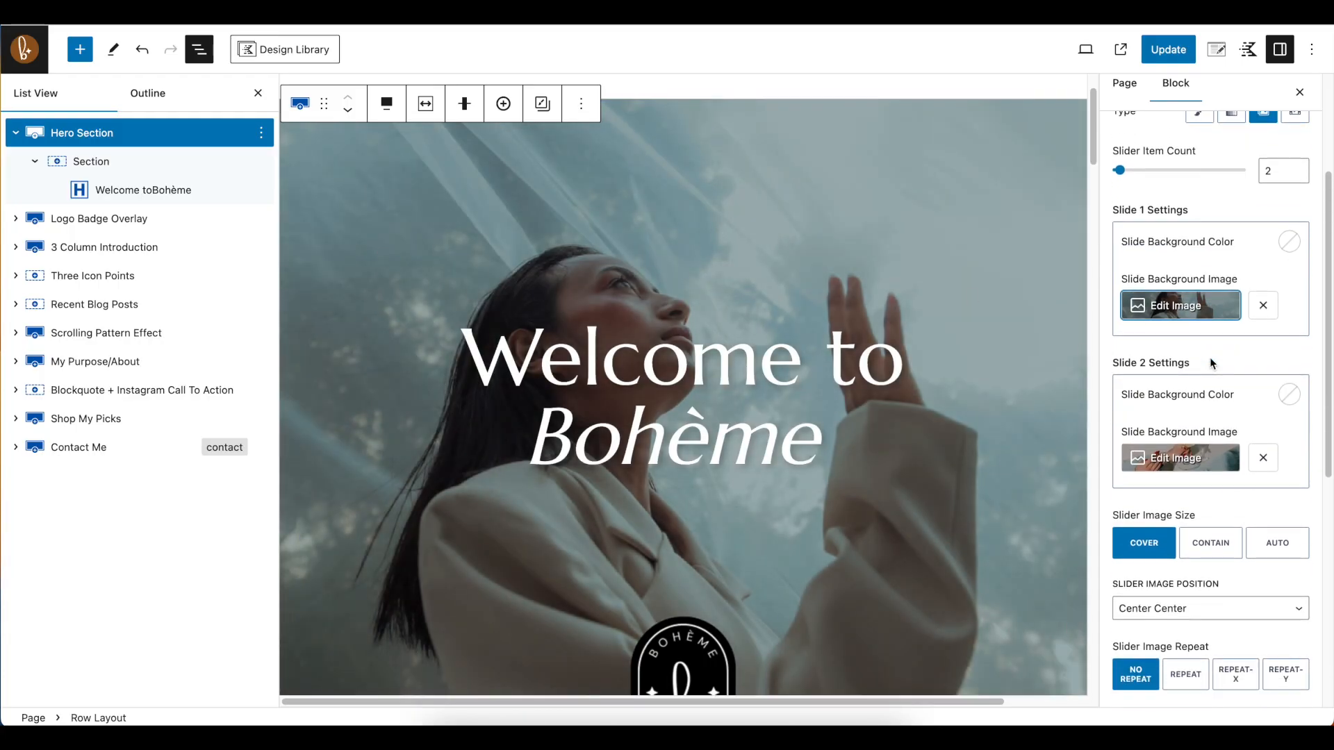
{"action": "scroll", "coordinate": [1210, 357], "scroll_direction": "down", "scroll_amount": 5}
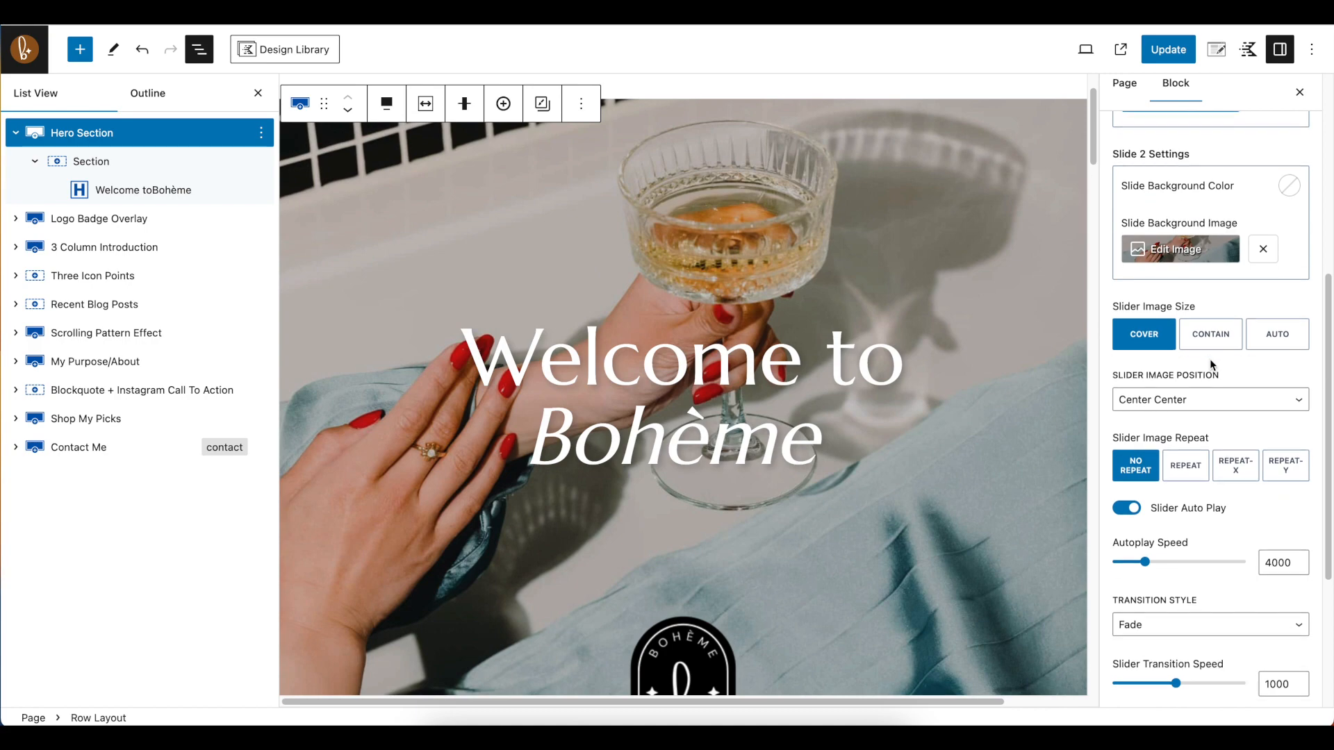
{"action": "scroll", "coordinate": [1211, 359], "scroll_direction": "down", "scroll_amount": 1}
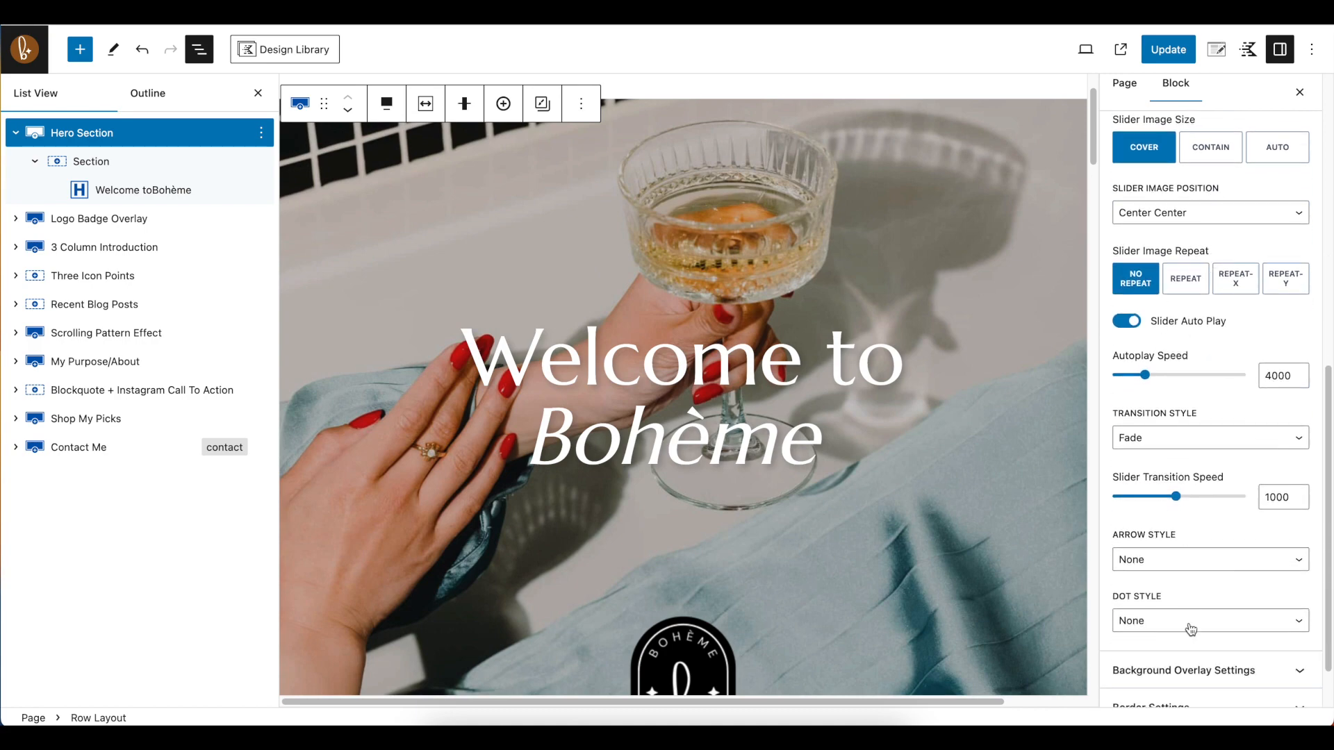
{"action": "scroll", "coordinate": [1185, 628], "scroll_direction": "down", "scroll_amount": 2}
{"action": "scroll", "coordinate": [1221, 411], "scroll_direction": "up", "scroll_amount": 7}
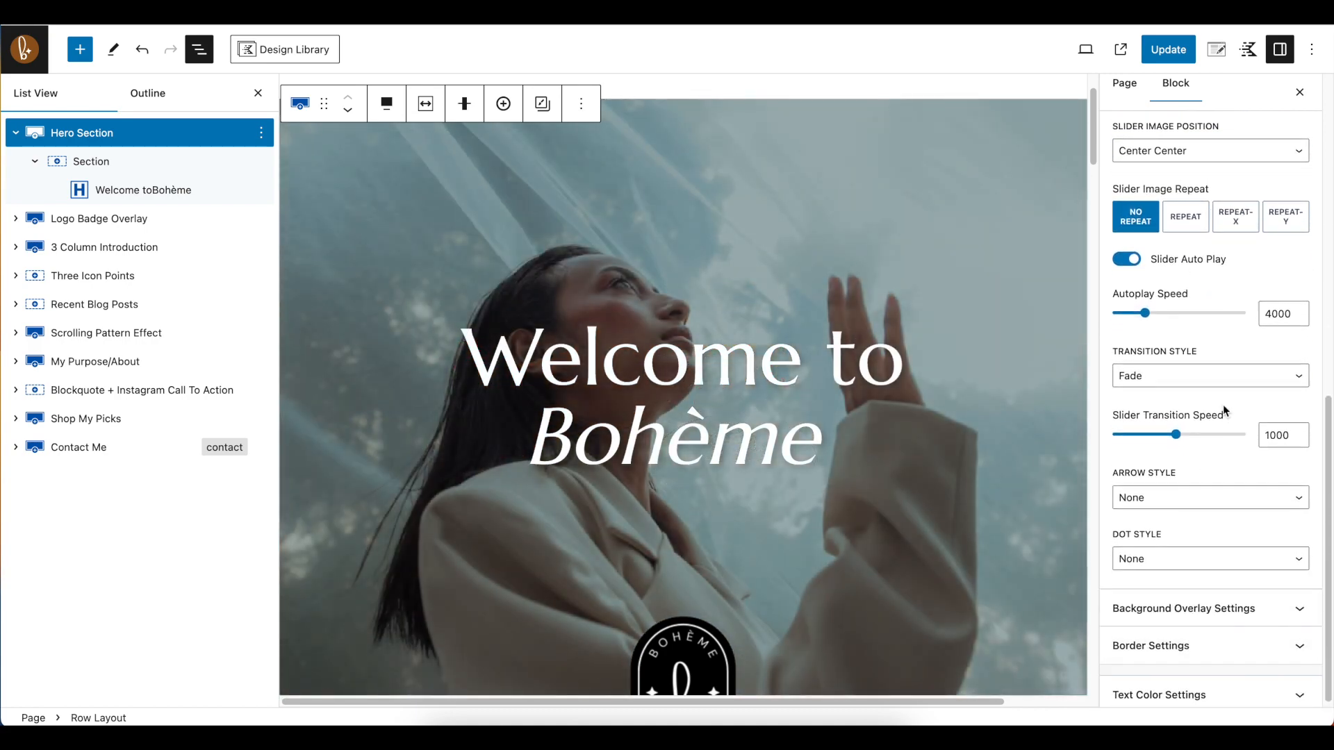
{"action": "scroll", "coordinate": [1225, 411], "scroll_direction": "up", "scroll_amount": 6}
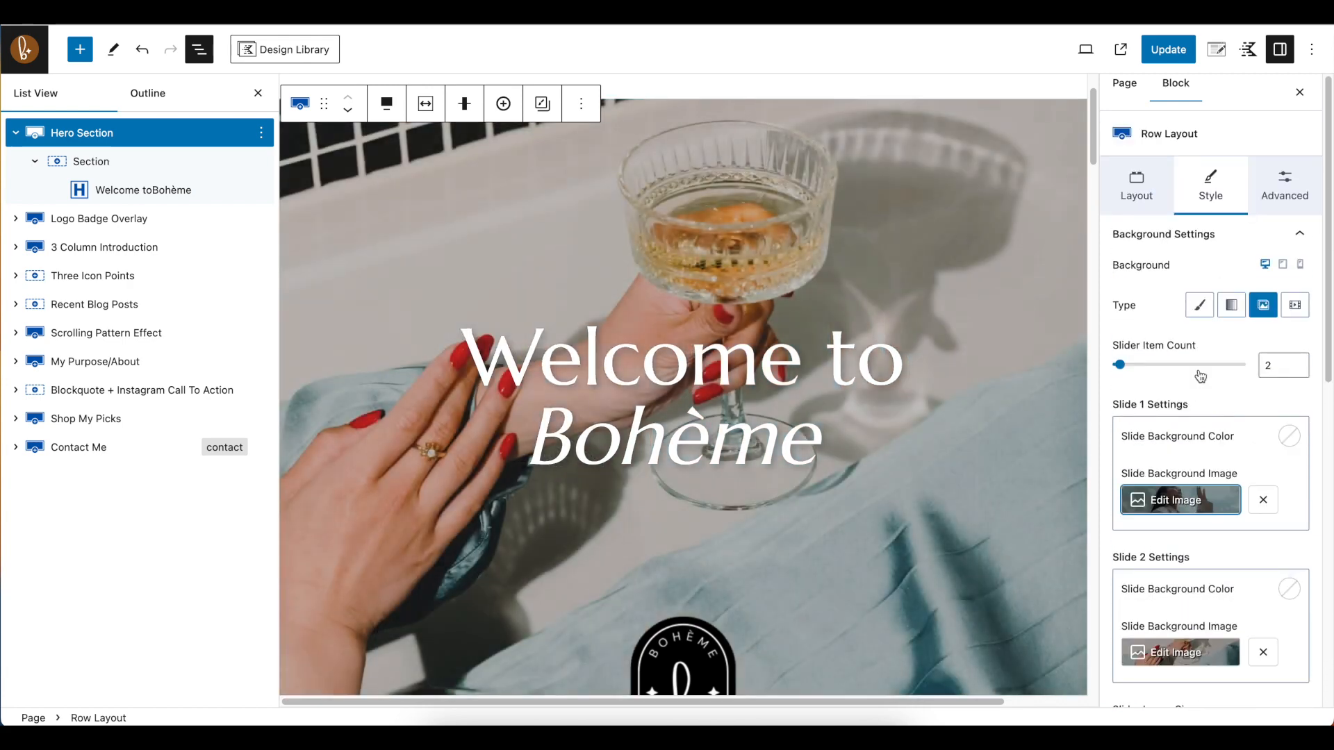
{"action": "left_click", "coordinate": [1273, 181]}
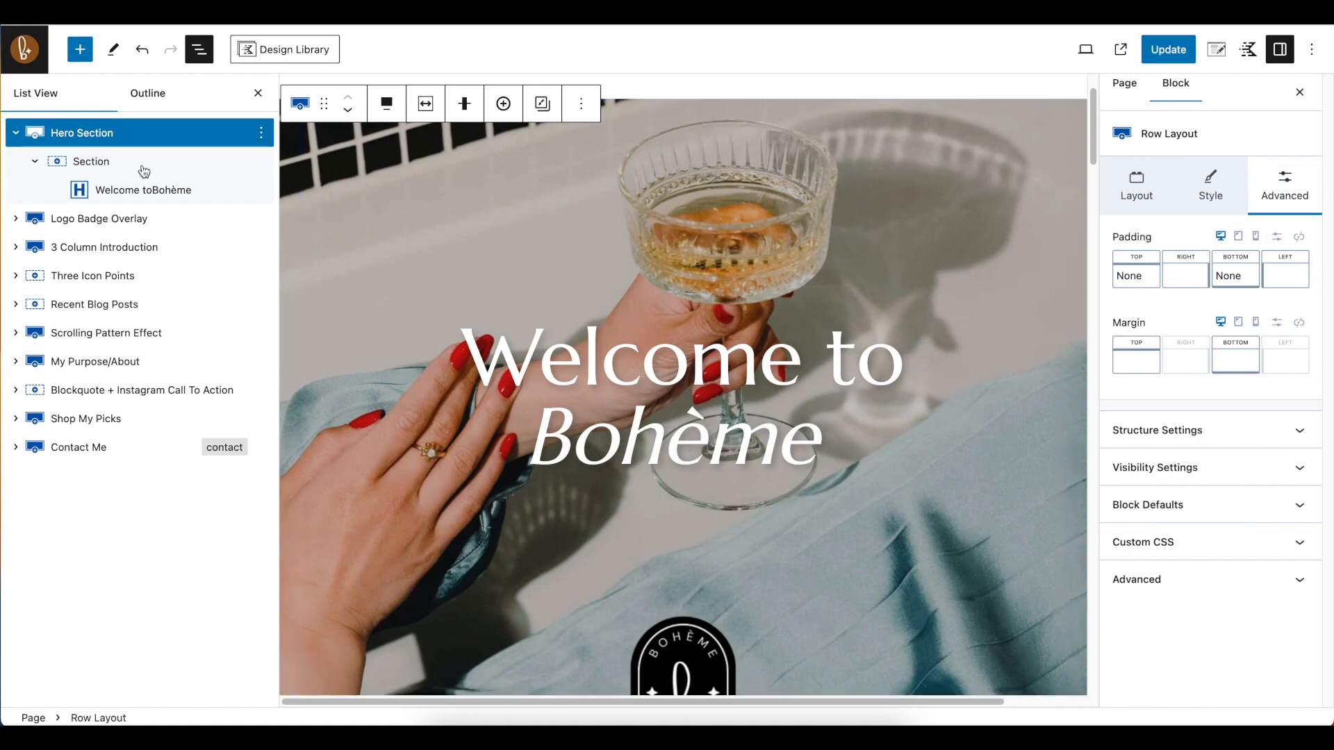
{"action": "left_click", "coordinate": [16, 133]}
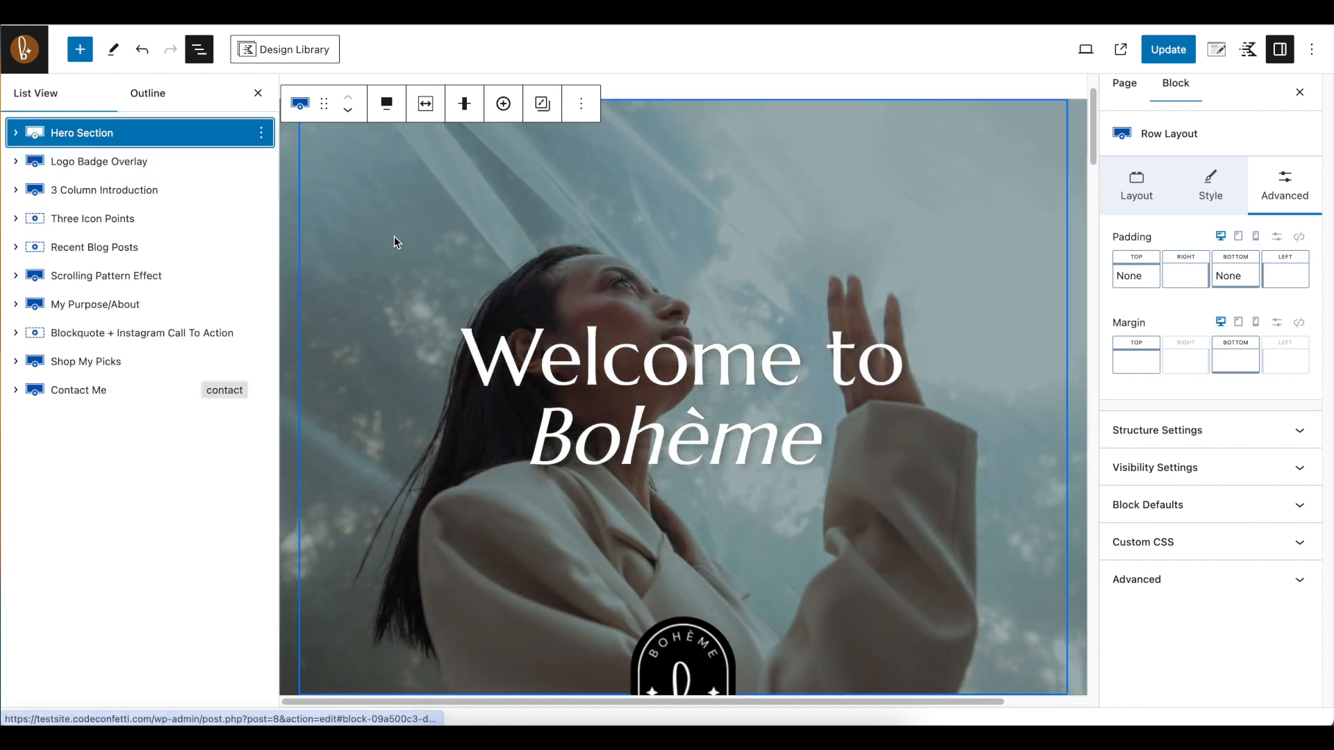
Try replacing the Logo Badge Overlay image with the round brown logo from the media library and shrinking it to about the old badge's height
{"action": "scroll", "coordinate": [394, 236], "scroll_direction": "down", "scroll_amount": 5}
{"action": "left_click", "coordinate": [148, 167]}
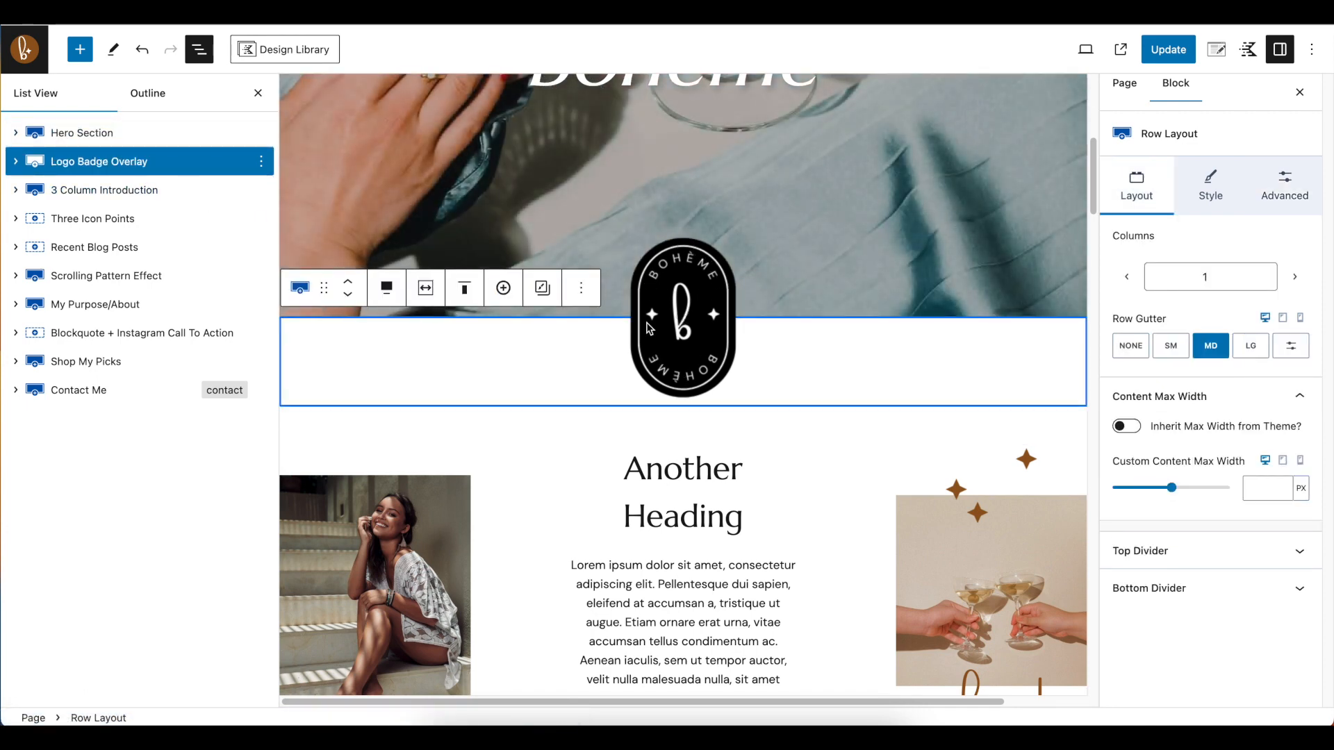
{"action": "left_click", "coordinate": [16, 162]}
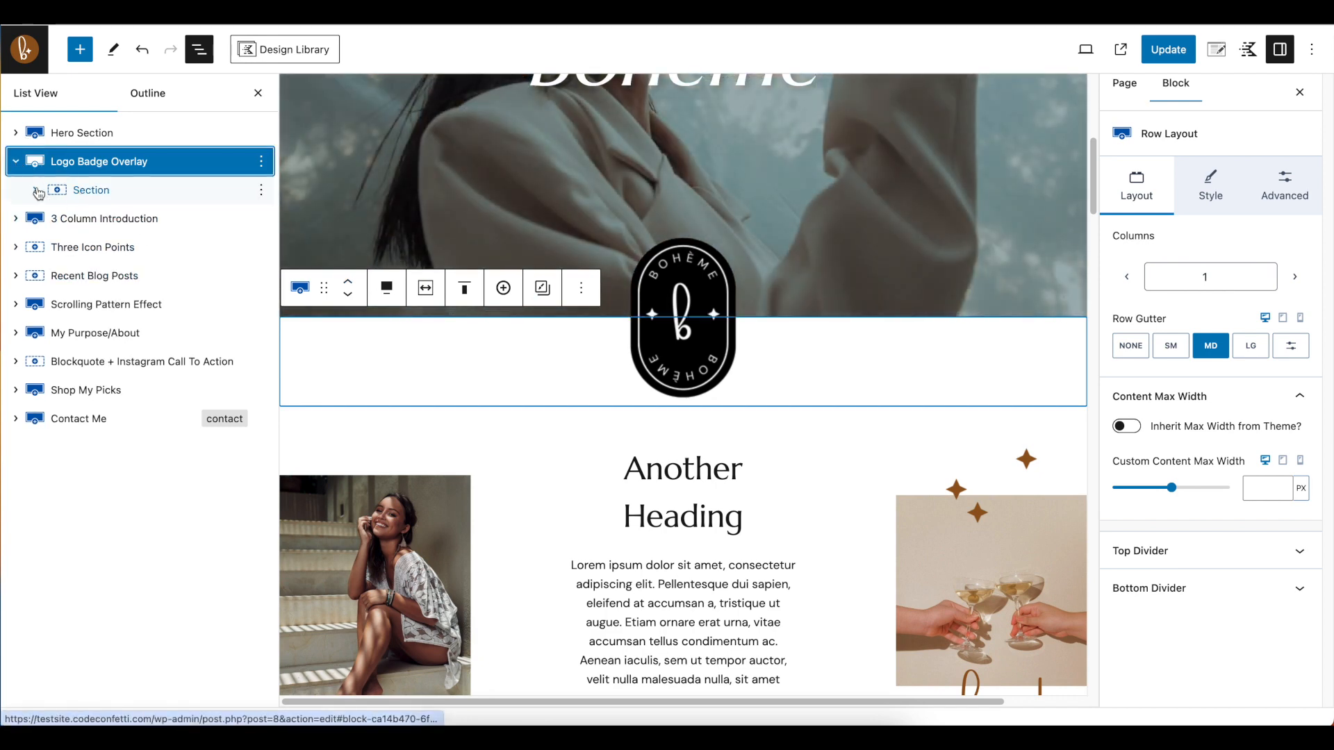
{"action": "left_click", "coordinate": [37, 191]}
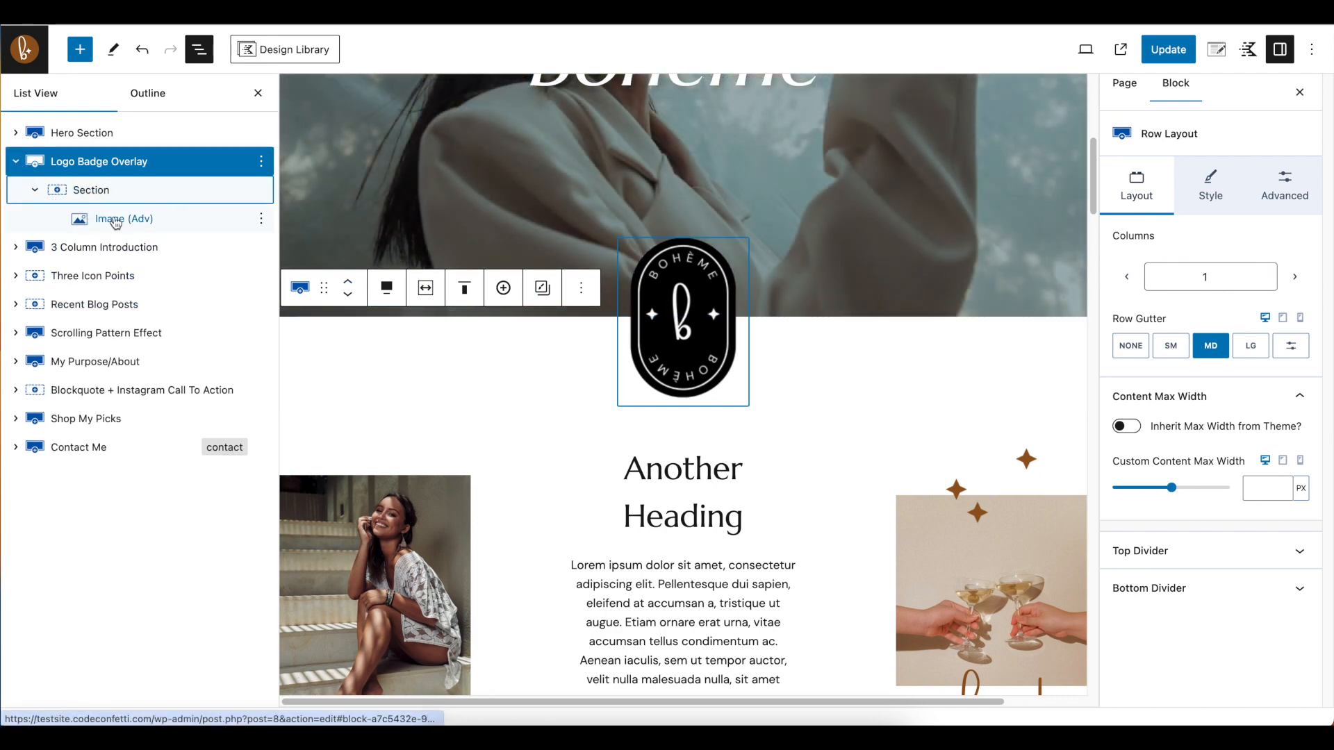
{"action": "left_click", "coordinate": [115, 221]}
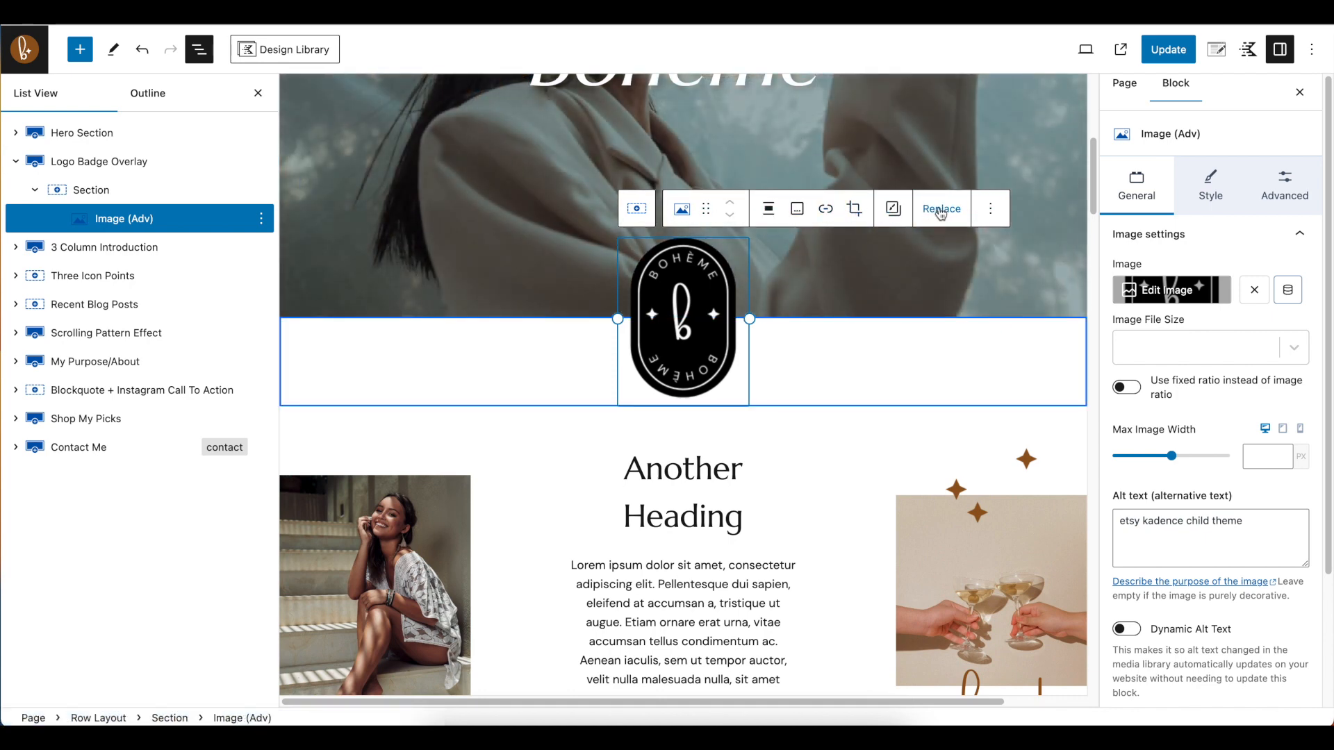
{"action": "left_click", "coordinate": [942, 210]}
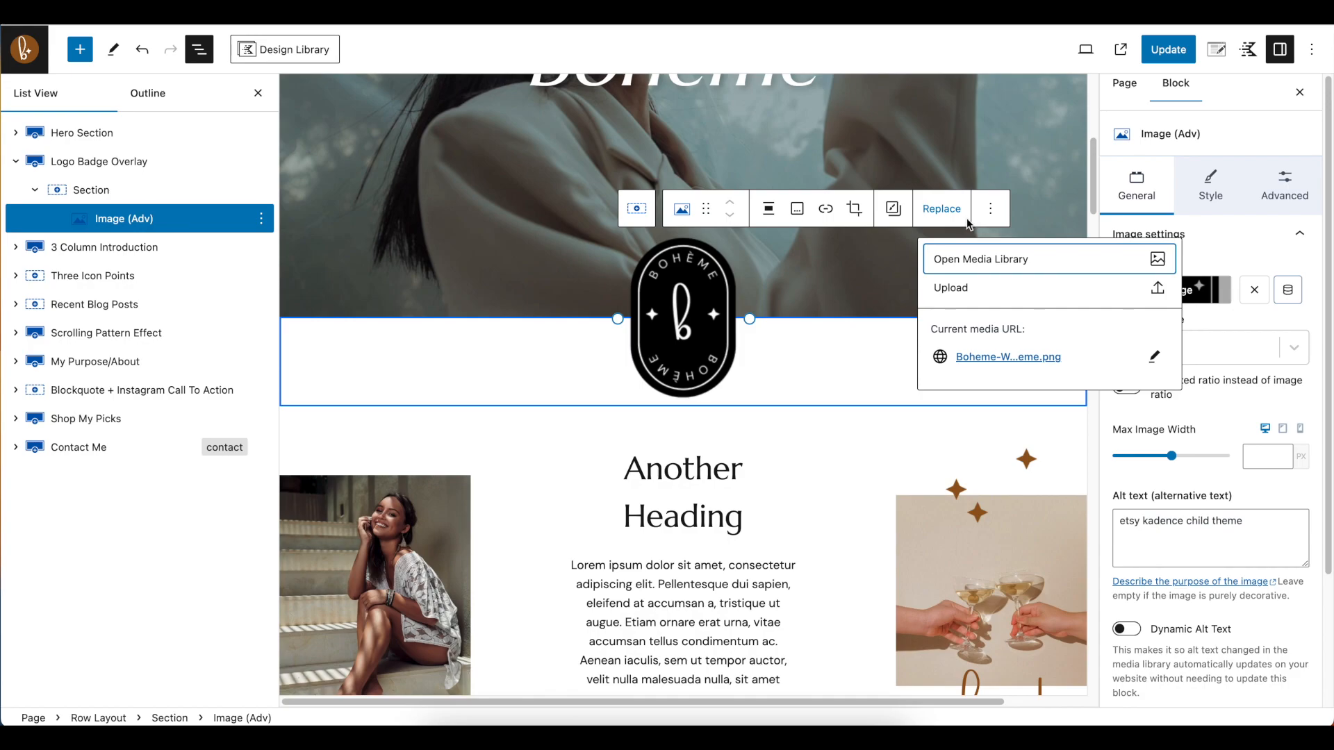
{"action": "left_click", "coordinate": [991, 265]}
{"action": "left_click", "coordinate": [581, 251]}
{"action": "left_click", "coordinate": [1266, 685]}
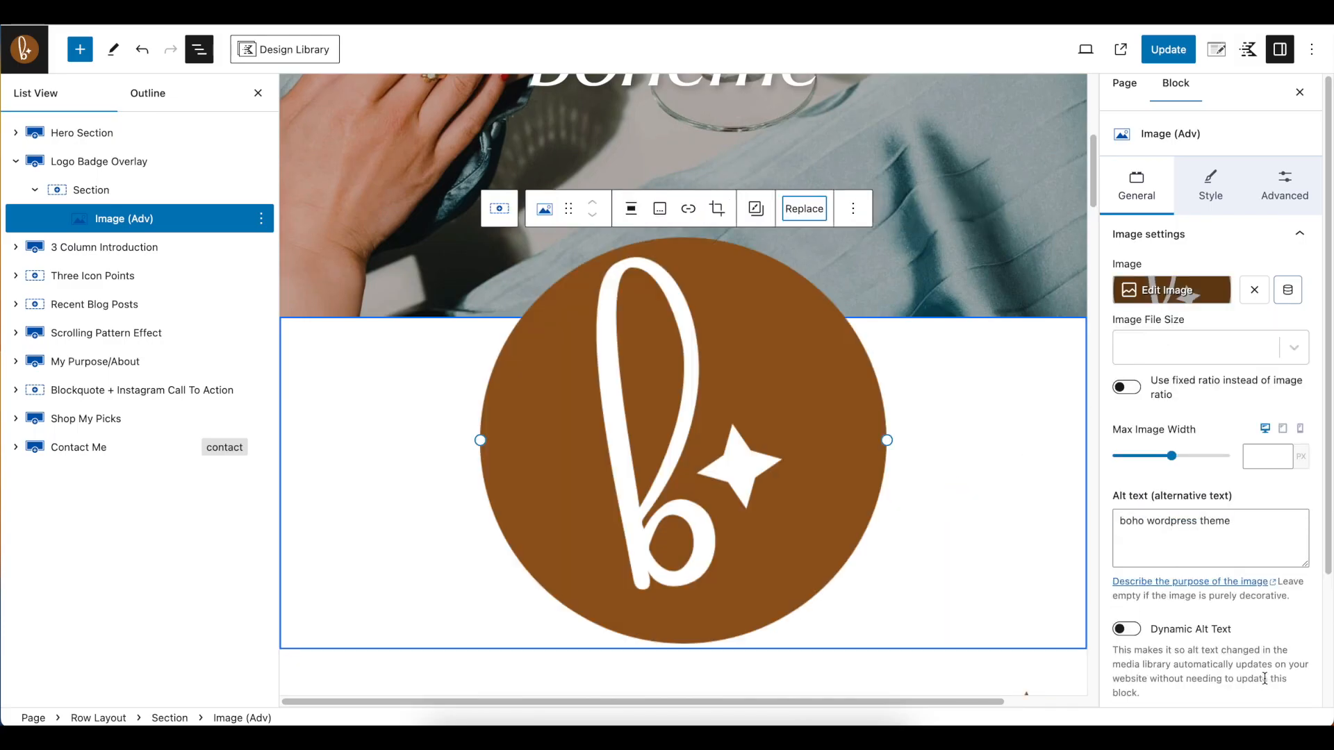
{"action": "left_click_drag", "start_coordinate": [887, 440], "coordinate": [643, 341]}
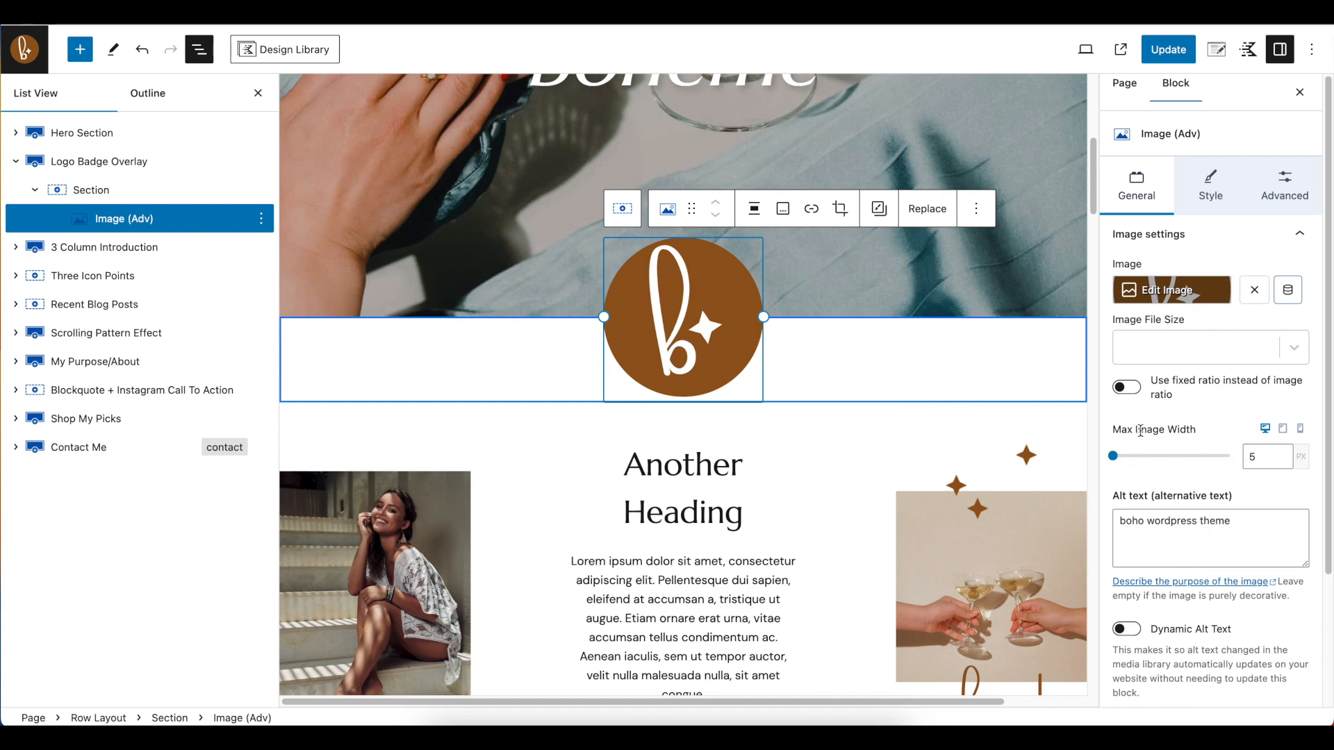
Try a 2 px black border and a box shadow on the Logo Badge Overlay image
{"action": "left_click", "coordinate": [1223, 201]}
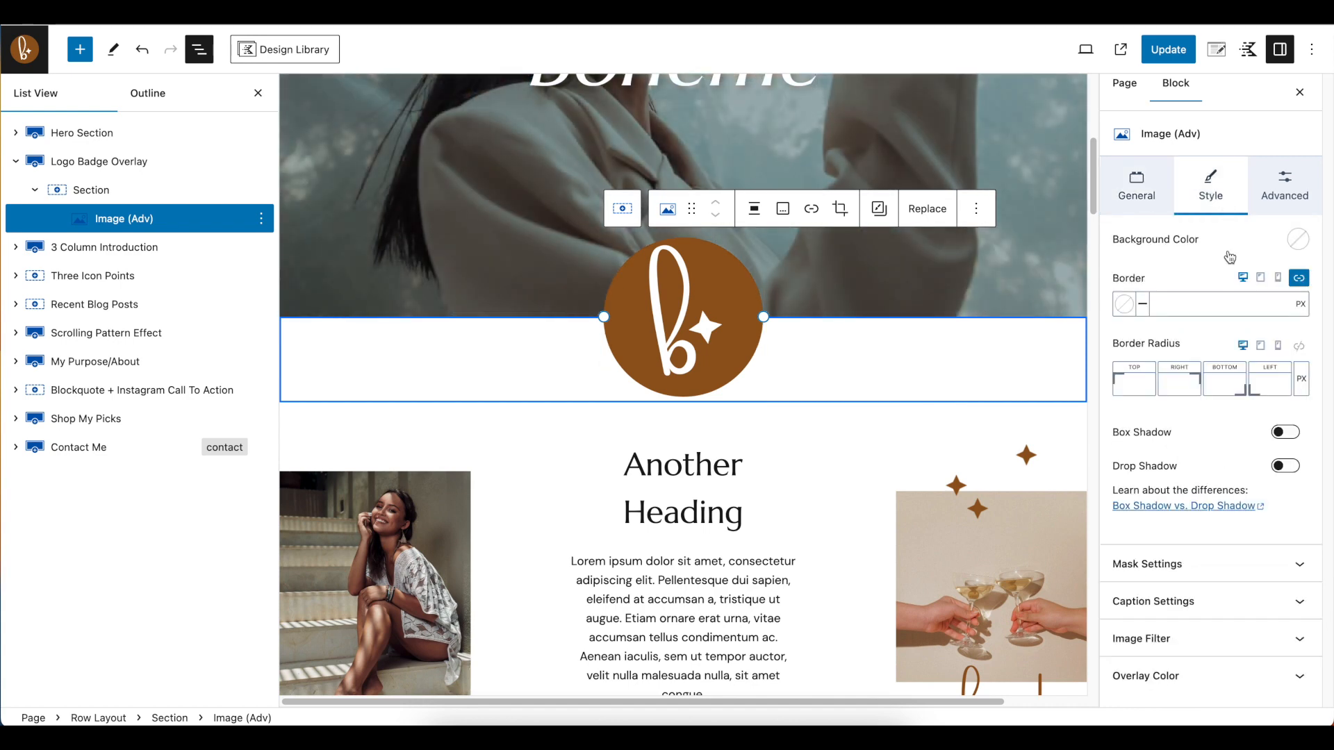
{"action": "left_click", "coordinate": [1127, 303]}
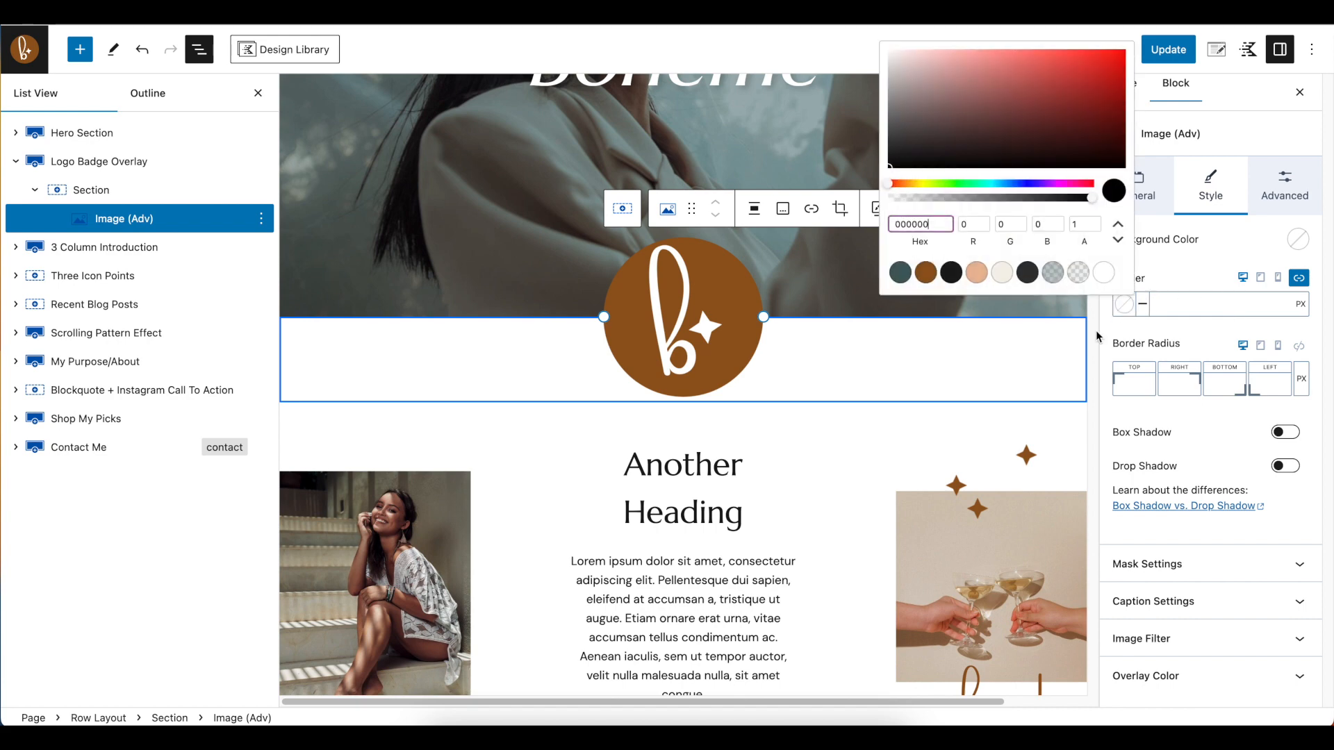
{"action": "left_click", "coordinate": [953, 272]}
{"action": "left_click", "coordinate": [1241, 302]}
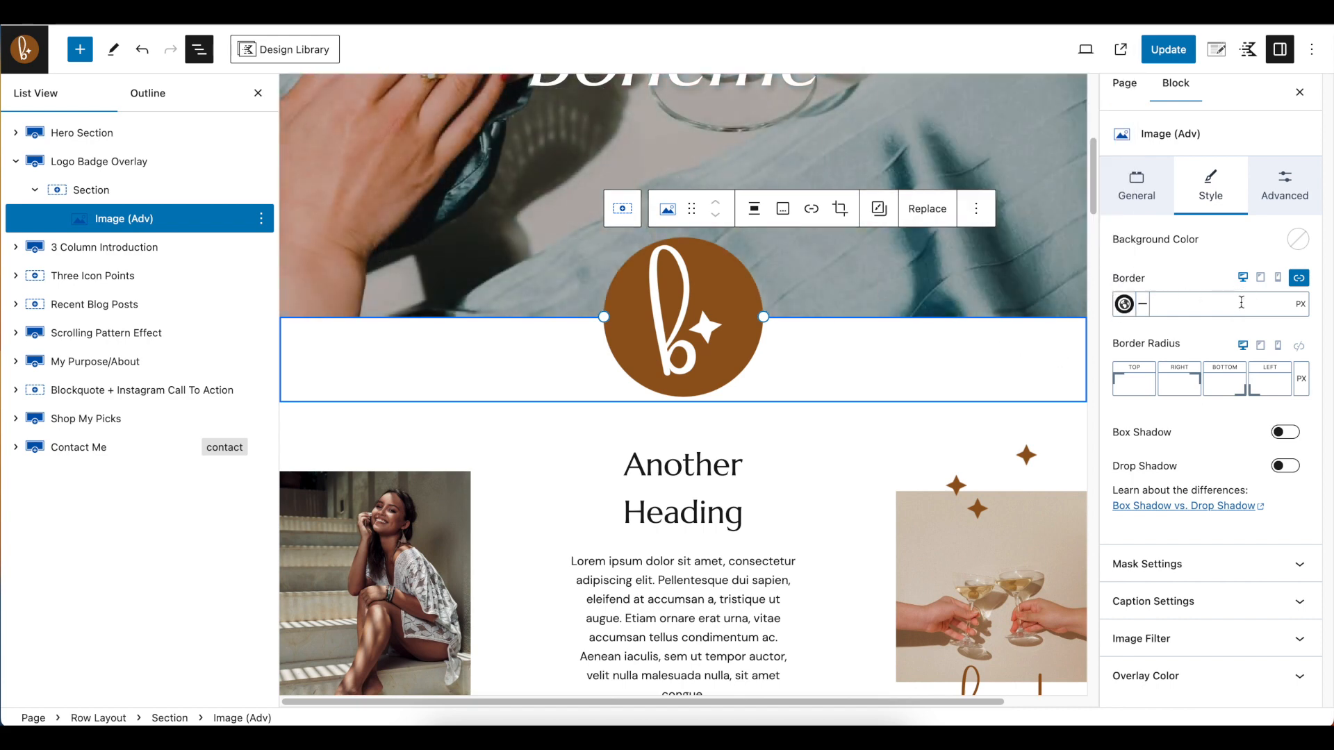
{"action": "type", "text": "2"}
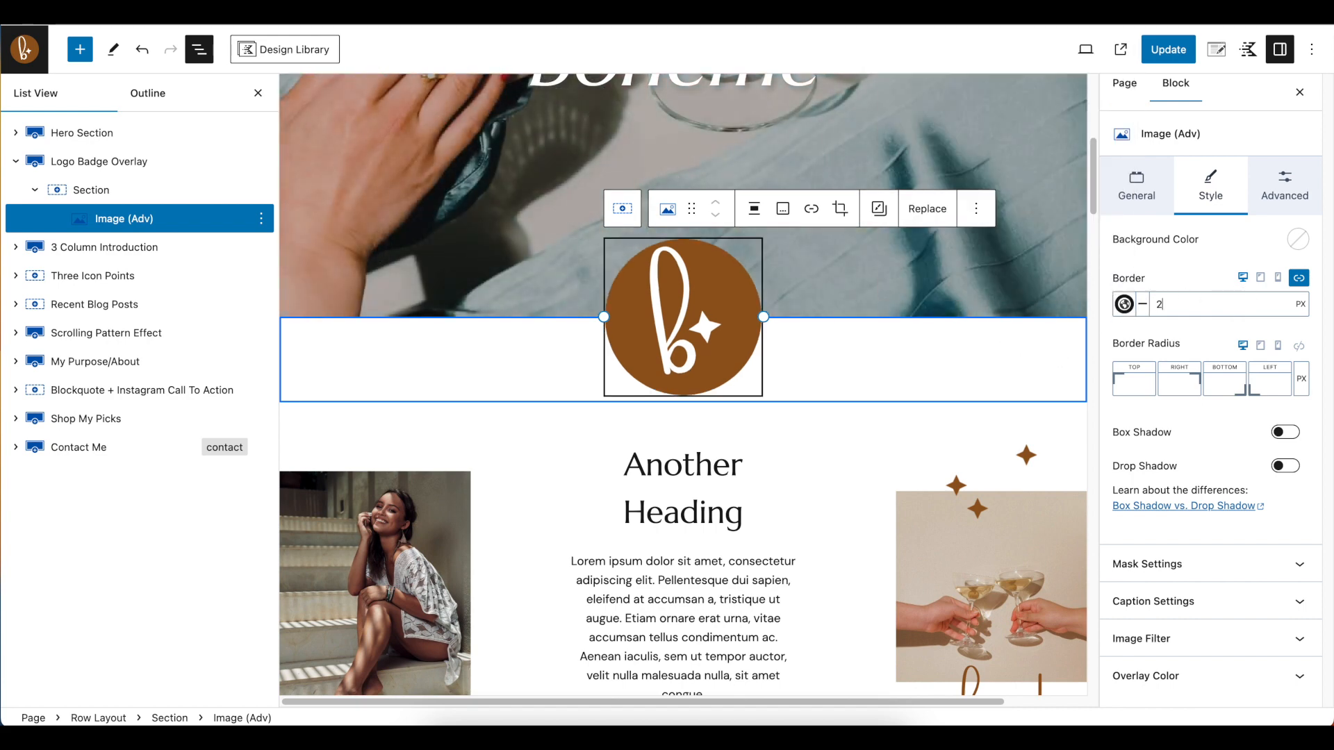
{"action": "left_click", "coordinate": [1285, 432]}
{"action": "scroll", "coordinate": [877, 406], "scroll_direction": "down", "scroll_amount": 5}
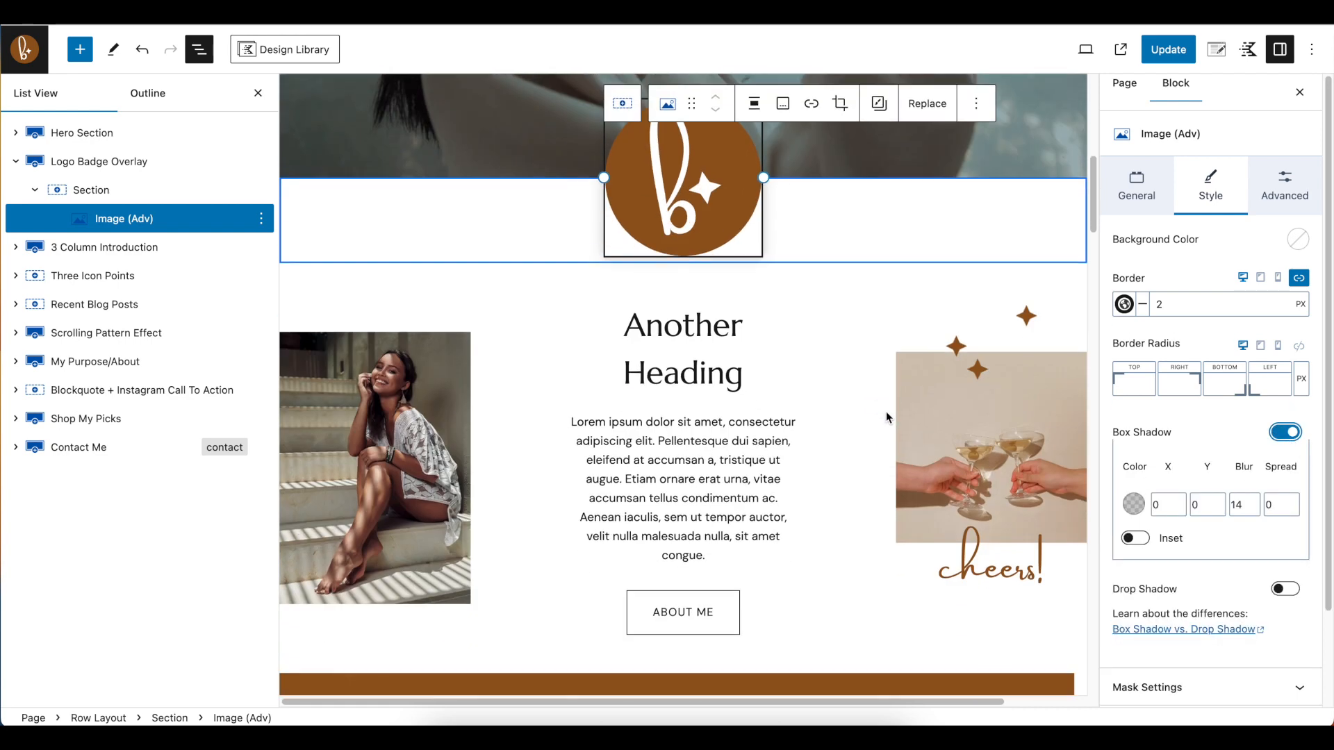
{"action": "scroll", "coordinate": [1209, 490], "scroll_direction": "down", "scroll_amount": 1}
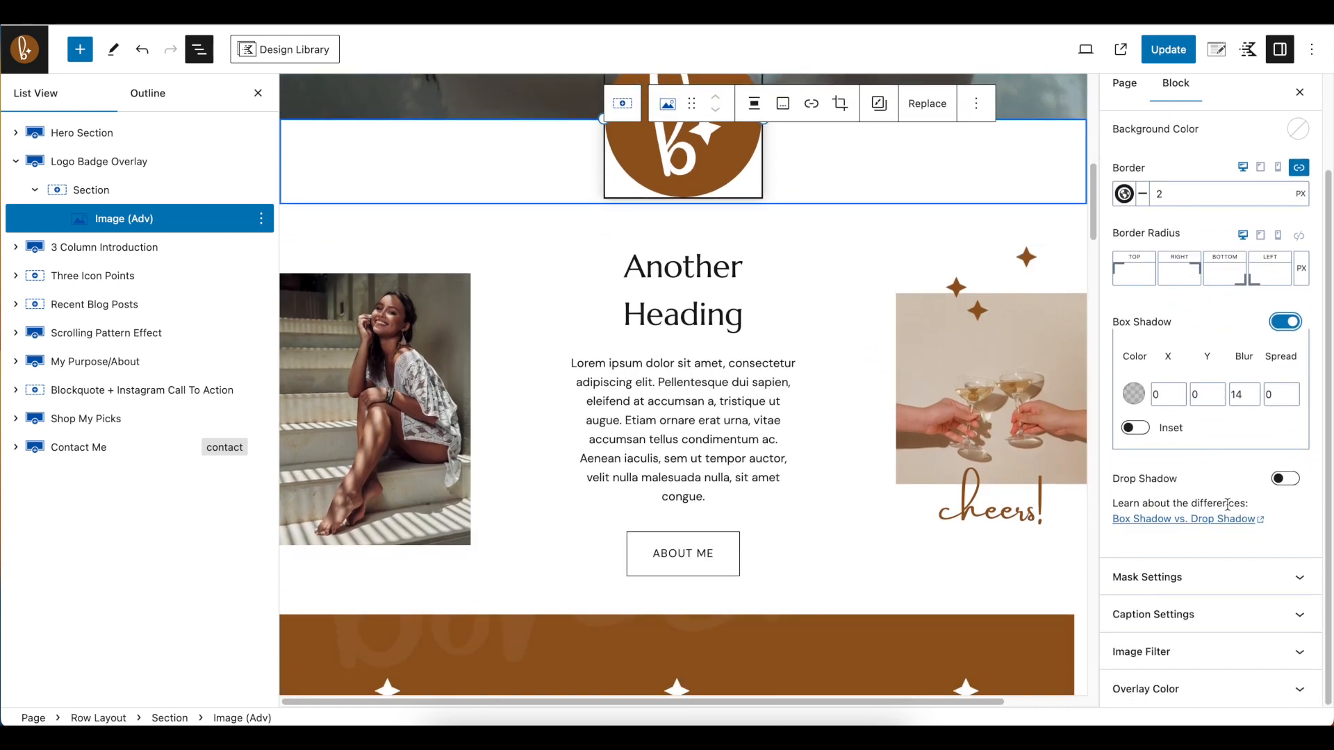
{"action": "scroll", "coordinate": [1230, 507], "scroll_direction": "up", "scroll_amount": 3}
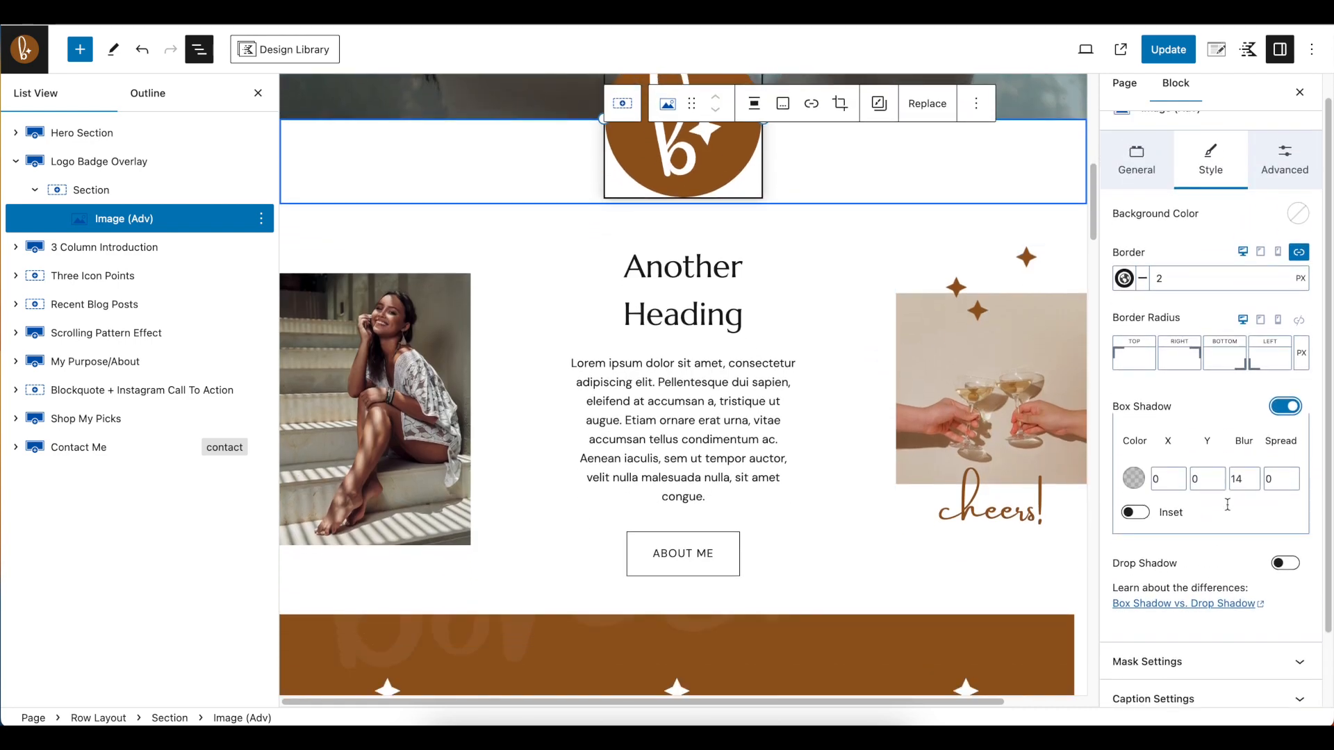
Try top margins of -70 px and 0 on the badge image and set the margin back to -100 px
{"action": "left_click", "coordinate": [1285, 184]}
{"action": "scroll", "coordinate": [1001, 327], "scroll_direction": "up", "scroll_amount": 3}
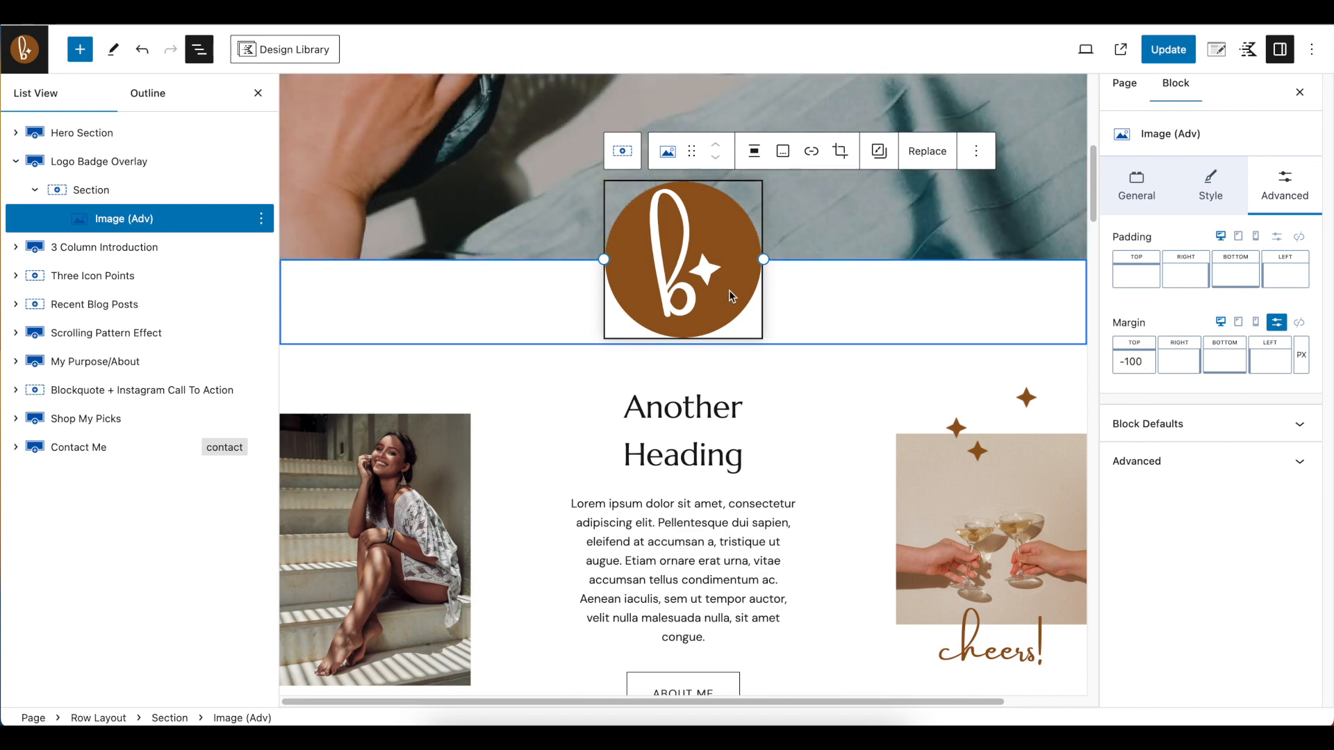
{"action": "scroll", "coordinate": [731, 222], "scroll_direction": "up", "scroll_amount": 5}
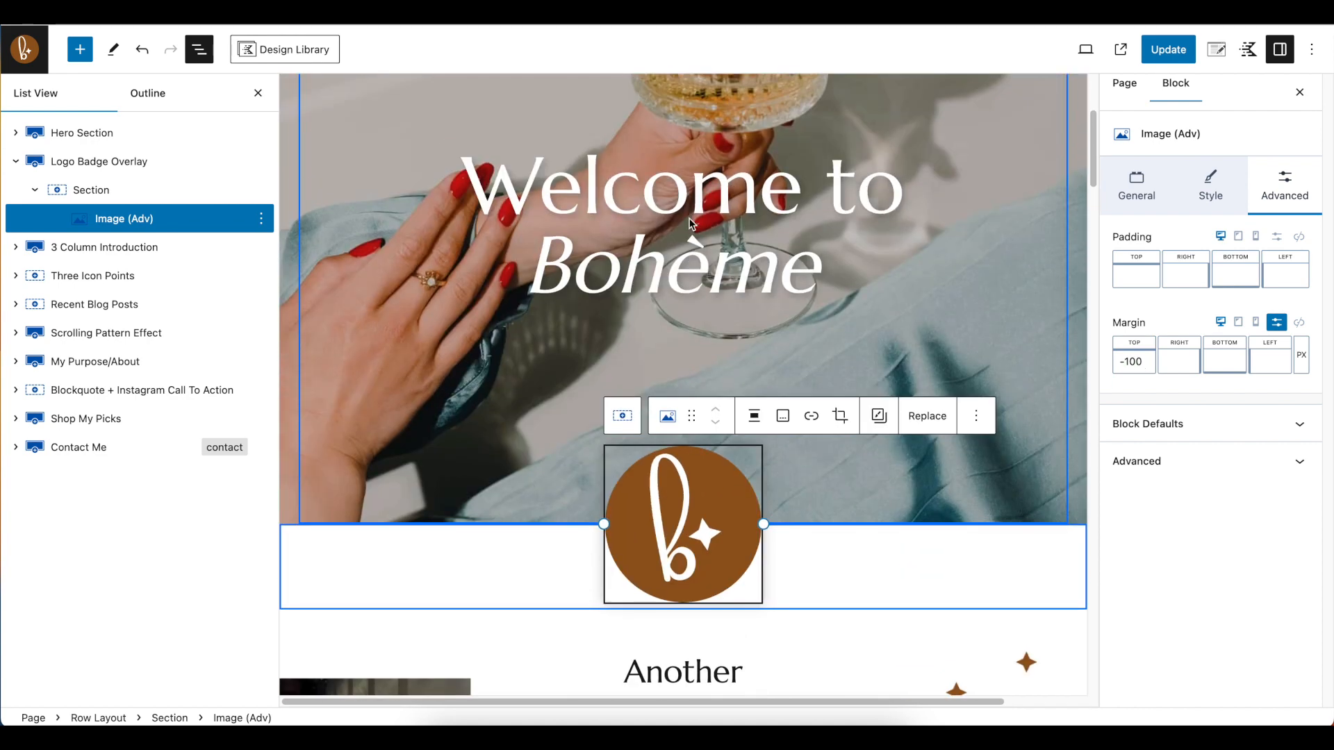
{"action": "scroll", "coordinate": [630, 146], "scroll_direction": "up", "scroll_amount": 5}
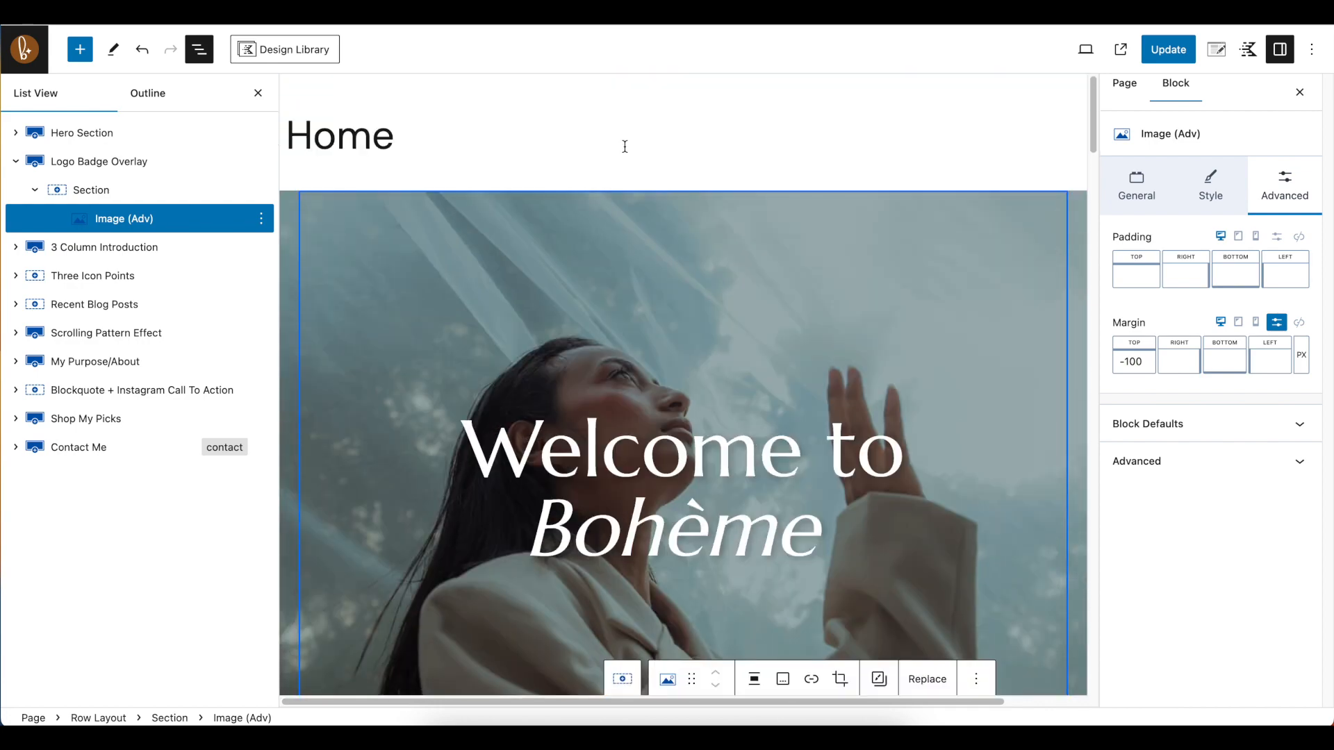
{"action": "scroll", "coordinate": [466, 328], "scroll_direction": "down", "scroll_amount": 4}
{"action": "scroll", "coordinate": [551, 375], "scroll_direction": "down", "scroll_amount": 3}
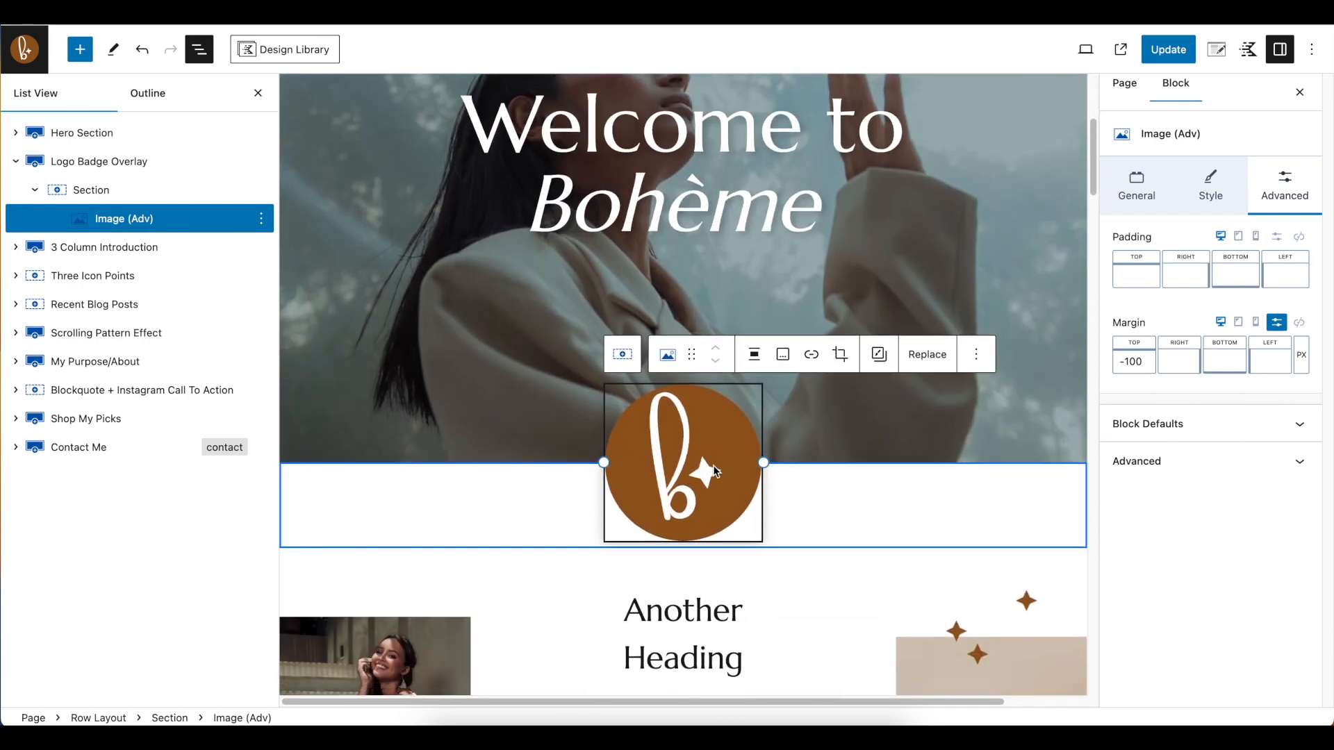
{"action": "left_click_drag", "start_coordinate": [1134, 363], "coordinate": [1126, 362]}
{"action": "type", "text": "7"}
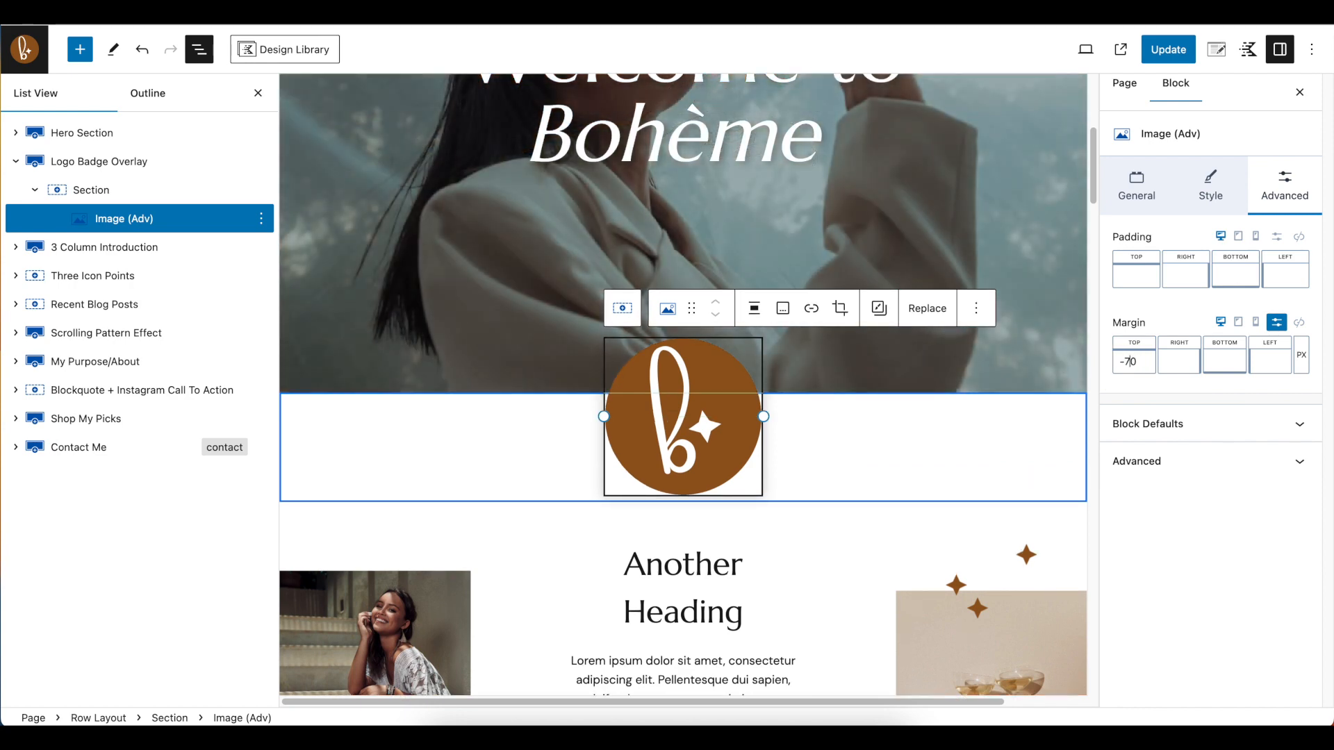
{"action": "key", "text": "BackSpace"}
{"action": "key", "text": "BackSpace"}
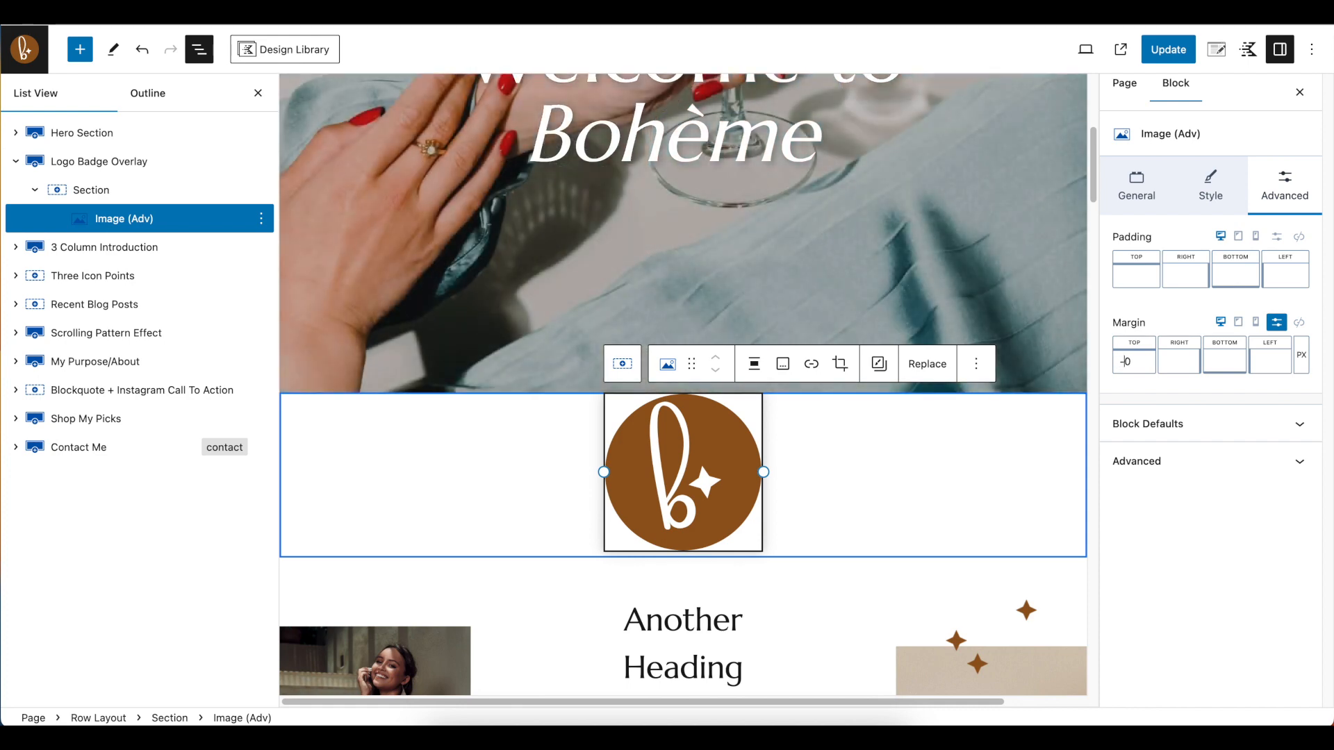
{"action": "type", "text": "10"}
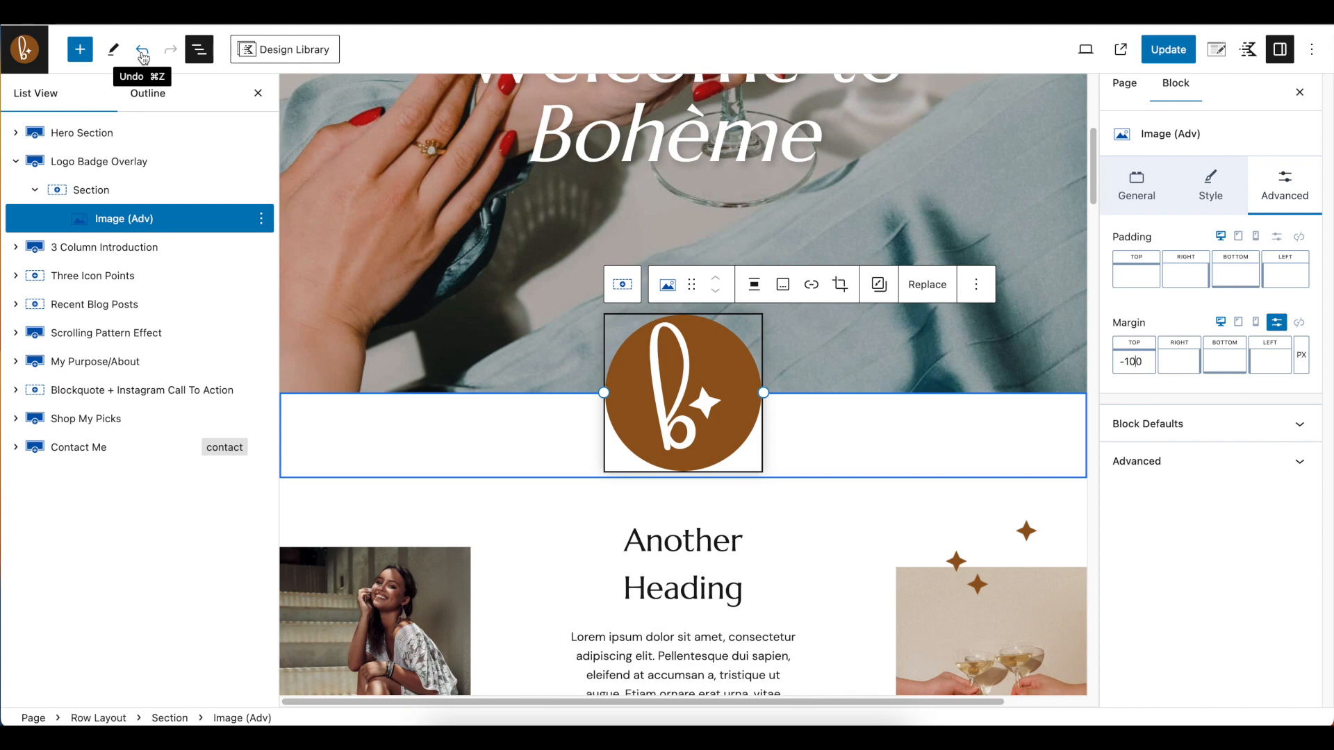
Undo the margin, shadow, border, resizing and replacement changes made to the Logo Badge Overlay image
{"action": "left_click", "coordinate": [142, 50]}
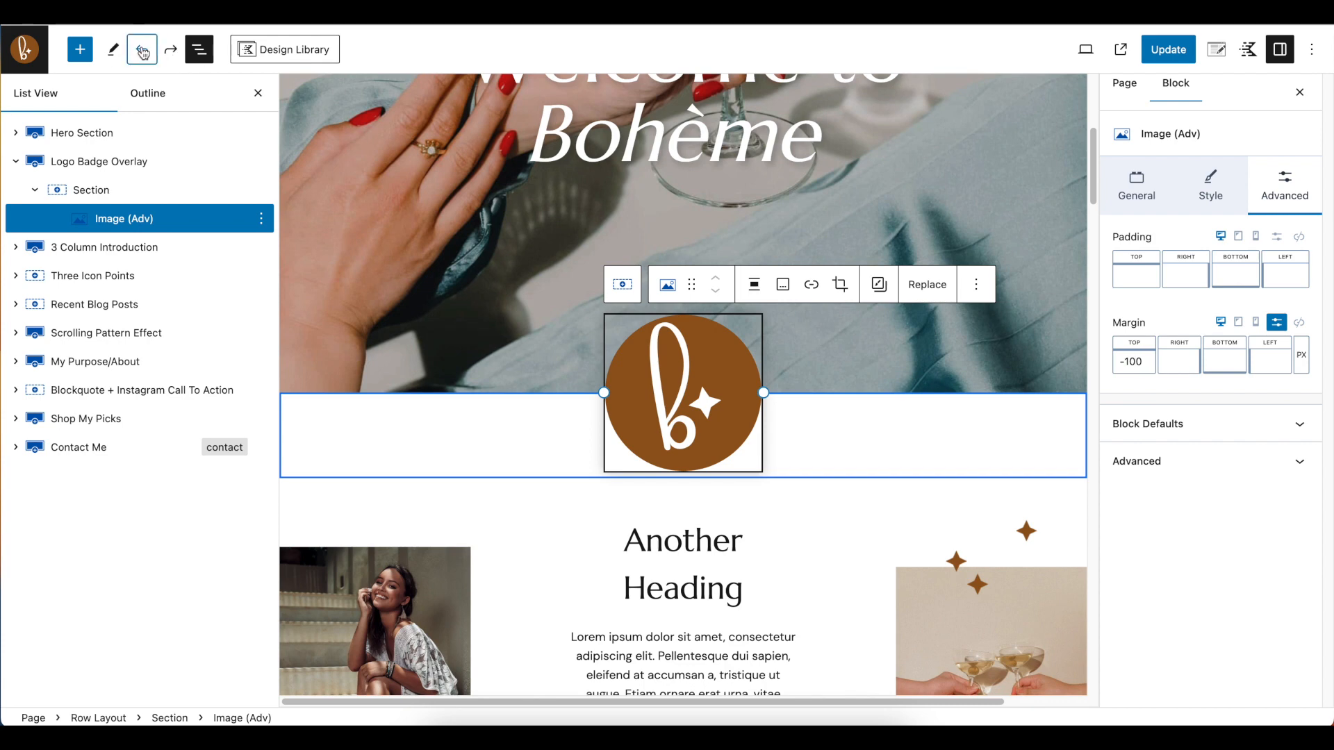
{"action": "left_click", "coordinate": [144, 53]}
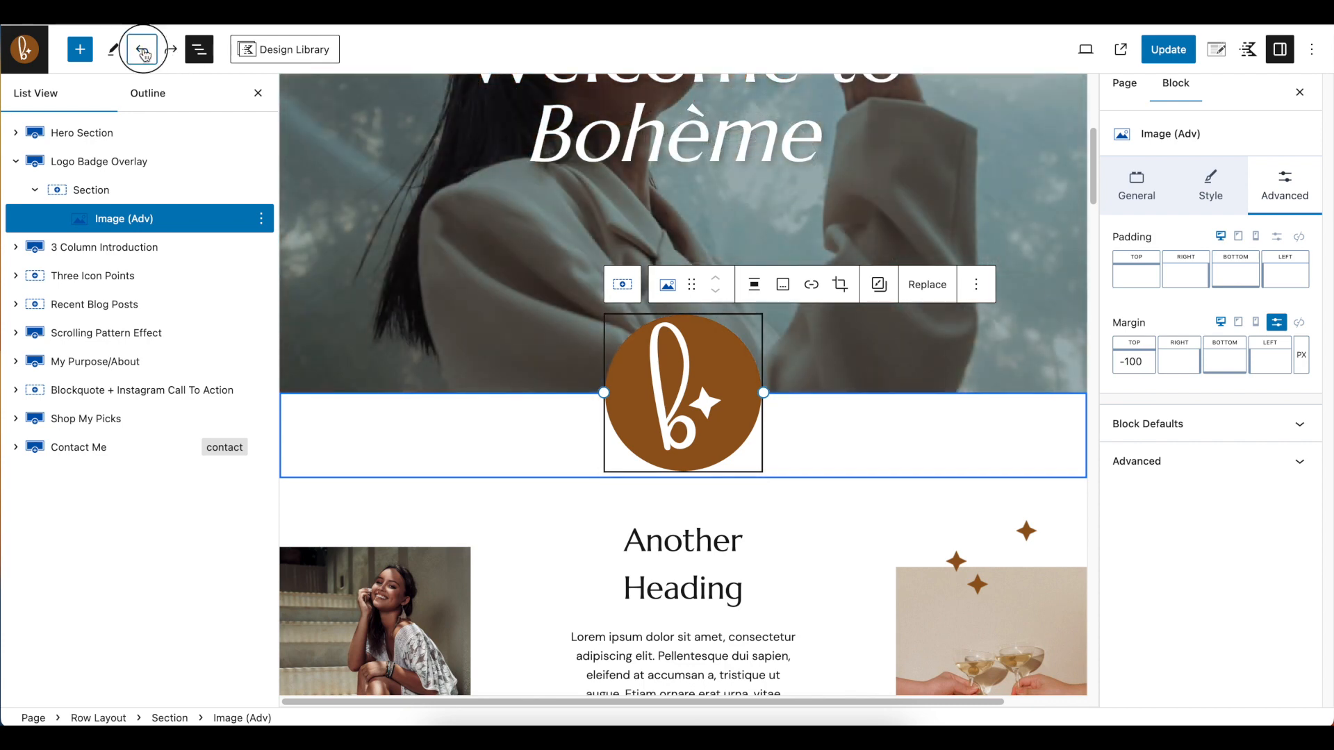
{"action": "left_click", "coordinate": [143, 53]}
{"action": "left_click", "coordinate": [144, 53]}
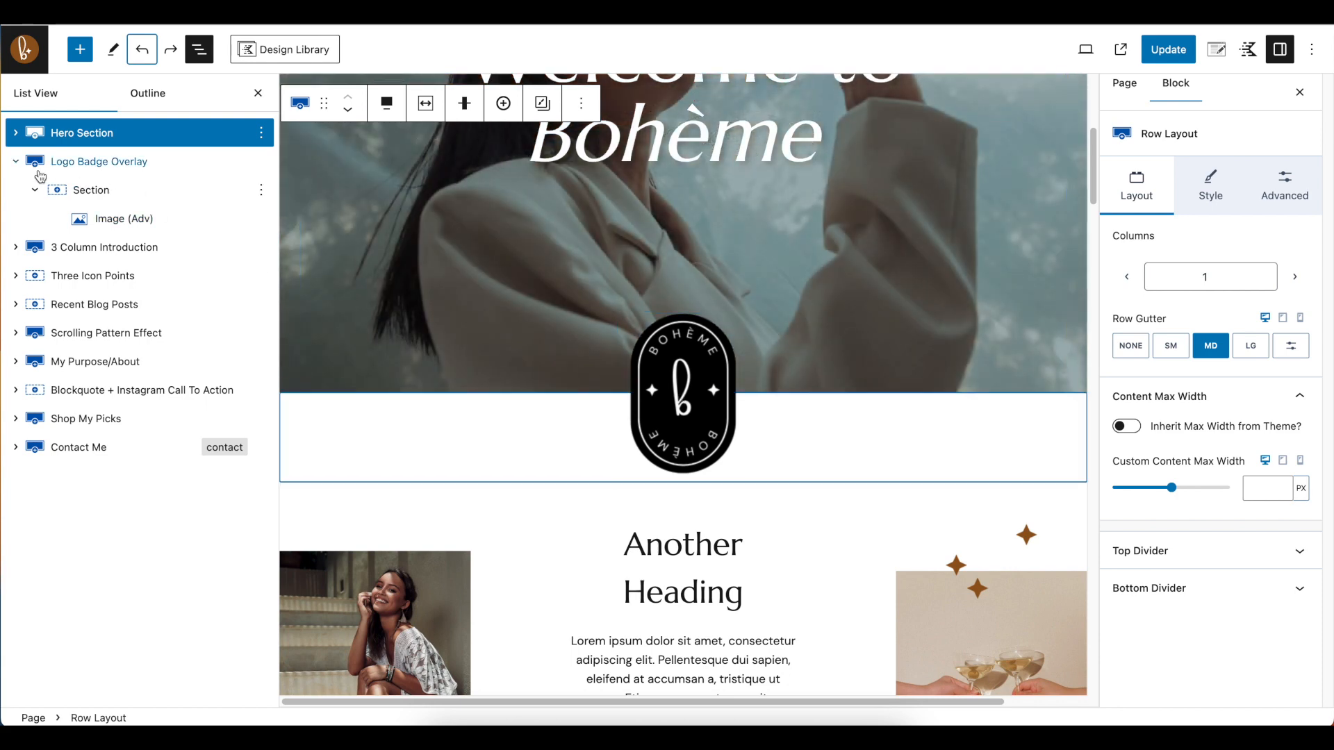
Collapse the Logo Badge Overlay row, select the 3 Column Introduction row, and expand it and its first section to show the image block
{"action": "left_click", "coordinate": [17, 162]}
{"action": "left_click", "coordinate": [143, 191]}
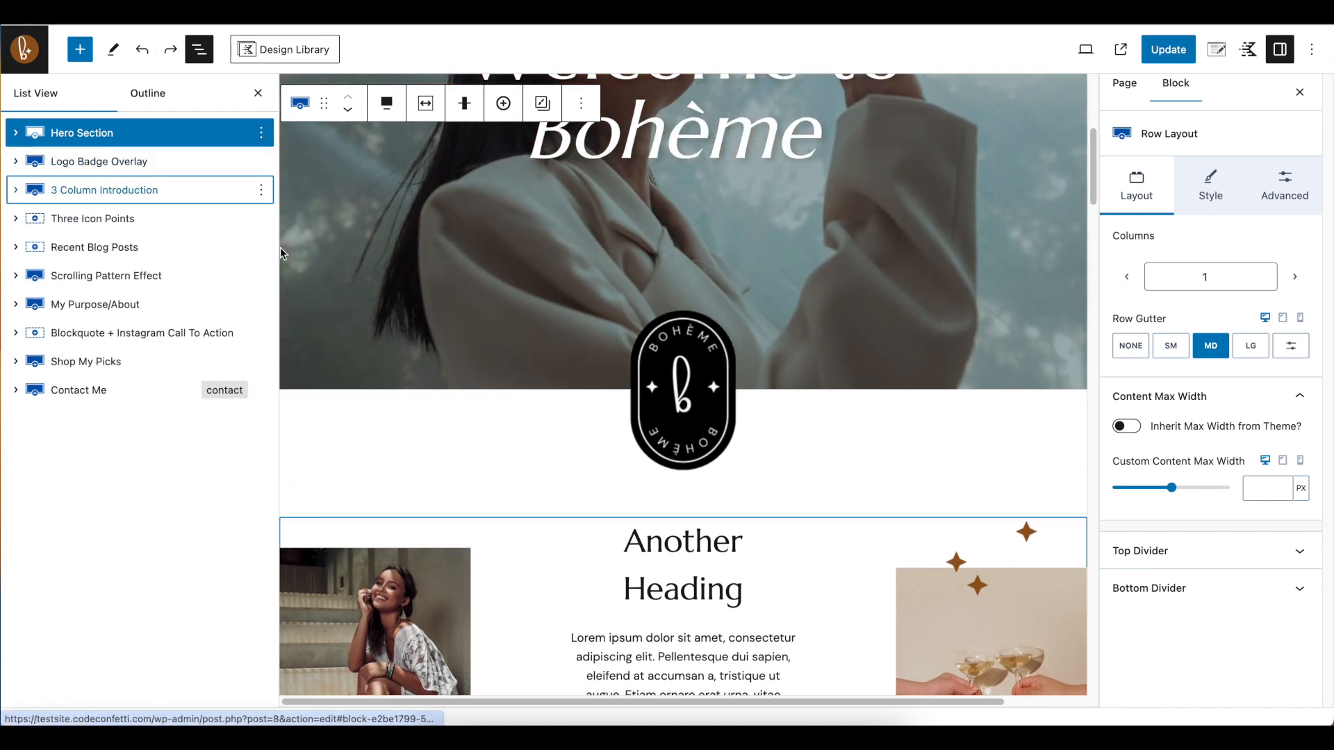
{"action": "scroll", "coordinate": [615, 341], "scroll_direction": "down", "scroll_amount": 3}
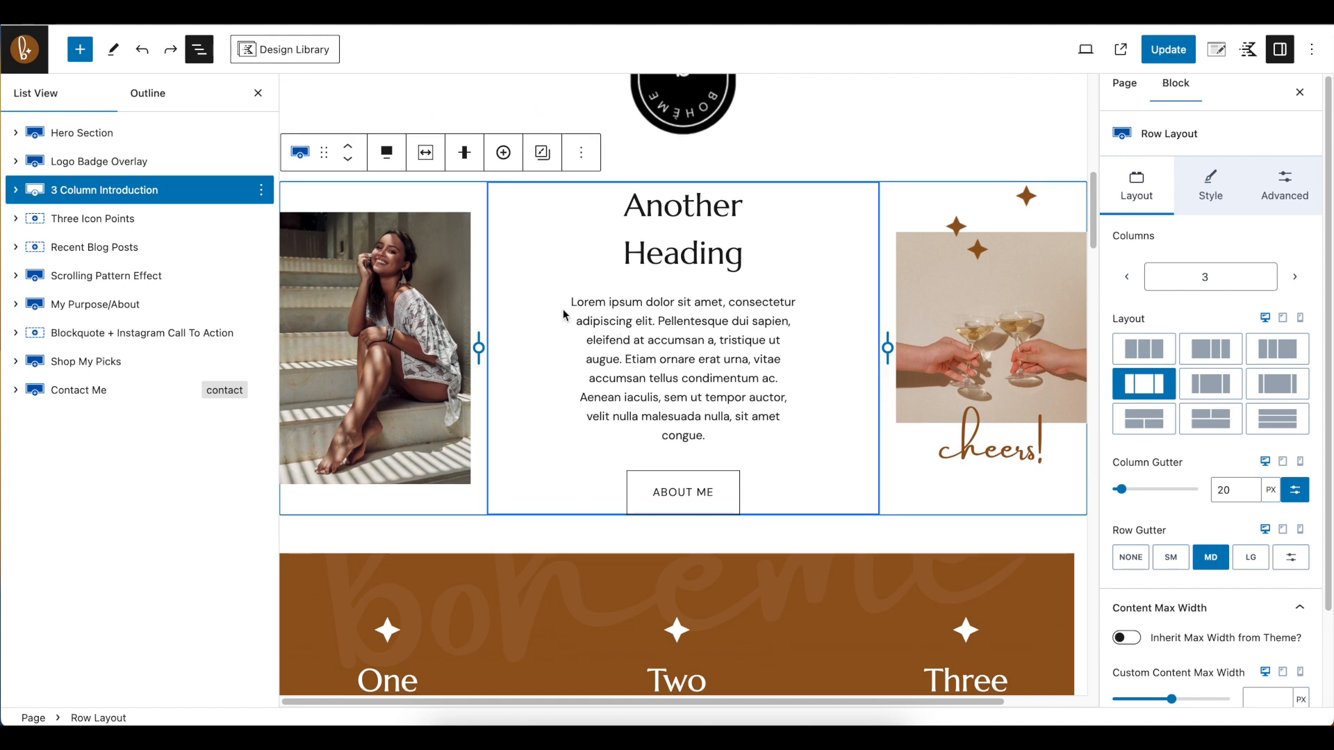
{"action": "left_click", "coordinate": [15, 189]}
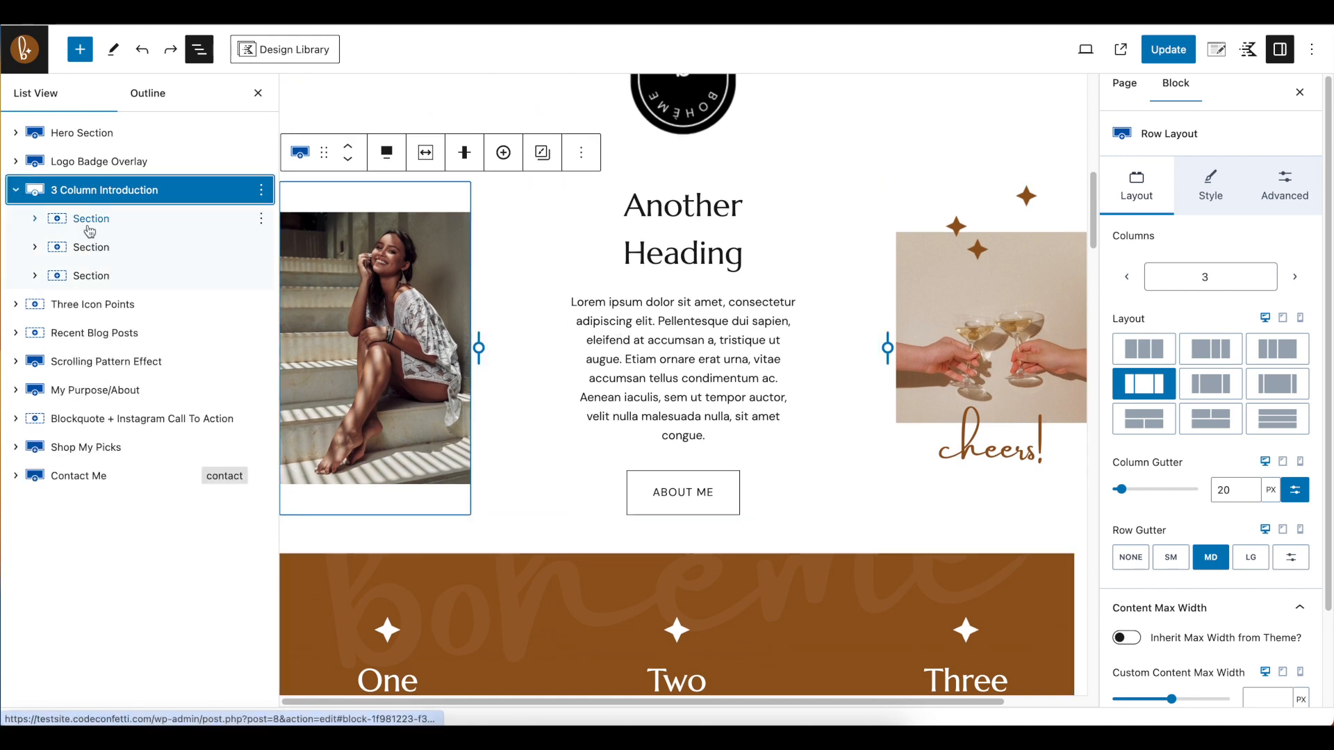
{"action": "left_click", "coordinate": [35, 219]}
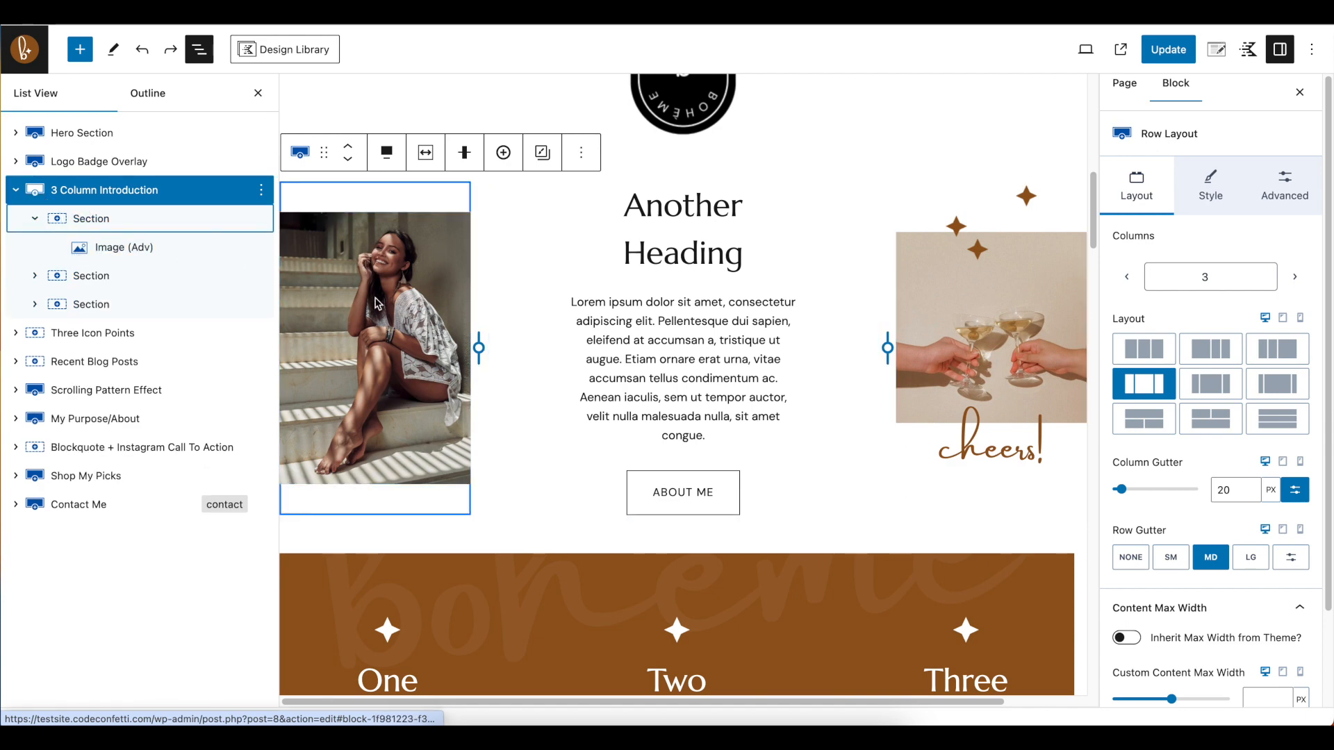
Expand the 3 Column Introduction's middle section and give its ABOUT ME button brown text, an F5F2E9 background and a 0 px border
{"action": "left_click", "coordinate": [36, 276]}
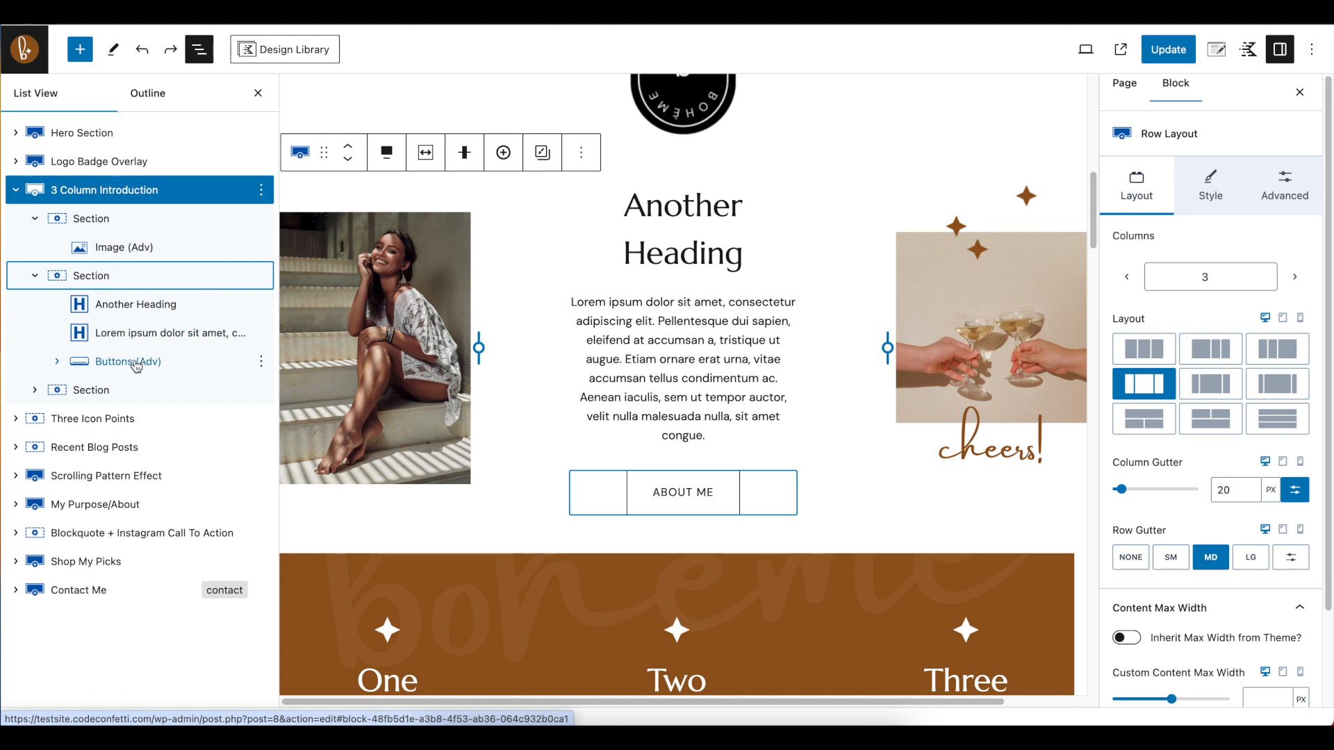
{"action": "left_click", "coordinate": [58, 361]}
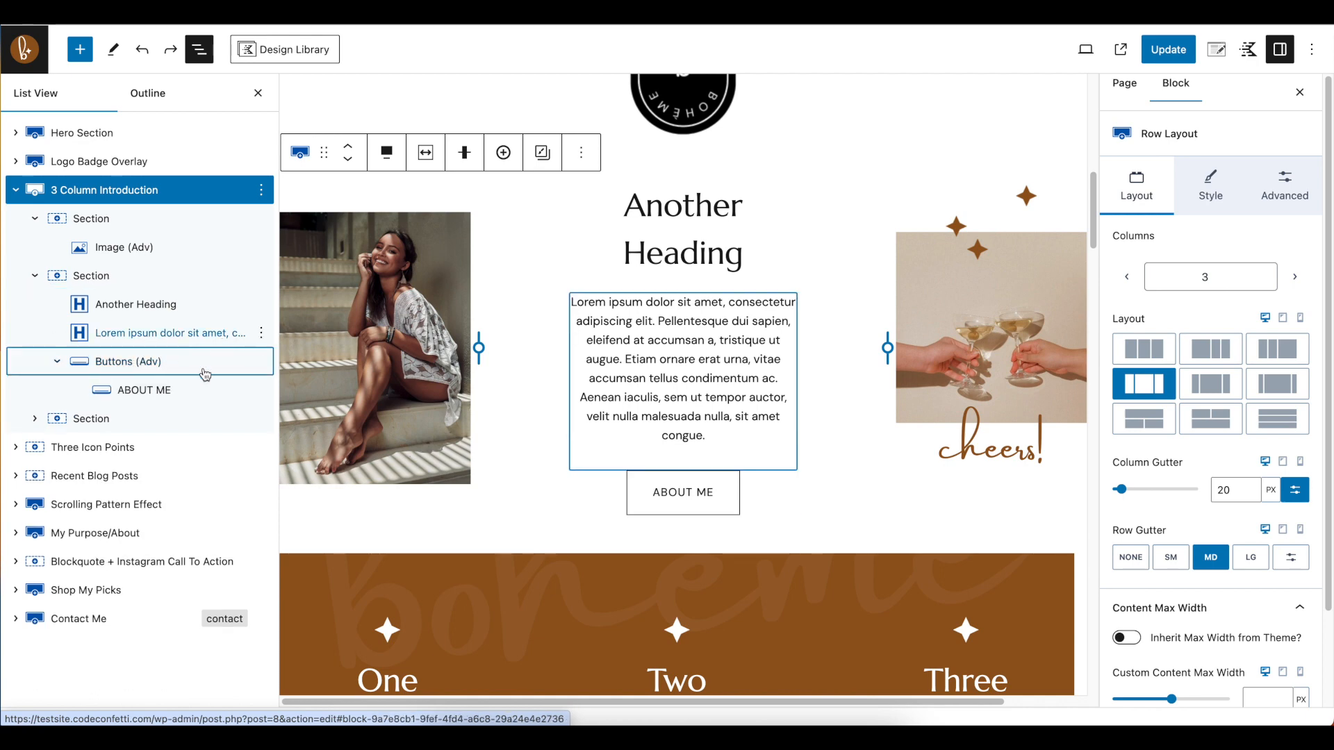
{"action": "left_click", "coordinate": [167, 391]}
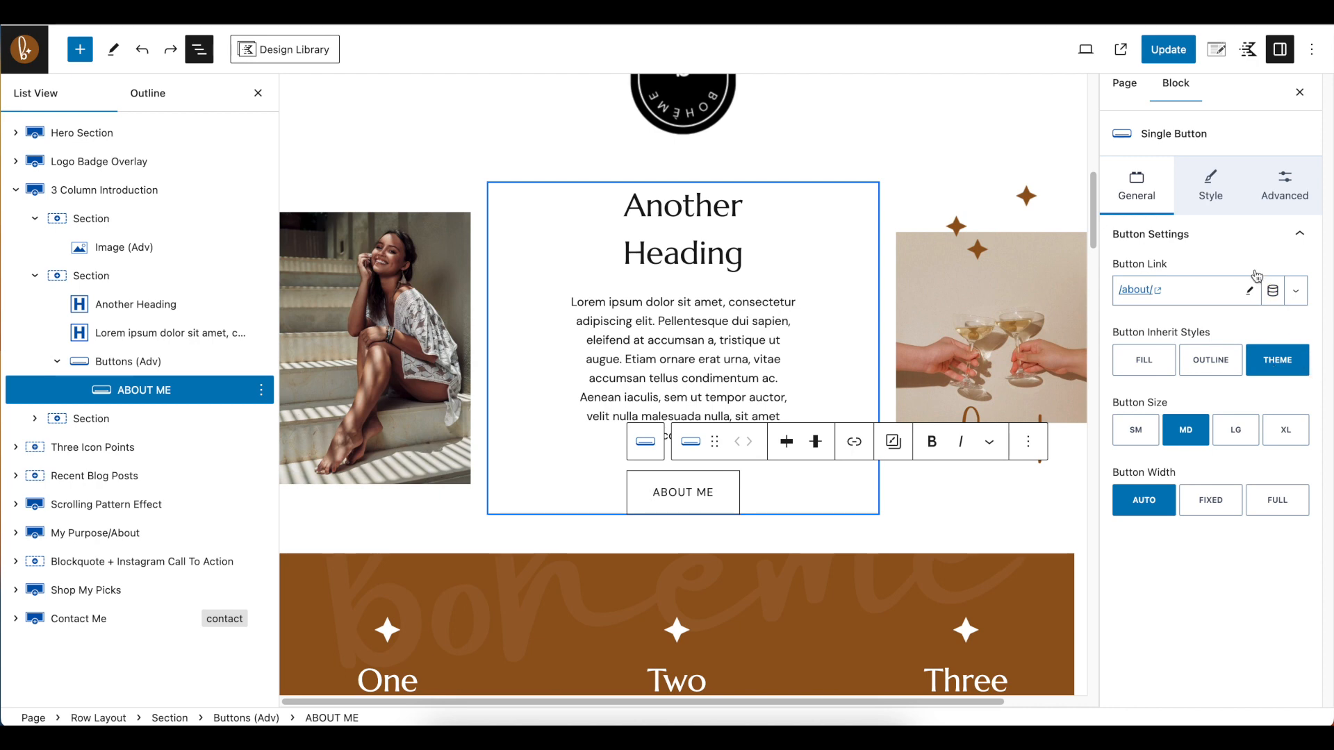
{"action": "left_click", "coordinate": [1212, 186]}
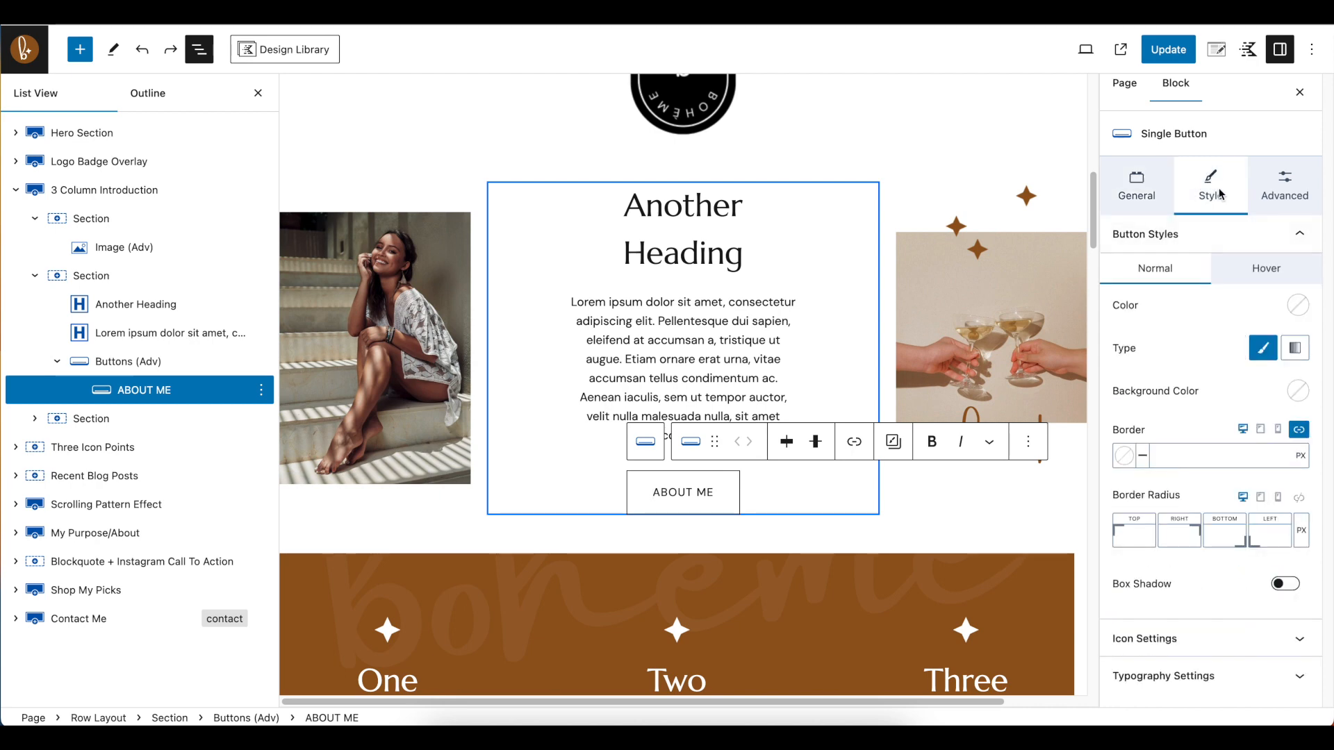
{"action": "left_click", "coordinate": [1297, 306]}
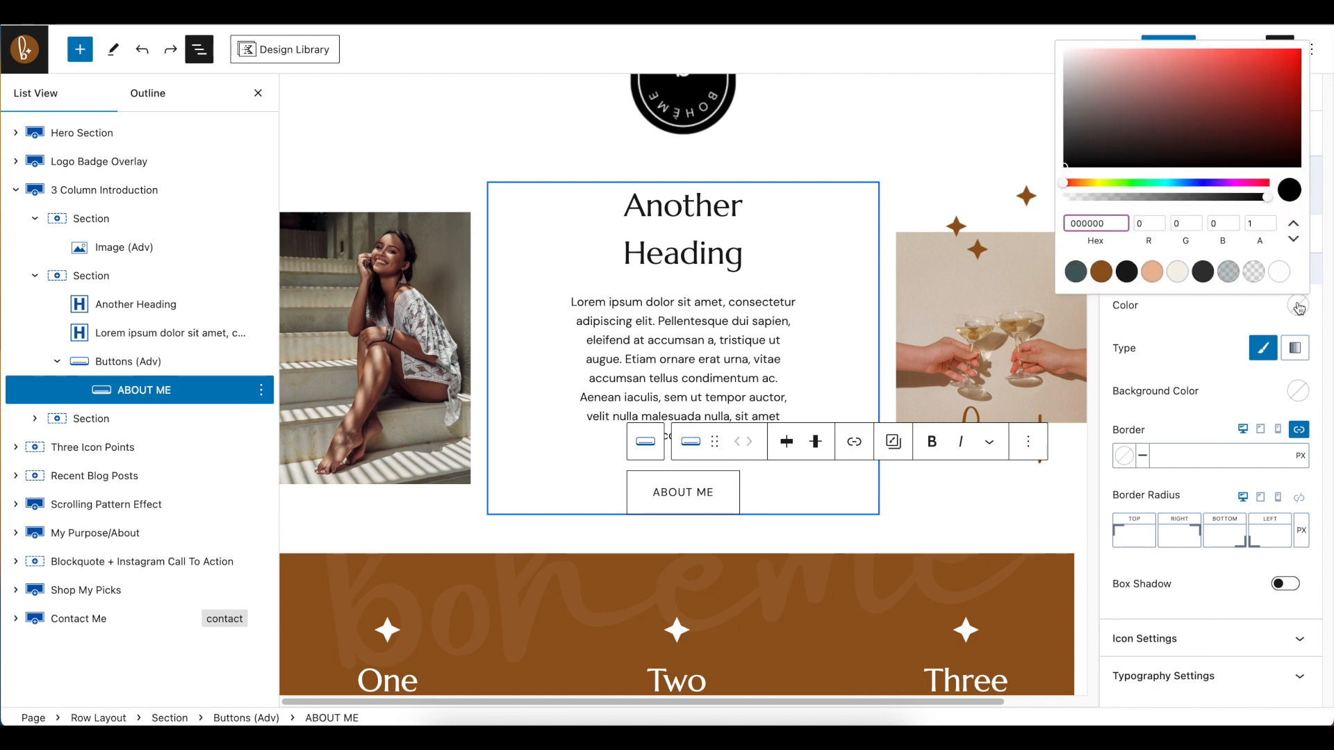
{"action": "left_click", "coordinate": [1102, 271]}
{"action": "left_click", "coordinate": [1157, 388]}
{"action": "left_click", "coordinate": [1298, 391]}
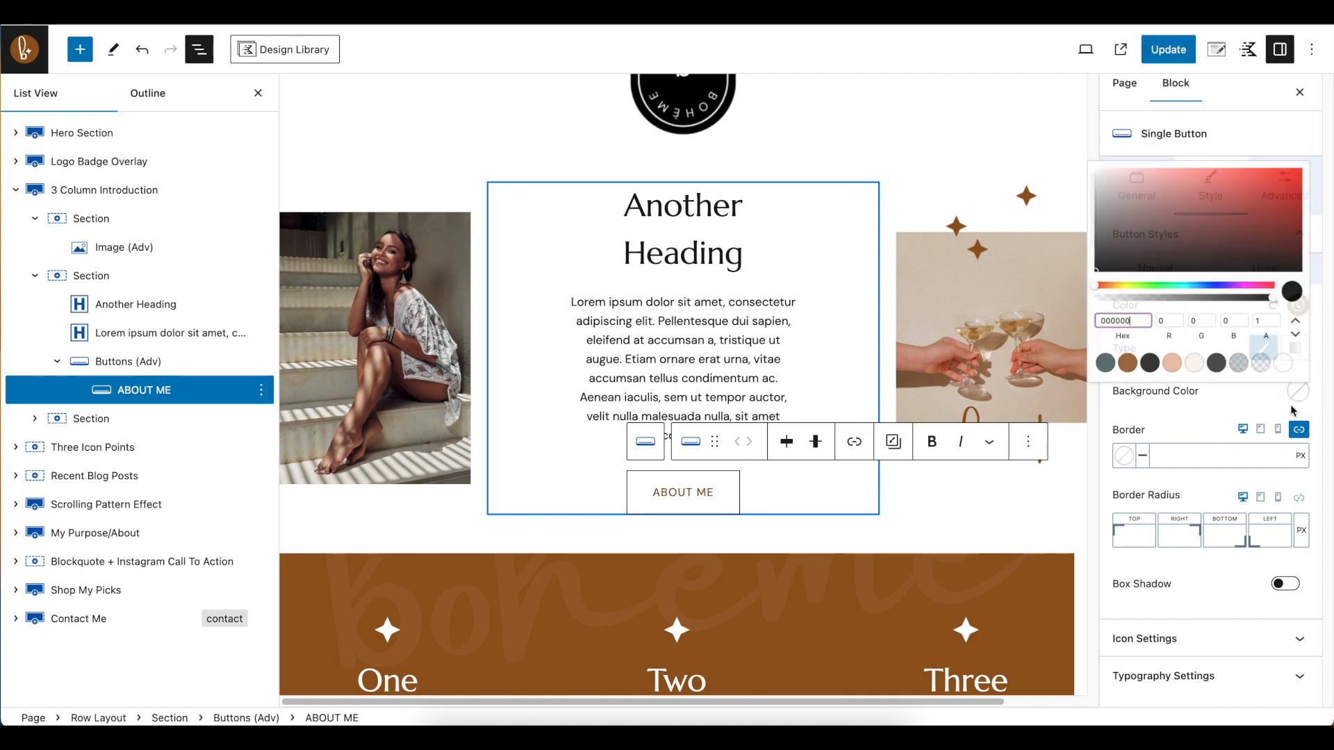
{"action": "left_click", "coordinate": [1175, 365]}
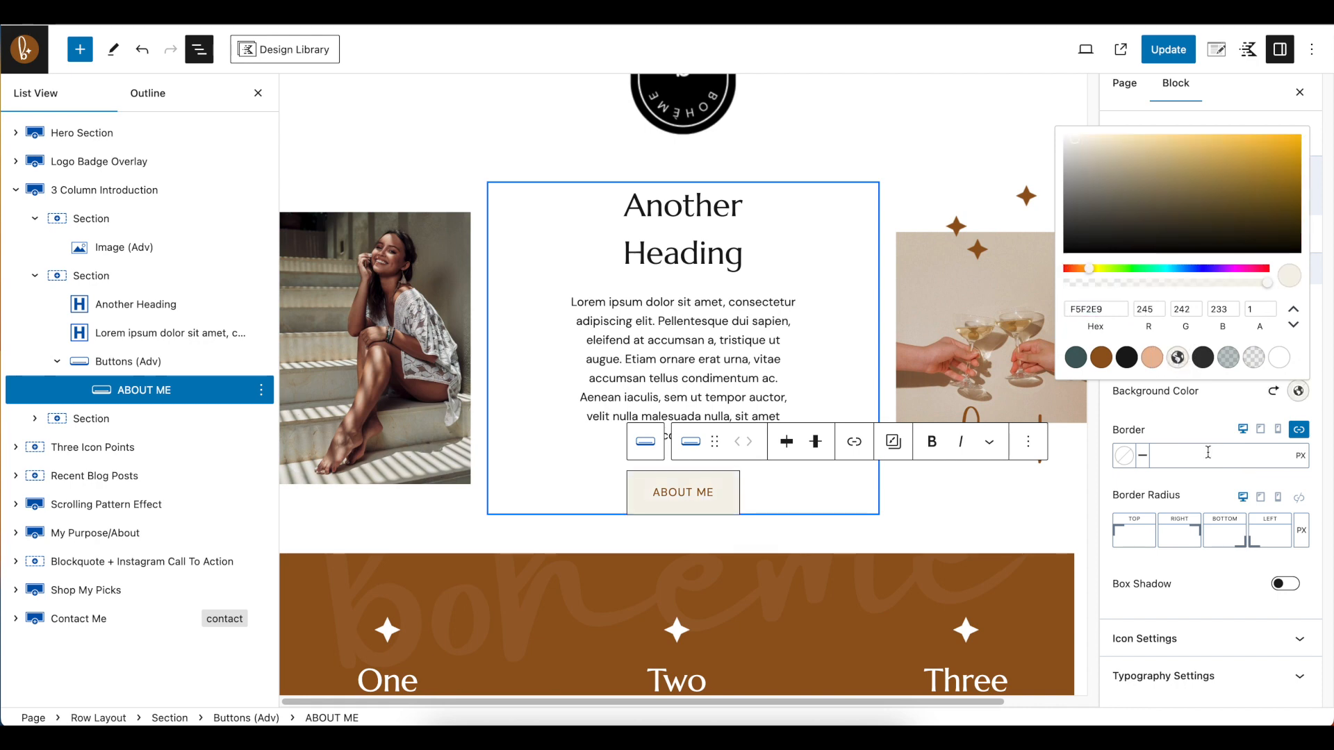
{"action": "left_click", "coordinate": [1153, 461]}
{"action": "type", "text": "0"}
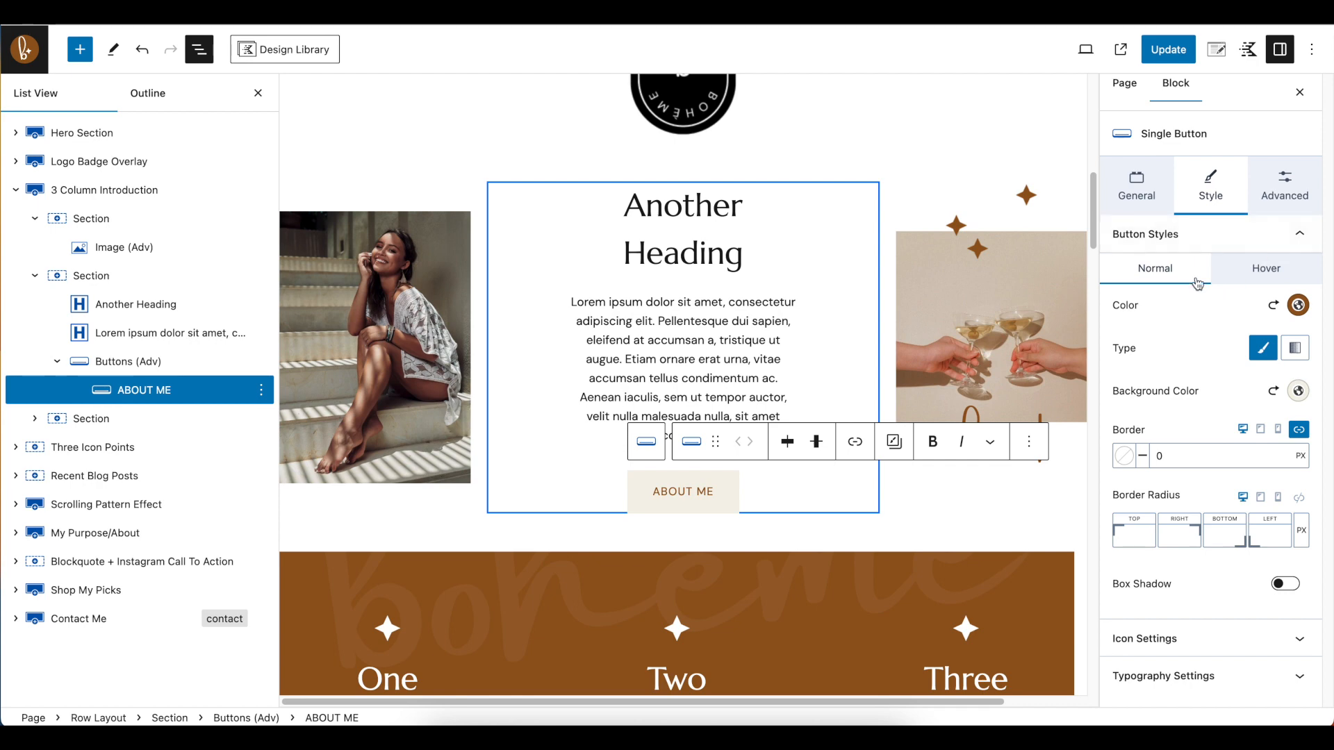
Set the ABOUT ME button's hover colours to cream text on a brown background
{"action": "left_click", "coordinate": [1255, 280]}
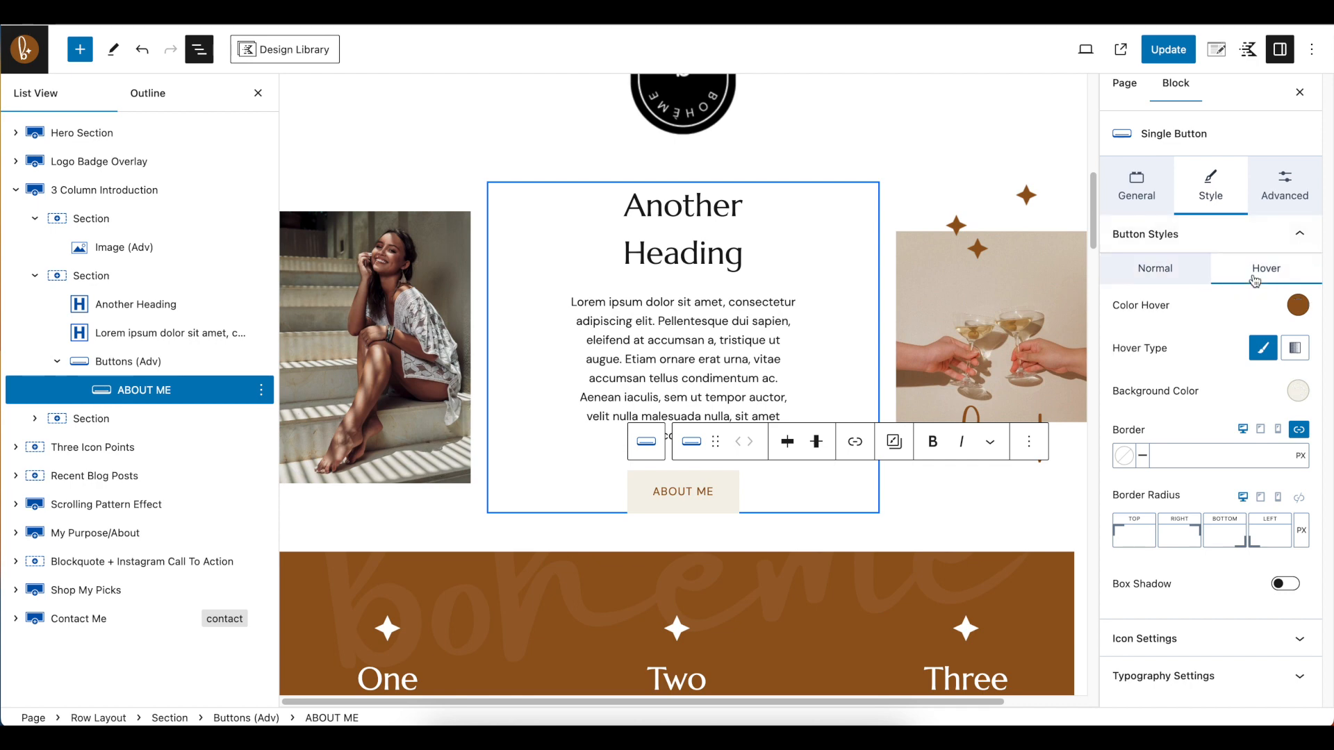
{"action": "left_click", "coordinate": [1297, 306]}
{"action": "left_click", "coordinate": [1177, 273]}
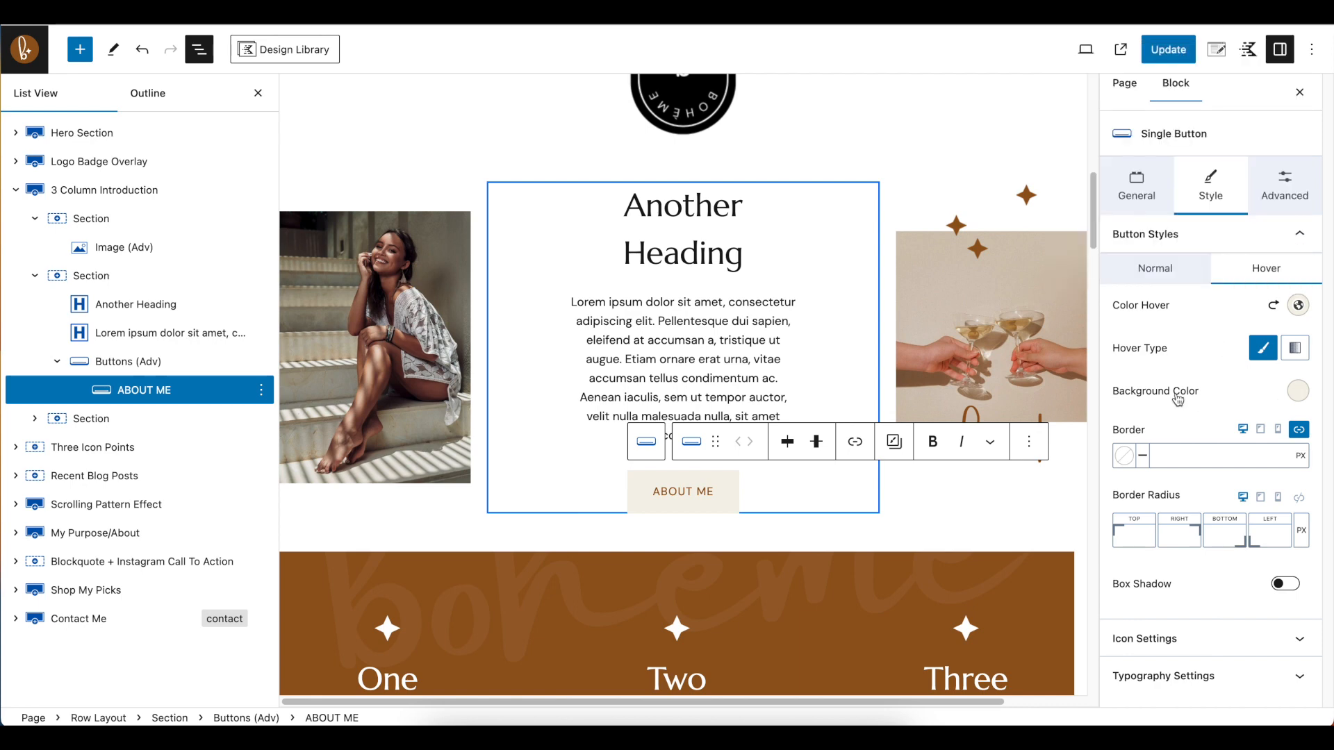
{"action": "left_click", "coordinate": [1298, 391]}
{"action": "left_click", "coordinate": [1110, 360]}
{"action": "left_click", "coordinate": [1198, 426]}
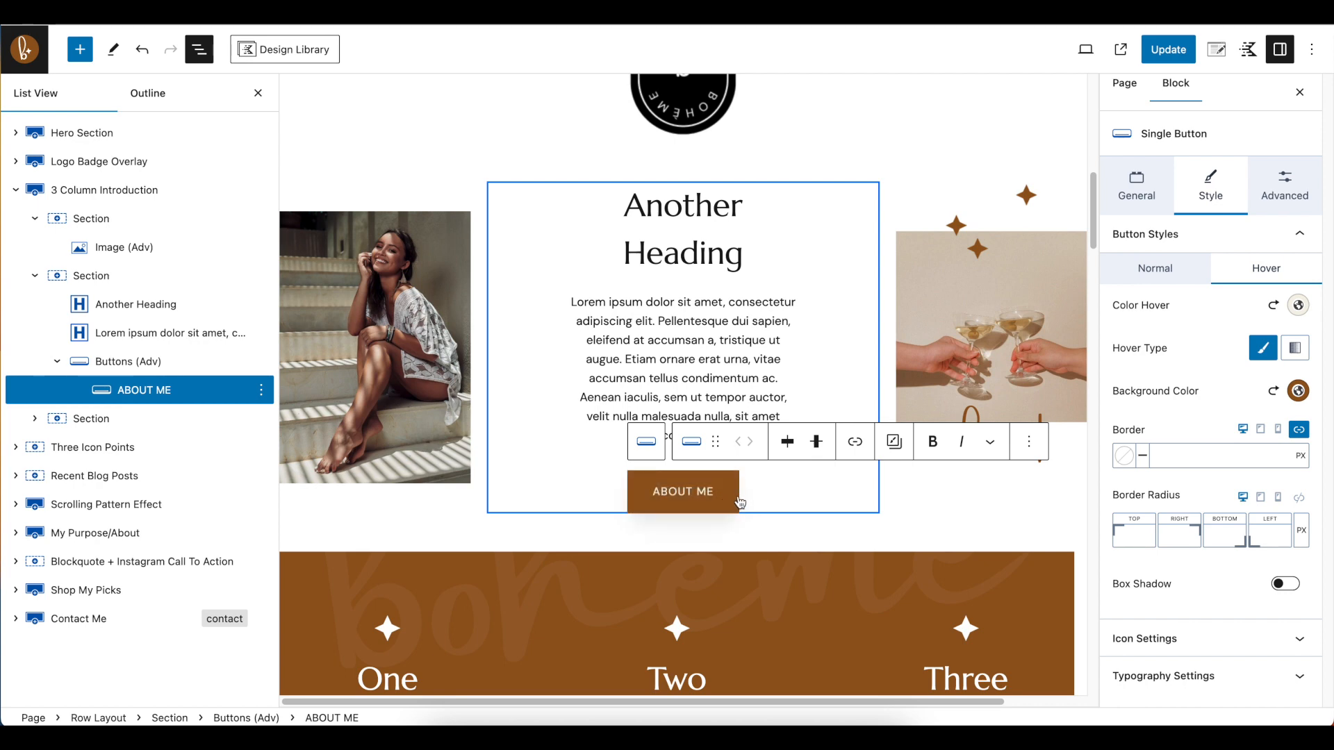
Change the text colour of the "Another Heading" title in the 3 Column Introduction to the palette's brown
{"action": "scroll", "coordinate": [739, 502], "scroll_direction": "down", "scroll_amount": 4}
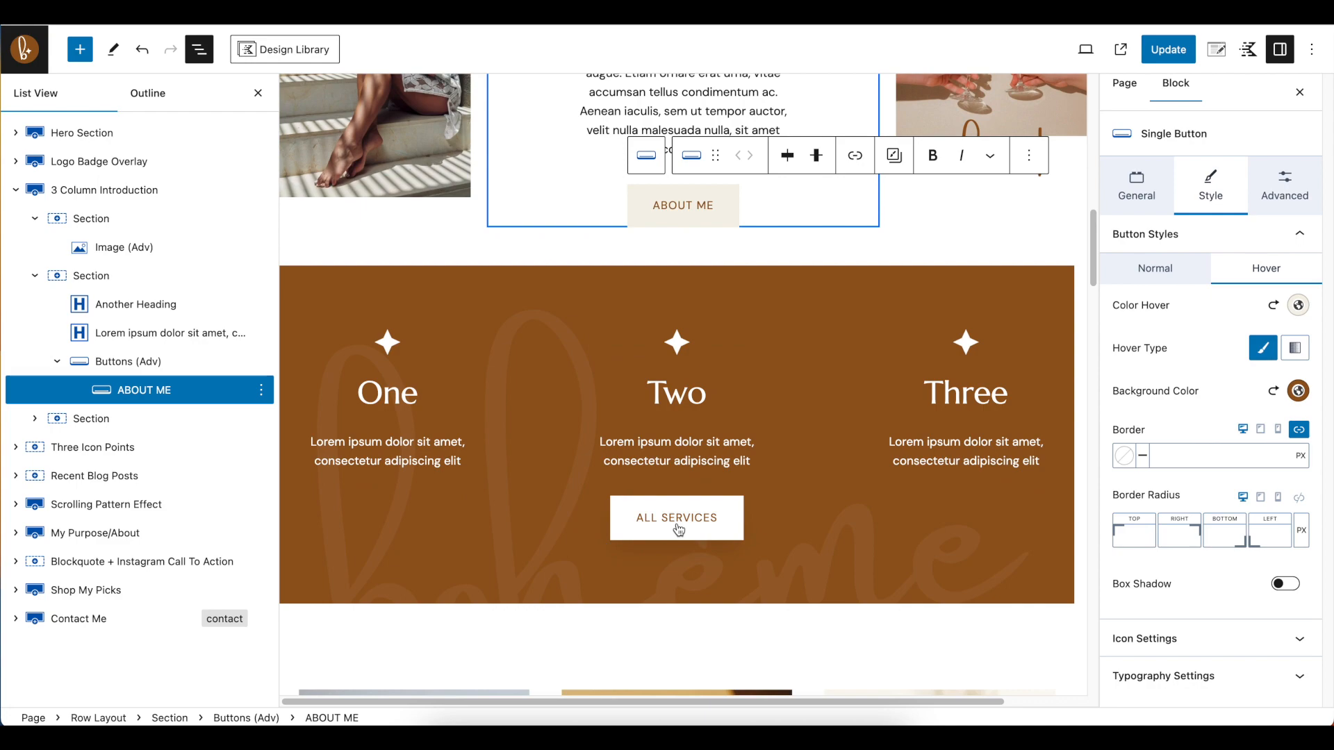
{"action": "scroll", "coordinate": [678, 530], "scroll_direction": "down", "scroll_amount": 12}
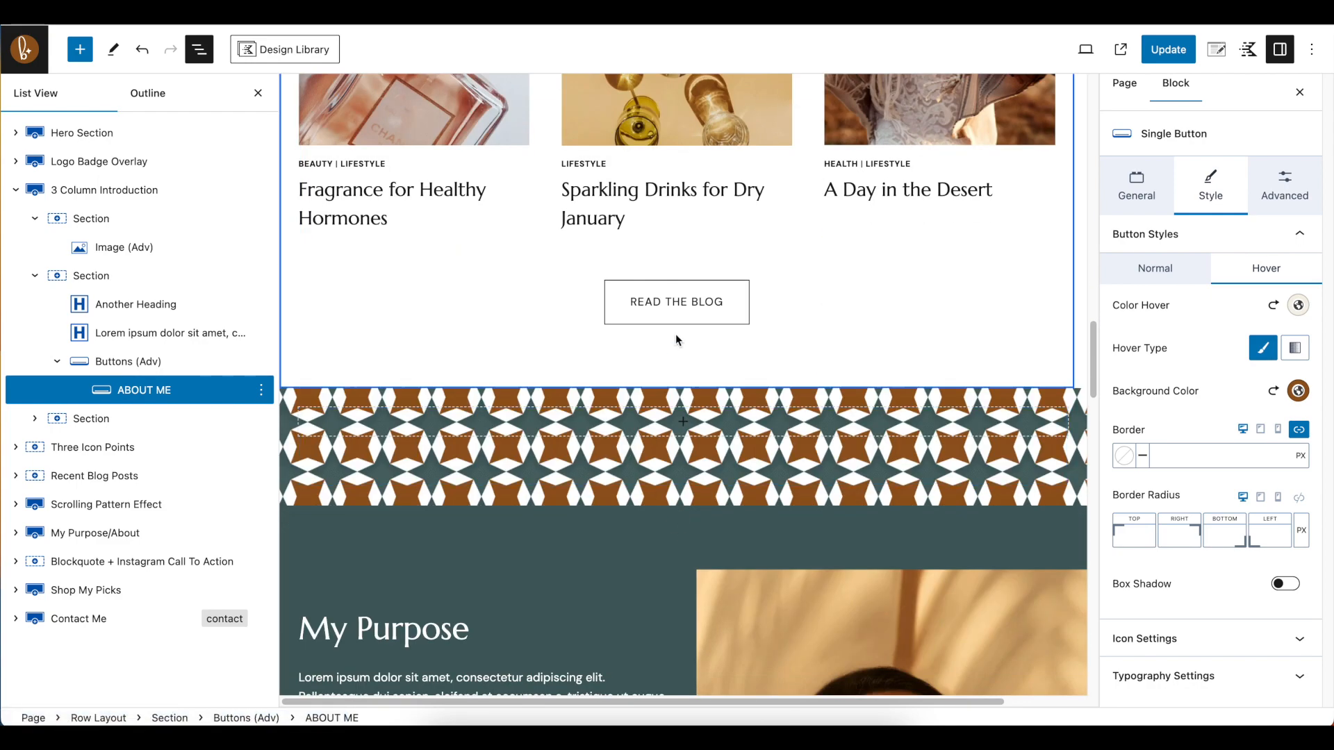
{"action": "scroll", "coordinate": [678, 310], "scroll_direction": "up", "scroll_amount": 10}
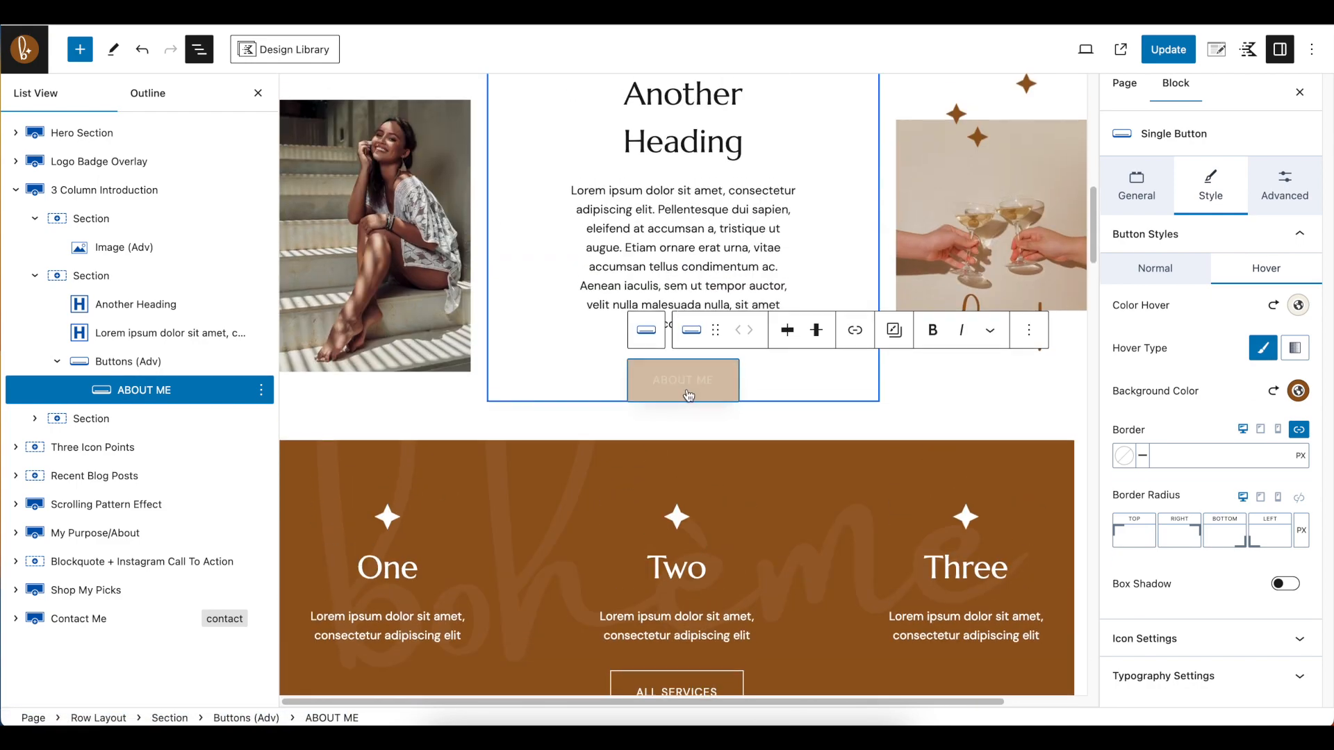
{"action": "scroll", "coordinate": [702, 396], "scroll_direction": "up", "scroll_amount": 1}
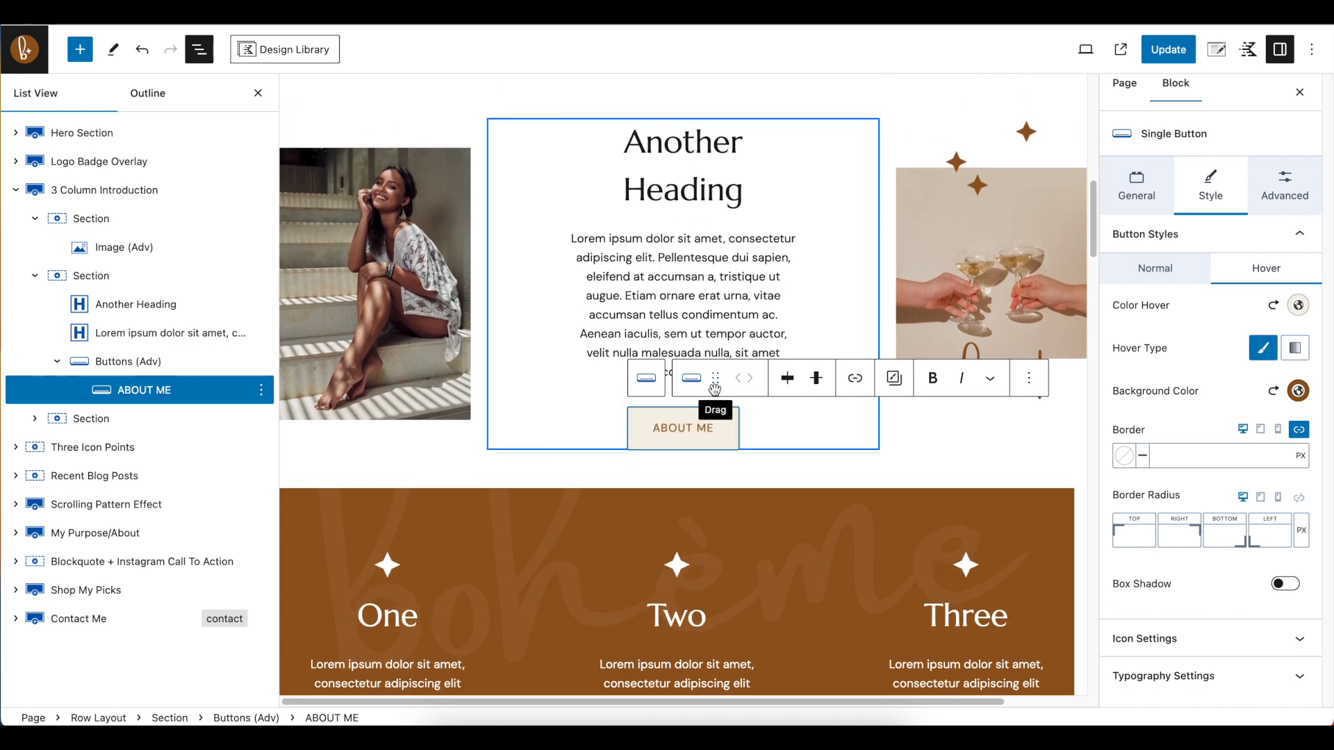
{"action": "scroll", "coordinate": [583, 159], "scroll_direction": "up", "scroll_amount": 1}
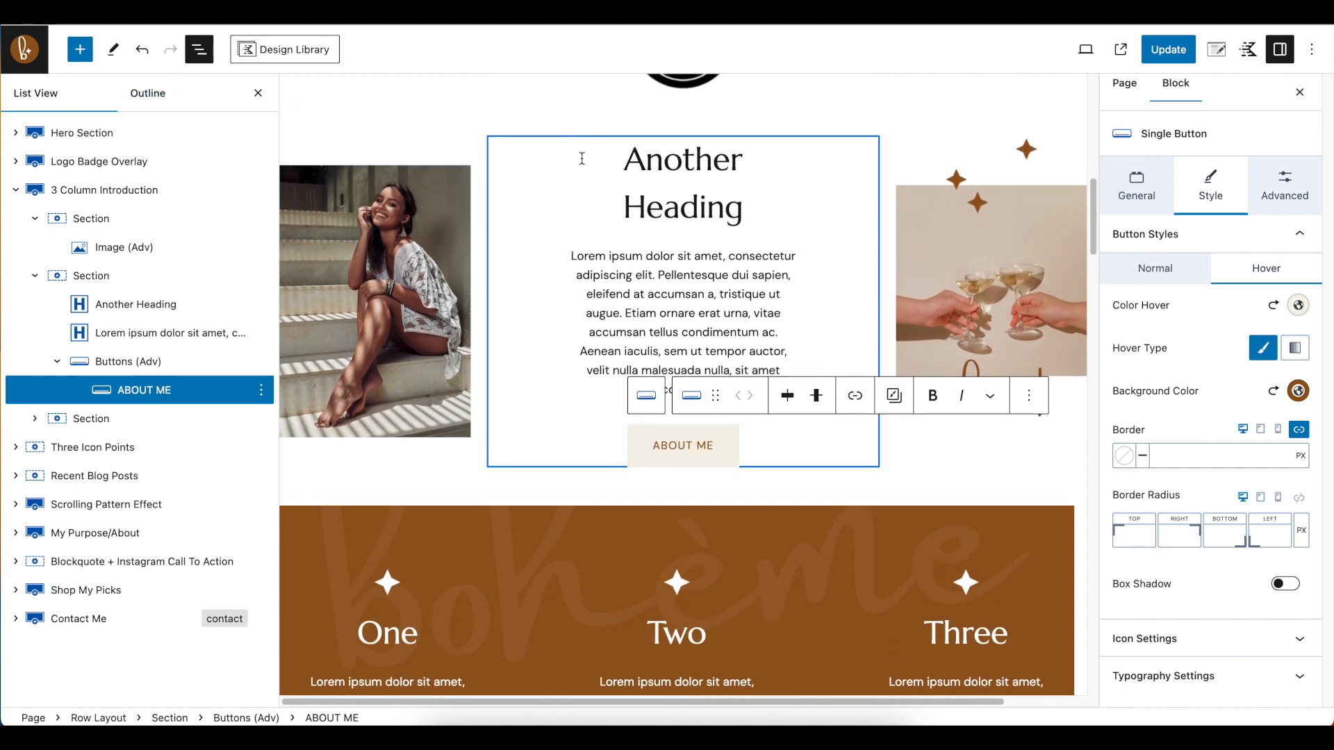
{"action": "scroll", "coordinate": [582, 158], "scroll_direction": "up", "scroll_amount": 1}
{"action": "left_click", "coordinate": [633, 195]}
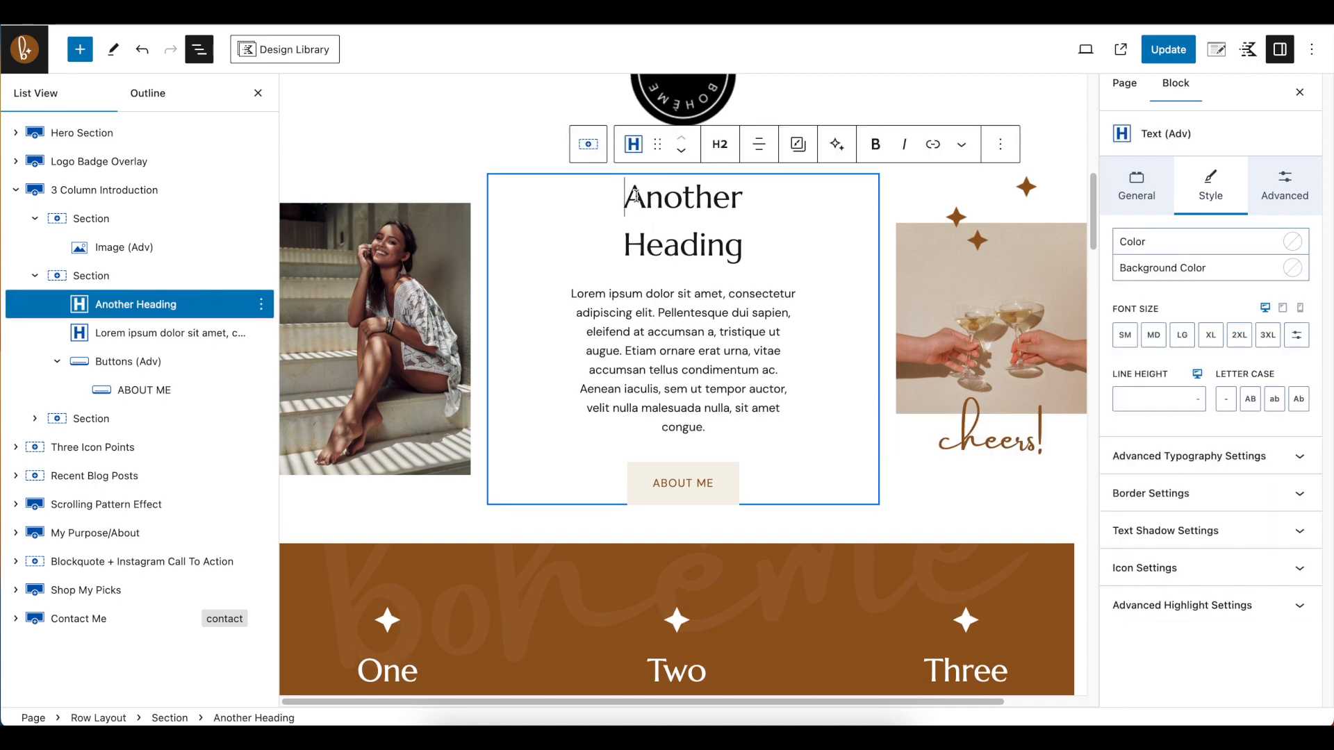
{"action": "left_click_drag", "start_coordinate": [626, 196], "coordinate": [734, 250]}
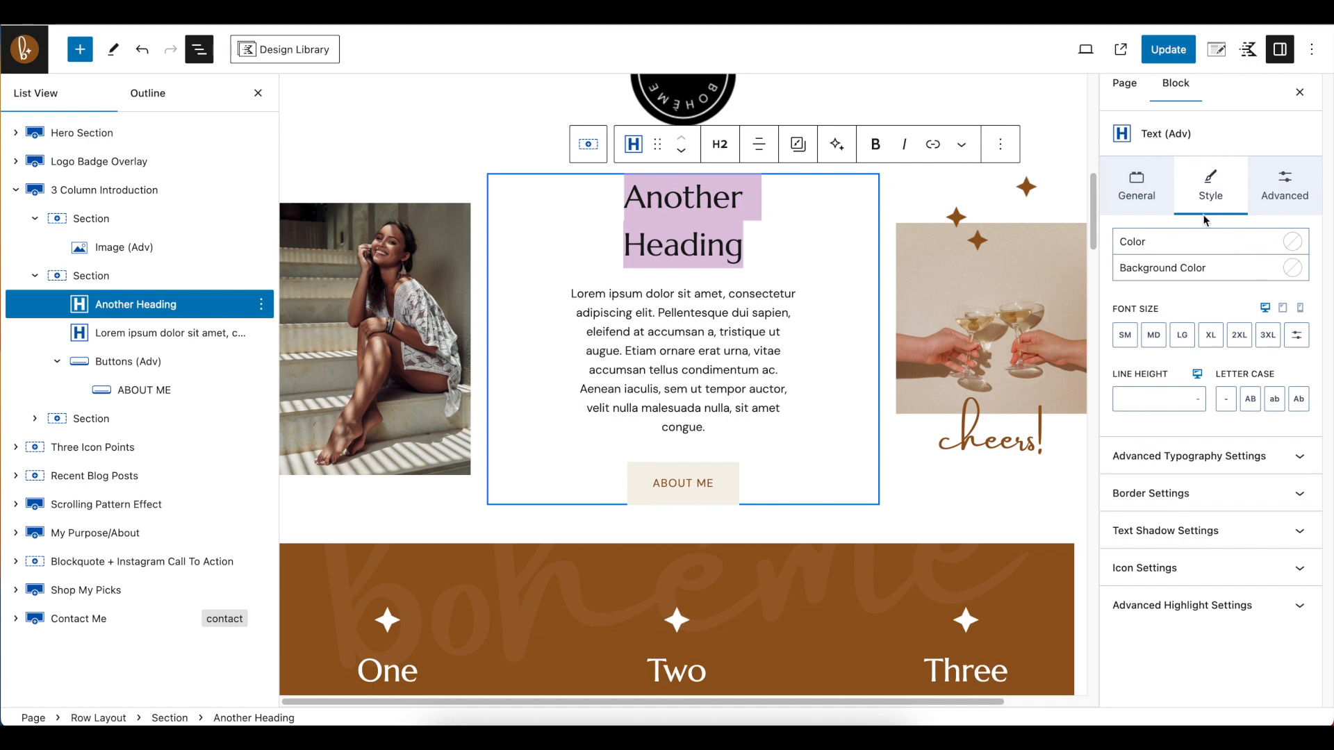
{"action": "left_click", "coordinate": [1294, 243]}
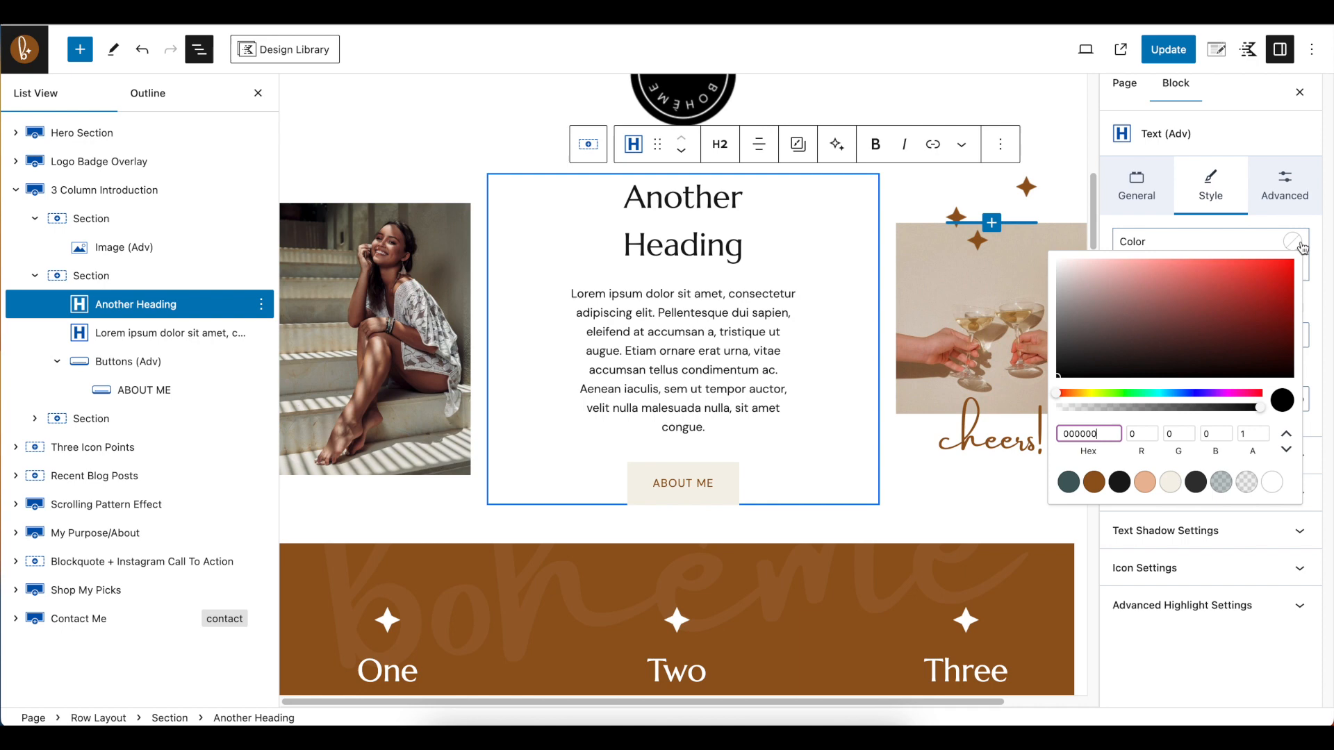
{"action": "left_click", "coordinate": [1095, 482]}
{"action": "left_click", "coordinate": [751, 243]}
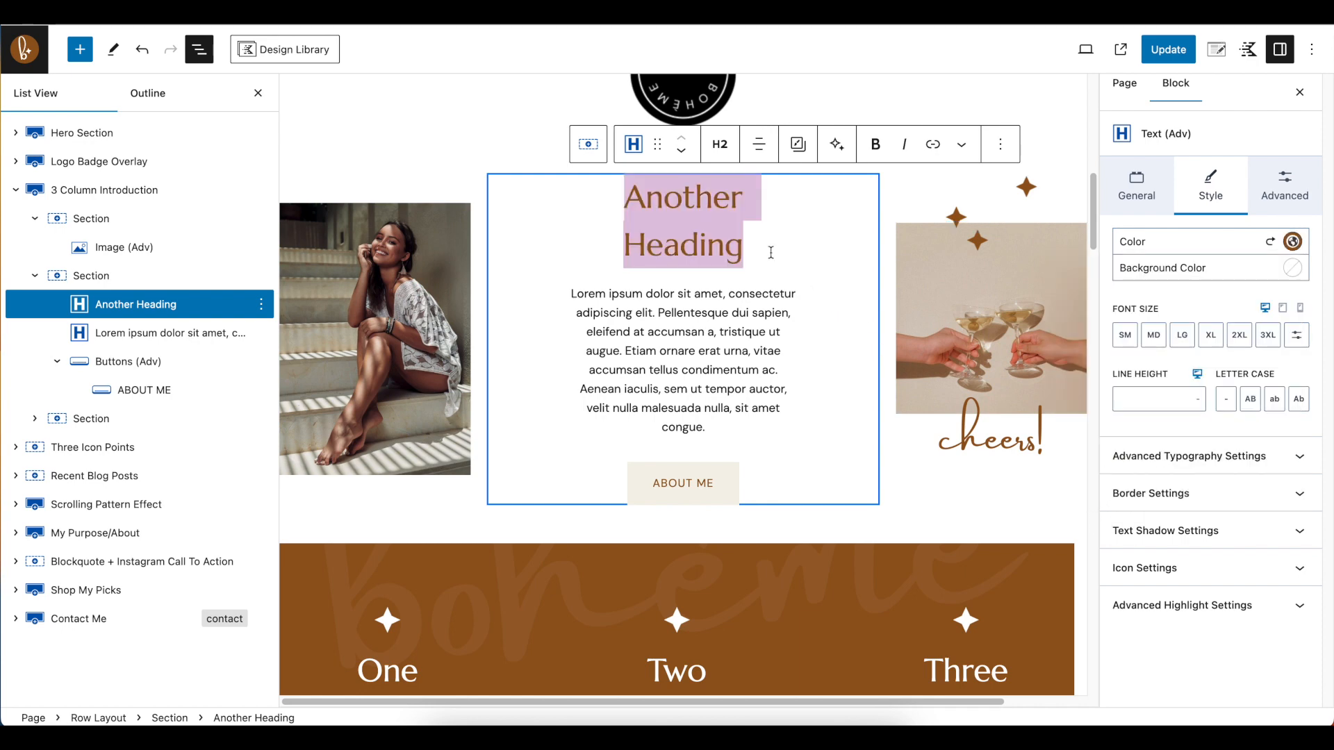
{"action": "left_click", "coordinate": [699, 242]}
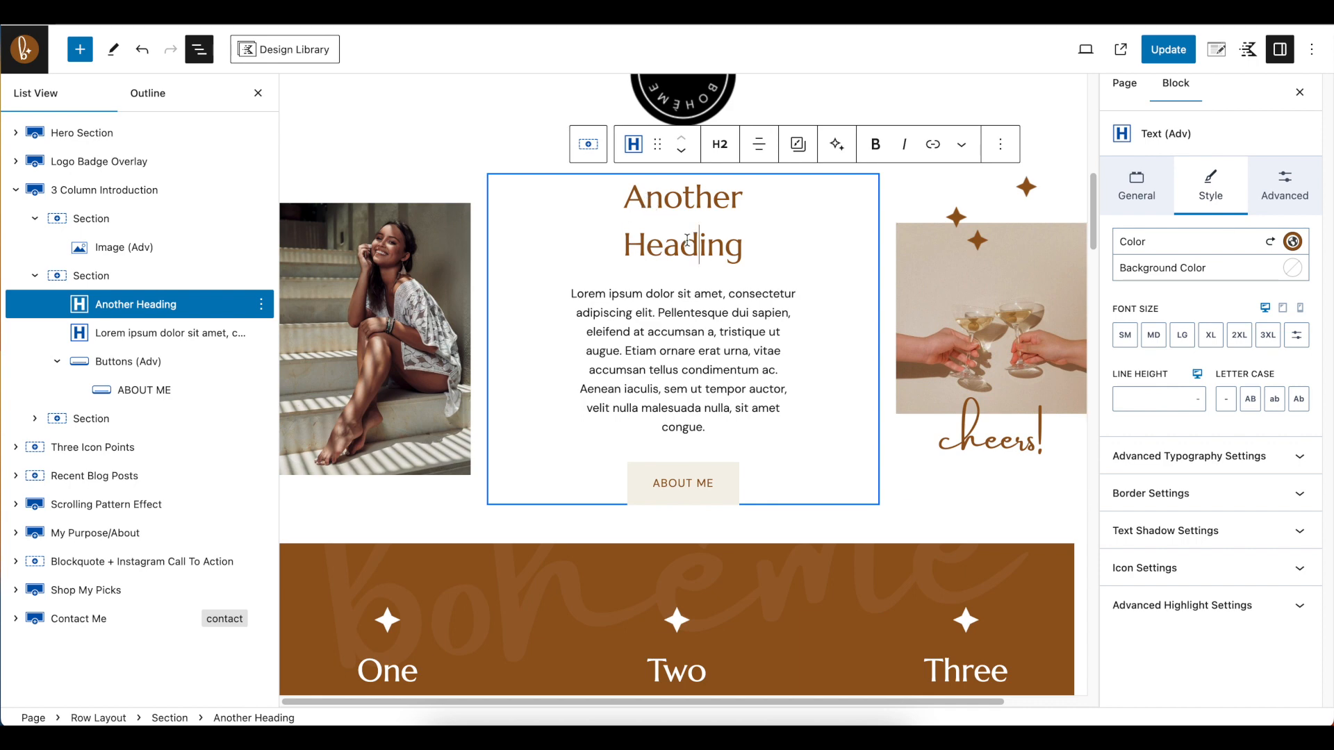
Select the "One" heading in the Three Icon Points section and check its text colour setting
{"action": "scroll", "coordinate": [625, 278], "scroll_direction": "up", "scroll_amount": 3}
{"action": "scroll", "coordinate": [528, 389], "scroll_direction": "down", "scroll_amount": 6}
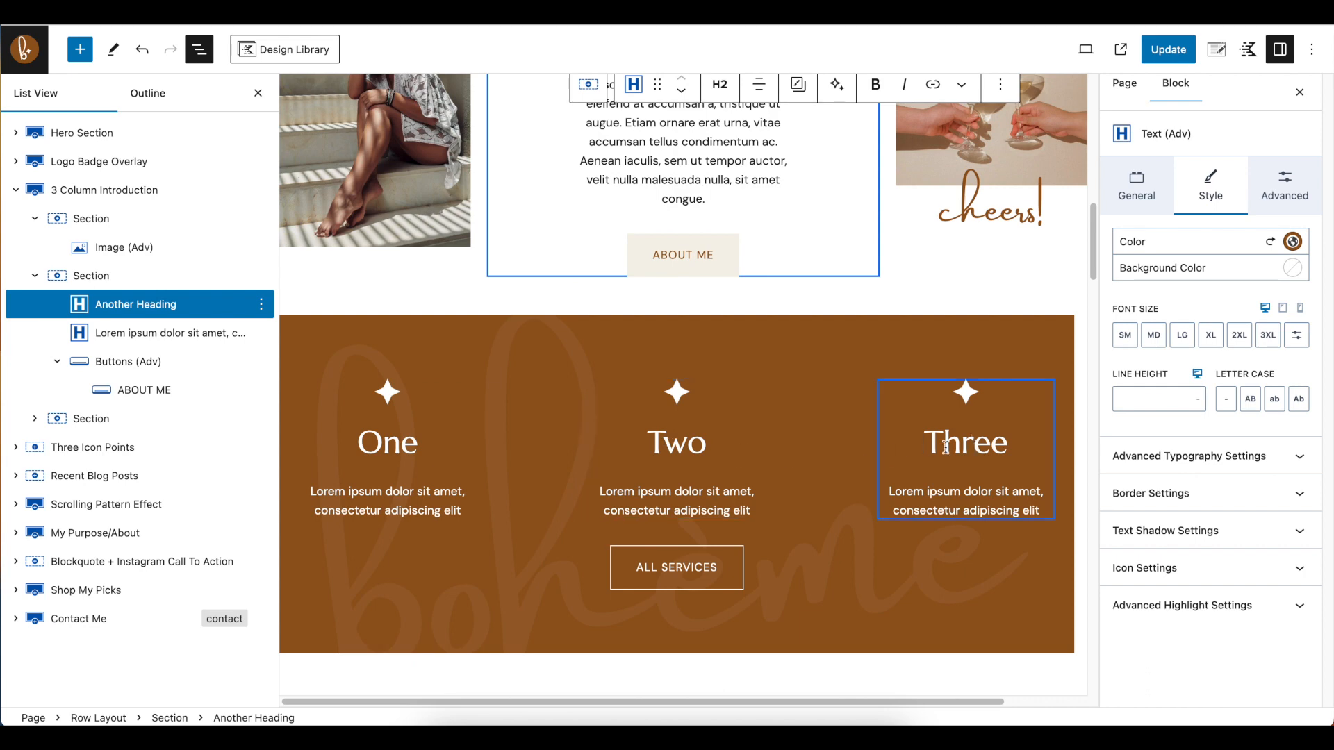
{"action": "left_click", "coordinate": [393, 446]}
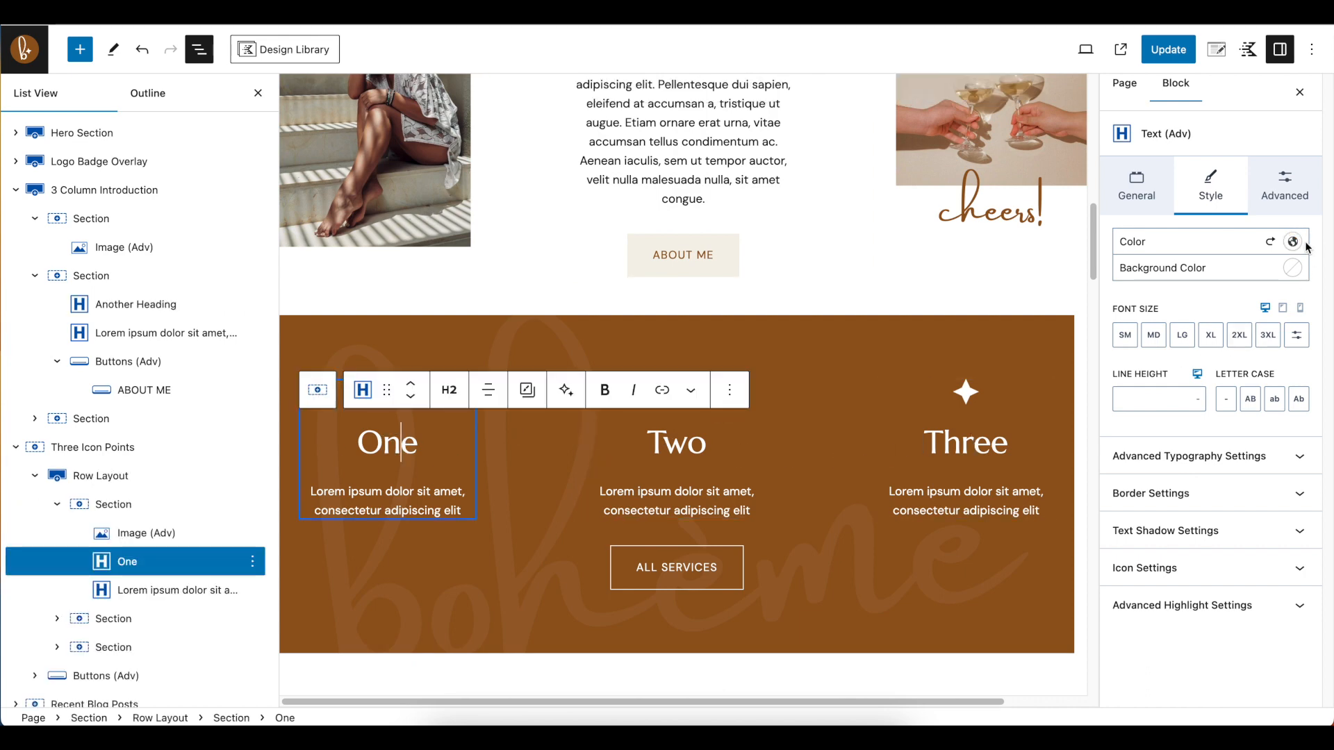
{"action": "scroll", "coordinate": [616, 401], "scroll_direction": "up", "scroll_amount": 4}
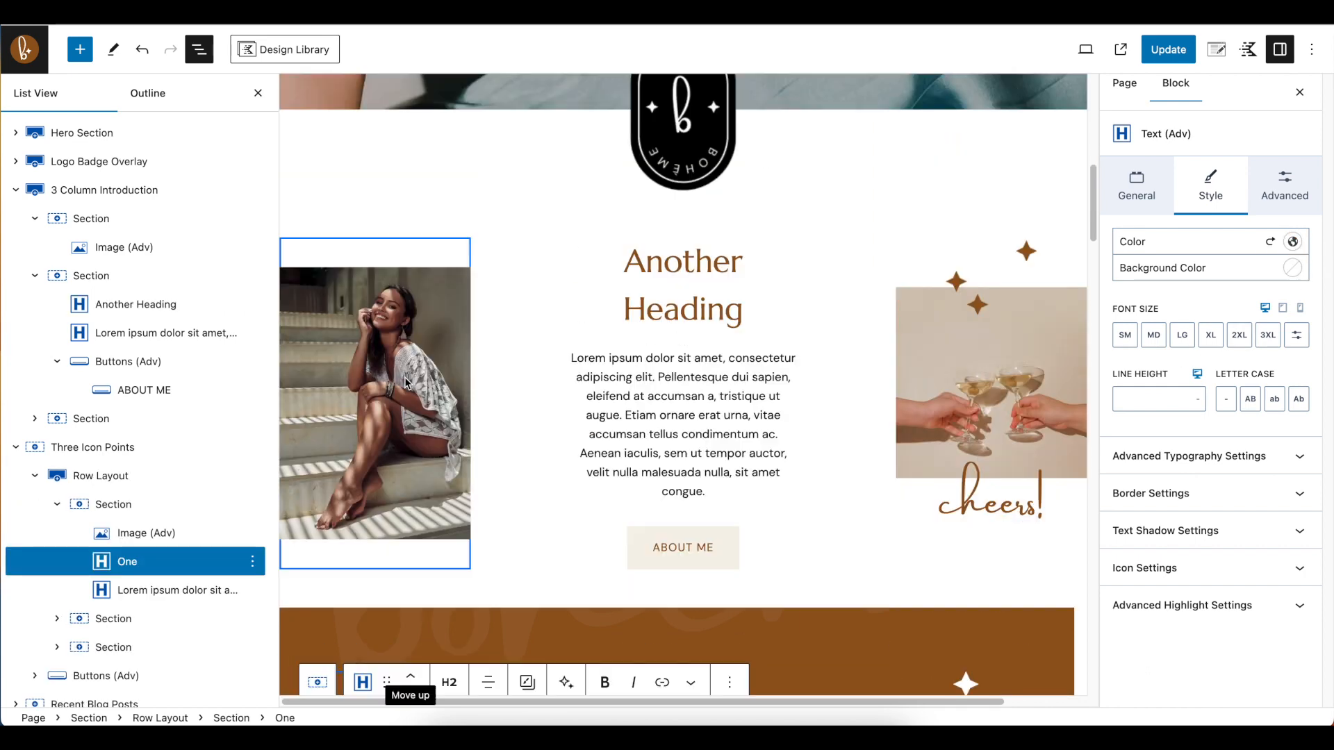
Undo the colour change on "Another Heading" and the colour and border changes on the ABOUT ME button
{"action": "left_click", "coordinate": [143, 49]}
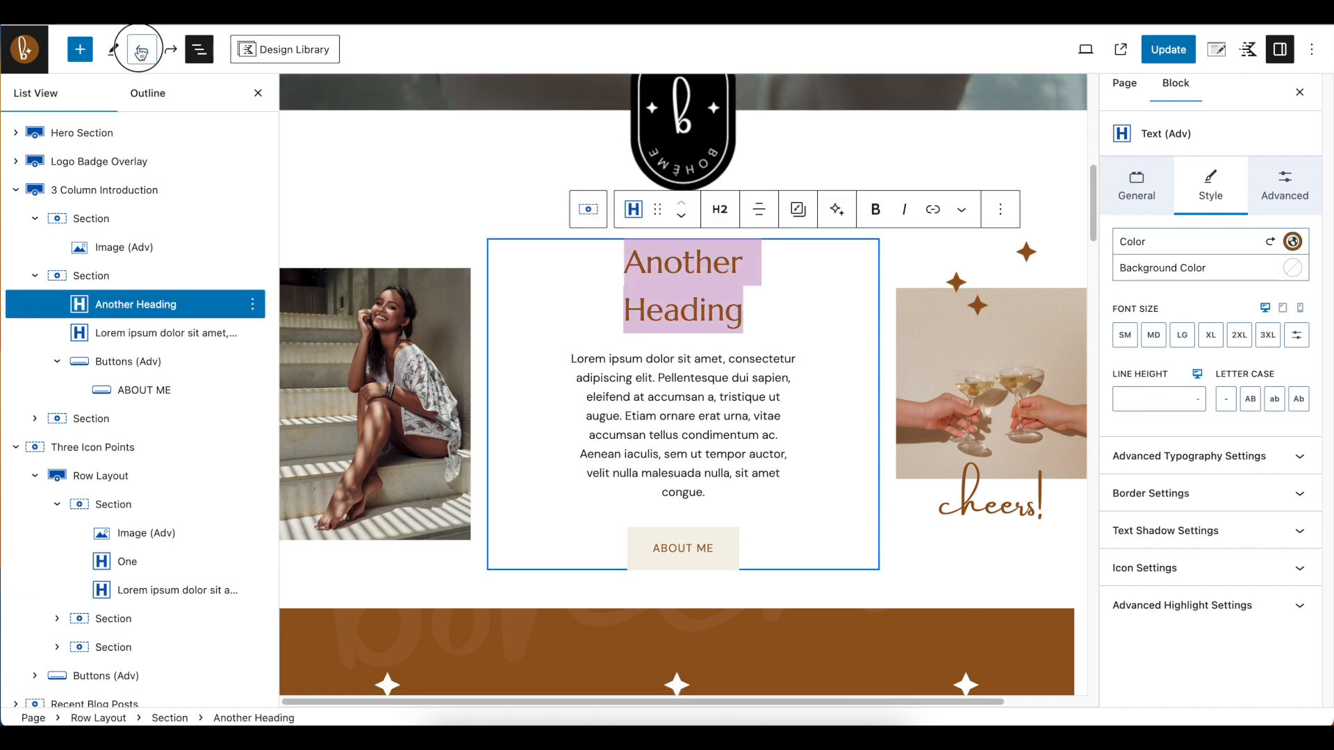
{"action": "left_click", "coordinate": [141, 52]}
{"action": "left_click", "coordinate": [141, 53]}
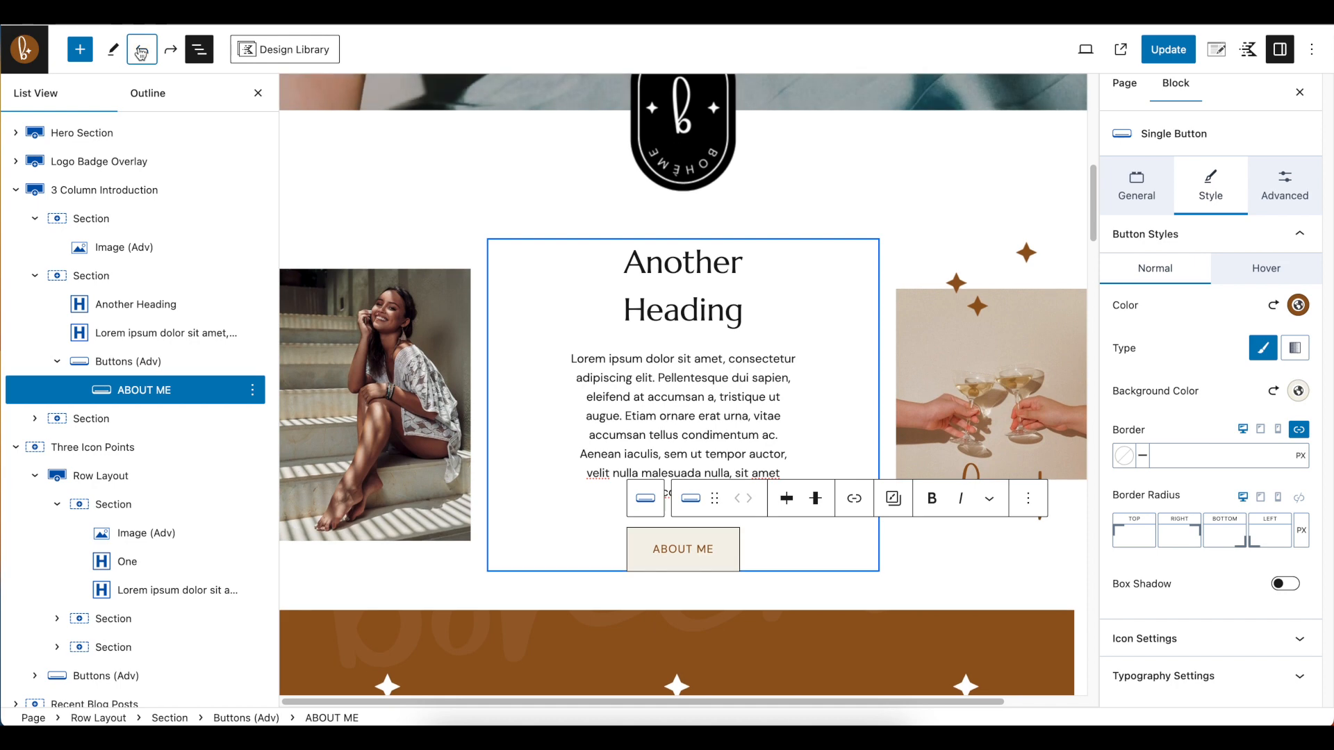
{"action": "left_click", "coordinate": [141, 53]}
{"action": "left_click", "coordinate": [141, 52]}
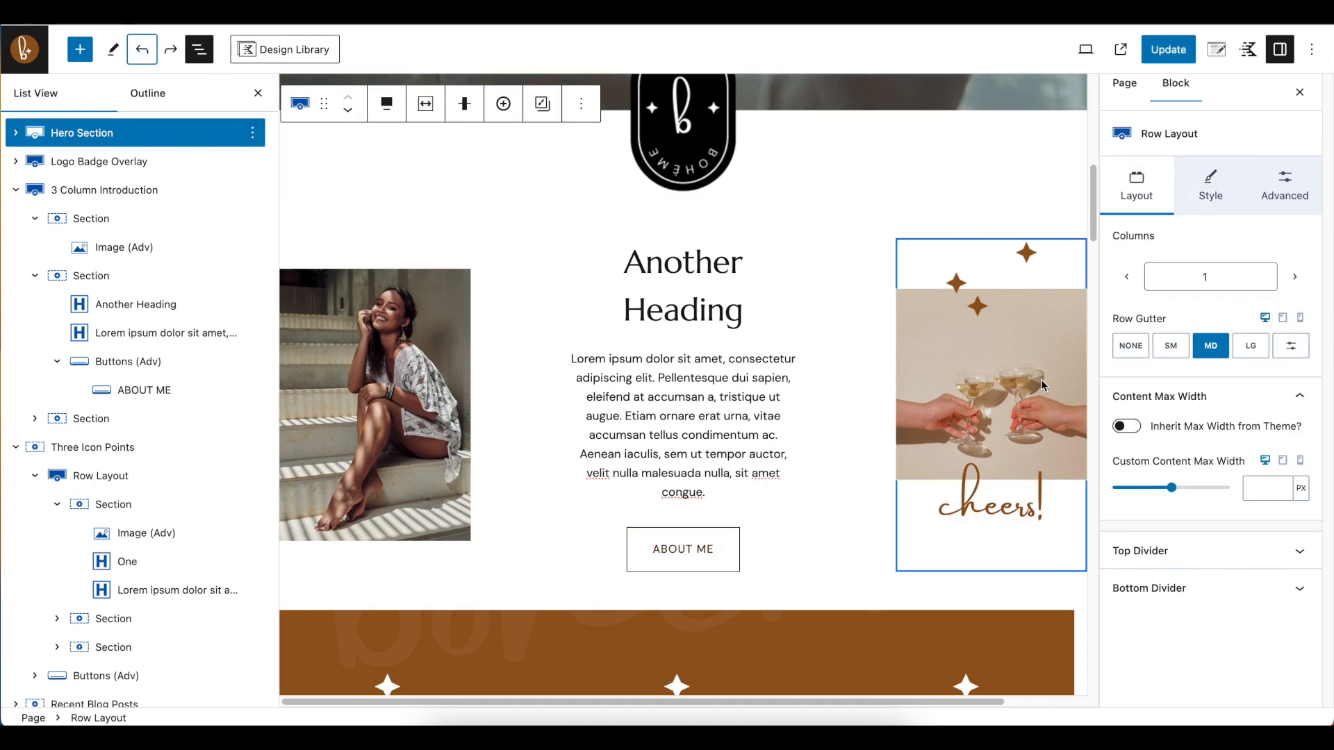
Inspect the champagne-glasses photo, the stars graphic and the "cheers!" graphic in the 3 Column Introduction's third section
{"action": "left_click", "coordinate": [1028, 340]}
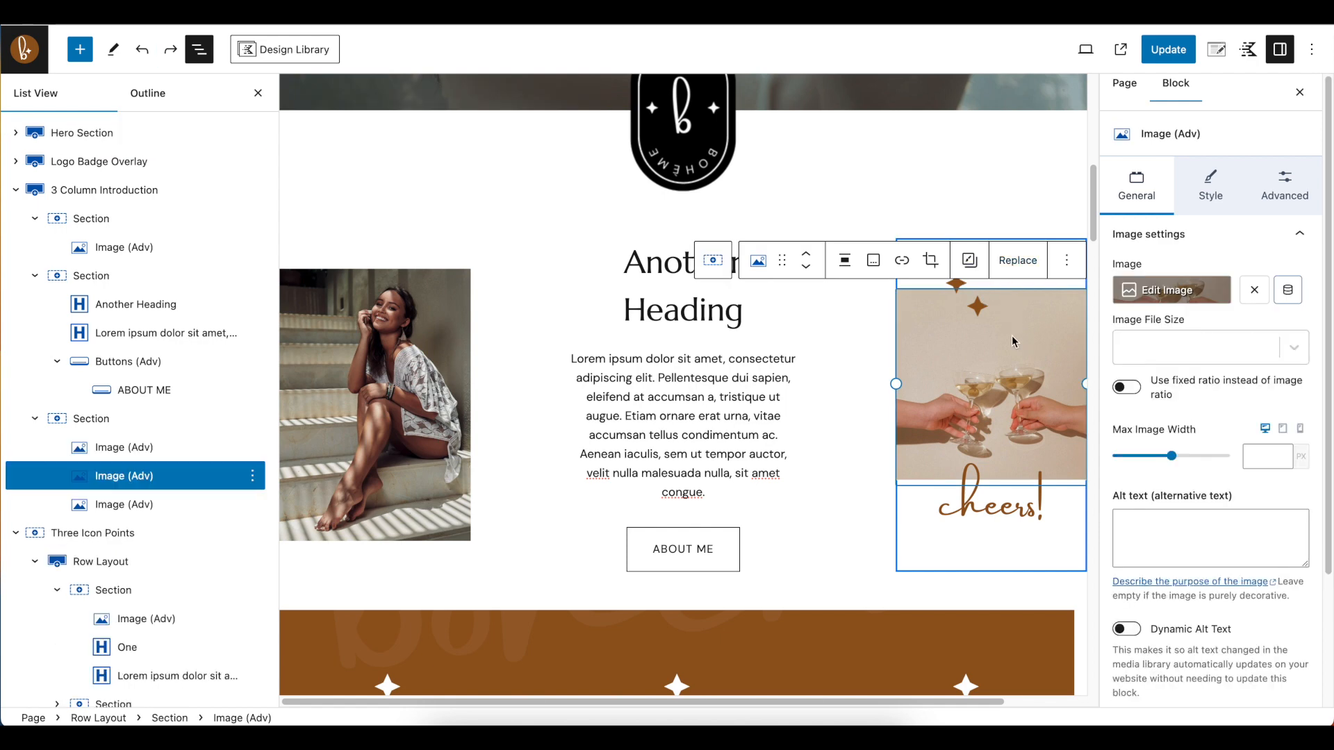
{"action": "left_click", "coordinate": [971, 304]}
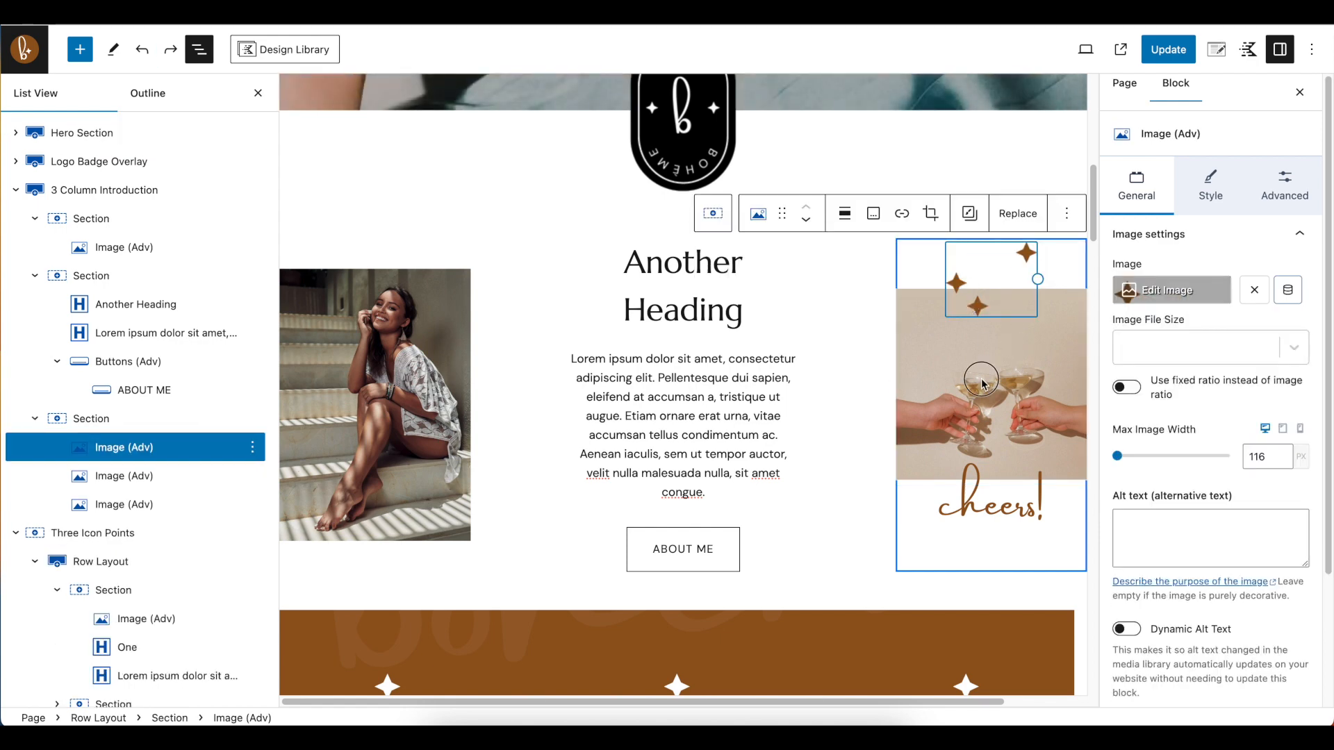
{"action": "left_click", "coordinate": [990, 492]}
{"action": "left_click", "coordinate": [996, 510]}
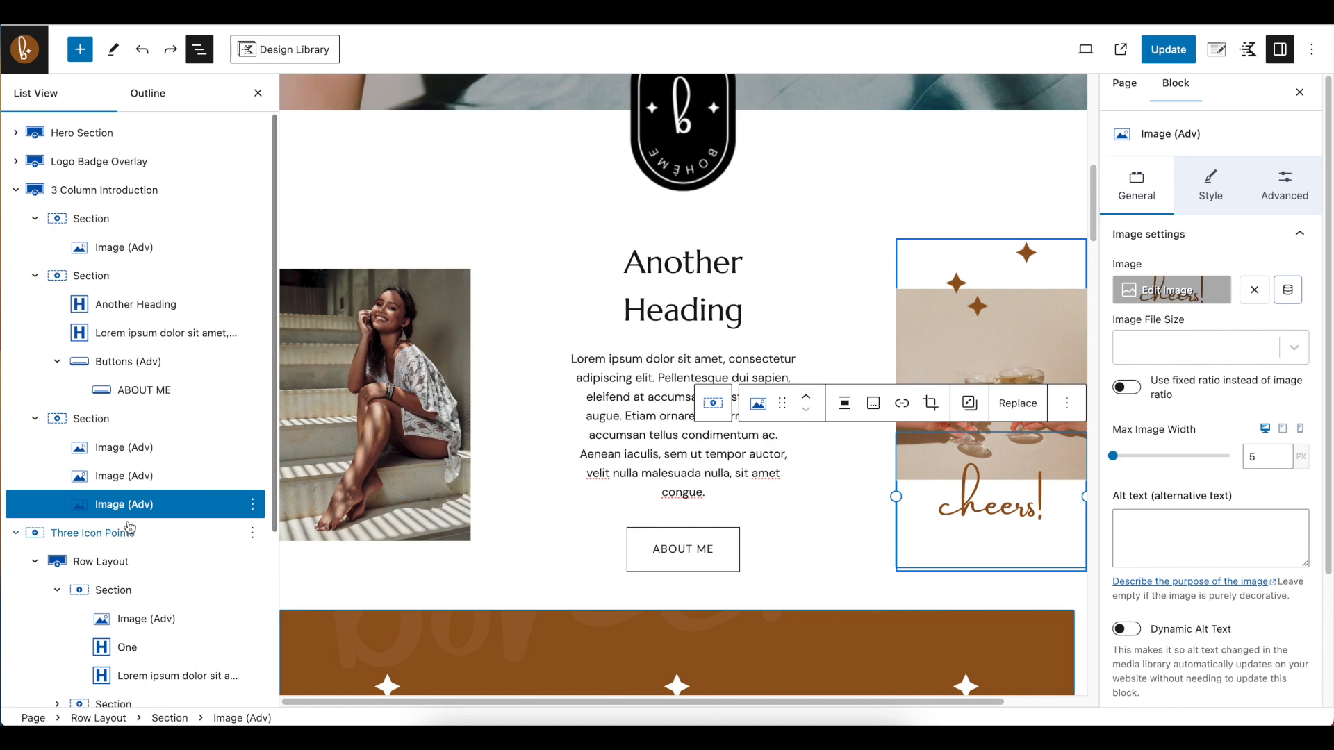
Browse the media library for a replacement for the "cheers!" graphic and close it without choosing one
{"action": "left_click", "coordinate": [1018, 403]}
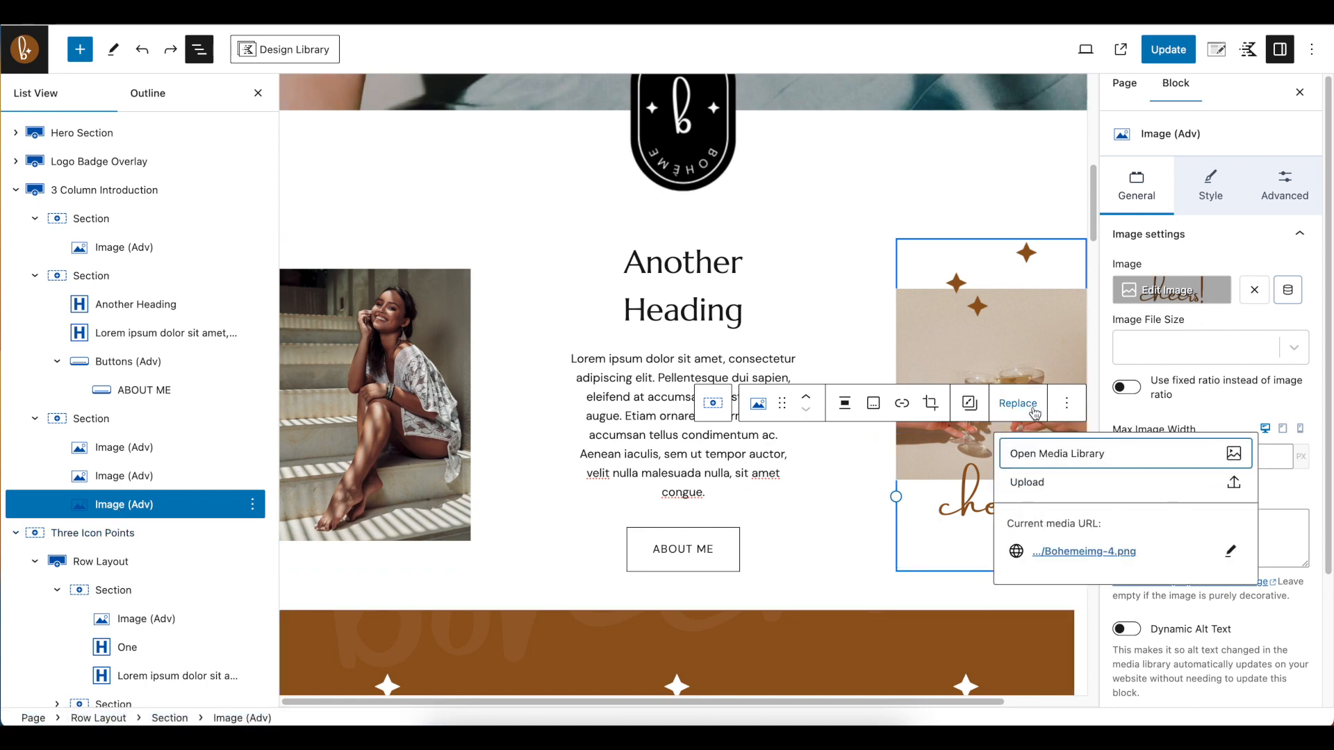
{"action": "left_click", "coordinate": [1066, 455]}
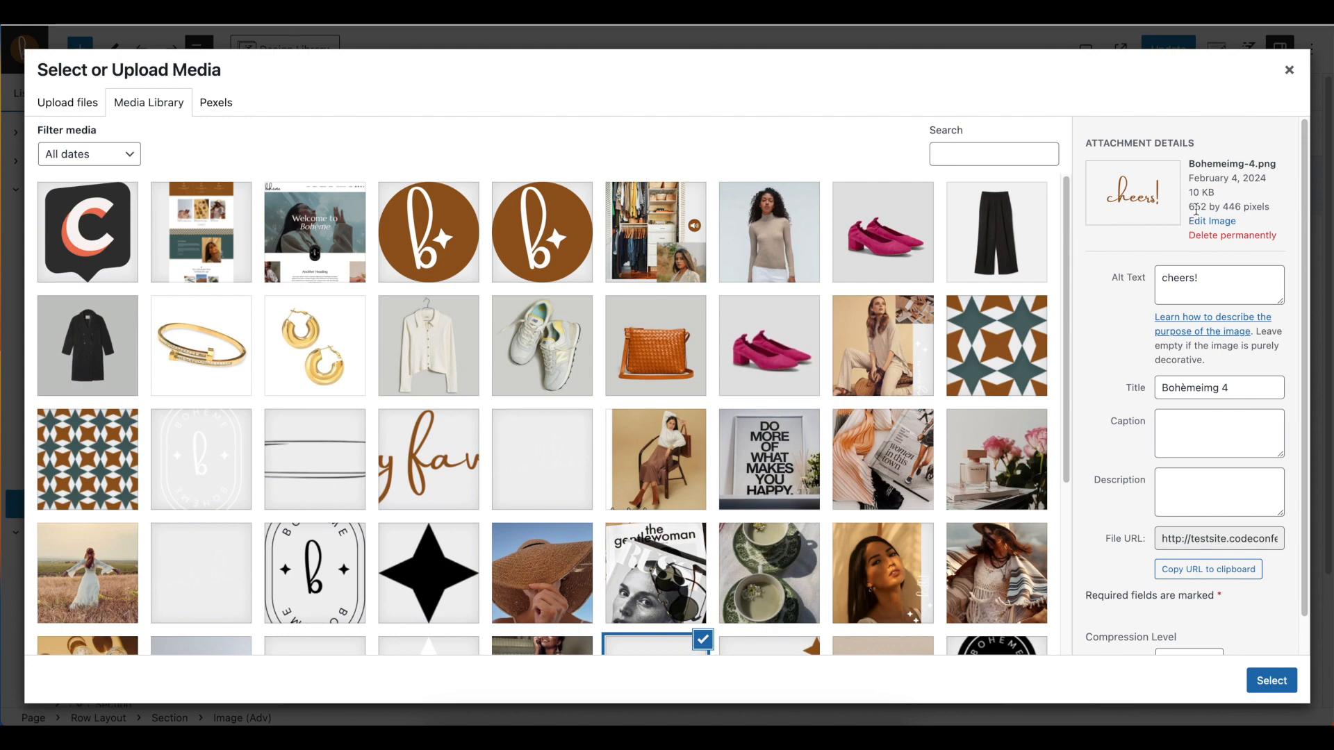
{"action": "scroll", "coordinate": [456, 490], "scroll_direction": "down", "scroll_amount": 3}
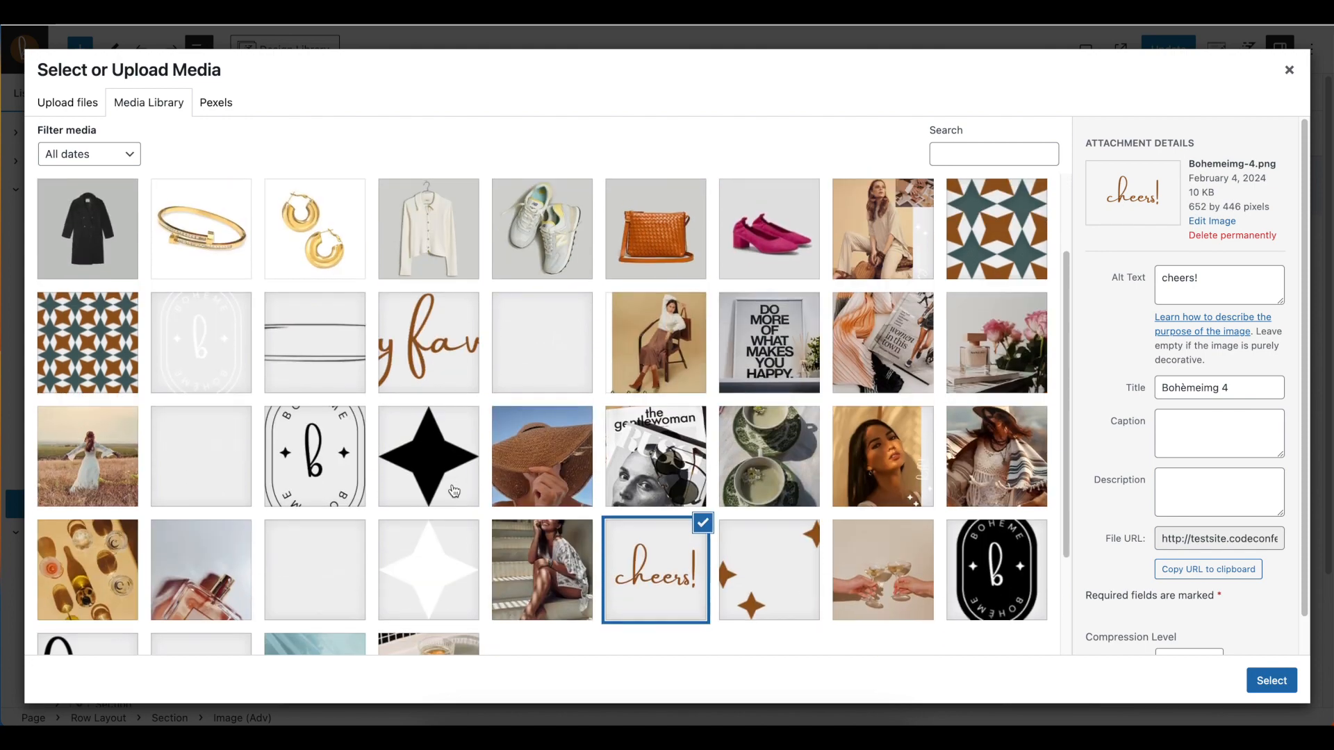
{"action": "scroll", "coordinate": [622, 402], "scroll_direction": "up", "scroll_amount": 3}
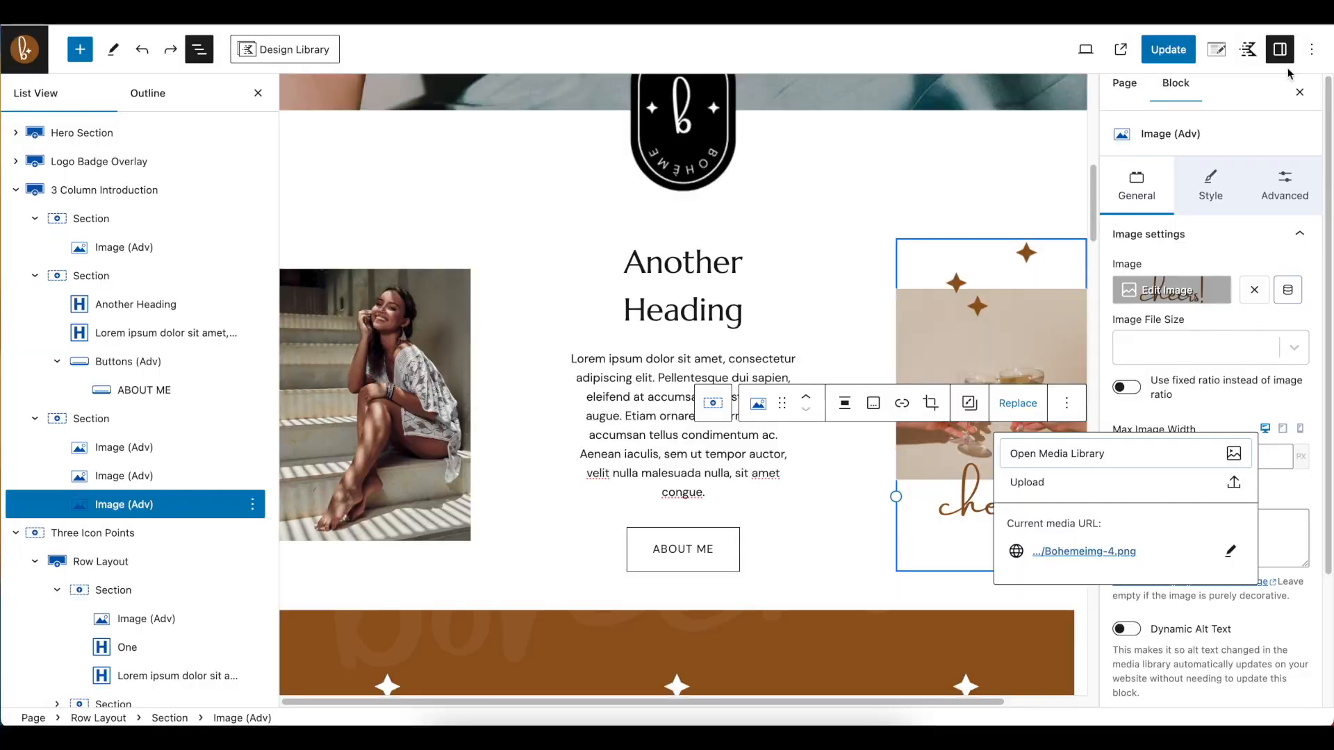
{"action": "left_click", "coordinate": [1289, 70]}
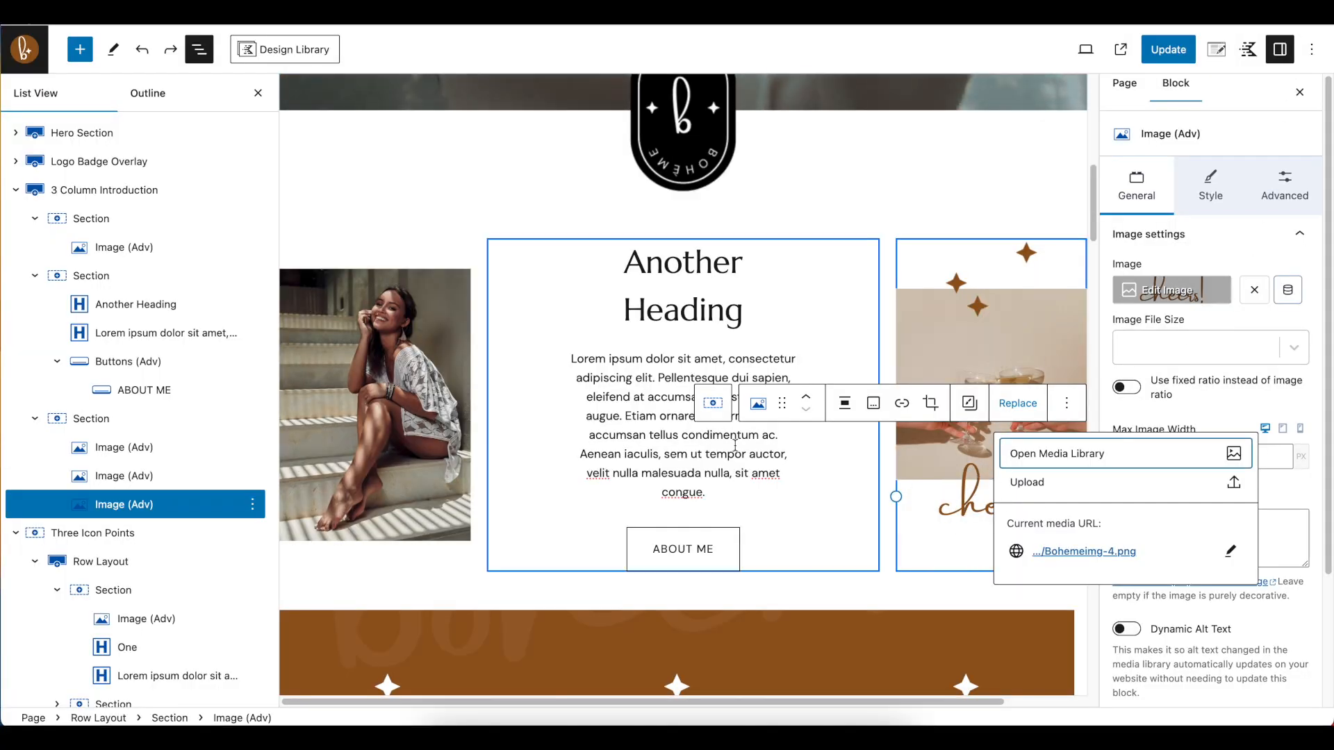
{"action": "scroll", "coordinate": [763, 525], "scroll_direction": "down", "scroll_amount": 5}
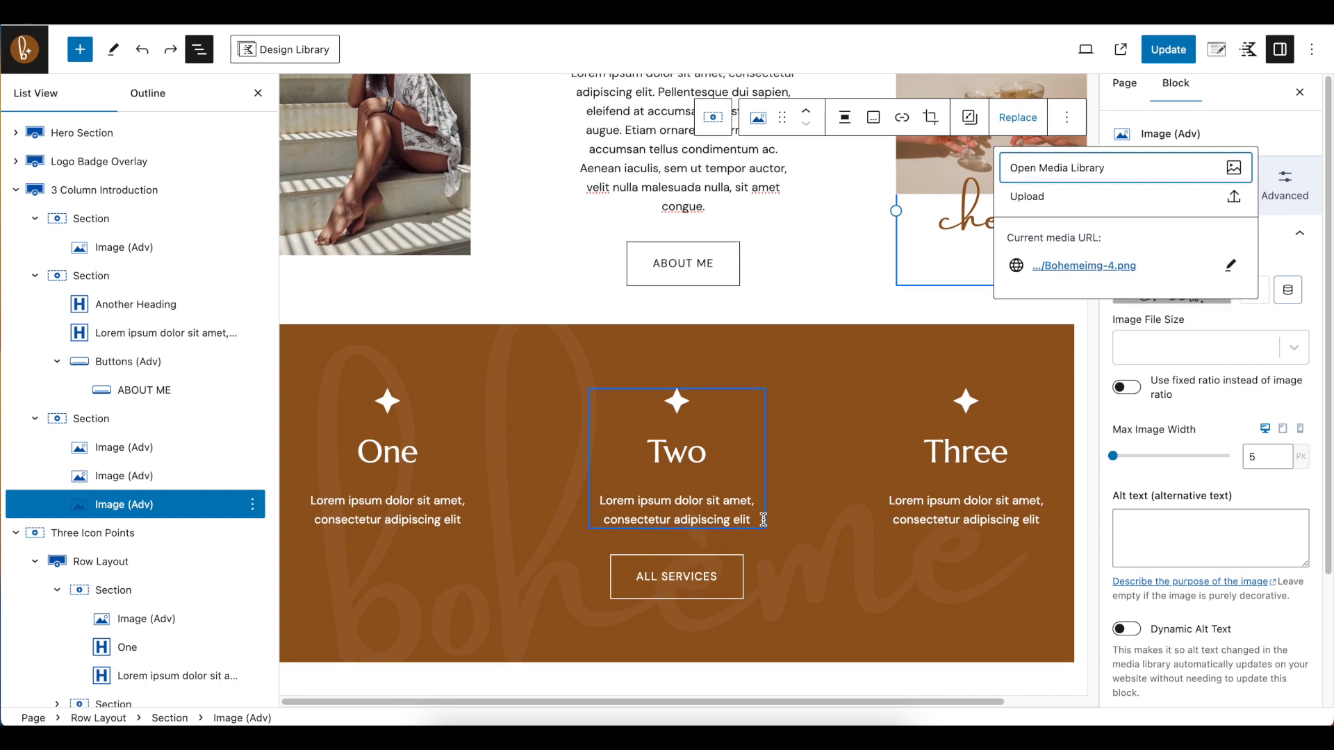
Collapse the 3 Column Introduction, select the Row Layout inside Three Icon Points, and examine how the section's background graphic moves on scrolling
{"action": "left_click", "coordinate": [15, 189]}
{"action": "left_click", "coordinate": [302, 318]}
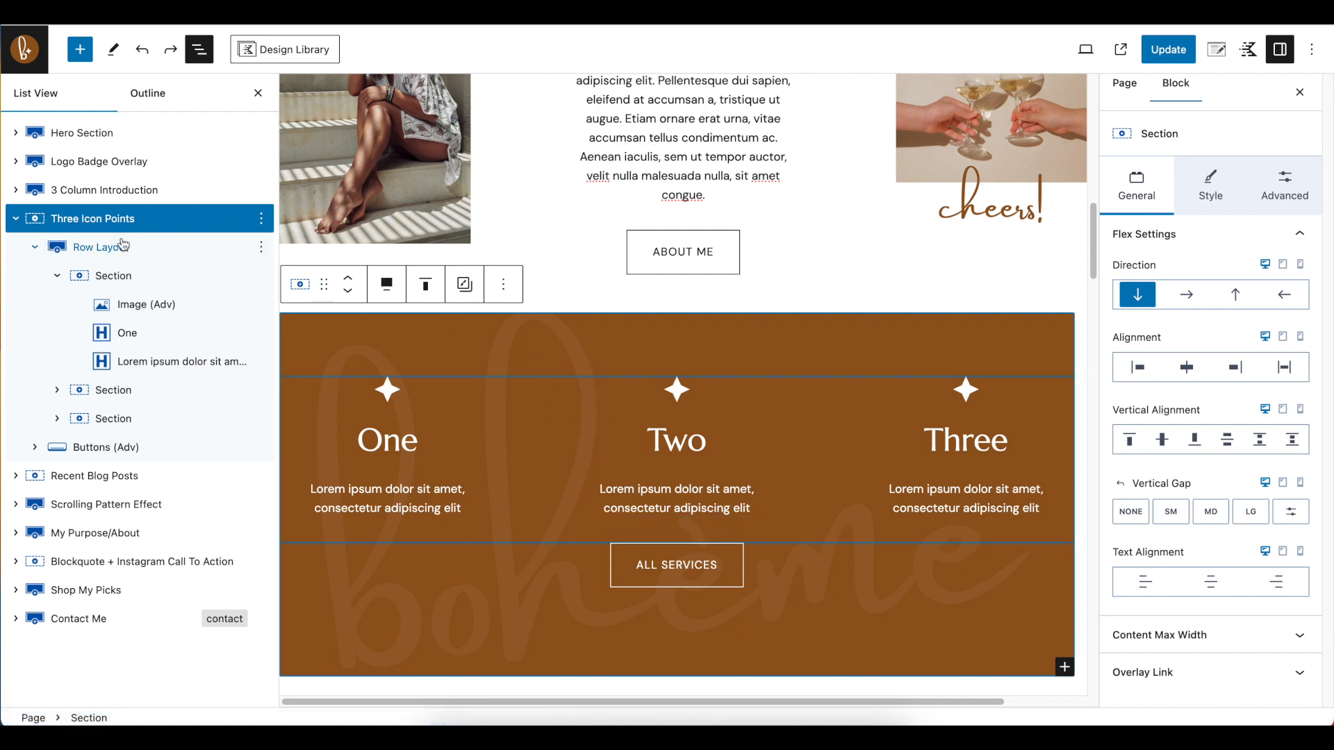
{"action": "left_click", "coordinate": [113, 254]}
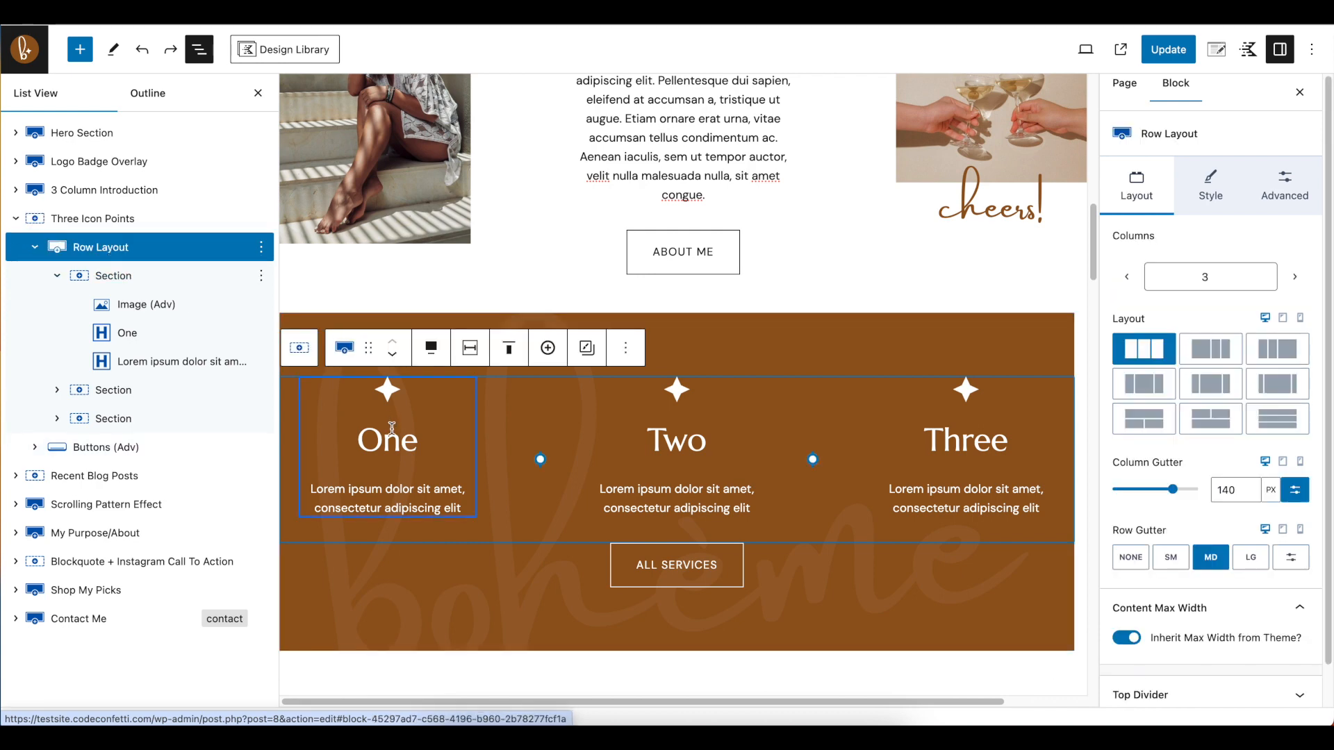
{"action": "scroll", "coordinate": [496, 608], "scroll_direction": "down", "scroll_amount": 1}
{"action": "scroll", "coordinate": [496, 611], "scroll_direction": "down", "scroll_amount": 2}
{"action": "scroll", "coordinate": [481, 452], "scroll_direction": "up", "scroll_amount": 3}
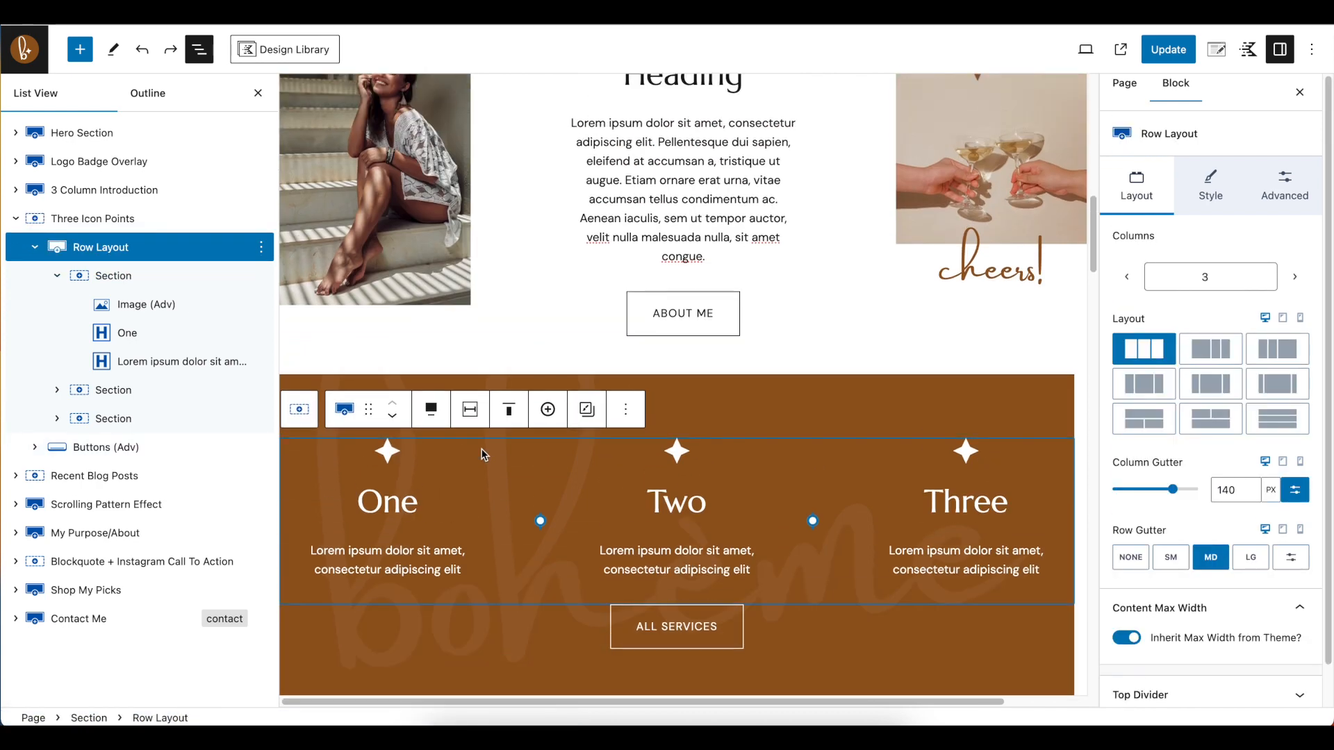
{"action": "scroll", "coordinate": [518, 492], "scroll_direction": "down", "scroll_amount": 1}
{"action": "scroll", "coordinate": [545, 517], "scroll_direction": "down", "scroll_amount": 3}
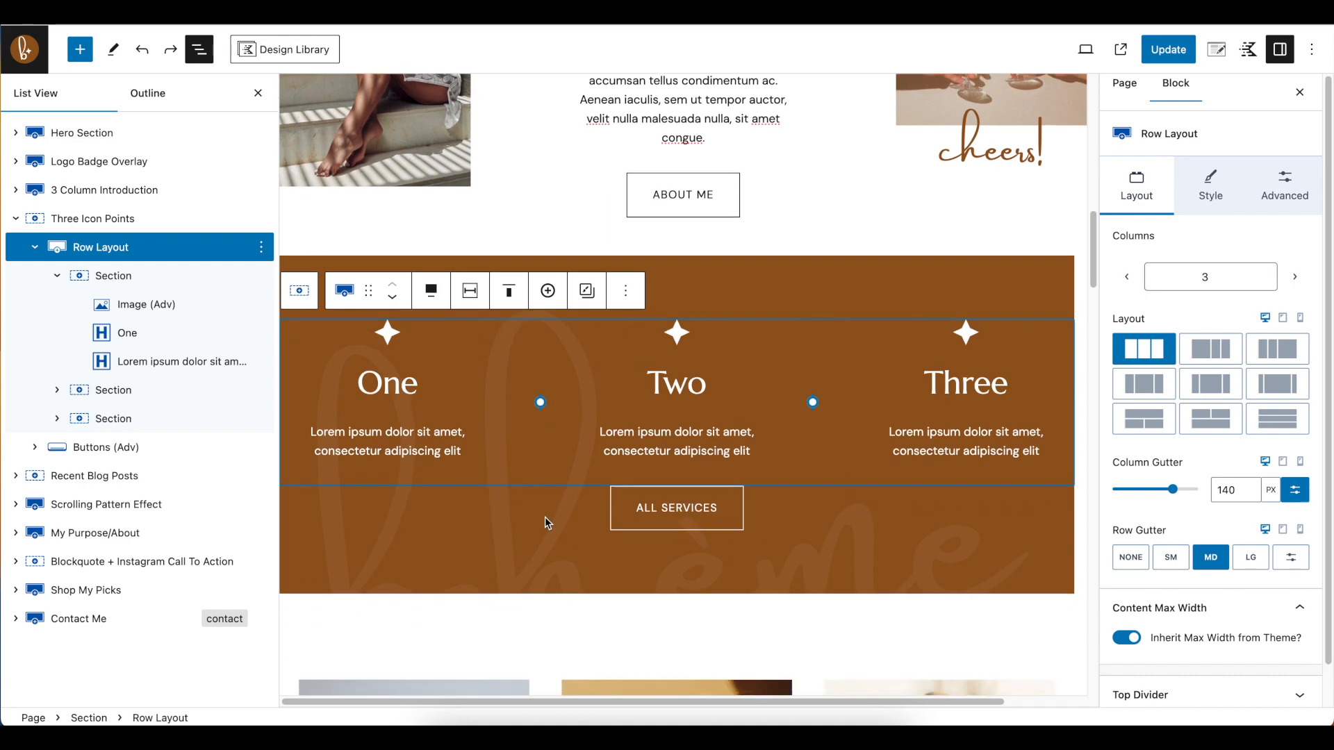
{"action": "scroll", "coordinate": [544, 517], "scroll_direction": "up", "scroll_amount": 3}
{"action": "scroll", "coordinate": [545, 515], "scroll_direction": "up", "scroll_amount": 3}
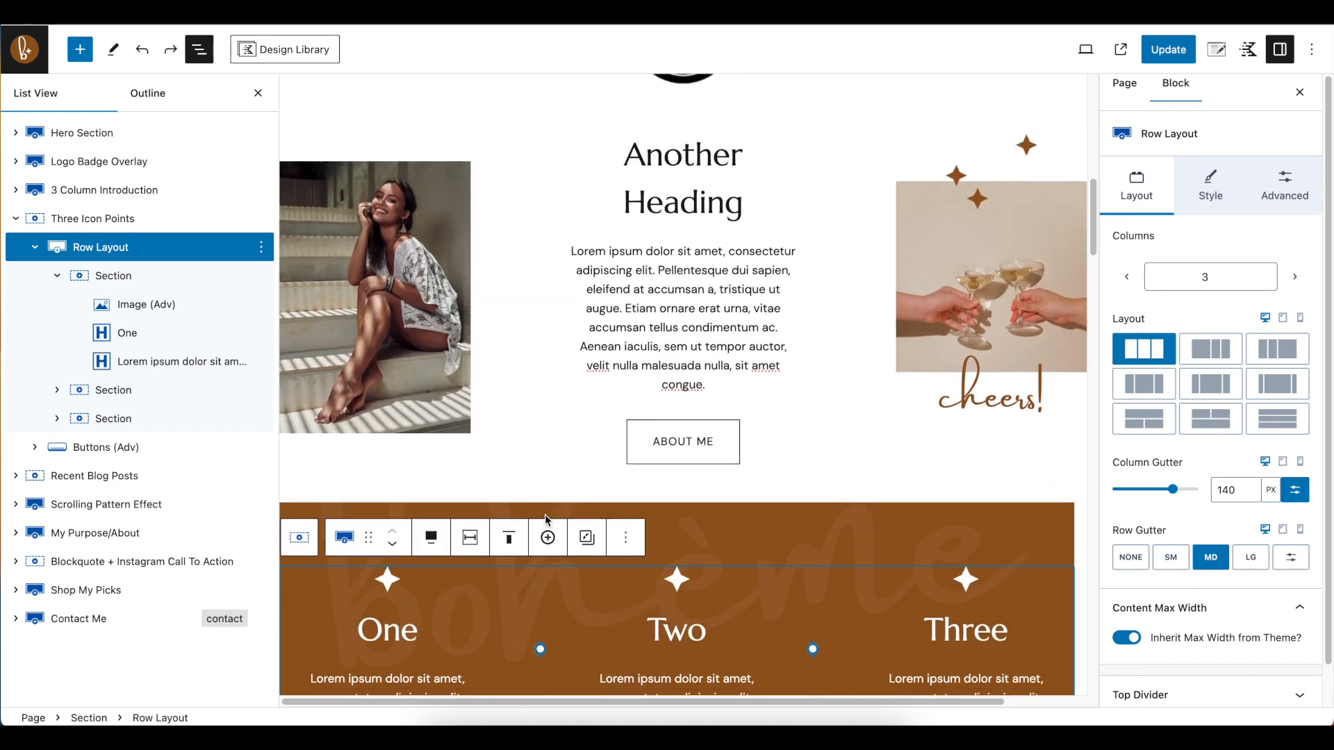
{"action": "scroll", "coordinate": [545, 514], "scroll_direction": "down", "scroll_amount": 5}
{"action": "scroll", "coordinate": [545, 512], "scroll_direction": "up", "scroll_amount": 2}
{"action": "scroll", "coordinate": [539, 477], "scroll_direction": "up", "scroll_amount": 1}
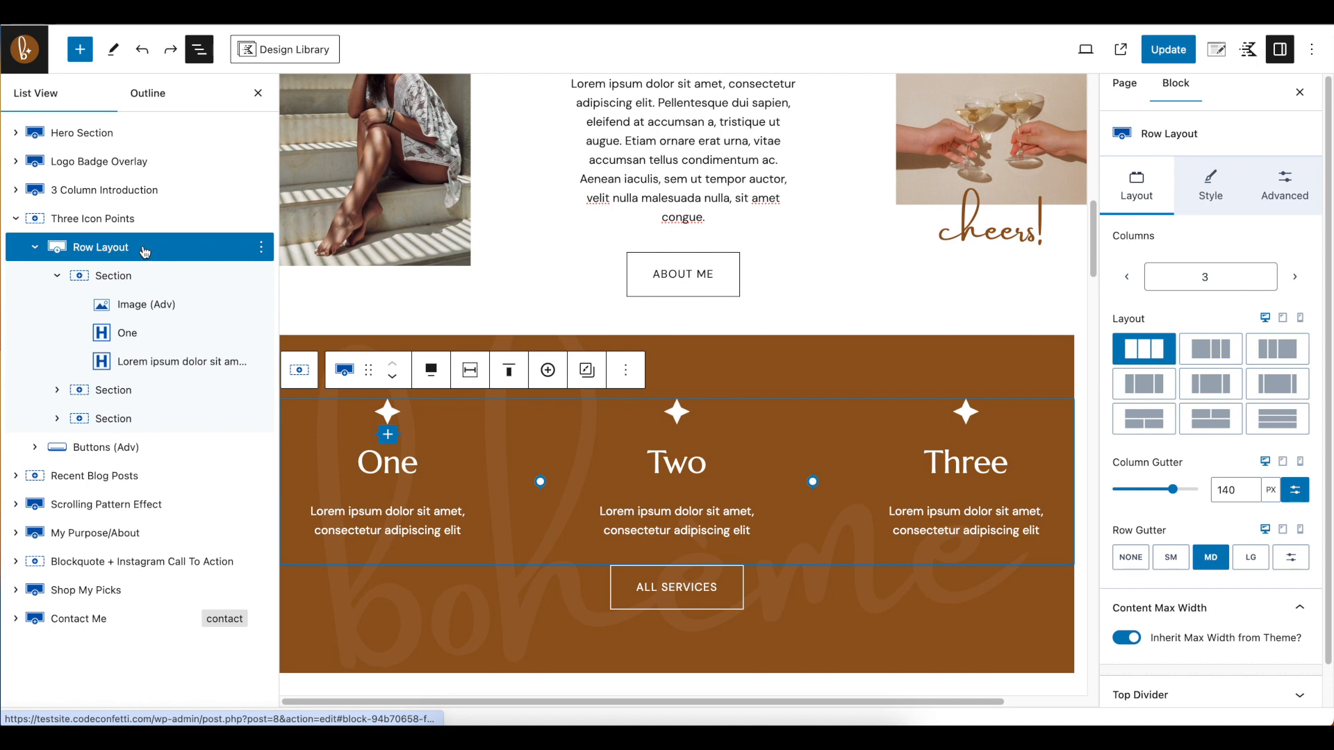
Check the background and background overlay settings of the Row Layout in Three Icon Points
{"action": "left_click", "coordinate": [1222, 189]}
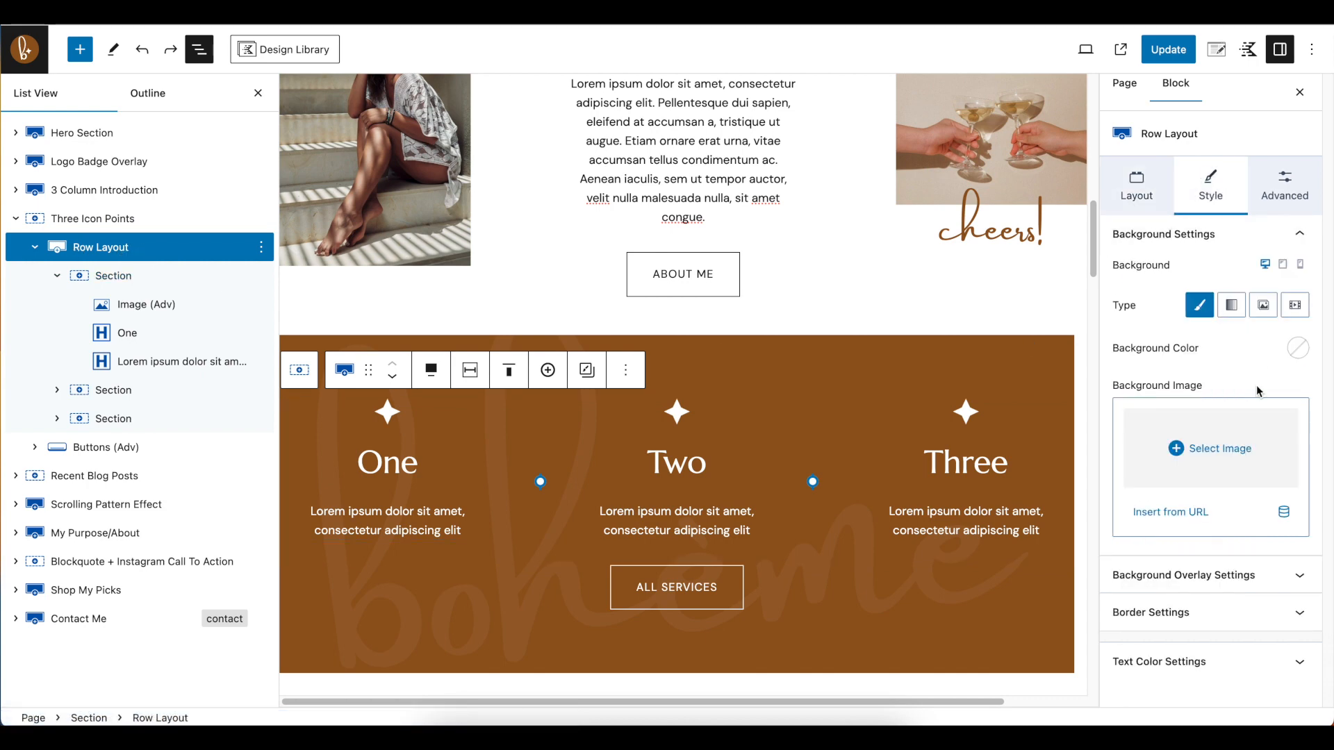
{"action": "left_click", "coordinate": [1245, 576]}
{"action": "scroll", "coordinate": [1264, 582], "scroll_direction": "down", "scroll_amount": 2}
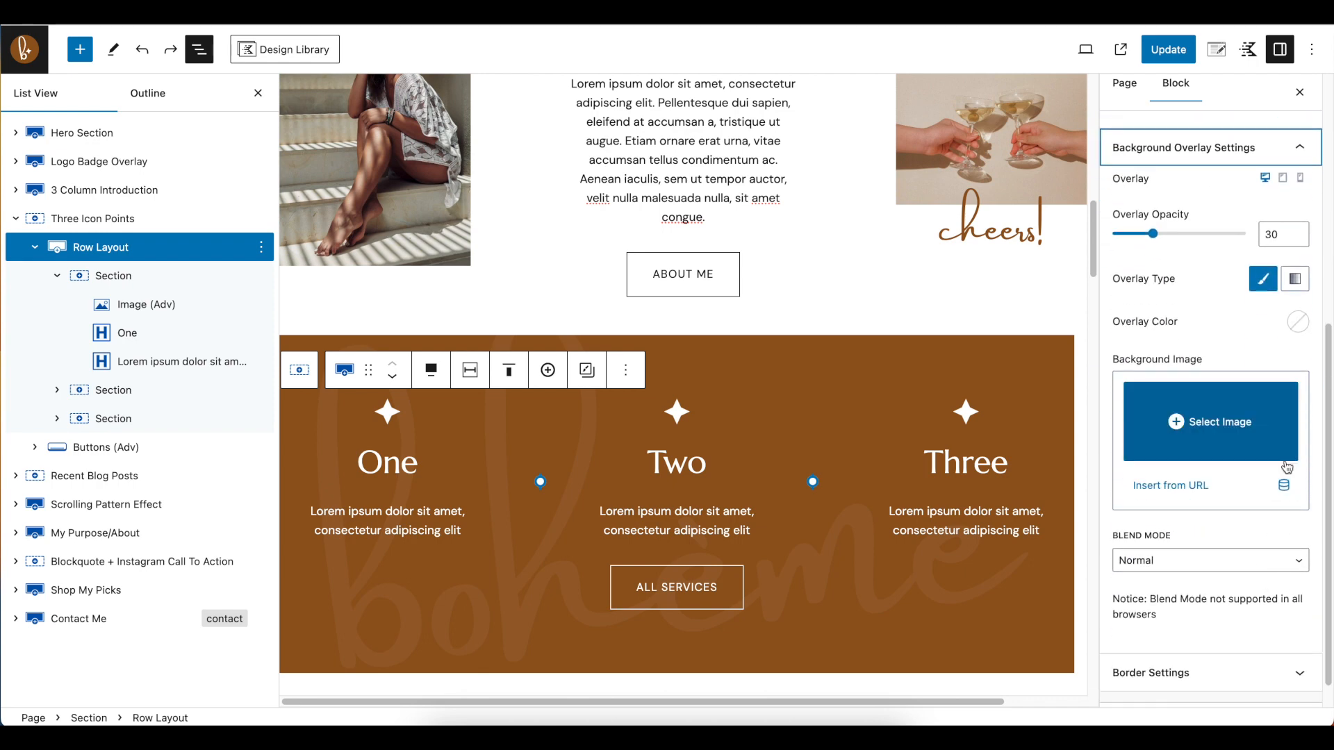
Try peach EAB99A as the background colour of the Three Icon Points section and switch it back to brown
{"action": "left_click", "coordinate": [101, 220]}
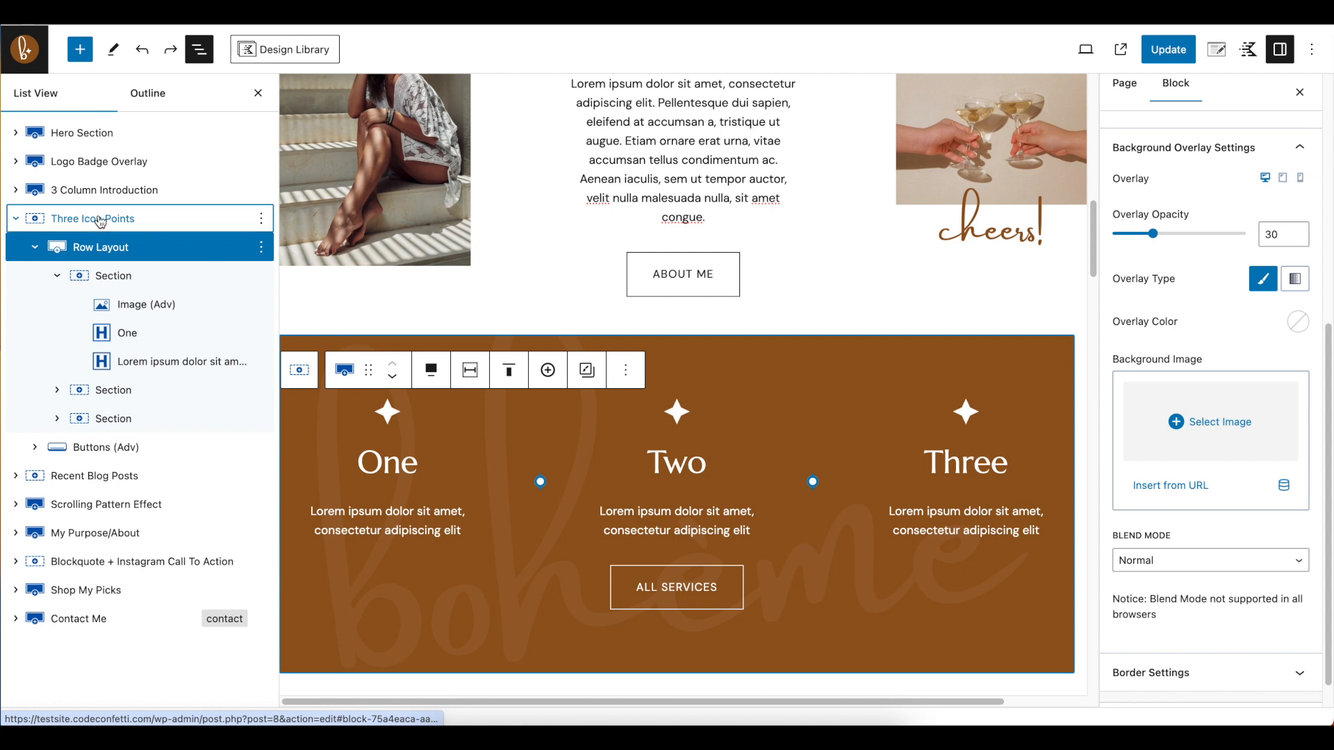
{"action": "left_click", "coordinate": [14, 221]}
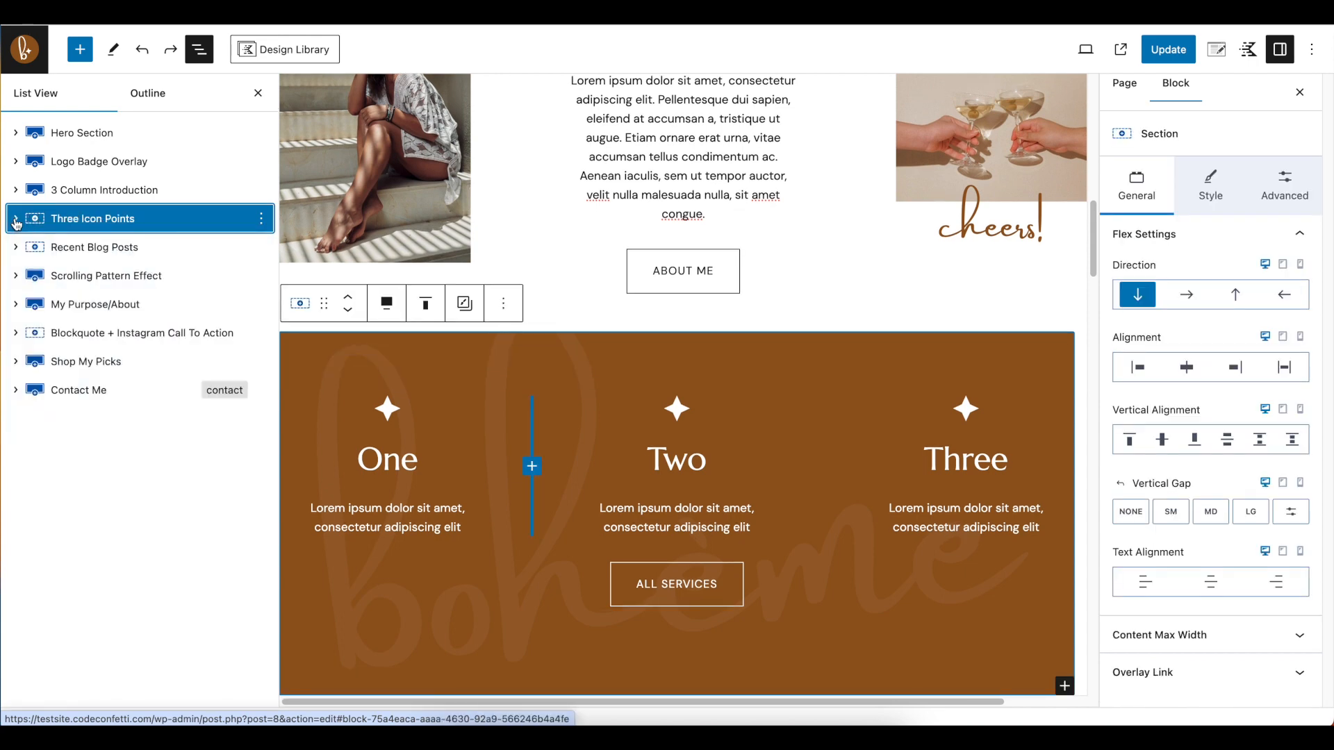
{"action": "left_click", "coordinate": [15, 221]}
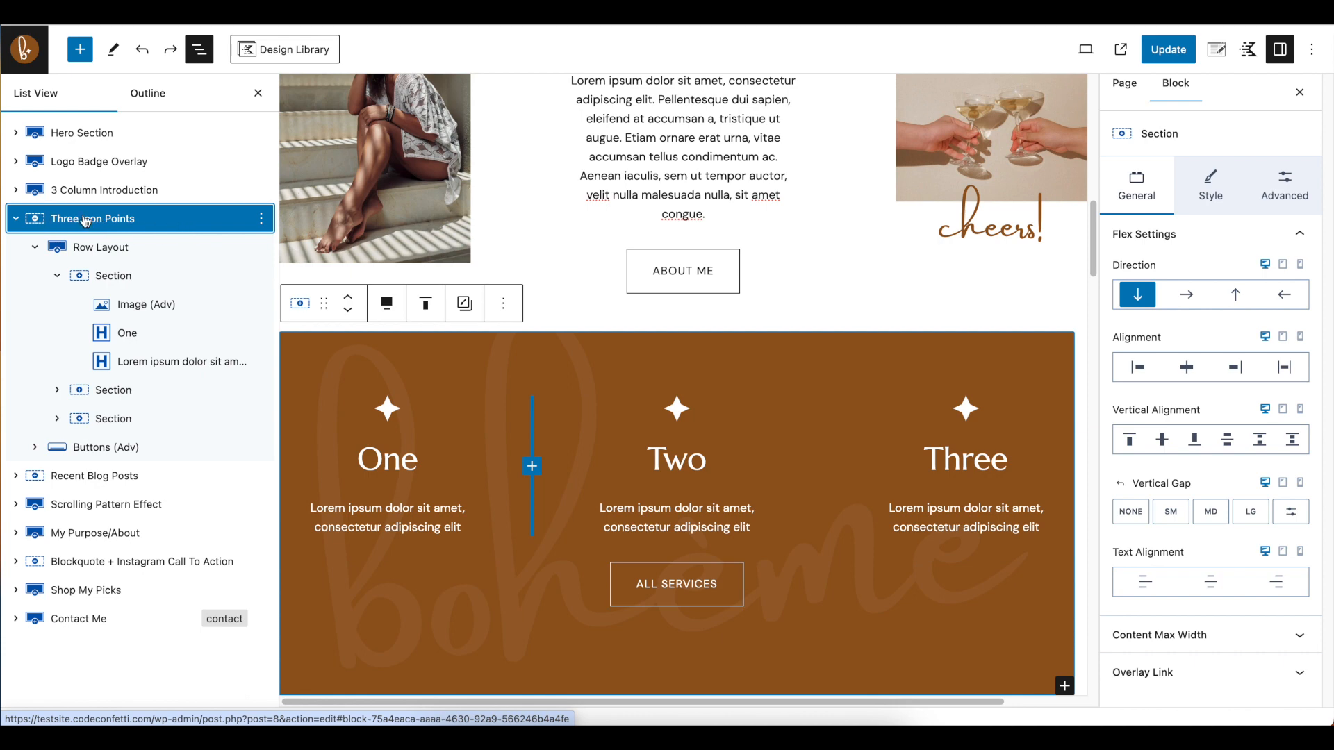
{"action": "left_click", "coordinate": [1212, 185]}
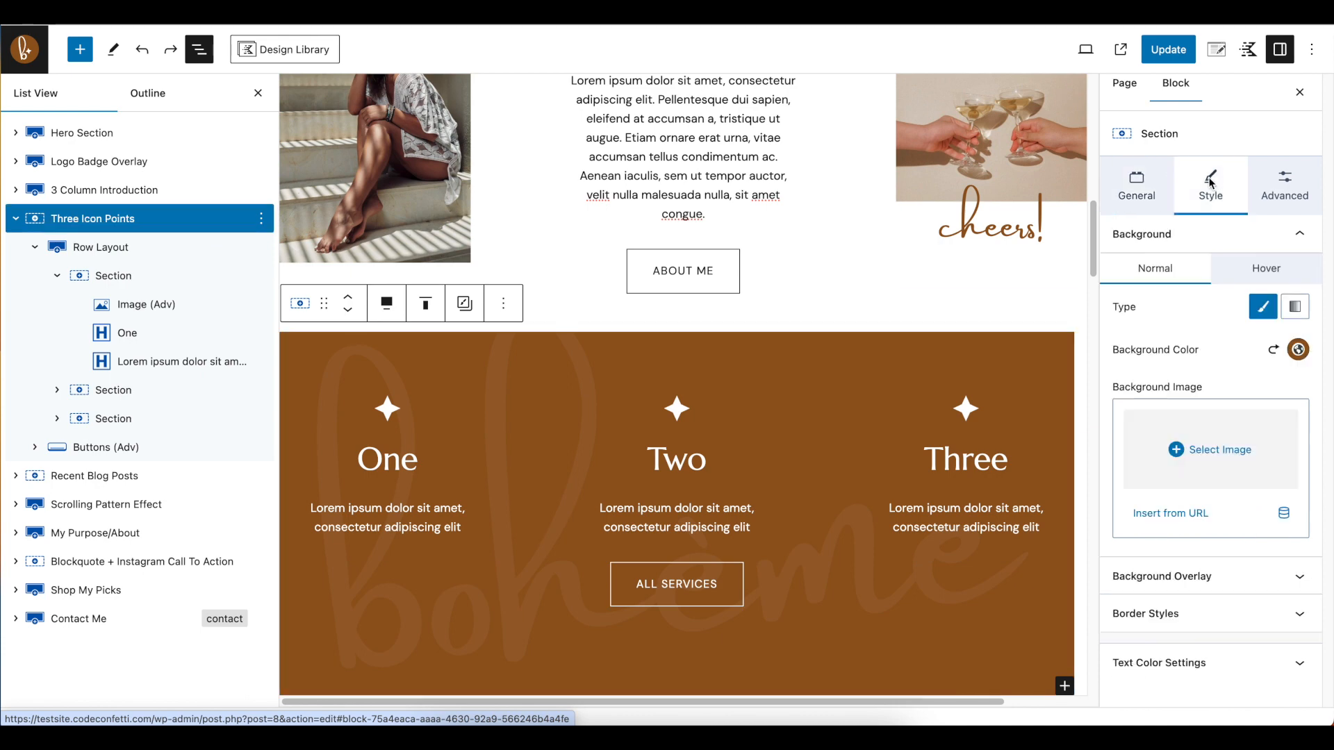
{"action": "left_click", "coordinate": [1298, 349]}
{"action": "left_click", "coordinate": [1152, 316]}
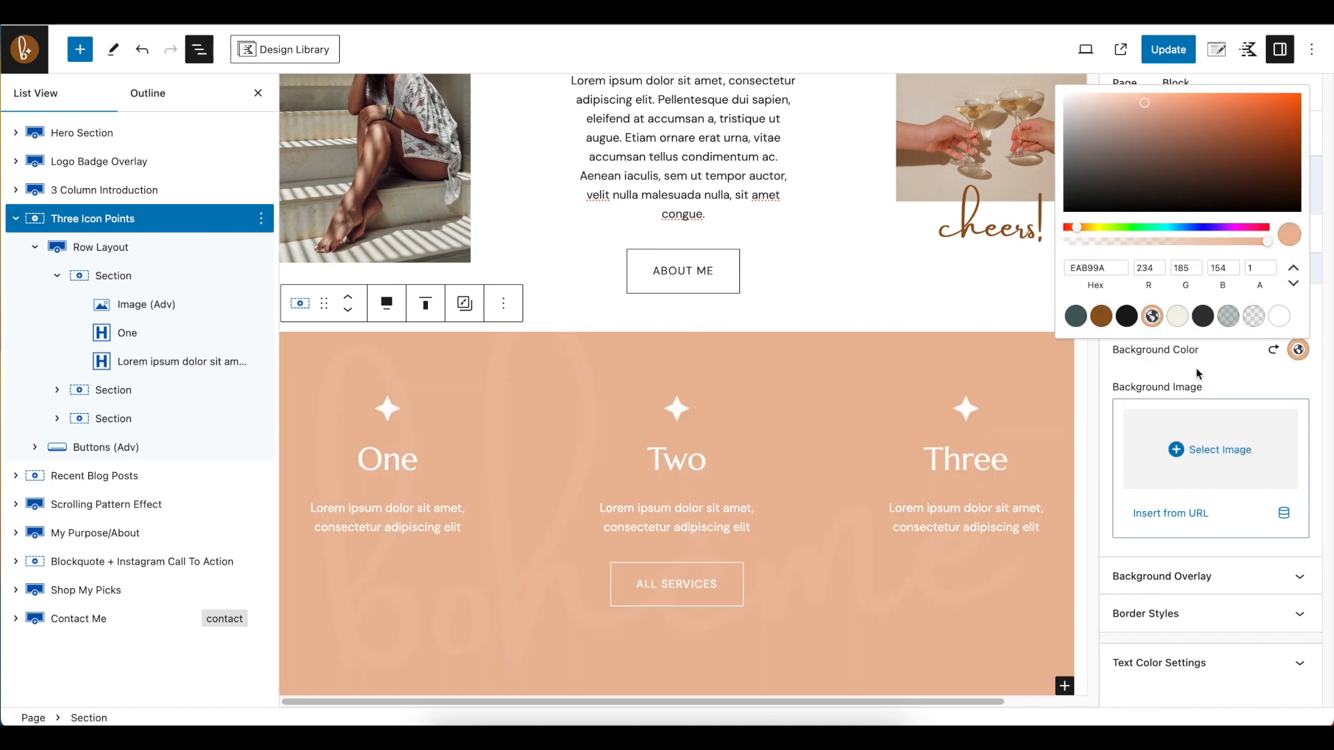
{"action": "left_click", "coordinate": [1102, 316]}
{"action": "left_click", "coordinate": [1249, 411]}
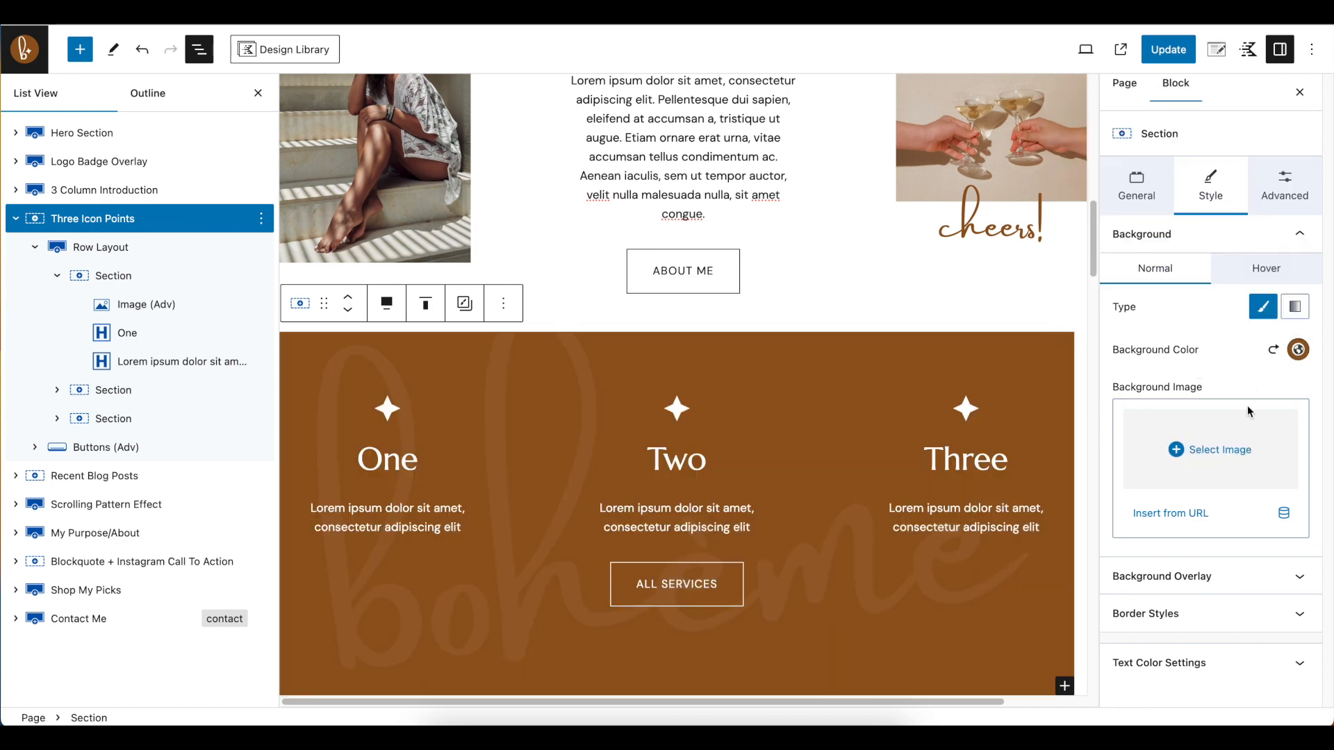
Inspect the Three Icon Points background overlay image in the media library and close the library without replacing it
{"action": "left_click", "coordinate": [1215, 582]}
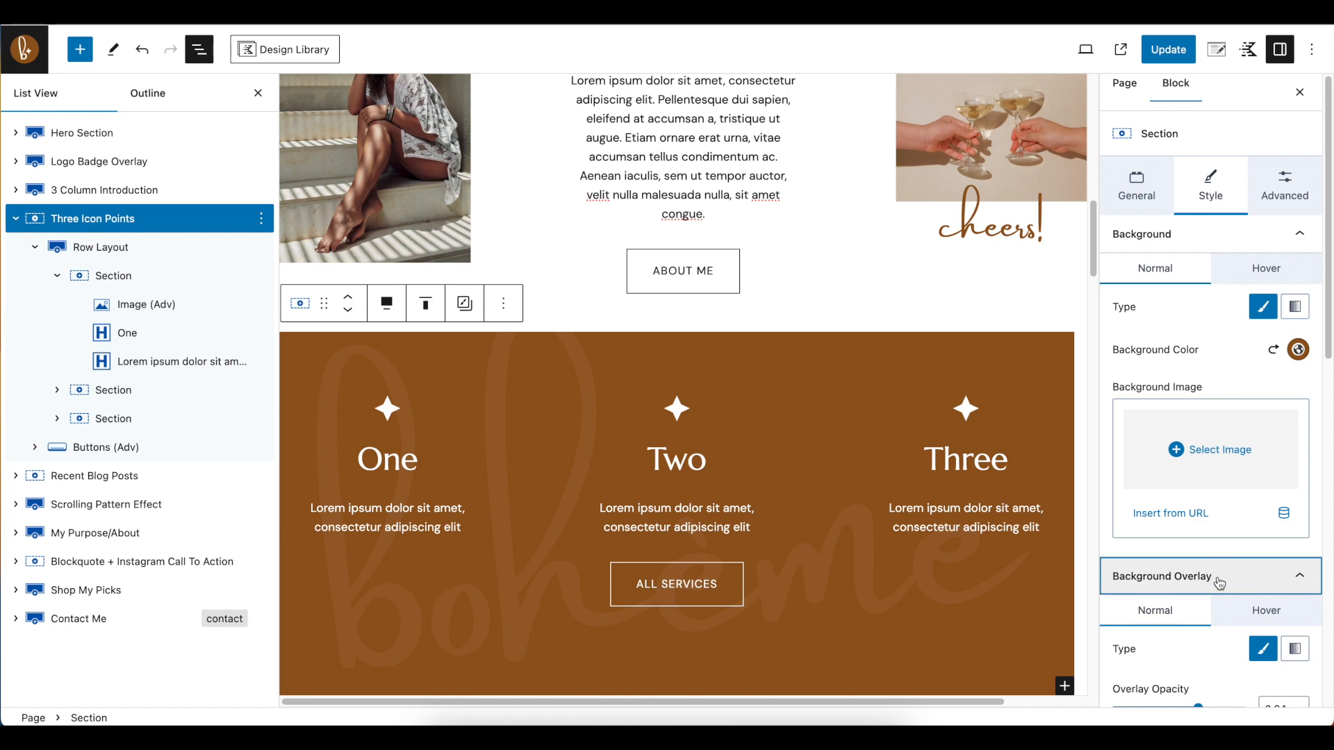
{"action": "scroll", "coordinate": [1198, 478], "scroll_direction": "down", "scroll_amount": 2}
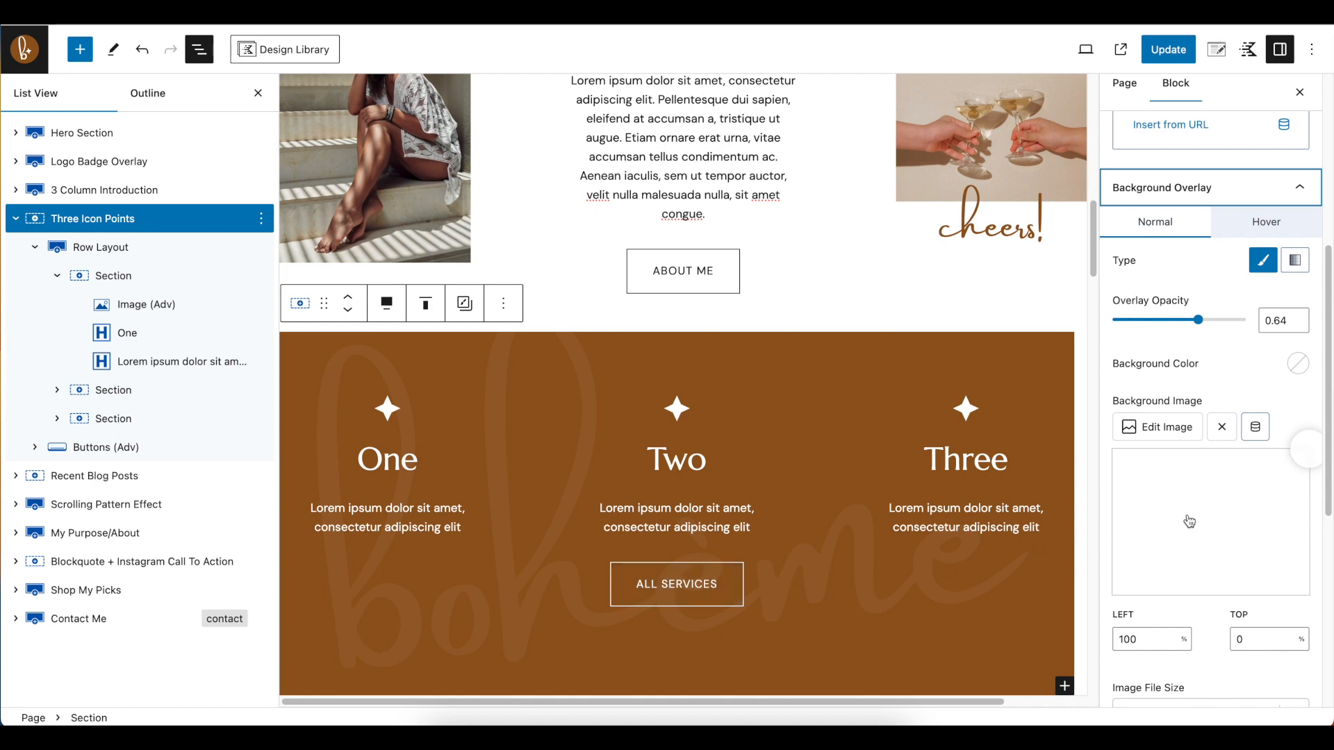
{"action": "left_click", "coordinate": [1174, 427]}
{"action": "scroll", "coordinate": [524, 449], "scroll_direction": "down", "scroll_amount": 3}
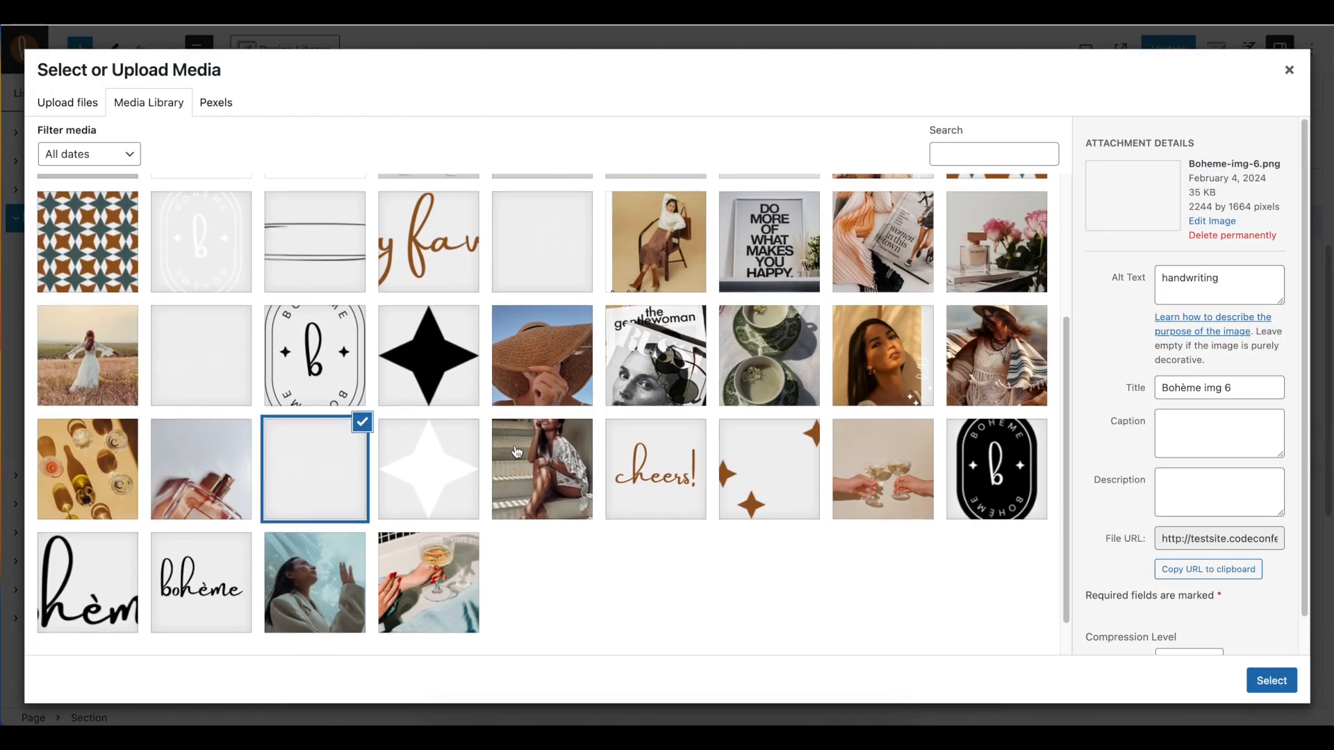
{"action": "scroll", "coordinate": [517, 453], "scroll_direction": "up", "scroll_amount": 5}
{"action": "left_click", "coordinate": [1292, 72]}
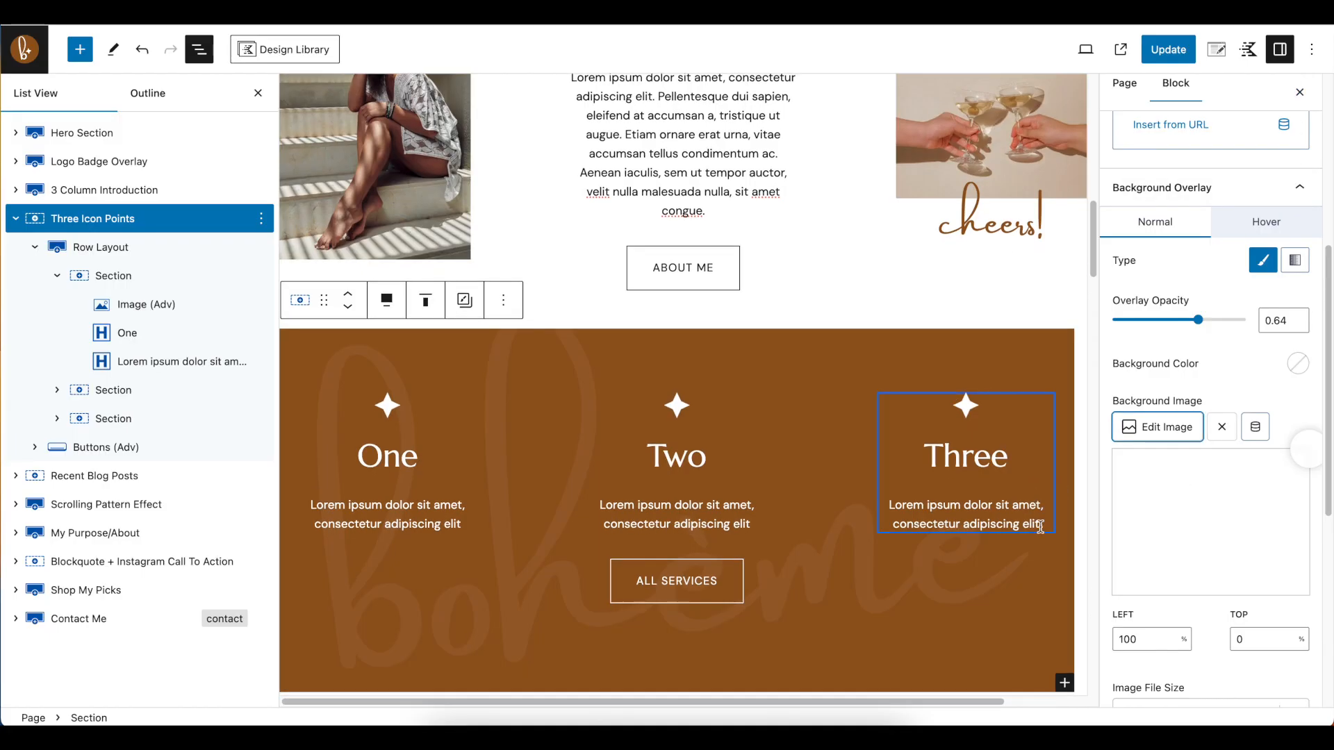
Try the Scroll attachment for the Three Icon Points overlay image, compare it on the page, and set it back to Fixed
{"action": "scroll", "coordinate": [1199, 367], "scroll_direction": "down", "scroll_amount": 5}
{"action": "scroll", "coordinate": [1209, 474], "scroll_direction": "down", "scroll_amount": 2}
{"action": "scroll", "coordinate": [577, 439], "scroll_direction": "down", "scroll_amount": 2}
{"action": "scroll", "coordinate": [576, 439], "scroll_direction": "up", "scroll_amount": 4}
{"action": "scroll", "coordinate": [577, 440], "scroll_direction": "up", "scroll_amount": 1}
{"action": "scroll", "coordinate": [577, 439], "scroll_direction": "down", "scroll_amount": 2}
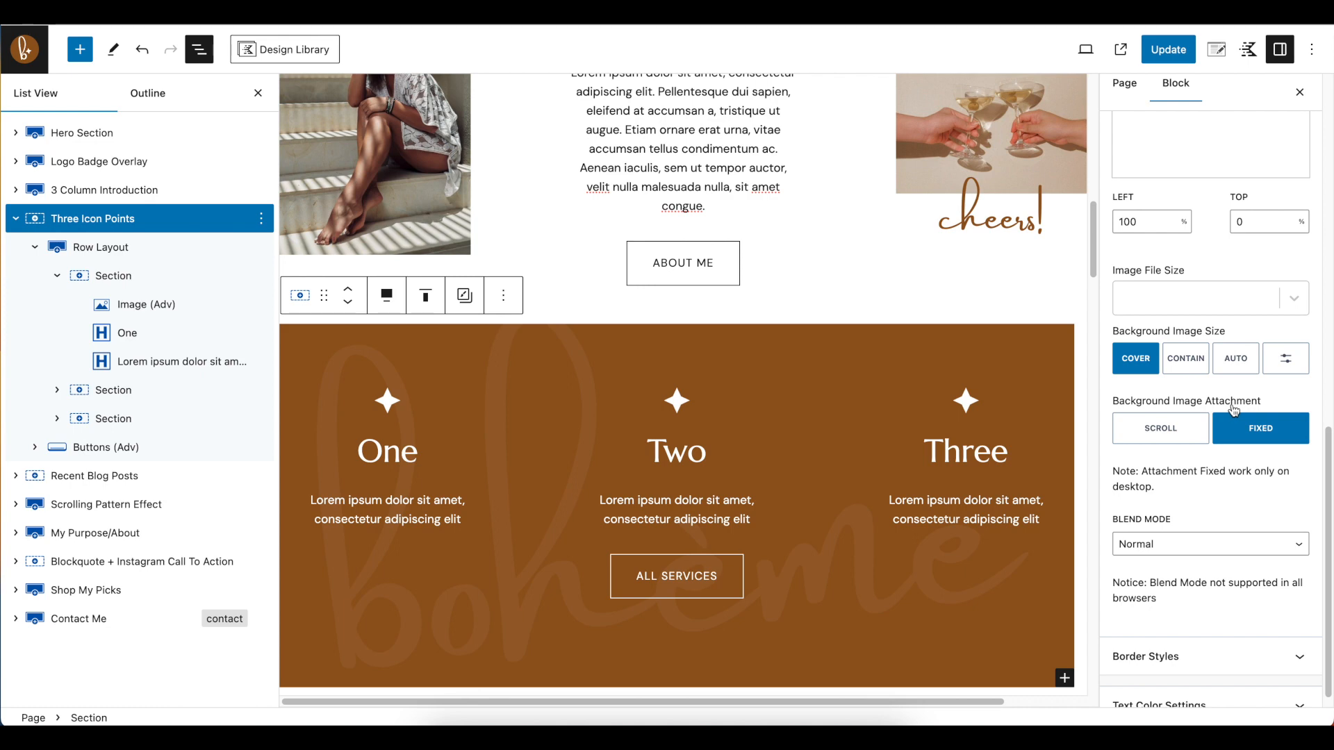
{"action": "left_click", "coordinate": [1140, 436]}
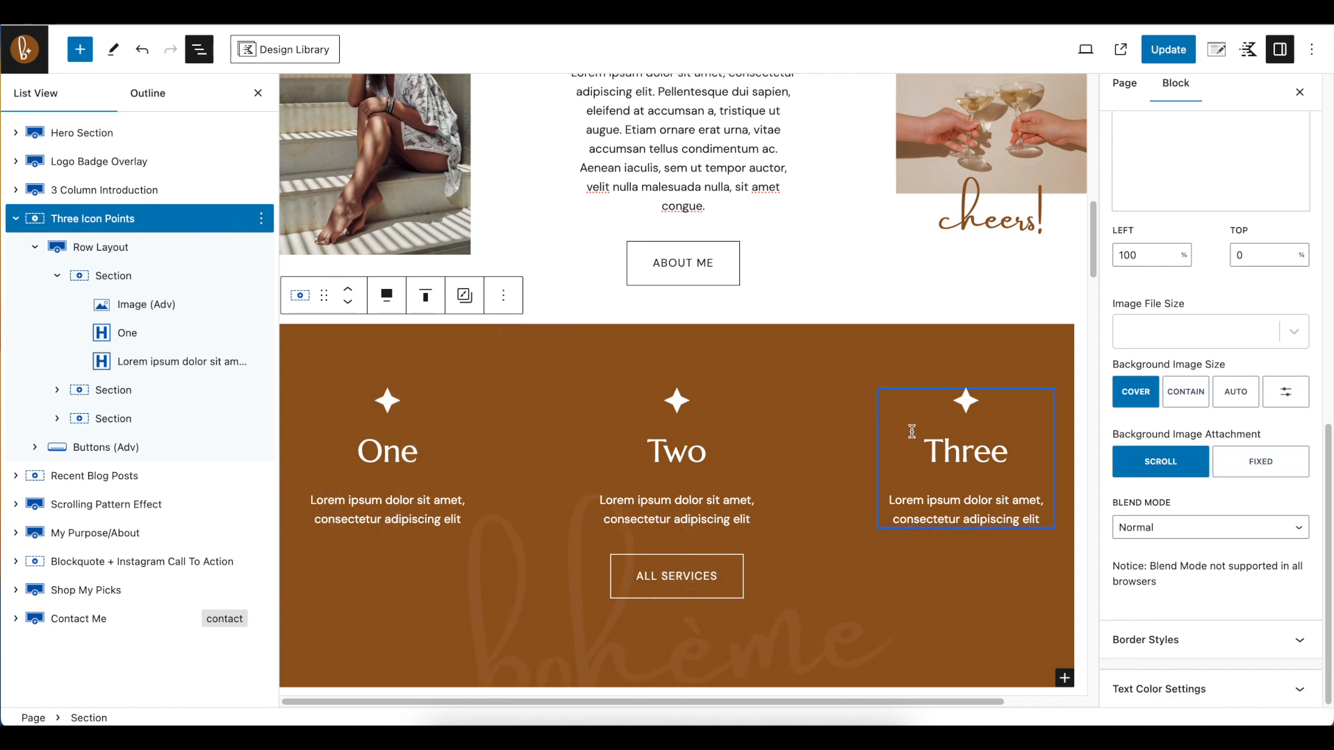
{"action": "scroll", "coordinate": [915, 481], "scroll_direction": "down", "scroll_amount": 5}
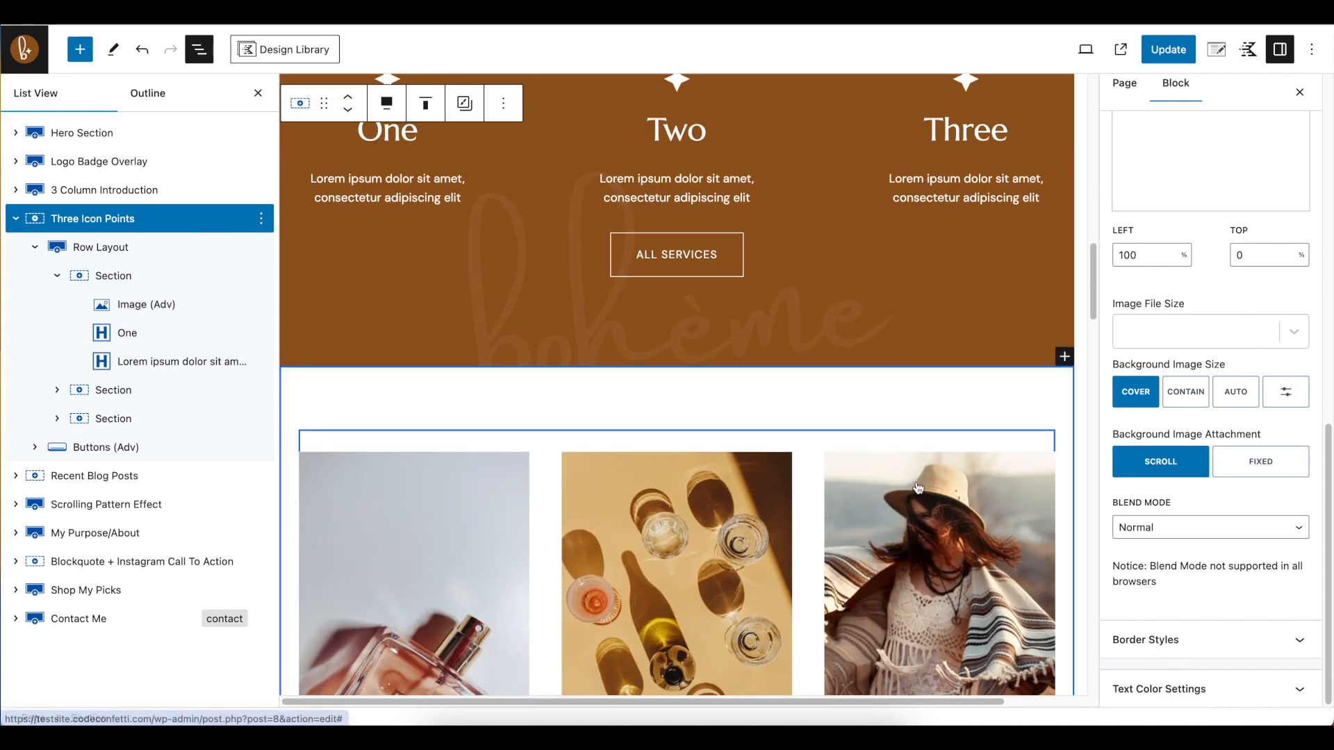
{"action": "scroll", "coordinate": [916, 481], "scroll_direction": "up", "scroll_amount": 2}
{"action": "left_click", "coordinate": [1268, 471]}
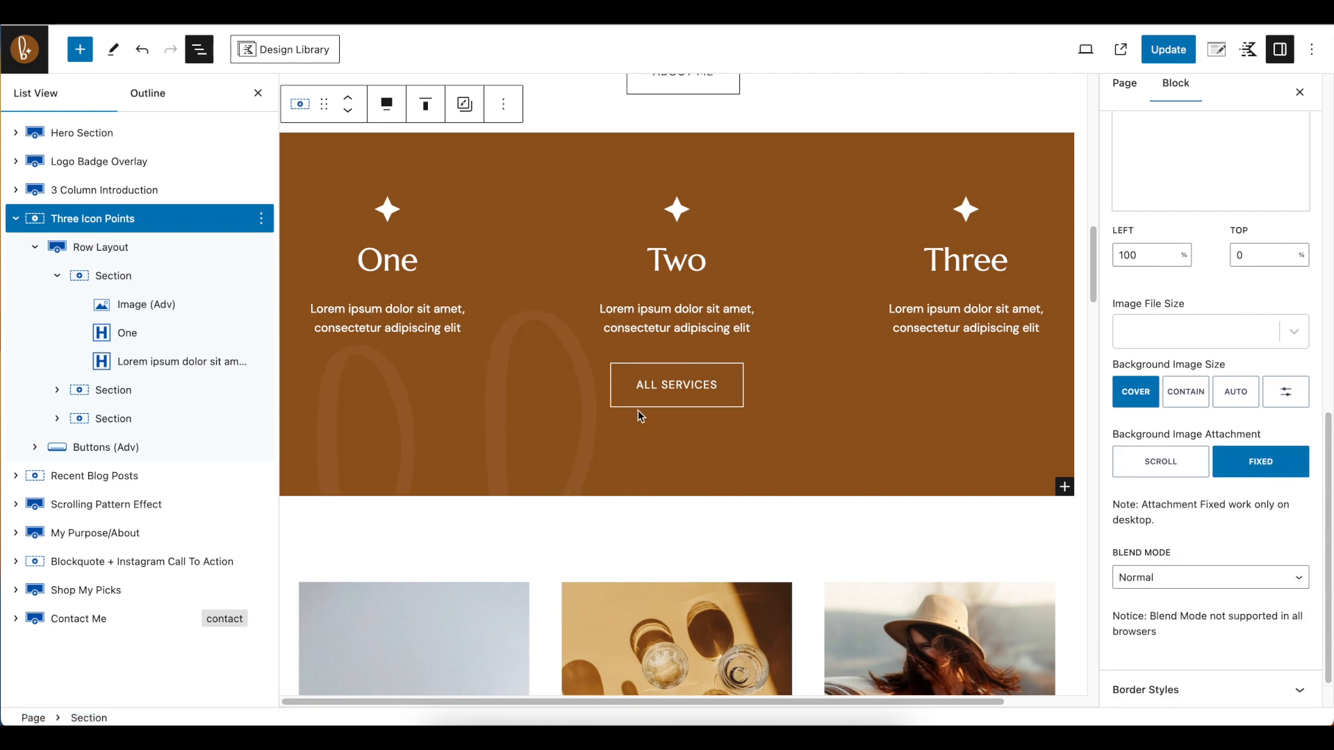
{"action": "scroll", "coordinate": [667, 452], "scroll_direction": "up", "scroll_amount": 3}
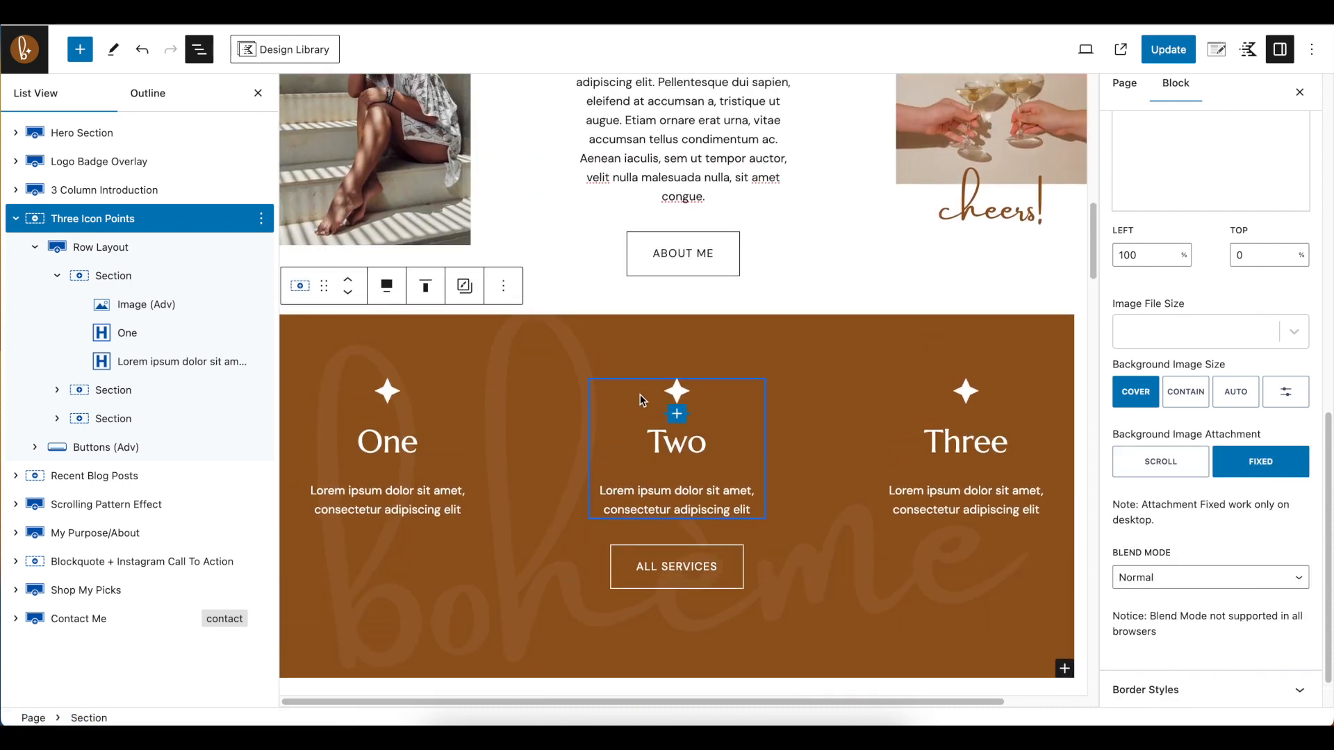
Select the Posts block in the Recent Blog Posts section and review its general and layout settings
{"action": "left_click", "coordinate": [15, 218]}
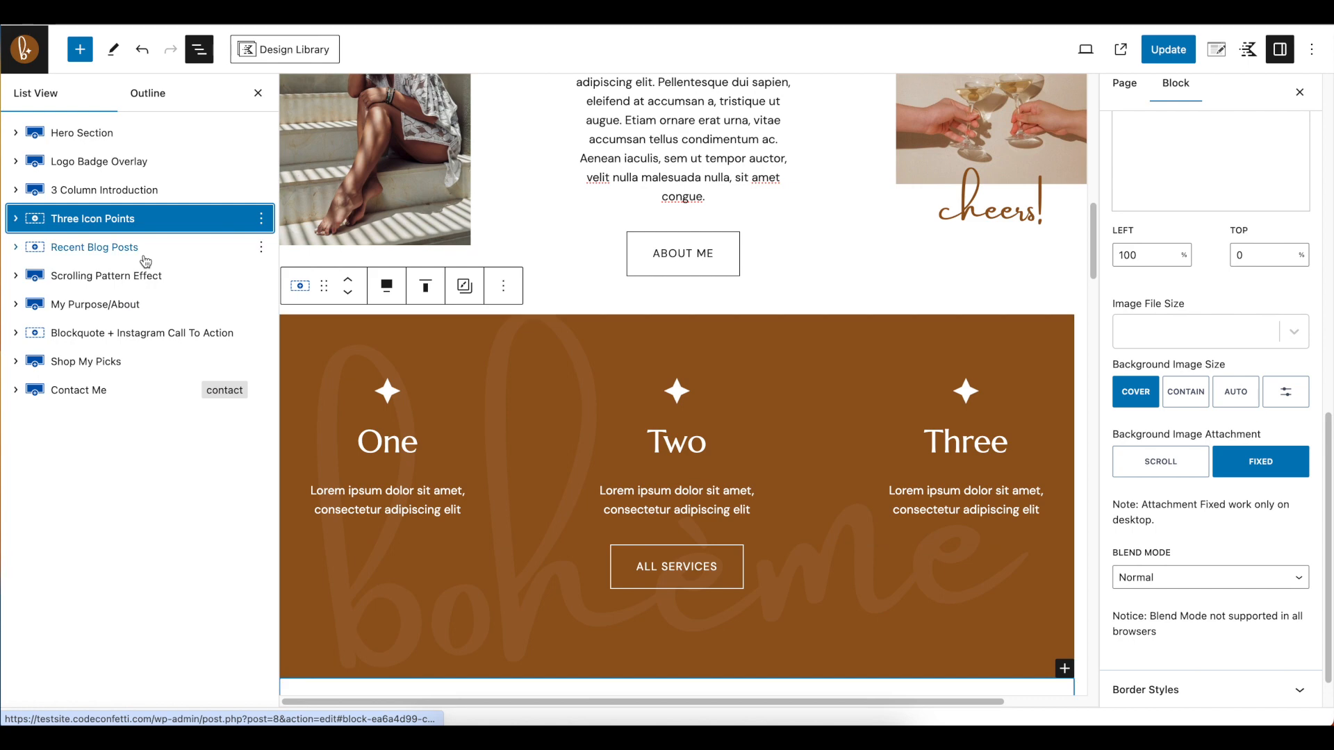
{"action": "scroll", "coordinate": [574, 399], "scroll_direction": "down", "scroll_amount": 8}
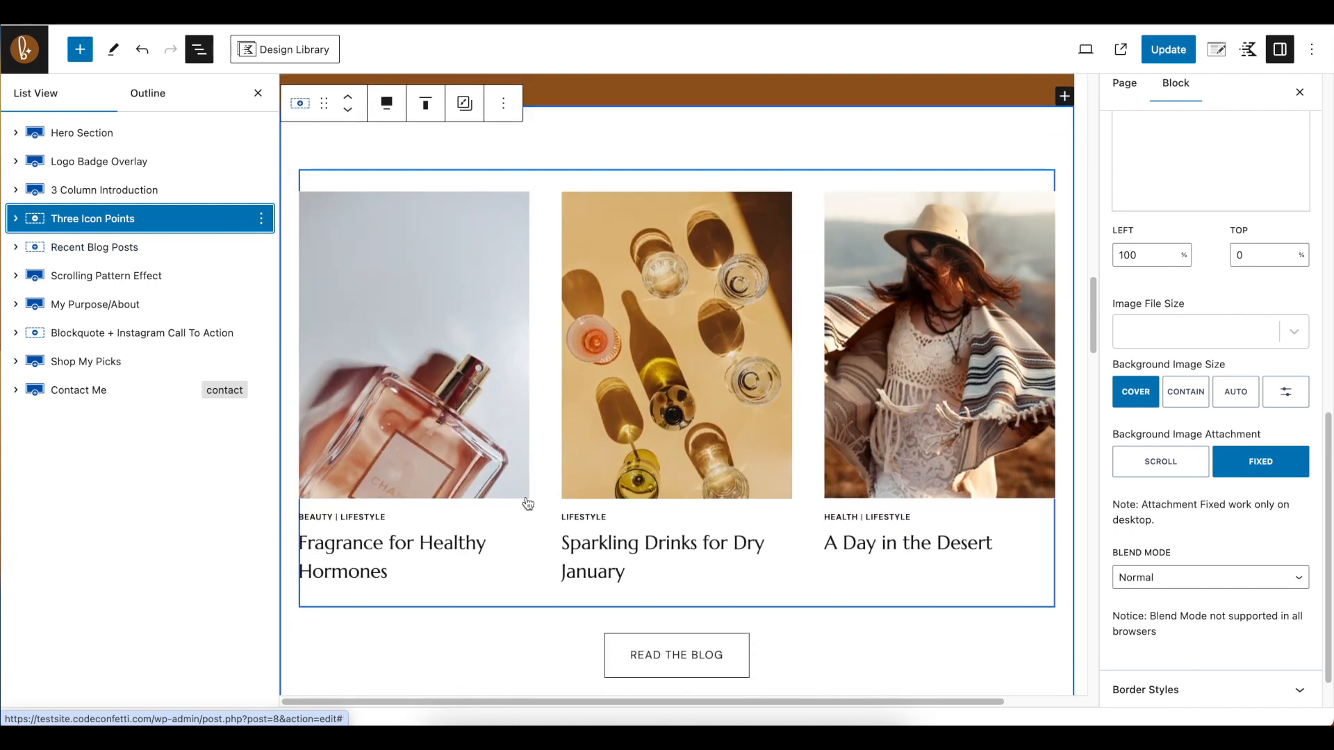
{"action": "scroll", "coordinate": [560, 518], "scroll_direction": "down", "scroll_amount": 1}
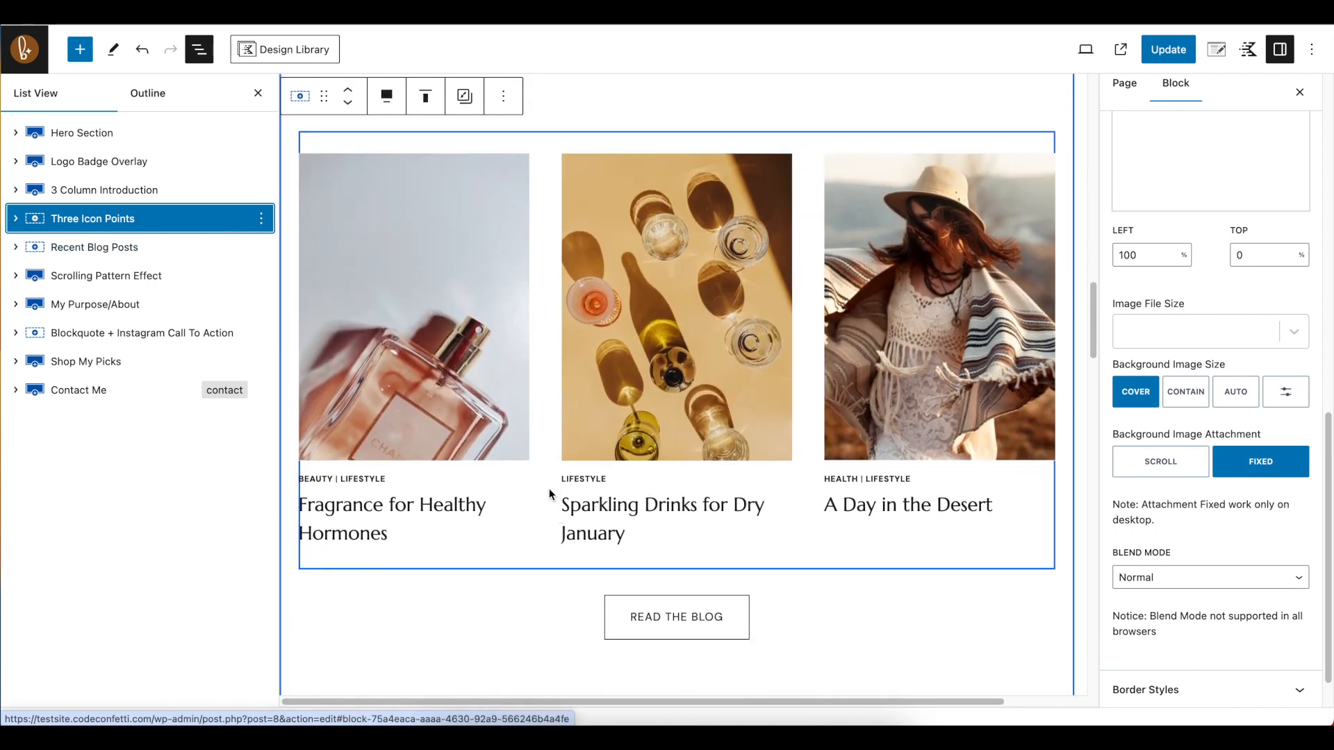
{"action": "left_click", "coordinate": [548, 494]}
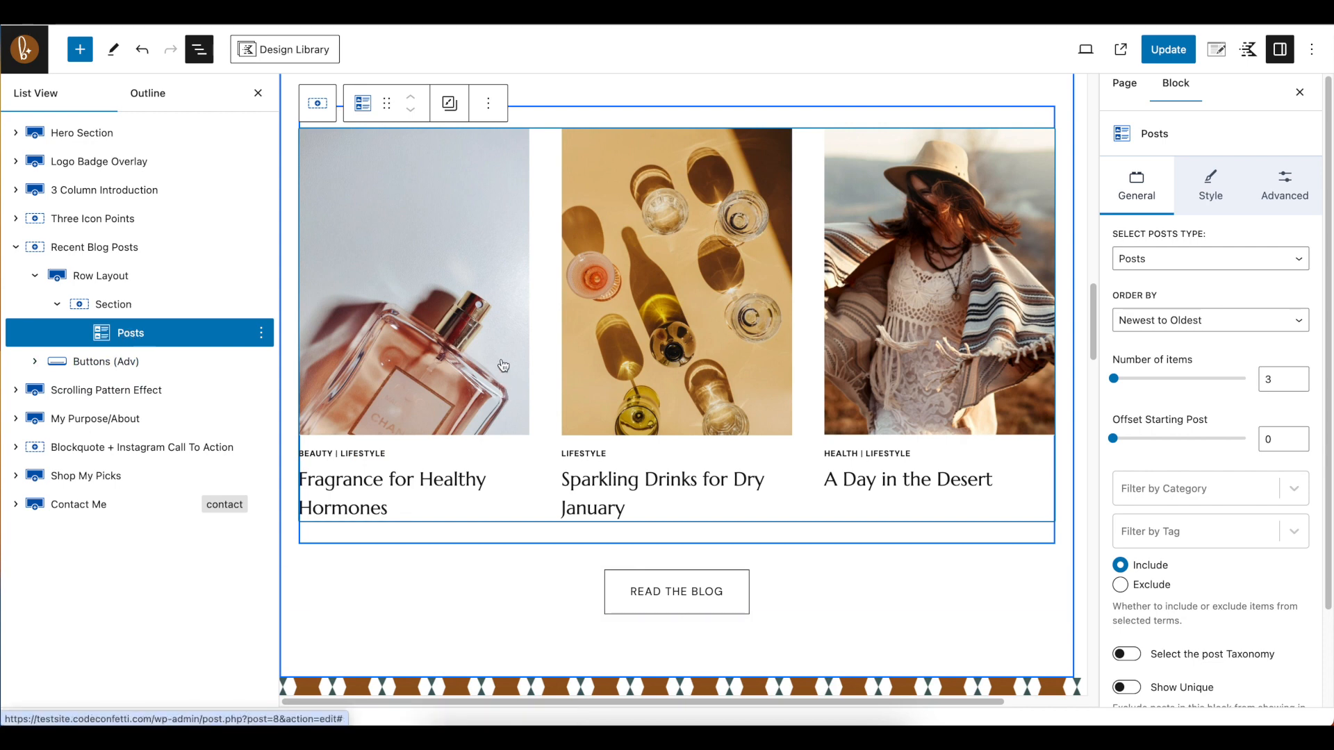
{"action": "key", "text": "ctrl+s"}
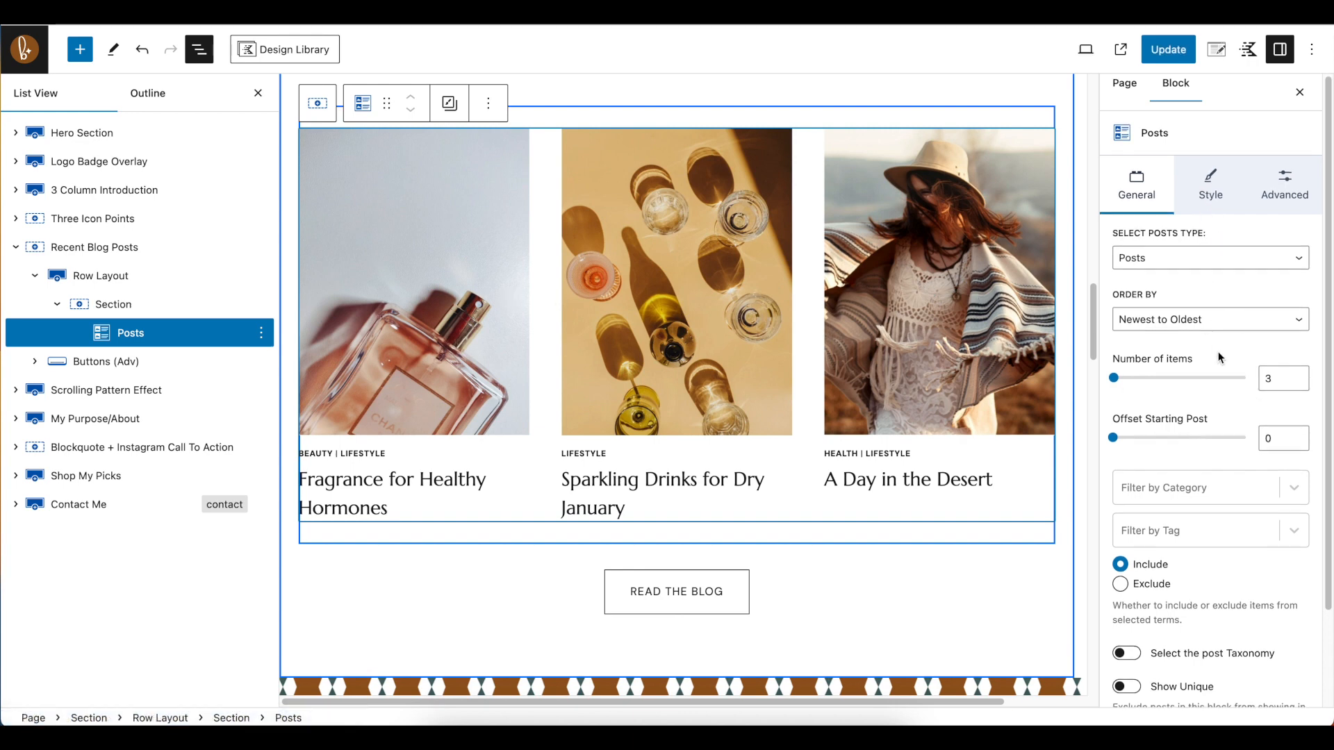
{"action": "scroll", "coordinate": [1263, 343], "scroll_direction": "down", "scroll_amount": 1}
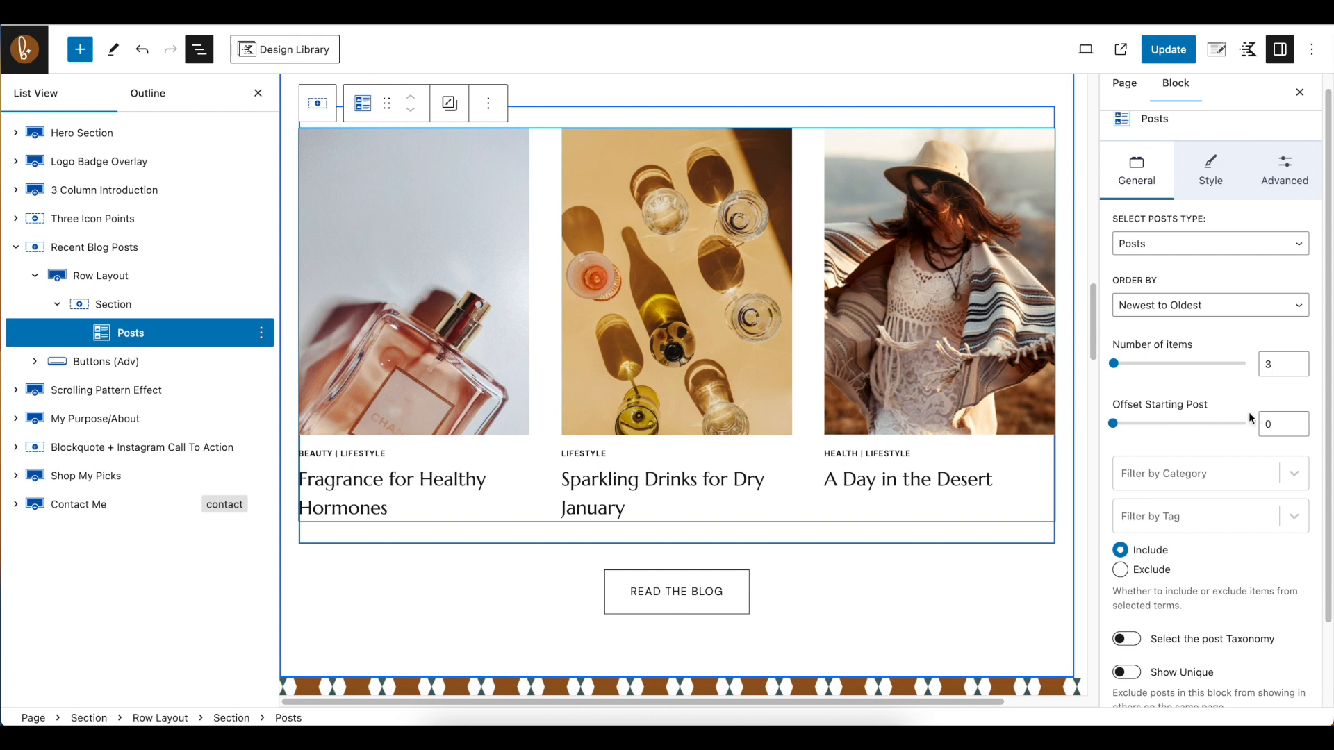
{"action": "scroll", "coordinate": [1223, 417], "scroll_direction": "down", "scroll_amount": 3}
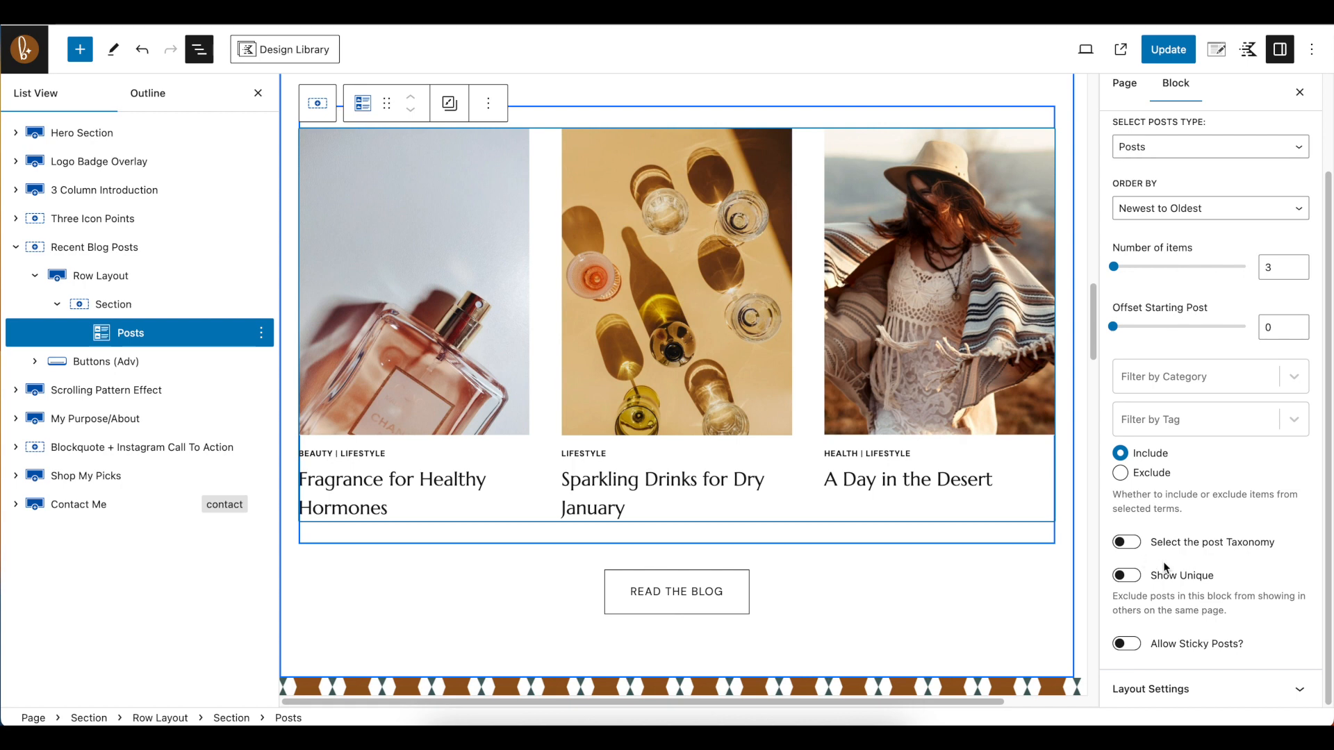
{"action": "left_click", "coordinate": [1212, 692]}
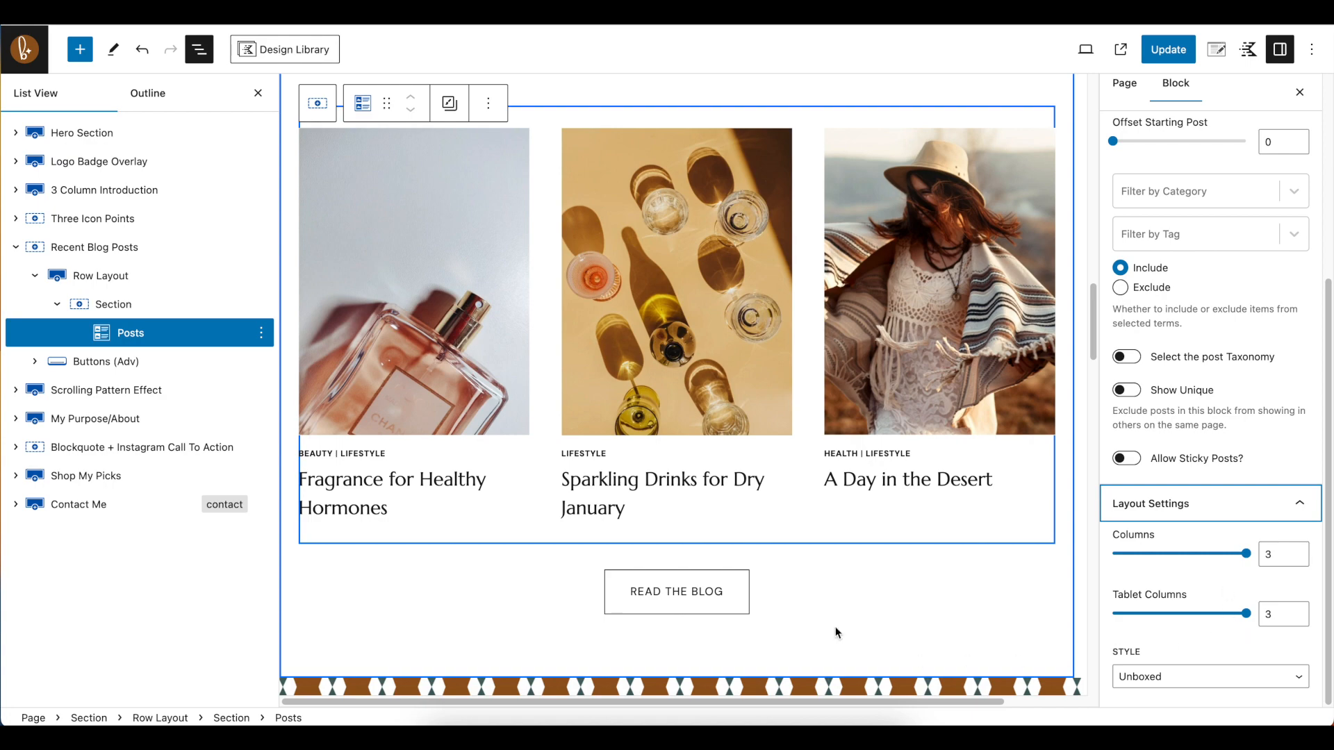
Select the Scrolling Pattern Effect row and examine its patterned background against the Three Icon Points section
{"action": "scroll", "coordinate": [459, 459], "scroll_direction": "down", "scroll_amount": 4}
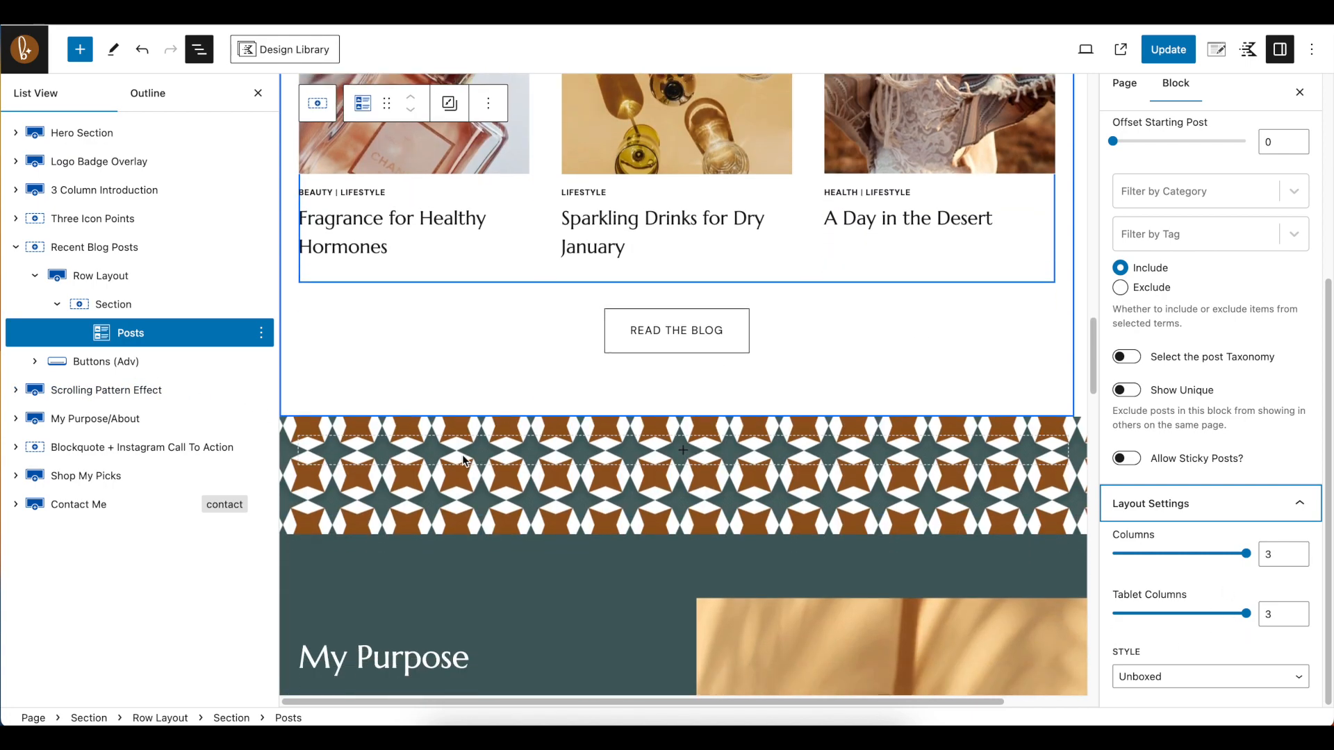
{"action": "left_click", "coordinate": [88, 398]}
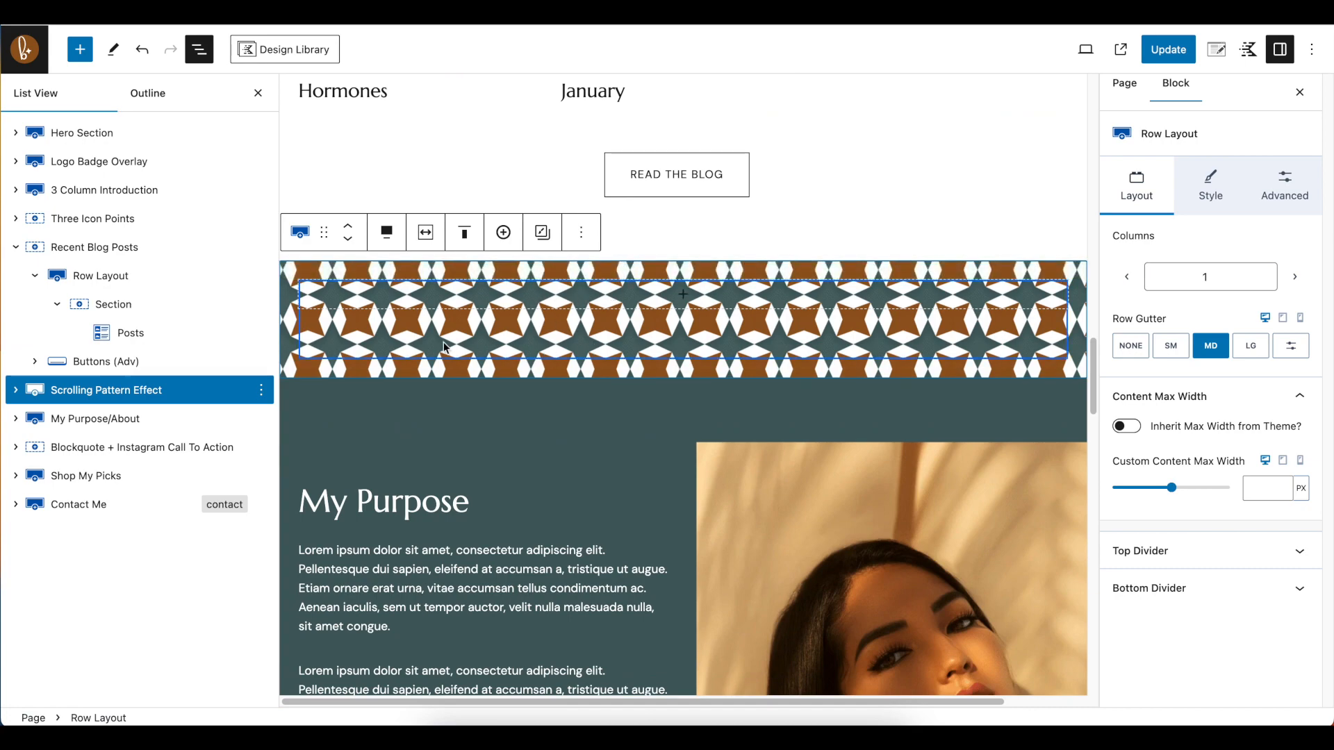
{"action": "scroll", "coordinate": [531, 265], "scroll_direction": "up", "scroll_amount": 10}
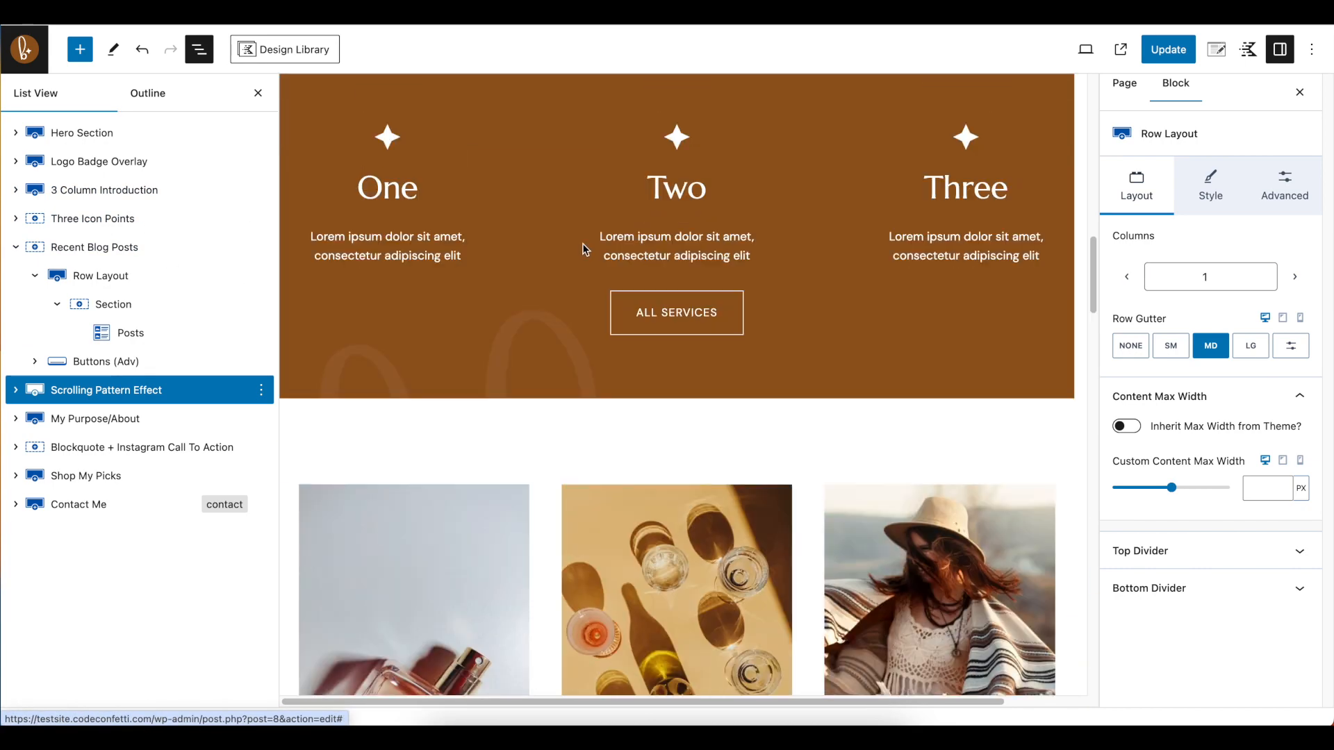
{"action": "scroll", "coordinate": [598, 260], "scroll_direction": "down", "scroll_amount": 10}
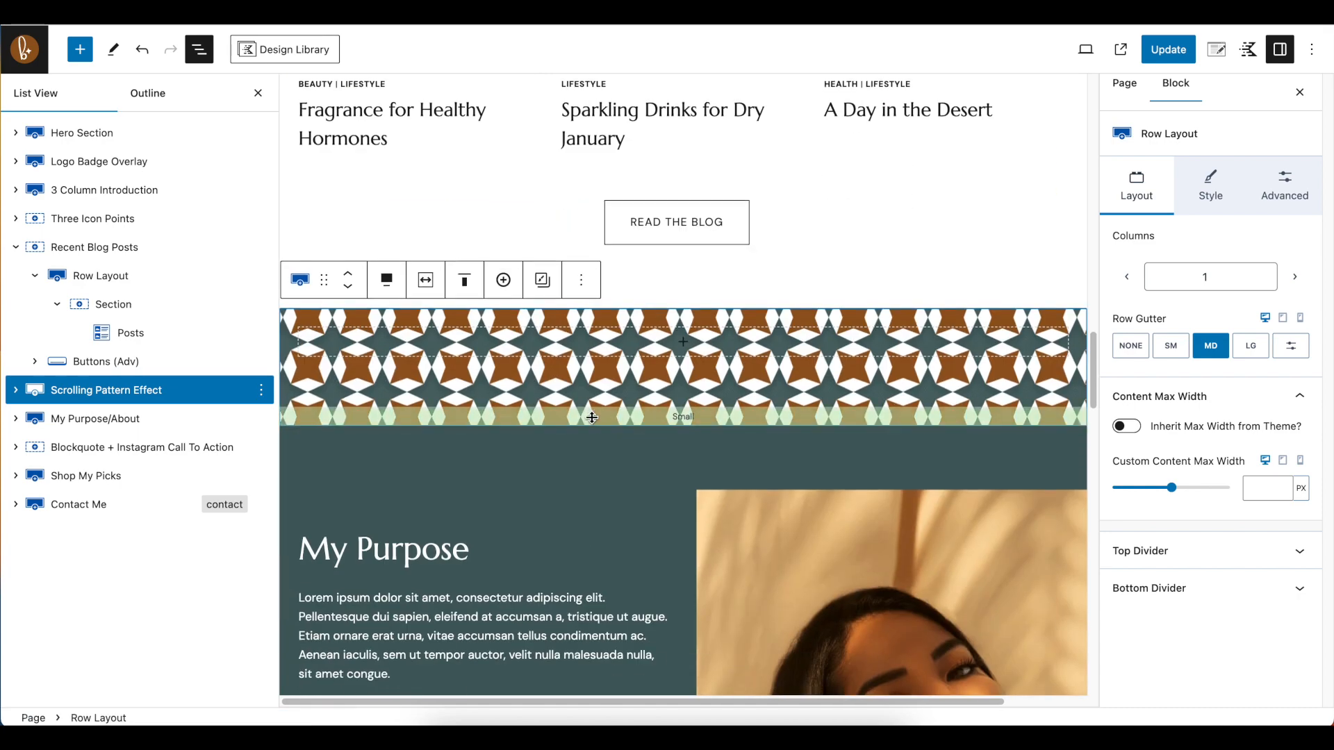
Review the Scrolling Pattern Effect row's background image settings, including position, size, repeat and attachment
{"action": "scroll", "coordinate": [592, 418], "scroll_direction": "down", "scroll_amount": 2}
{"action": "left_click", "coordinate": [21, 391]}
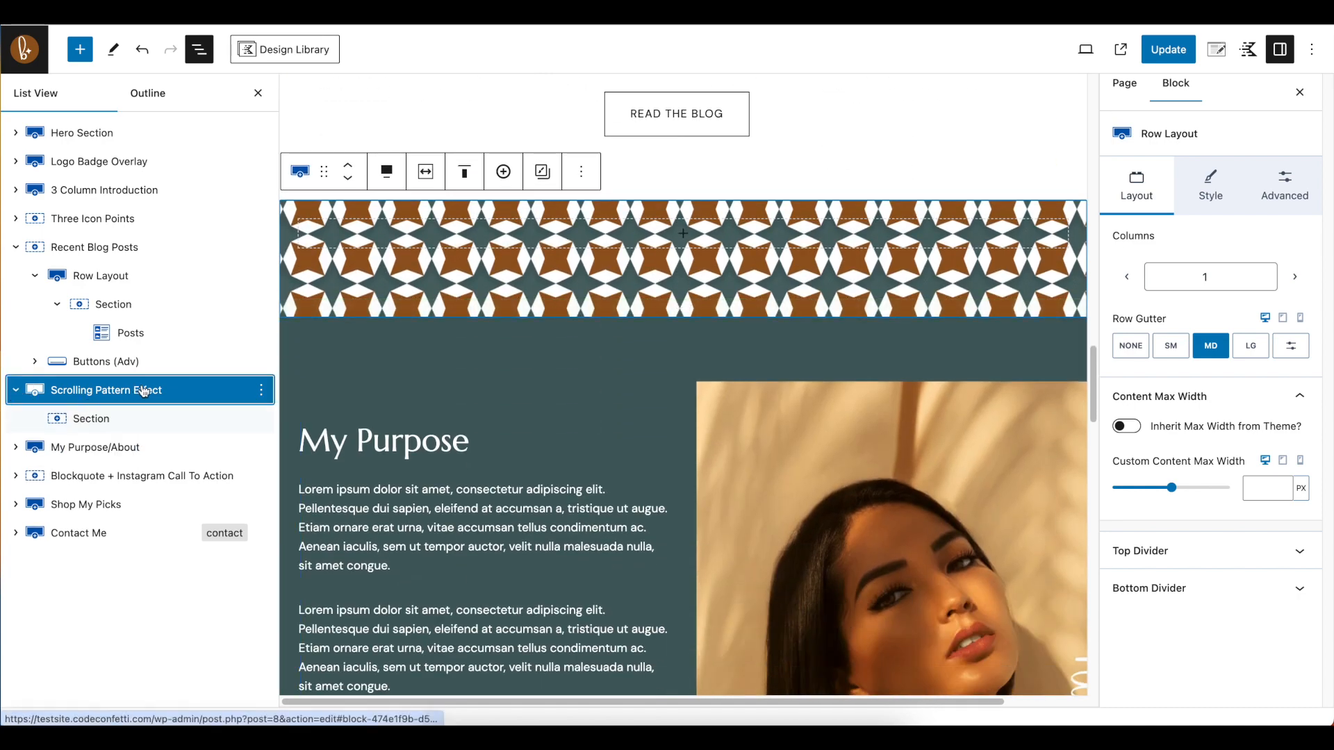
{"action": "left_click", "coordinate": [1210, 186]}
{"action": "scroll", "coordinate": [1239, 464], "scroll_direction": "down", "scroll_amount": 1}
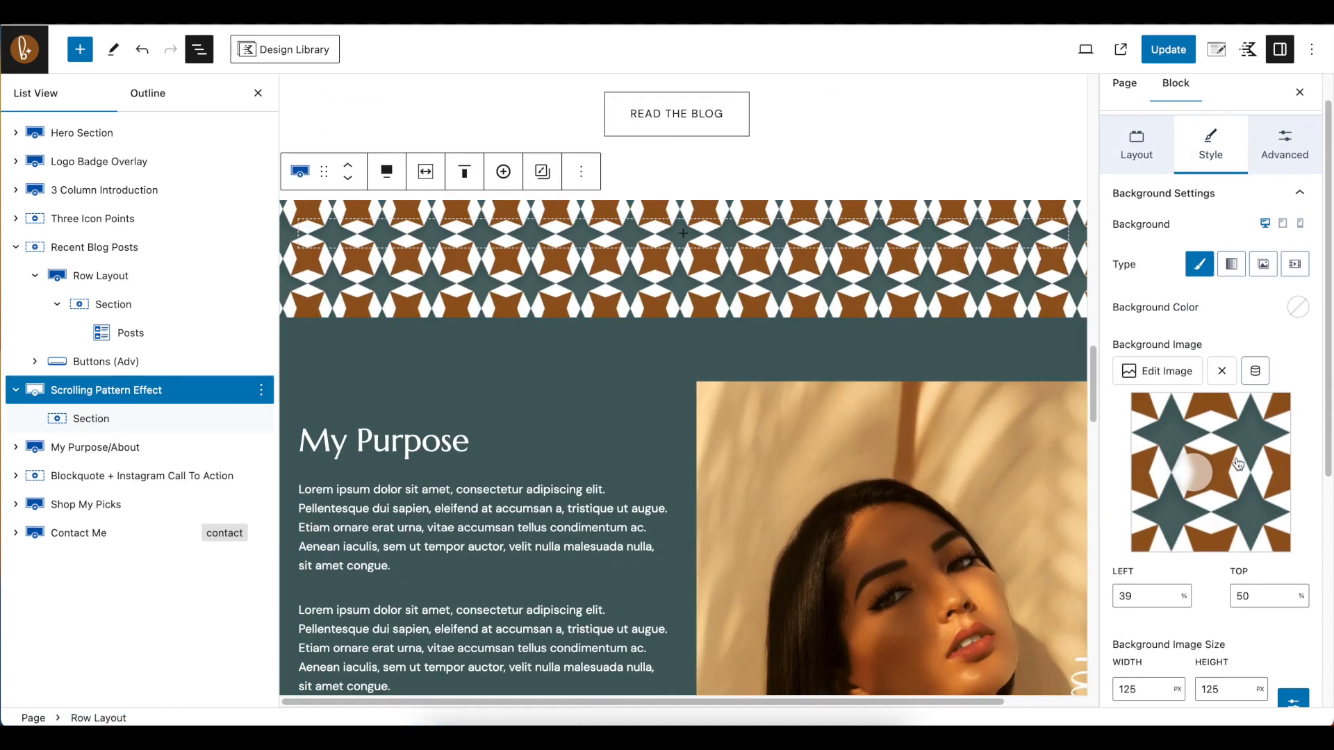
{"action": "scroll", "coordinate": [1239, 464], "scroll_direction": "down", "scroll_amount": 2}
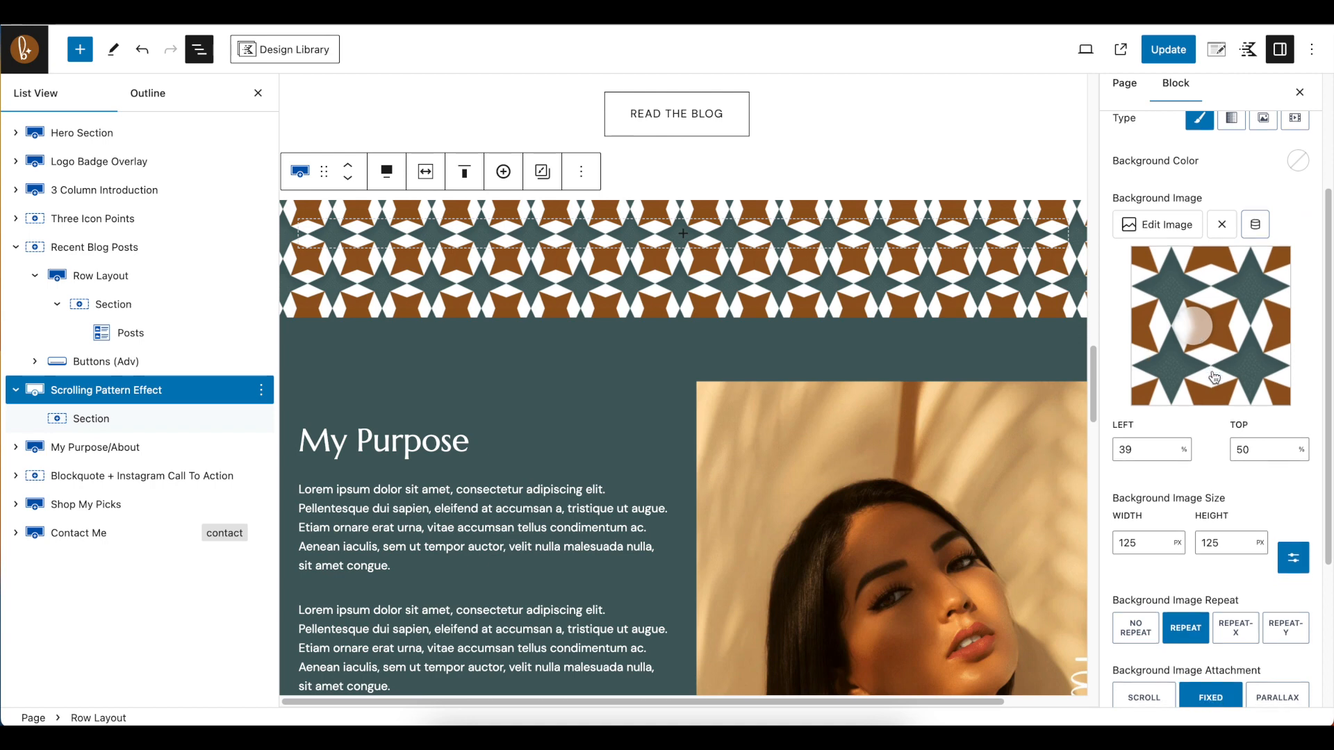
{"action": "scroll", "coordinate": [1191, 474], "scroll_direction": "down", "scroll_amount": 3}
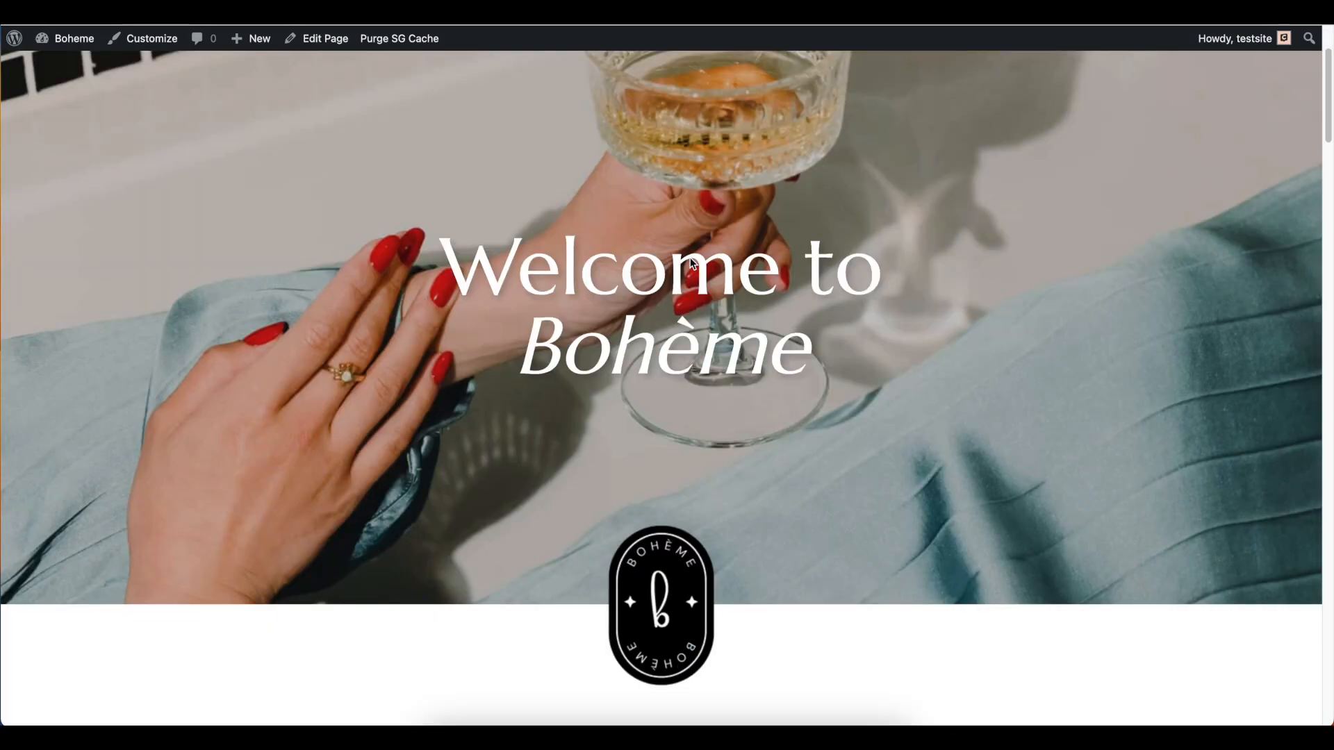
Examine on the live Home page how the Three Icon Points and Scrolling Pattern Effect backgrounds behave while the content moves
{"action": "scroll", "coordinate": [692, 264], "scroll_direction": "down", "scroll_amount": 20}
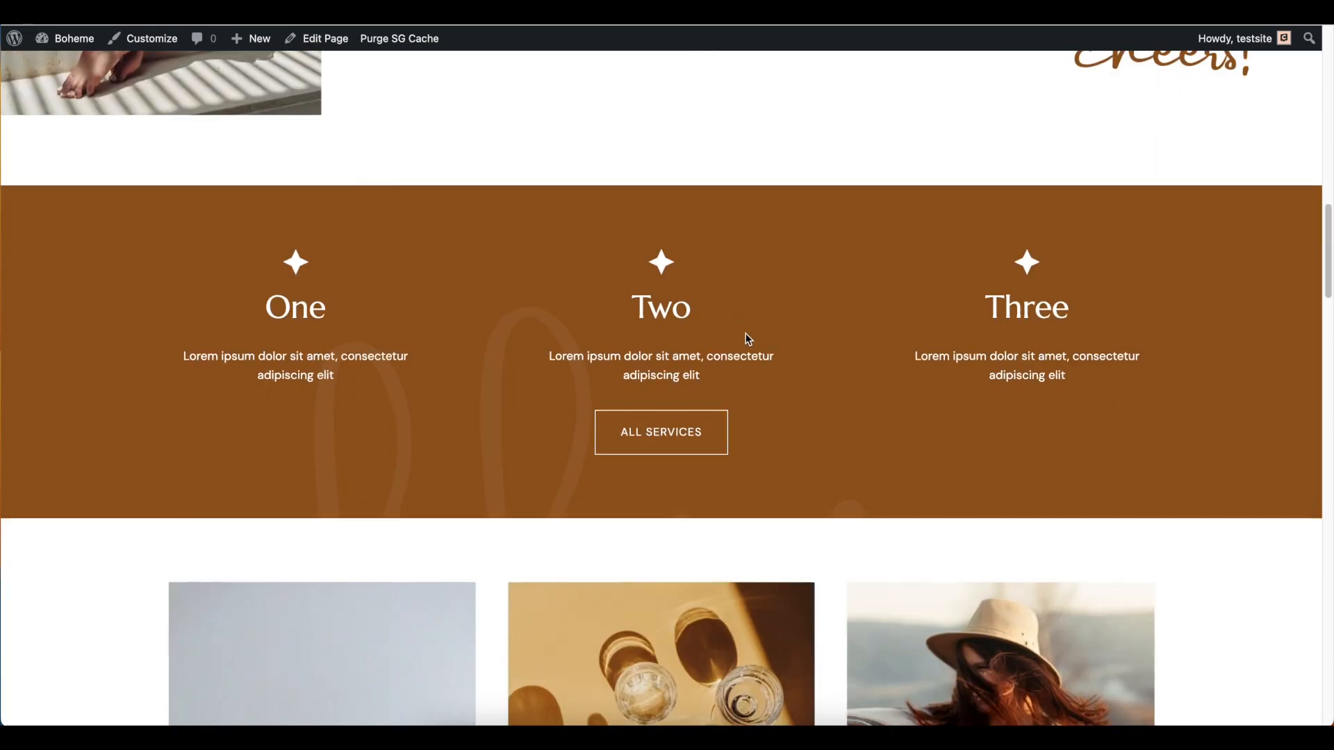
{"action": "scroll", "coordinate": [737, 323], "scroll_direction": "up", "scroll_amount": 4}
{"action": "scroll", "coordinate": [733, 315], "scroll_direction": "down", "scroll_amount": 1}
{"action": "scroll", "coordinate": [735, 321], "scroll_direction": "up", "scroll_amount": 3}
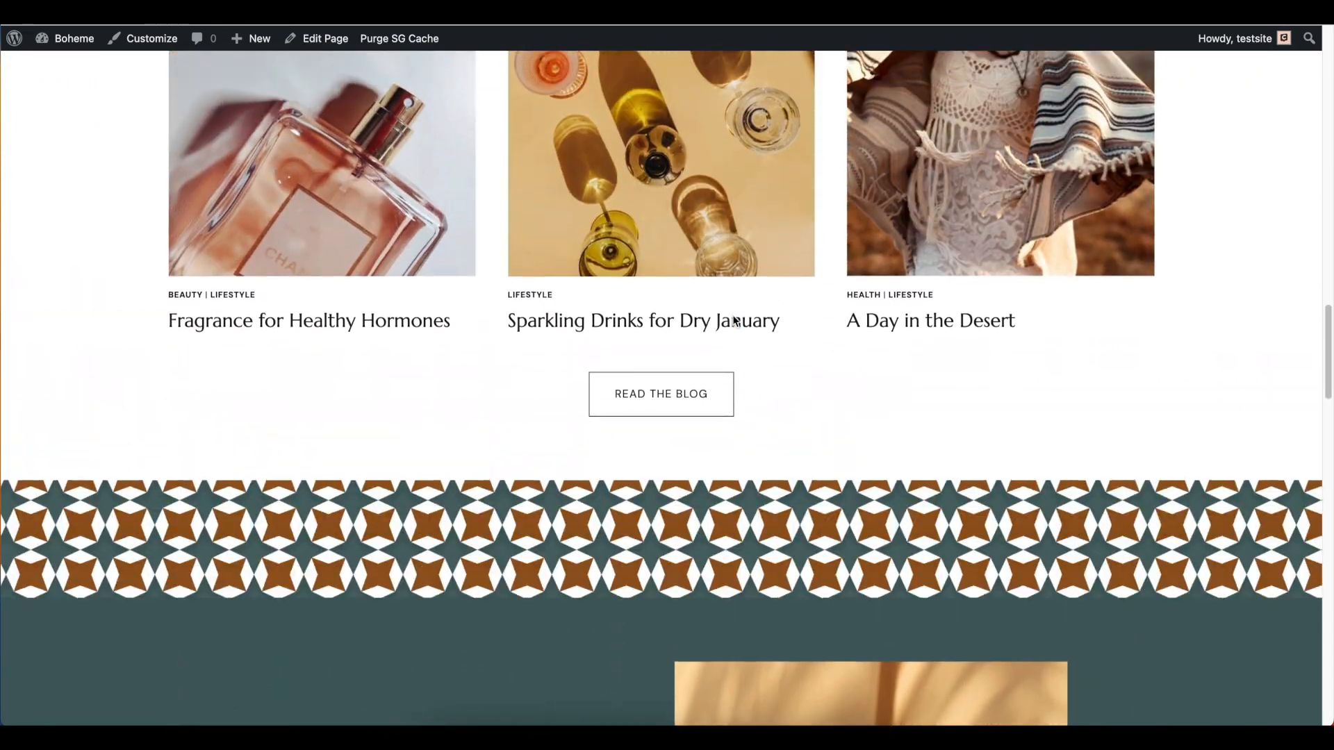
{"action": "scroll", "coordinate": [637, 253], "scroll_direction": "down", "scroll_amount": 2}
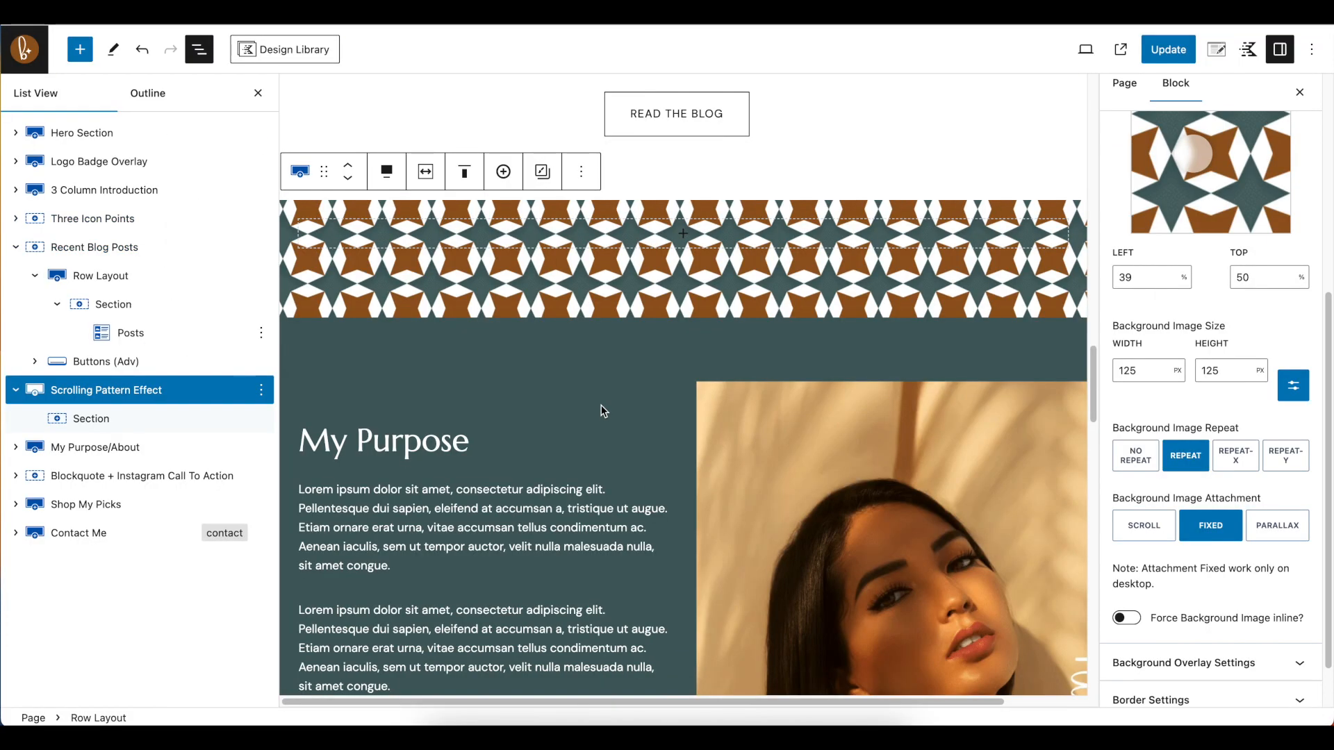
Select the portrait image in the My Purpose/About row and examine its cut-off right edge and "hello!" overlay in the editor
{"action": "scroll", "coordinate": [601, 406], "scroll_direction": "down", "scroll_amount": 3}
{"action": "left_click", "coordinate": [682, 315]}
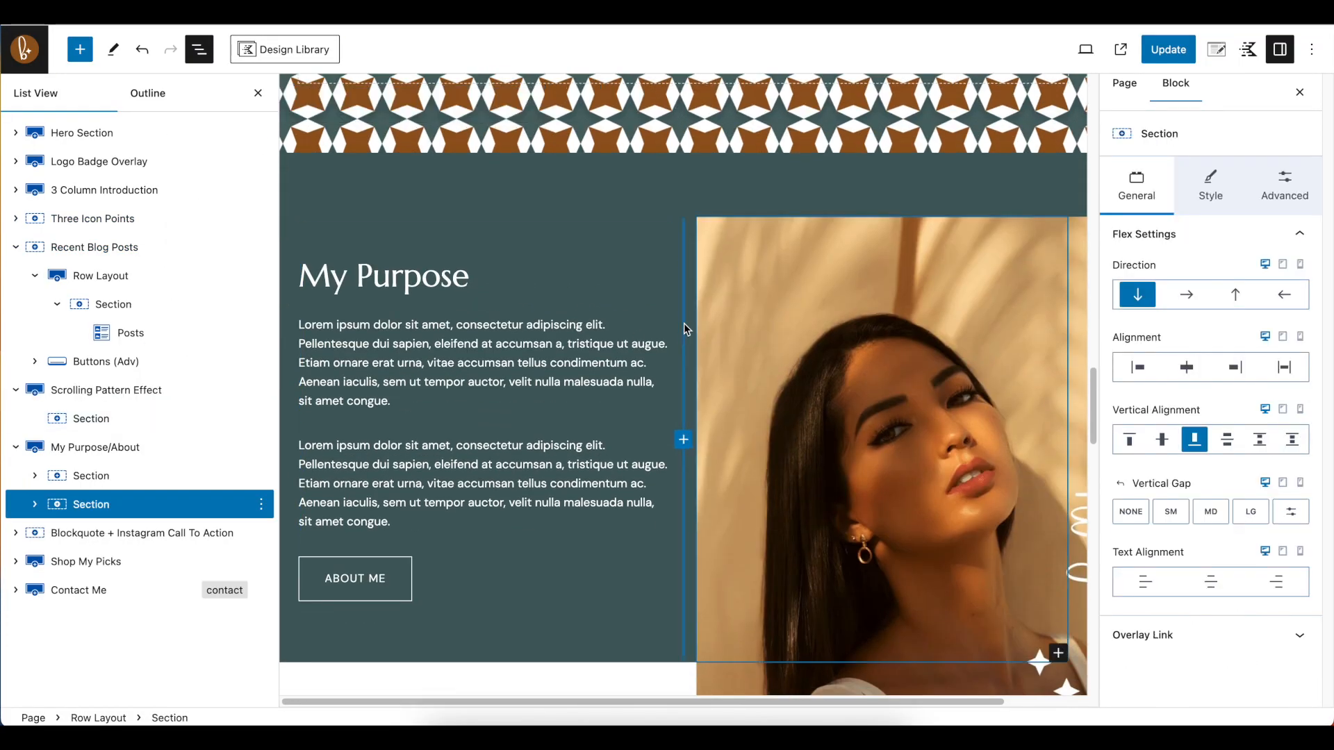
{"action": "scroll", "coordinate": [961, 460], "scroll_direction": "down", "scroll_amount": 3}
{"action": "left_click", "coordinate": [1035, 447]}
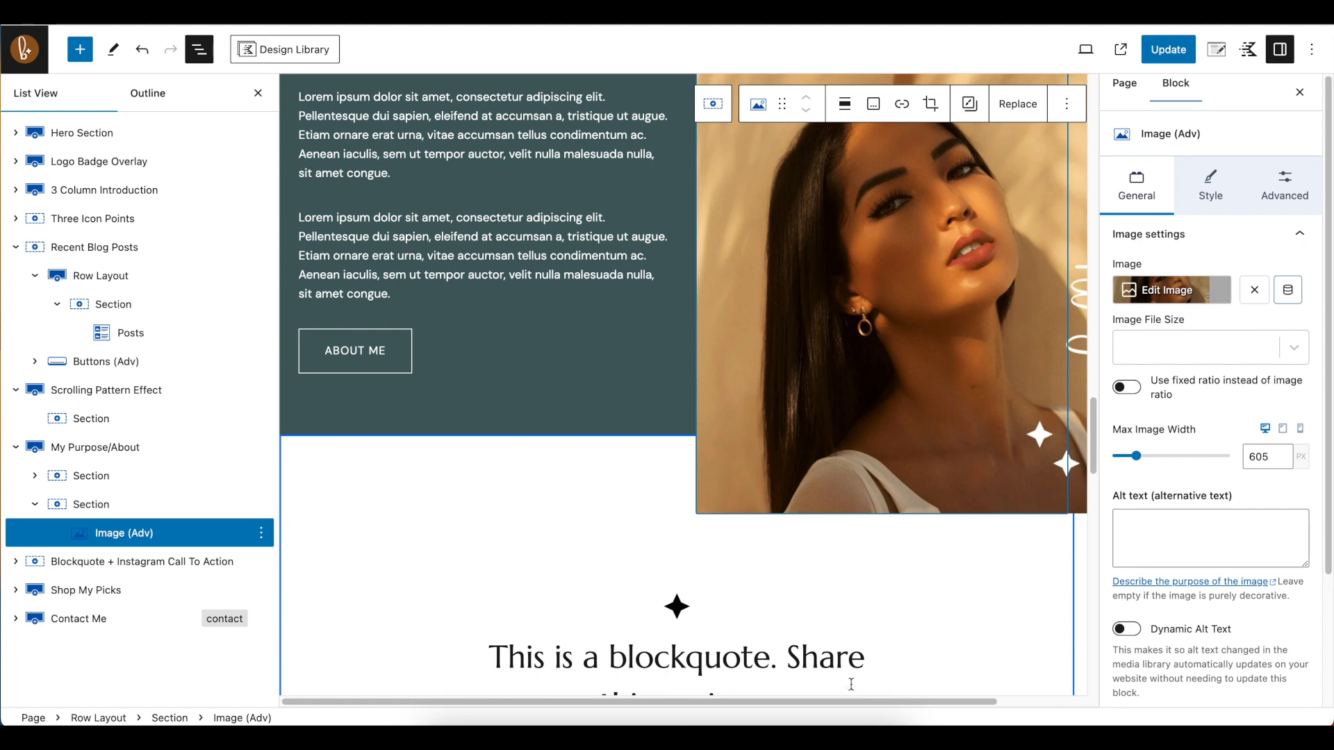
{"action": "left_click_drag", "start_coordinate": [860, 703], "coordinate": [1032, 719]}
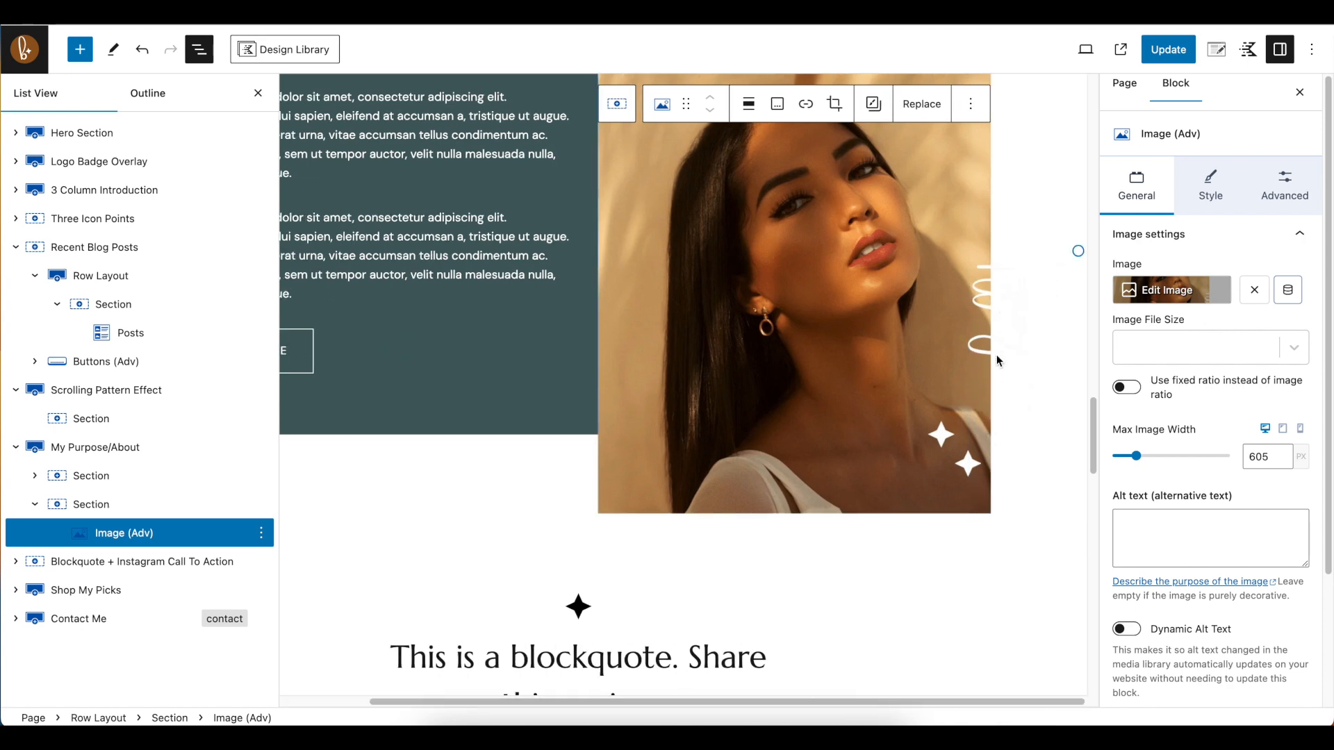
{"action": "left_click_drag", "start_coordinate": [679, 703], "coordinate": [629, 703]}
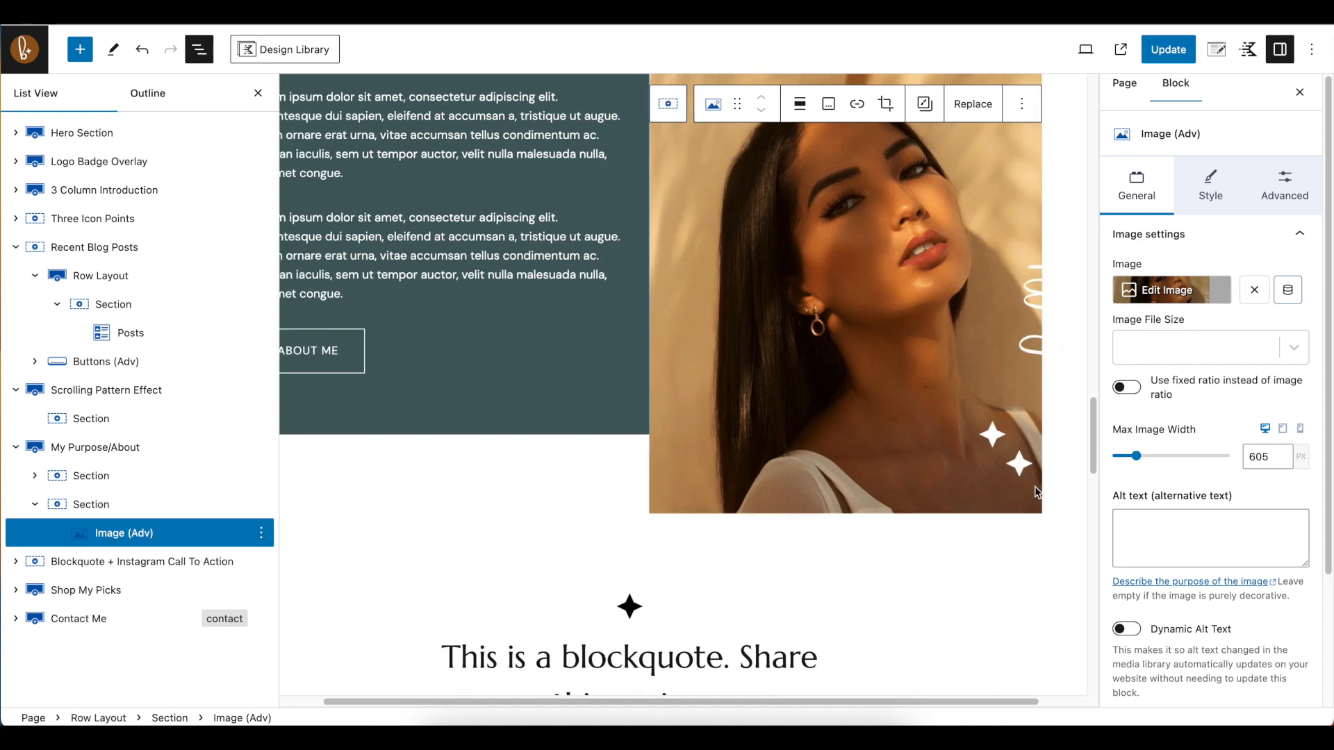
{"action": "left_click_drag", "start_coordinate": [900, 703], "coordinate": [854, 702]}
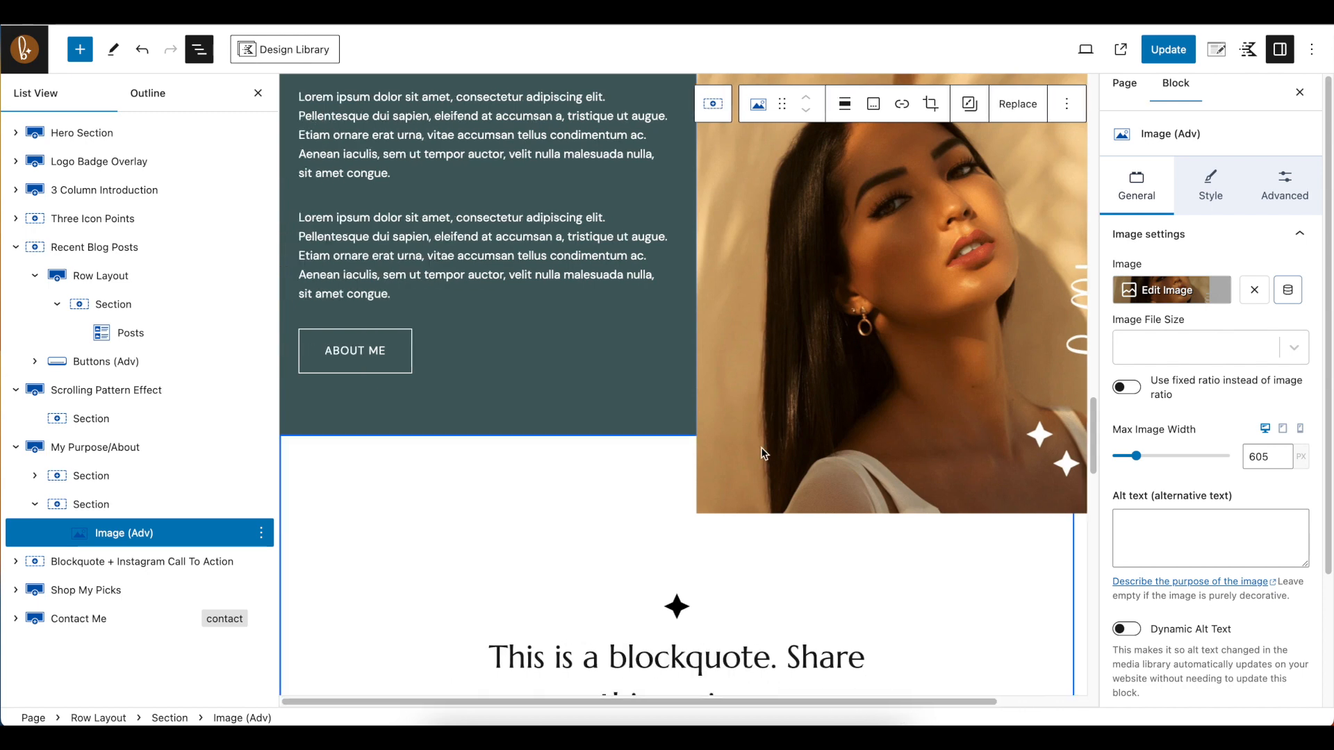
{"action": "scroll", "coordinate": [765, 445], "scroll_direction": "up", "scroll_amount": 4}
{"action": "scroll", "coordinate": [765, 428], "scroll_direction": "down", "scroll_amount": 3}
{"action": "left_click_drag", "start_coordinate": [825, 700], "coordinate": [968, 649]}
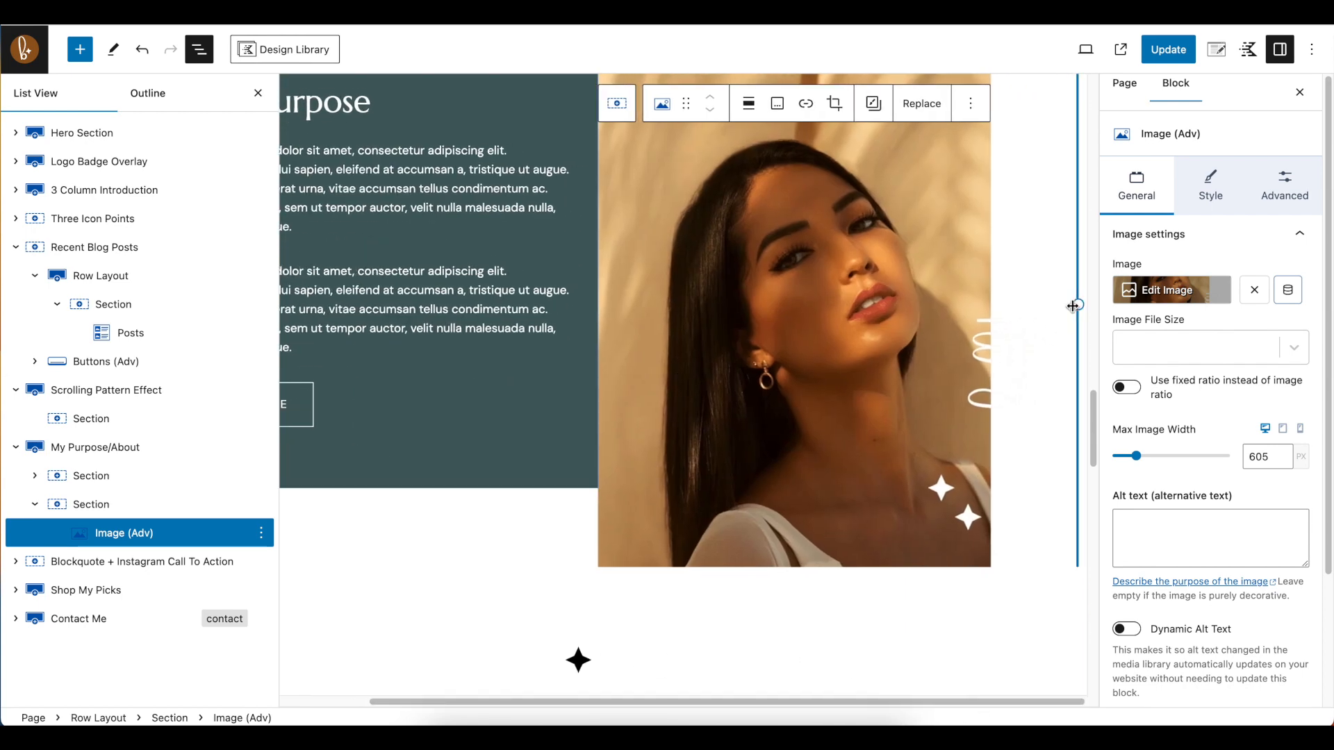
Hide the block list and the settings sidebar to compare the My Purpose/About row at different editor widths, then restore both
{"action": "left_click", "coordinate": [198, 49]}
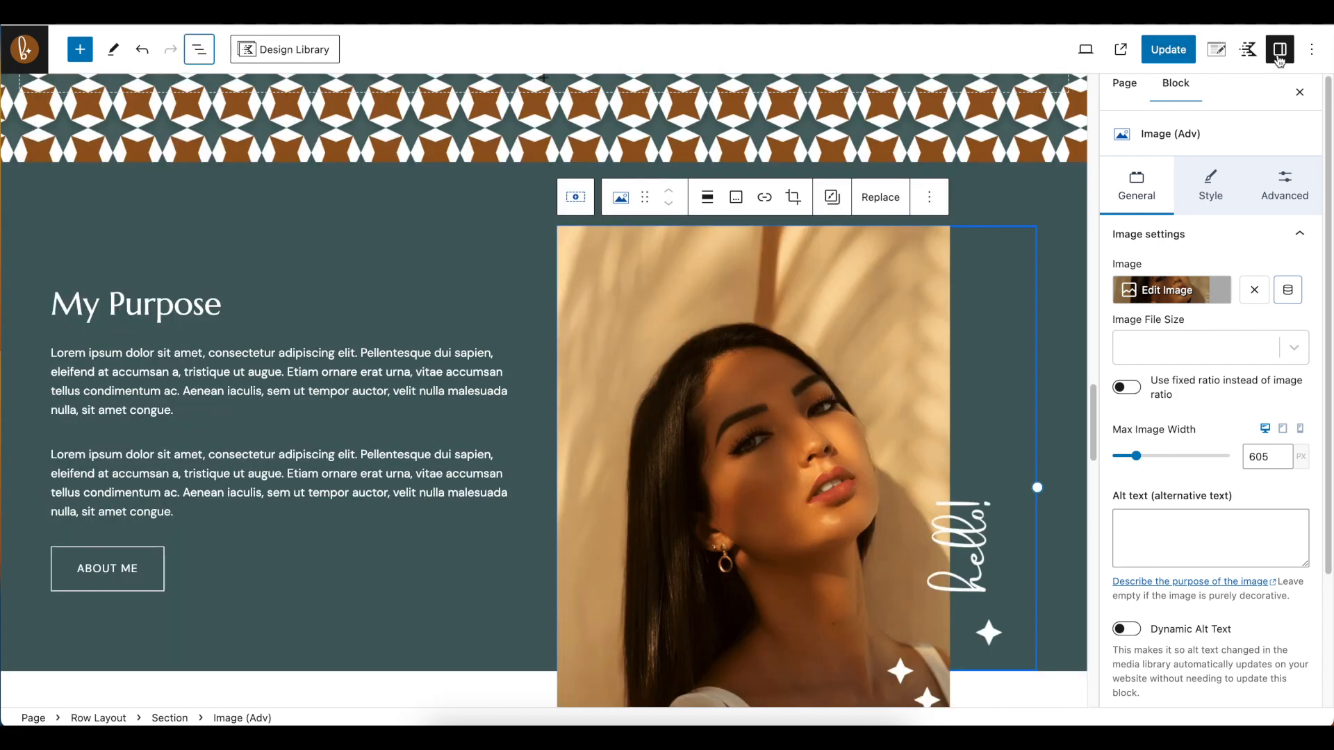
{"action": "left_click", "coordinate": [1280, 56]}
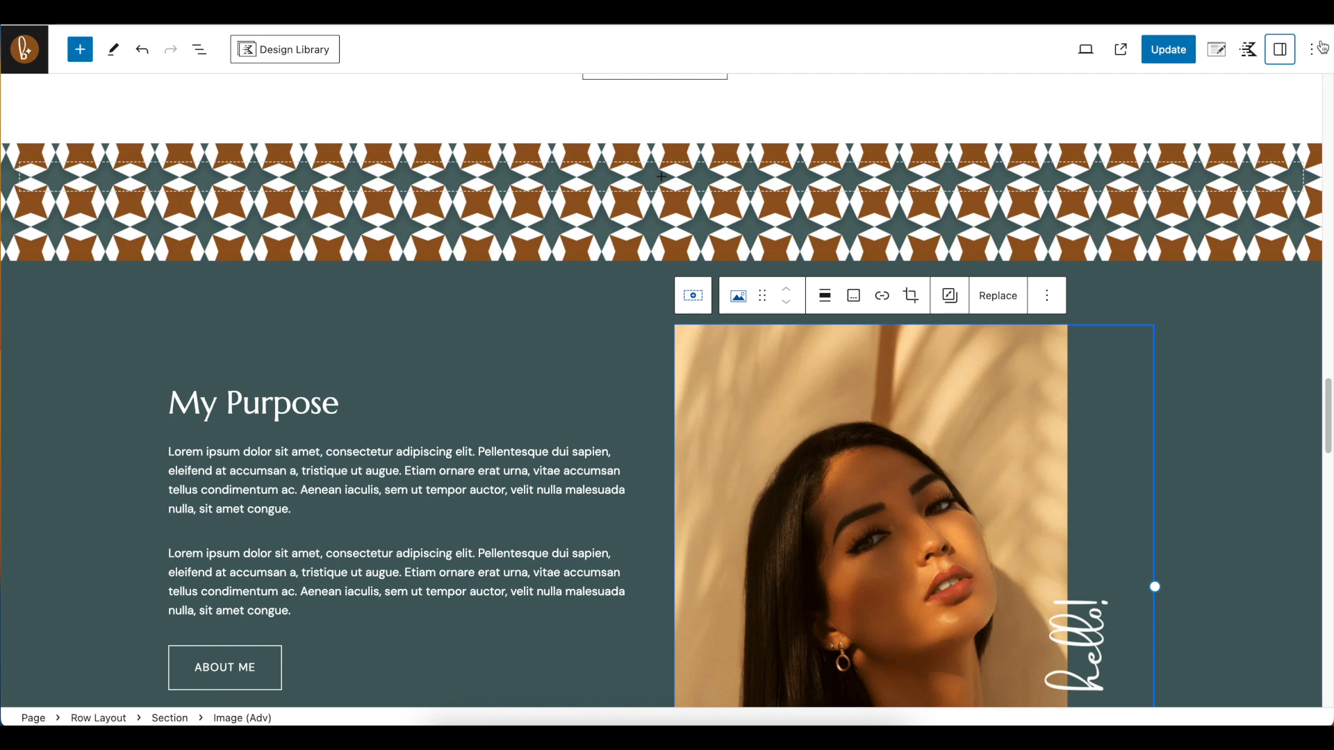
{"action": "left_click", "coordinate": [1280, 56]}
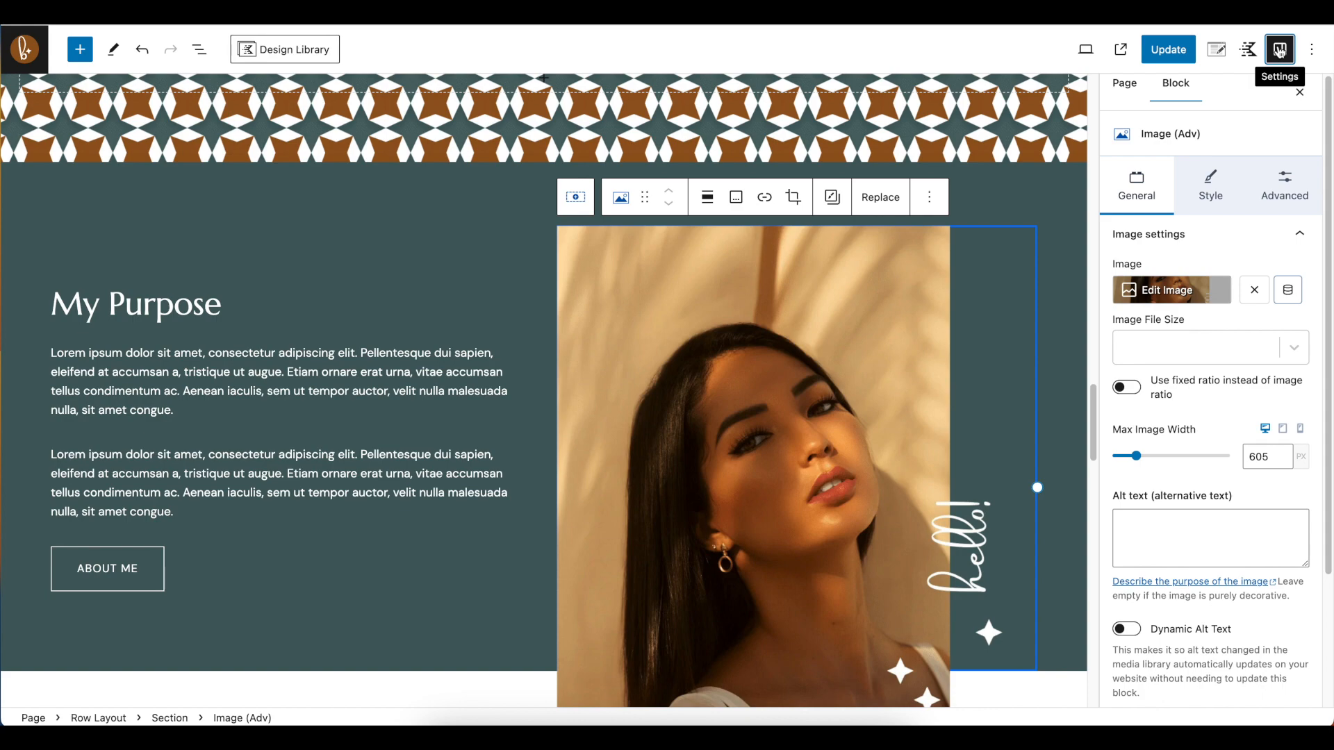
{"action": "left_click", "coordinate": [1281, 55]}
{"action": "left_click", "coordinate": [1280, 54]}
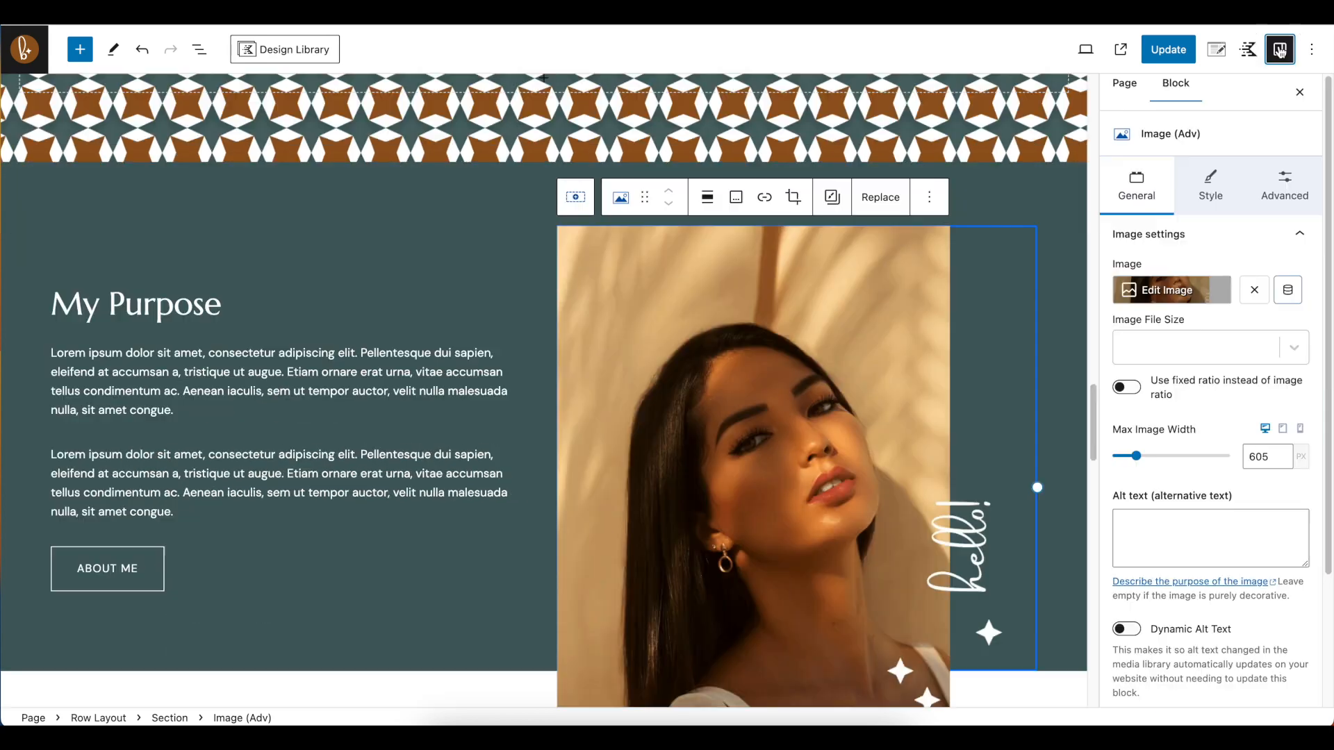
{"action": "left_click", "coordinate": [200, 50]}
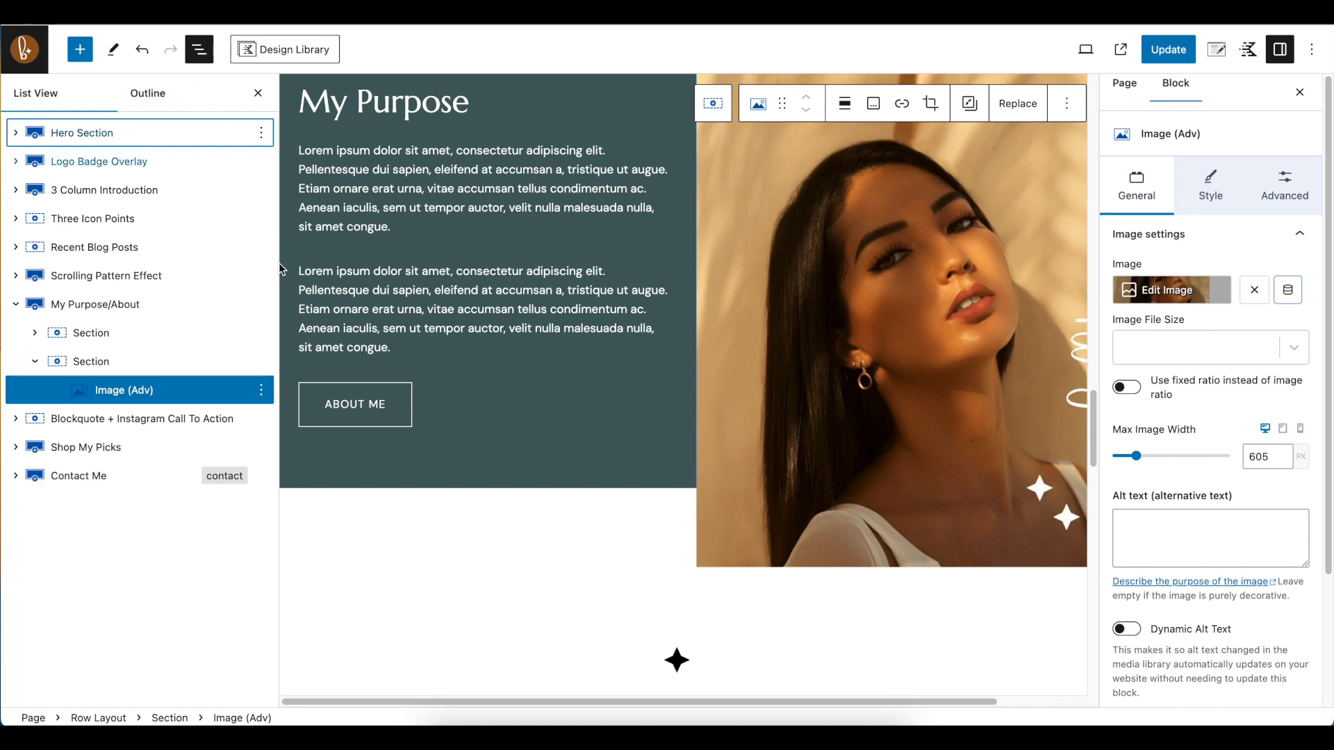
View the My Purpose image's overlap into the blockquote section with both sidebars hidden, then bring back the settings and block list
{"action": "scroll", "coordinate": [667, 317], "scroll_direction": "down", "scroll_amount": 1}
{"action": "scroll", "coordinate": [667, 318], "scroll_direction": "down", "scroll_amount": 2}
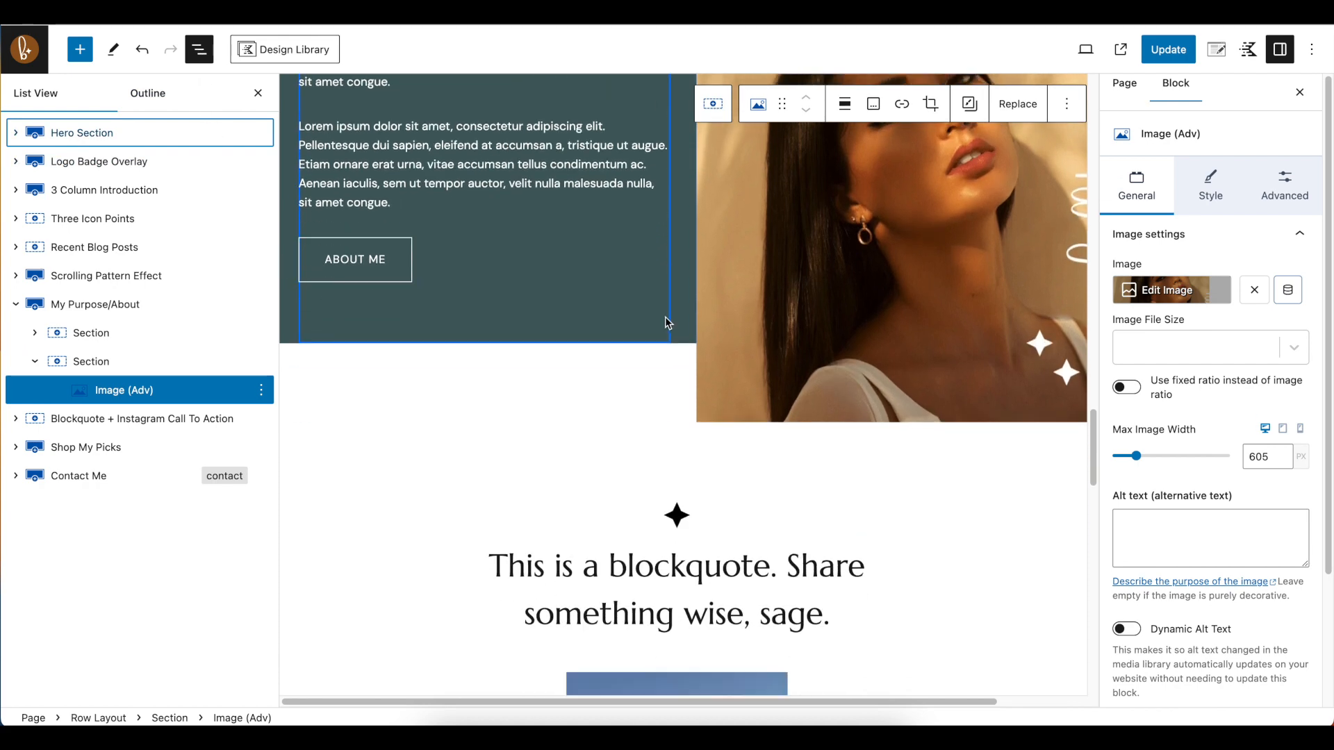
{"action": "scroll", "coordinate": [666, 316], "scroll_direction": "up", "scroll_amount": 4}
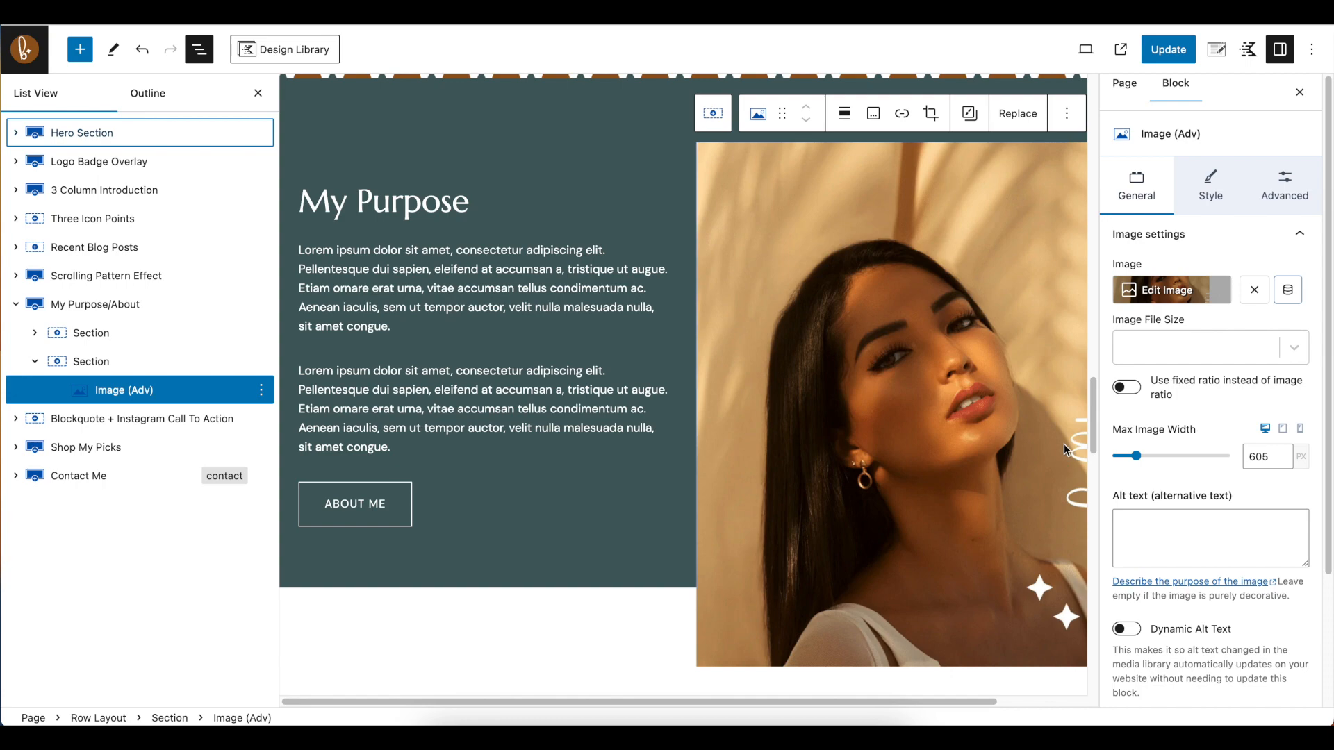
{"action": "left_click", "coordinate": [189, 54]}
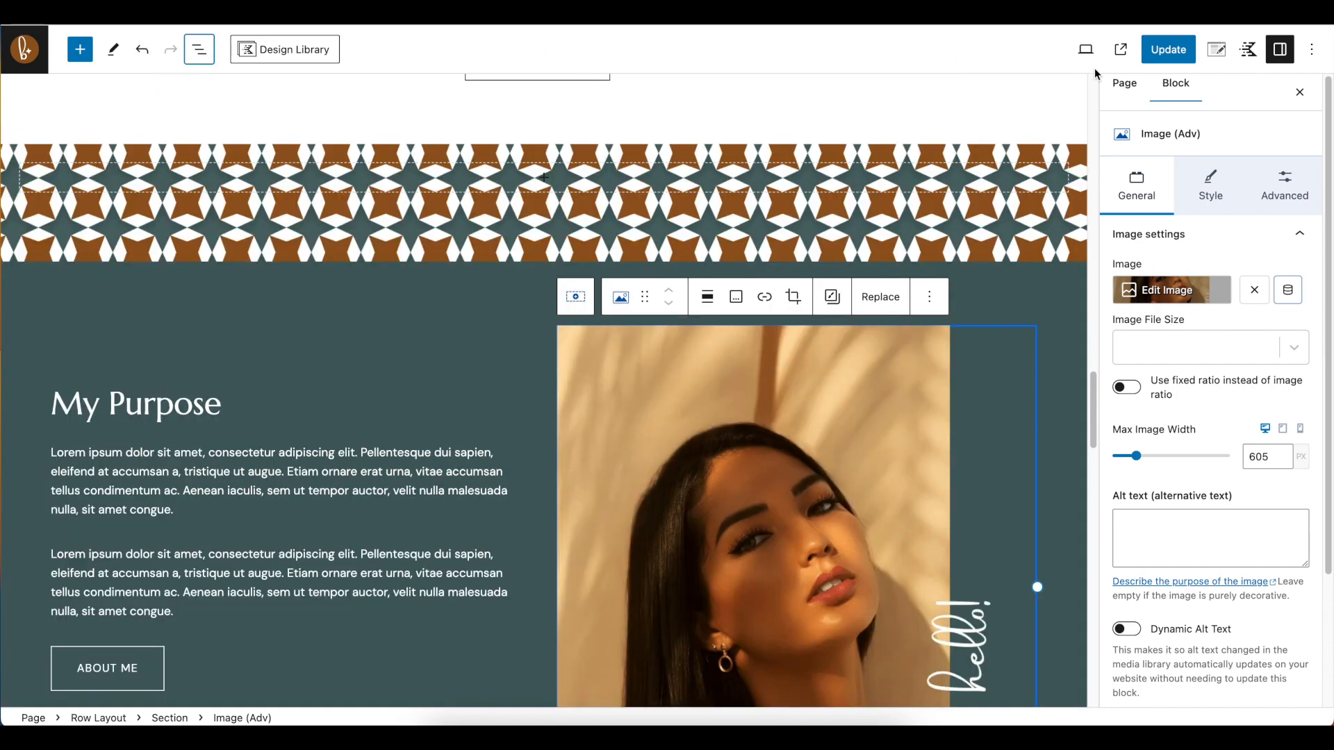
{"action": "left_click", "coordinate": [1279, 50]}
{"action": "scroll", "coordinate": [969, 311], "scroll_direction": "down", "scroll_amount": 5}
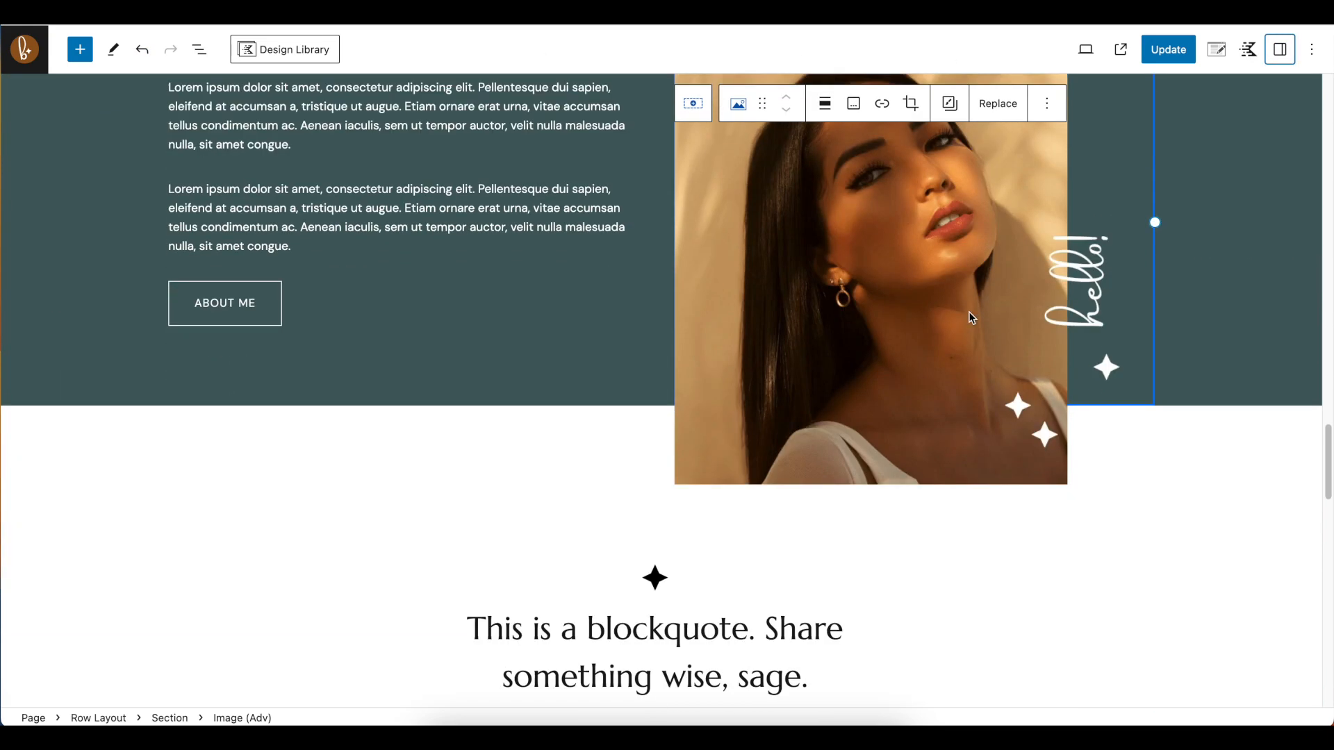
{"action": "scroll", "coordinate": [967, 314], "scroll_direction": "up", "scroll_amount": 3}
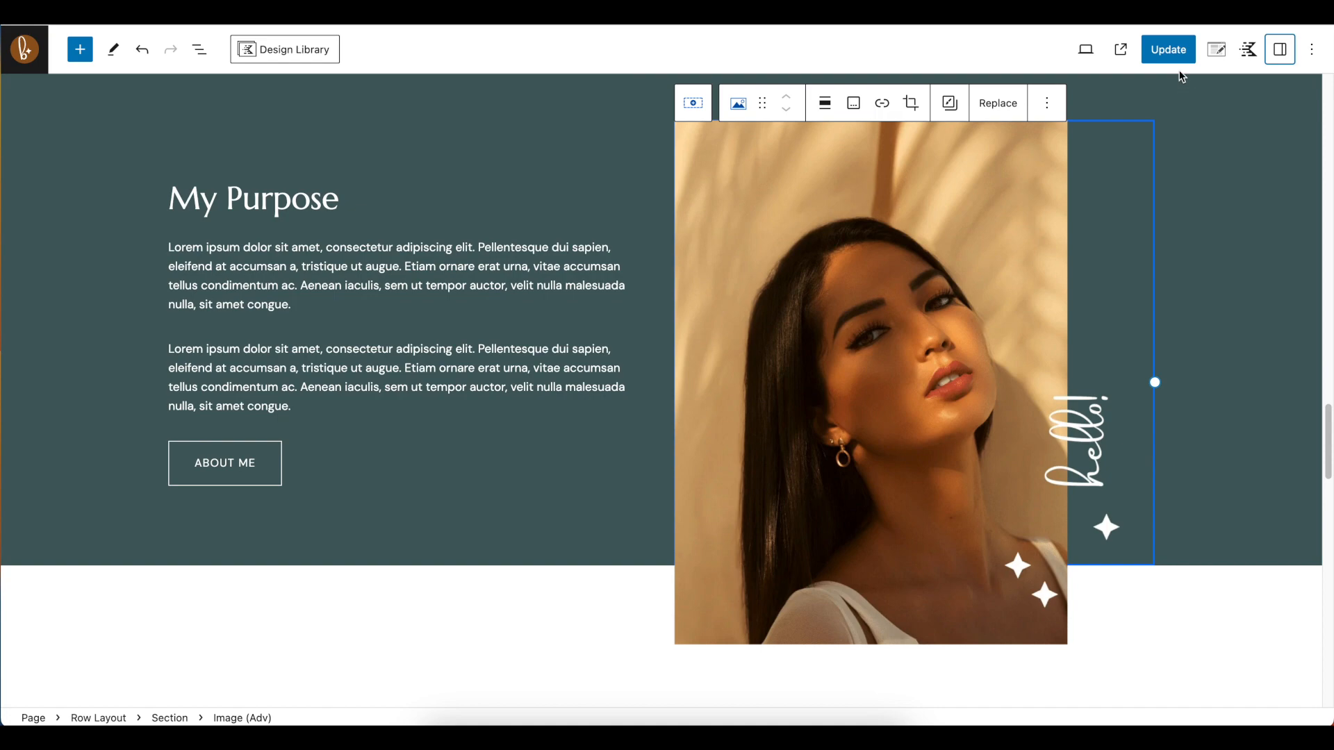
{"action": "left_click", "coordinate": [1279, 49]}
{"action": "left_click", "coordinate": [198, 49]}
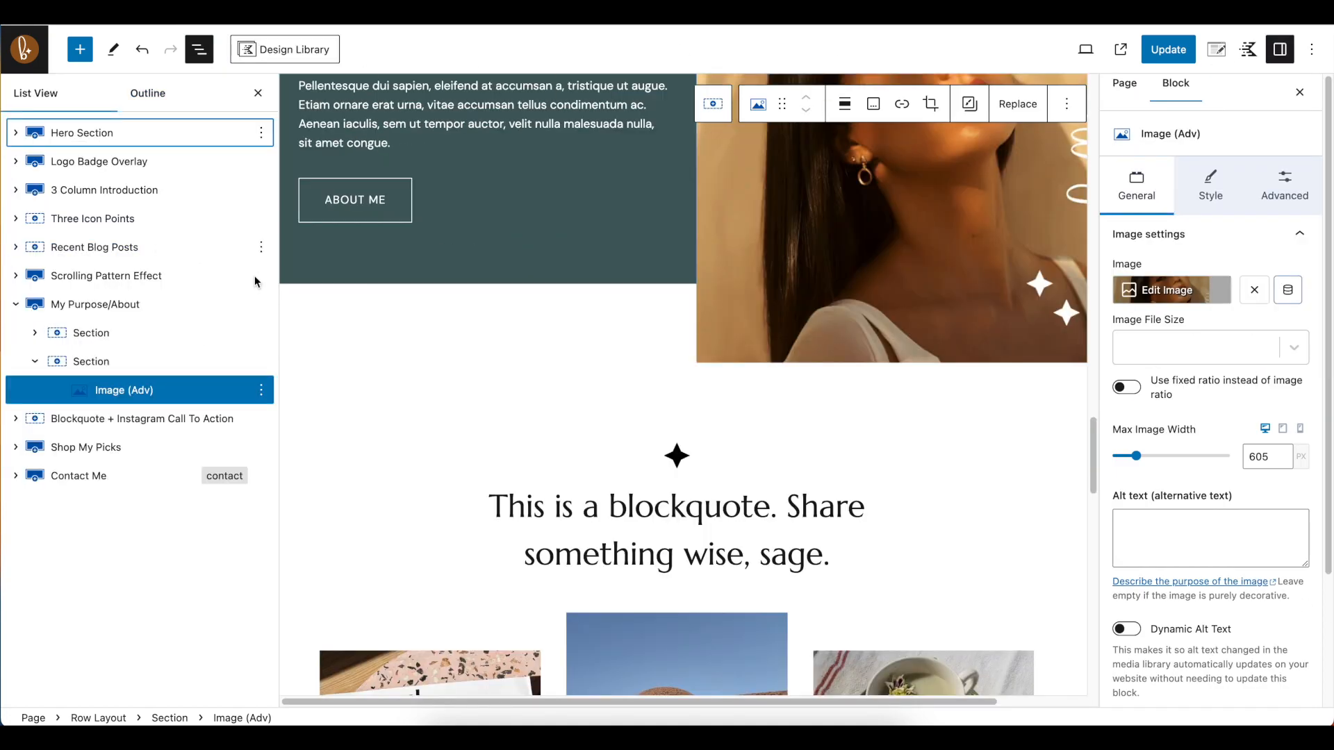
Look through the Blockquote + Instagram Call To Action, Shop My Picks and Contact Me sections down to the page's end
{"action": "scroll", "coordinate": [604, 381], "scroll_direction": "down", "scroll_amount": 3}
{"action": "scroll", "coordinate": [604, 381], "scroll_direction": "down", "scroll_amount": 3}
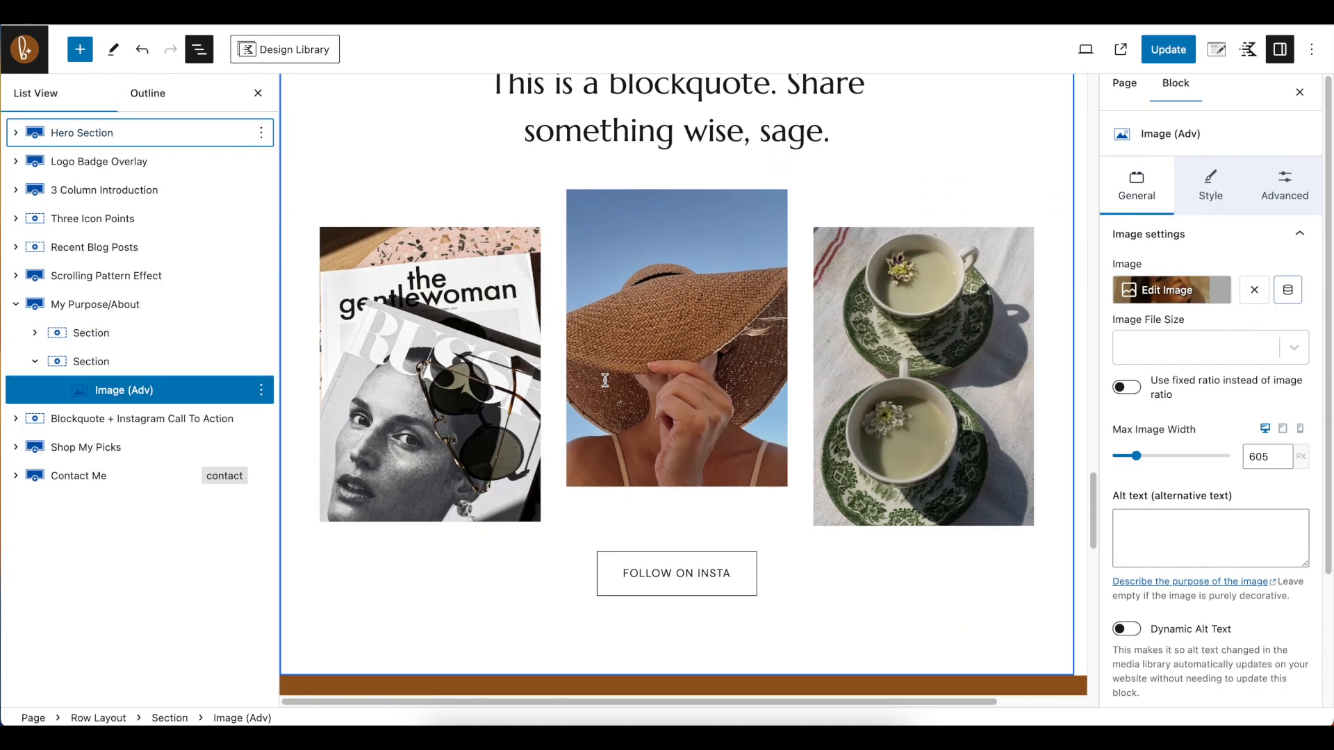
{"action": "scroll", "coordinate": [608, 381], "scroll_direction": "down", "scroll_amount": 1}
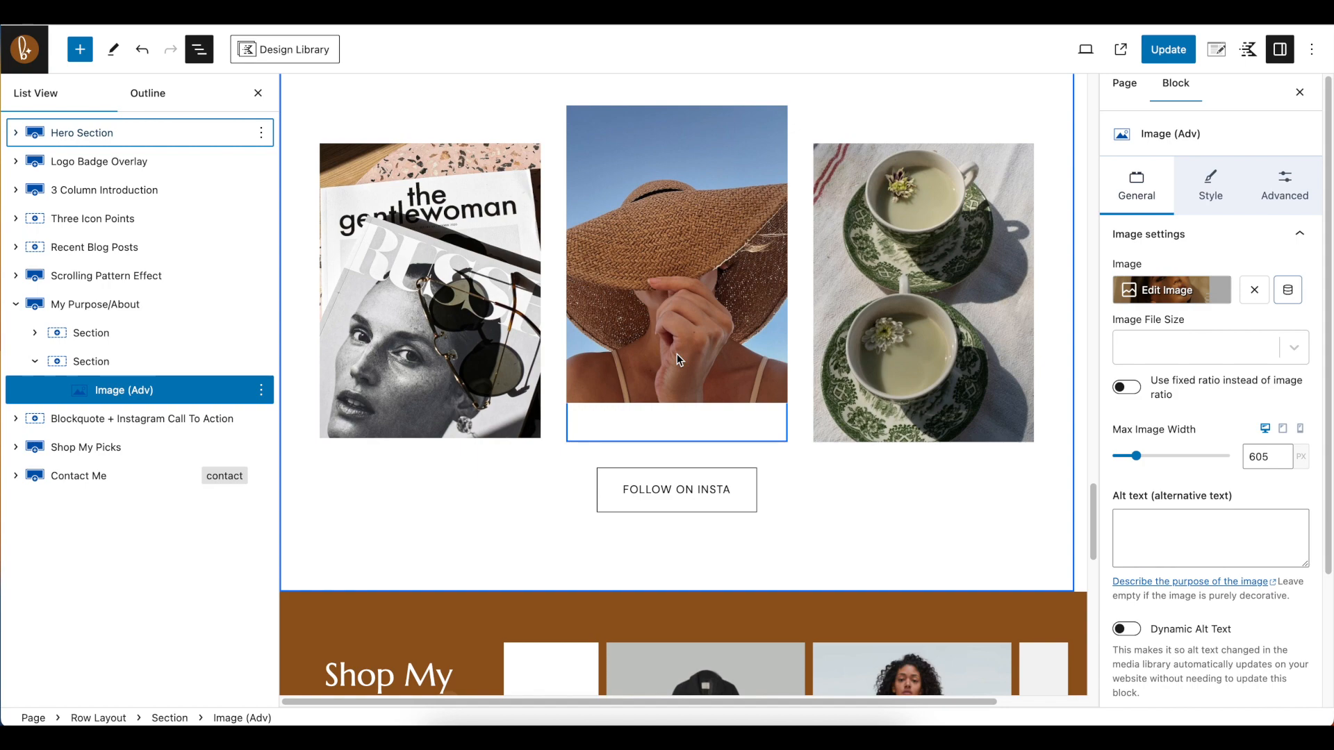
{"action": "scroll", "coordinate": [880, 500], "scroll_direction": "down", "scroll_amount": 7}
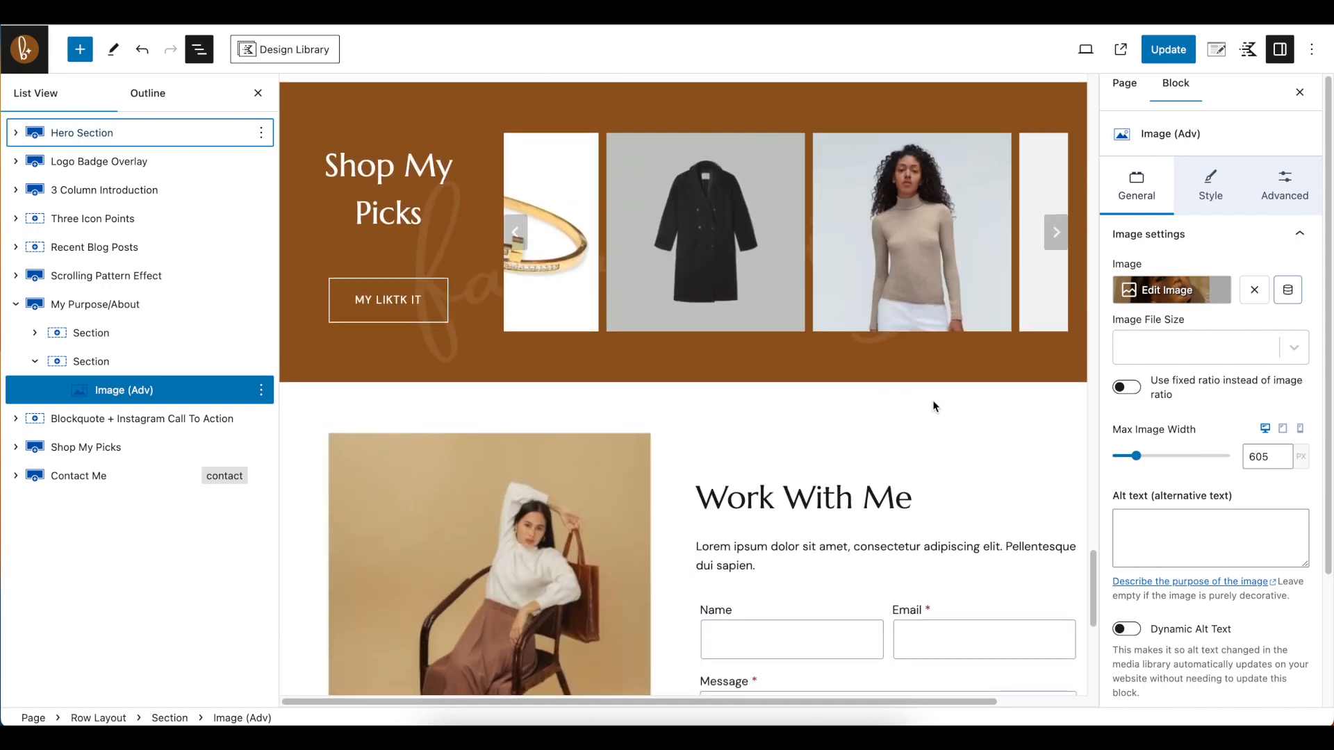
{"action": "scroll", "coordinate": [936, 408], "scroll_direction": "down", "scroll_amount": 3}
{"action": "scroll", "coordinate": [925, 409], "scroll_direction": "down", "scroll_amount": 4}
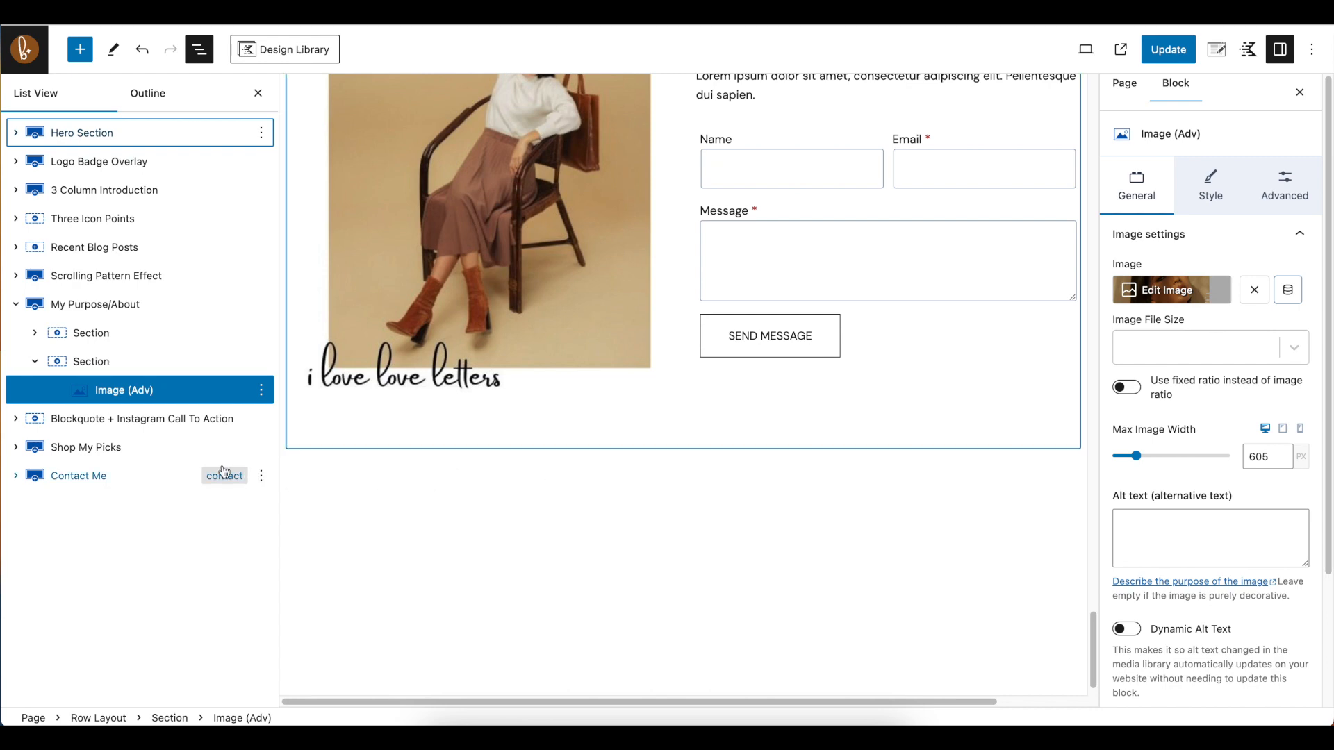
Select the Contact Me row, then clear the selection in the empty area below it
{"action": "left_click", "coordinate": [109, 481]}
{"action": "scroll", "coordinate": [818, 569], "scroll_direction": "down", "scroll_amount": 3}
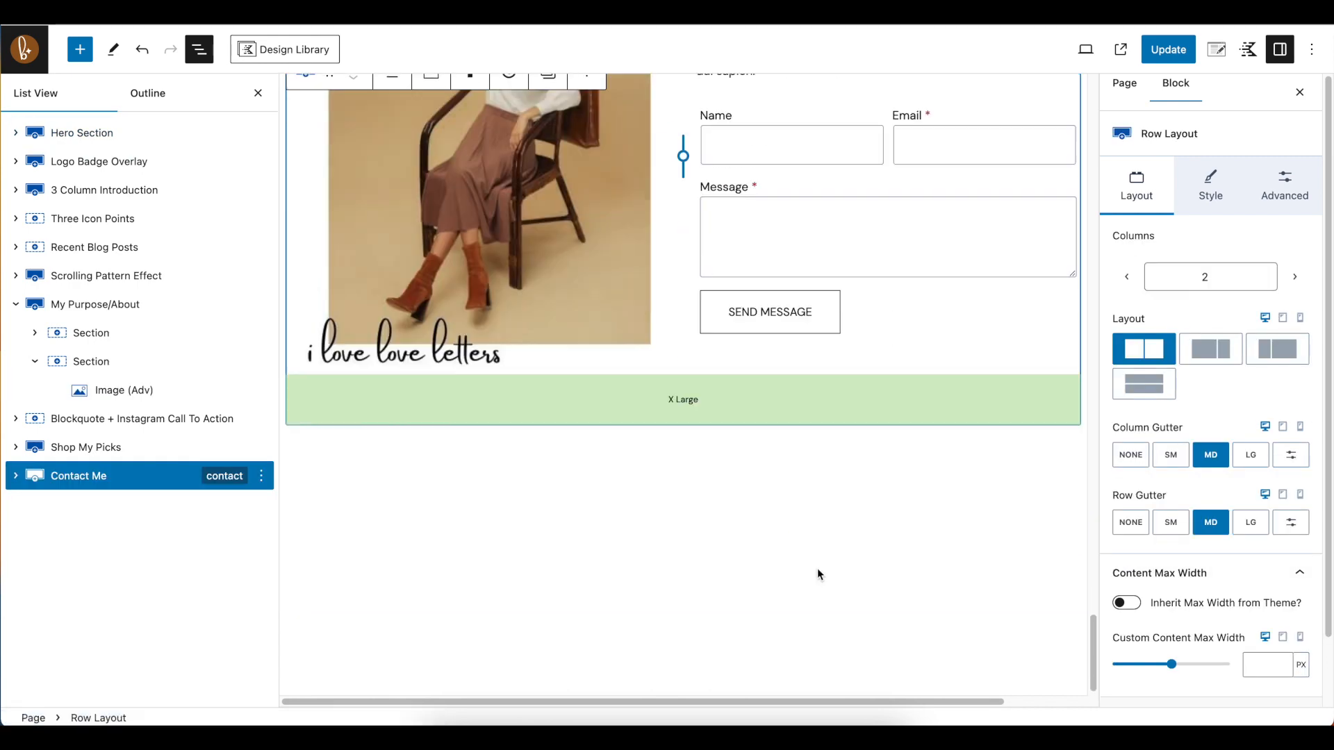
{"action": "left_click", "coordinate": [923, 522]}
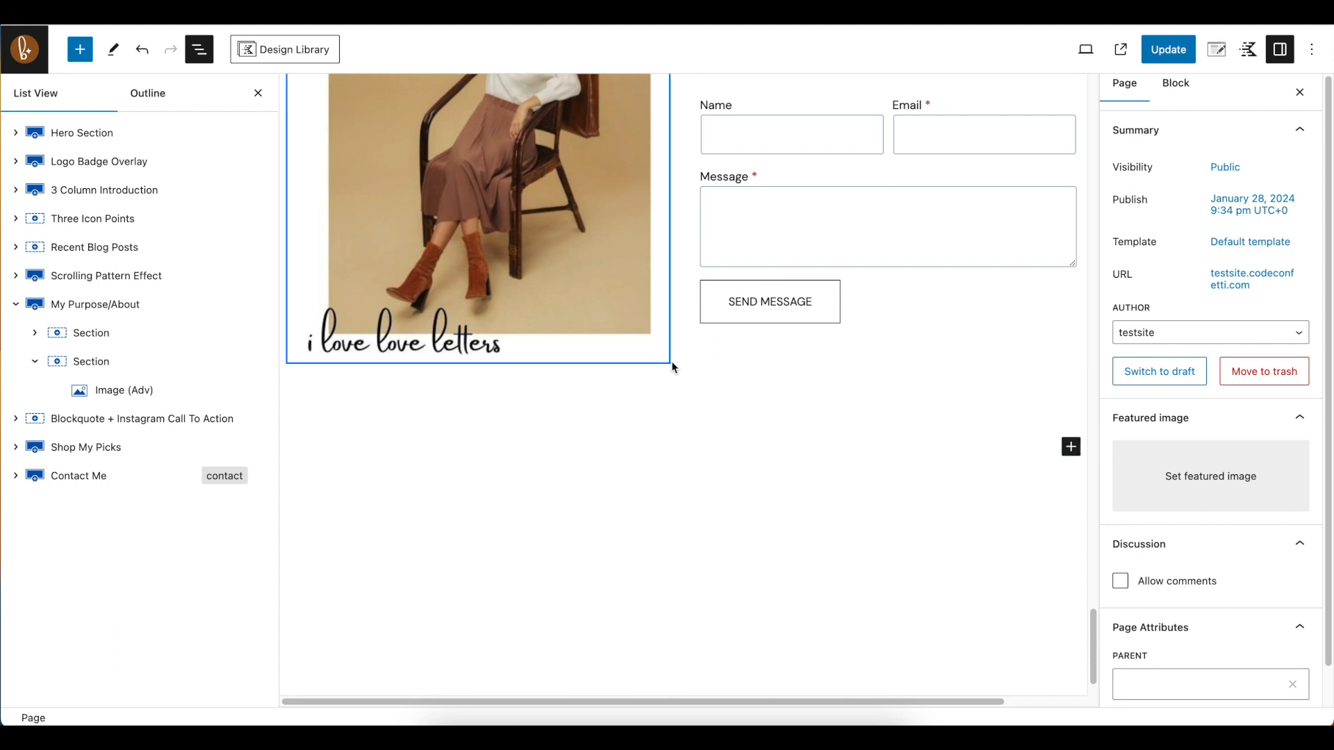
Browse the full list of available blocks for the page's end, looking through the Kadence, Text and Media categories
{"action": "left_click", "coordinate": [1072, 448]}
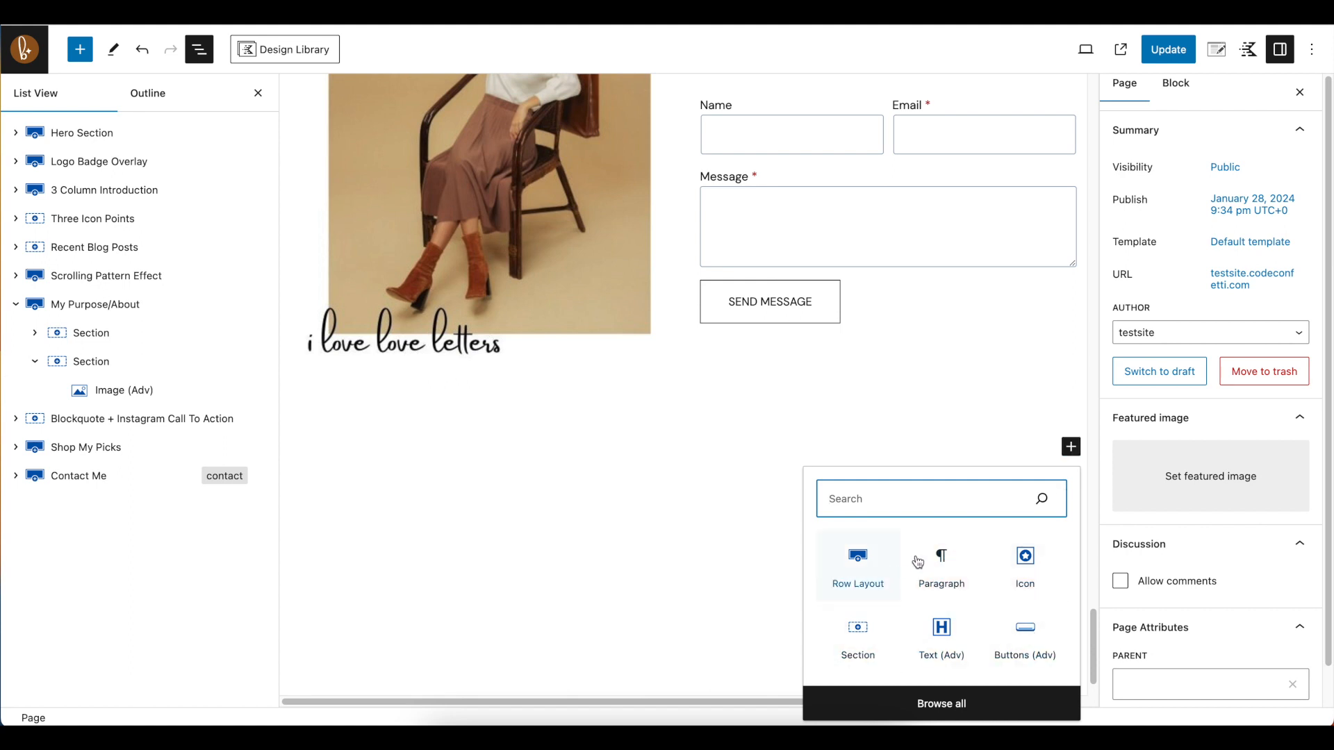
{"action": "left_click", "coordinate": [947, 708]}
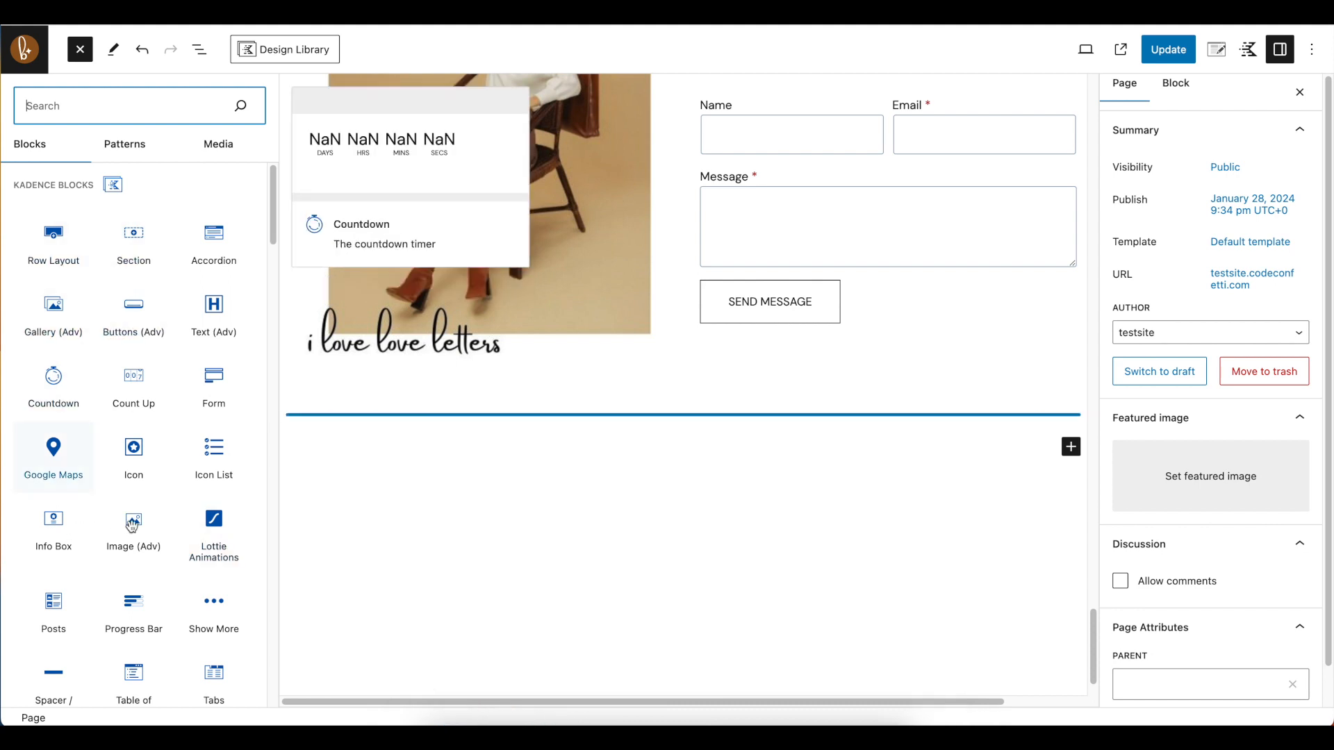
{"action": "left_click", "coordinate": [455, 503]}
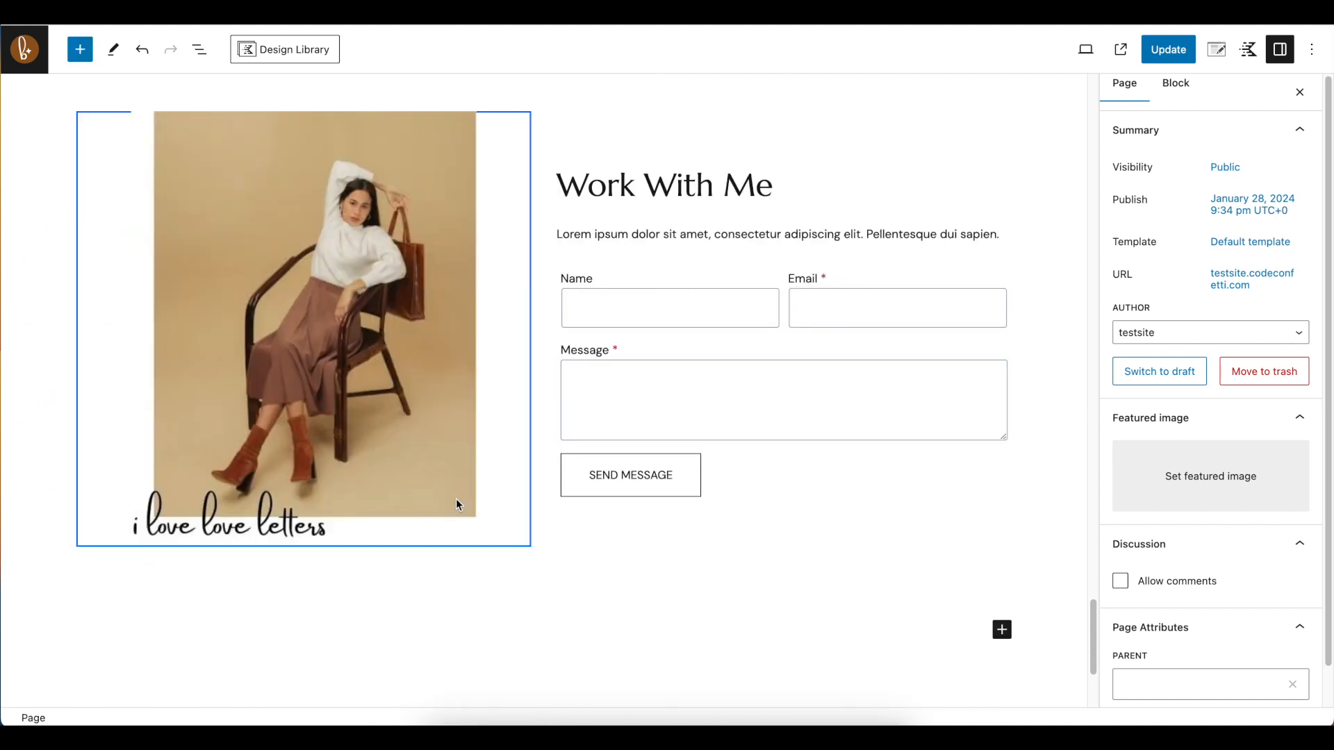
{"action": "left_click", "coordinate": [82, 52]}
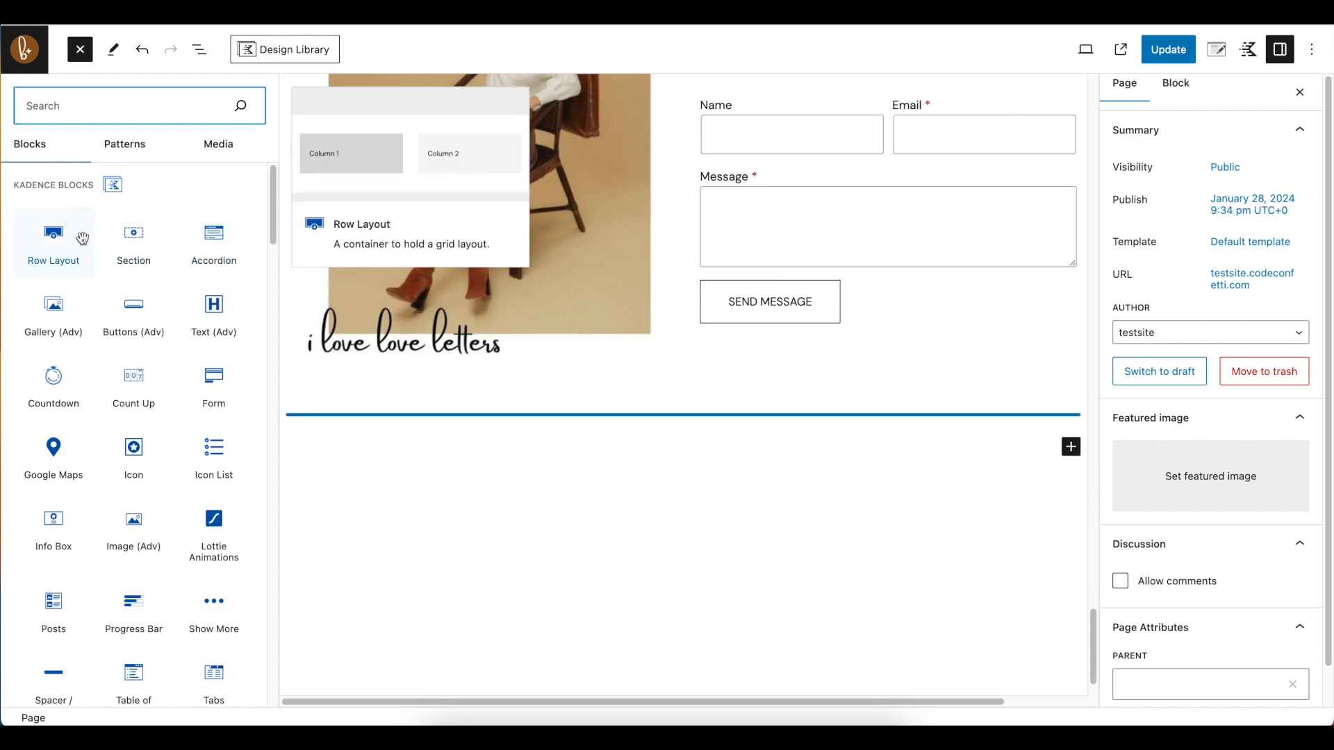
{"action": "scroll", "coordinate": [119, 323], "scroll_direction": "down", "scroll_amount": 7}
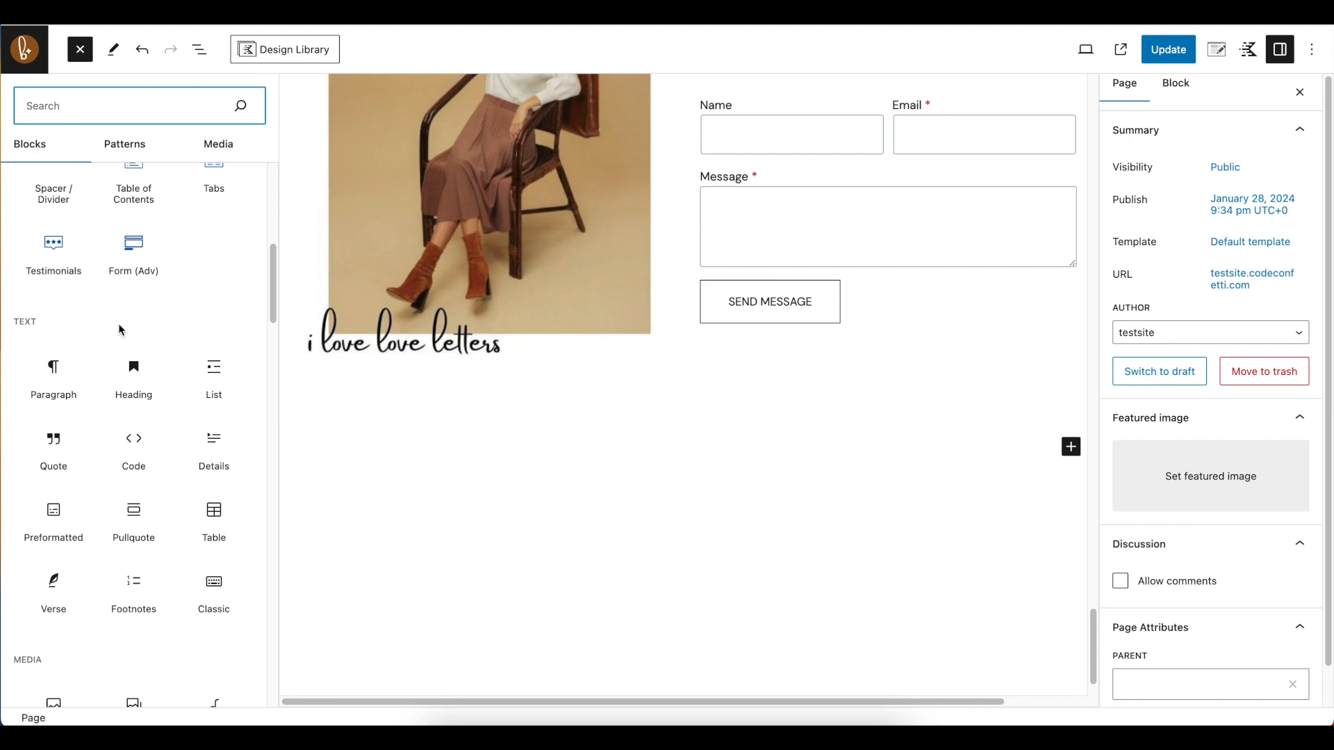
{"action": "scroll", "coordinate": [118, 323], "scroll_direction": "down", "scroll_amount": 2}
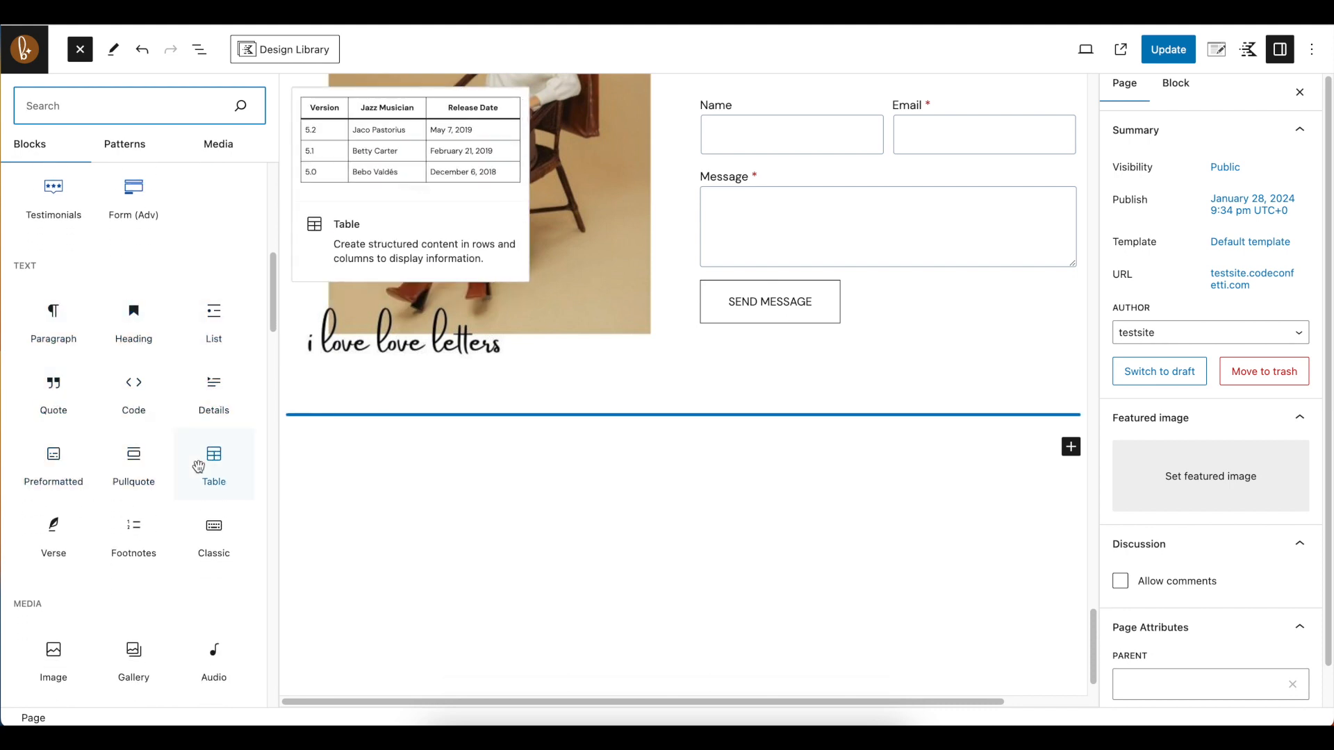
{"action": "scroll", "coordinate": [199, 467], "scroll_direction": "down", "scroll_amount": 1}
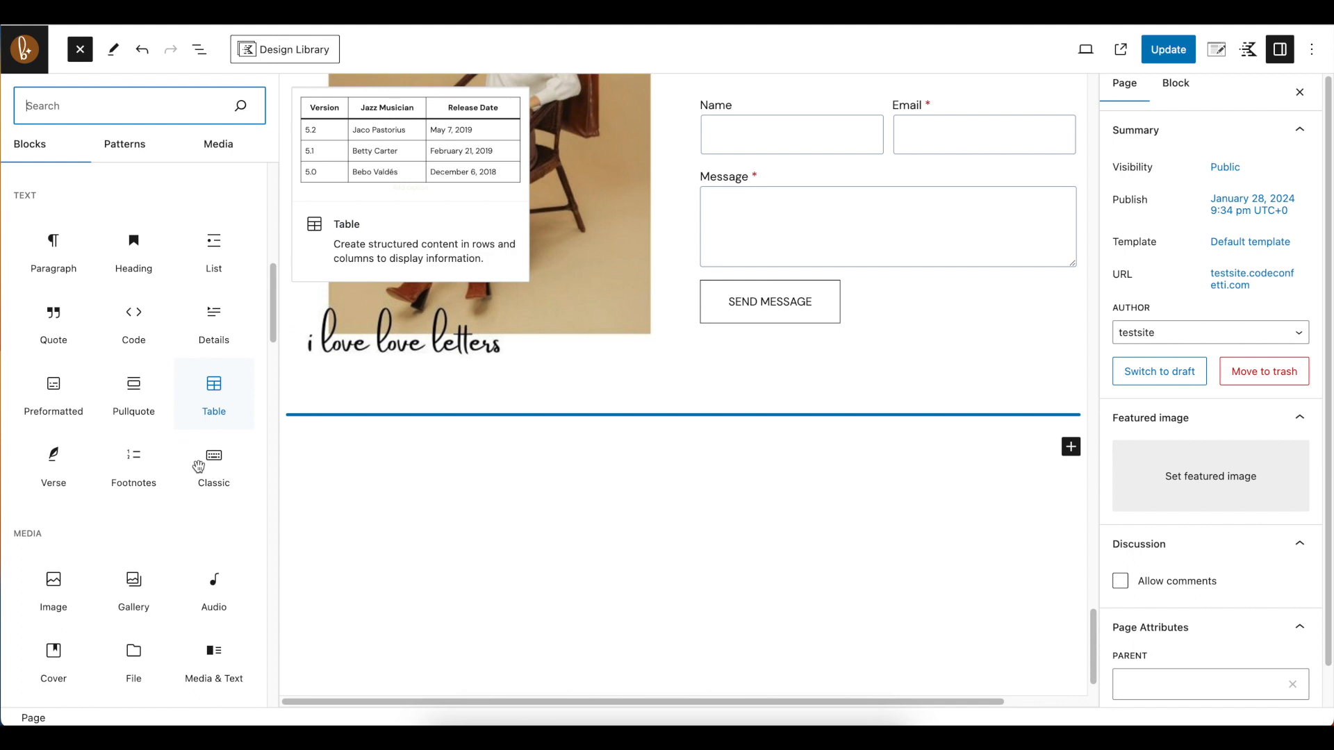
{"action": "left_click", "coordinate": [218, 397]}
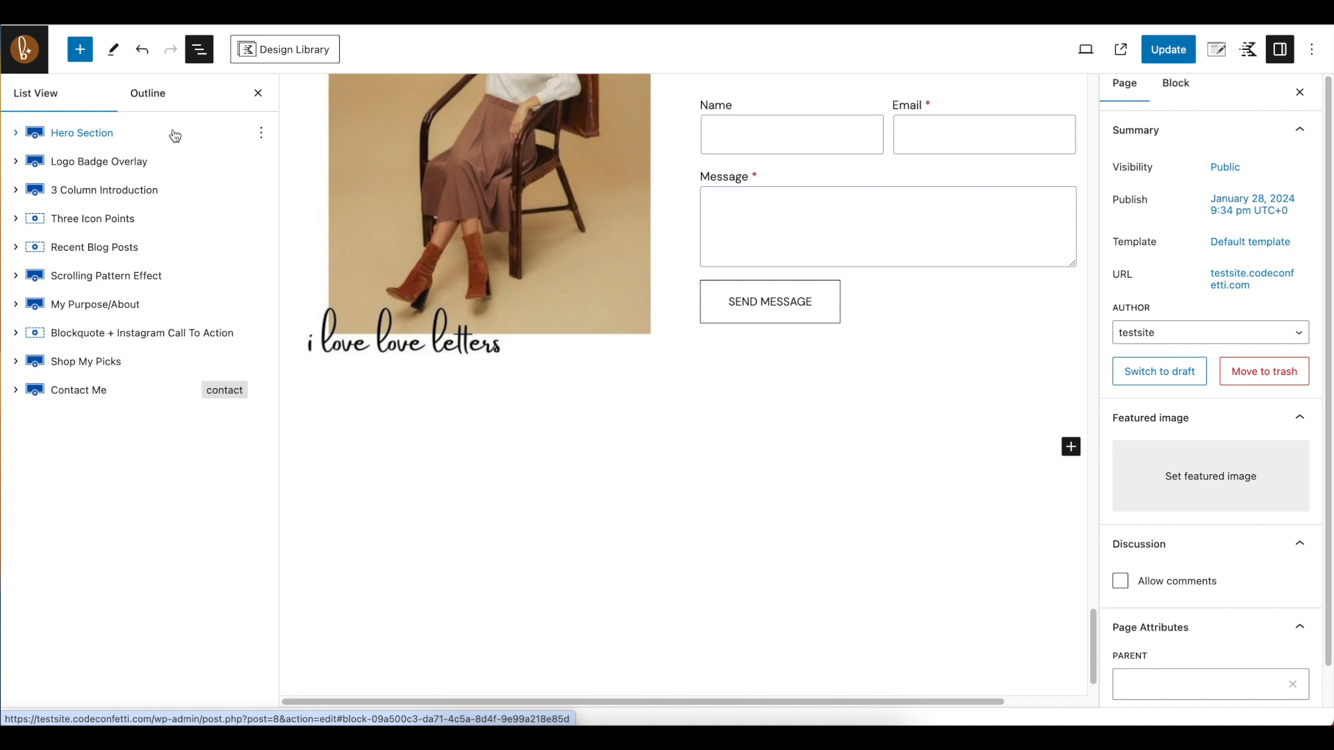
Insert a Kadence Row Layout block at the end of the page, below the Contact Me section
{"action": "left_click", "coordinate": [80, 50]}
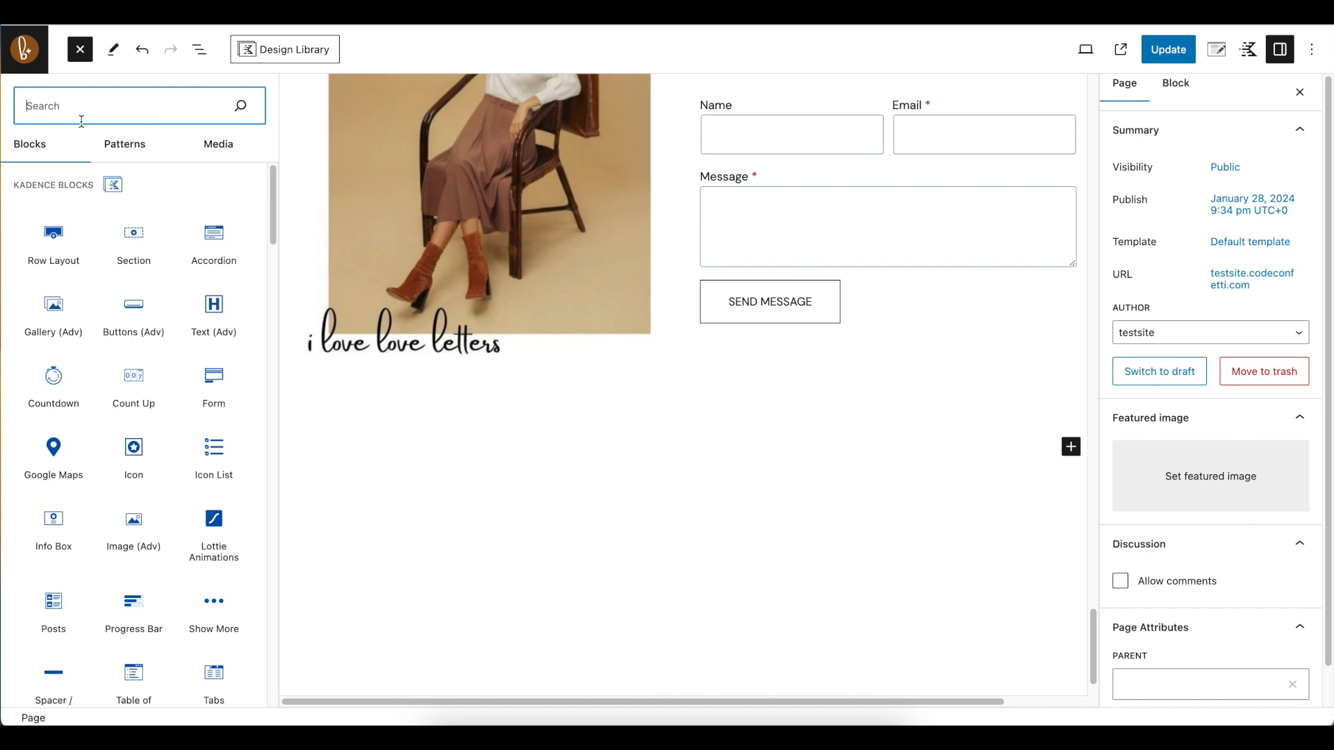
{"action": "left_click", "coordinate": [49, 237]}
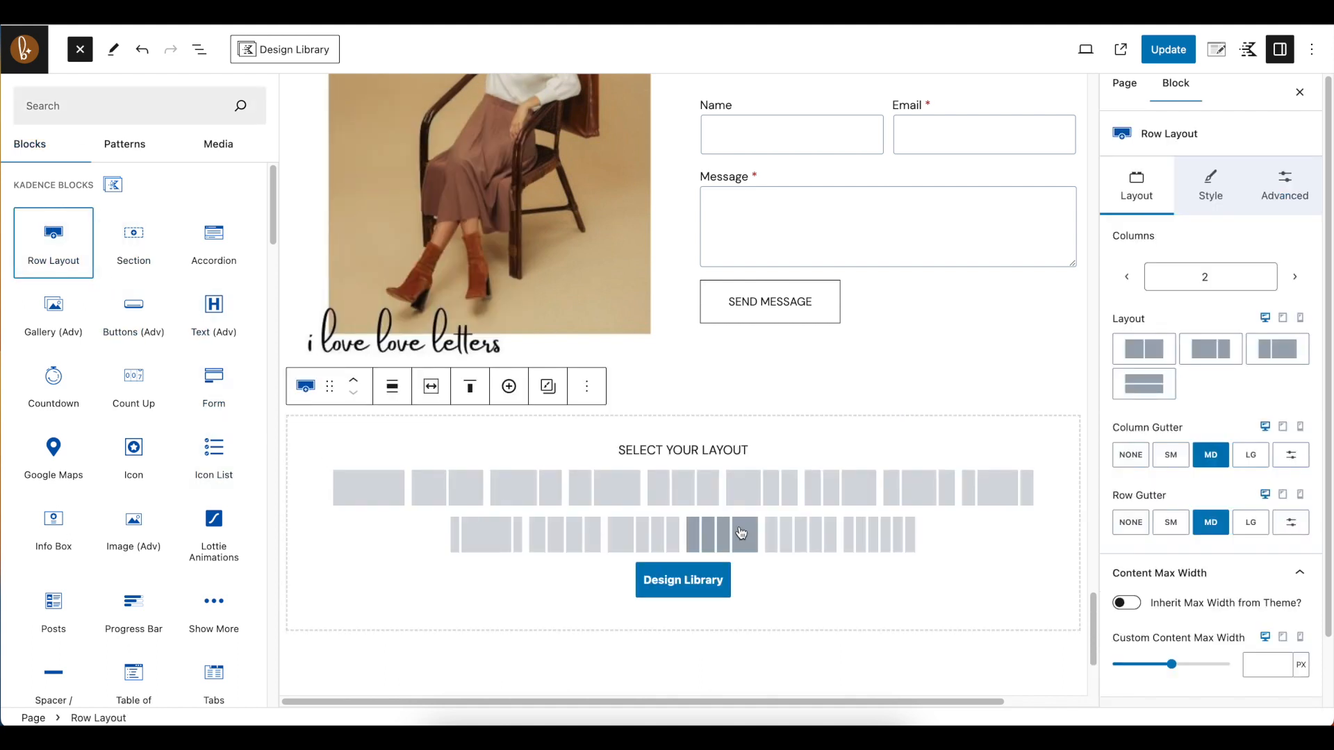
{"action": "scroll", "coordinate": [690, 490], "scroll_direction": "down", "scroll_amount": 1}
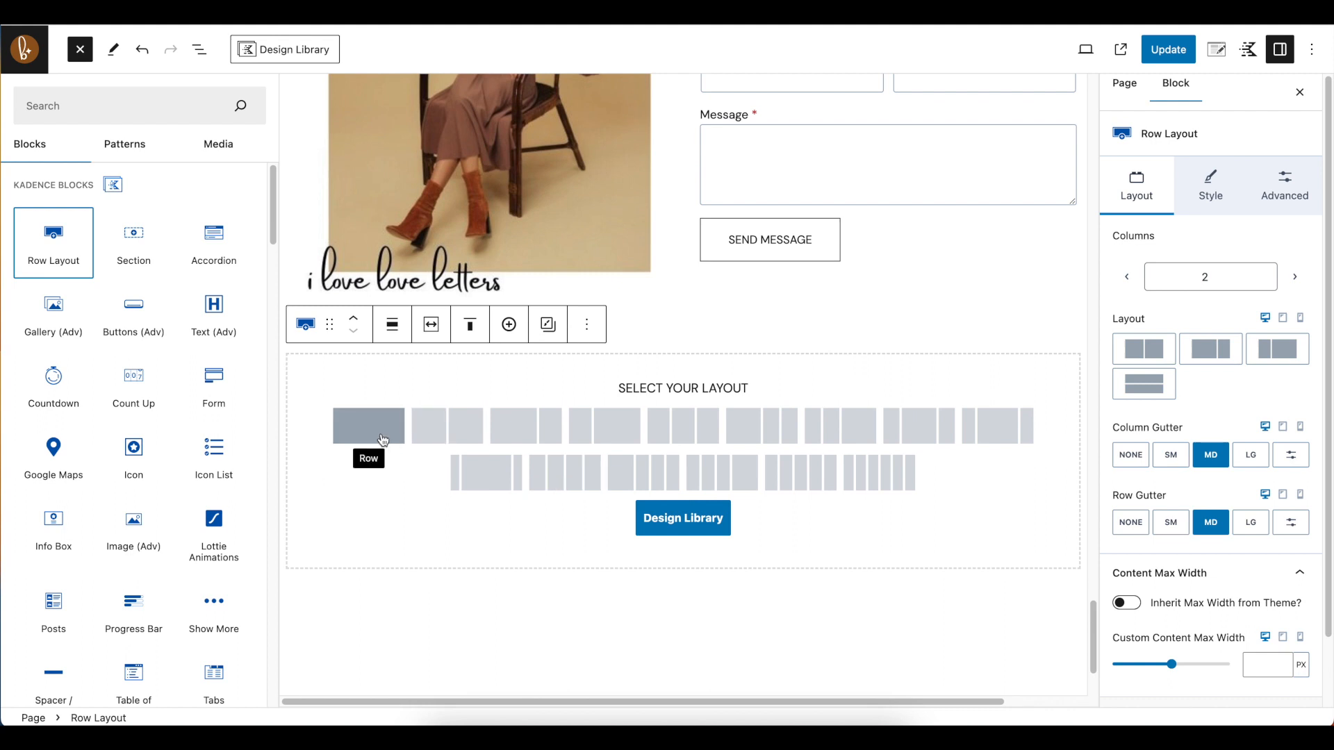
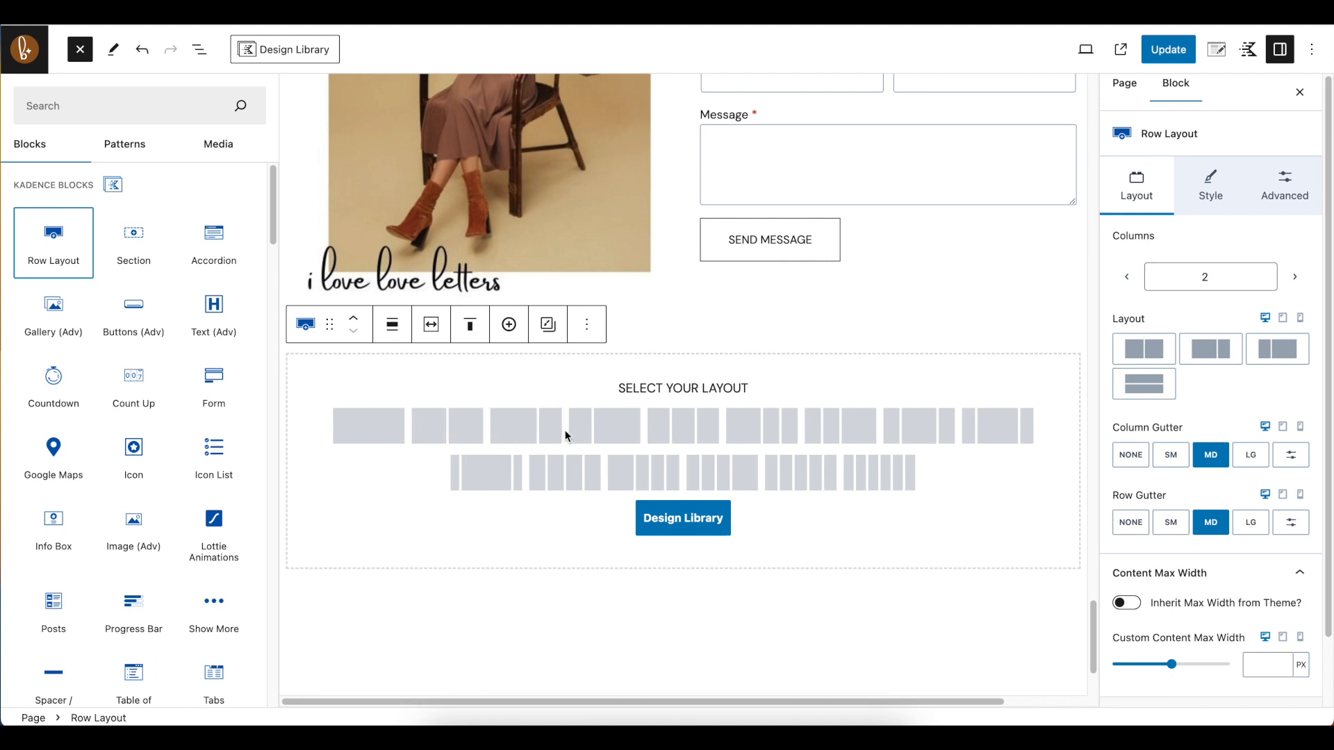
Give the new row a three-column layout with a wide first column and two narrower ones
{"action": "left_click", "coordinate": [773, 437]}
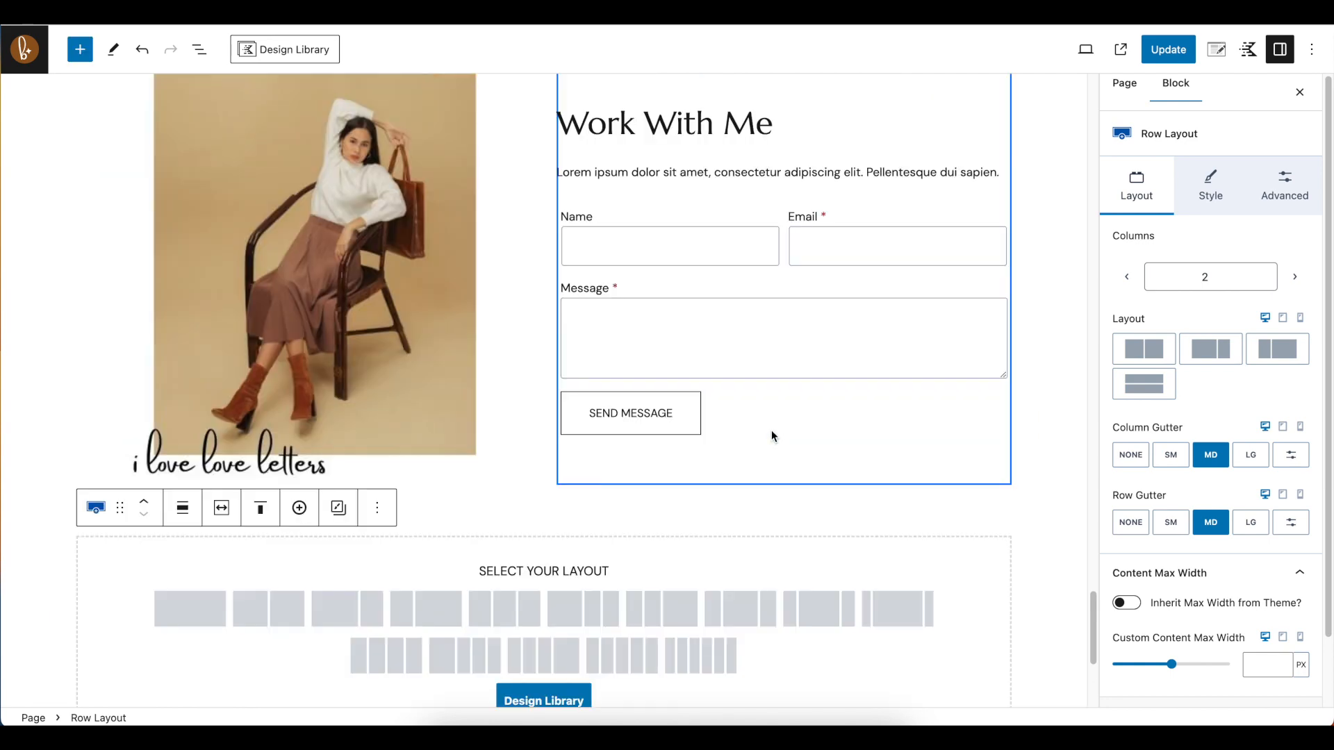
{"action": "scroll", "coordinate": [603, 536], "scroll_direction": "down", "scroll_amount": 4}
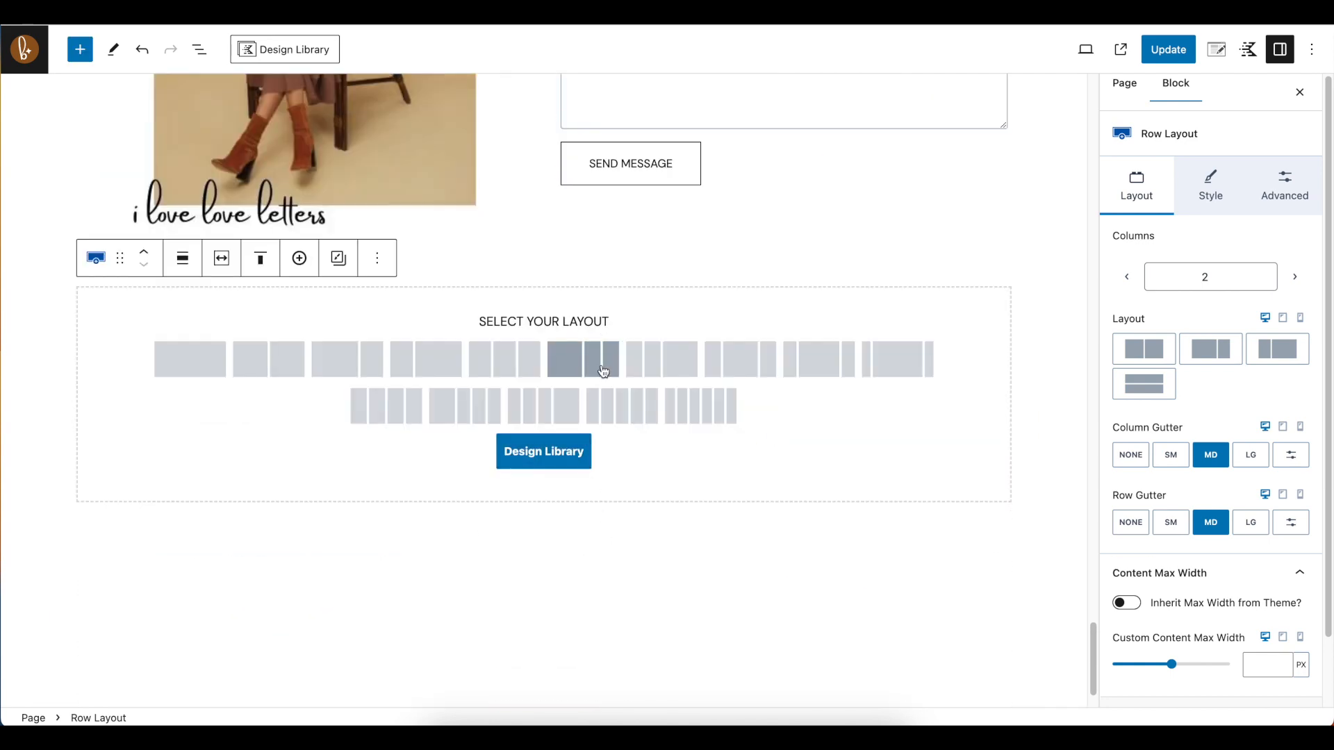
{"action": "left_click", "coordinate": [589, 368]}
{"action": "scroll", "coordinate": [936, 477], "scroll_direction": "down", "scroll_amount": 1}
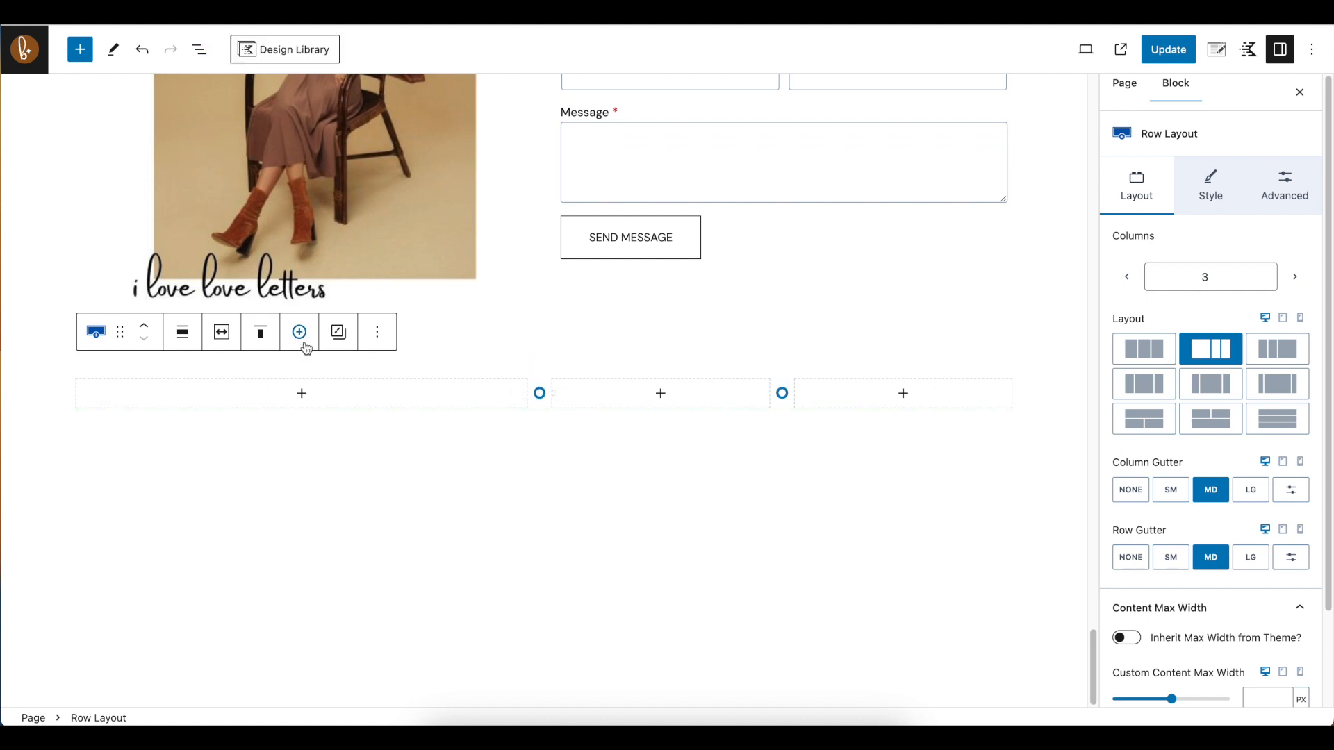
Align the row to full width and nudge the divider between its first and second columns
{"action": "mouse_move", "coordinate": [540, 419]}
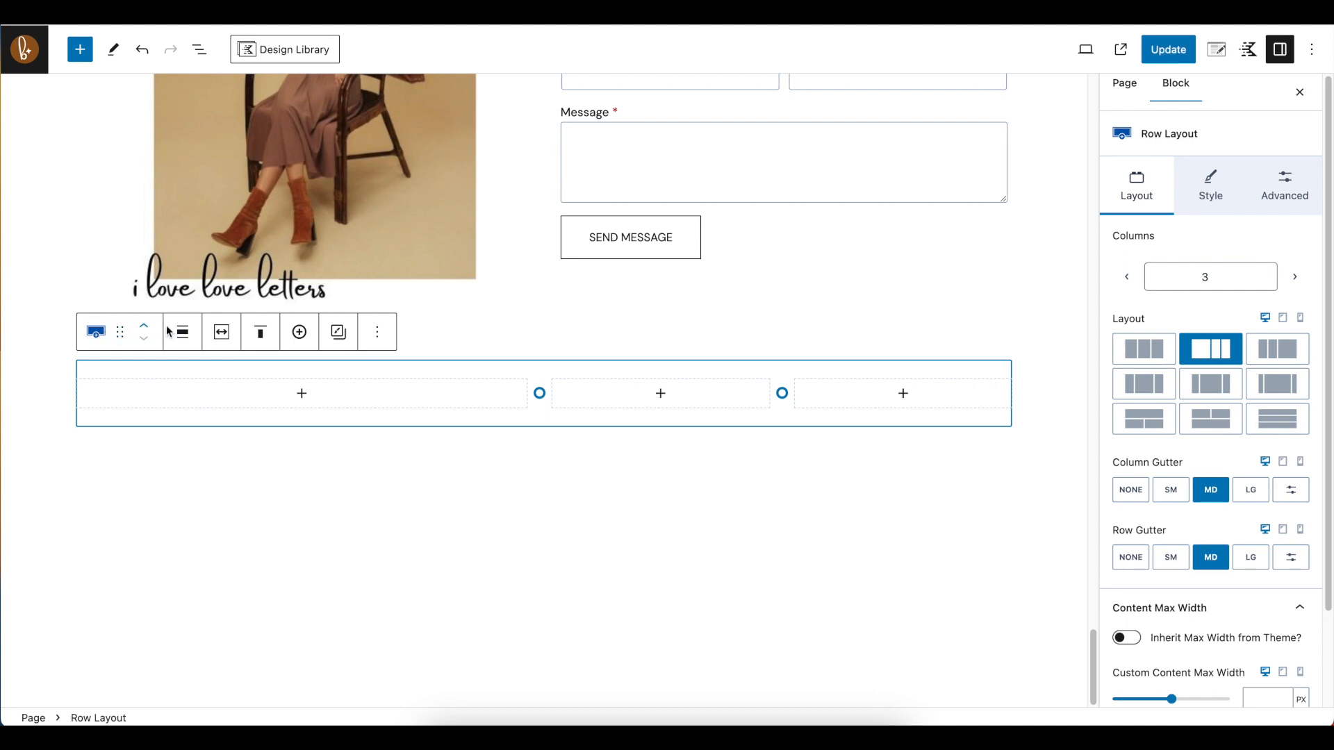
{"action": "left_click", "coordinate": [190, 332]}
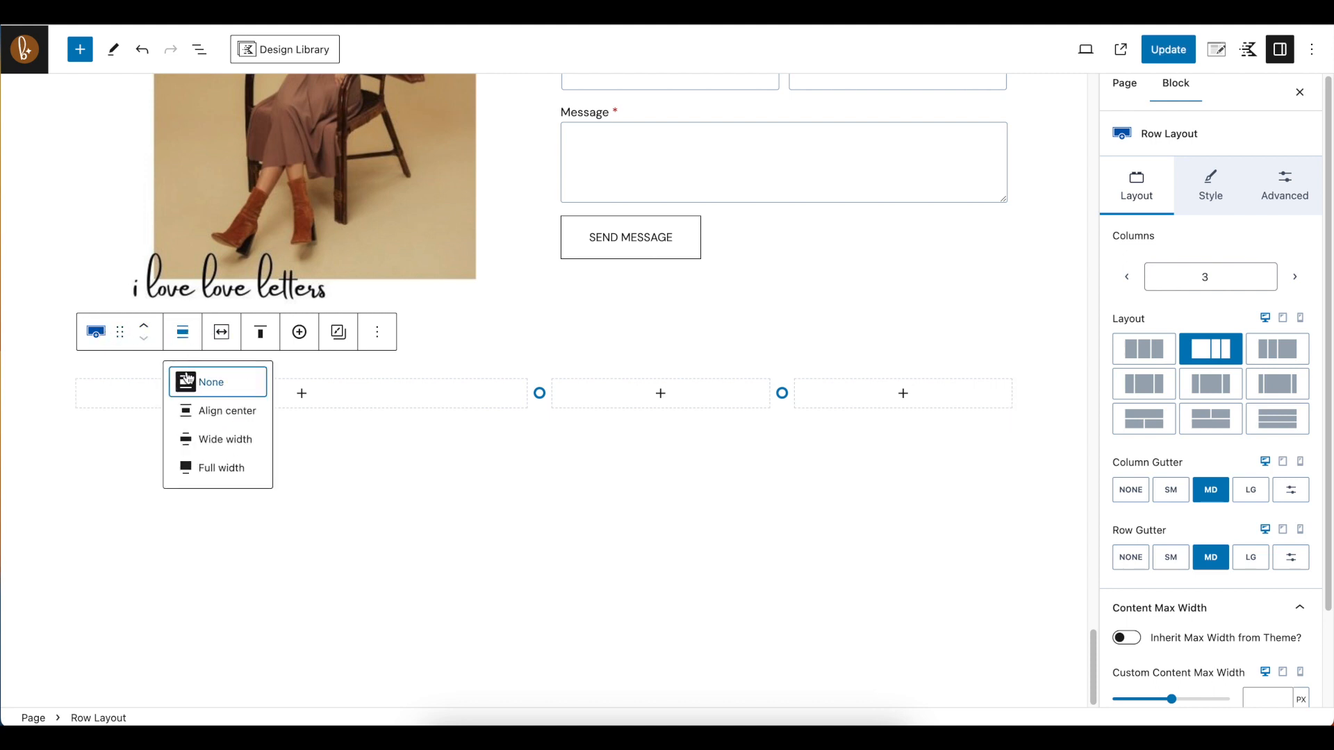
{"action": "left_click", "coordinate": [221, 468]}
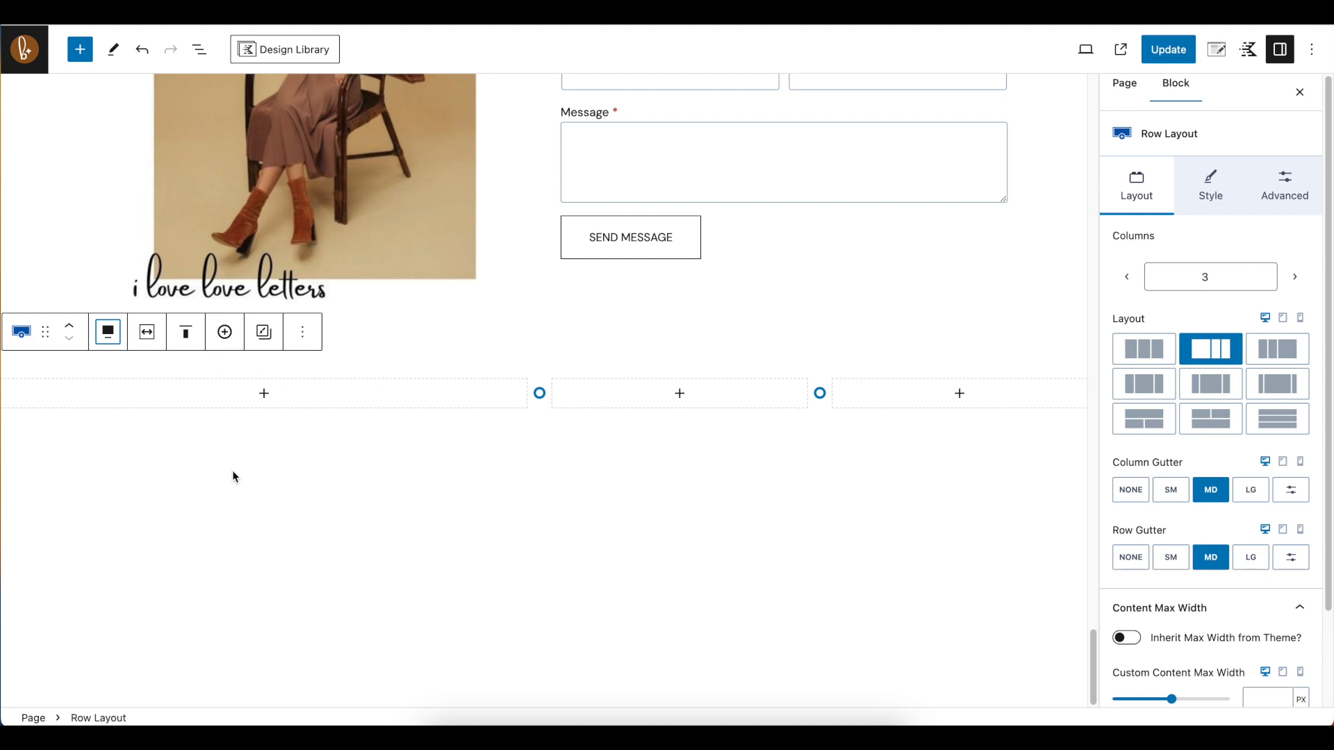
{"action": "mouse_move", "coordinate": [539, 393]}
{"action": "left_mouse_down"}
{"action": "mouse_move", "coordinate": [342, 393]}
{"action": "mouse_move", "coordinate": [636, 394]}
{"action": "mouse_move", "coordinate": [528, 394]}
{"action": "left_mouse_up"}
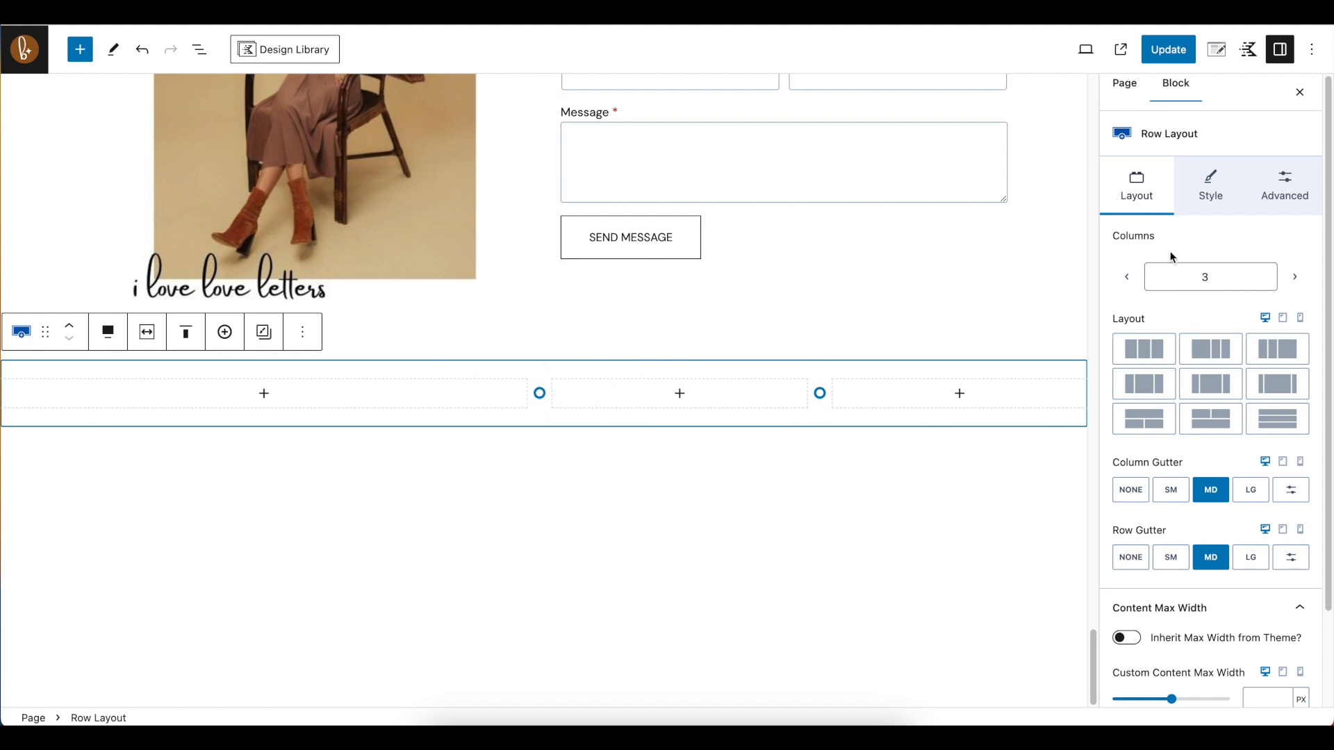
Set the row's column gutter to LG
{"action": "scroll", "coordinate": [1219, 427], "scroll_direction": "down", "scroll_amount": 3}
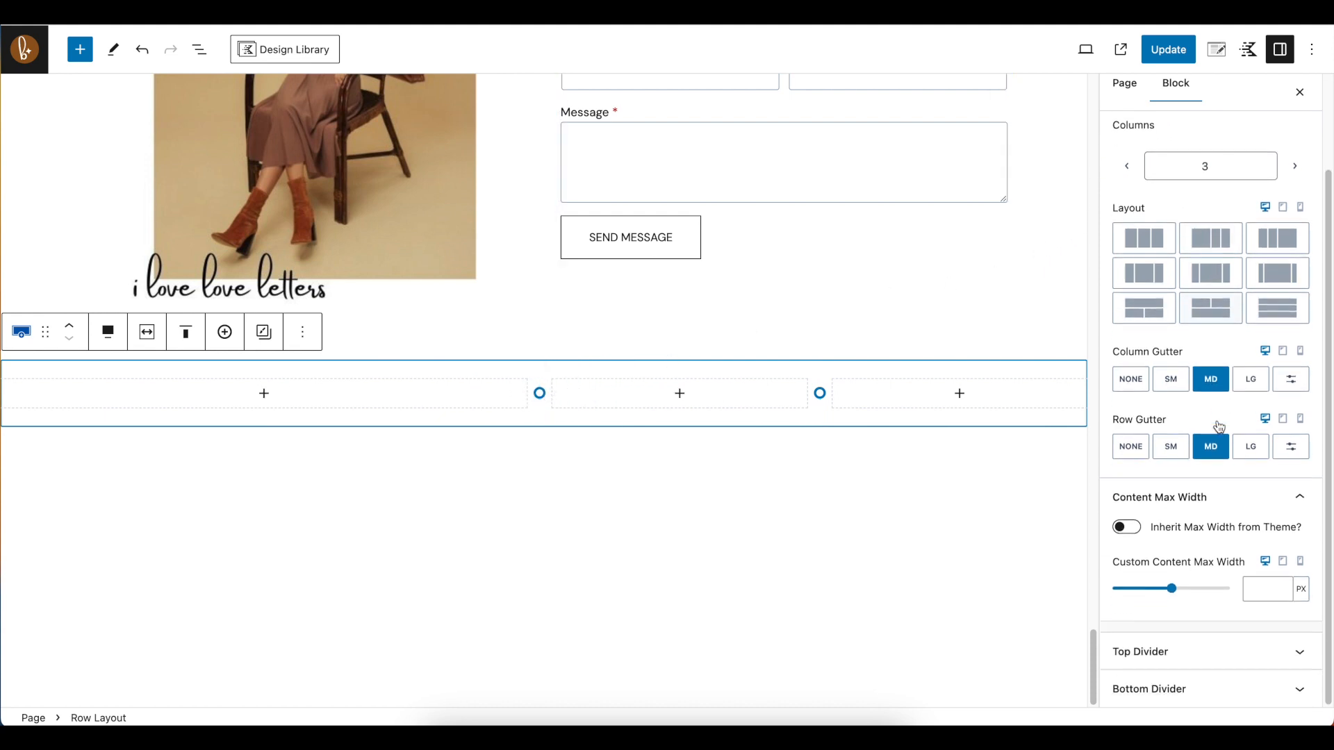
{"action": "left_click", "coordinate": [1255, 384]}
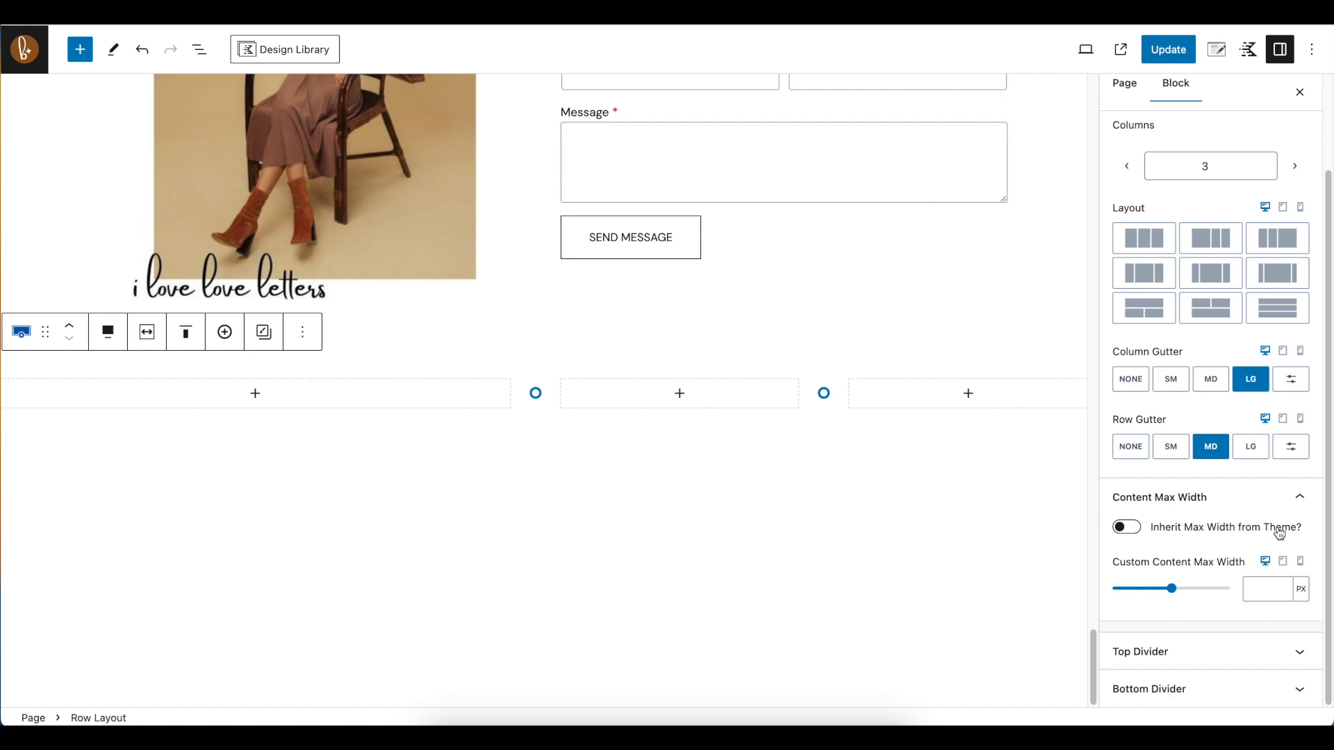
{"action": "scroll", "coordinate": [1209, 577], "scroll_direction": "up", "scroll_amount": 2}
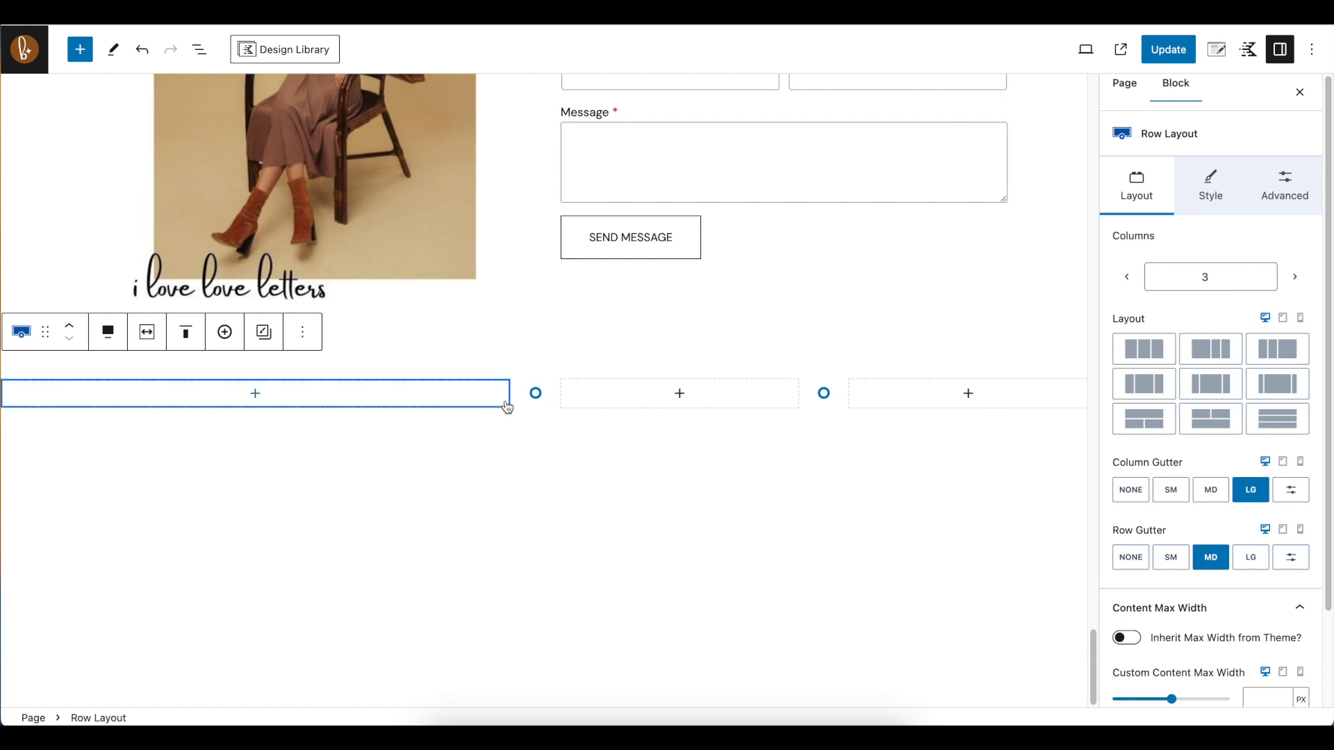
Insert a Kadence Text (Adv) block below the three-column row and place the cursor in it
{"action": "left_click", "coordinate": [255, 395]}
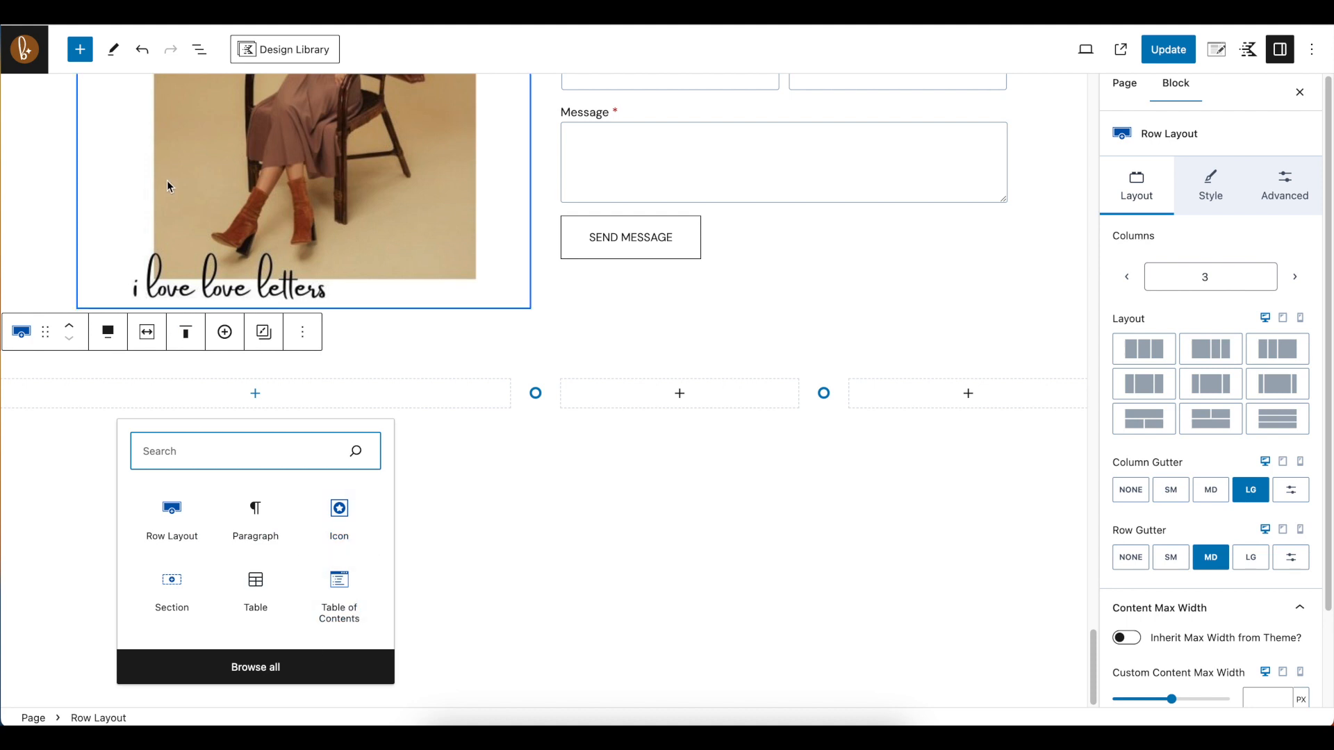
{"action": "left_click", "coordinate": [89, 53]}
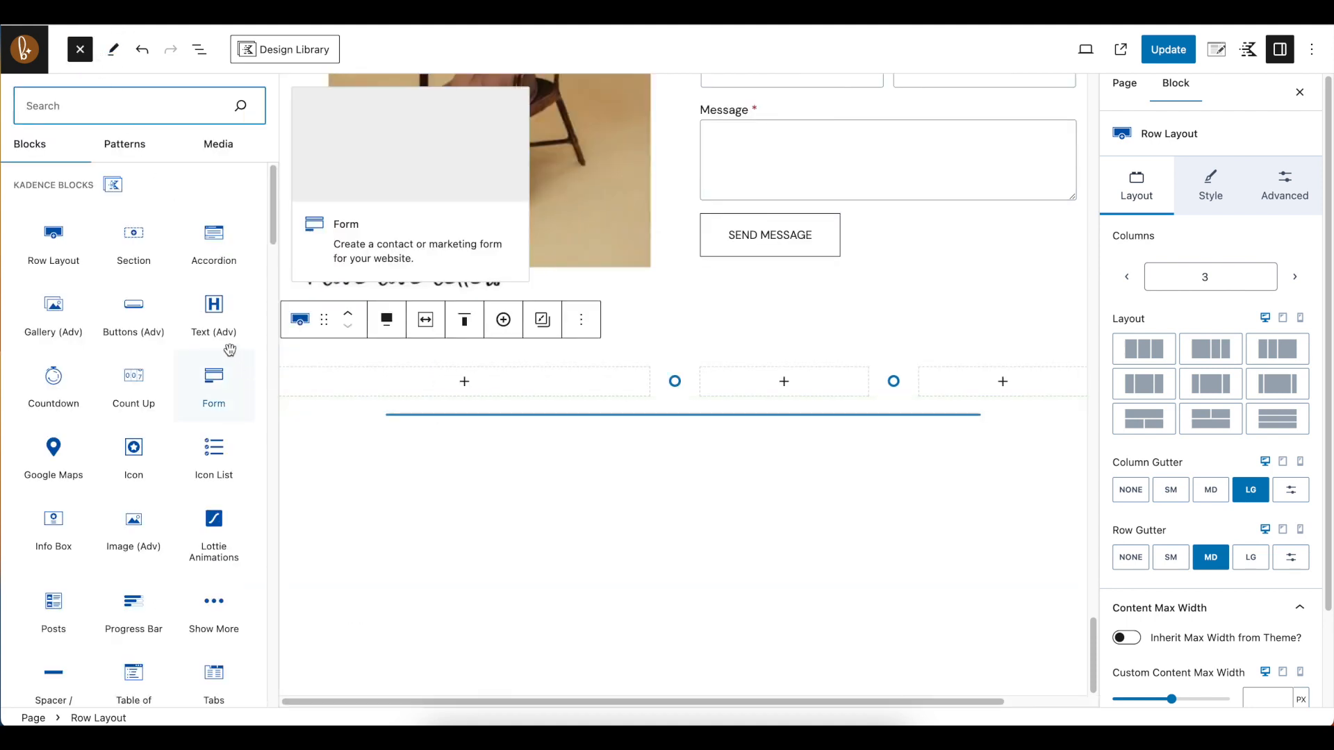
{"action": "left_click", "coordinate": [221, 317]}
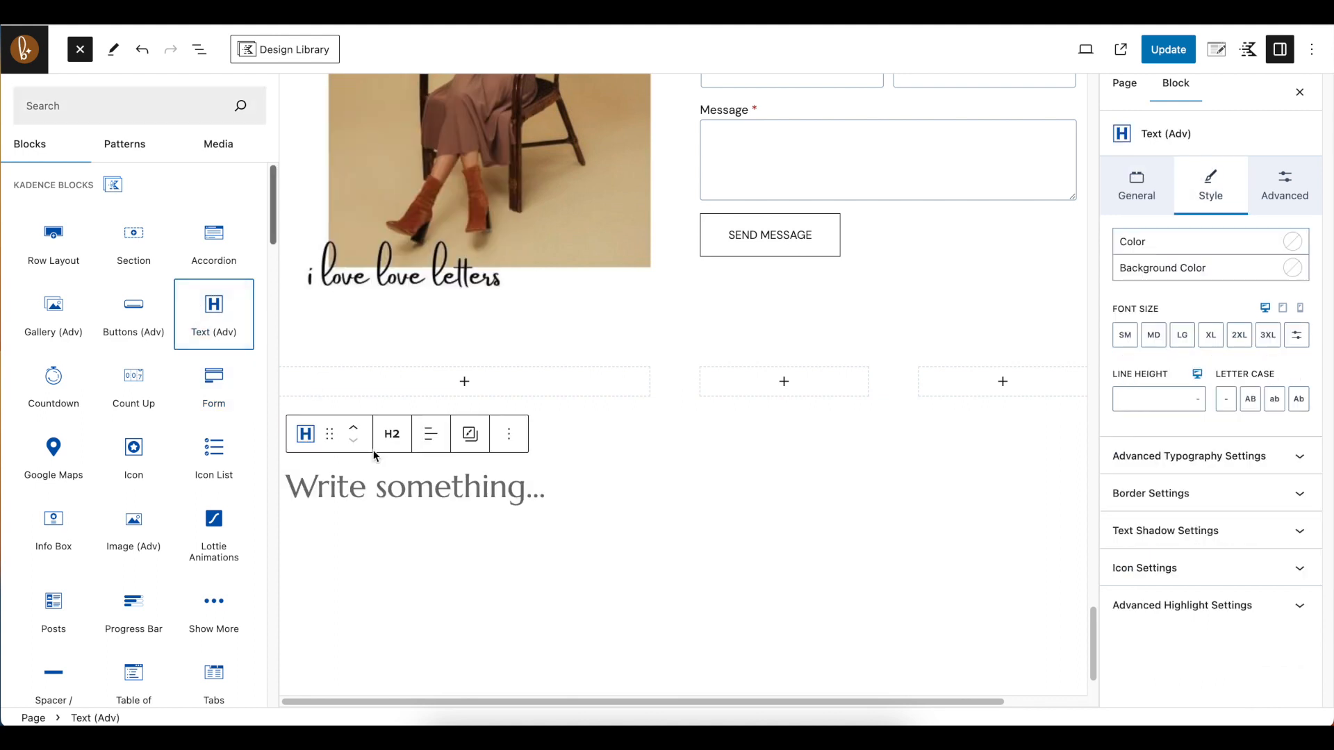
{"action": "left_click", "coordinate": [416, 486]}
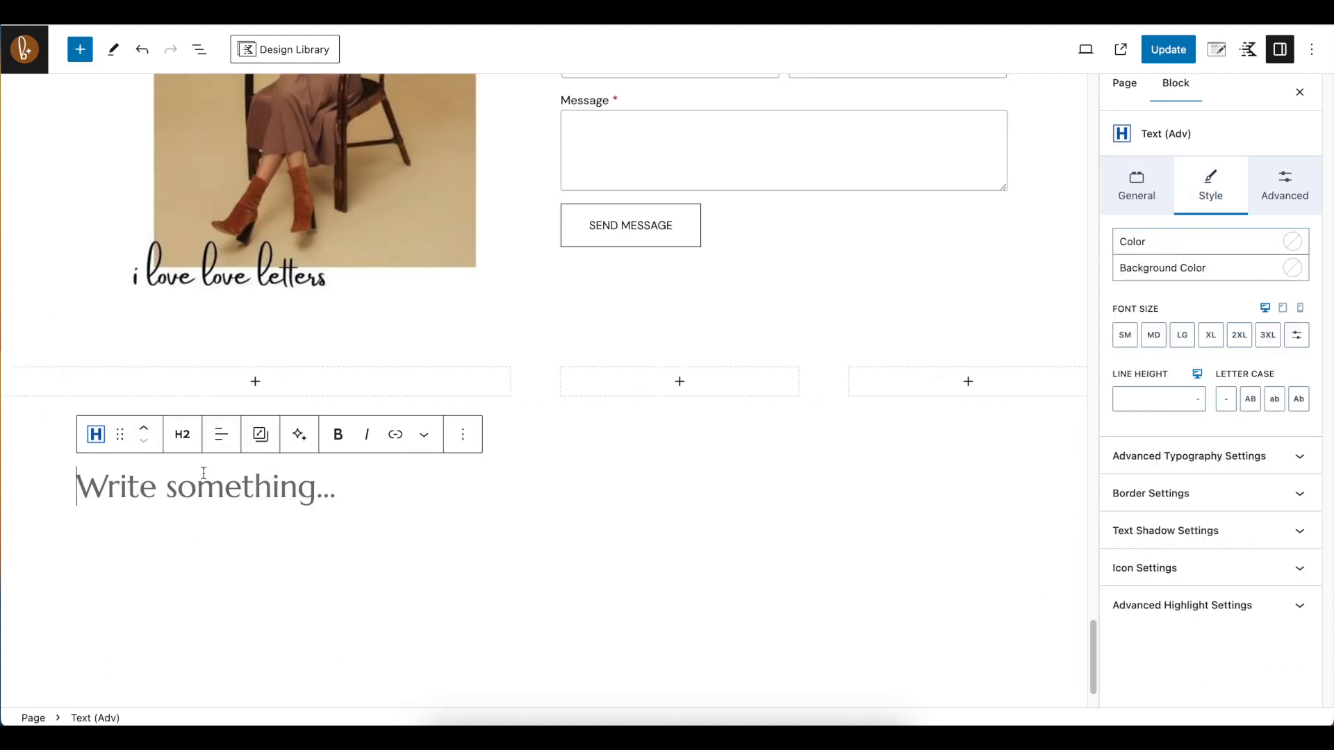
Look at the heading level options of the new text block and close them without choosing one
{"action": "left_click", "coordinate": [182, 434]}
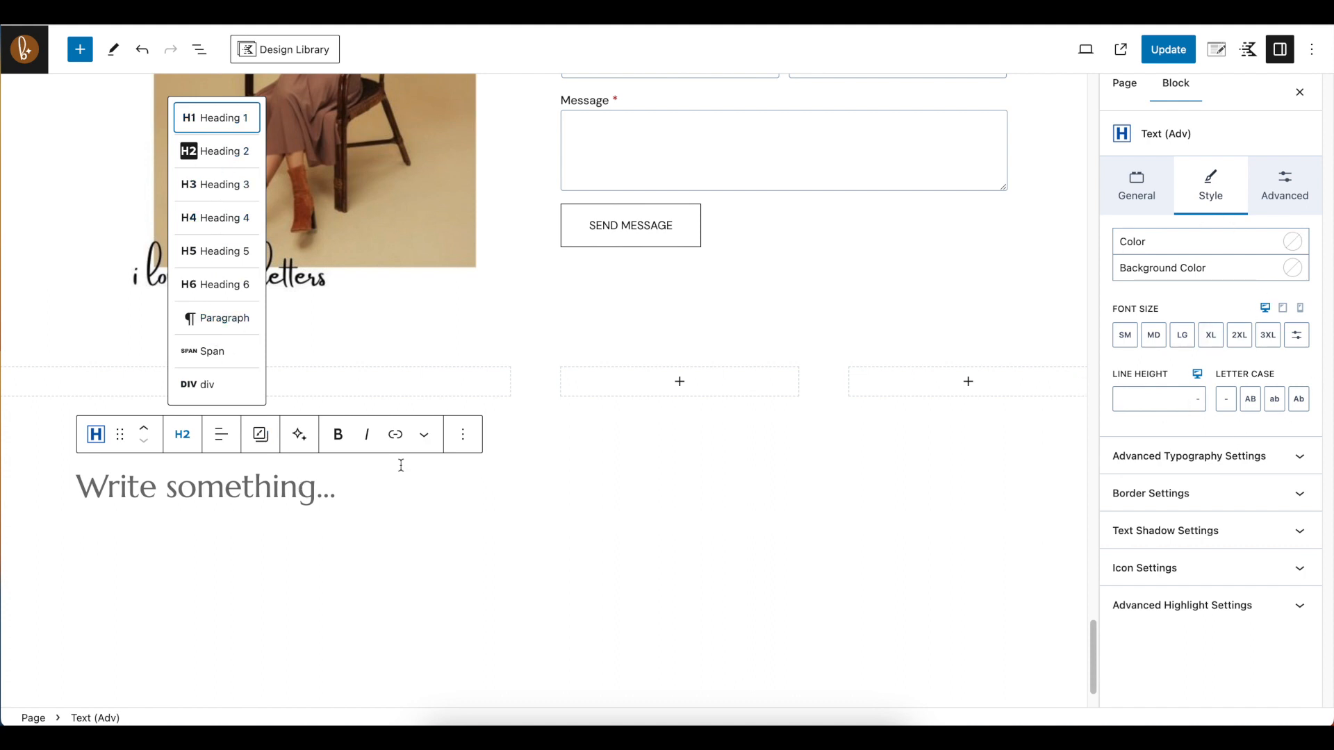
{"action": "left_click", "coordinate": [464, 492]}
{"action": "left_click", "coordinate": [391, 392]}
{"action": "left_click", "coordinate": [442, 505]}
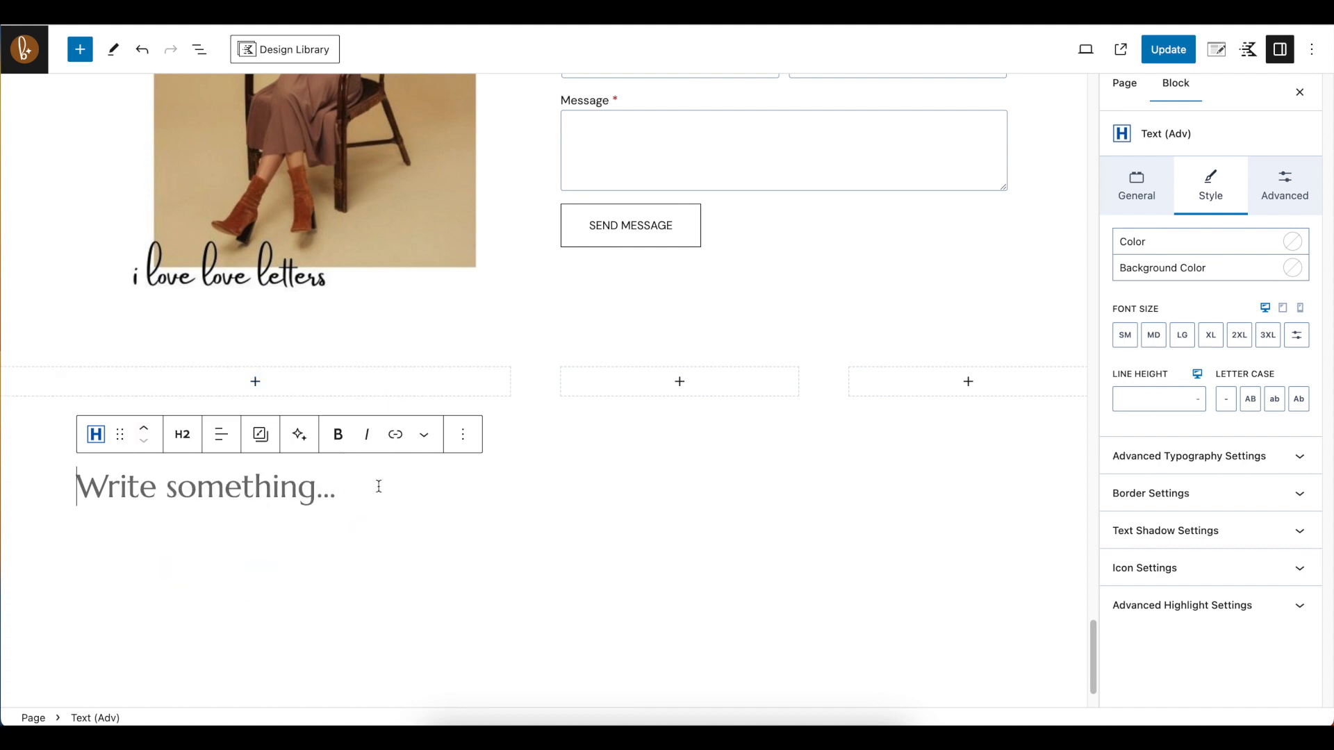
Move the Text (Adv) block into the row's first section using the block list, and enter "My Heading" in it
{"action": "left_click_drag", "start_coordinate": [179, 487], "coordinate": [253, 393]}
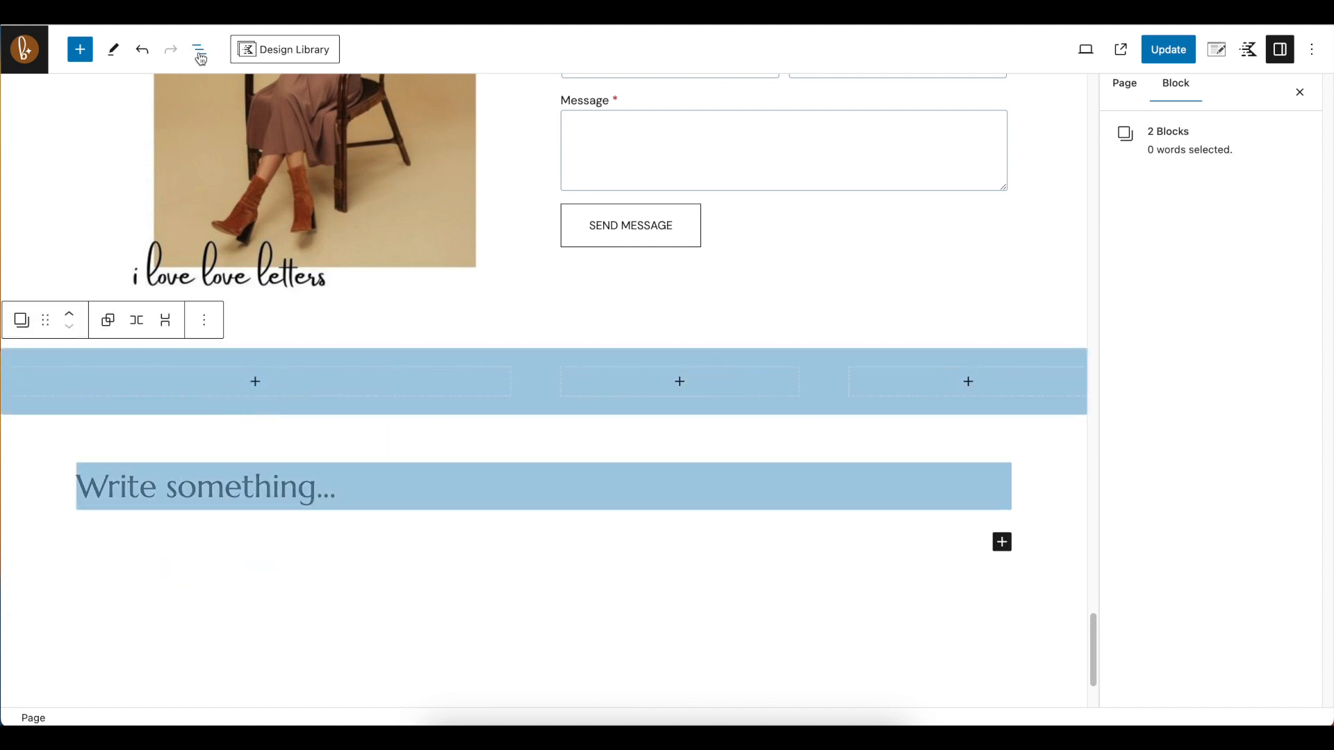
{"action": "left_click", "coordinate": [199, 50]}
{"action": "left_click", "coordinate": [15, 418]}
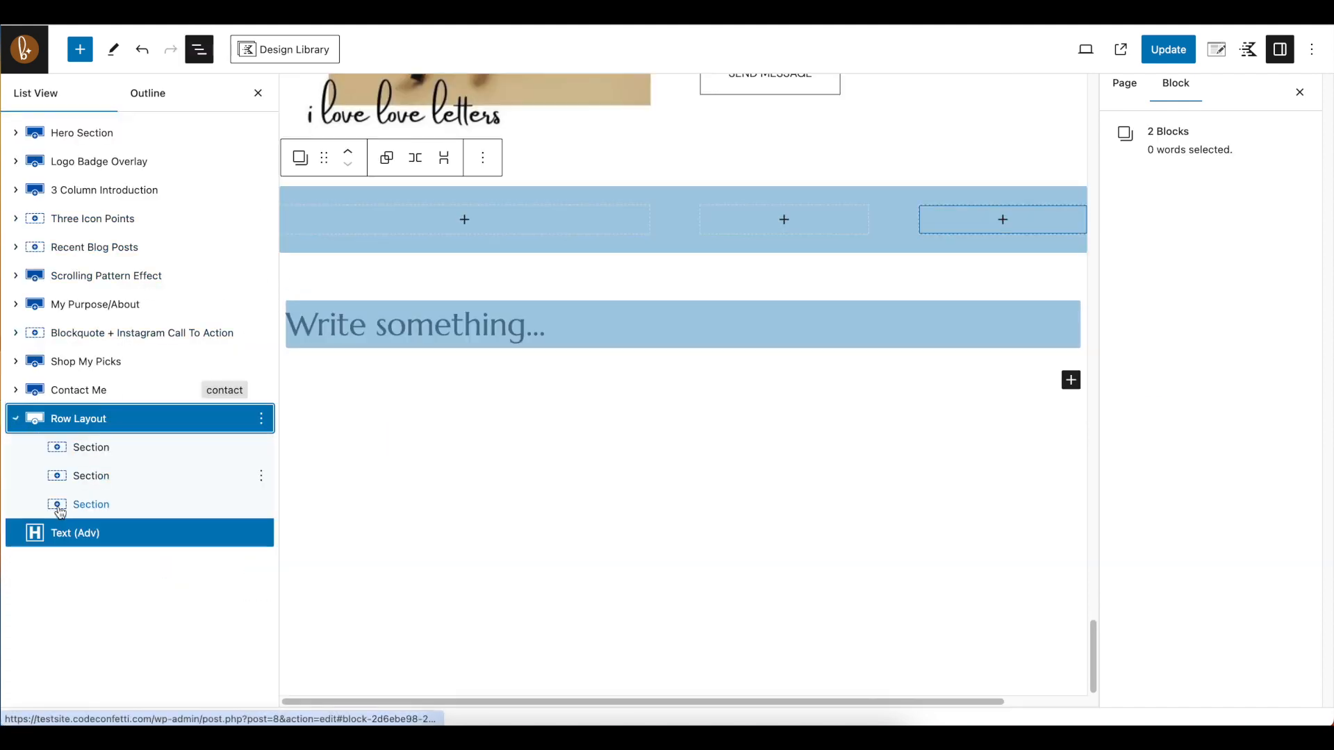
{"action": "left_click", "coordinate": [541, 351]}
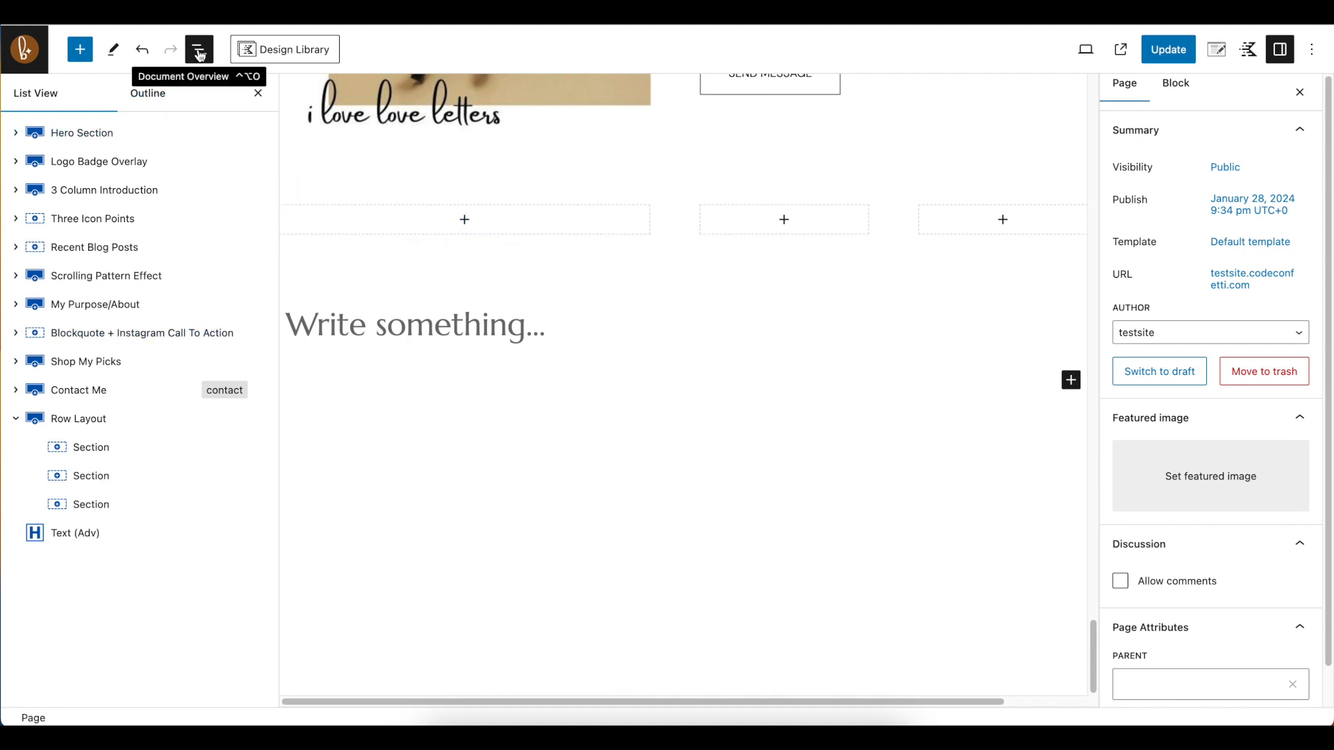
{"action": "left_click_drag", "start_coordinate": [44, 531], "coordinate": [85, 457]}
{"action": "left_click", "coordinate": [35, 447]}
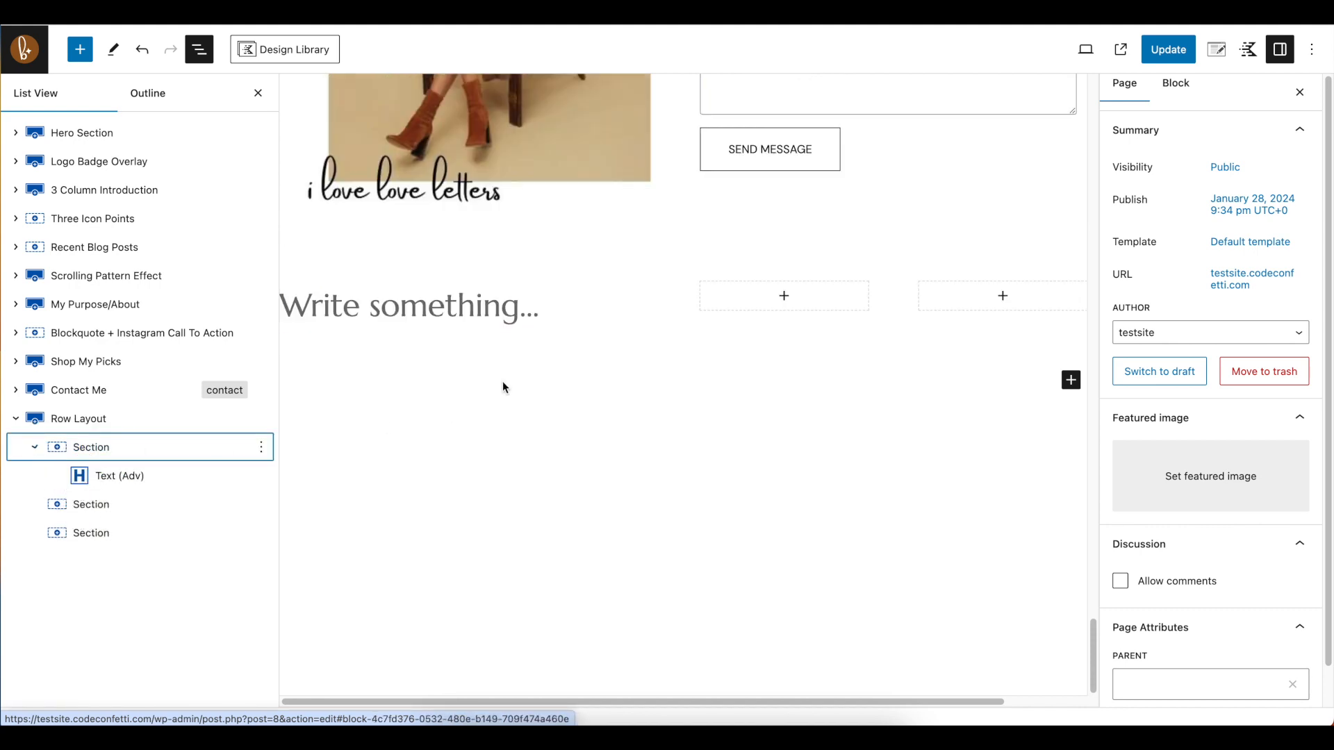
{"action": "left_click", "coordinate": [477, 314]}
{"action": "type", "text": "My Heading"}
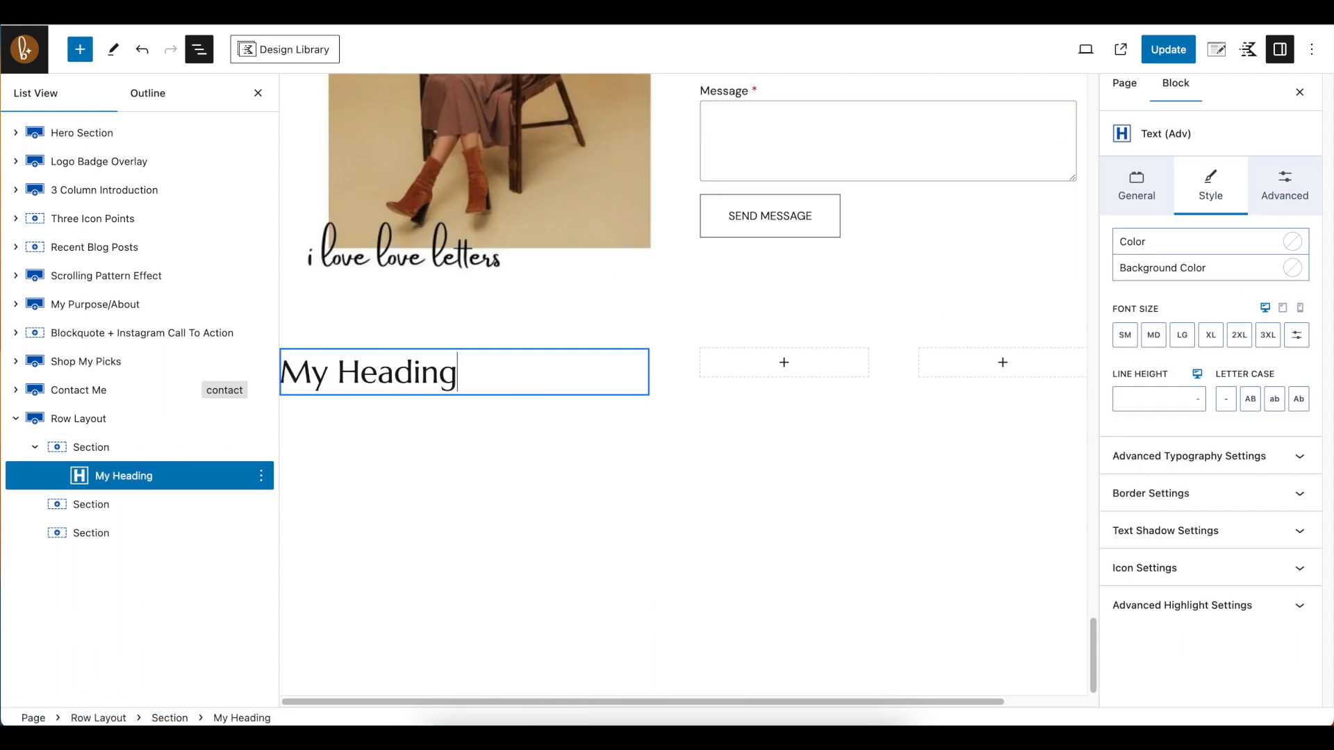
Add a second Text (Adv) block below the heading, set it to Paragraph and enter the text "Write something.!"
{"action": "key", "text": "Return"}
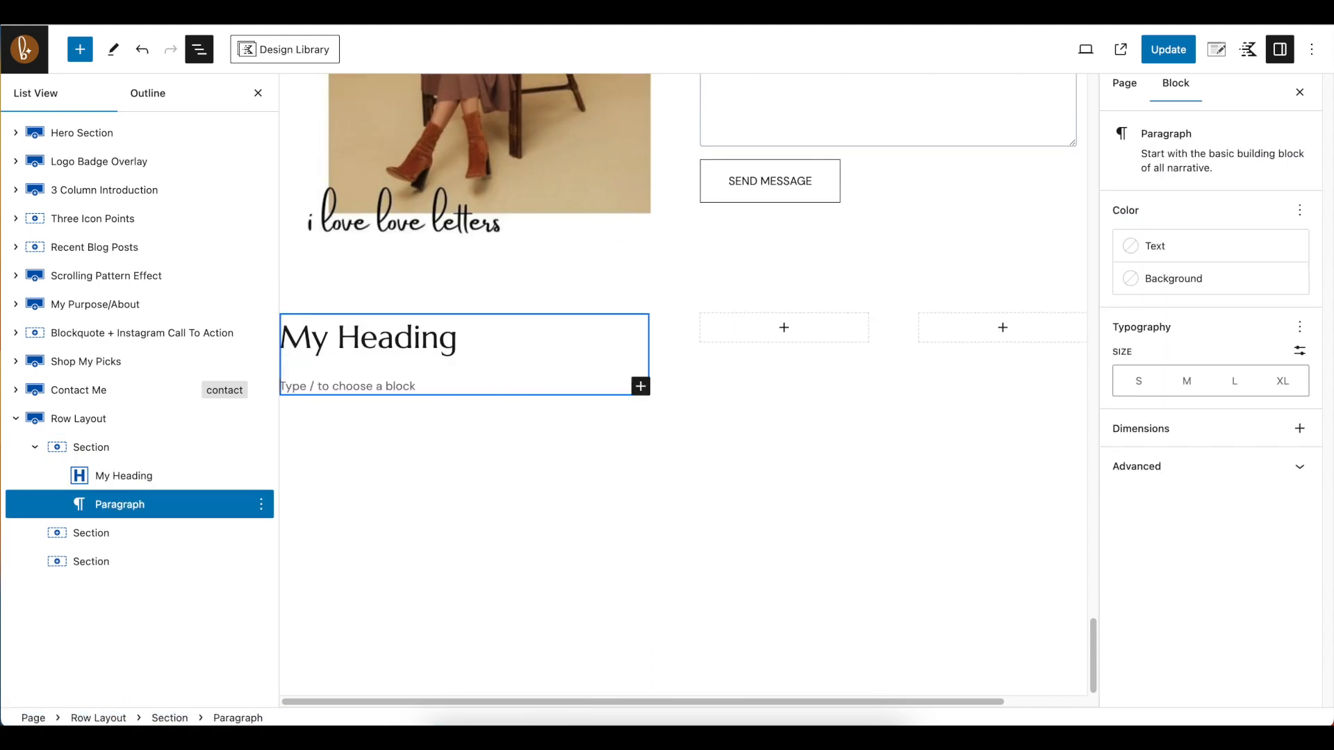
{"action": "left_click", "coordinate": [640, 386]}
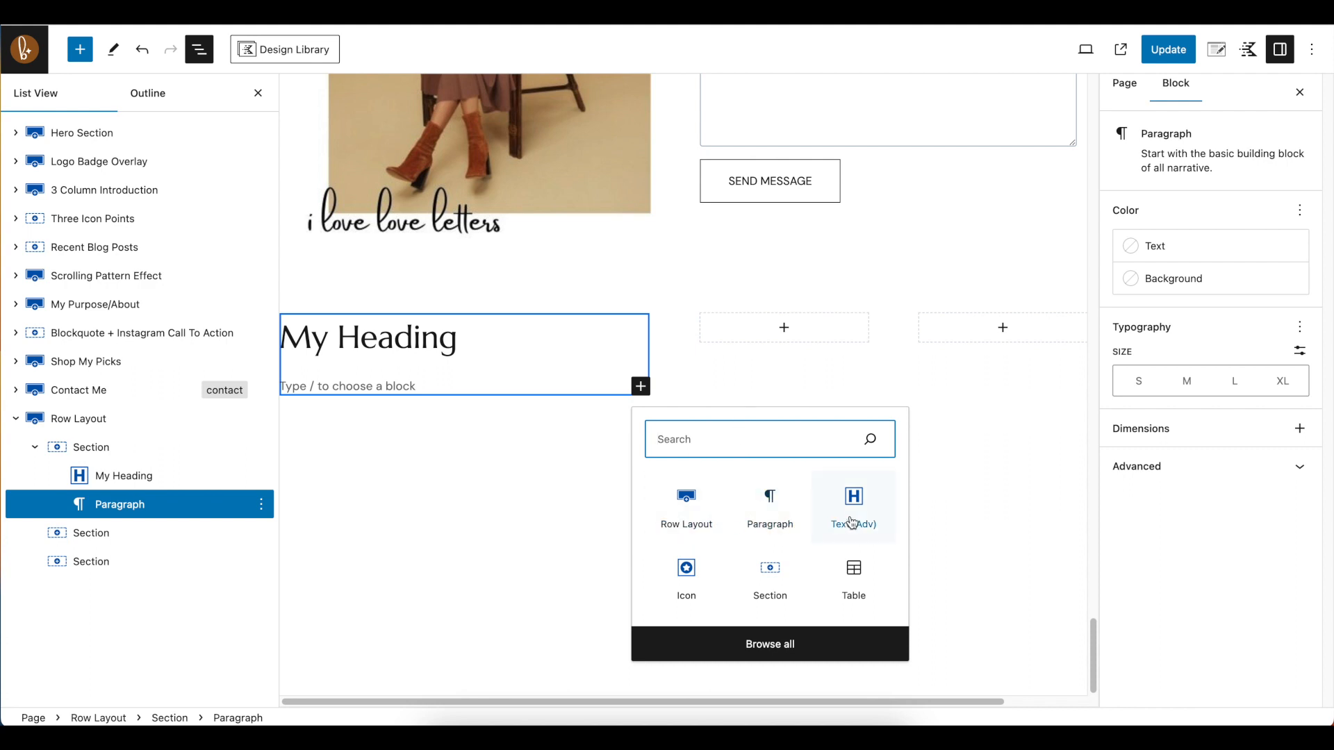
{"action": "key", "text": "Return"}
{"action": "left_click", "coordinate": [430, 348]}
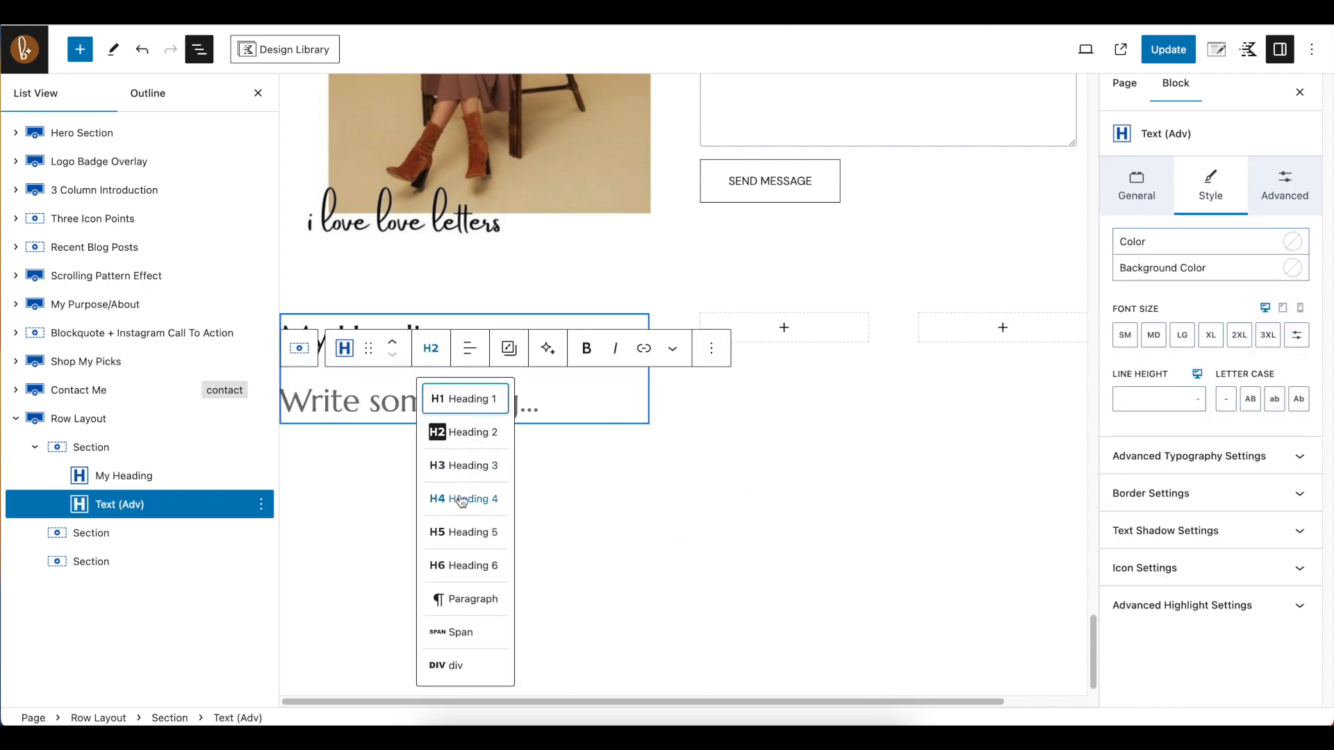
{"action": "left_click", "coordinate": [460, 599]}
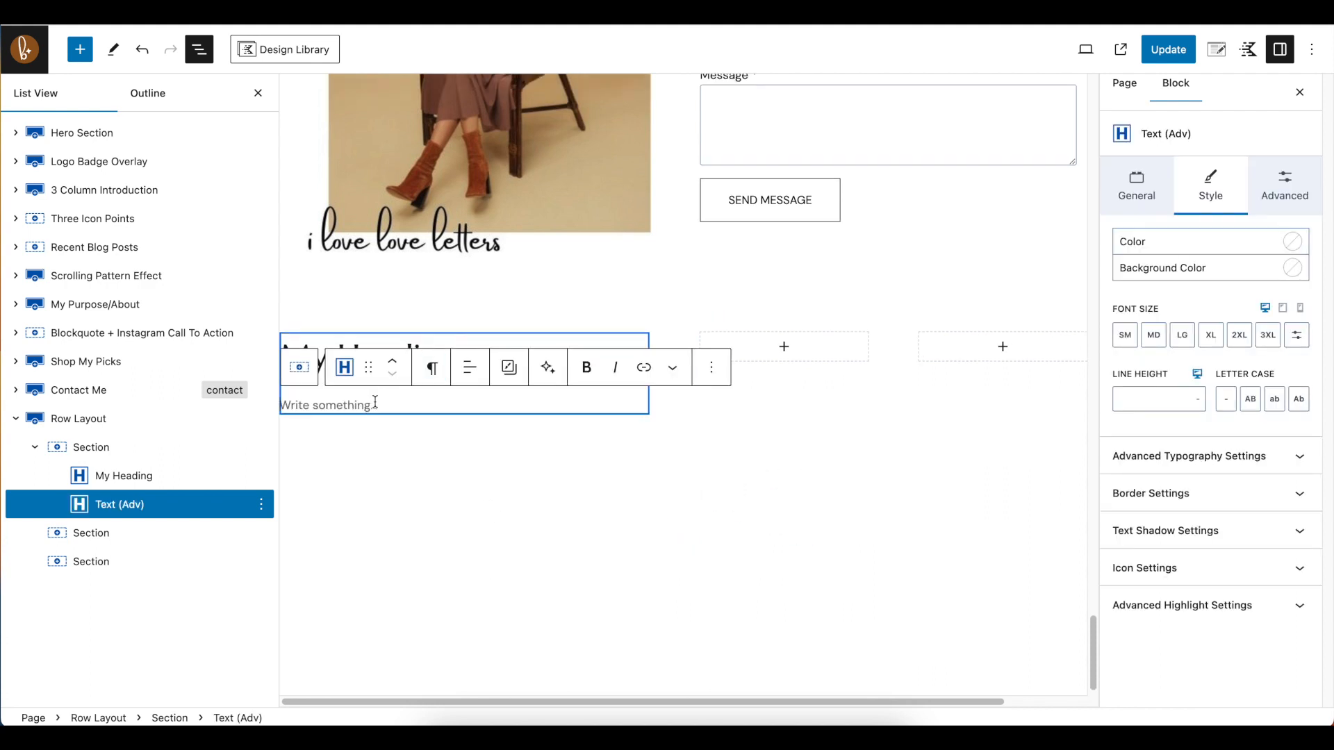
{"action": "type", "text": "Write something.!"}
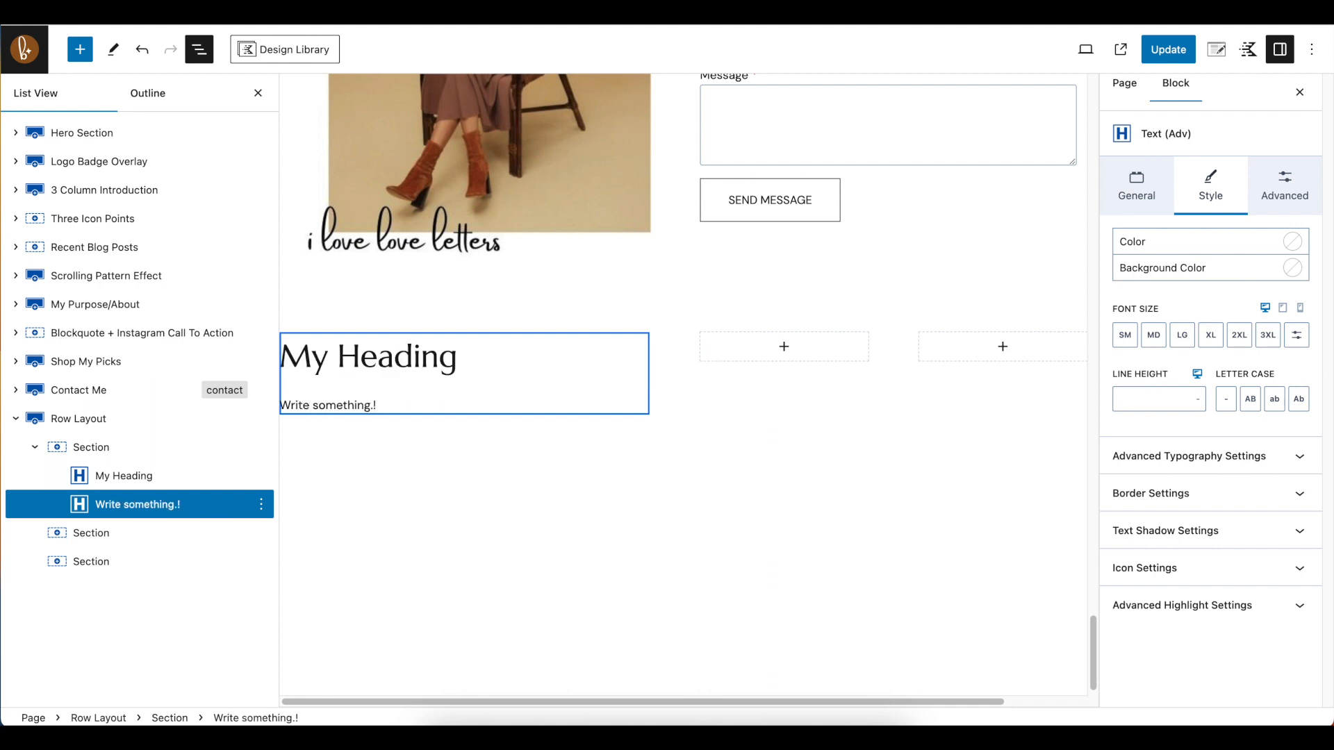
{"action": "left_click", "coordinate": [511, 482]}
Search the blocks for "image" and insert an Image (Adv) block in the row's middle column
{"action": "left_click", "coordinate": [781, 347]}
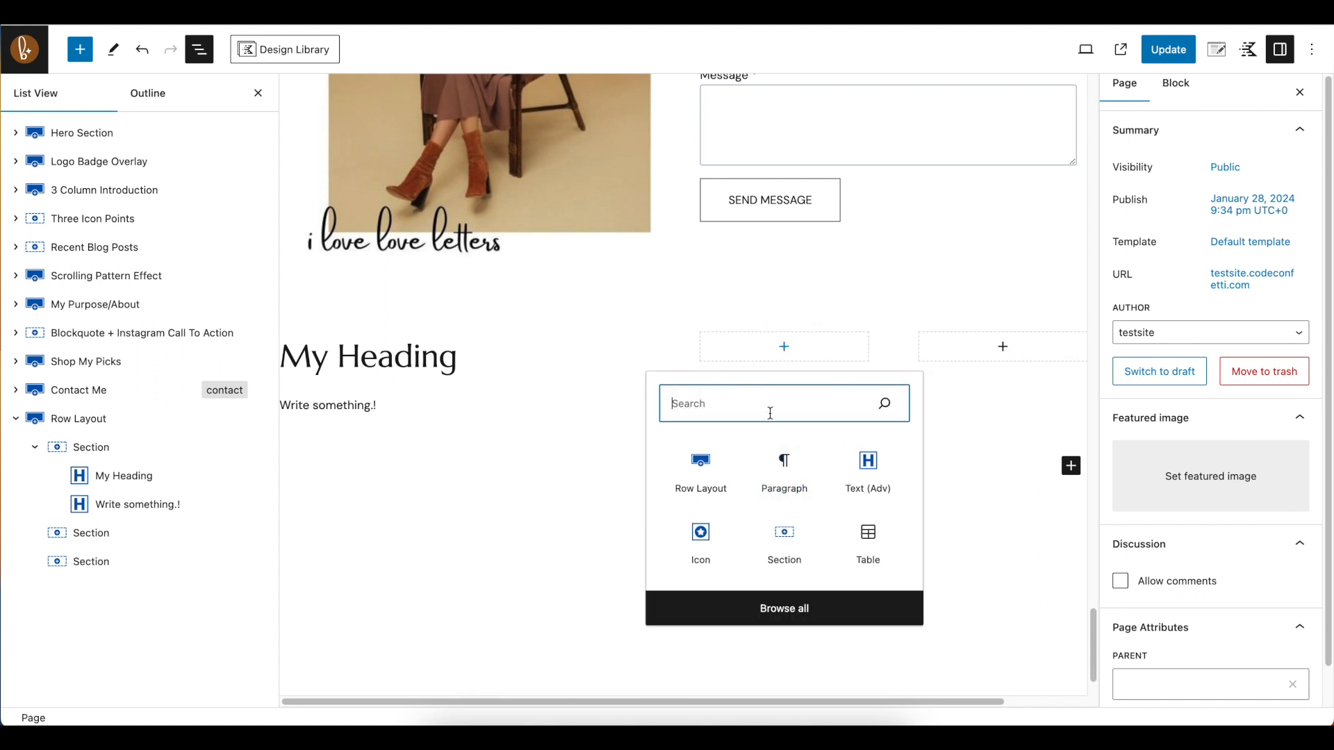
{"action": "type", "text": "image"}
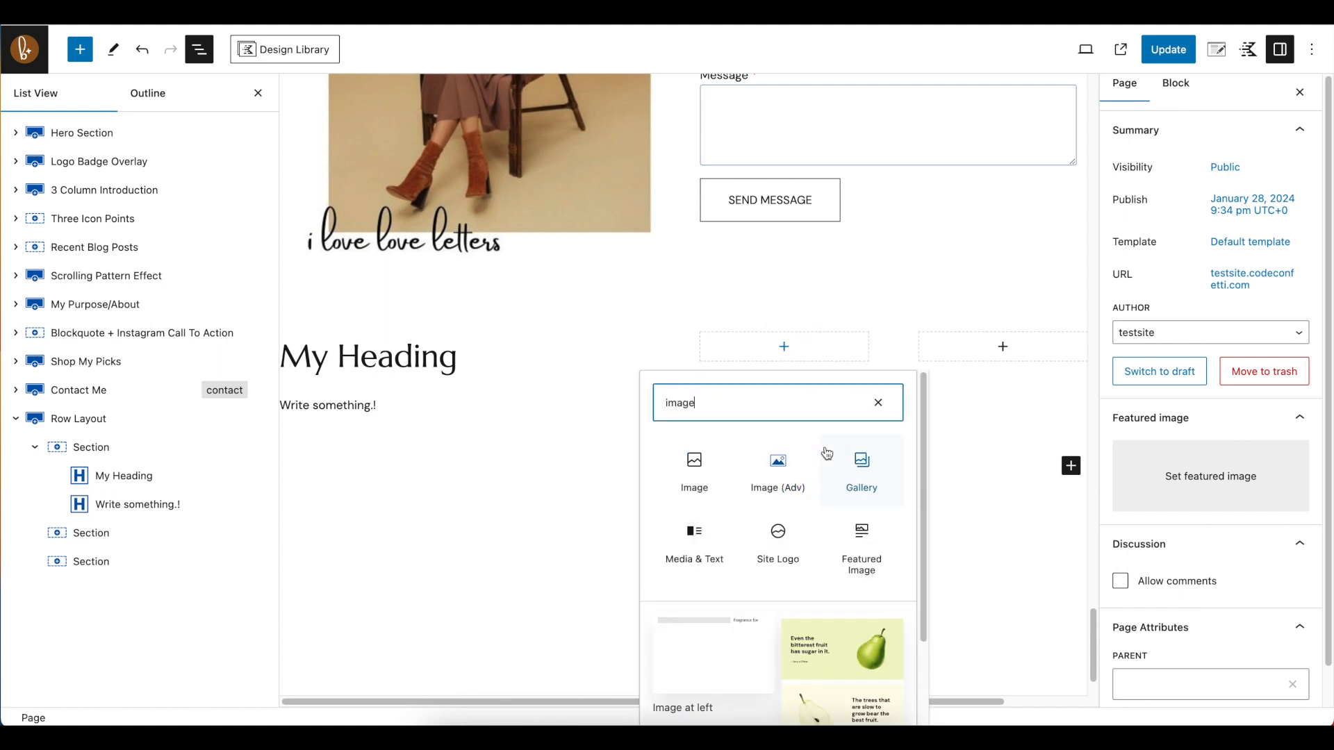
{"action": "double_click", "coordinate": [672, 403]}
{"action": "key", "text": "BackSpace"}
{"action": "type", "text": "image"}
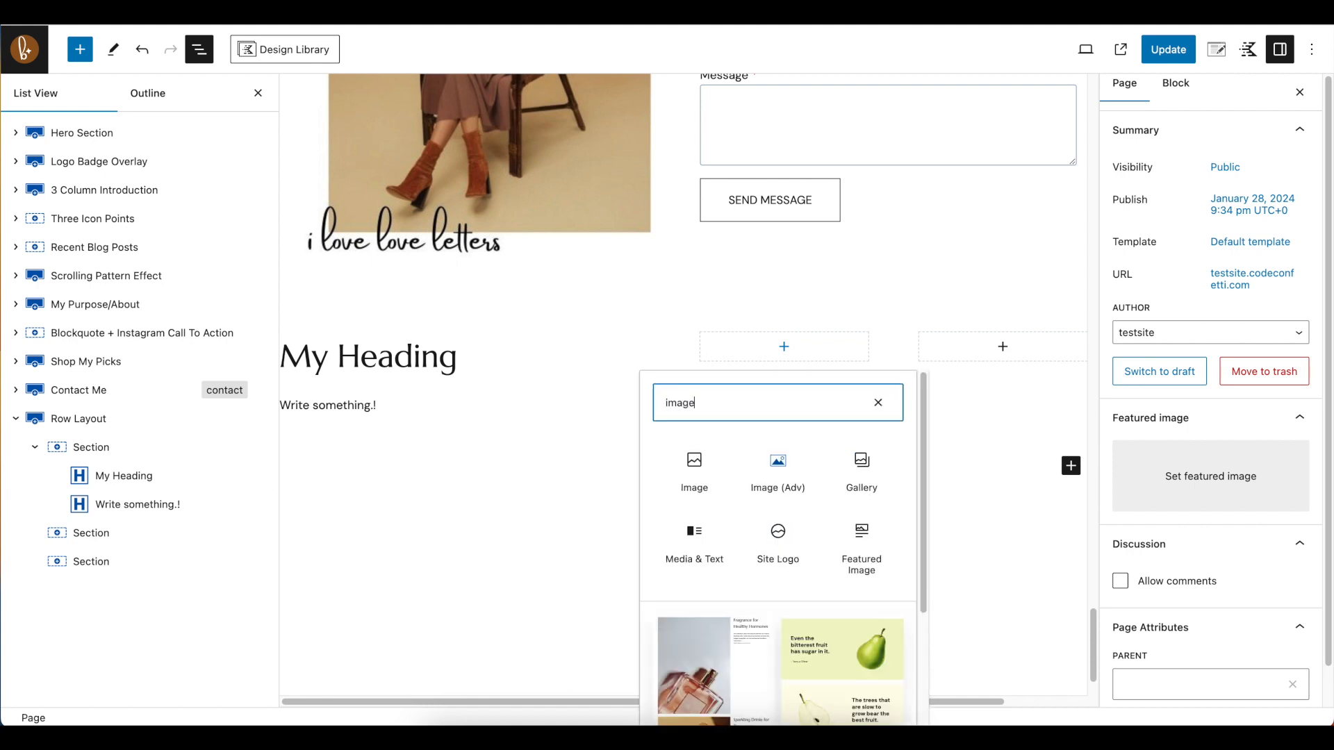
{"action": "left_click", "coordinate": [774, 485]}
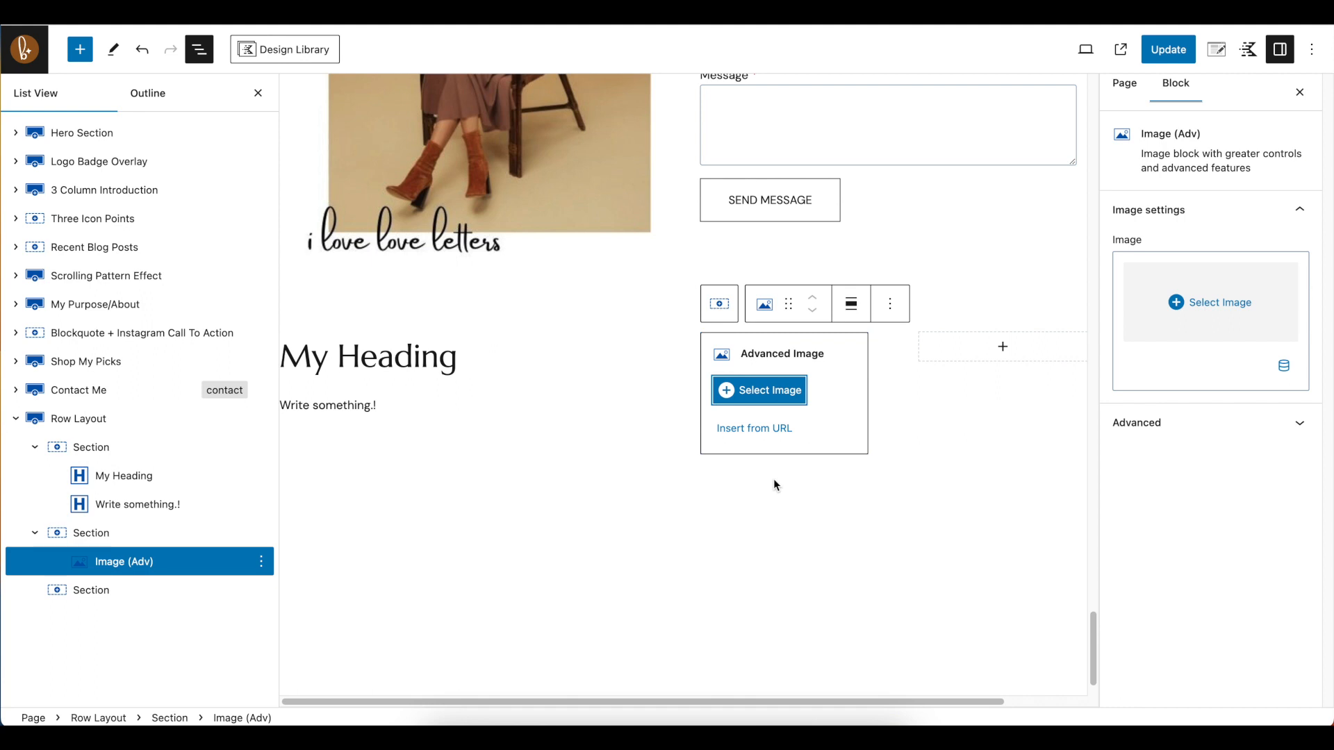
Fill the image block with the pink shoes picture boheme-capsule-2.jpg from the Media Library
{"action": "left_click", "coordinate": [1256, 343]}
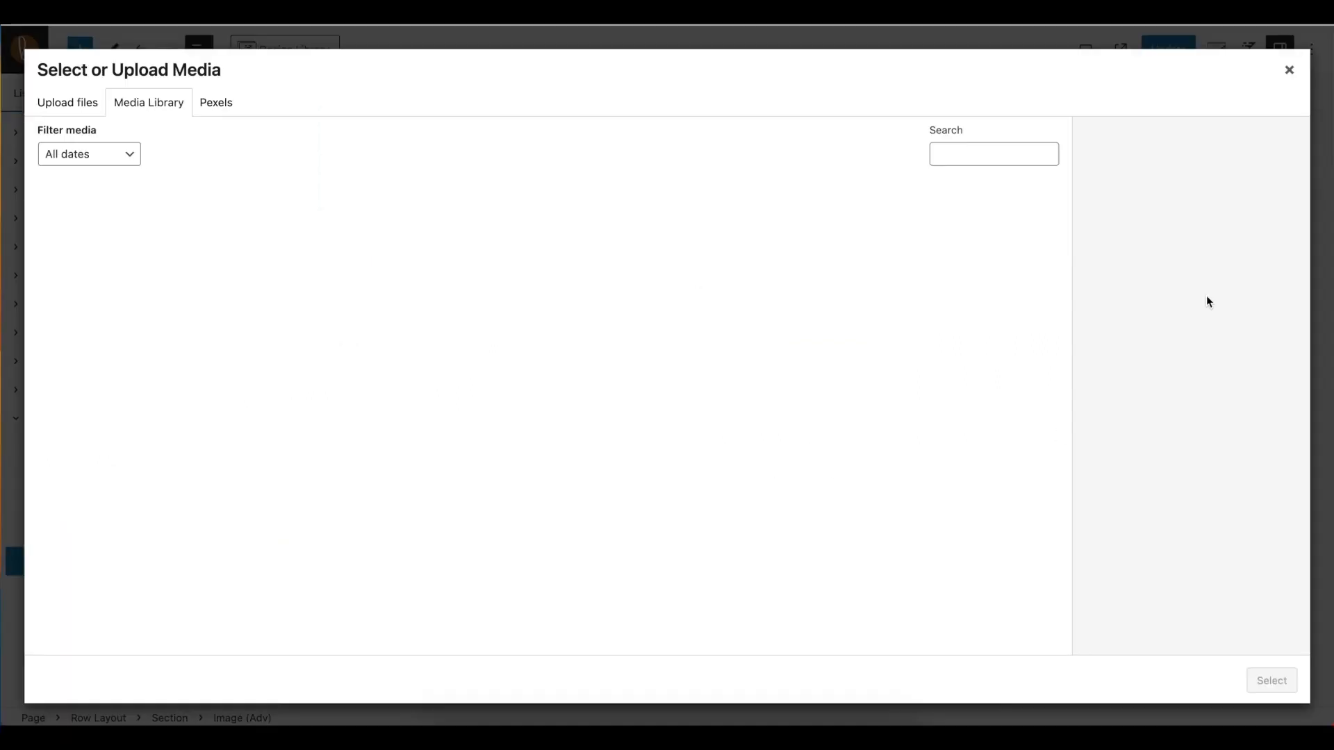
{"action": "left_click", "coordinate": [770, 351]}
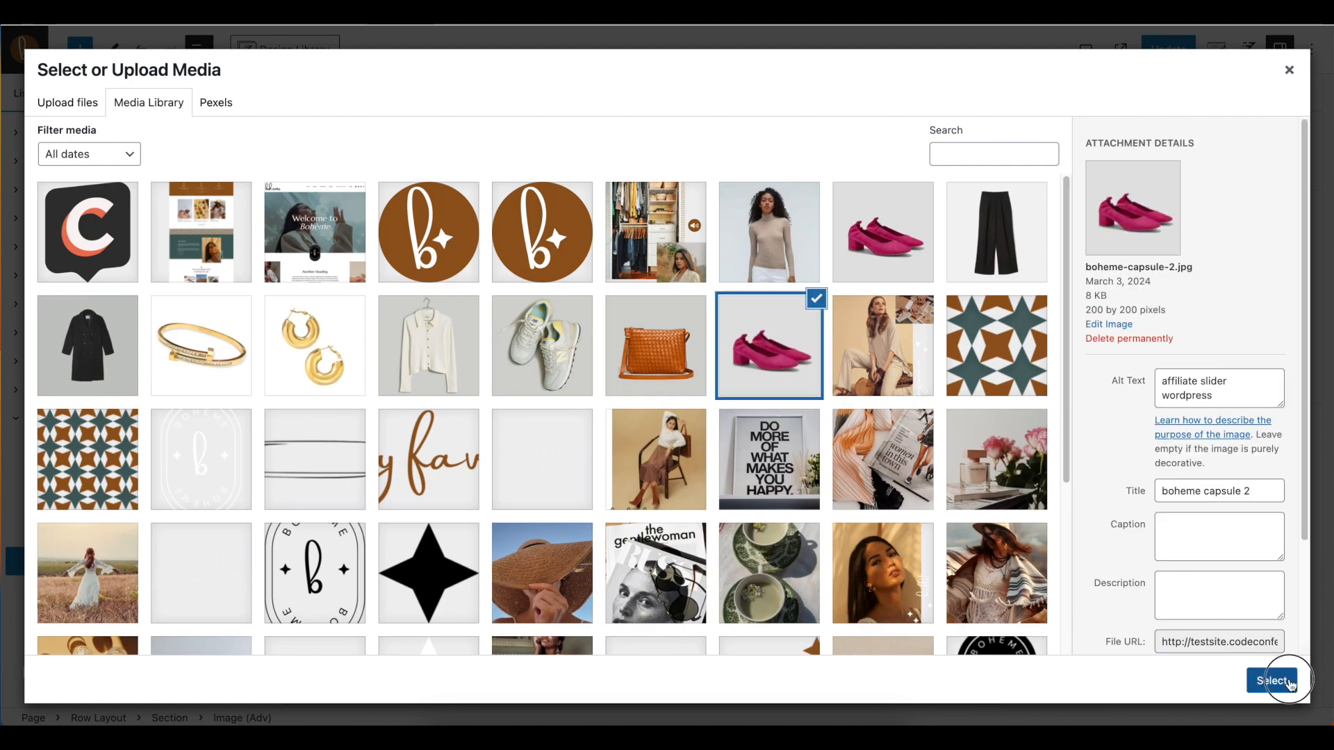
{"action": "left_click", "coordinate": [1279, 679]}
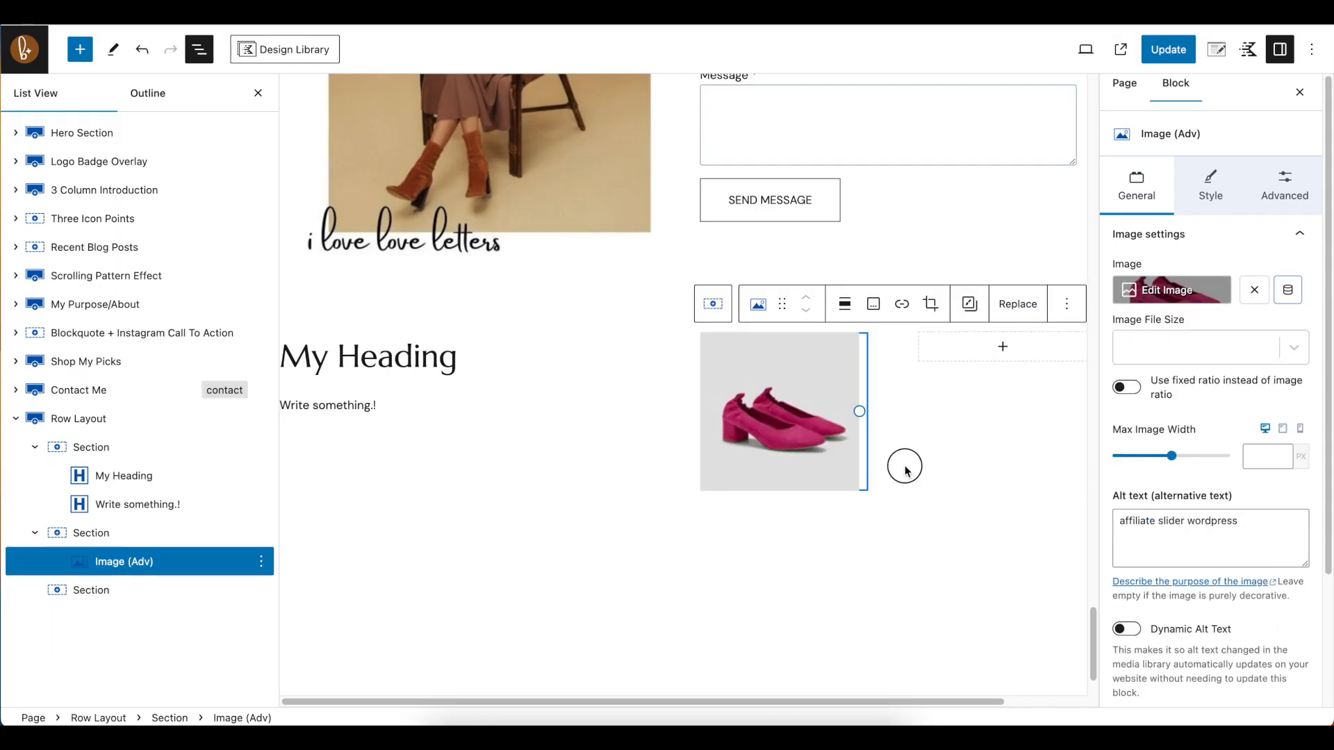
Give the Row Layout with My Heading and the shoes image a light beige background, F5F2E9, and update the page
{"action": "left_click", "coordinate": [907, 570]}
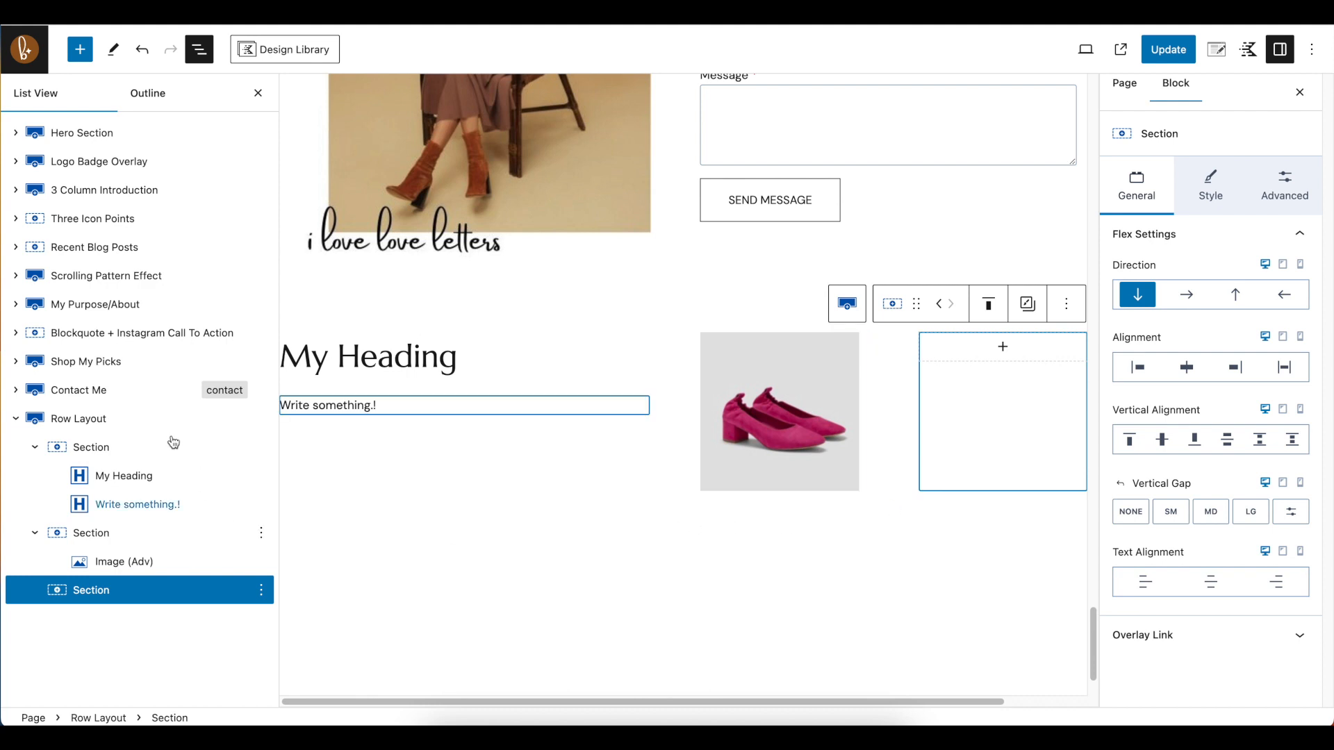
{"action": "left_click", "coordinate": [110, 424]}
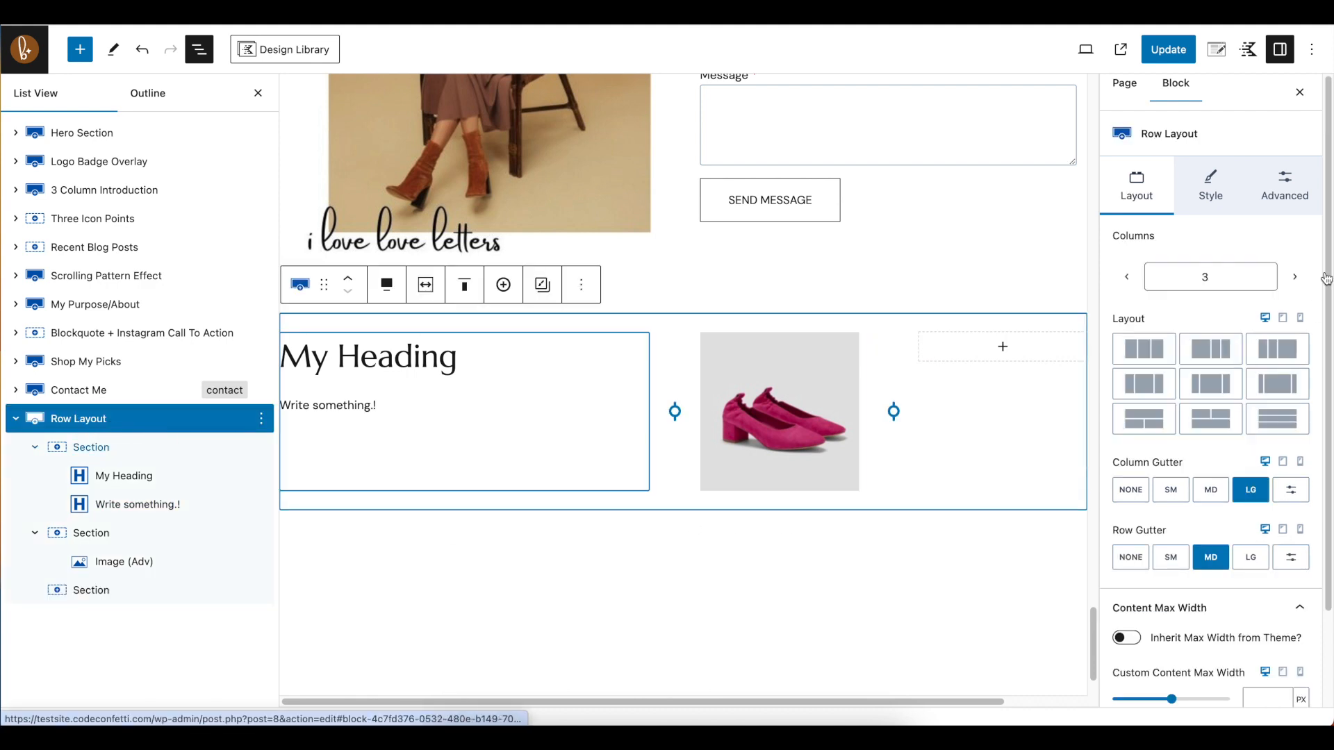
{"action": "left_click", "coordinate": [1205, 189]}
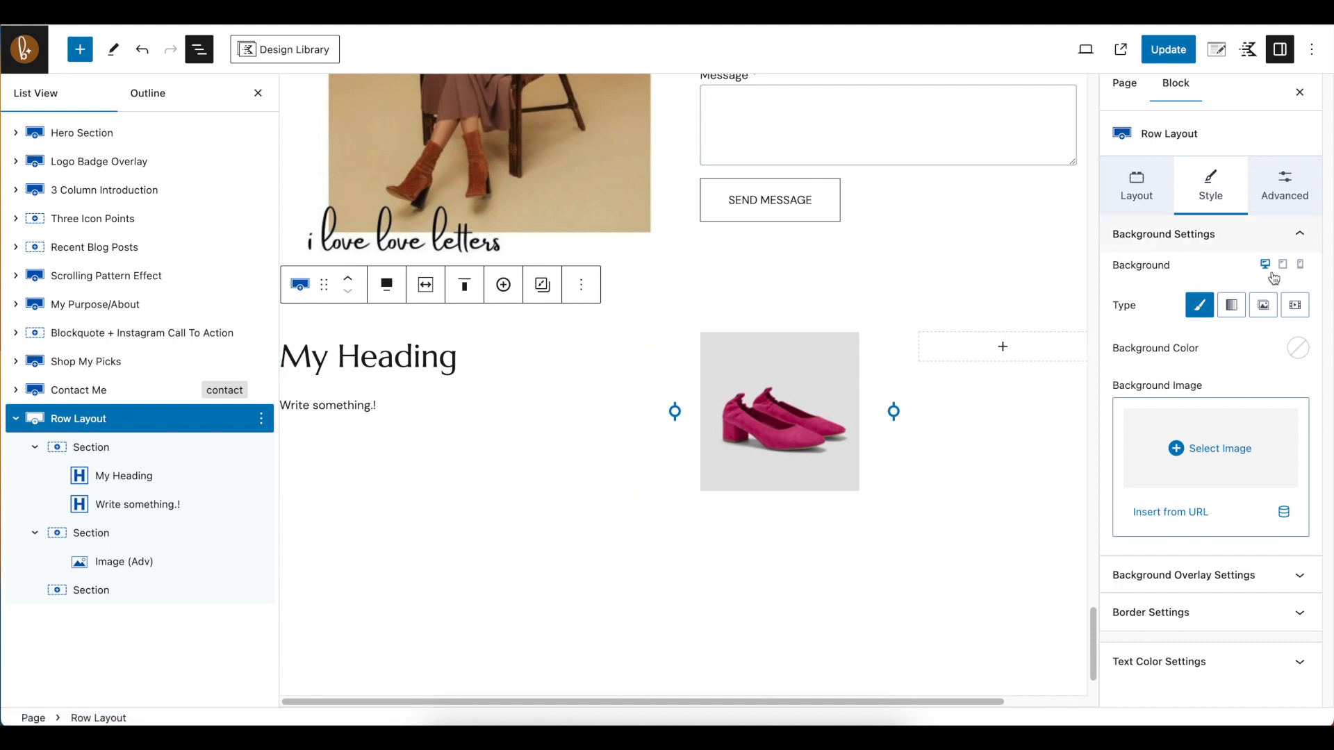
{"action": "left_click", "coordinate": [1299, 350]}
{"action": "left_click", "coordinate": [1178, 314]}
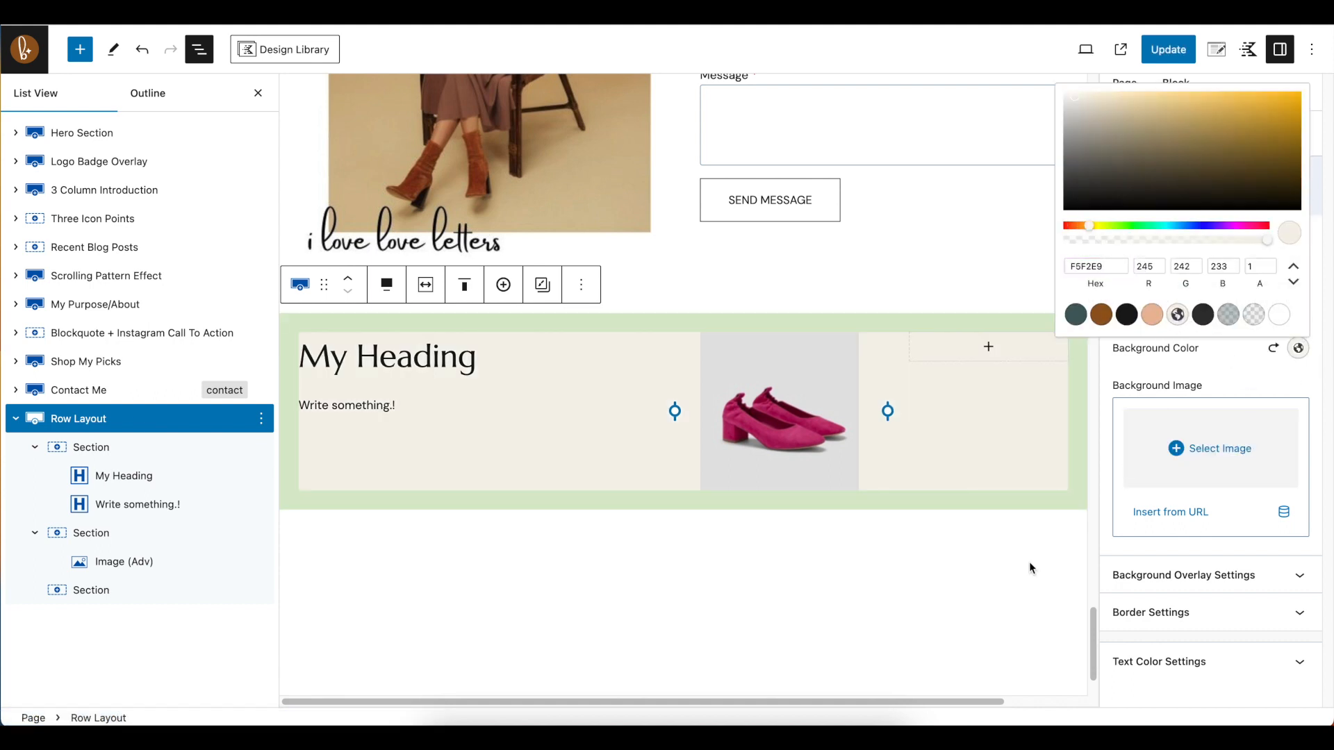
{"action": "left_click", "coordinate": [861, 588]}
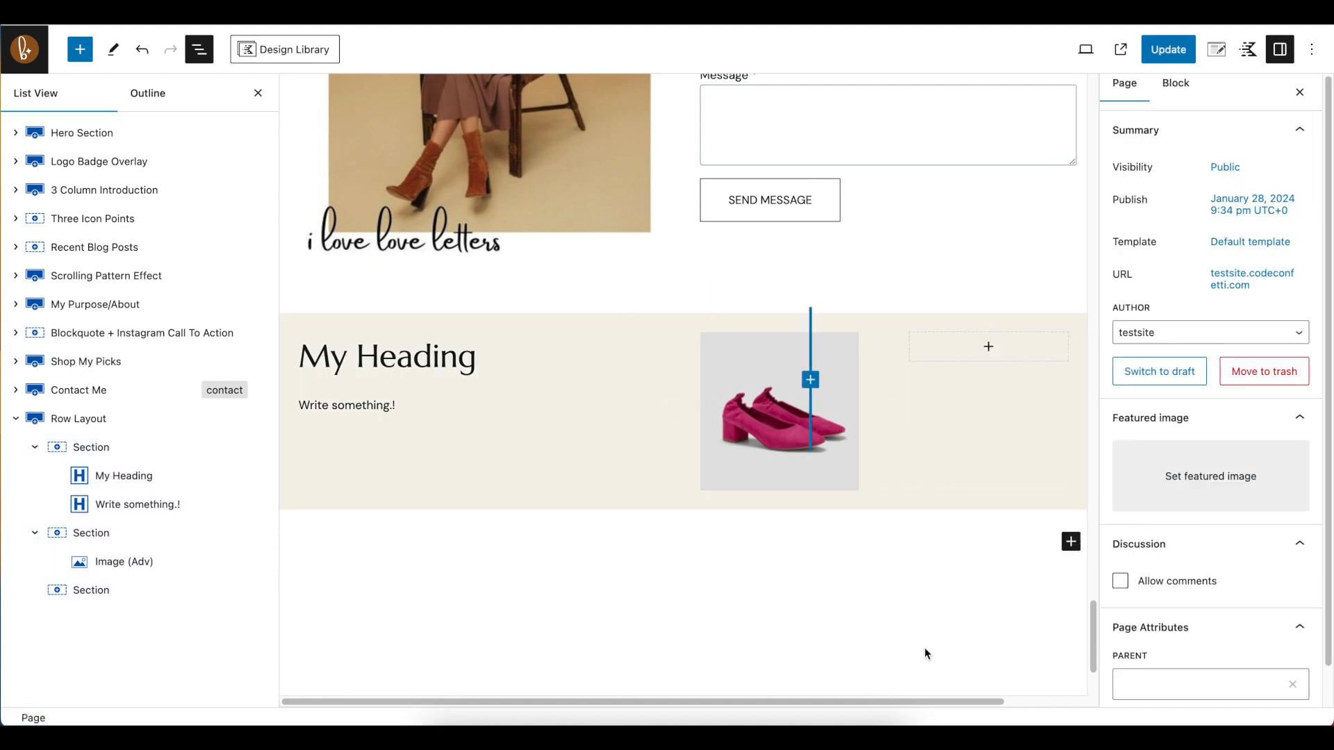
{"action": "left_click", "coordinate": [1160, 56]}
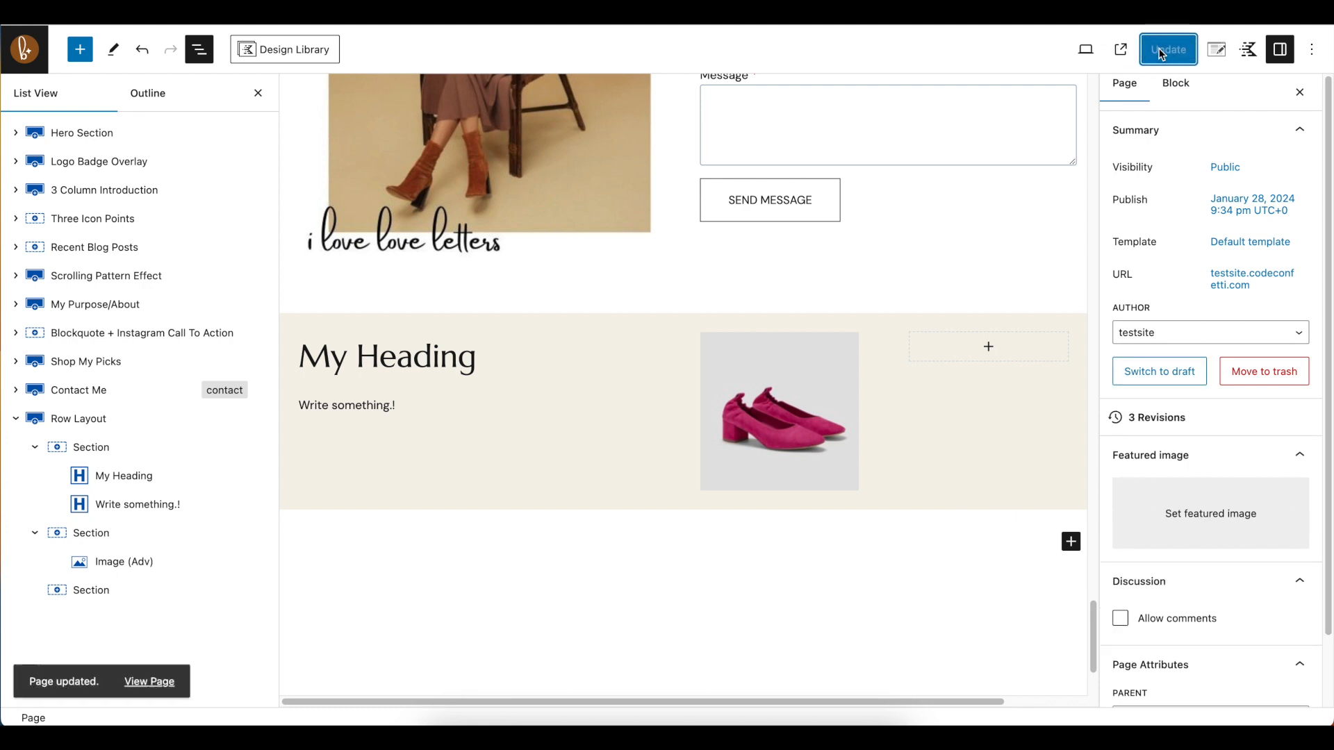
Preview the Home page in a new tab and check the added row's background above the footer
{"action": "left_click", "coordinate": [1084, 53]}
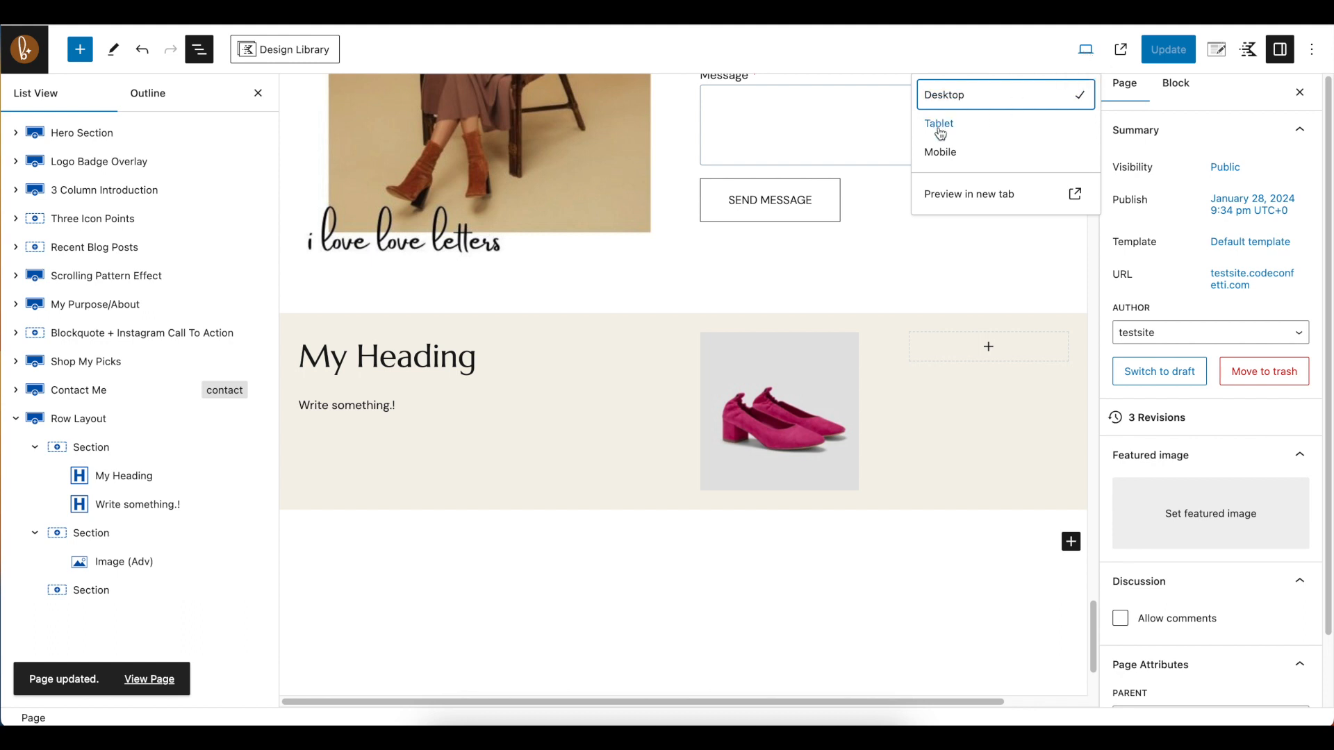
{"action": "left_click", "coordinate": [994, 198]}
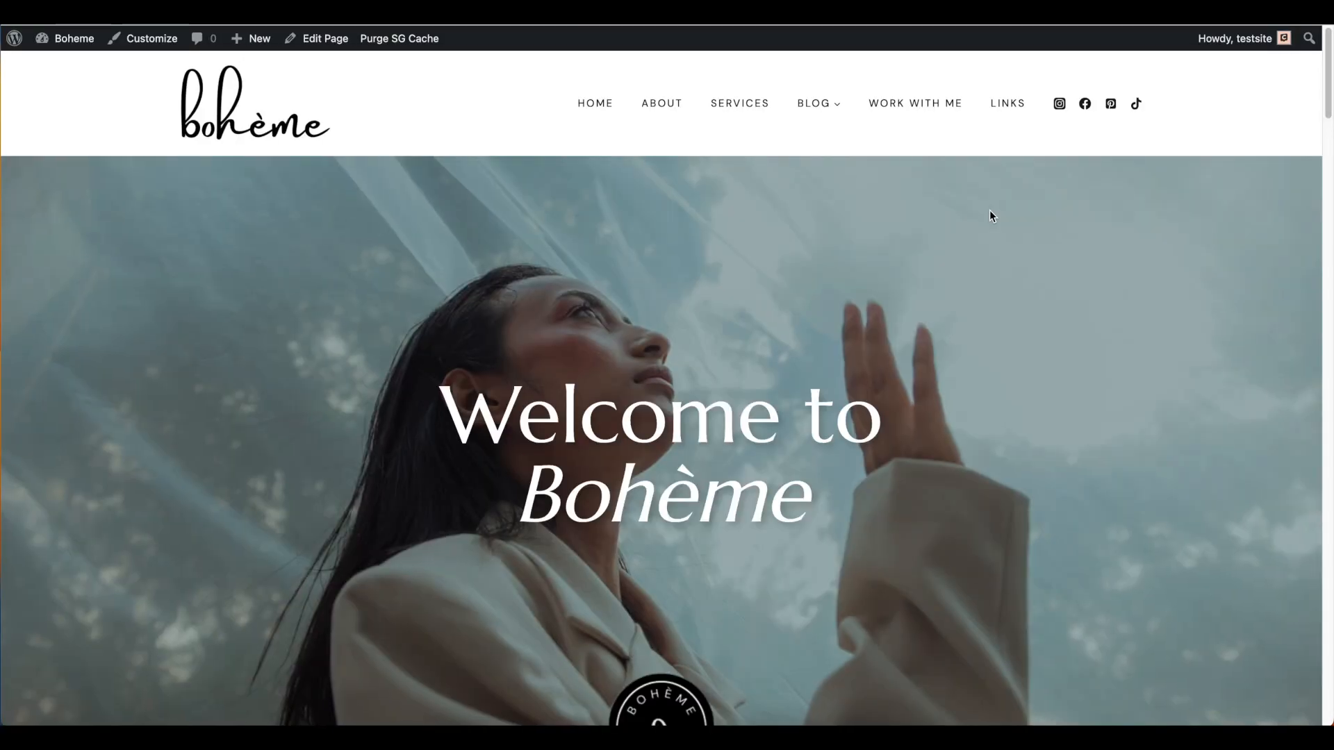
{"action": "scroll", "coordinate": [937, 314], "scroll_direction": "down", "scroll_amount": 10}
{"action": "scroll", "coordinate": [941, 317], "scroll_direction": "down", "scroll_amount": 20}
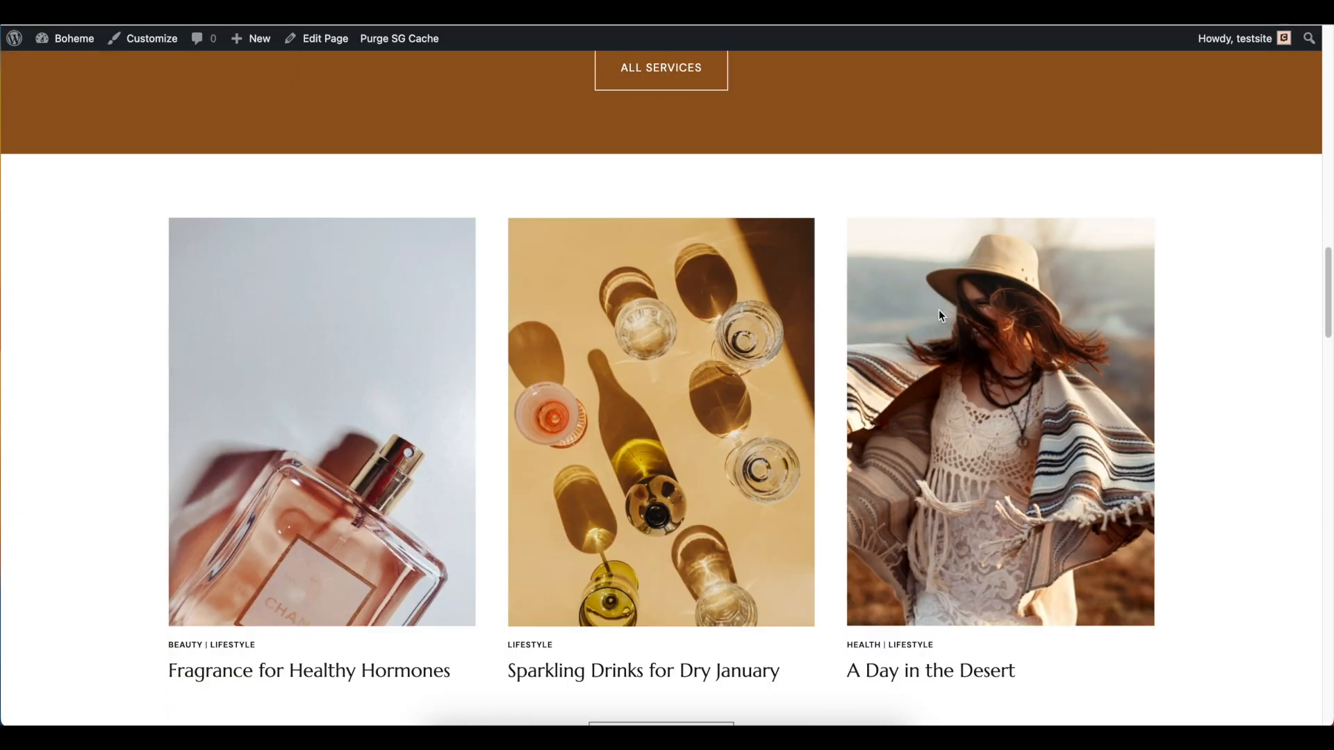
{"action": "scroll", "coordinate": [942, 316], "scroll_direction": "down", "scroll_amount": 8}
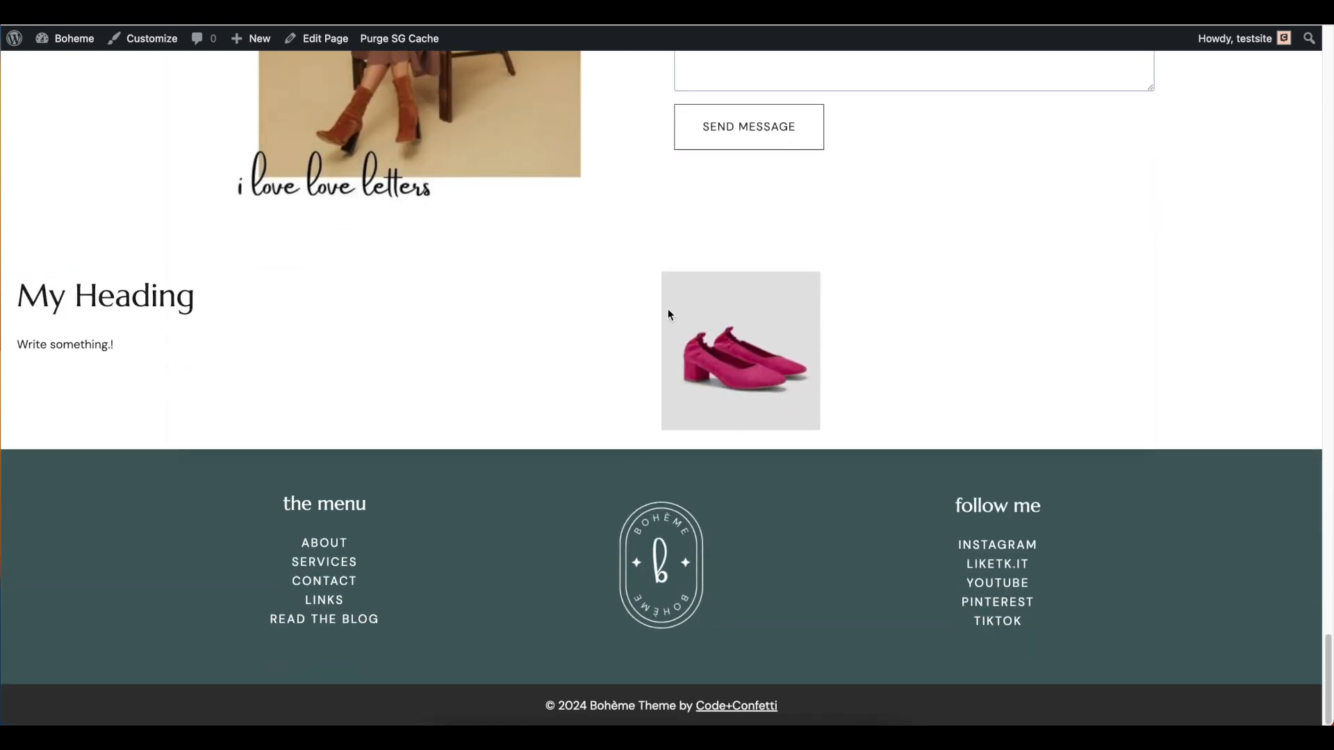
{"action": "left_click", "coordinate": [540, 14]}
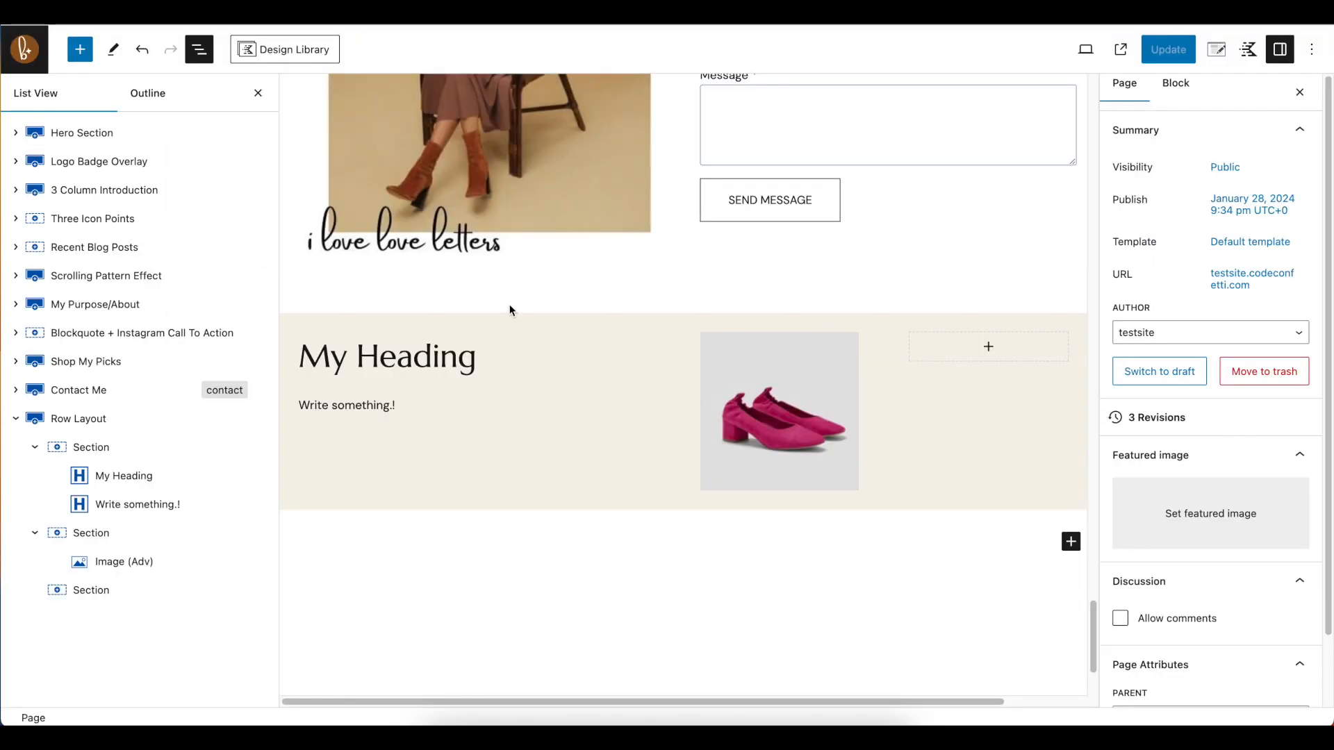
{"action": "left_click", "coordinate": [955, 15]}
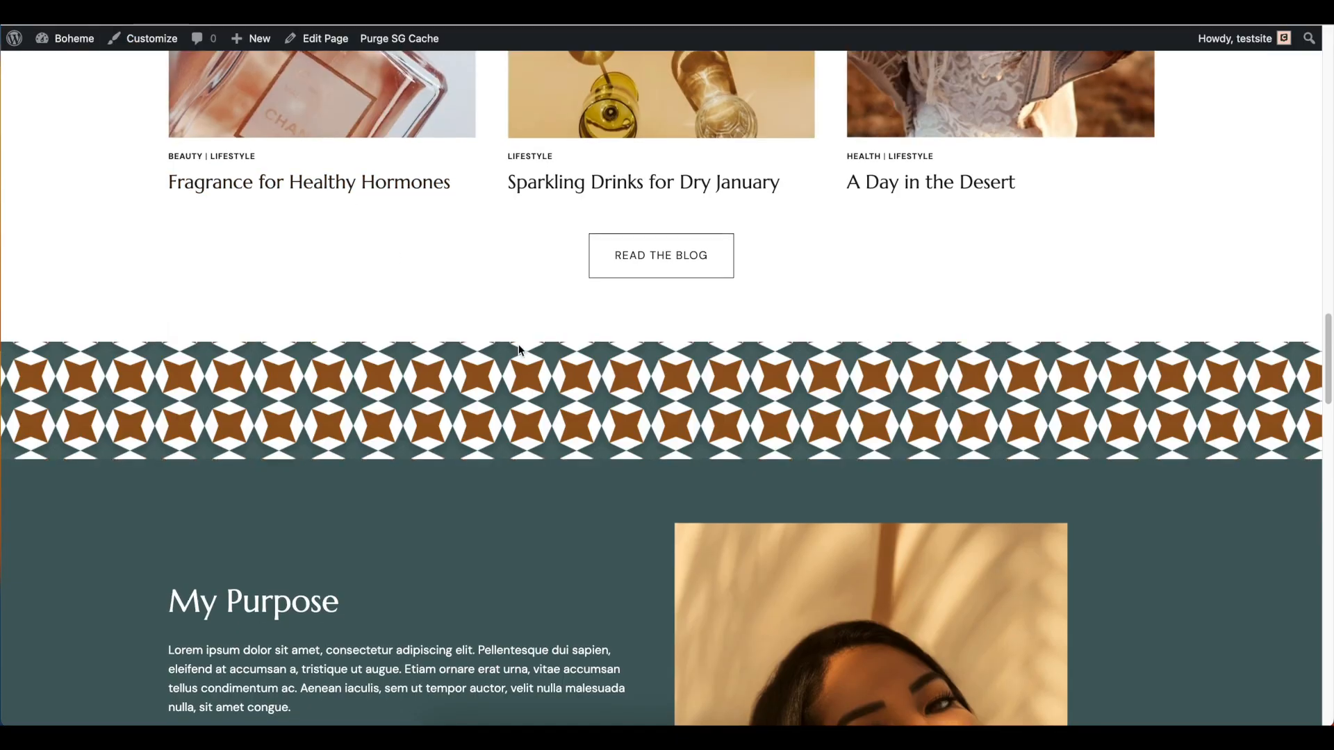
{"action": "scroll", "coordinate": [518, 344], "scroll_direction": "down", "scroll_amount": 8}
{"action": "scroll", "coordinate": [524, 353], "scroll_direction": "down", "scroll_amount": 15}
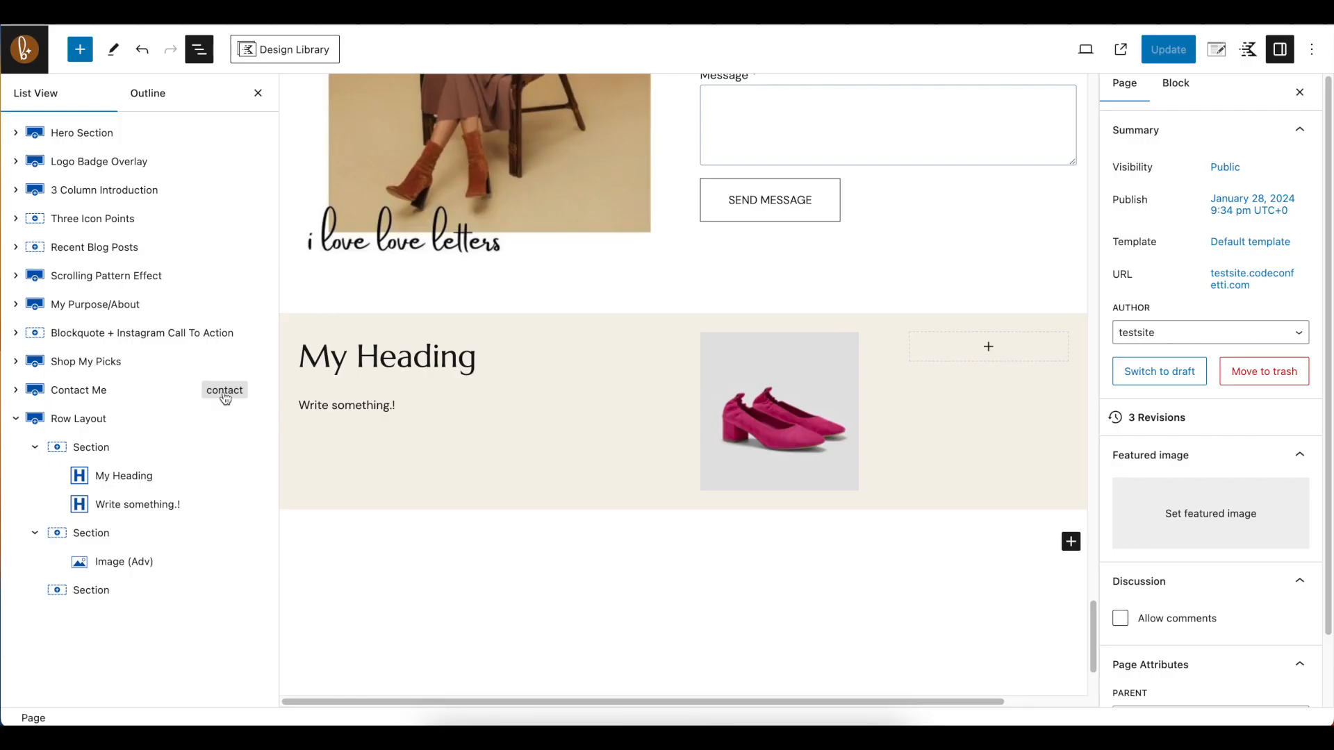
Delete the Row Layout containing My Heading and the shoes image from the Home page
{"action": "left_click", "coordinate": [70, 418]}
{"action": "left_click", "coordinate": [261, 422]}
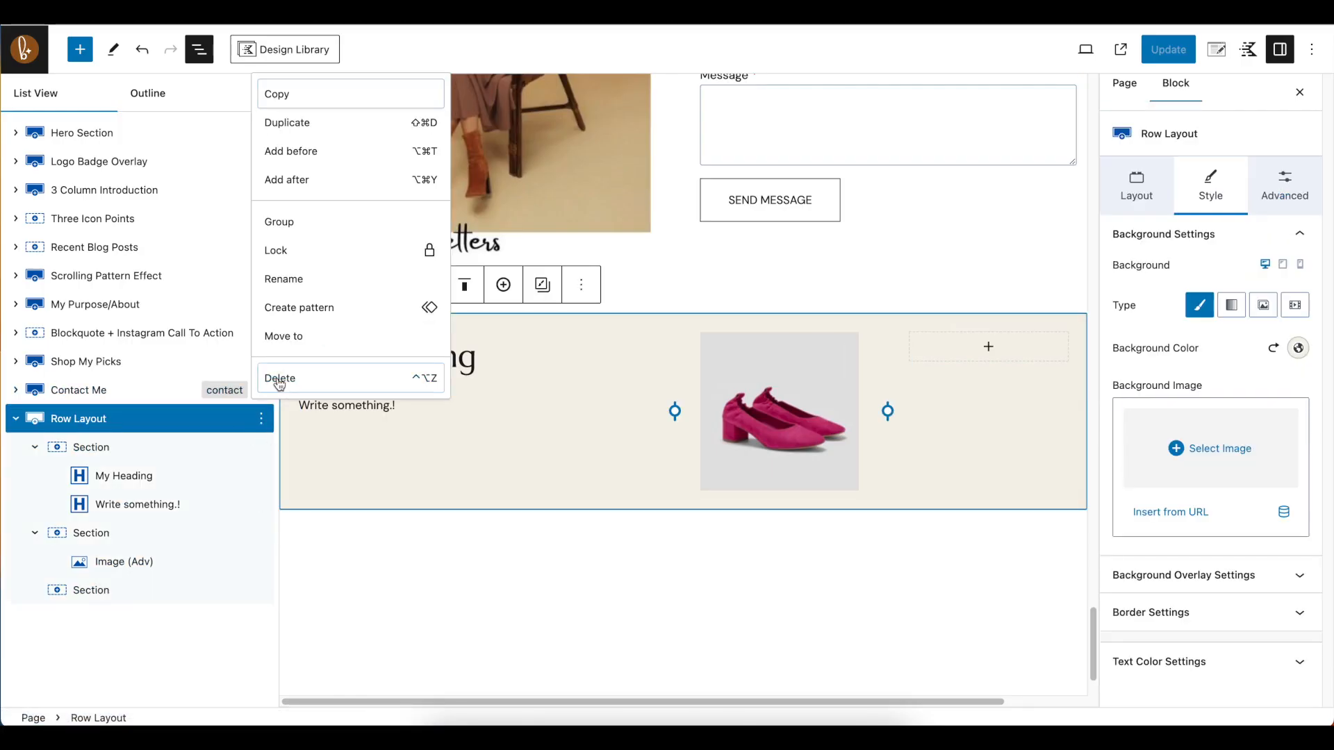
{"action": "left_click", "coordinate": [279, 378]}
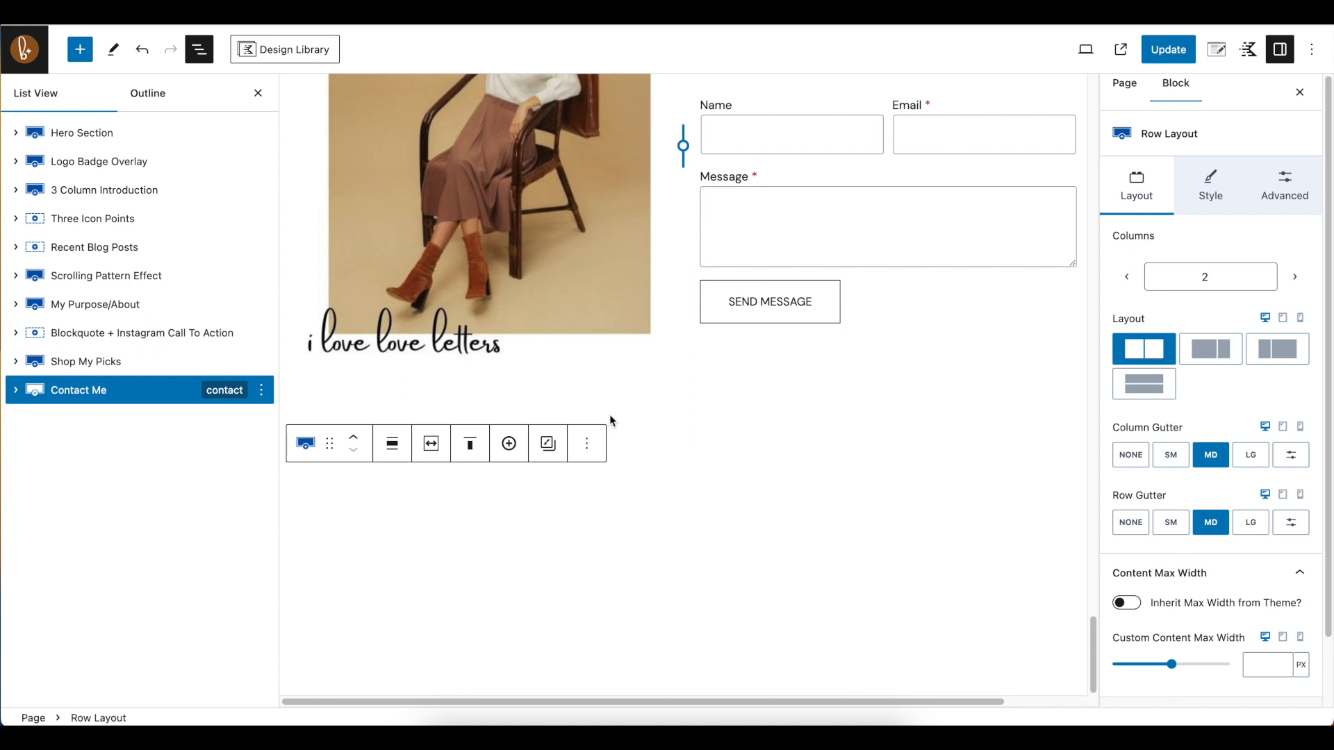
Look over the Home page's existing sections in the editor, from Contact Me up to the recent blog posts
{"action": "scroll", "coordinate": [707, 351], "scroll_direction": "up", "scroll_amount": 6}
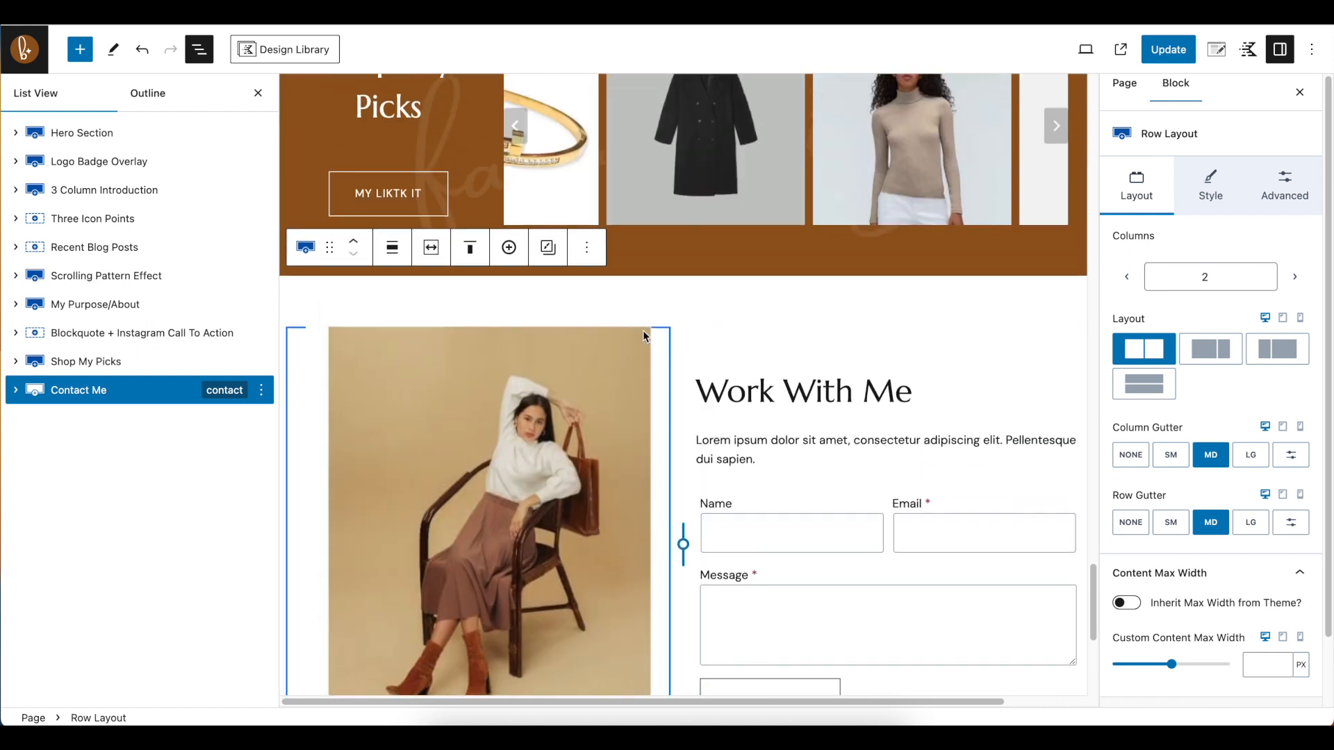
{"action": "scroll", "coordinate": [646, 334], "scroll_direction": "up", "scroll_amount": 6}
{"action": "scroll", "coordinate": [661, 357], "scroll_direction": "up", "scroll_amount": 13}
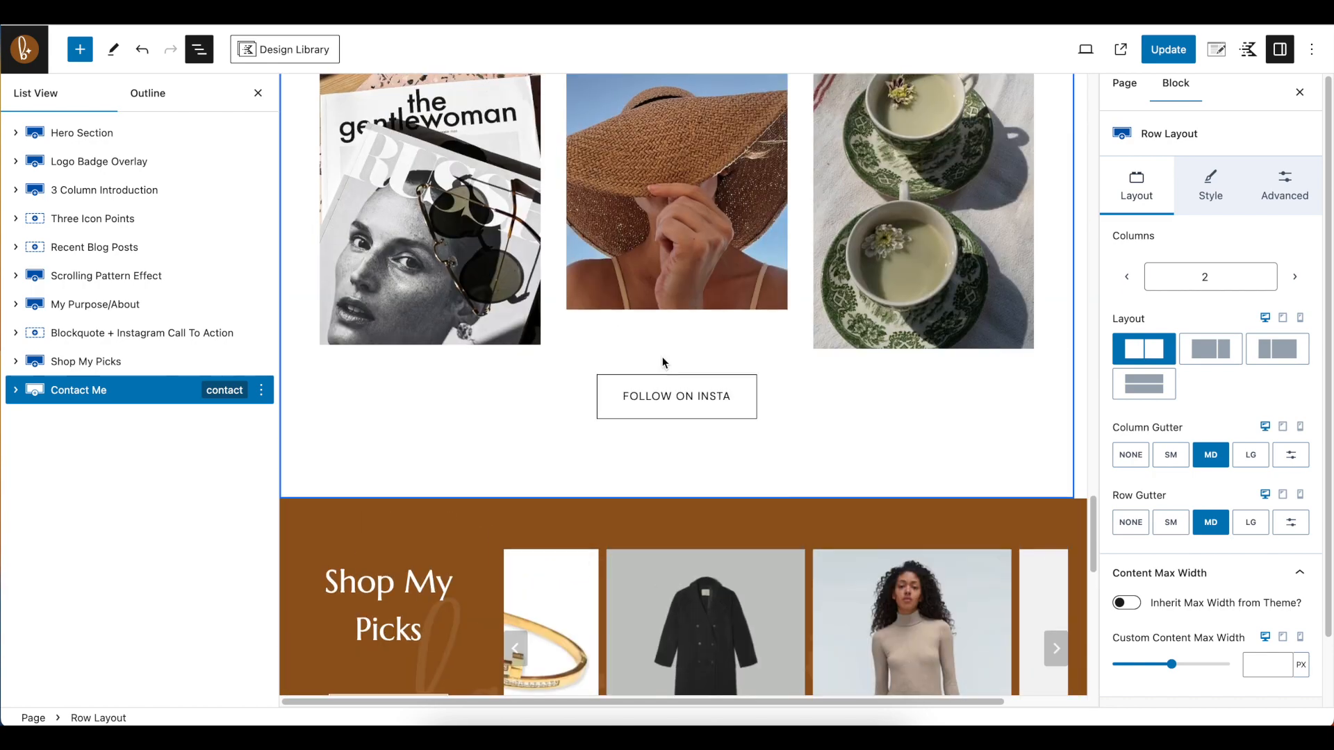
{"action": "scroll", "coordinate": [662, 356], "scroll_direction": "up", "scroll_amount": 4}
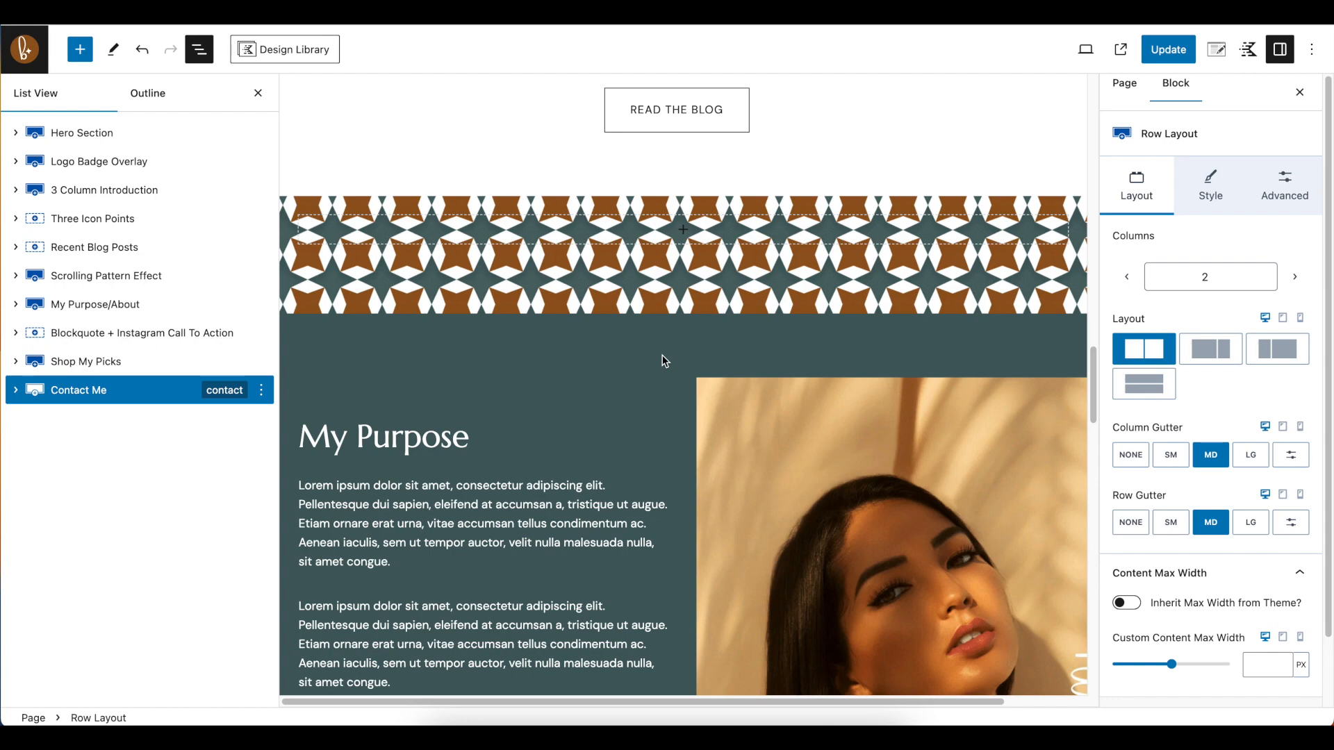
{"action": "scroll", "coordinate": [696, 361], "scroll_direction": "up", "scroll_amount": 10}
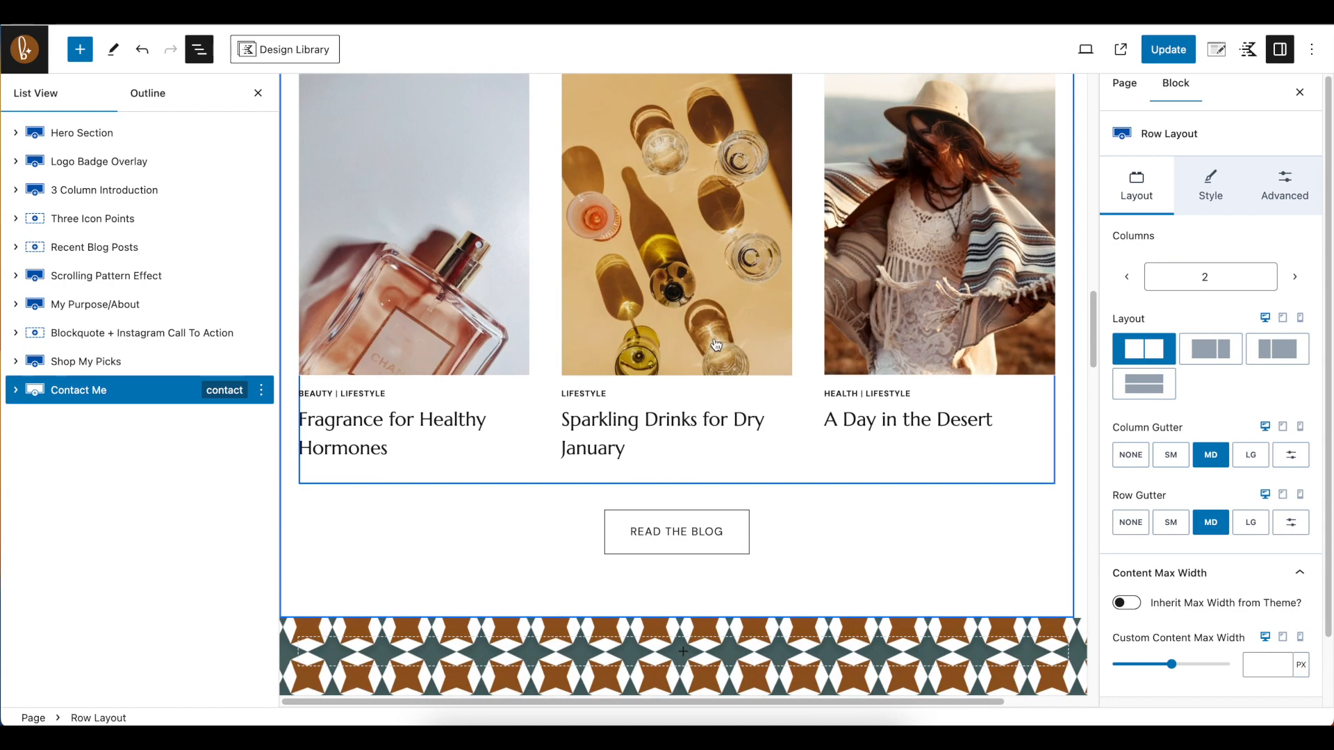
{"action": "scroll", "coordinate": [785, 383], "scroll_direction": "down", "scroll_amount": 13}
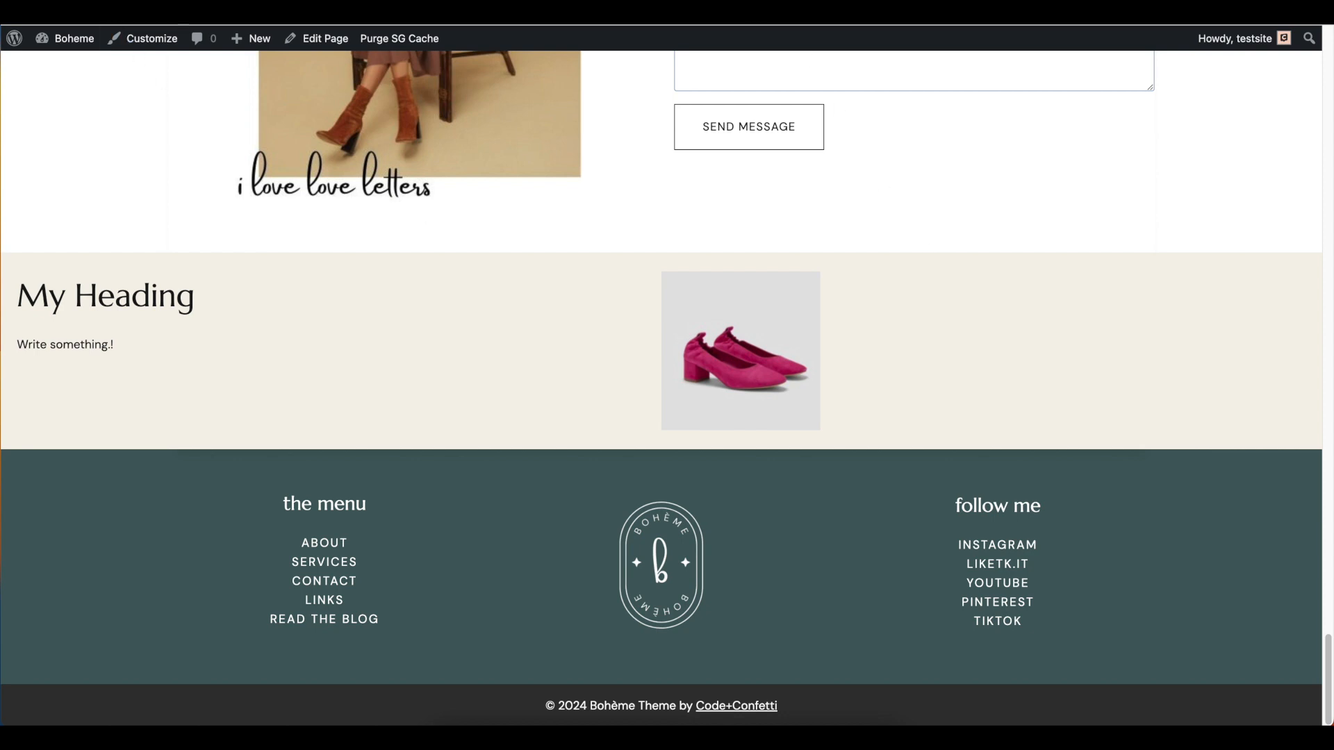
Open the live Services page and examine its My Podcast section
{"action": "scroll", "coordinate": [1104, 262], "scroll_direction": "up", "scroll_amount": 20}
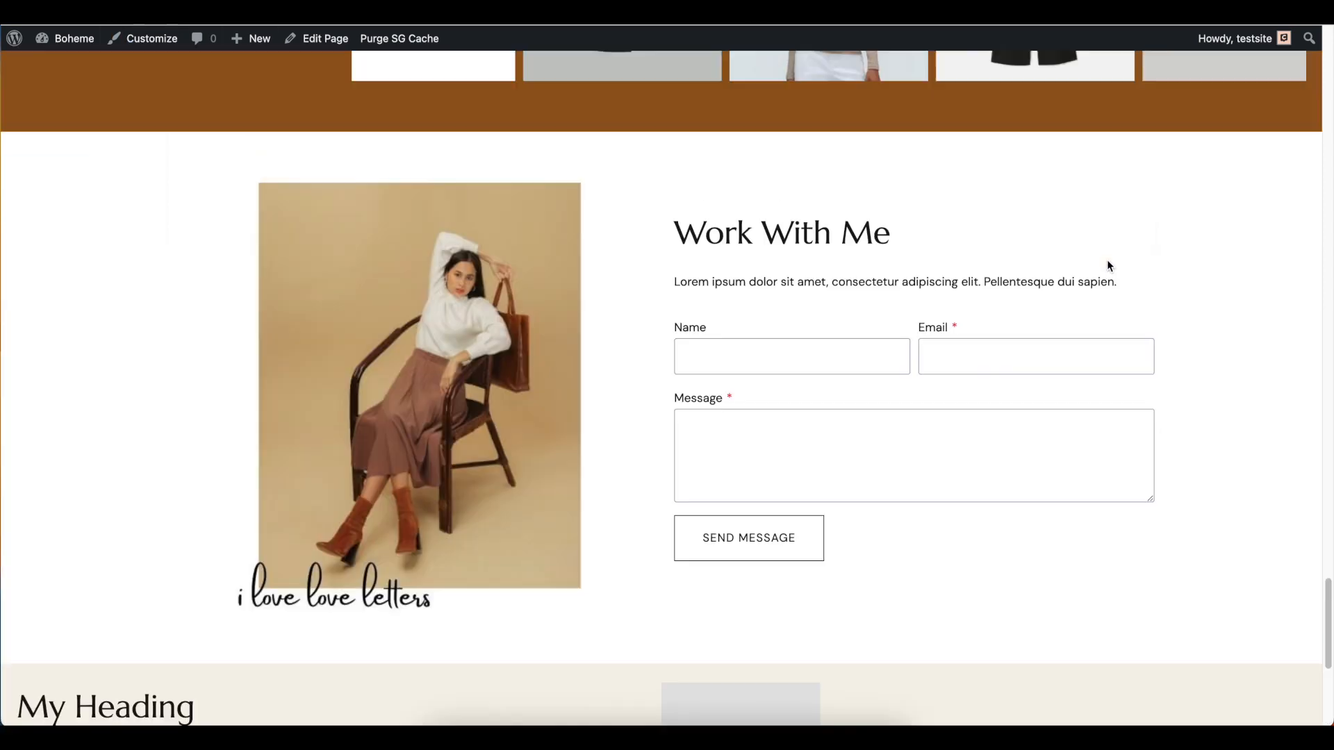
{"action": "scroll", "coordinate": [1104, 262], "scroll_direction": "up", "scroll_amount": 10}
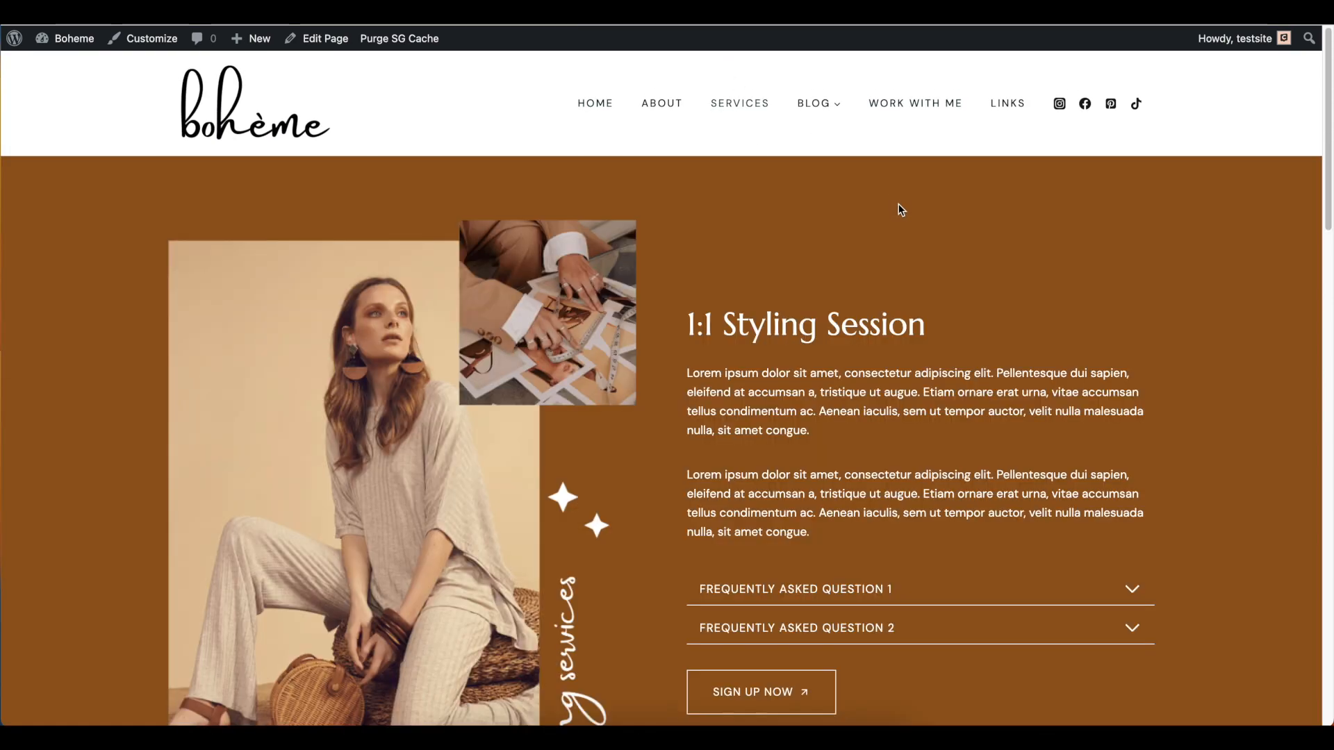
{"action": "scroll", "coordinate": [917, 301], "scroll_direction": "down", "scroll_amount": 7}
{"action": "scroll", "coordinate": [923, 310], "scroll_direction": "down", "scroll_amount": 10}
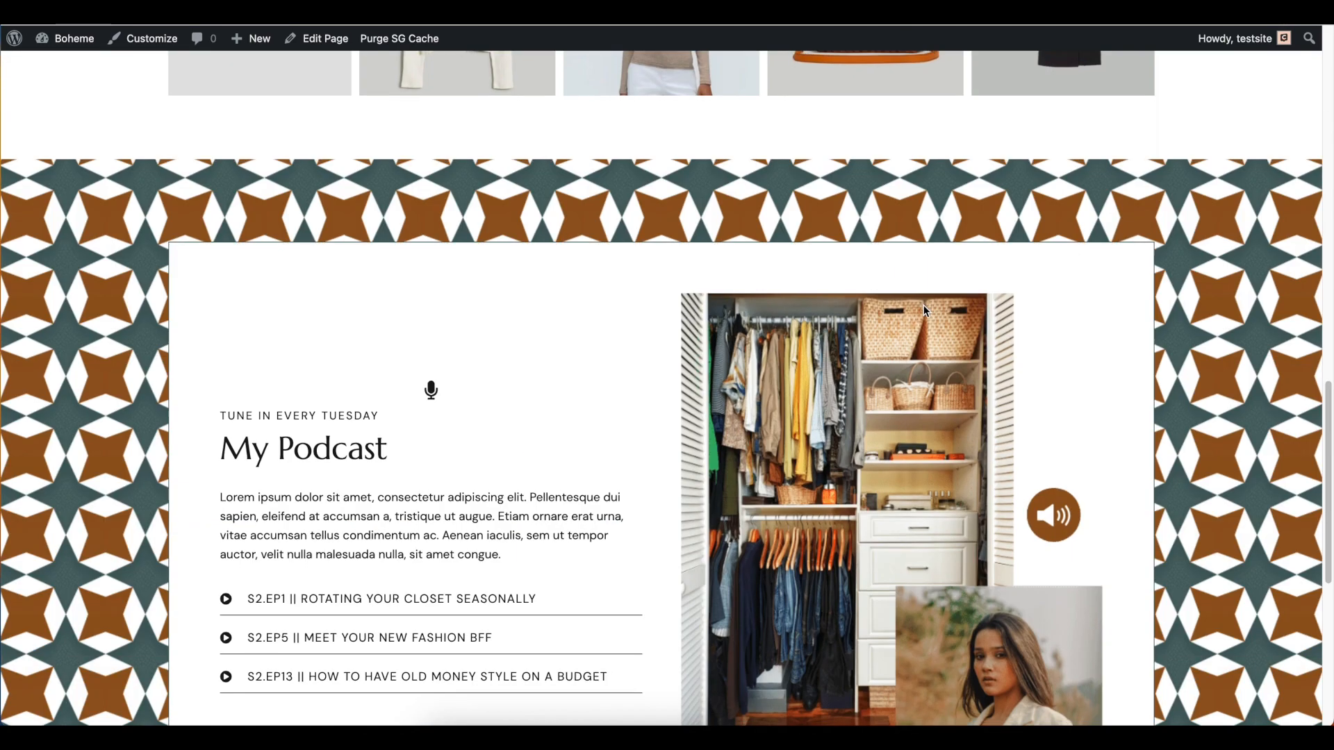
{"action": "scroll", "coordinate": [660, 249], "scroll_direction": "up", "scroll_amount": 2}
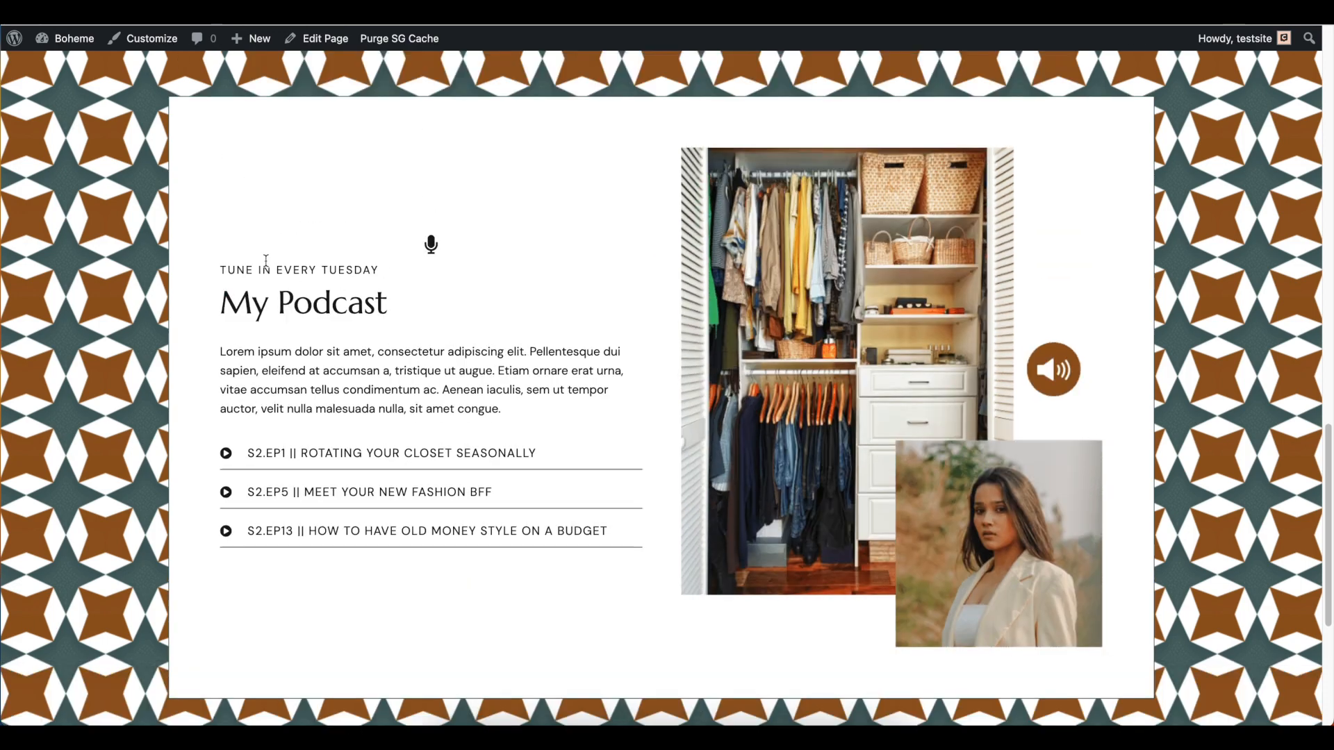
{"action": "scroll", "coordinate": [514, 432], "scroll_direction": "down", "scroll_amount": 1}
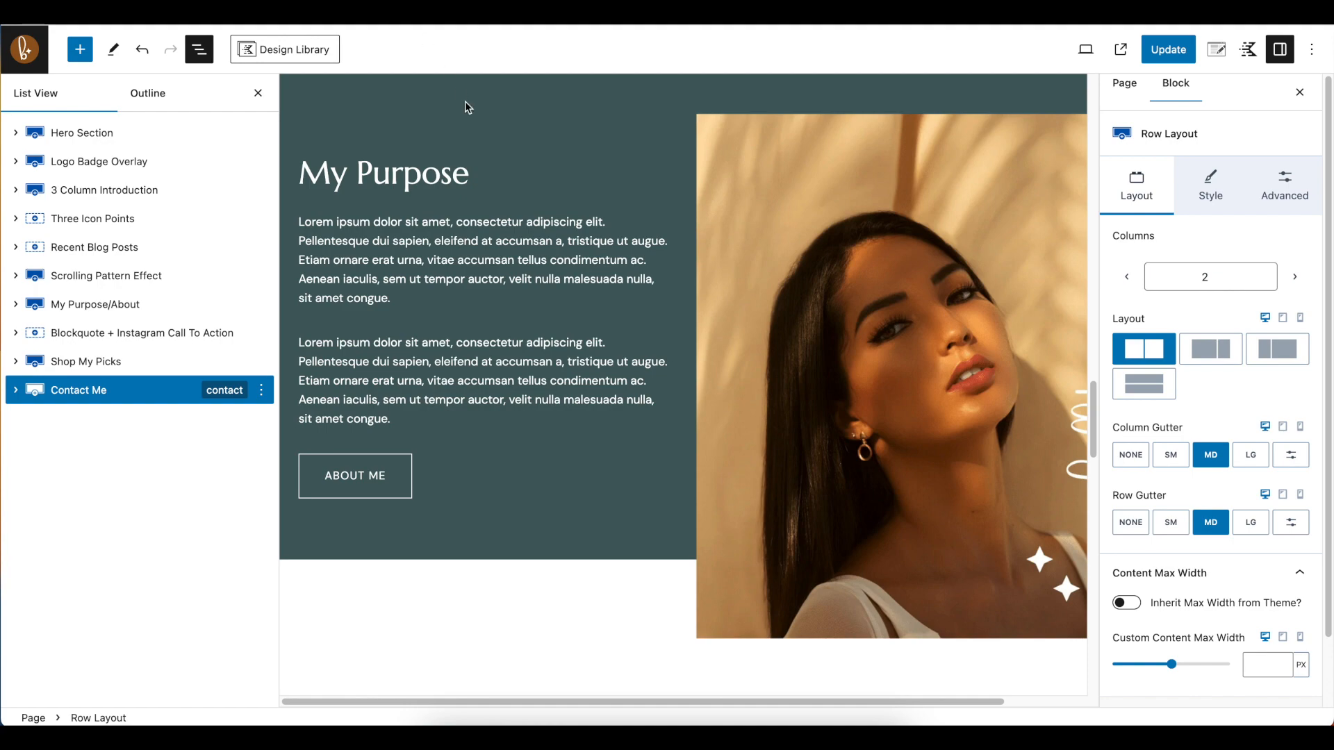
Browse the saved My patterns collection for a pattern to add below the Contact Me section on the Home page
{"action": "scroll", "coordinate": [589, 320], "scroll_direction": "down", "scroll_amount": 15}
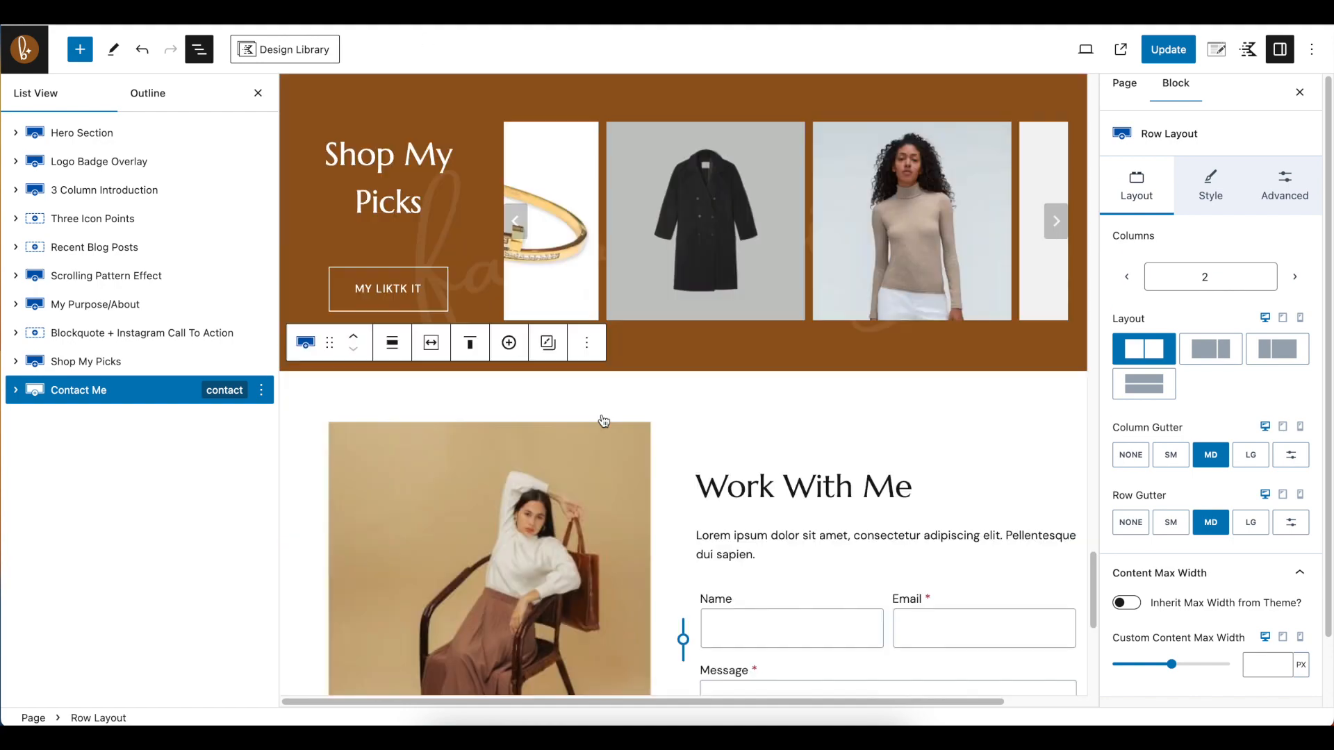
{"action": "scroll", "coordinate": [603, 421], "scroll_direction": "down", "scroll_amount": 7}
{"action": "left_click", "coordinate": [878, 444]}
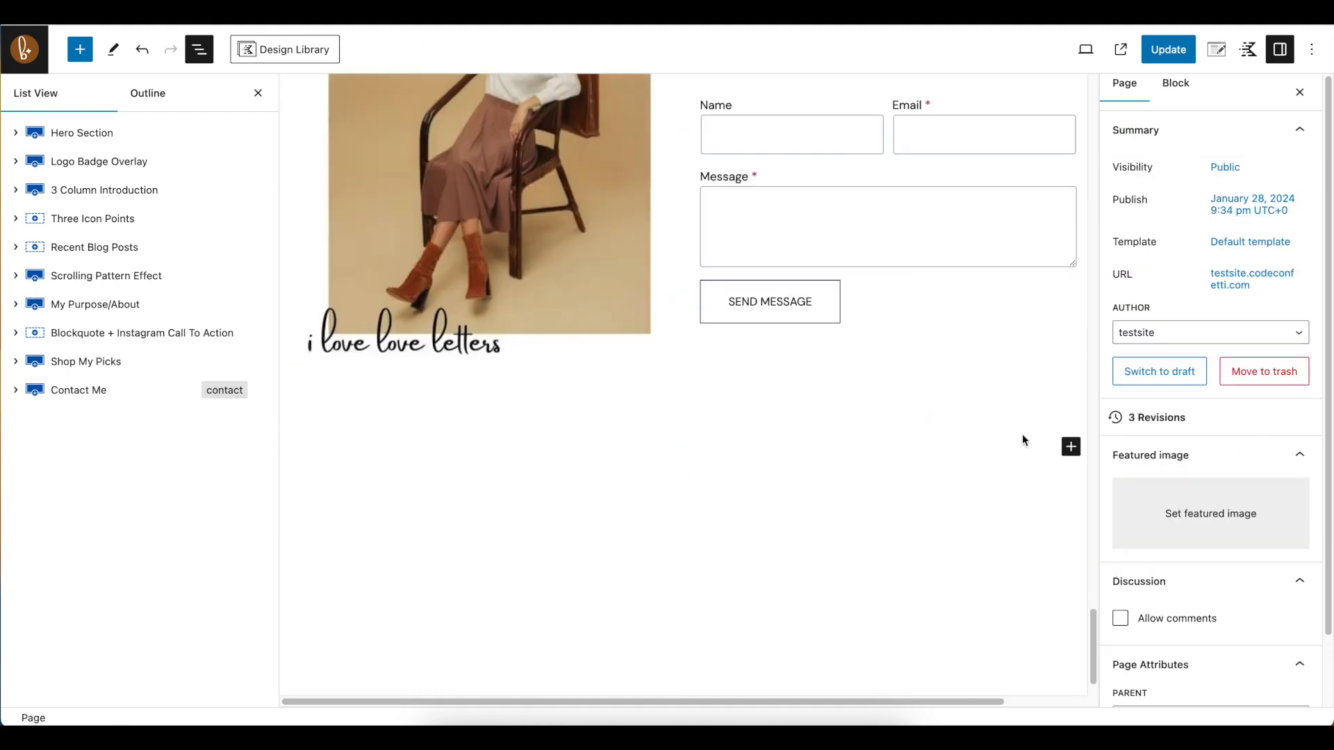
{"action": "left_click", "coordinate": [1070, 449]}
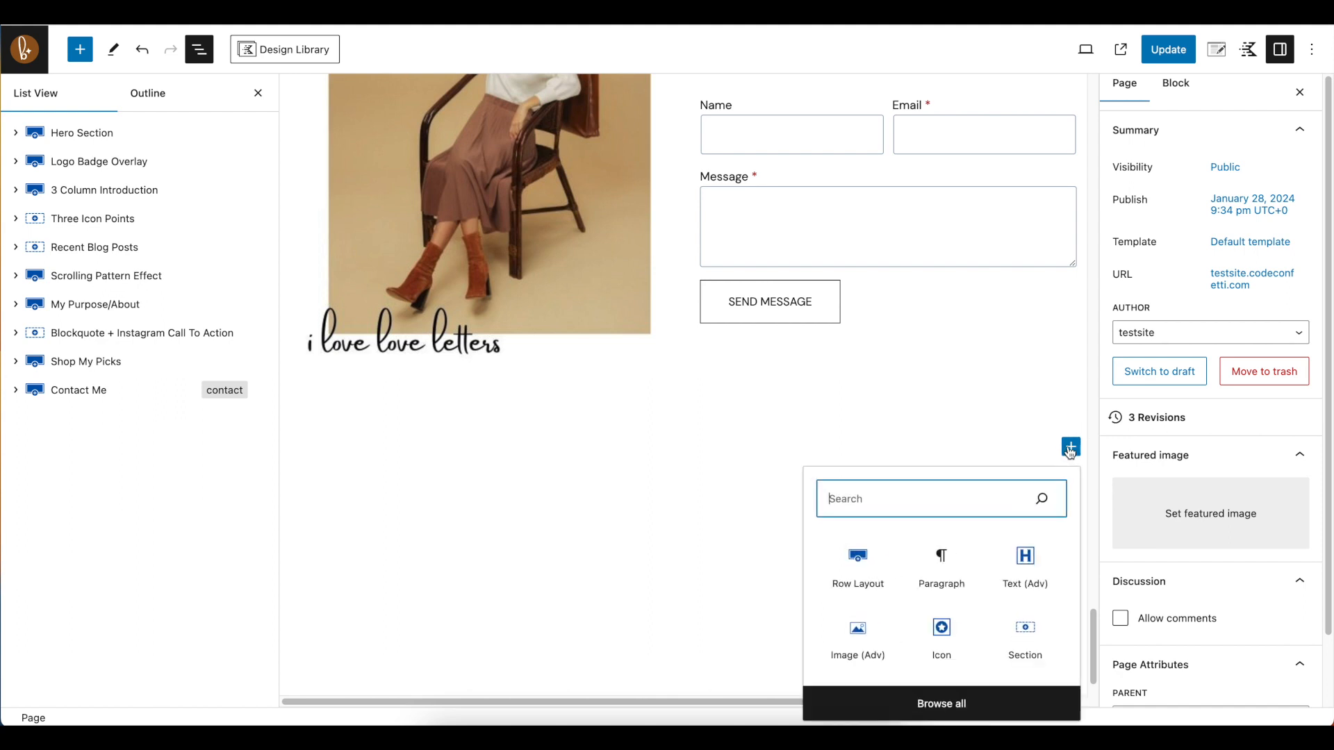
{"action": "left_click", "coordinate": [958, 706]}
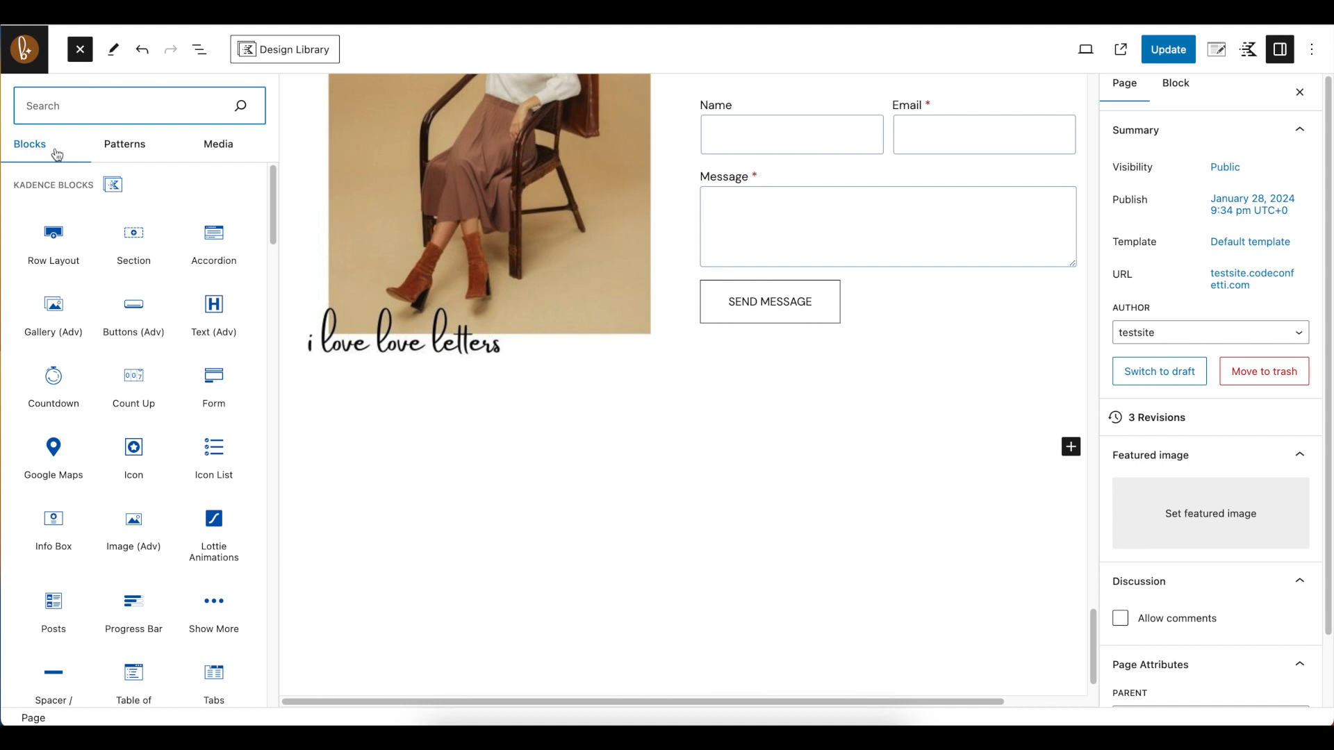
{"action": "left_click", "coordinate": [148, 149]}
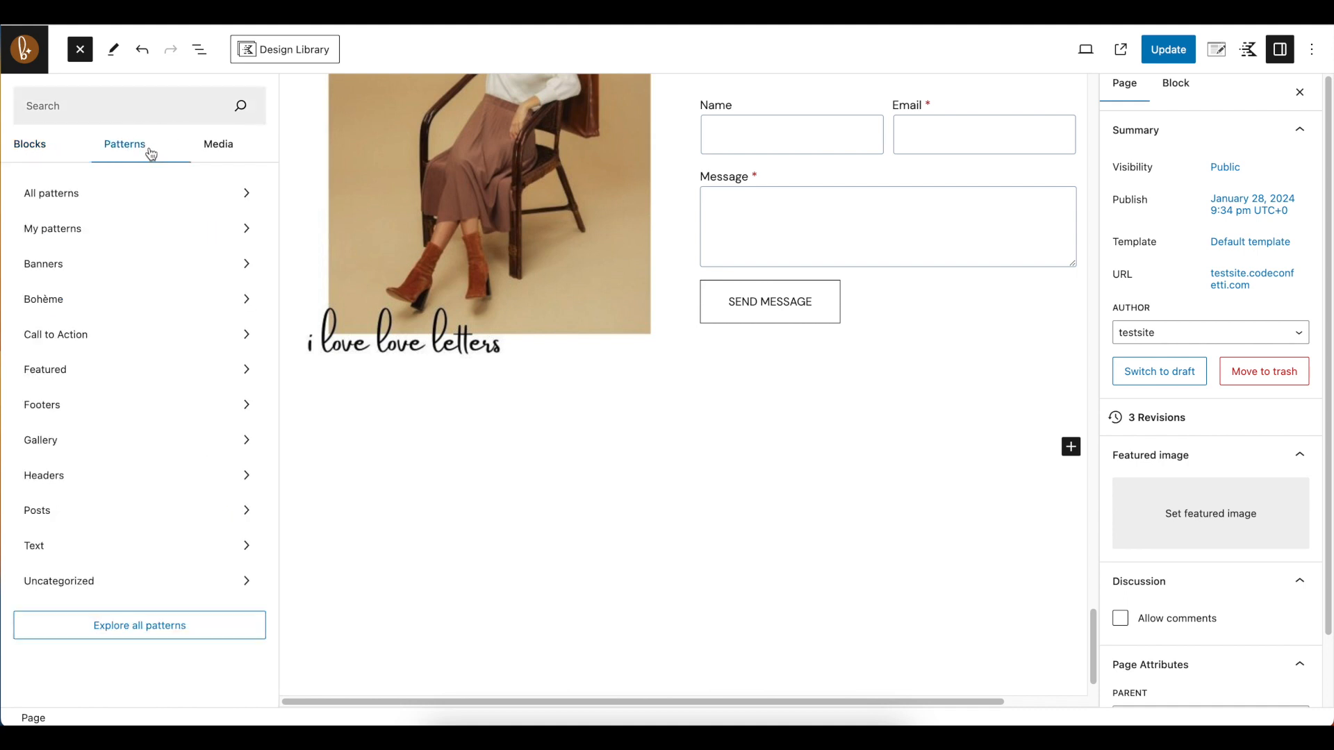
{"action": "left_click", "coordinate": [60, 235]}
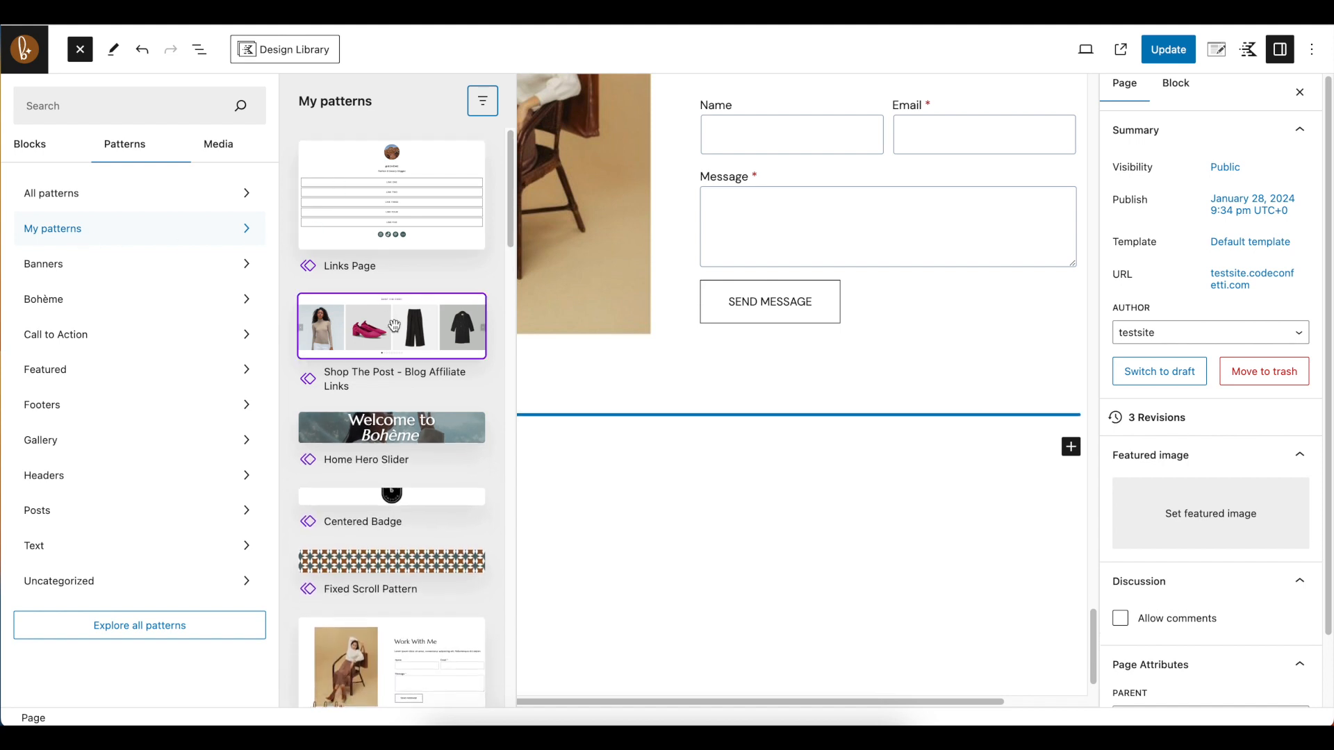
Insert the 2 Column Podcast Box pattern below the Contact Me section
{"action": "scroll", "coordinate": [399, 417], "scroll_direction": "down", "scroll_amount": 3}
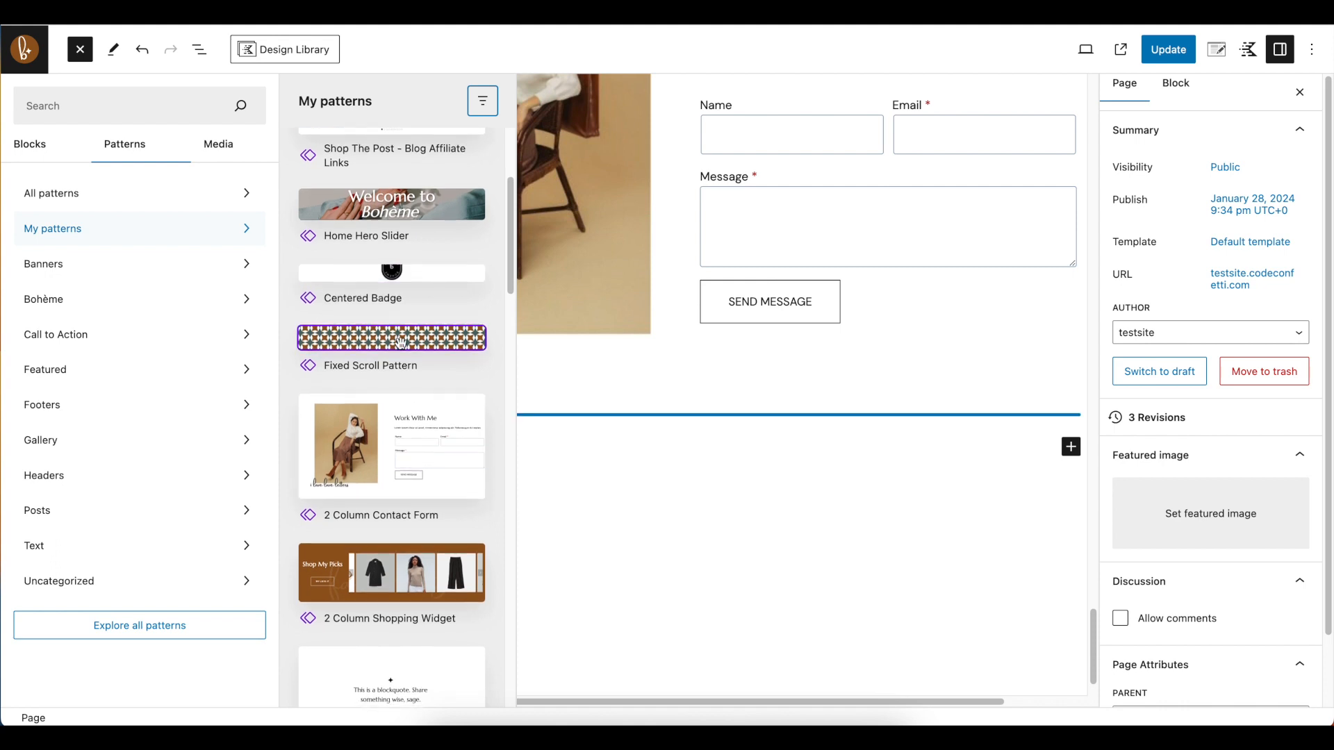
{"action": "scroll", "coordinate": [401, 348], "scroll_direction": "down", "scroll_amount": 2}
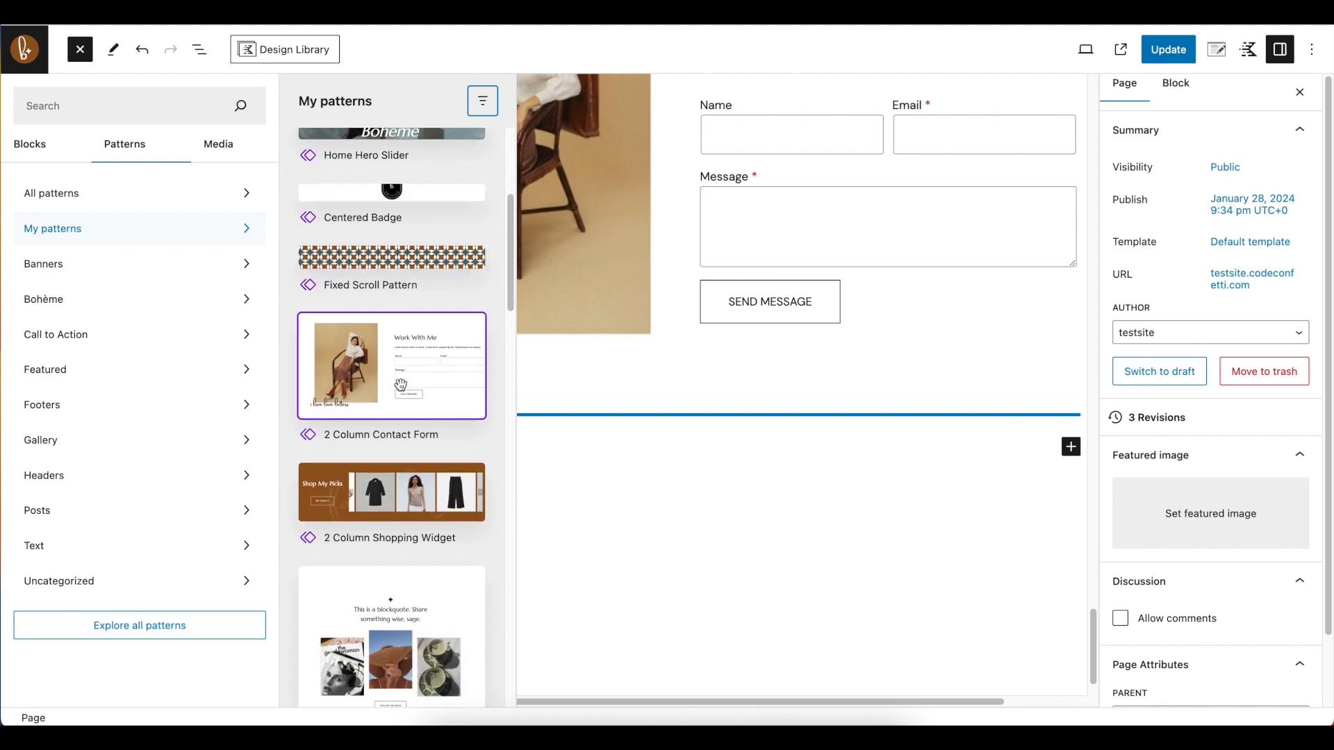
{"action": "scroll", "coordinate": [401, 385], "scroll_direction": "down", "scroll_amount": 10}
{"action": "scroll", "coordinate": [401, 385], "scroll_direction": "down", "scroll_amount": 9}
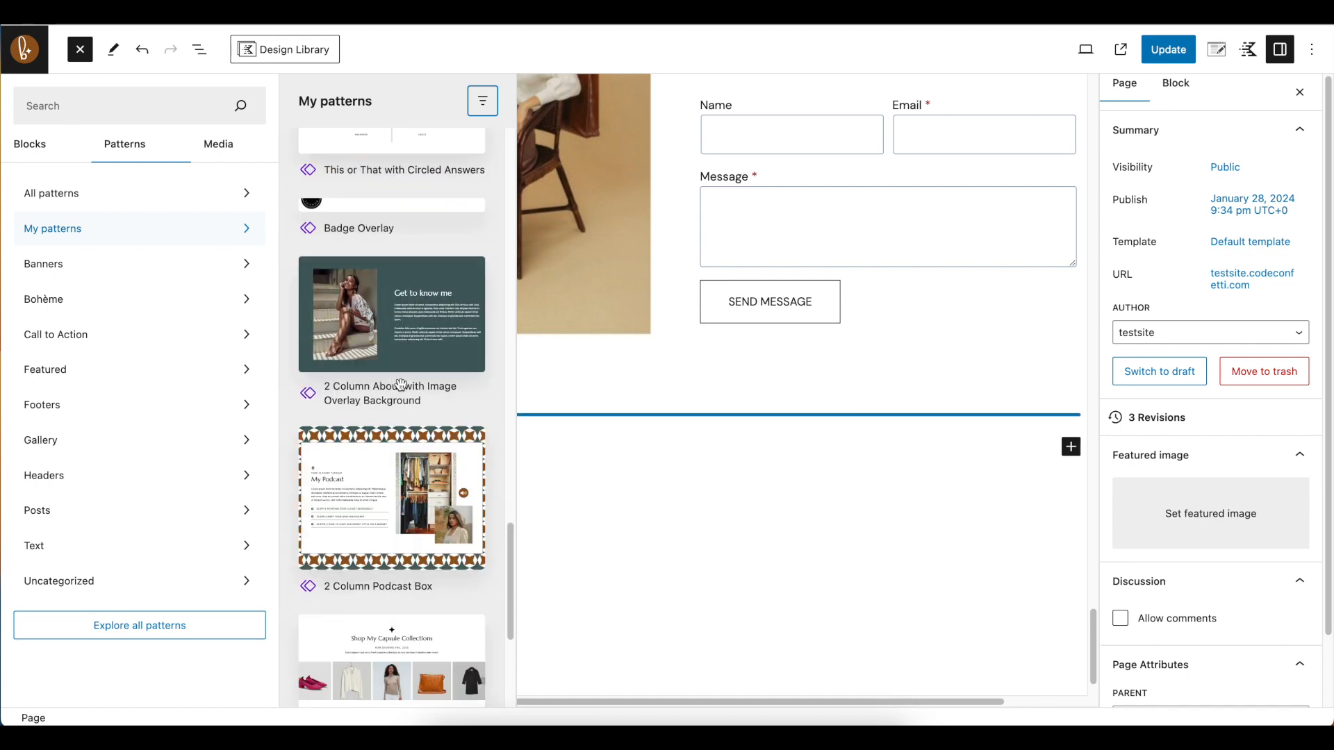
{"action": "scroll", "coordinate": [401, 384], "scroll_direction": "down", "scroll_amount": 1}
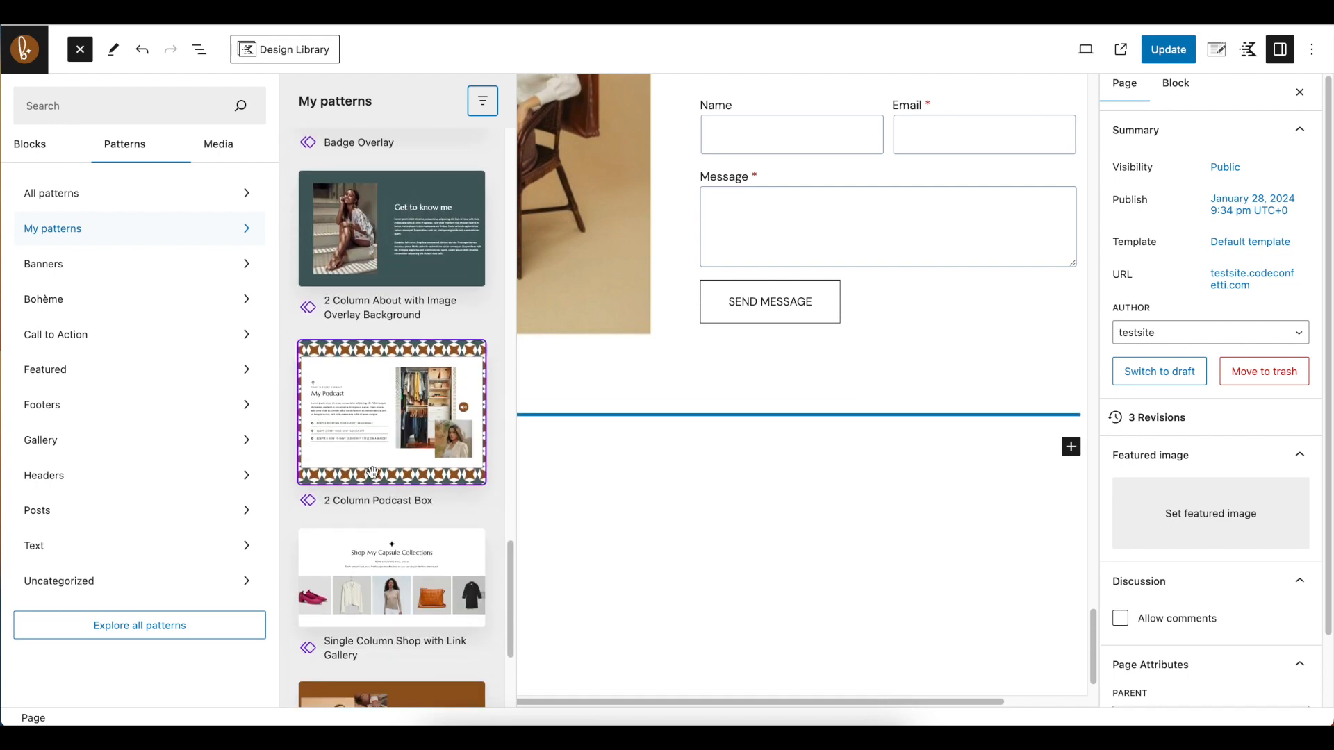
{"action": "left_click", "coordinate": [380, 415]}
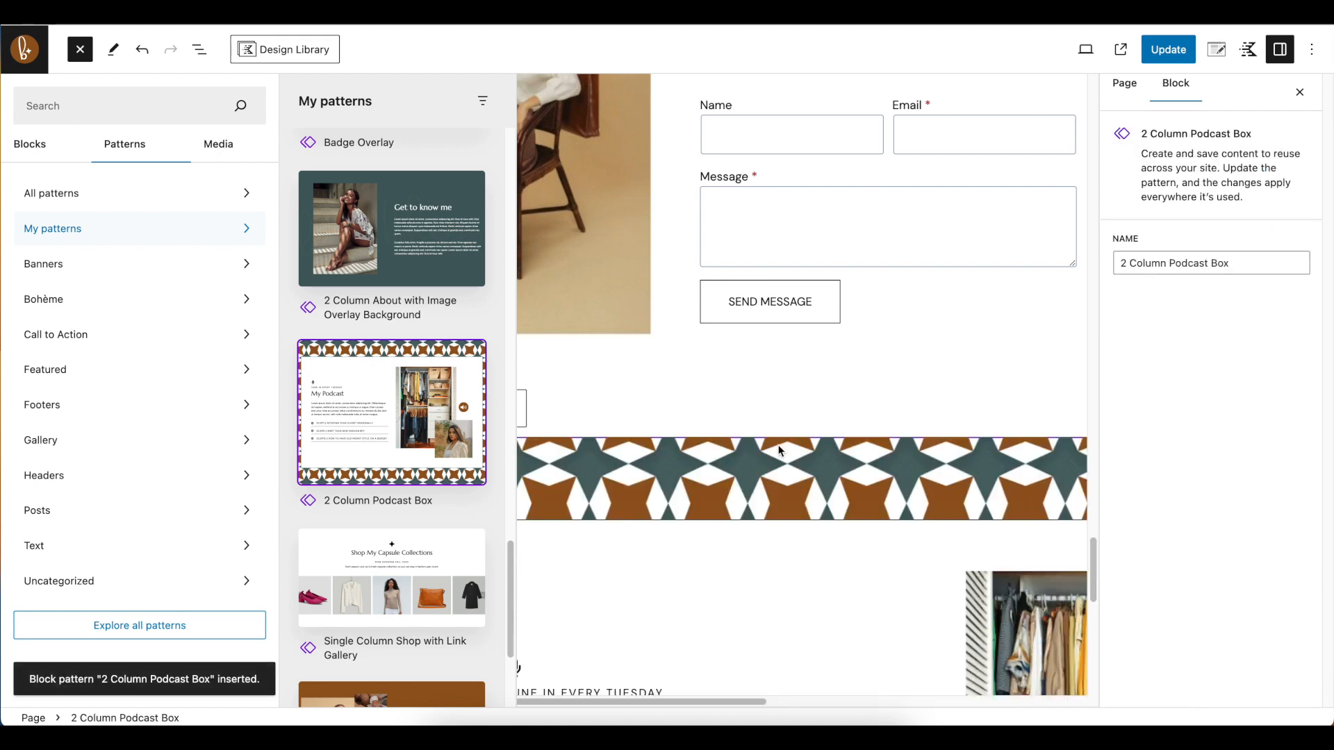
Examine the inserted My Podcast section below the contact form, including its patterned background, episode list and images
{"action": "left_click", "coordinate": [899, 379]}
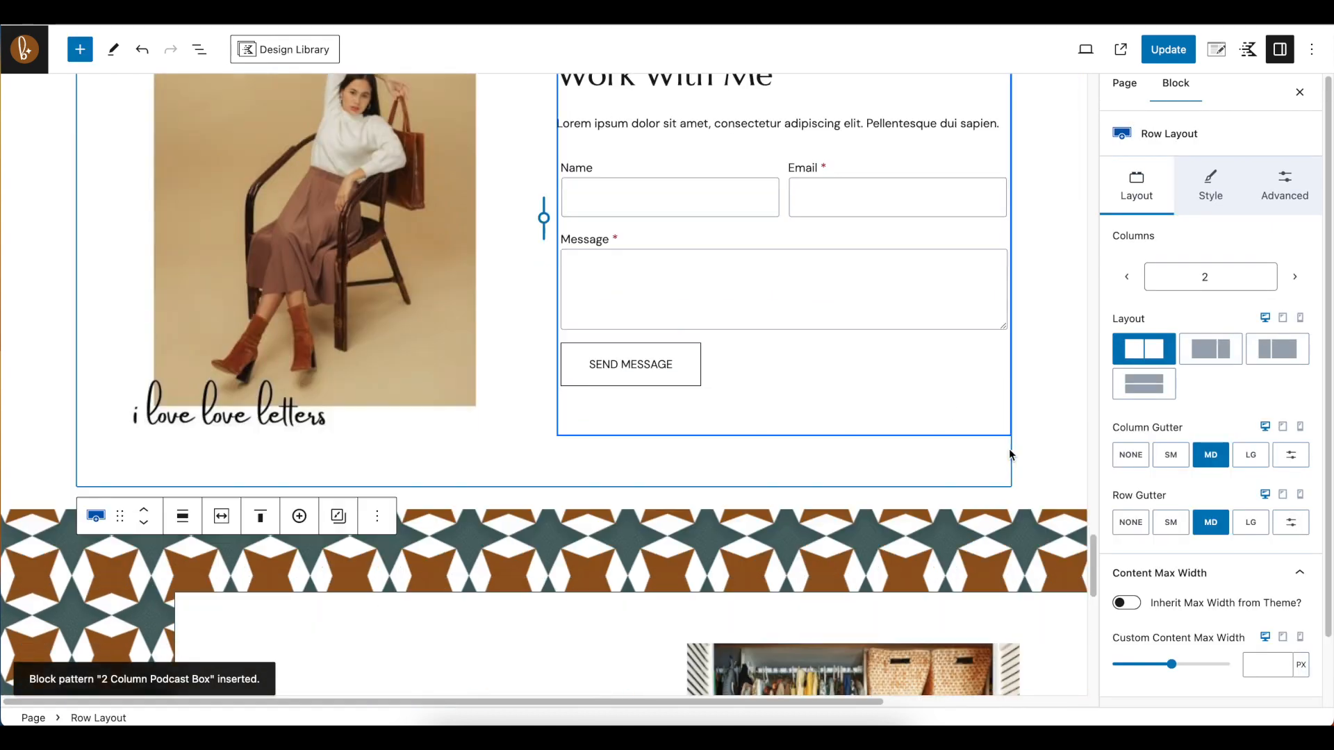
{"action": "scroll", "coordinate": [1009, 448], "scroll_direction": "down", "scroll_amount": 10}
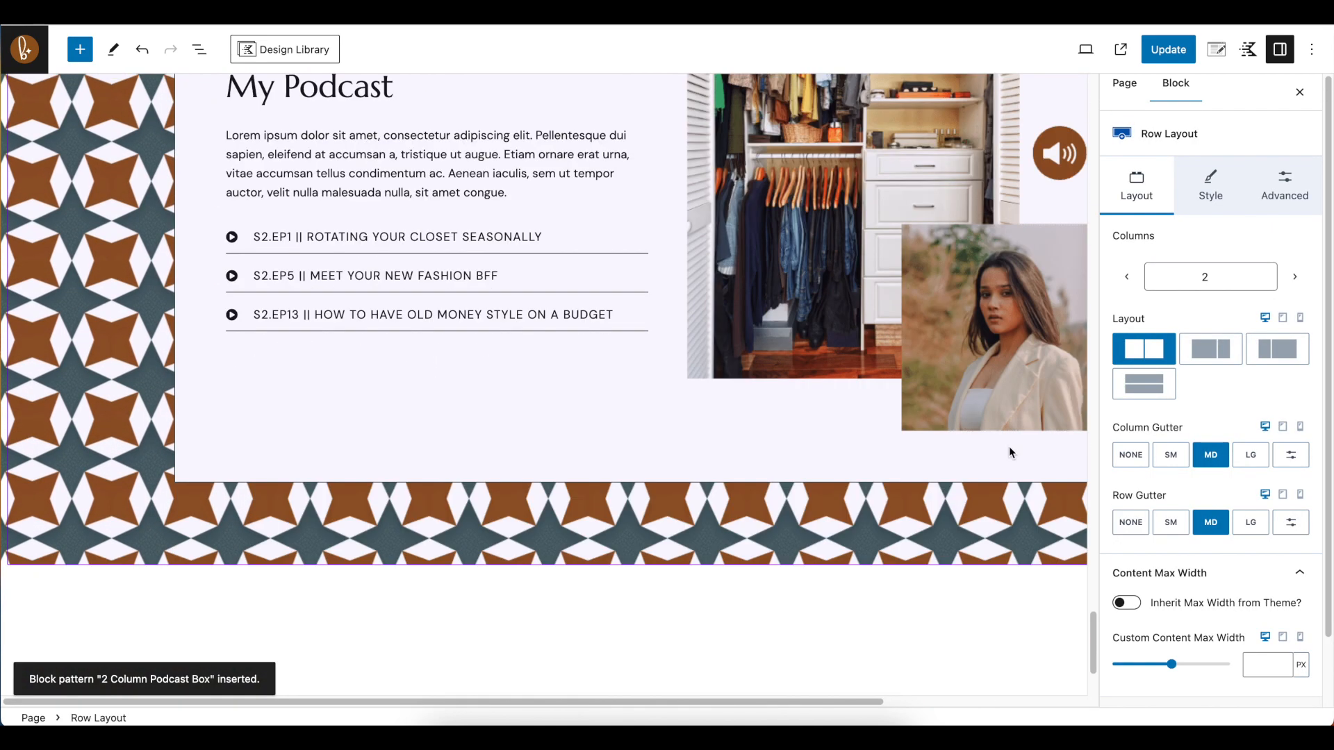
{"action": "scroll", "coordinate": [927, 642], "scroll_direction": "up", "scroll_amount": 4}
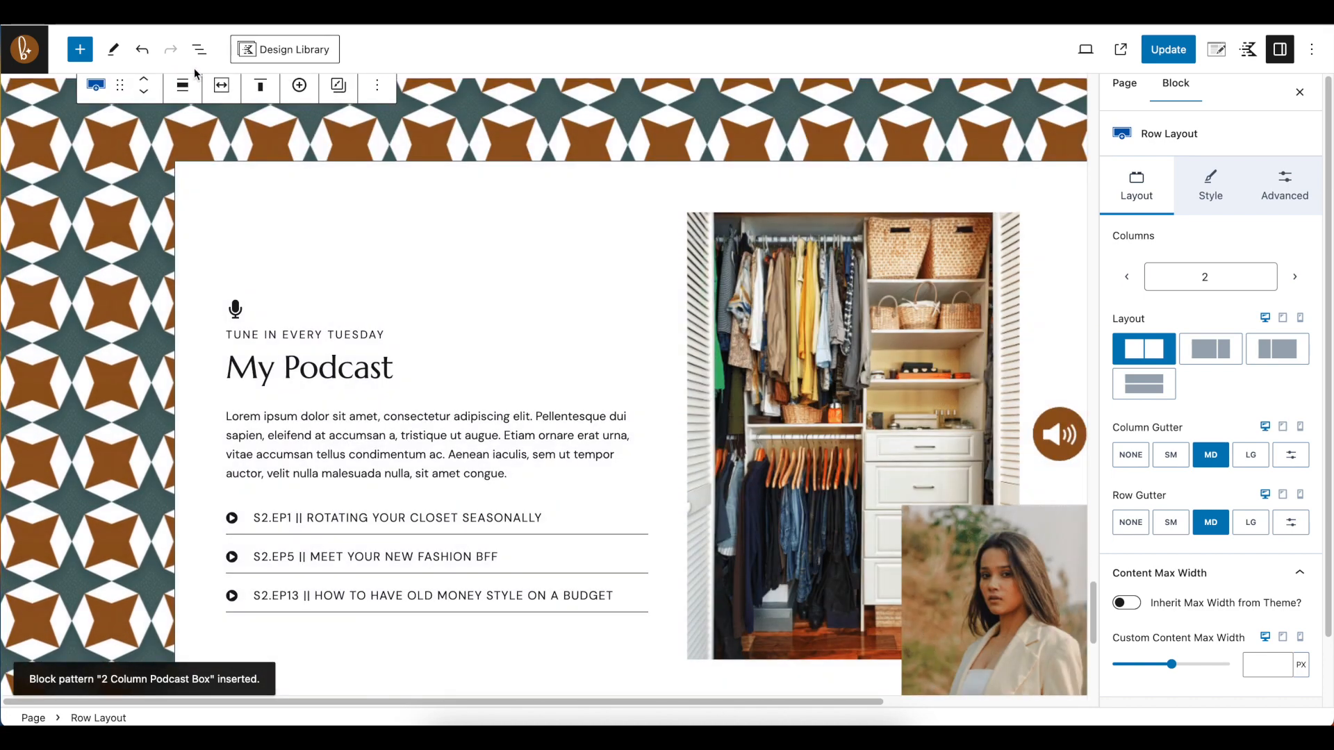
{"action": "scroll", "coordinate": [681, 410], "scroll_direction": "down", "scroll_amount": 6}
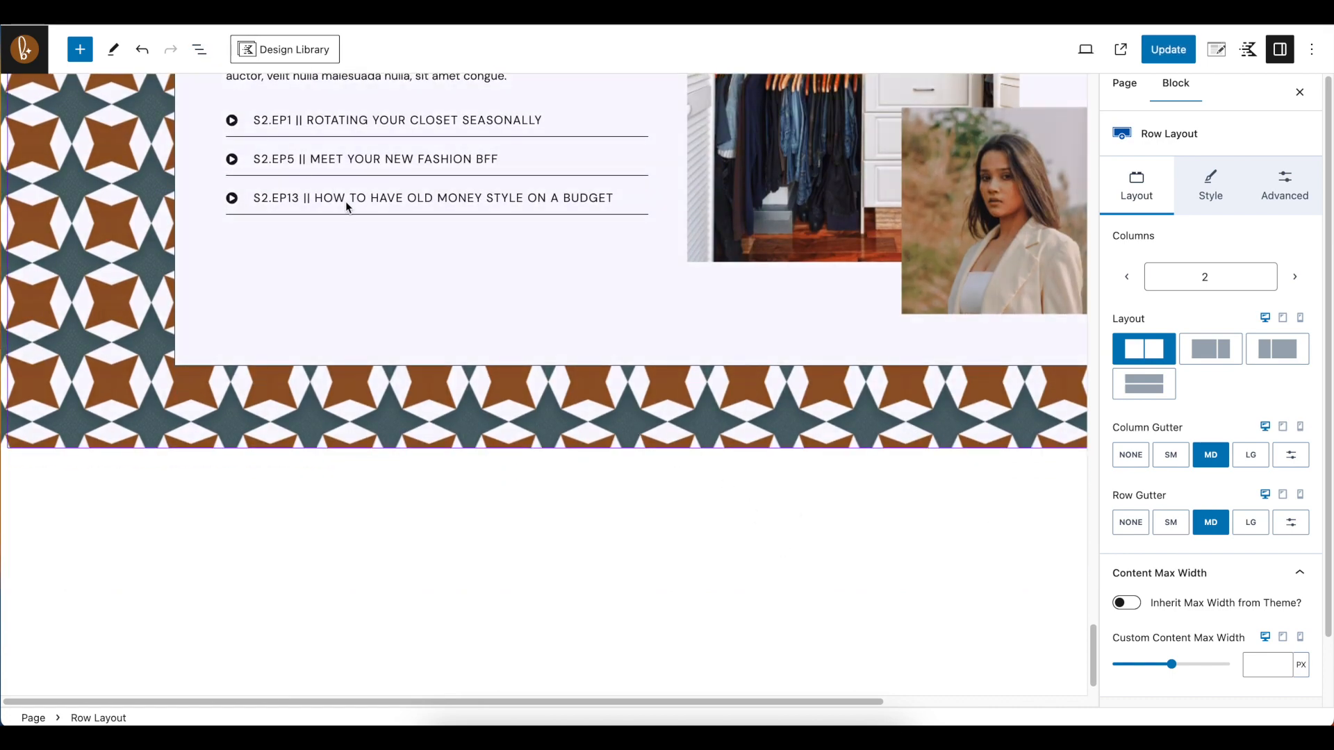
{"action": "scroll", "coordinate": [351, 219], "scroll_direction": "up", "scroll_amount": 2}
{"action": "scroll", "coordinate": [355, 225], "scroll_direction": "up", "scroll_amount": 4}
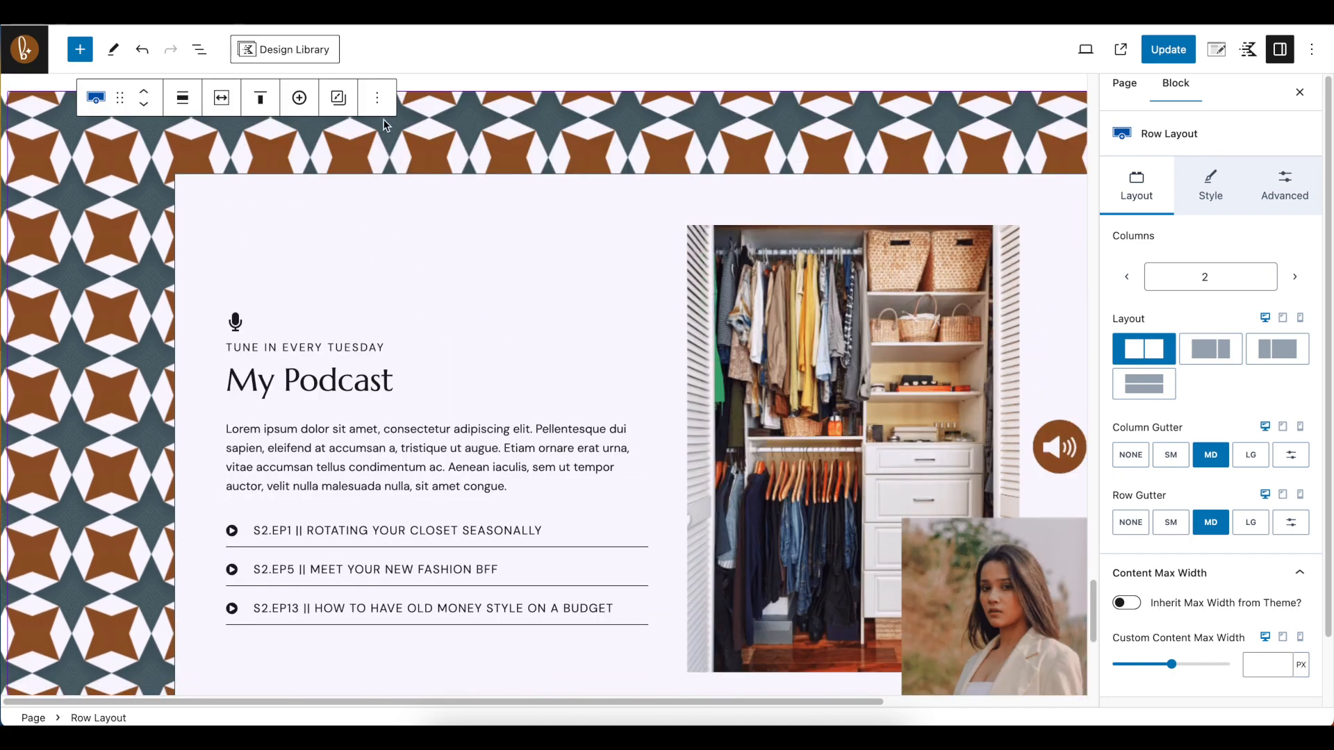
Detach the 2 Column Podcast Box pattern and expand the resulting Row Layout in the block list
{"action": "left_click", "coordinate": [200, 52]}
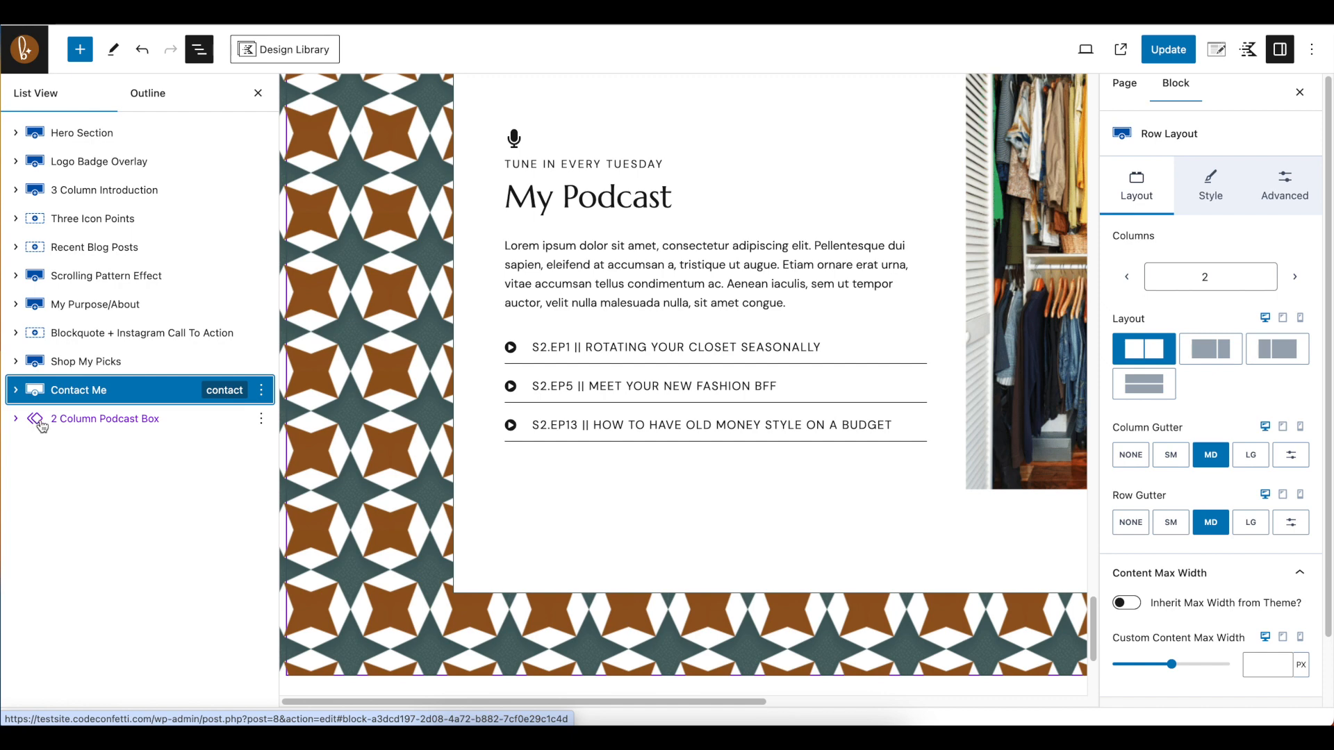
{"action": "left_click", "coordinate": [262, 419]}
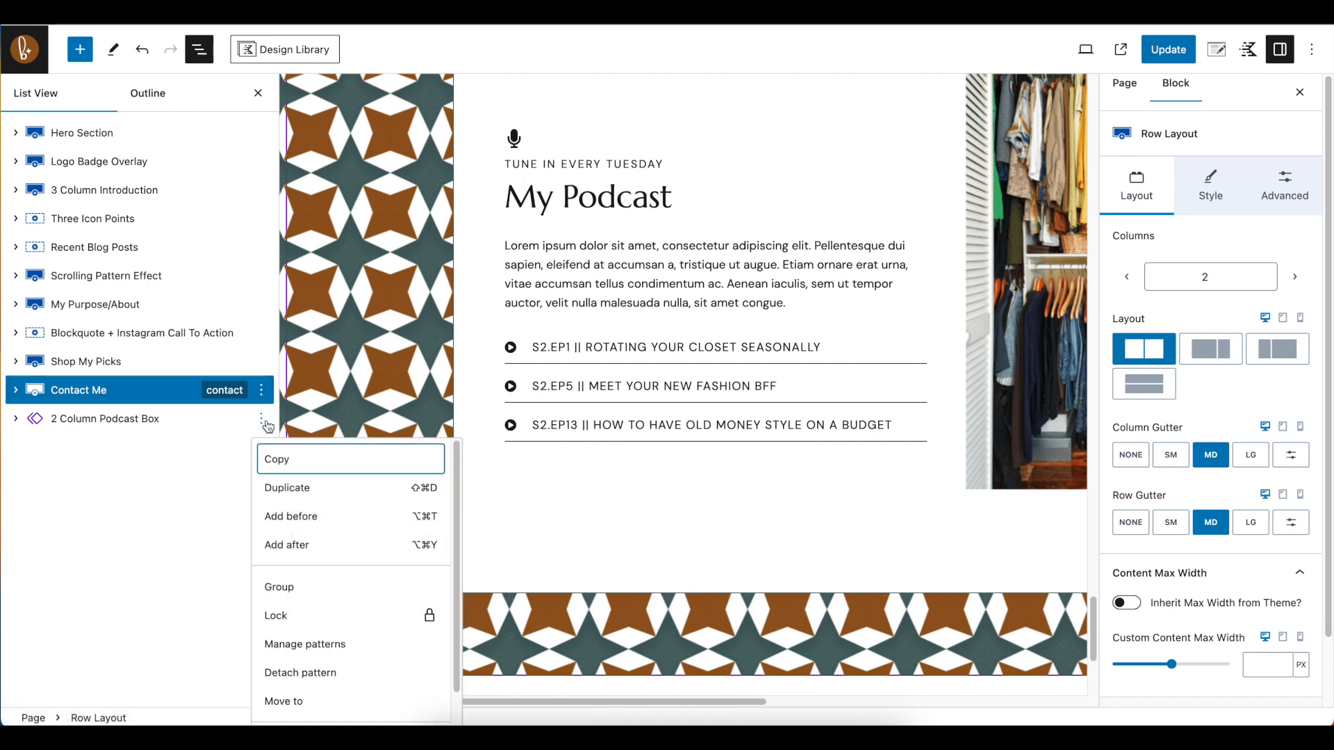
{"action": "left_click", "coordinate": [282, 678]}
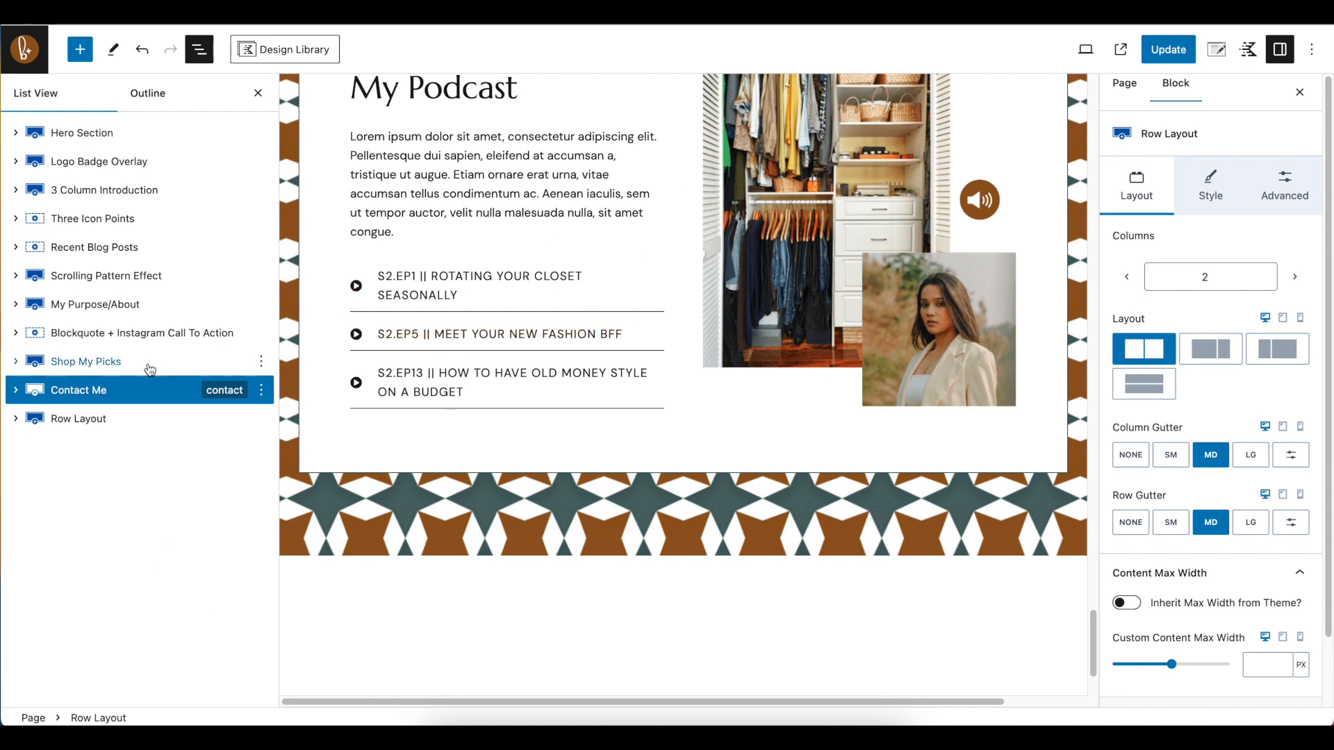
{"action": "left_click", "coordinate": [43, 427]}
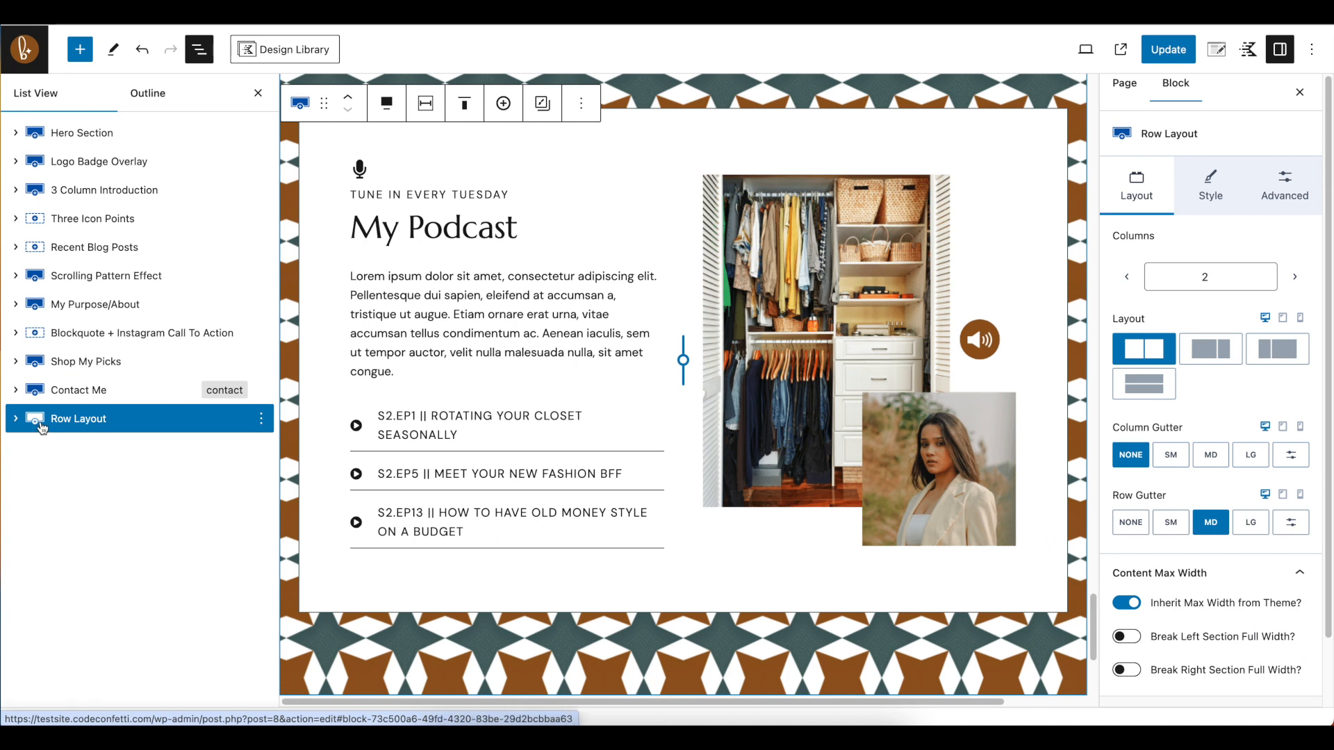
{"action": "left_click", "coordinate": [16, 420]}
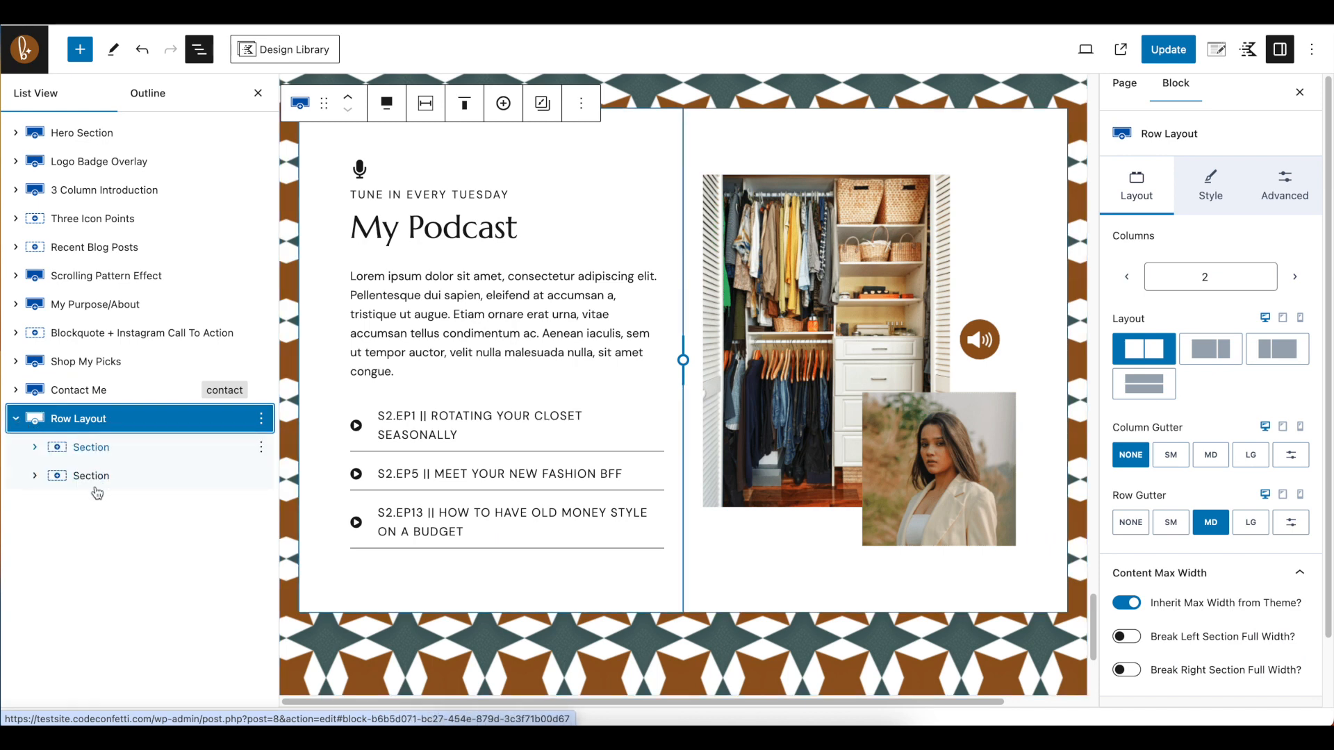
{"action": "left_click", "coordinate": [262, 418]}
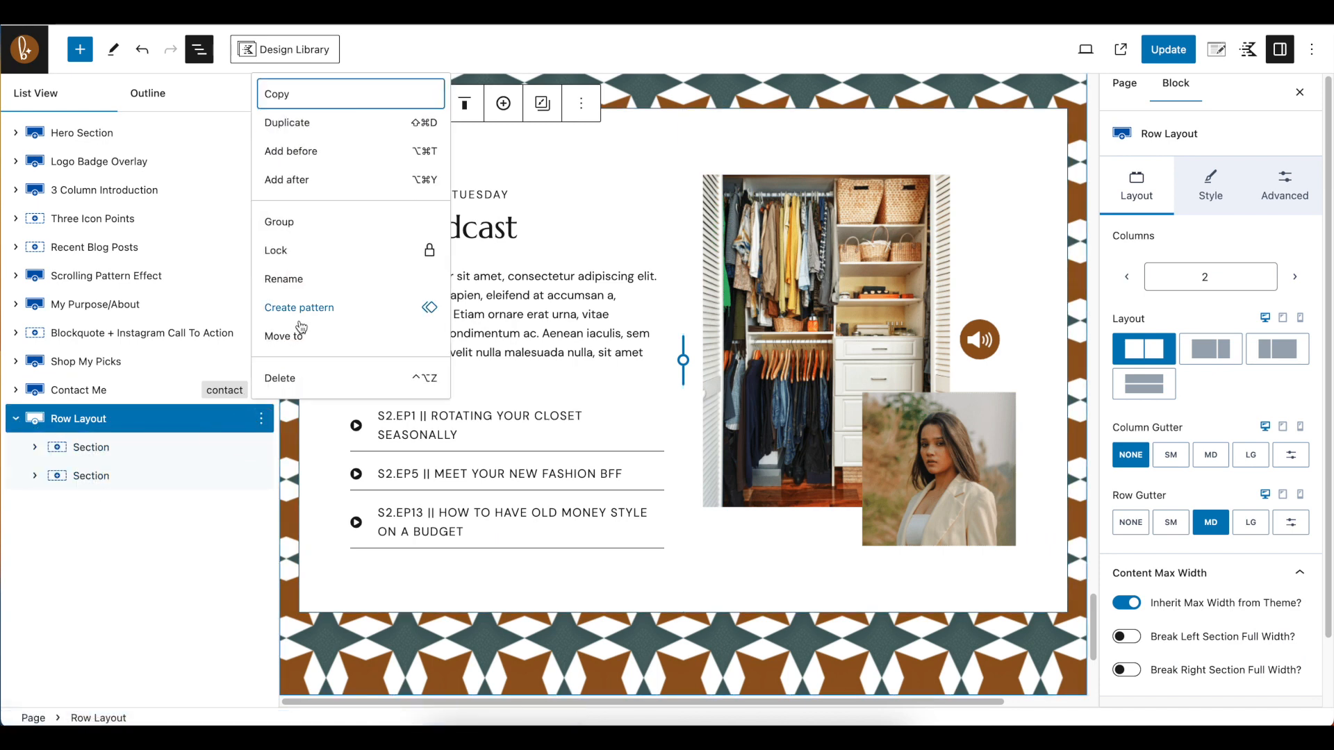
{"action": "left_click", "coordinate": [218, 518]}
Undo the pattern detachment and inspect the Row Layout nested inside the 2 Column Podcast Box
{"action": "left_click", "coordinate": [140, 43]}
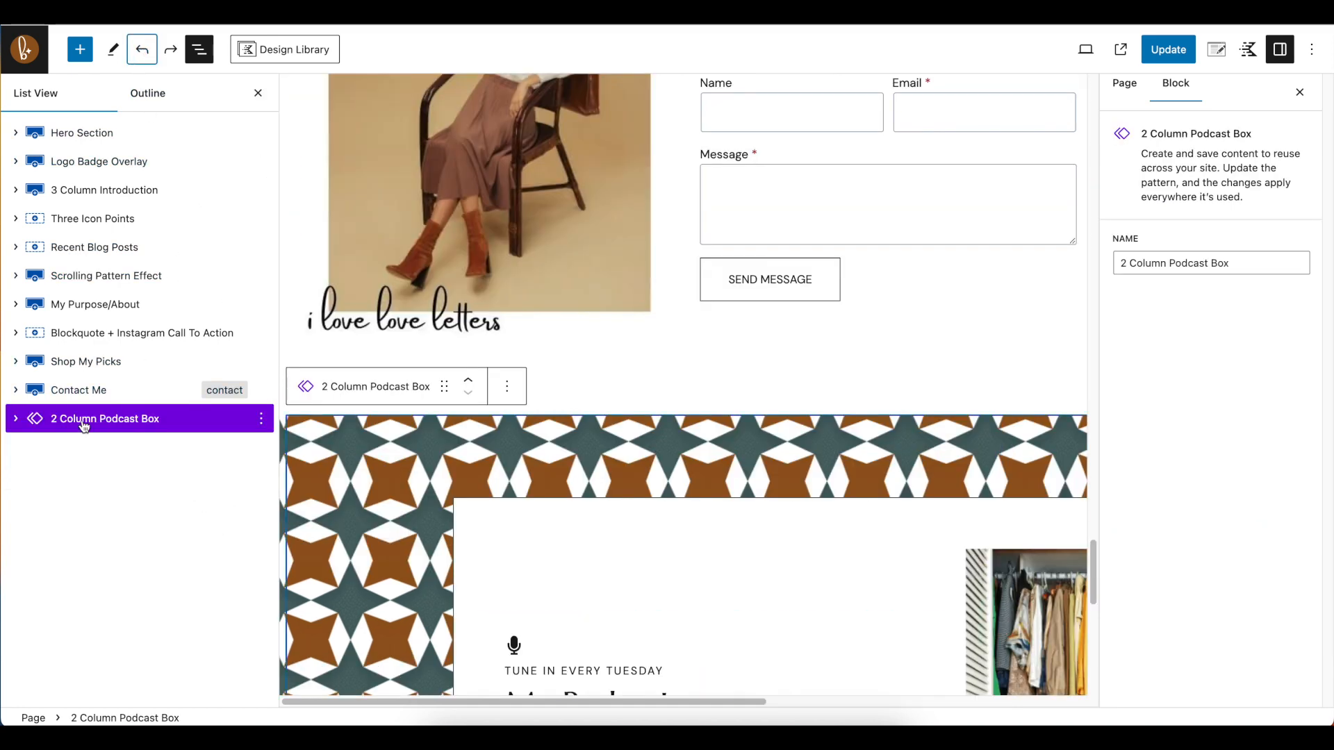
{"action": "left_click", "coordinate": [16, 420]}
{"action": "left_click", "coordinate": [78, 450]}
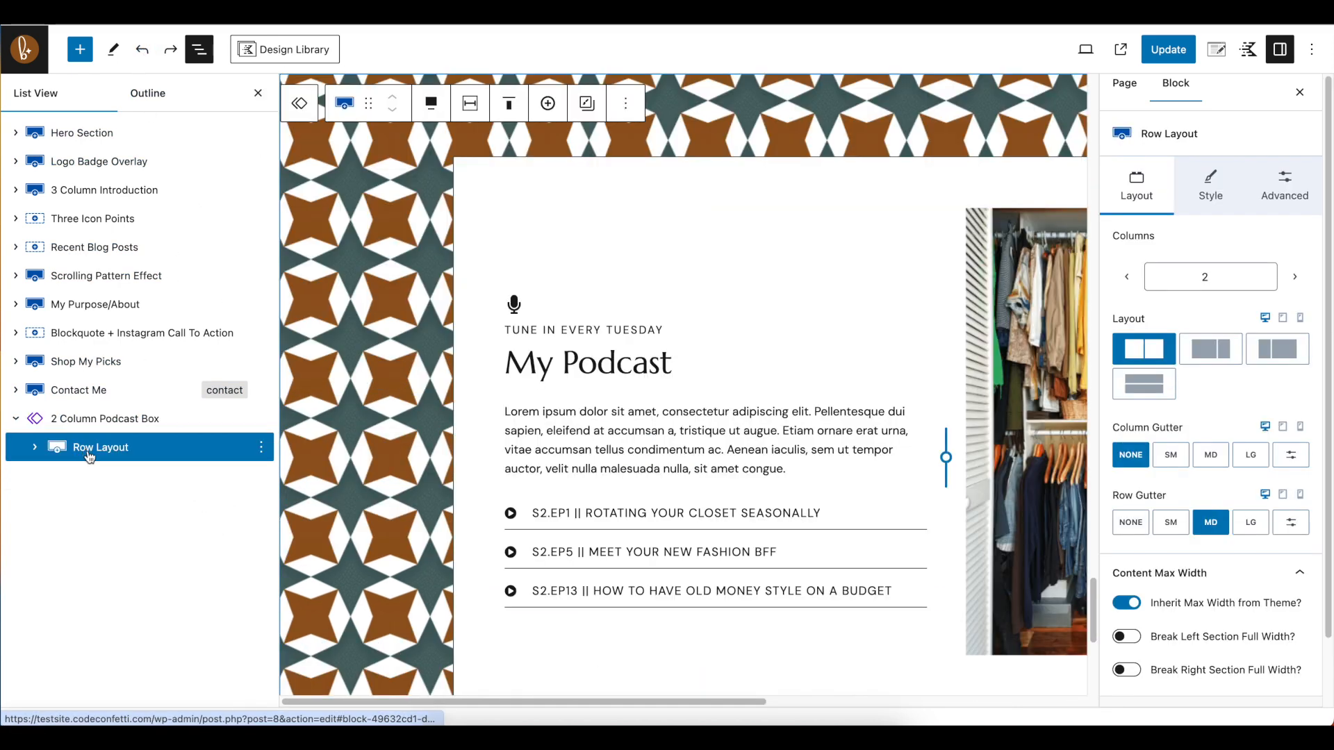
{"action": "scroll", "coordinate": [751, 417], "scroll_direction": "down", "scroll_amount": 4}
{"action": "scroll", "coordinate": [806, 389], "scroll_direction": "up", "scroll_amount": 5}
{"action": "scroll", "coordinate": [810, 371], "scroll_direction": "up", "scroll_amount": 2}
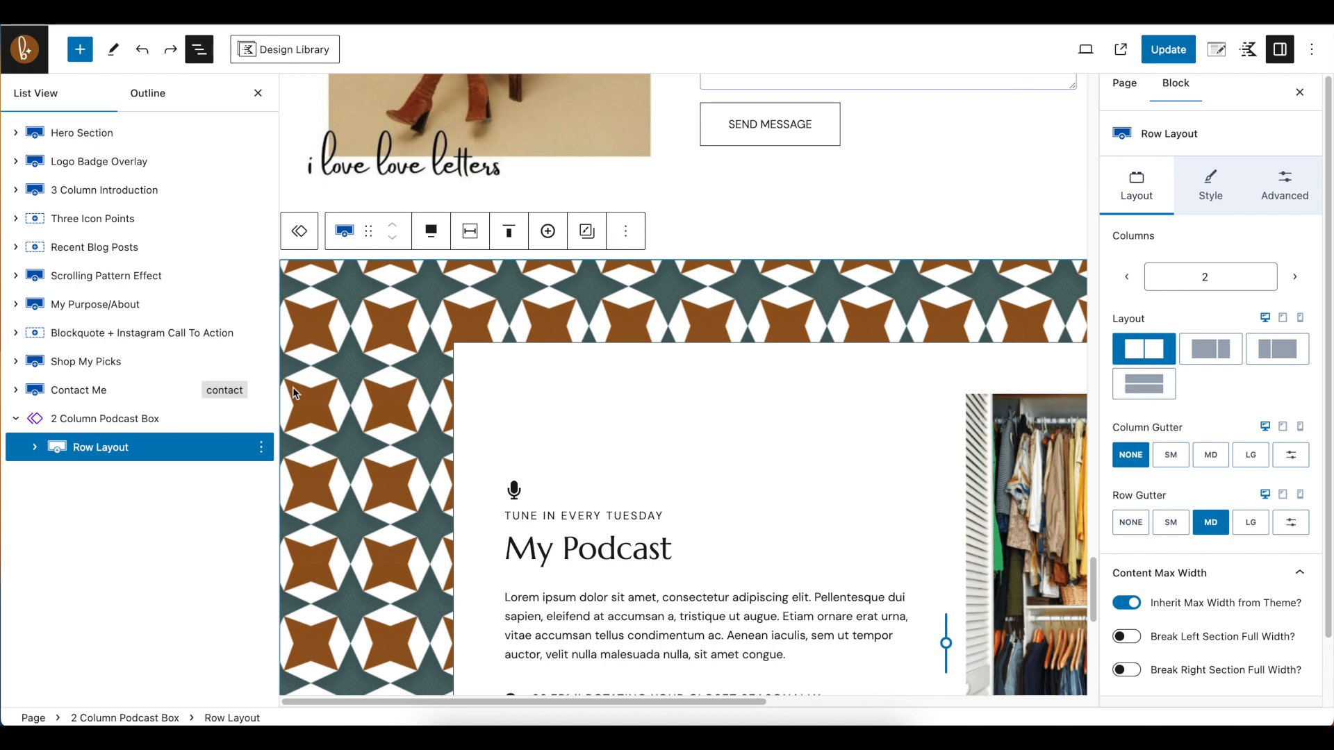
Detach the 2 Column Podcast Box pattern again and select the My Podcast heading text for editing
{"action": "left_click", "coordinate": [84, 420]}
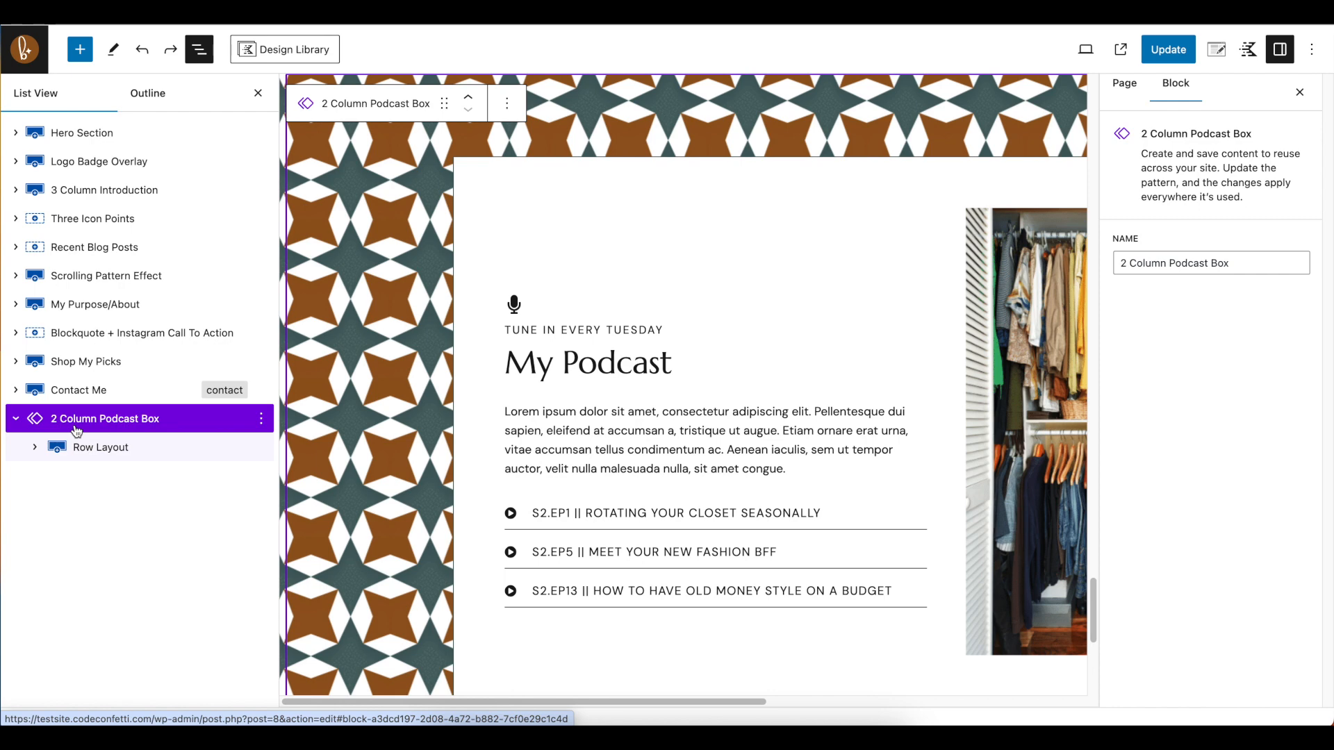
{"action": "left_click", "coordinate": [255, 419]}
{"action": "left_click", "coordinate": [320, 311]}
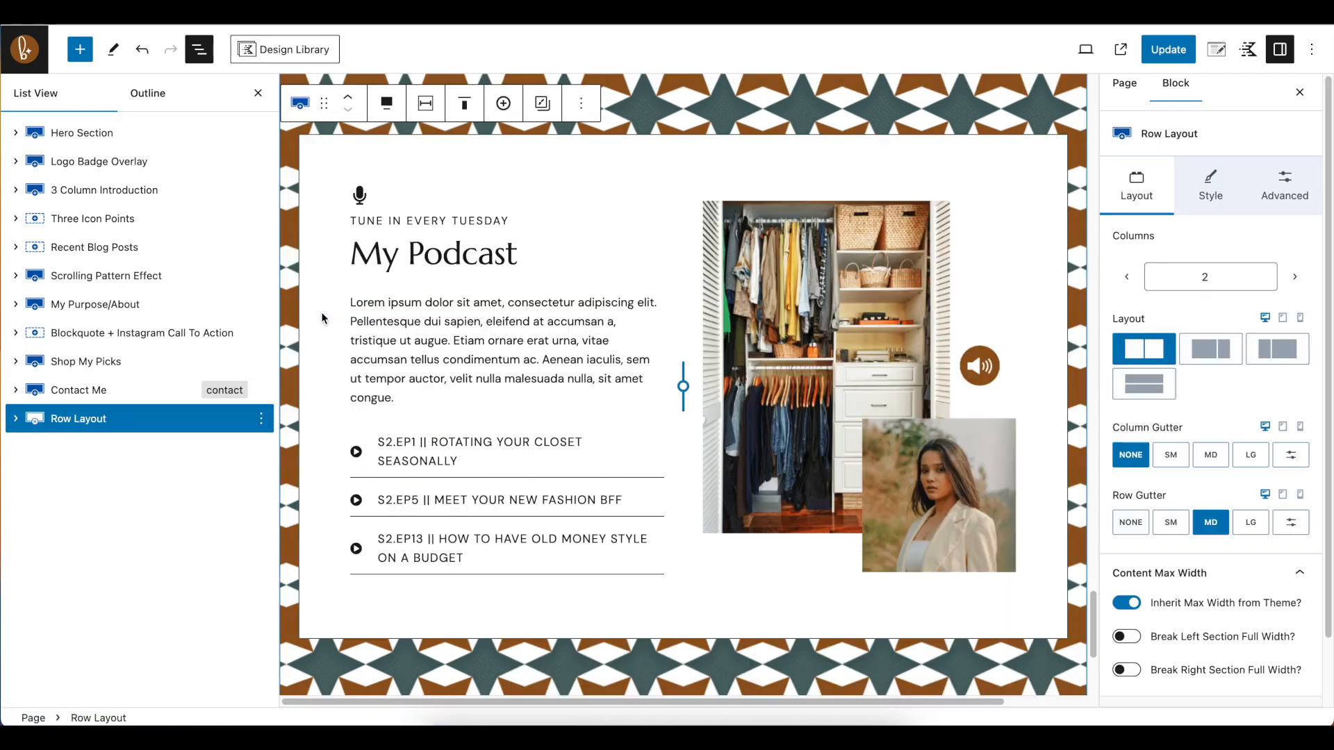
{"action": "left_click", "coordinate": [428, 260]}
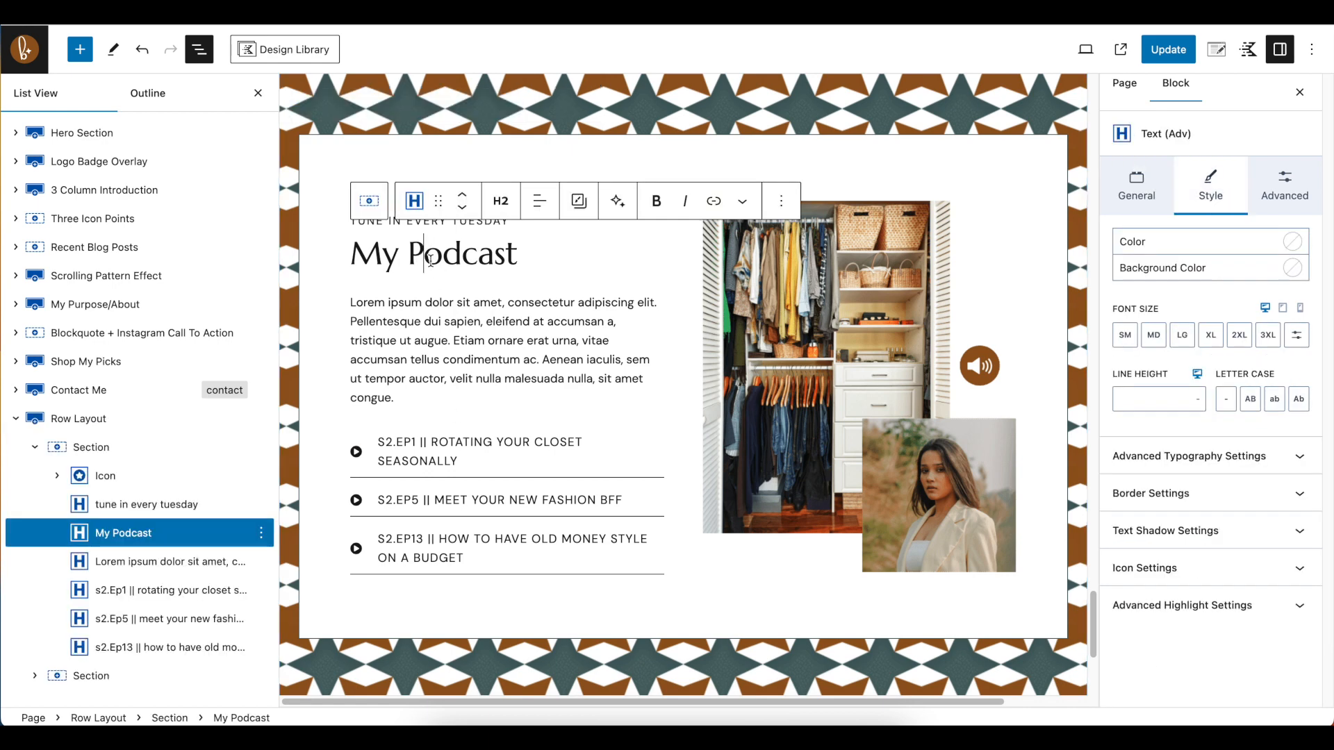
{"action": "left_click_drag", "start_coordinate": [367, 254], "coordinate": [520, 250]}
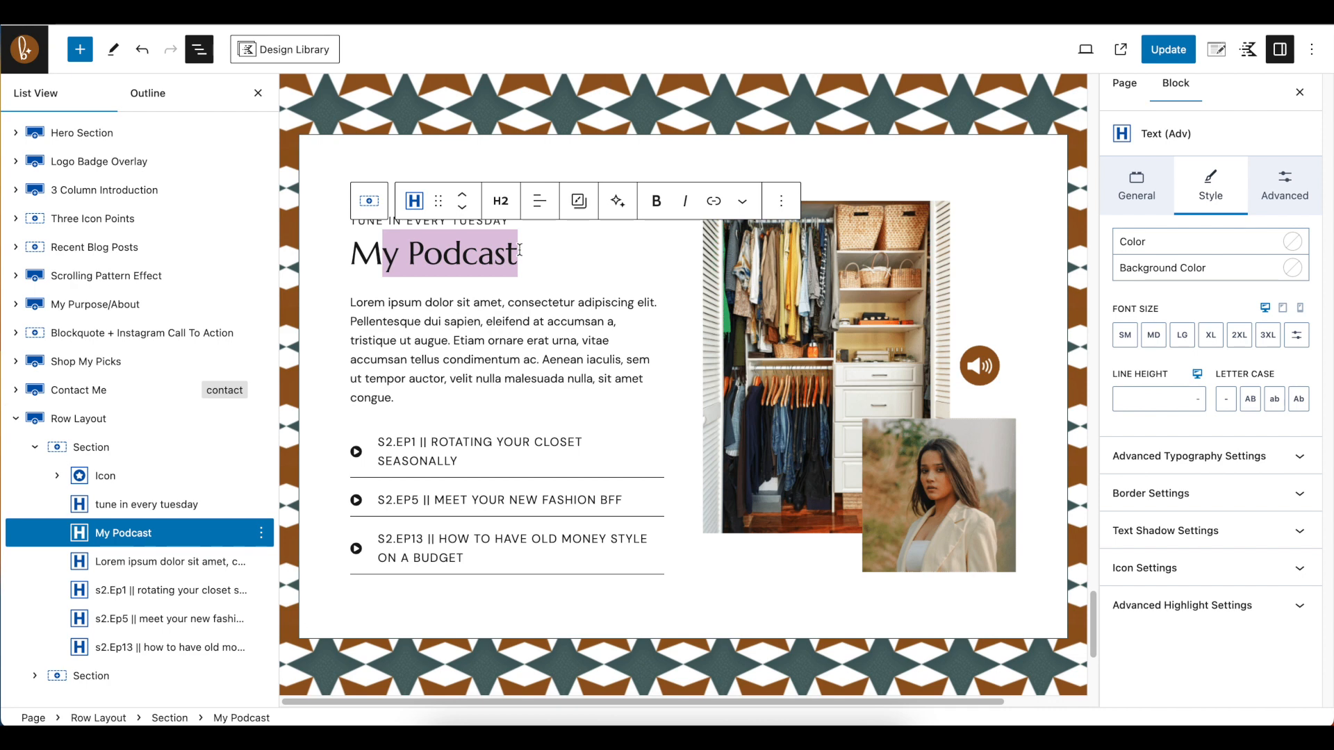
{"action": "left_click", "coordinate": [520, 250]}
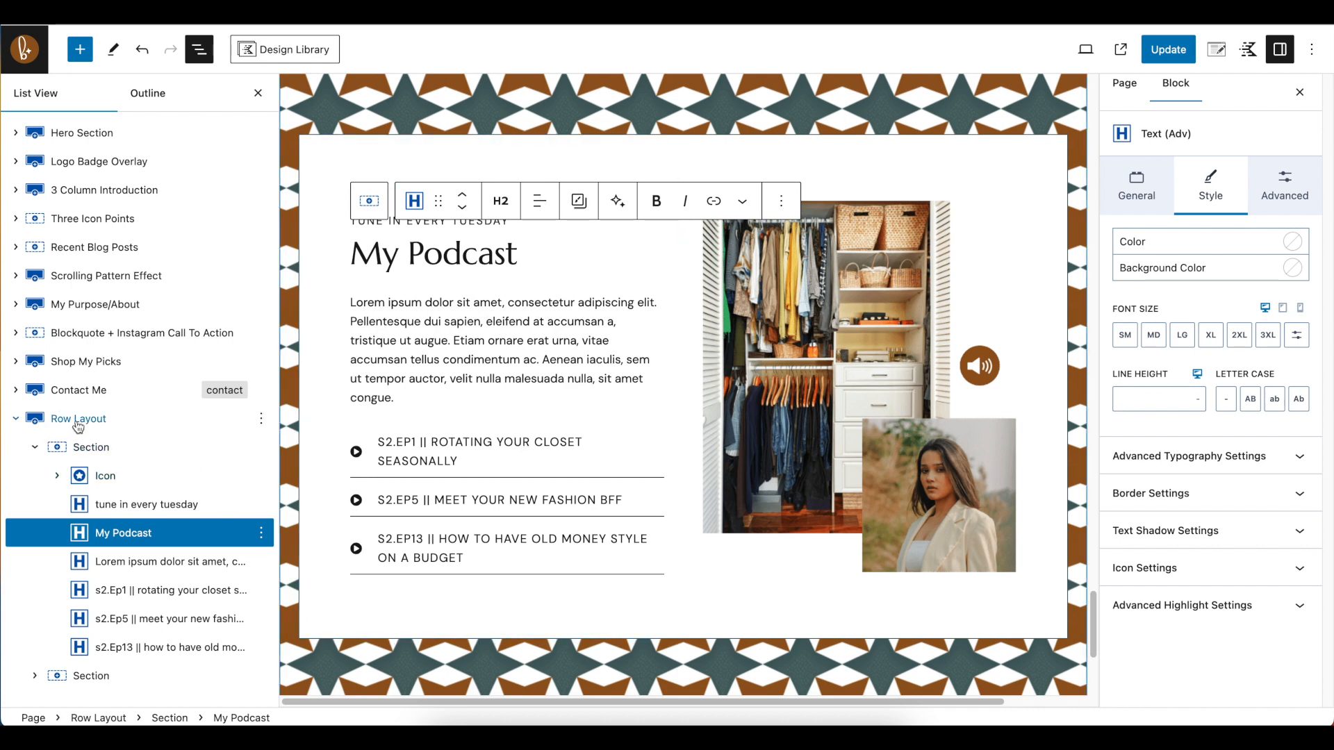
Delete the Row Layout containing the My Podcast section from the Home page
{"action": "left_click", "coordinate": [81, 424]}
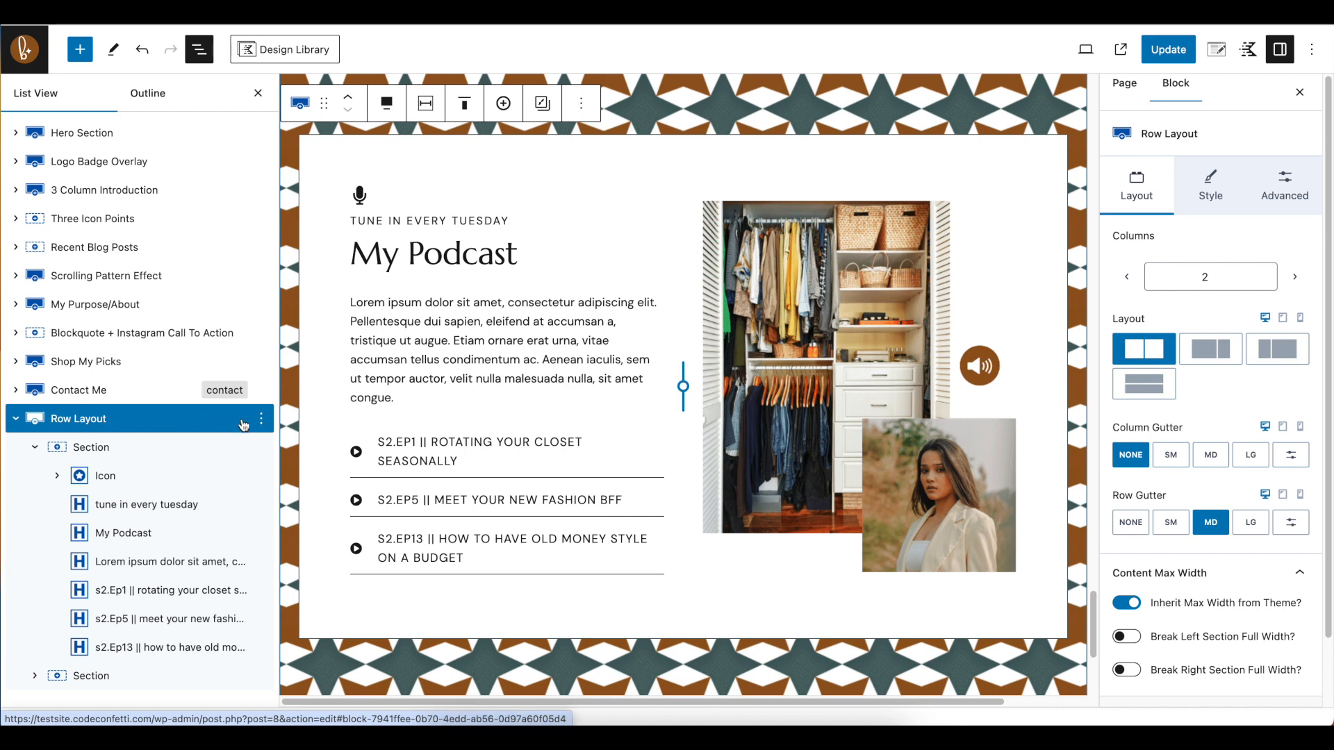
{"action": "left_click", "coordinate": [262, 421]}
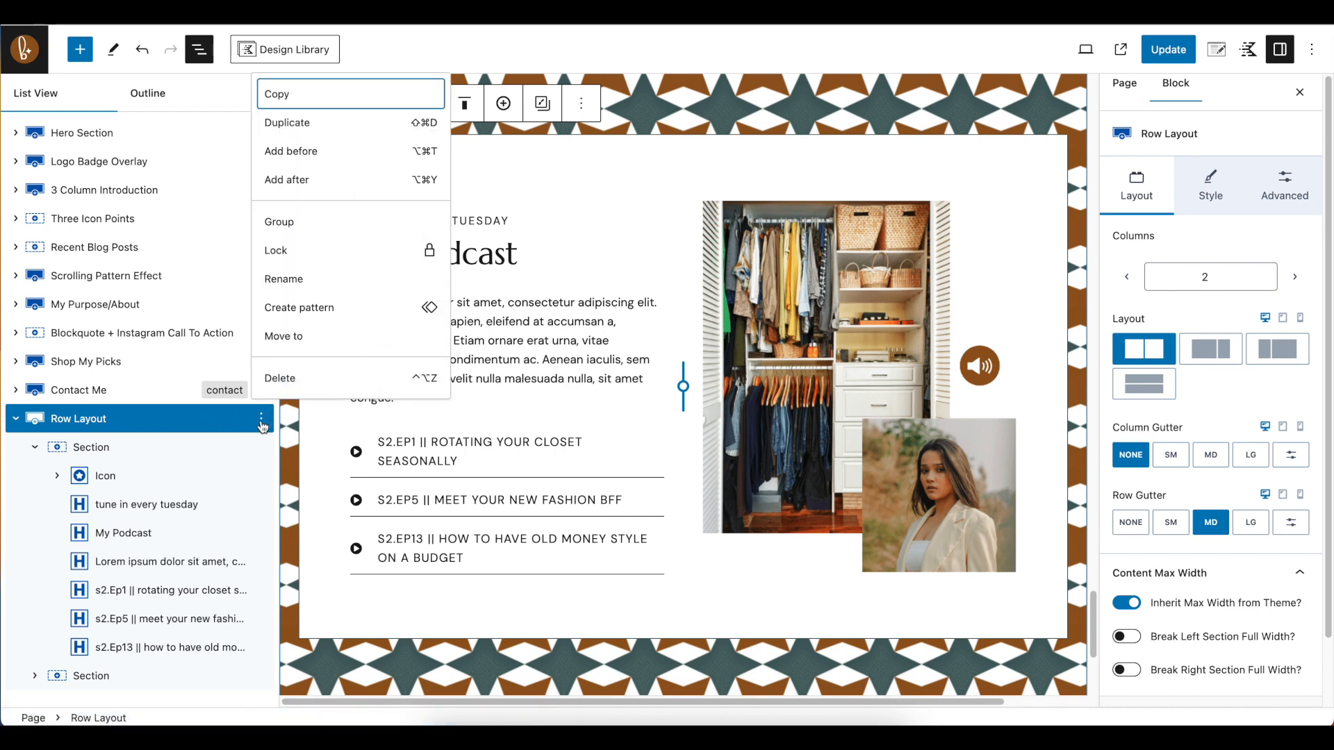
{"action": "left_click", "coordinate": [280, 379]}
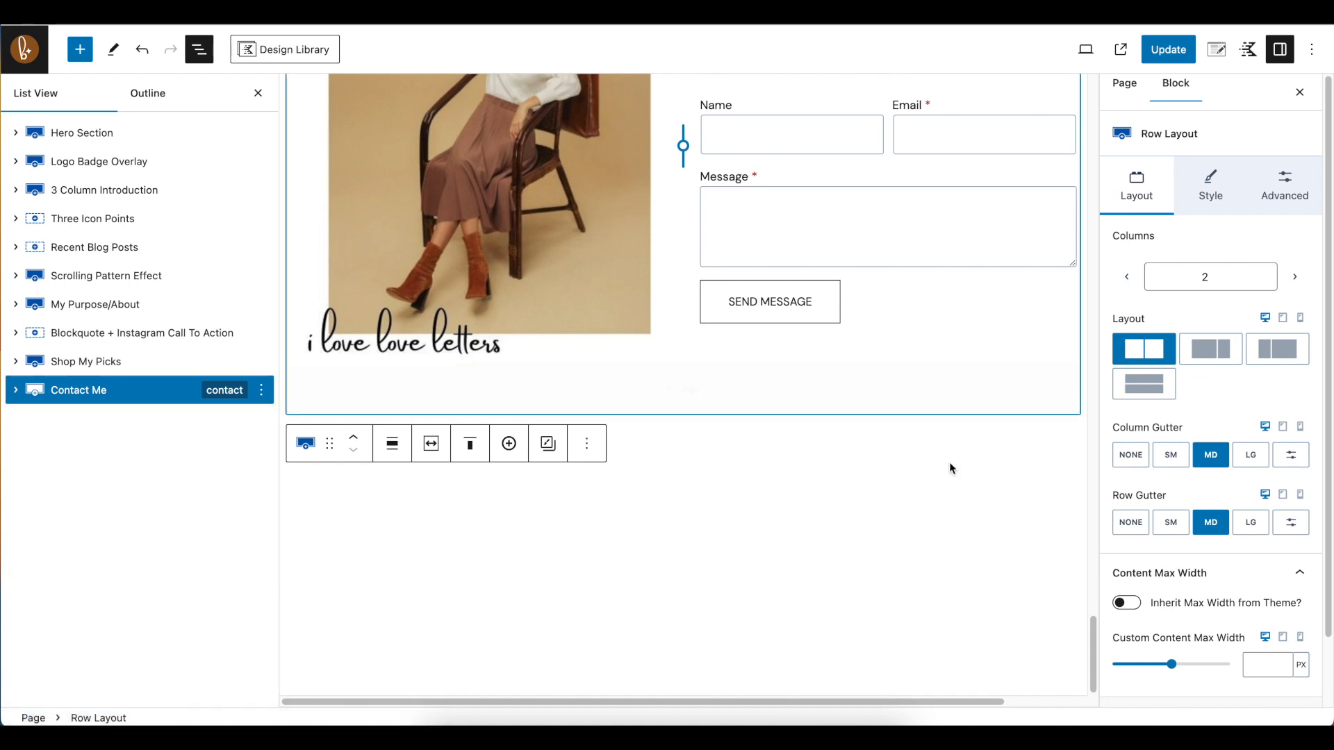
Update the Home page and view the live Home page from the footer up to the hero section
{"action": "left_click", "coordinate": [951, 467]}
{"action": "scroll", "coordinate": [1083, 515], "scroll_direction": "up", "scroll_amount": 15}
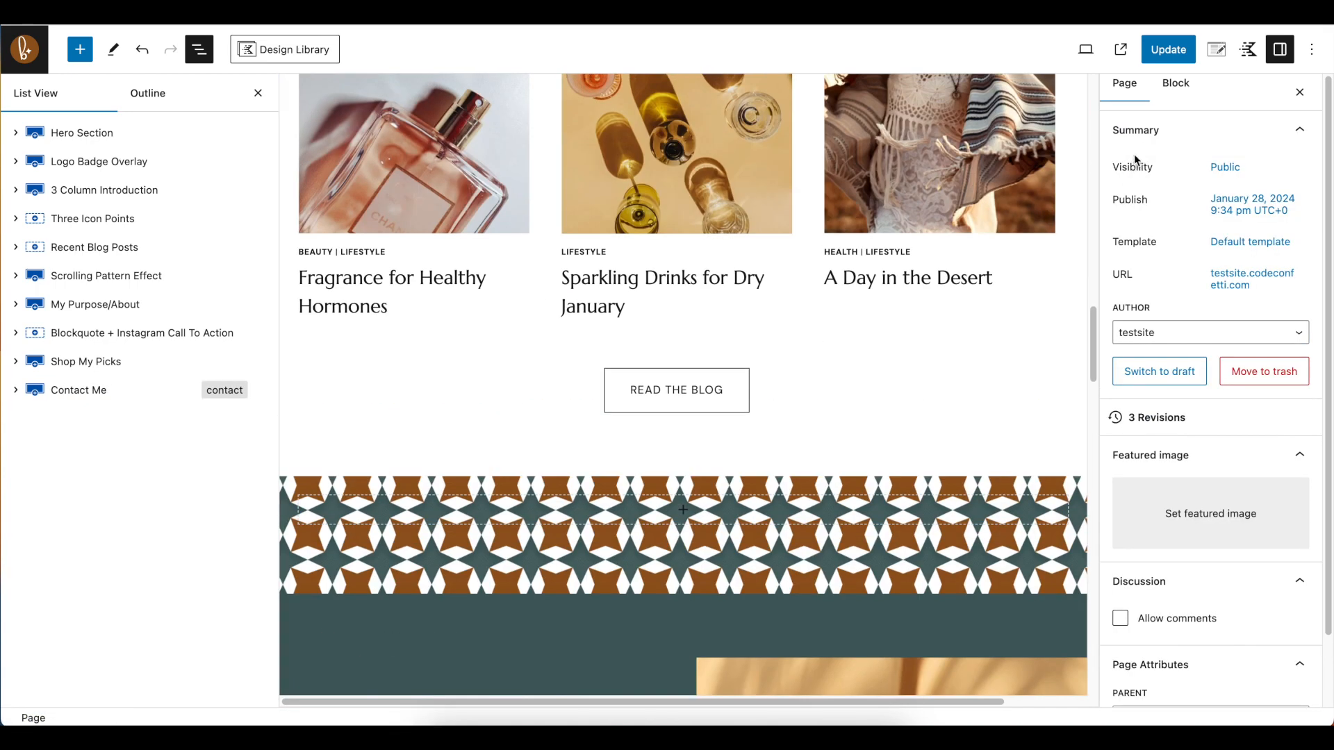
{"action": "left_click", "coordinate": [1168, 48]}
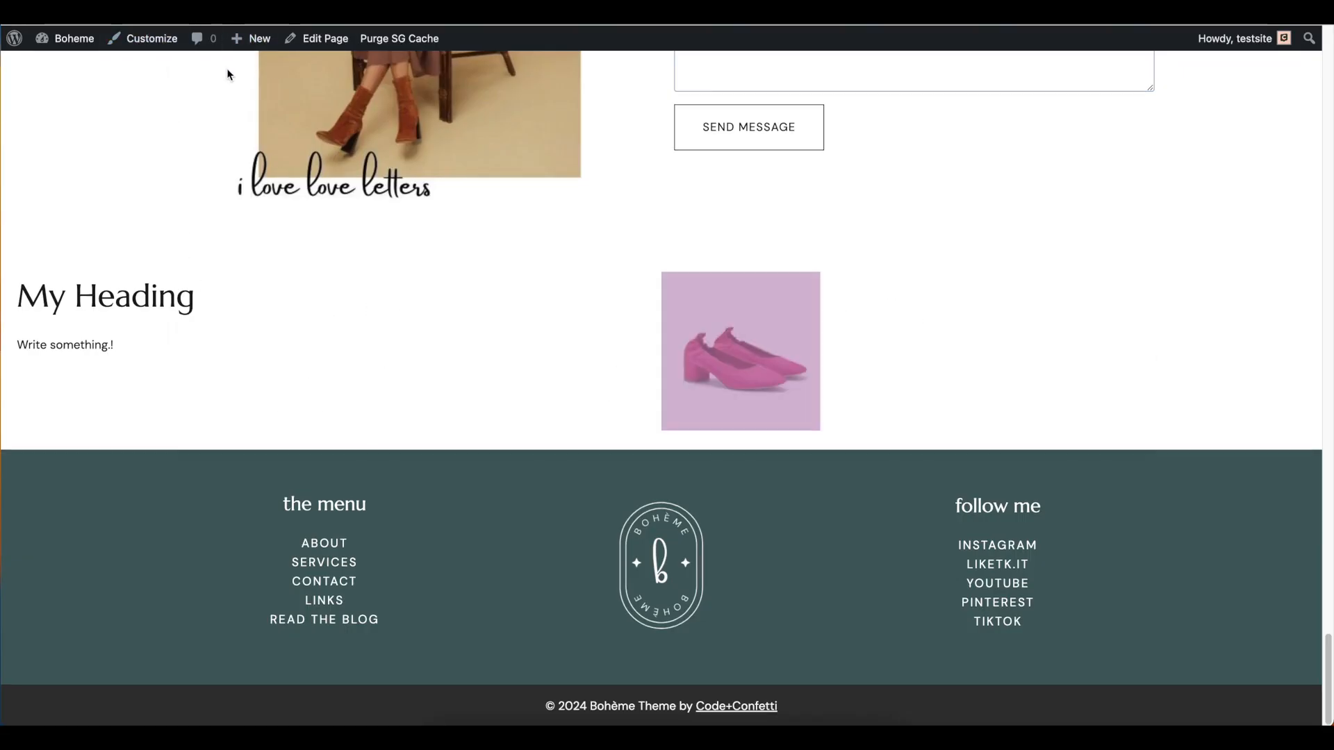
{"action": "scroll", "coordinate": [227, 74], "scroll_direction": "up", "scroll_amount": 20}
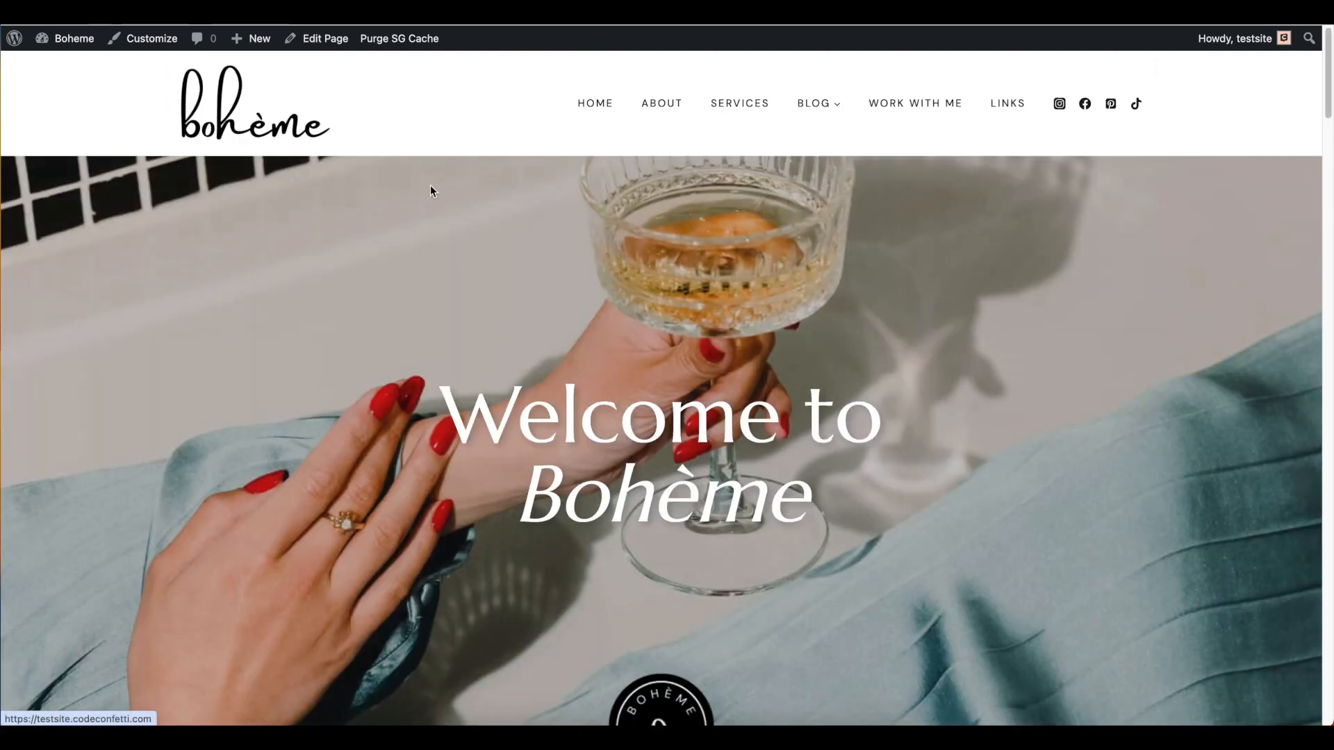
Look through the live Home page sections from the Work With Me form up to the Another Heading intro
{"action": "scroll", "coordinate": [1306, 201], "scroll_direction": "down", "scroll_amount": 15}
{"action": "scroll", "coordinate": [1309, 223], "scroll_direction": "down", "scroll_amount": 12}
{"action": "scroll", "coordinate": [1310, 226], "scroll_direction": "up", "scroll_amount": 3}
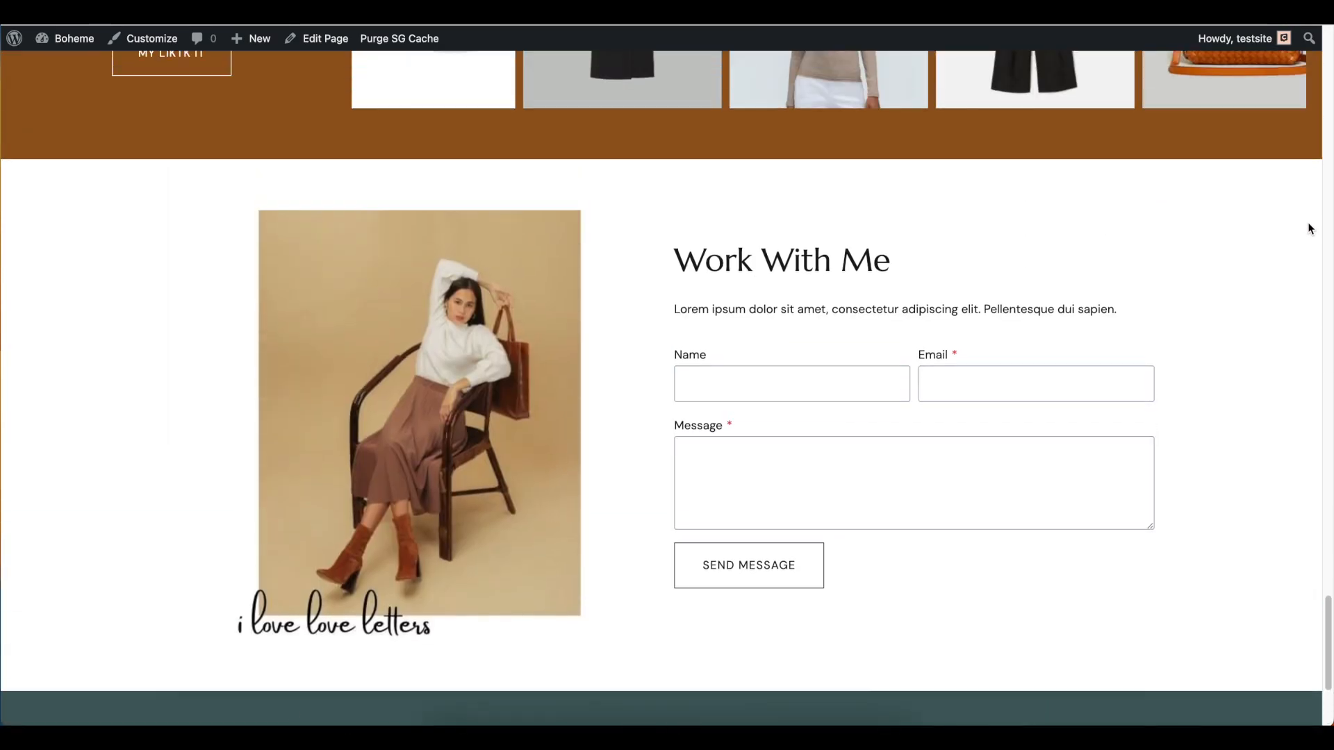
{"action": "scroll", "coordinate": [1310, 228], "scroll_direction": "up", "scroll_amount": 12}
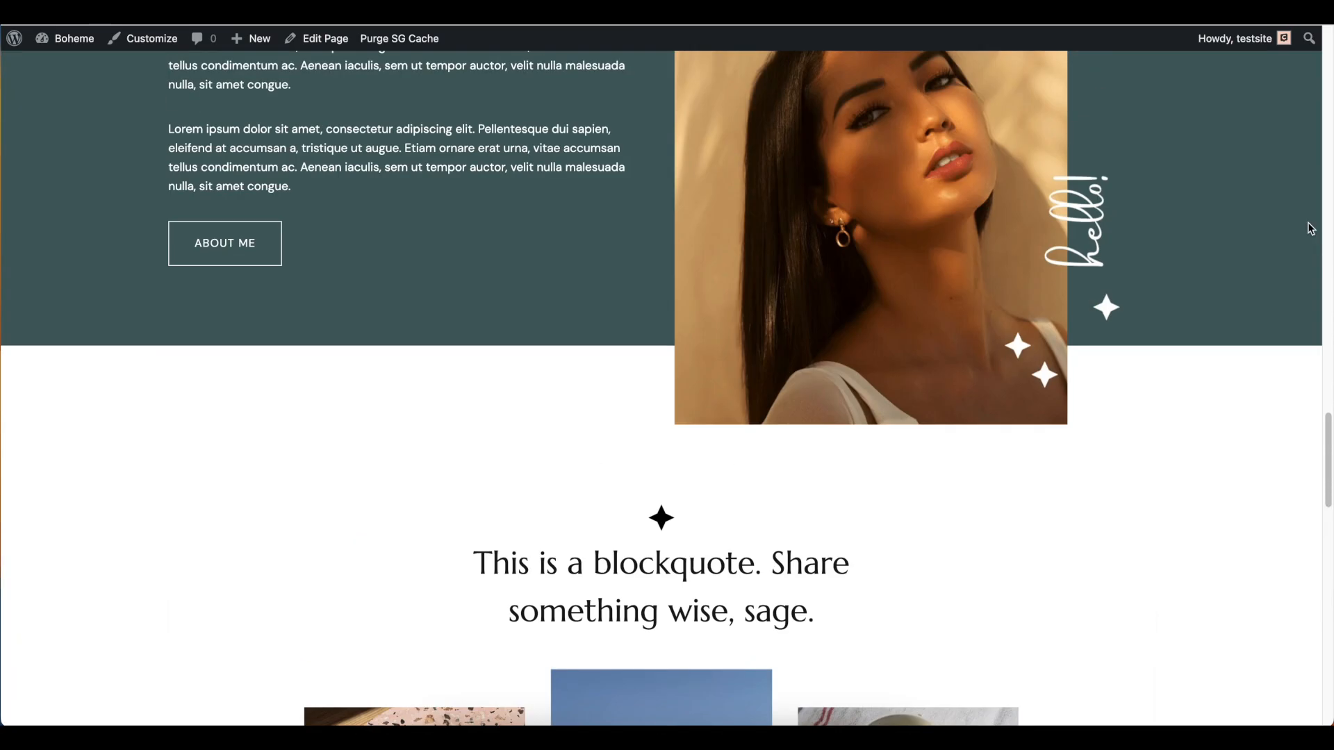
{"action": "scroll", "coordinate": [1311, 230], "scroll_direction": "up", "scroll_amount": 15}
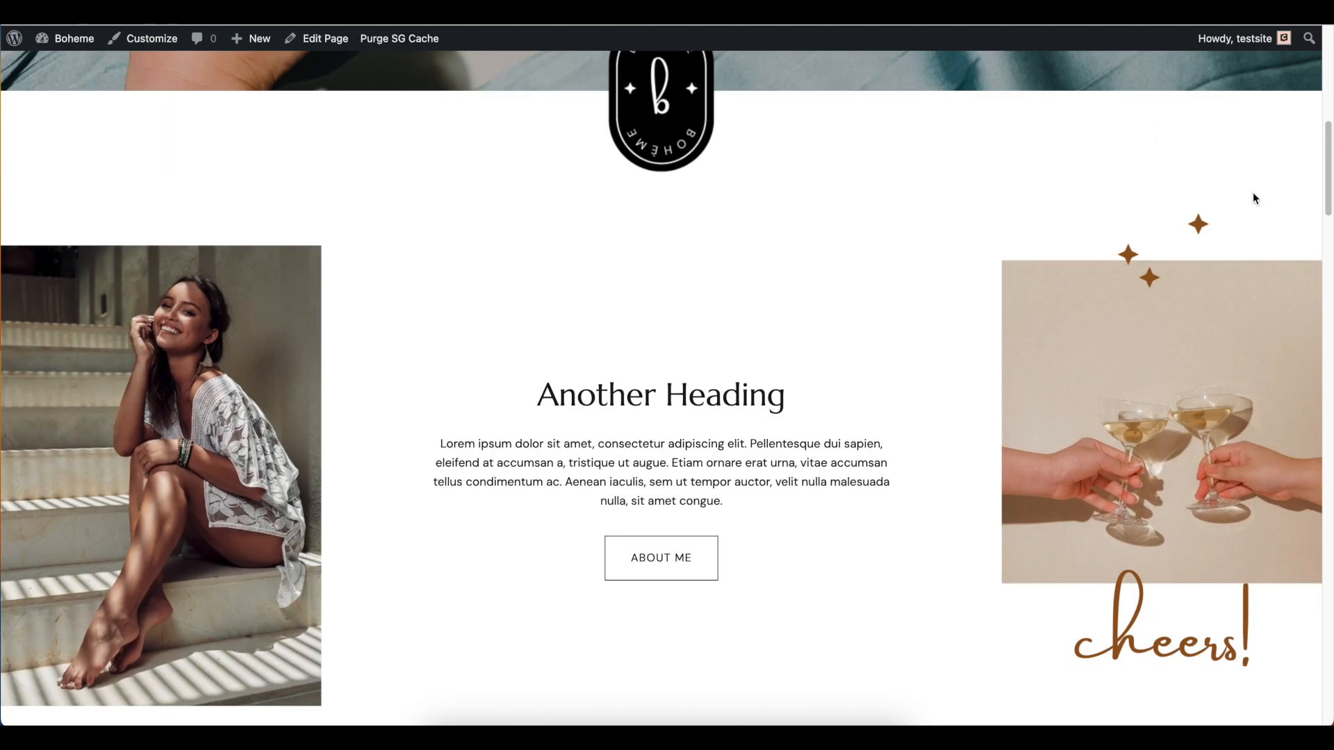
{"action": "scroll", "coordinate": [1254, 193], "scroll_direction": "up", "scroll_amount": 6}
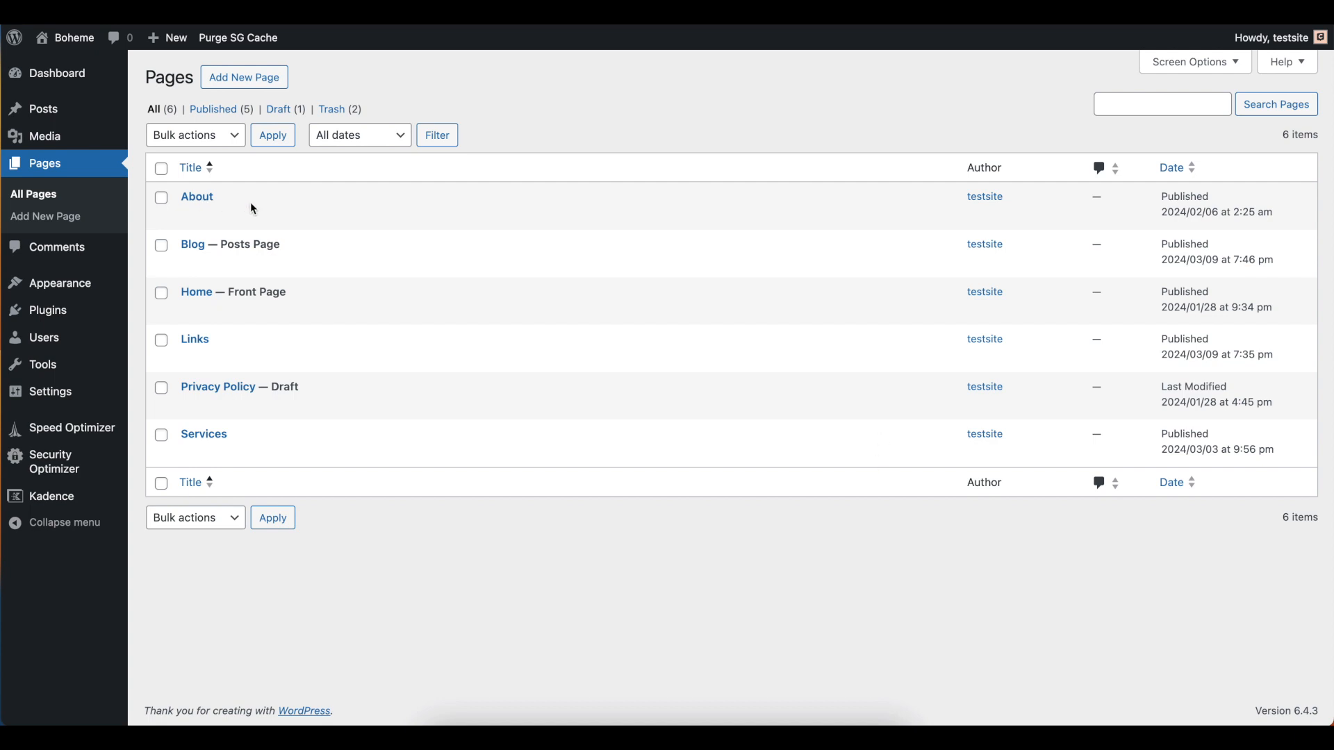
Open the About page for editing and select THE RAINFOREST text in the This or That with Circled Answers section
{"action": "left_click", "coordinate": [211, 203]}
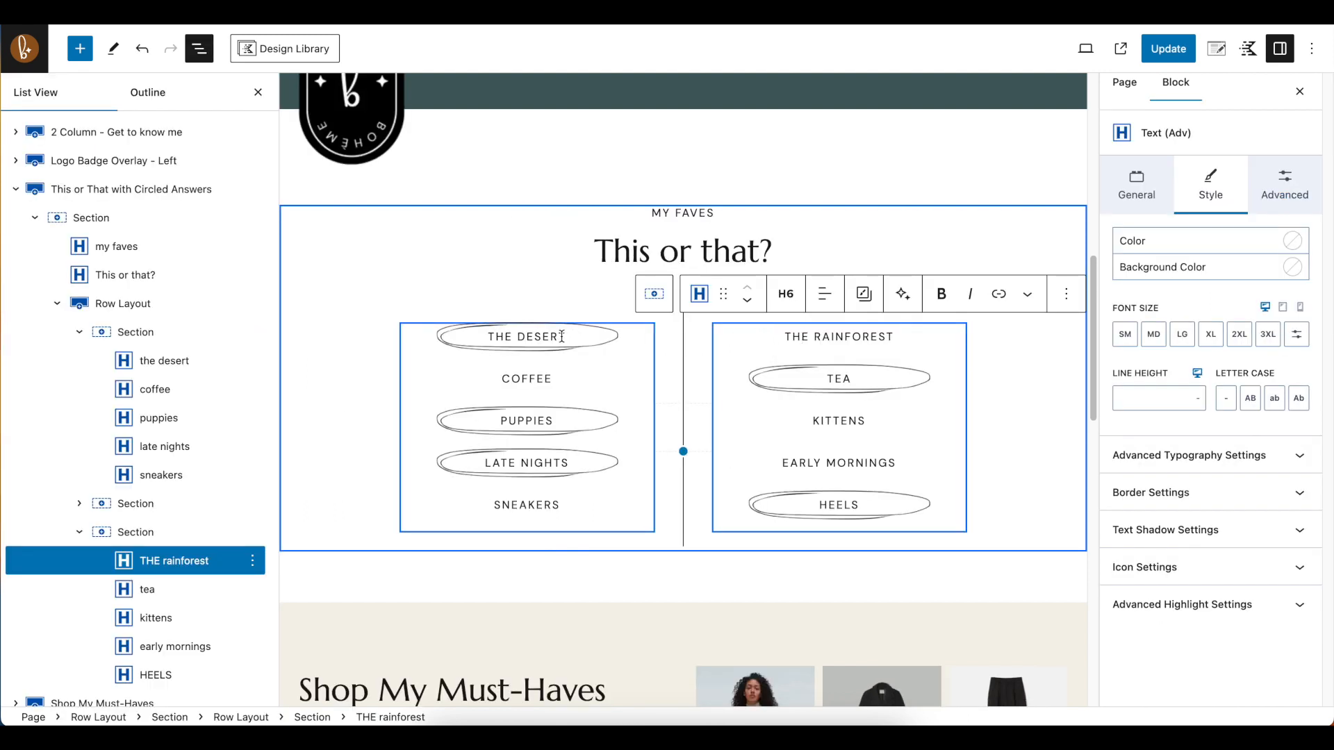
{"action": "triple_click", "coordinate": [562, 337]}
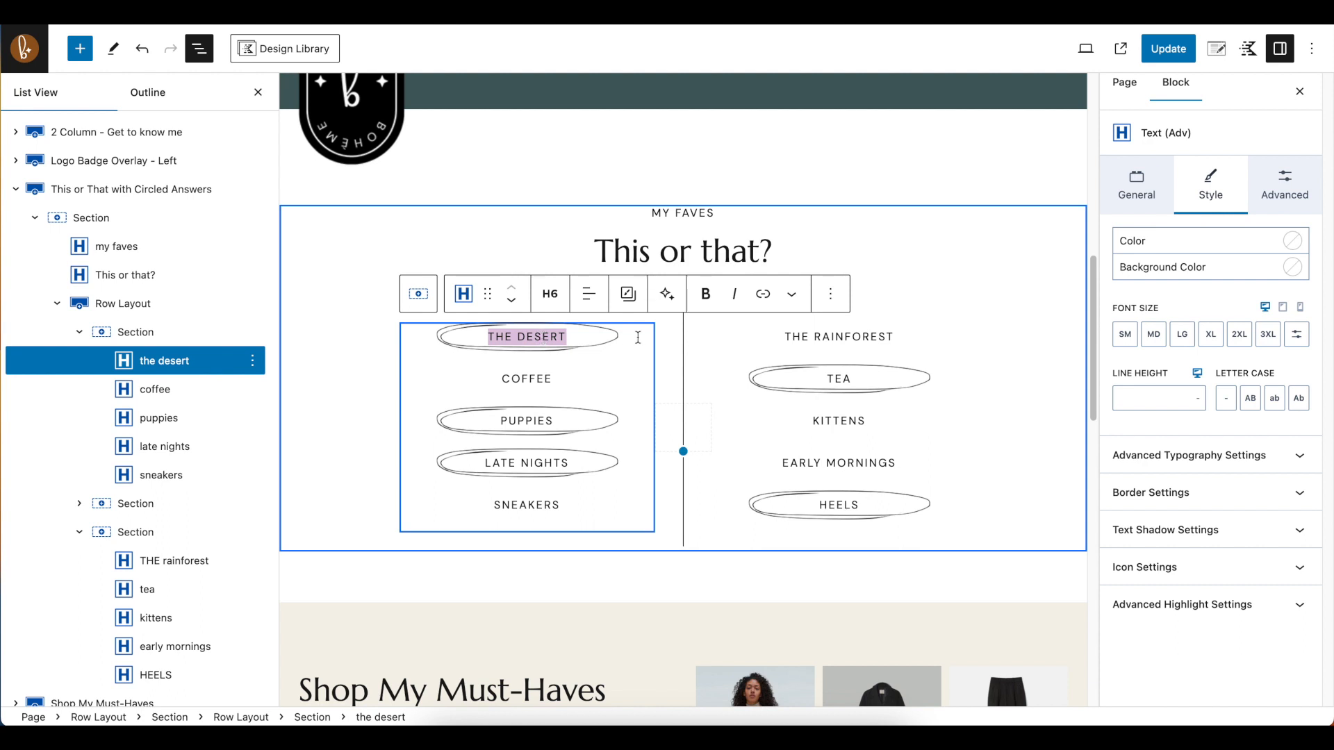
{"action": "left_click", "coordinate": [931, 338]}
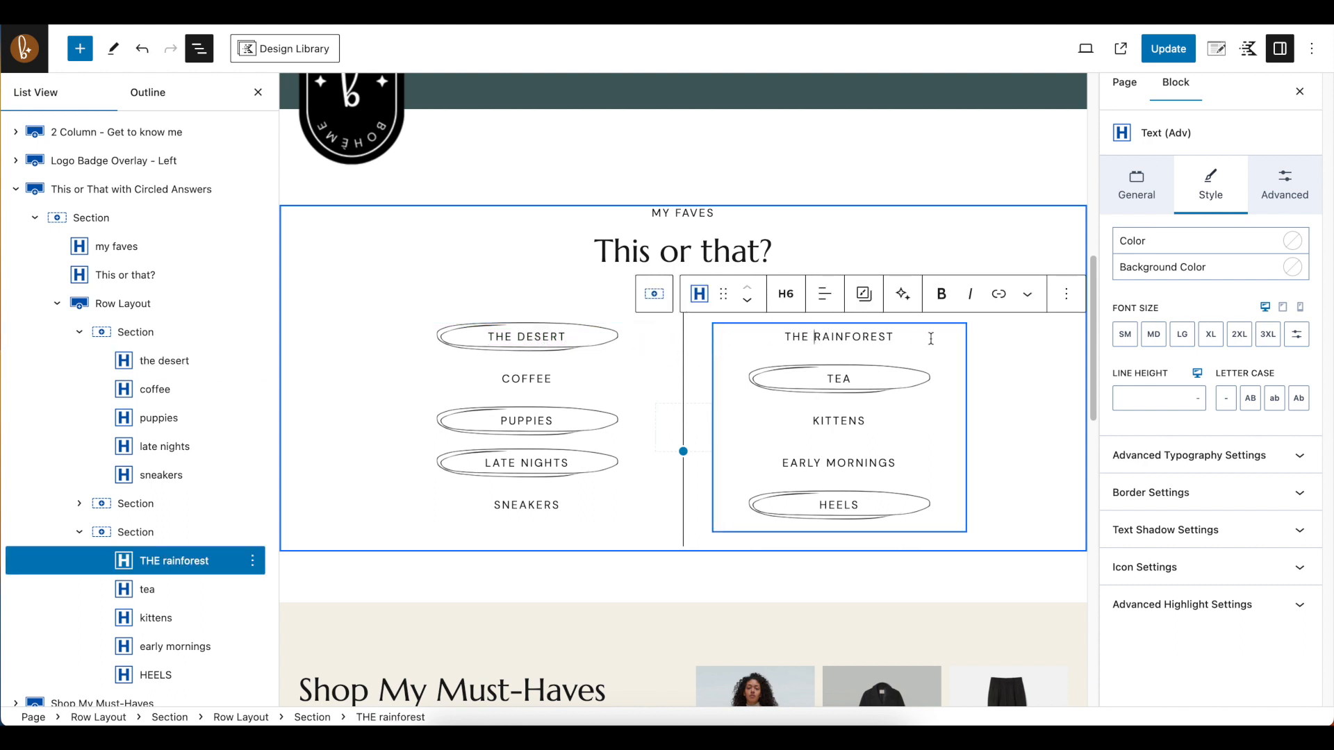
{"action": "left_click_drag", "start_coordinate": [895, 337], "coordinate": [793, 340]}
{"action": "triple_click", "coordinate": [798, 337]}
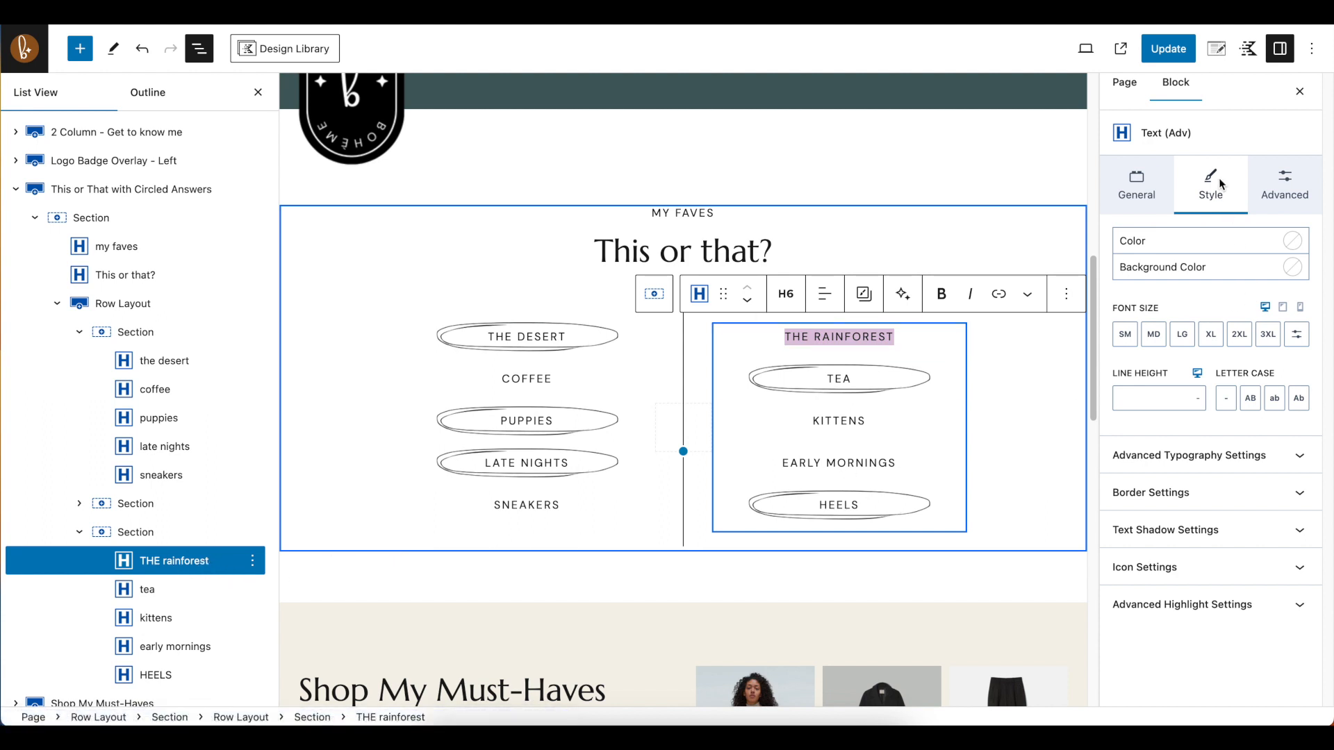
Try the additional CSS class circle-choice on THE RAINFOREST text, then remove it again
{"action": "left_click", "coordinate": [1302, 186]}
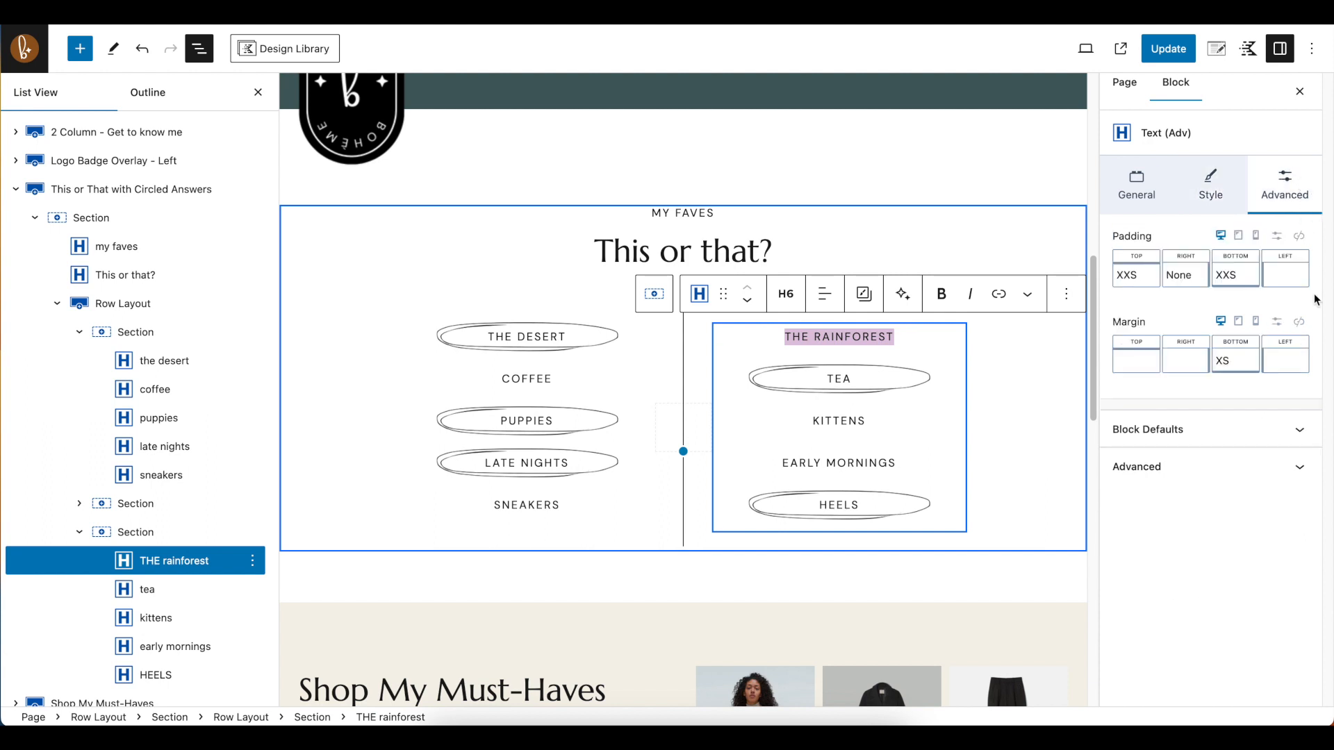
{"action": "left_click", "coordinate": [1304, 475]}
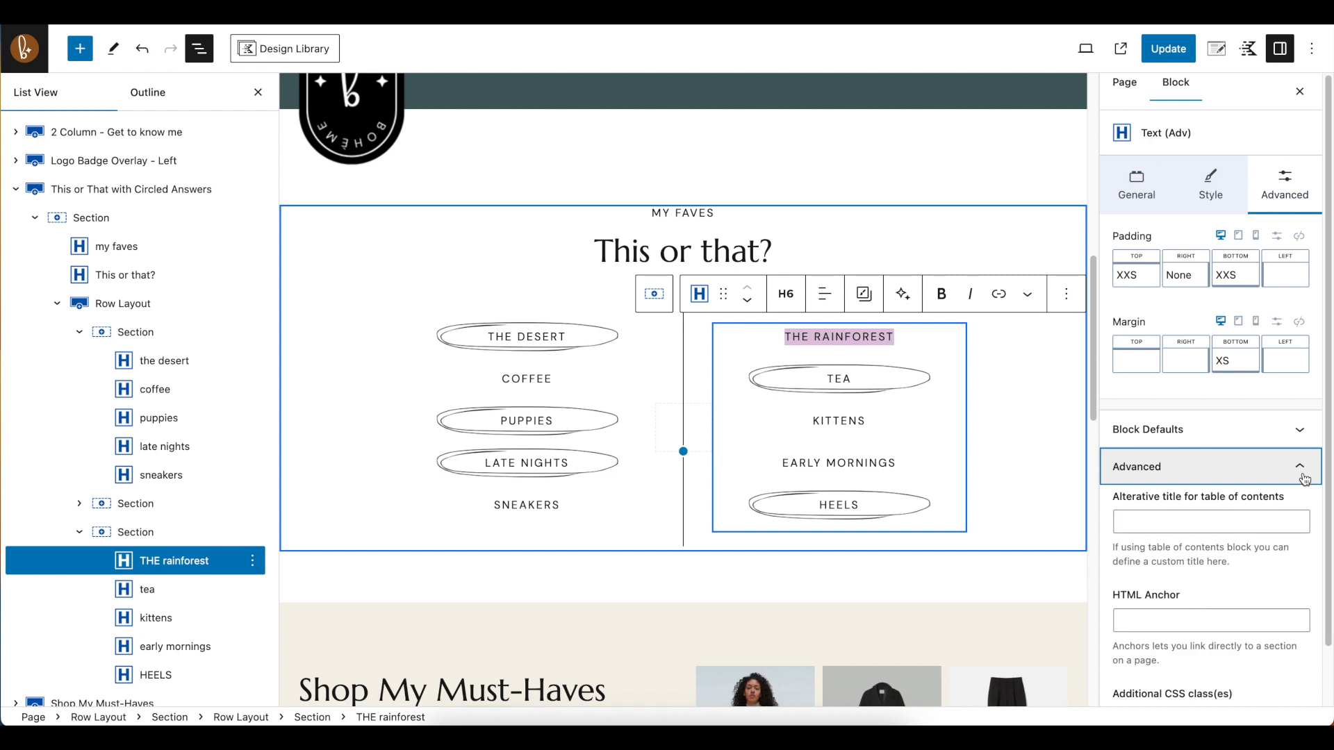
{"action": "scroll", "coordinate": [1196, 570], "scroll_direction": "down", "scroll_amount": 1}
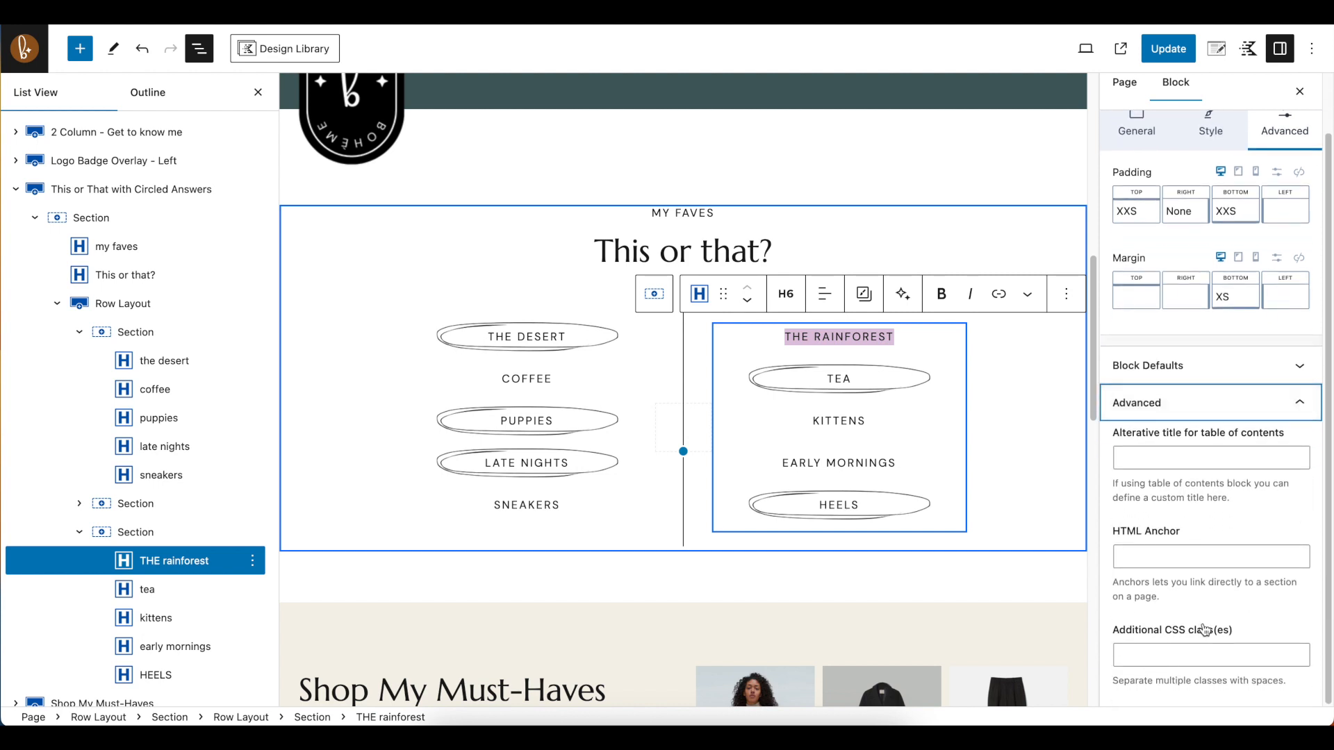
{"action": "left_click", "coordinate": [1189, 653]}
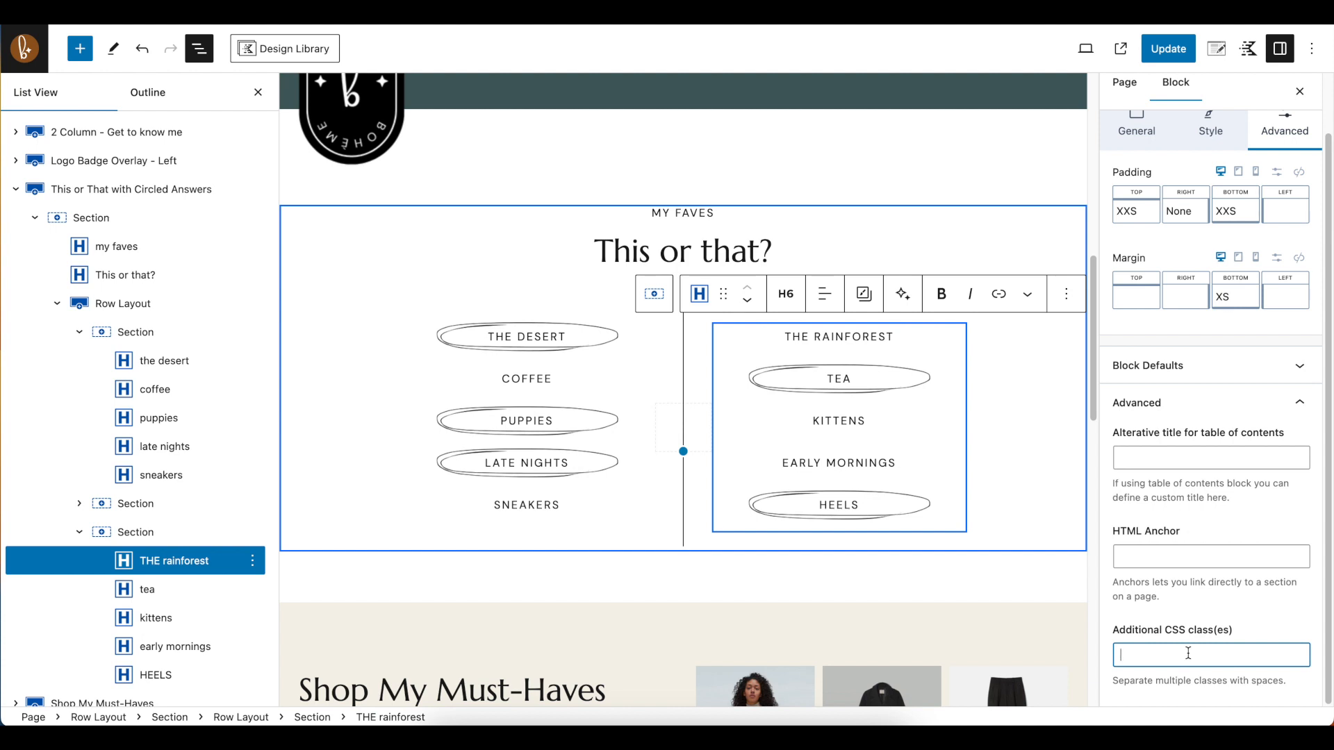
{"action": "type", "text": "circle-choice"}
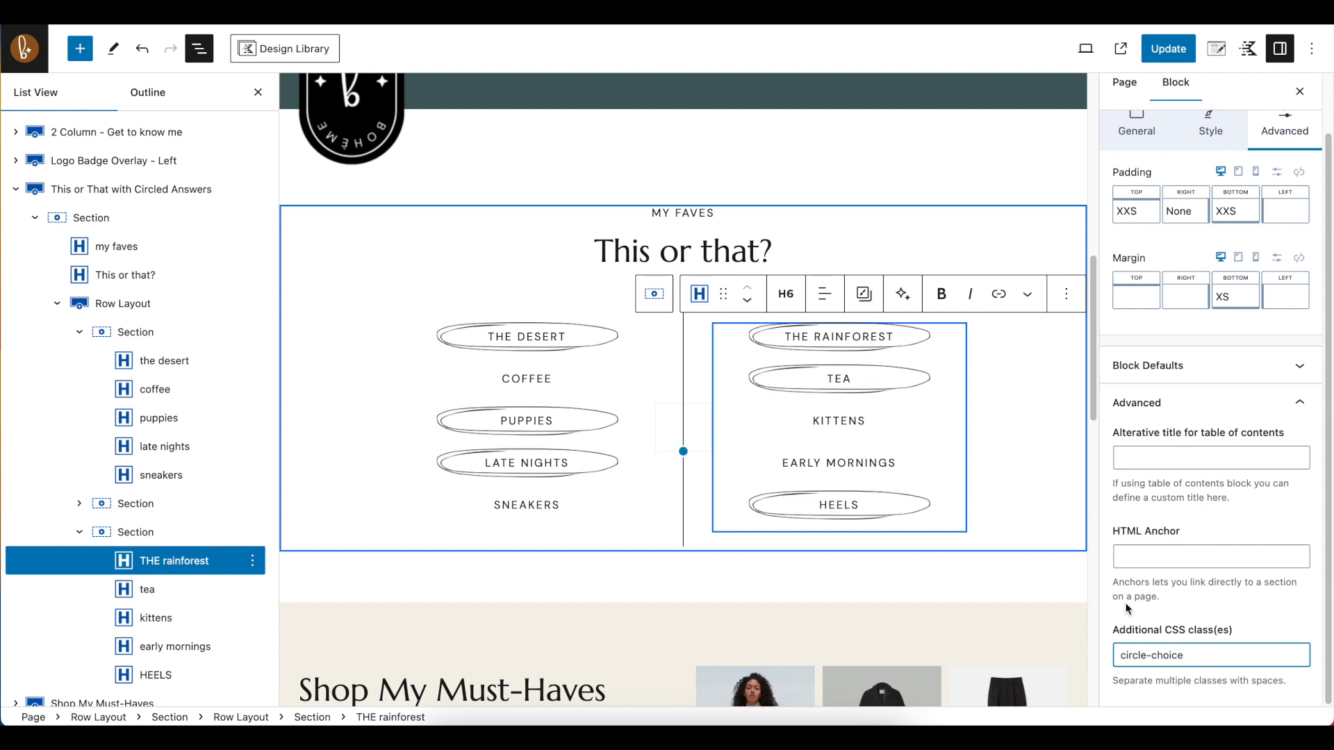
{"action": "left_click_drag", "start_coordinate": [1187, 655], "coordinate": [1092, 660]}
{"action": "key", "text": "BackSpace"}
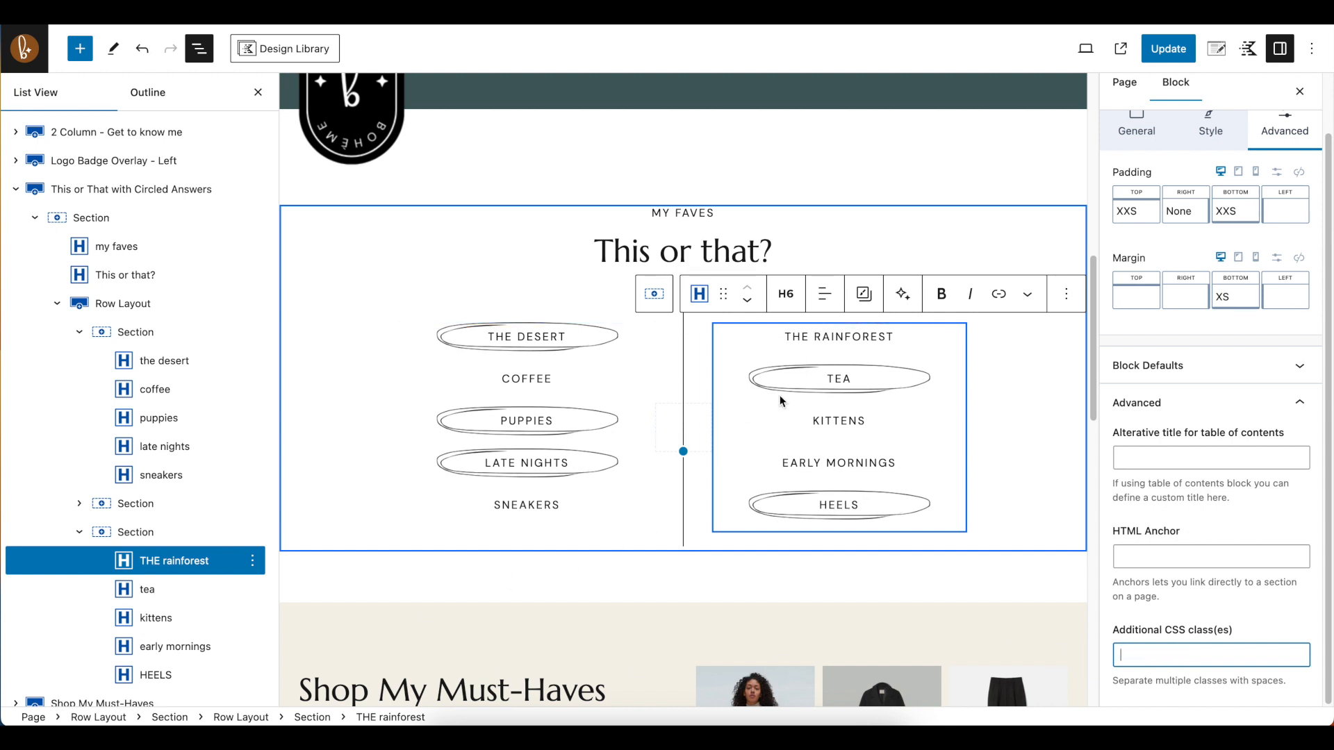
Remove the circle-choice CSS class from the TEA text in the This or That section
{"action": "left_click", "coordinate": [835, 373]}
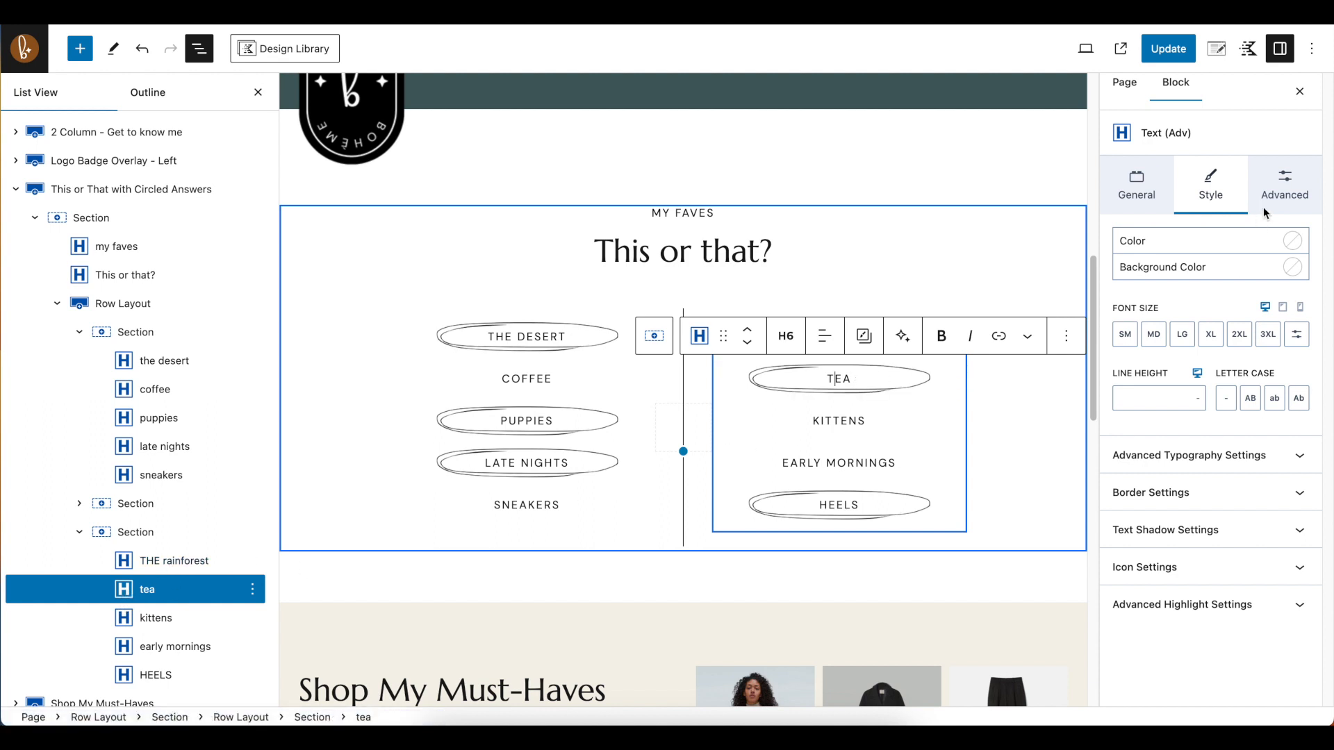
{"action": "left_click", "coordinate": [1286, 189]}
{"action": "scroll", "coordinate": [1278, 551], "scroll_direction": "down", "scroll_amount": 2}
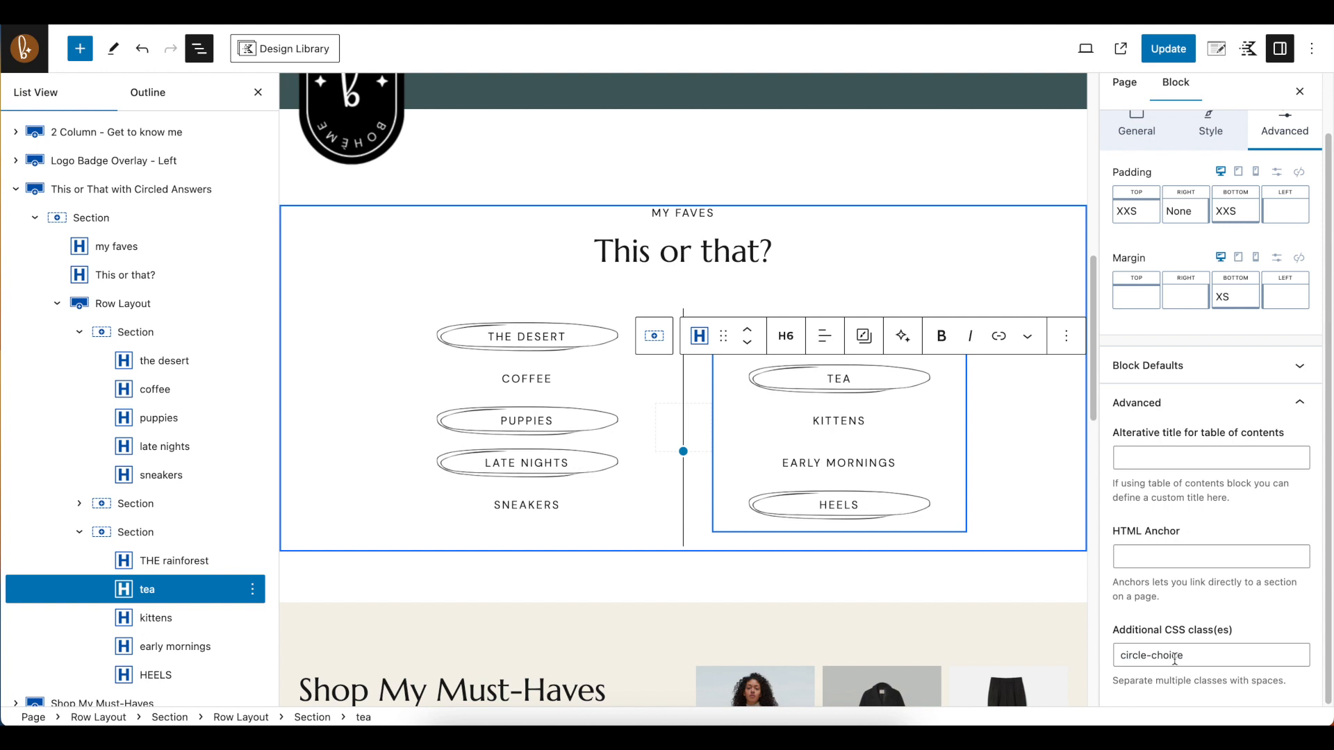
{"action": "triple_click", "coordinate": [1207, 656]}
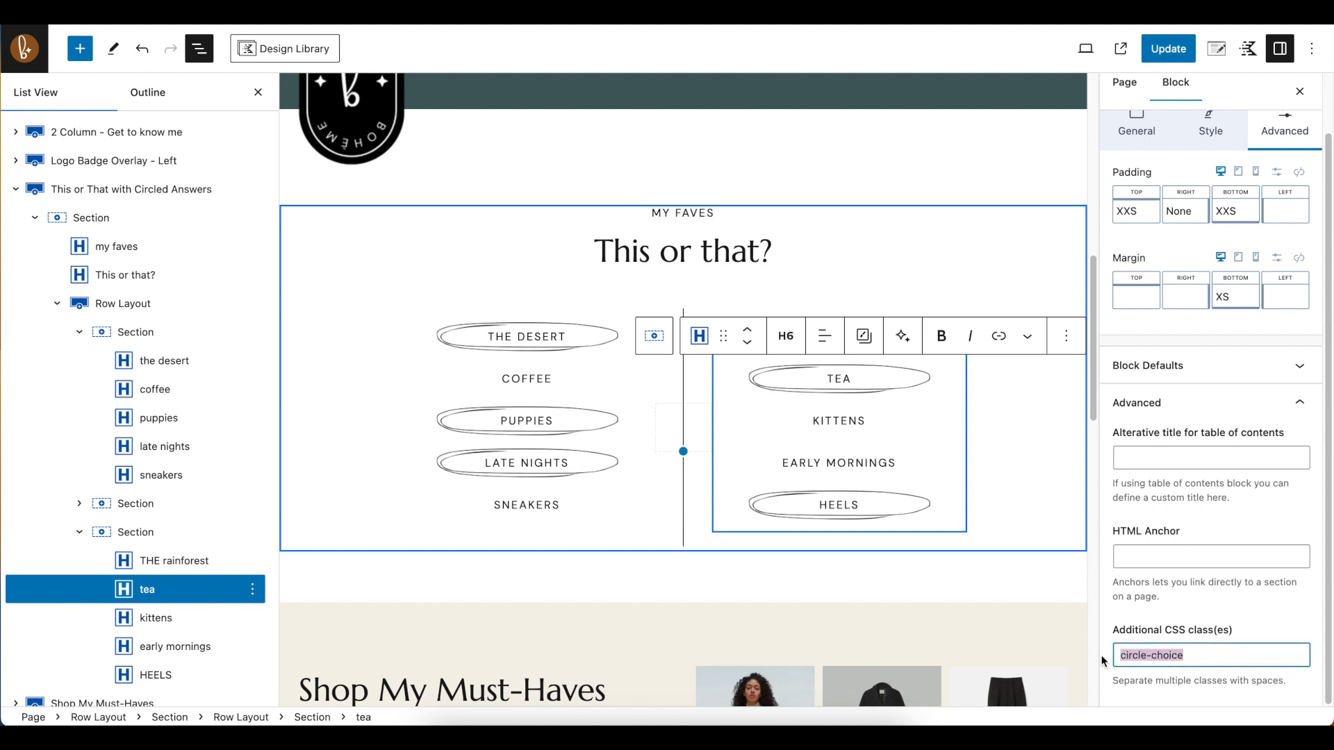
{"action": "key", "text": "BackSpace"}
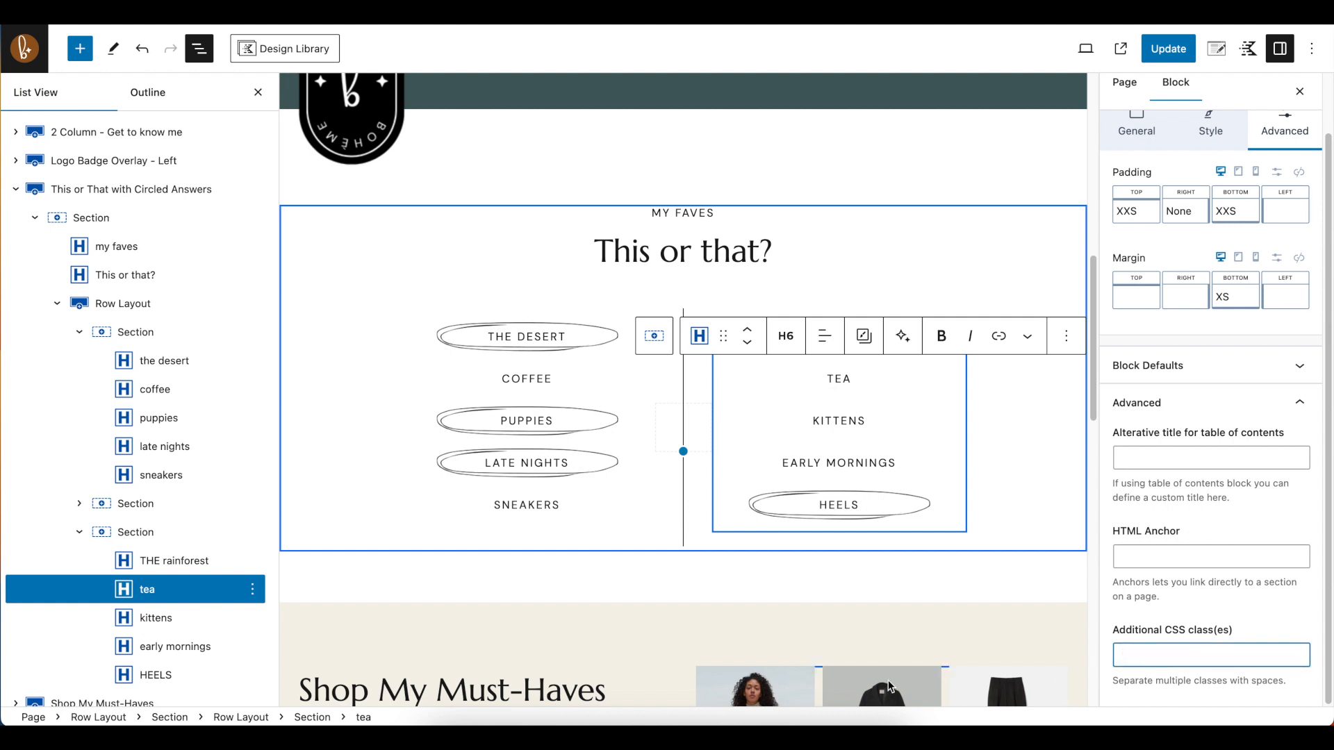
Add the CSS class circle-choice to the COFFEE text in the This or That section
{"action": "left_click", "coordinate": [513, 380]}
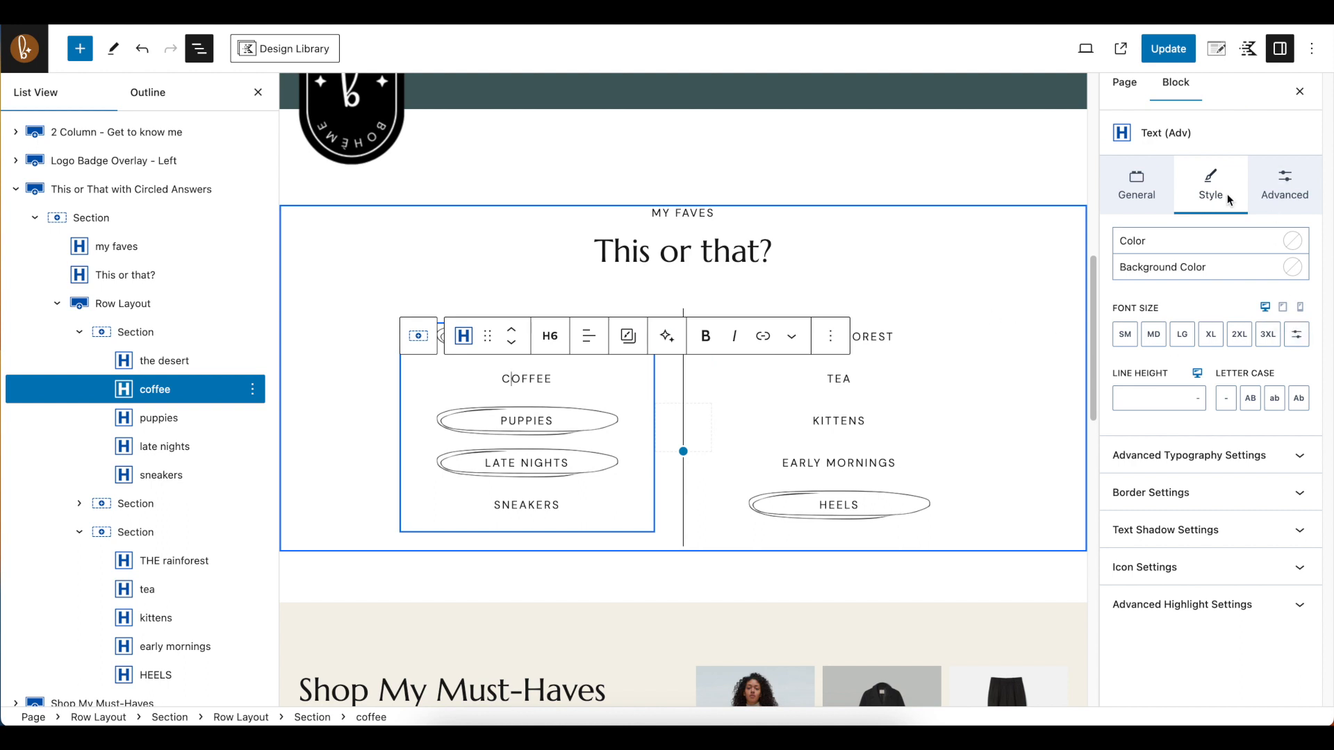
{"action": "left_click", "coordinate": [1286, 187]}
{"action": "scroll", "coordinate": [1256, 659], "scroll_direction": "down", "scroll_amount": 1}
{"action": "left_click", "coordinate": [1256, 659]}
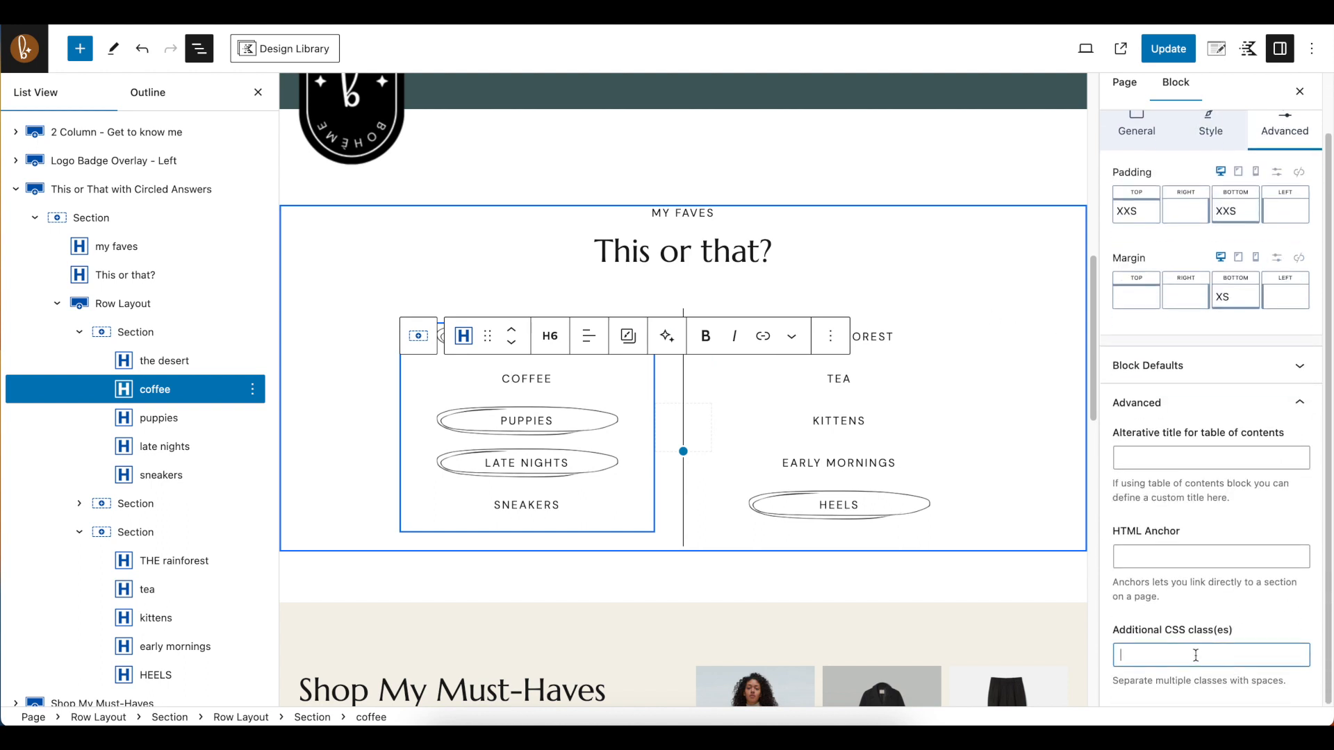
{"action": "type", "text": "circle-choice"}
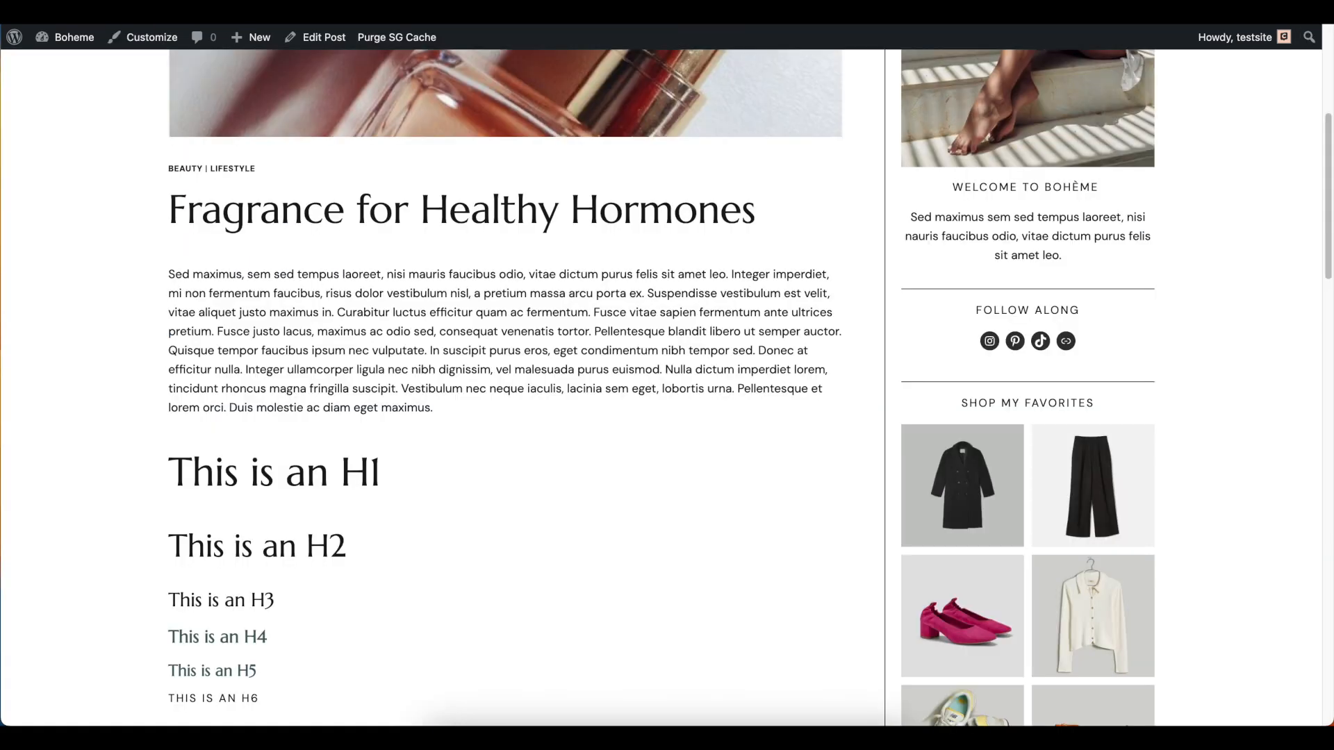
View the live Fragrance for Healthy Hormones post, then open the Blog page and examine its post grid and sidebar
{"action": "scroll", "coordinate": [841, 206], "scroll_direction": "up", "scroll_amount": 5}
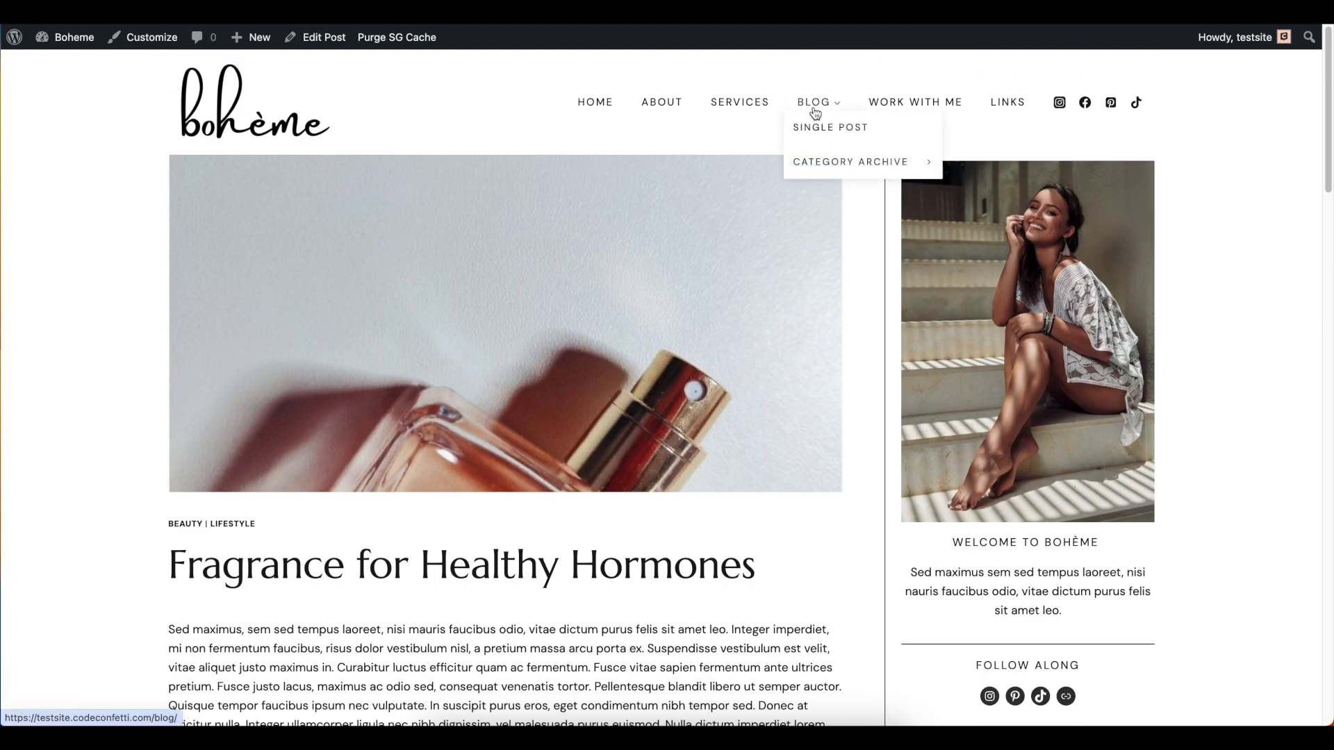
{"action": "left_click", "coordinate": [814, 105]}
{"action": "scroll", "coordinate": [1034, 255], "scroll_direction": "down", "scroll_amount": 5}
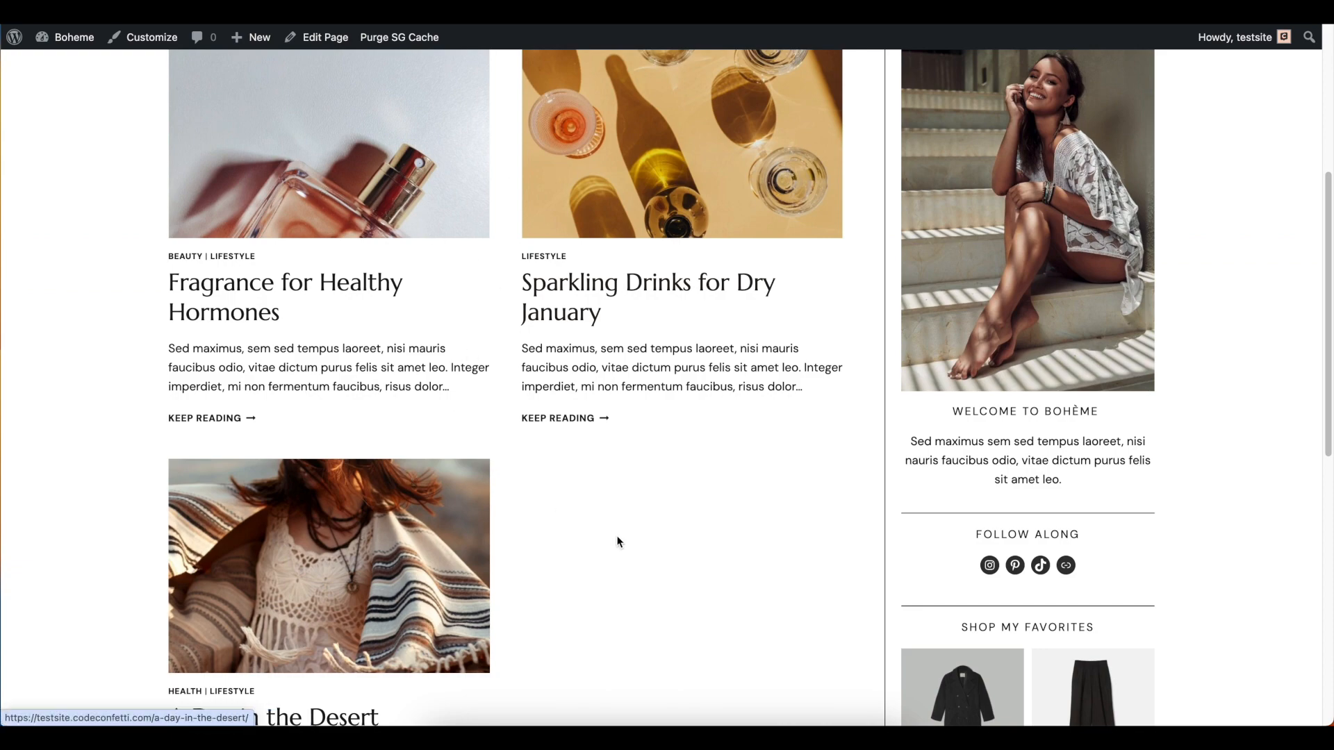
{"action": "scroll", "coordinate": [1033, 328], "scroll_direction": "up", "scroll_amount": 4}
{"action": "scroll", "coordinate": [1052, 487], "scroll_direction": "down", "scroll_amount": 9}
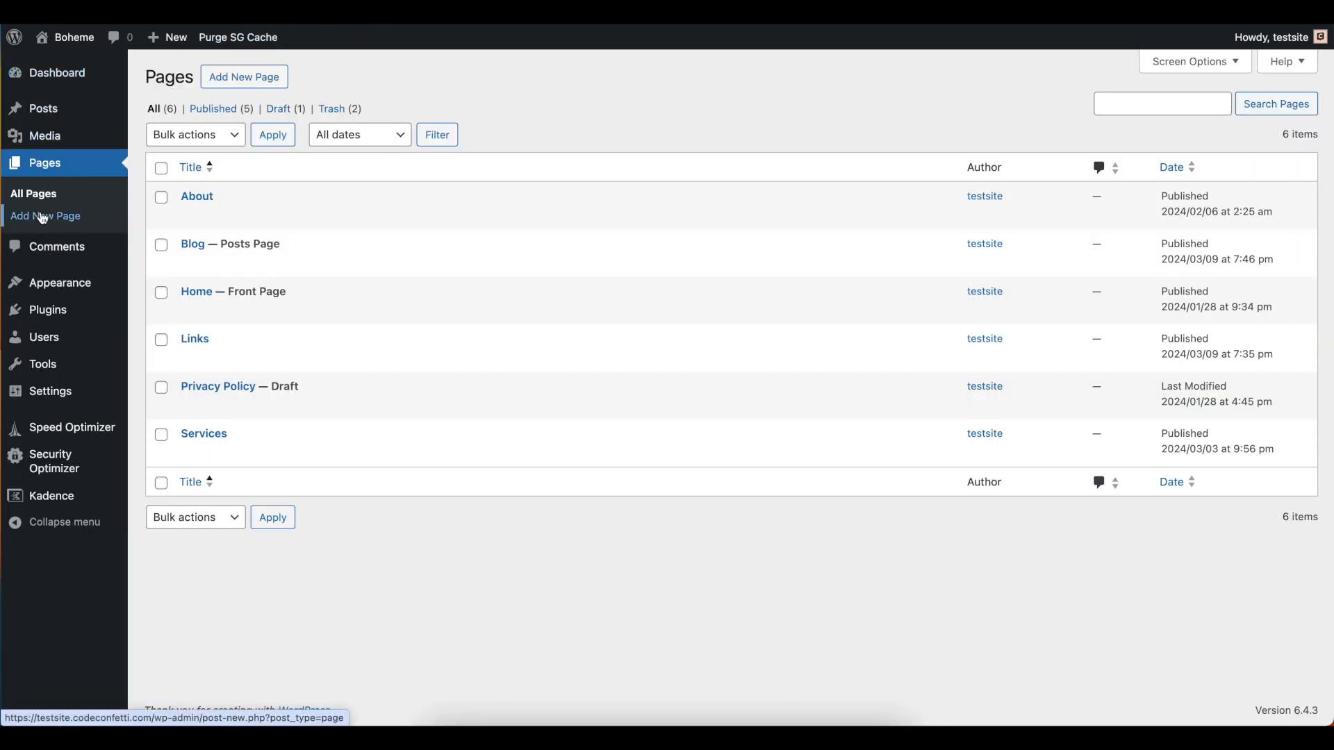
Open the site's widget areas with the block list shown and expand the Footer 1 area
{"action": "mouse_move", "coordinate": [60, 288]}
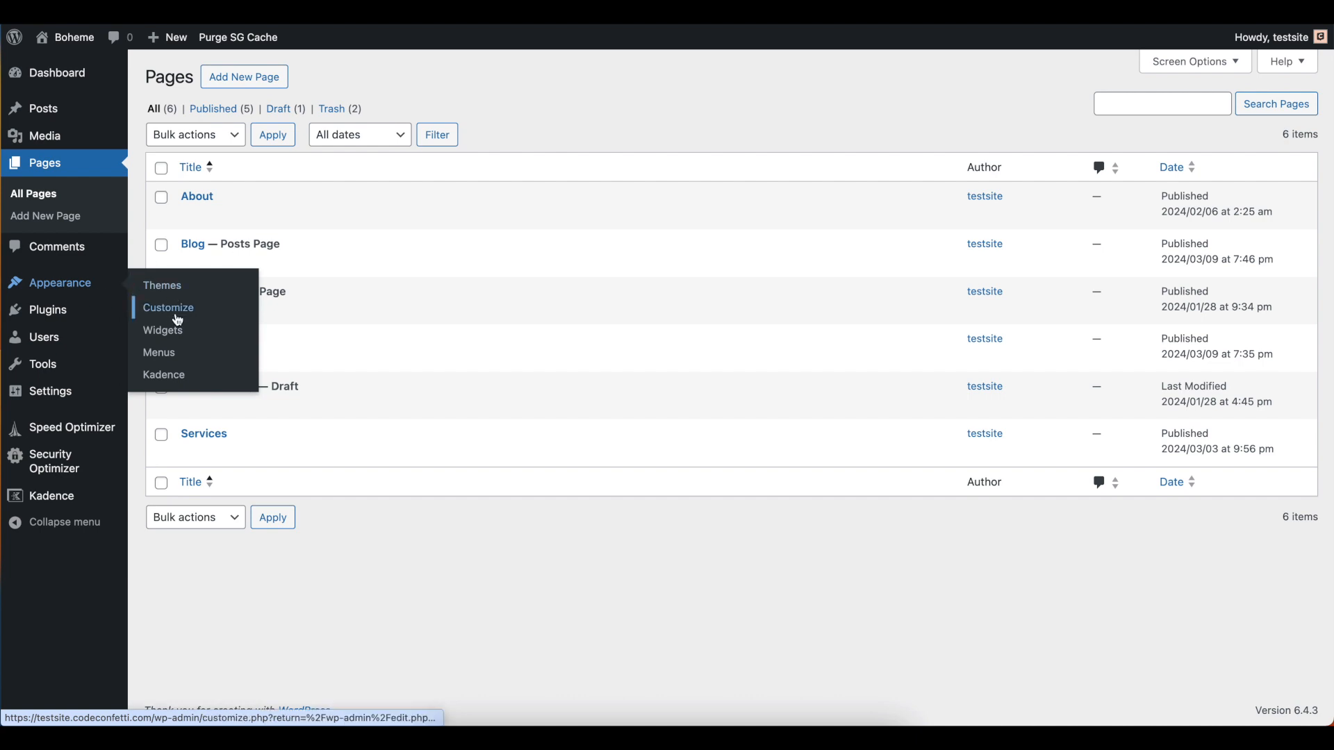
{"action": "left_click", "coordinate": [164, 331]}
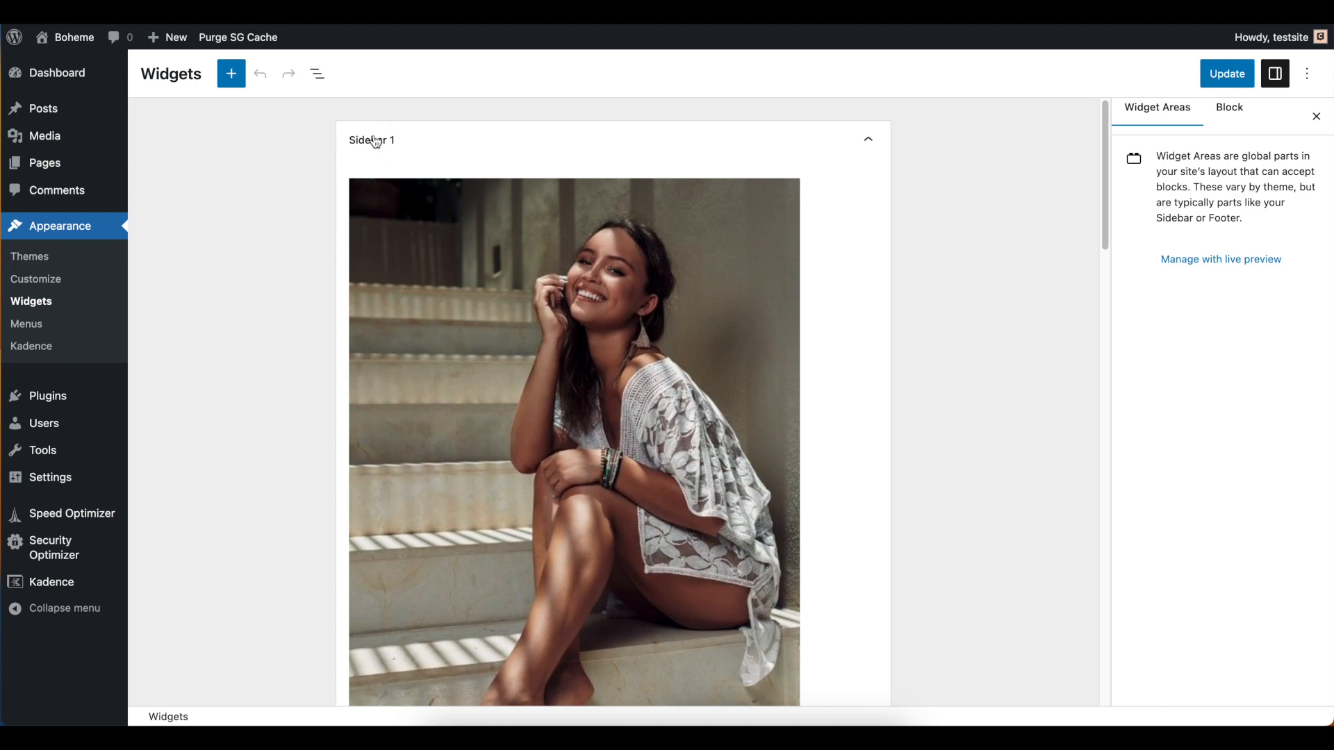
{"action": "left_click", "coordinate": [318, 75]}
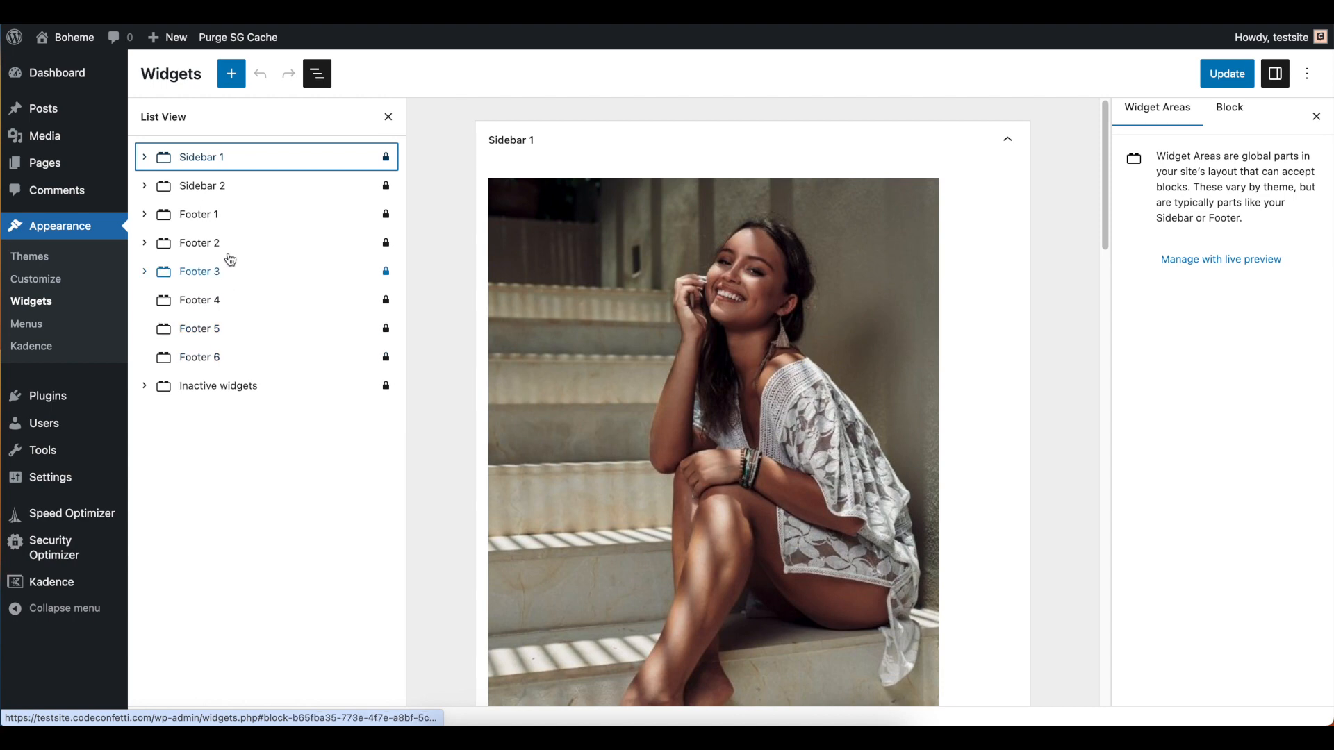
{"action": "left_click", "coordinate": [220, 215]}
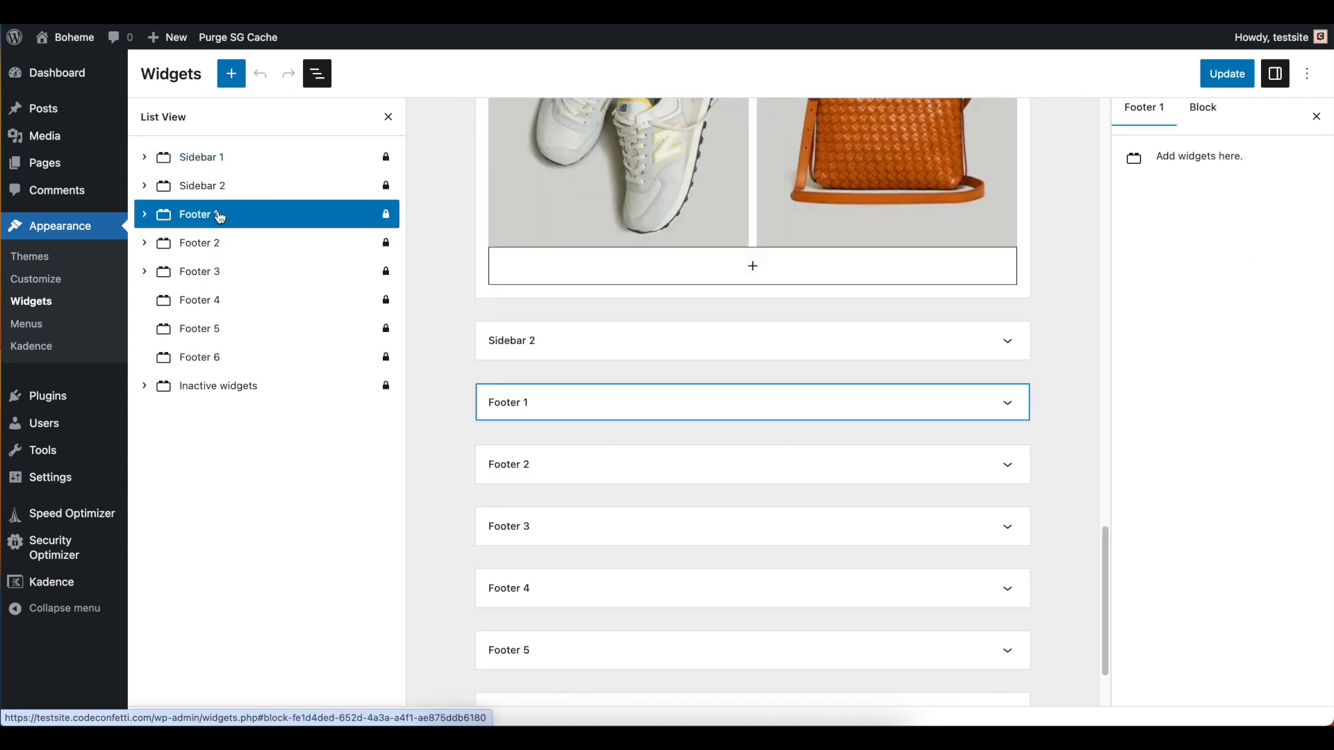
{"action": "left_click", "coordinate": [1007, 404]}
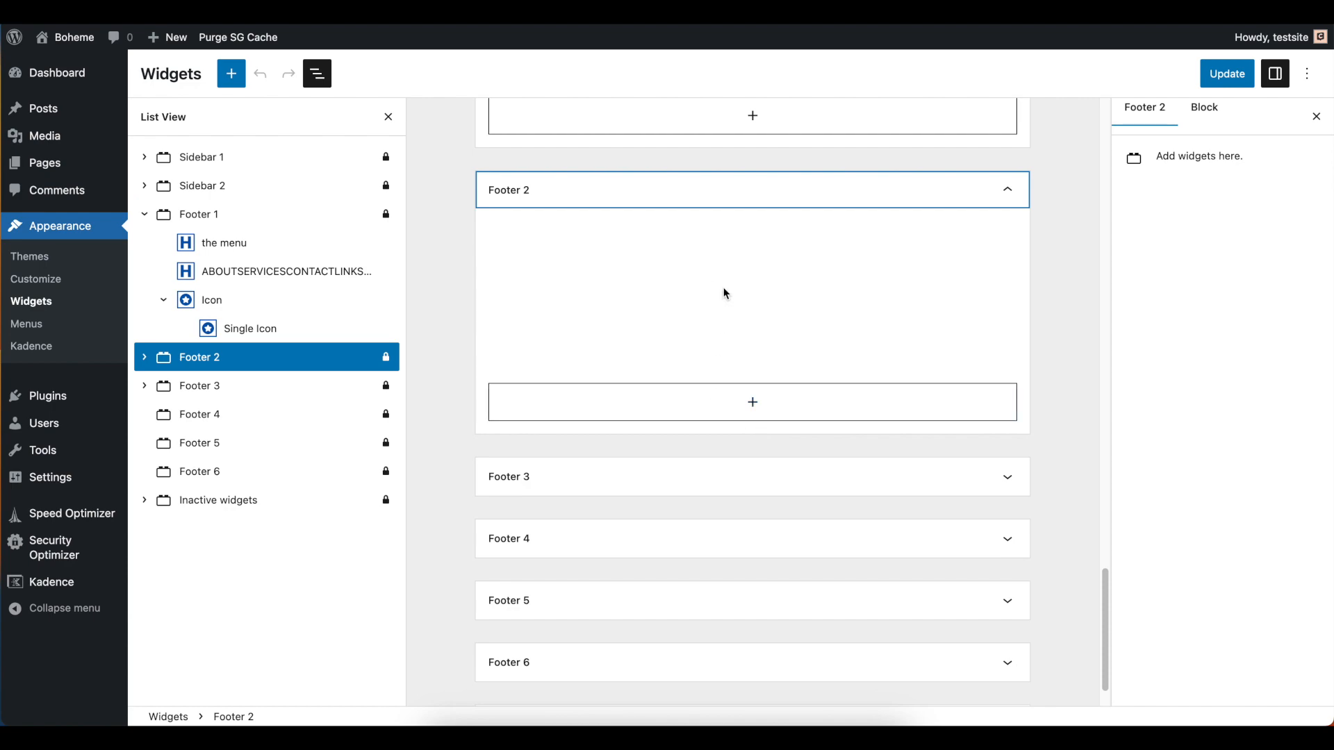
Inspect the image block in Footer 2 and the follow me and social links text blocks in Footer 3
{"action": "left_click", "coordinate": [726, 294]}
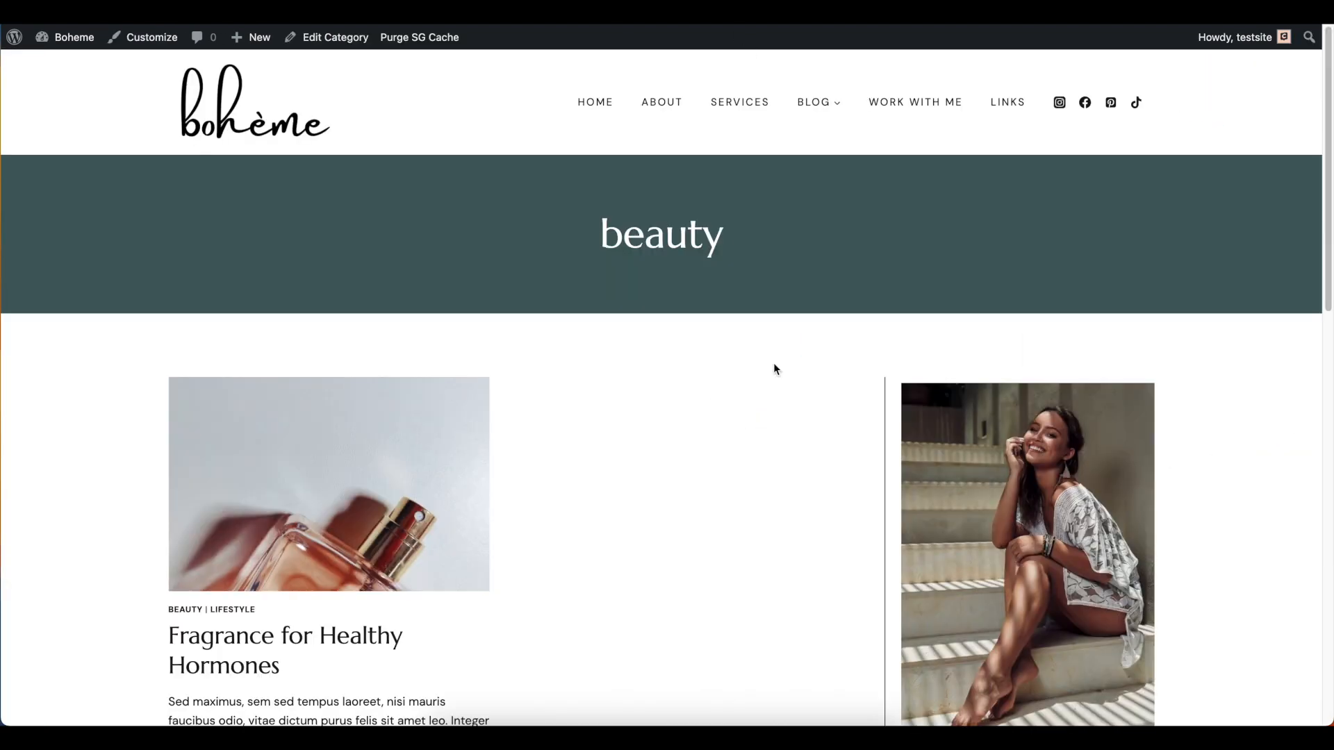
{"action": "scroll", "coordinate": [774, 363], "scroll_direction": "down", "scroll_amount": 15}
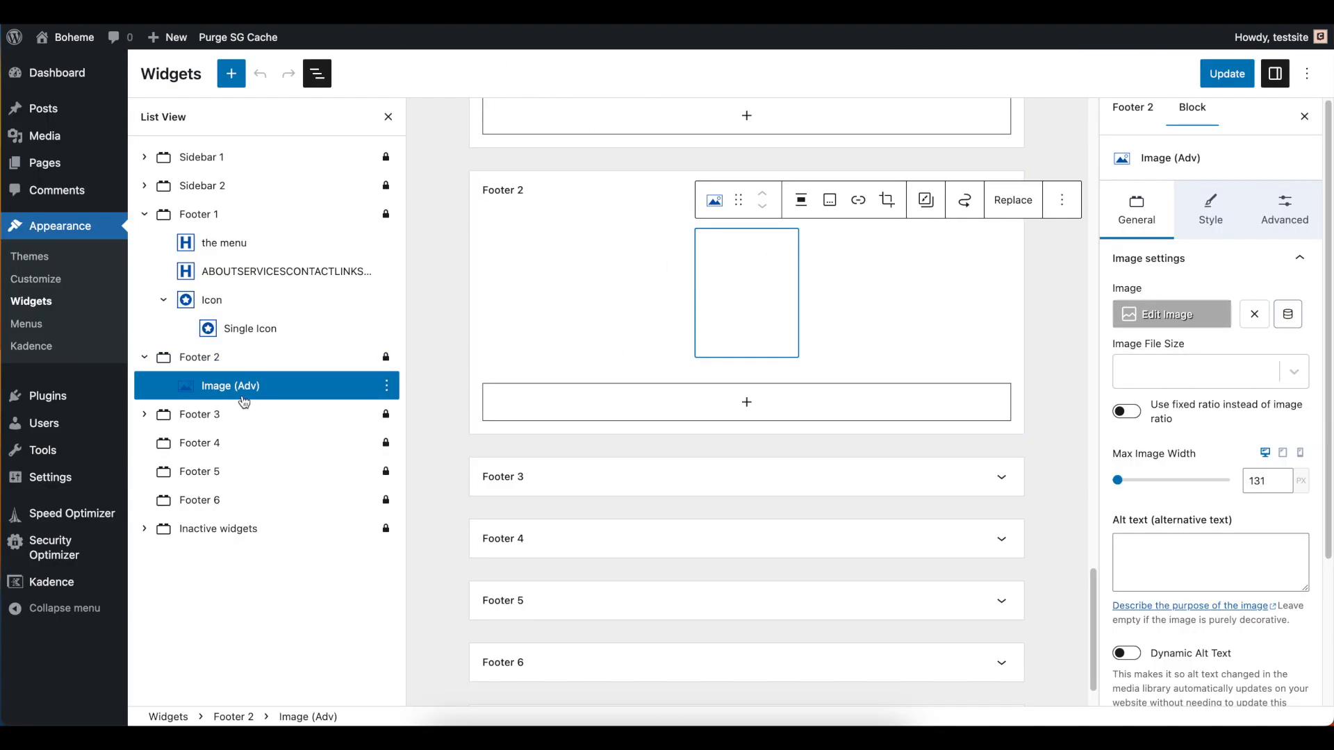
{"action": "left_click", "coordinate": [147, 415]}
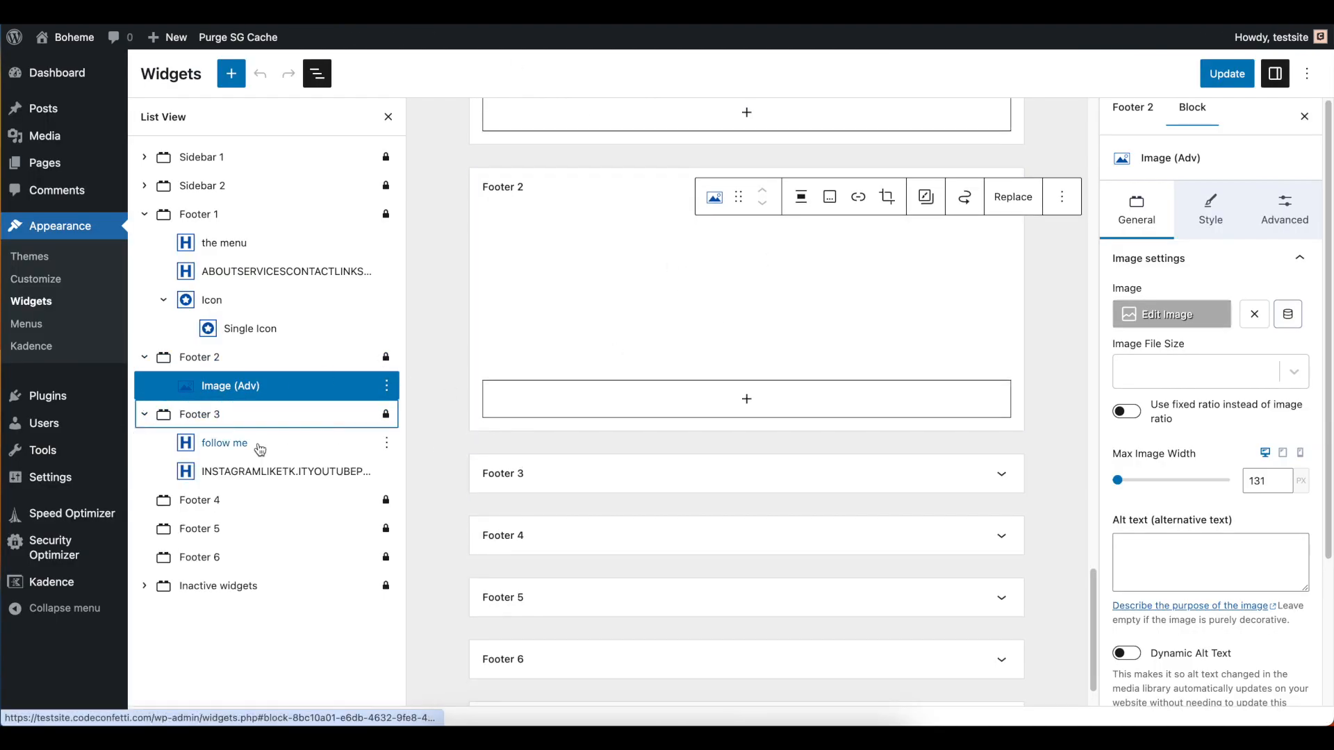
{"action": "left_click", "coordinate": [257, 449]}
{"action": "left_click", "coordinate": [255, 478]}
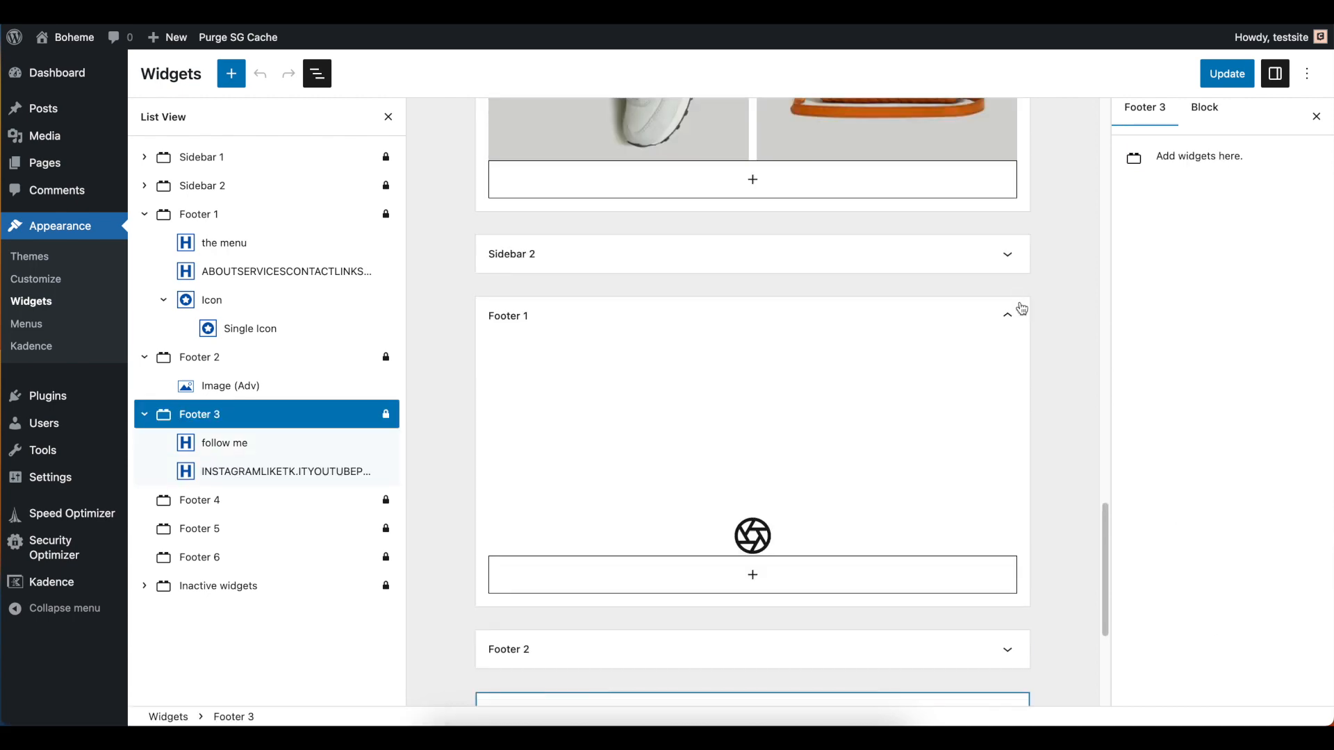
Collapse the Footer 1 widget area and its block list, and return to the Sidebar 1 area
{"action": "left_click", "coordinate": [1008, 317]}
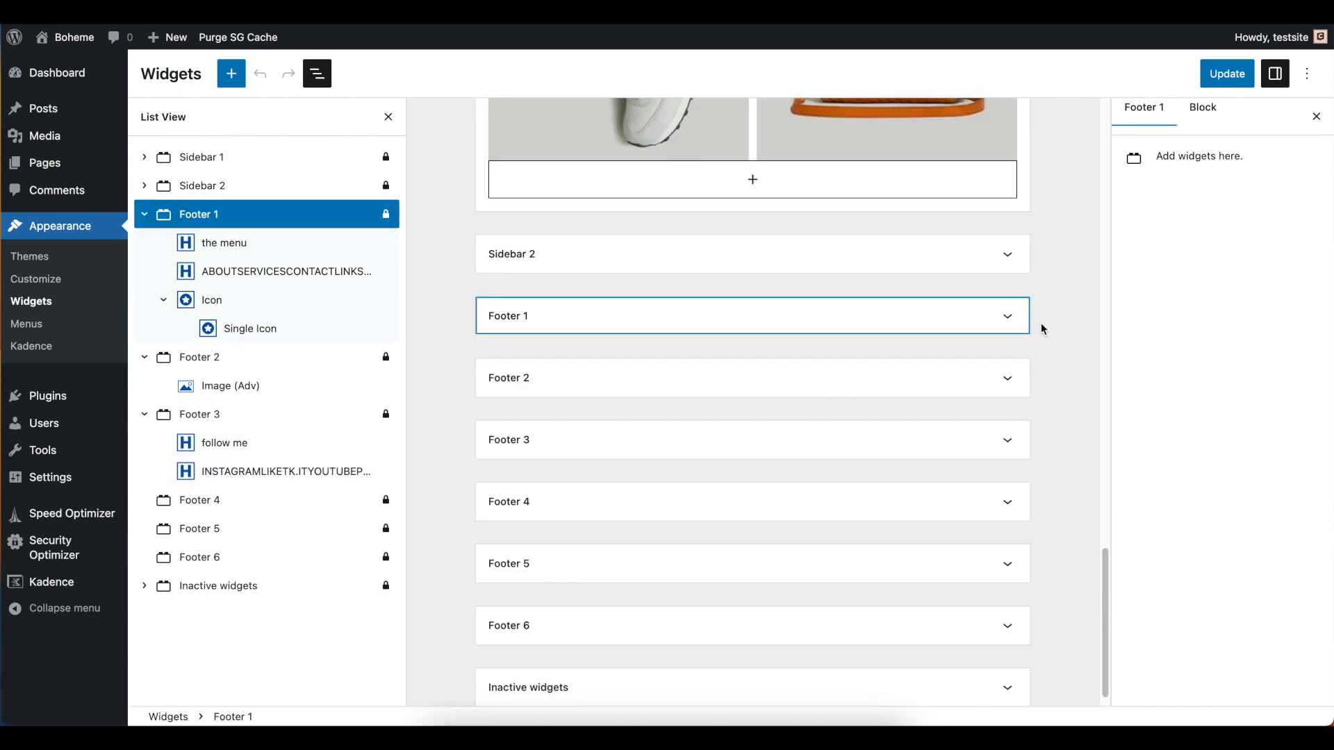
{"action": "scroll", "coordinate": [893, 260], "scroll_direction": "up", "scroll_amount": 10}
{"action": "scroll", "coordinate": [899, 296], "scroll_direction": "up", "scroll_amount": 15}
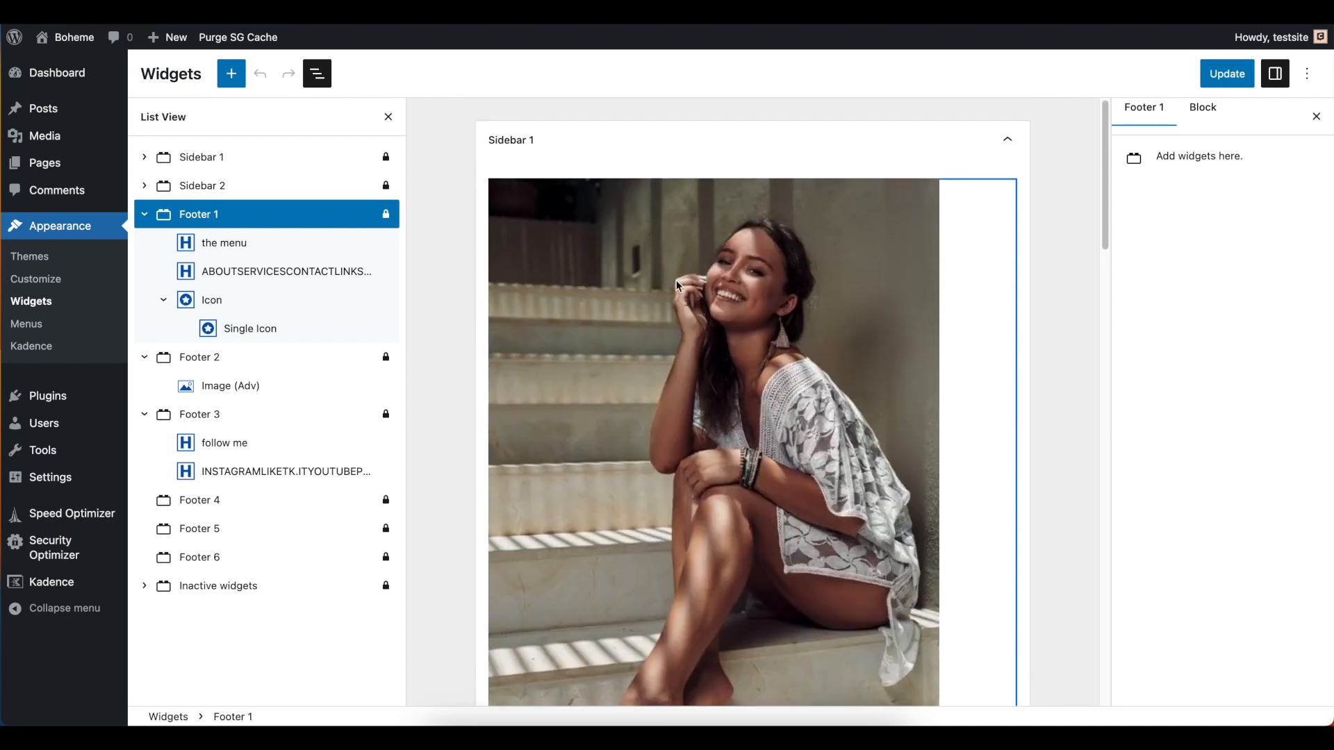
{"action": "left_click", "coordinate": [145, 215]}
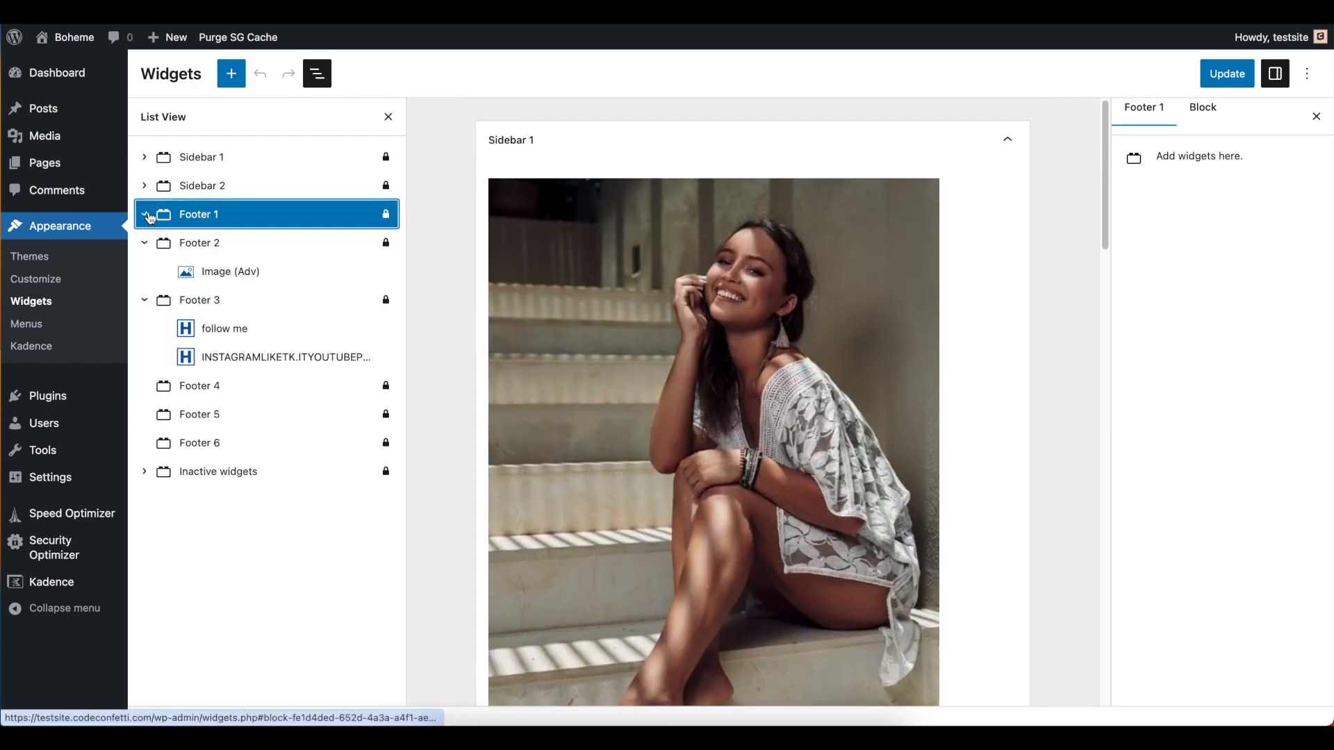
Expand Sidebar 1 and its Section in the block list and select the Image (Adv) block inside
{"action": "left_click", "coordinate": [208, 158]}
{"action": "left_click", "coordinate": [144, 157]}
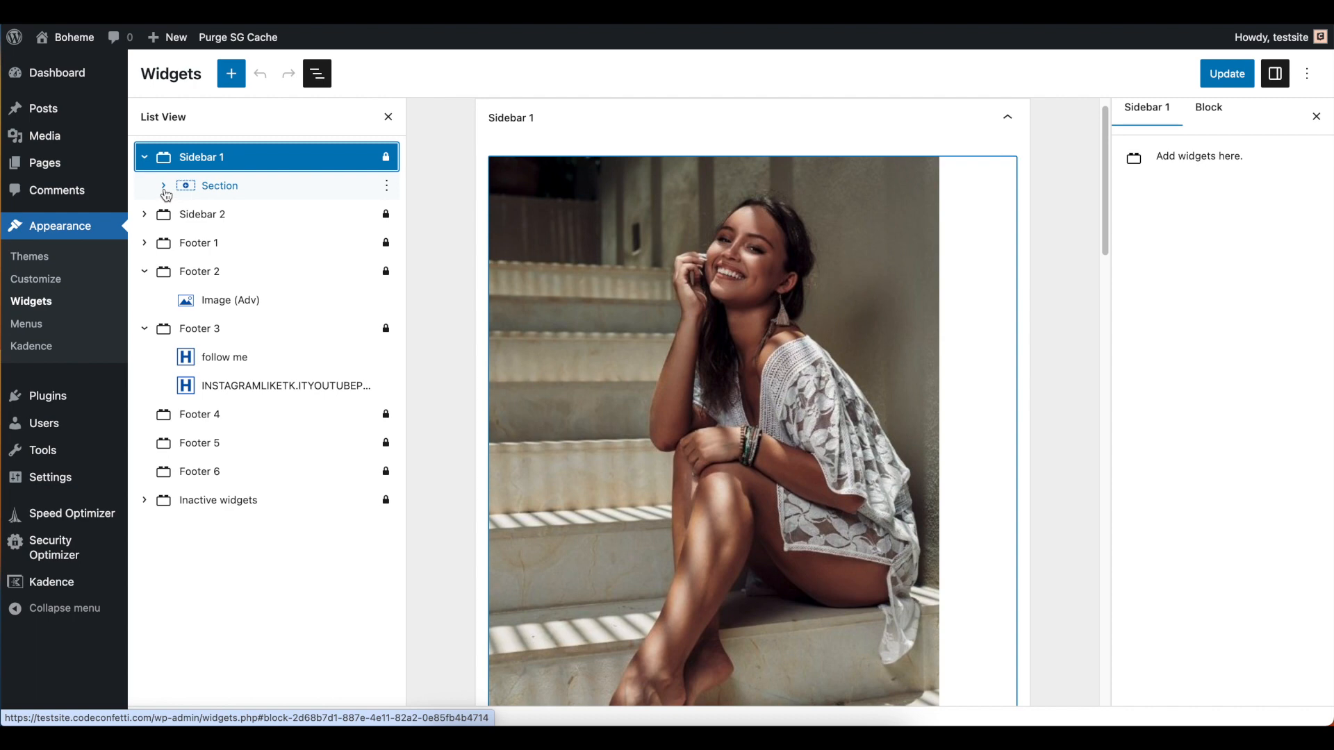
{"action": "left_click", "coordinate": [163, 187]}
{"action": "left_click", "coordinate": [285, 216]}
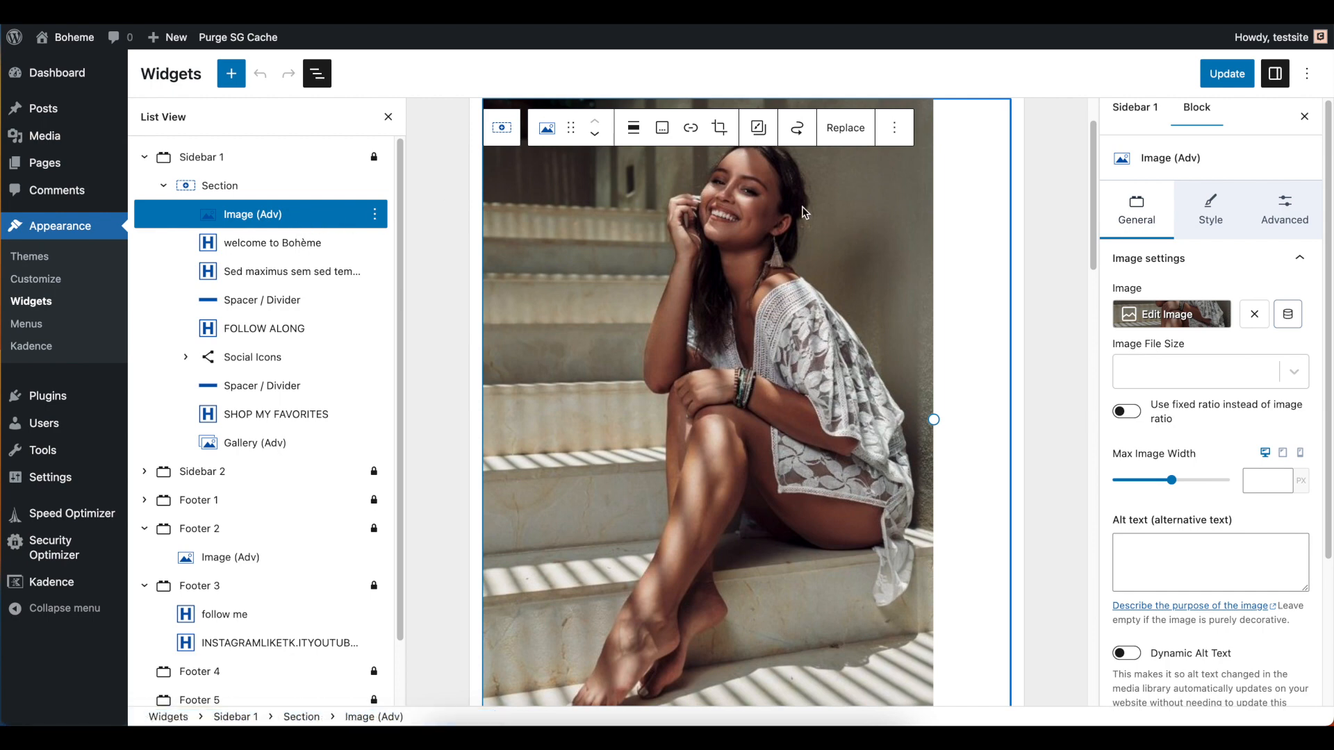
Inspect the welcome to Bohème heading and select the full intro paragraph beneath the Sidebar 1 image
{"action": "scroll", "coordinate": [748, 255], "scroll_direction": "down", "scroll_amount": 7}
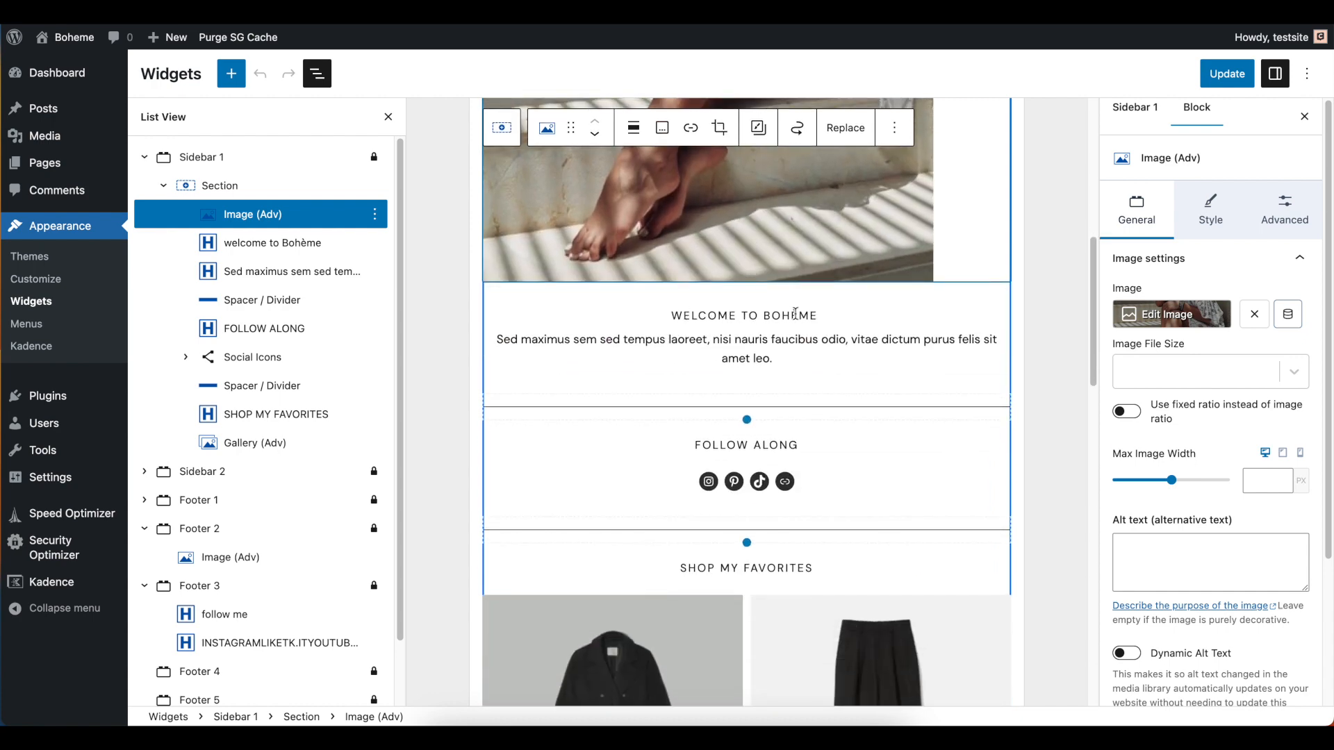
{"action": "left_click", "coordinate": [720, 316]}
{"action": "left_click", "coordinate": [752, 339]}
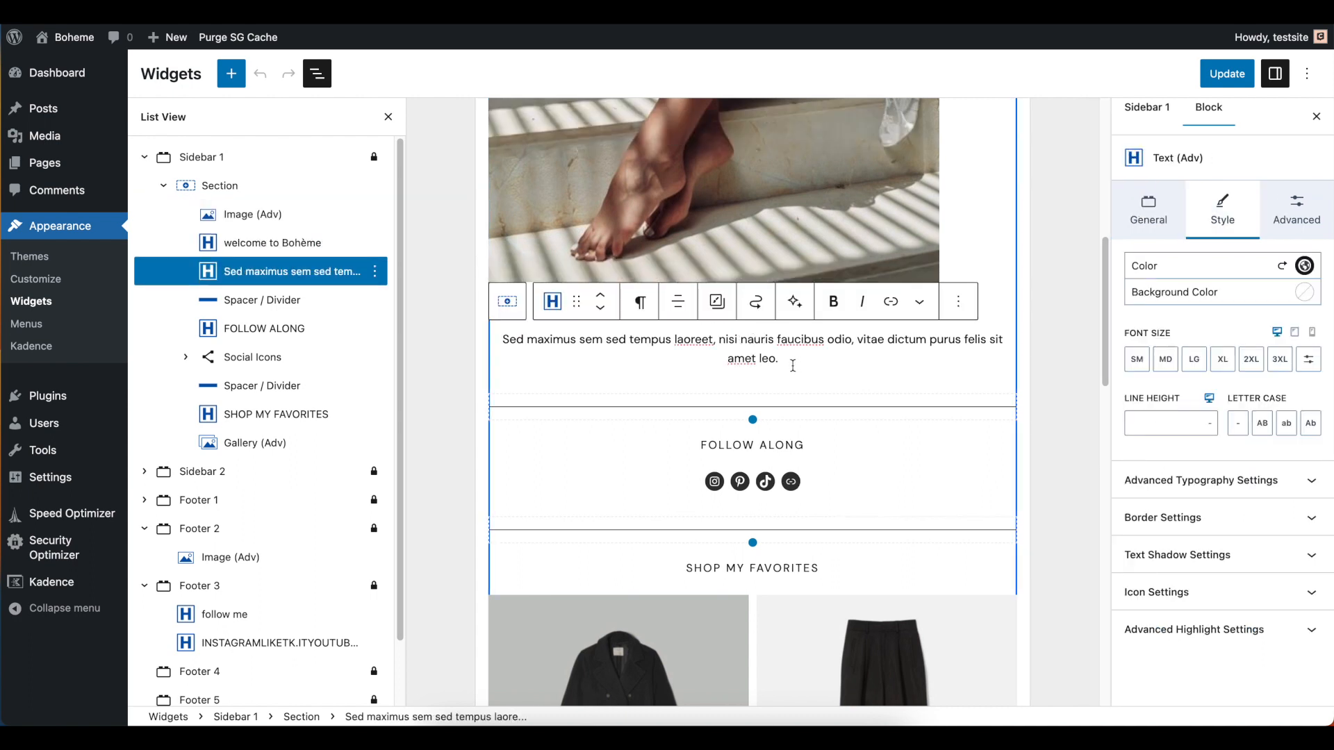
{"action": "triple_click", "coordinate": [758, 347]}
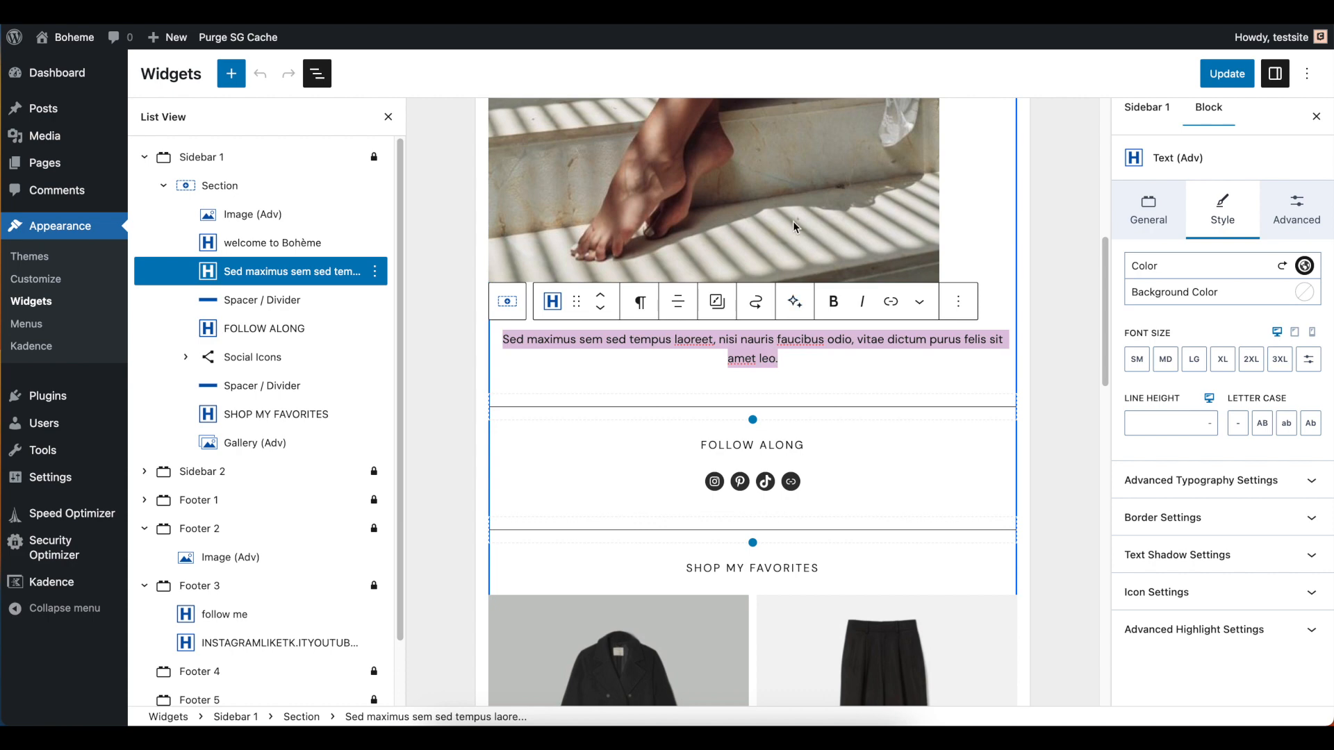
Open the media picker for the Sidebar 1 image, view its file upload area, and close it without choosing a file
{"action": "scroll", "coordinate": [793, 216], "scroll_direction": "up", "scroll_amount": 6}
{"action": "scroll", "coordinate": [777, 274], "scroll_direction": "up", "scroll_amount": 2}
{"action": "left_click", "coordinate": [766, 272]}
{"action": "left_click", "coordinate": [844, 151]}
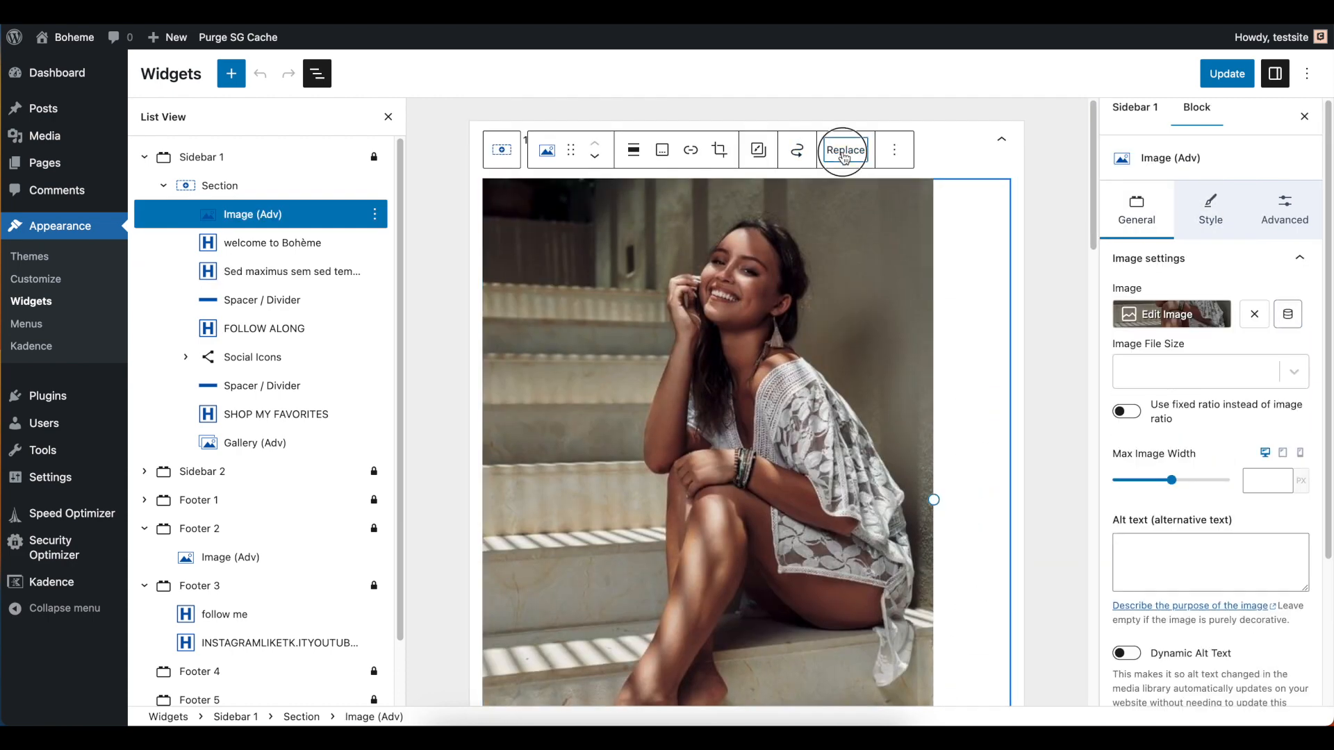
{"action": "left_click", "coordinate": [1166, 264]}
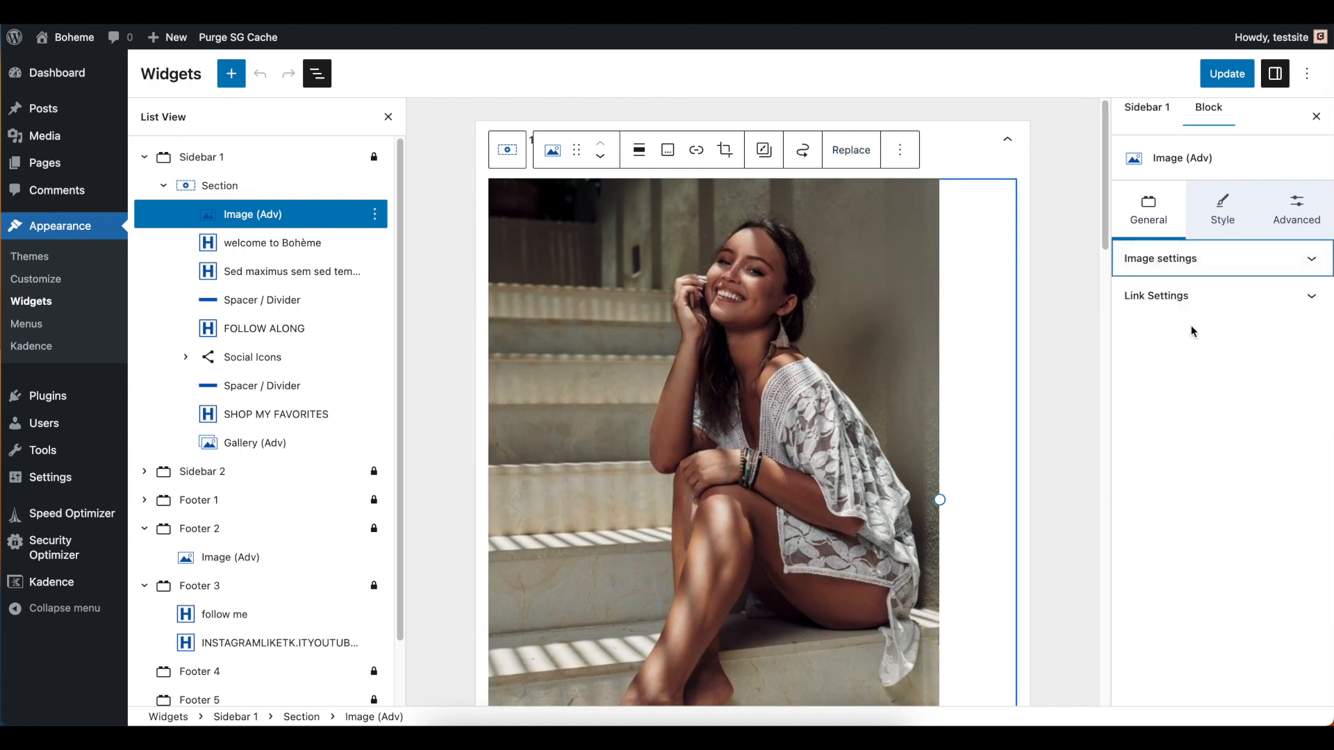
{"action": "left_click", "coordinate": [1185, 269]}
{"action": "left_click", "coordinate": [1184, 229]}
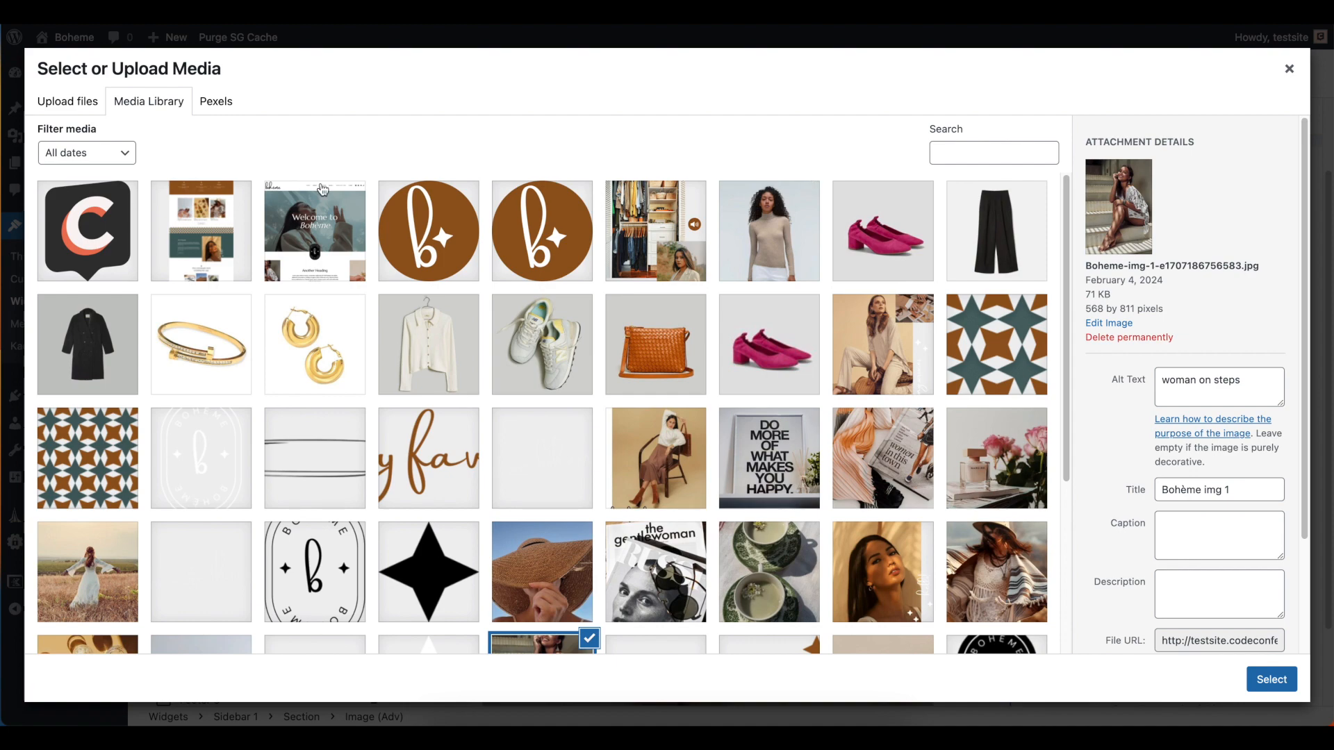
{"action": "left_click", "coordinate": [62, 107]}
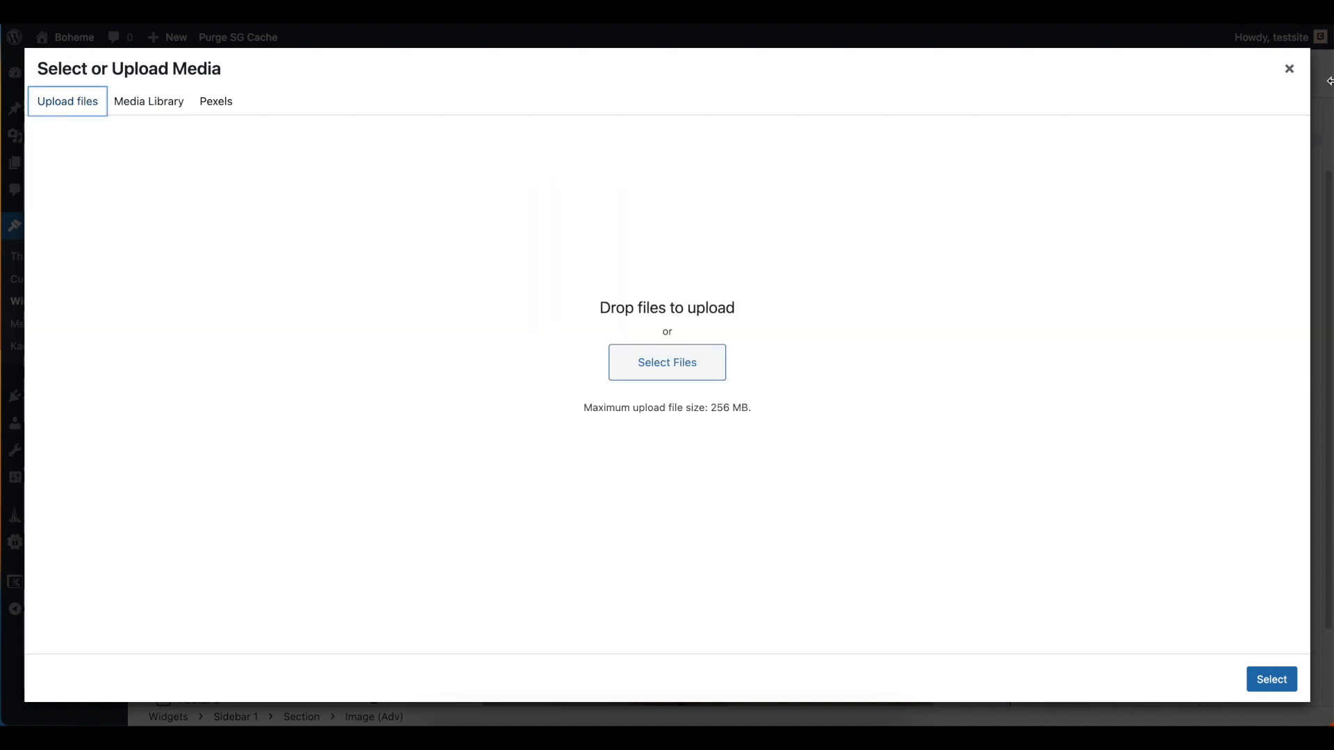
{"action": "left_click", "coordinate": [1289, 69]}
Check the link fields of the Instagram, Pinterest, TikTok and Link icons under FOLLOW ALONG
{"action": "scroll", "coordinate": [761, 441], "scroll_direction": "down", "scroll_amount": 5}
{"action": "scroll", "coordinate": [763, 444], "scroll_direction": "down", "scroll_amount": 5}
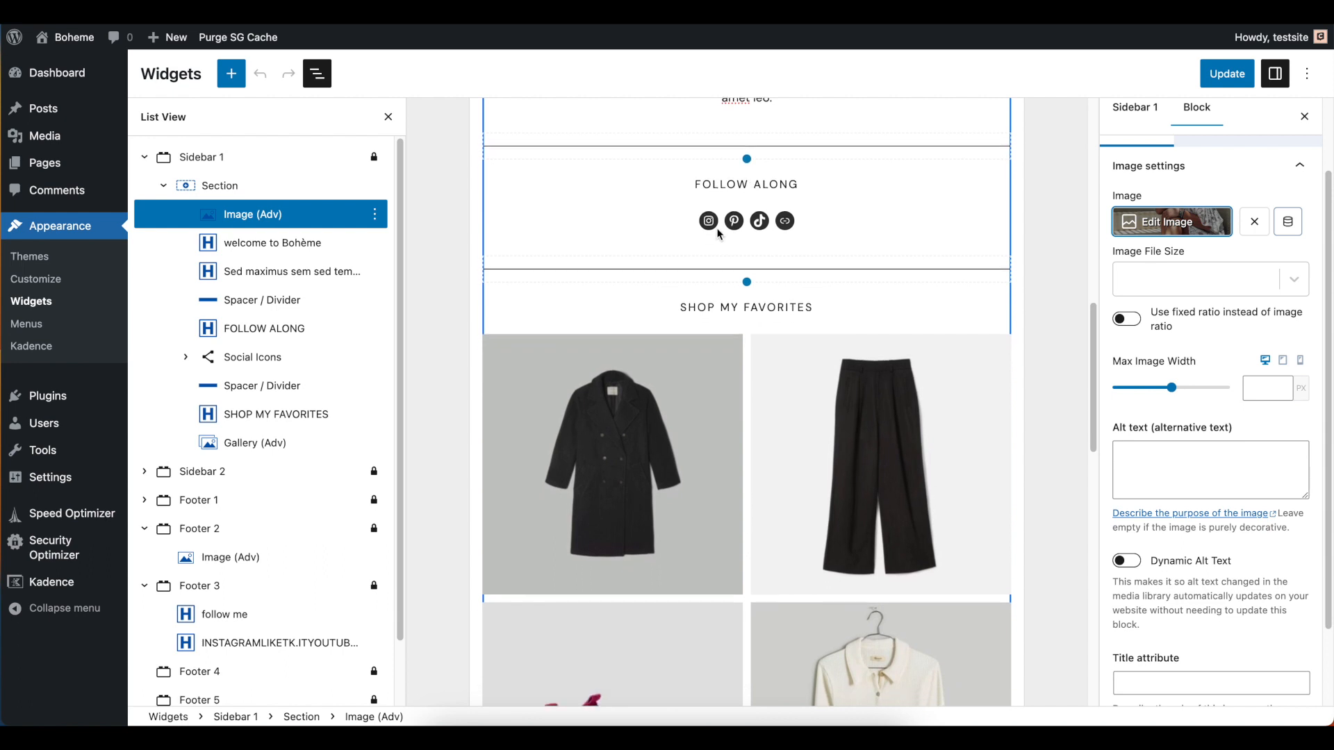
{"action": "left_click", "coordinate": [709, 224]}
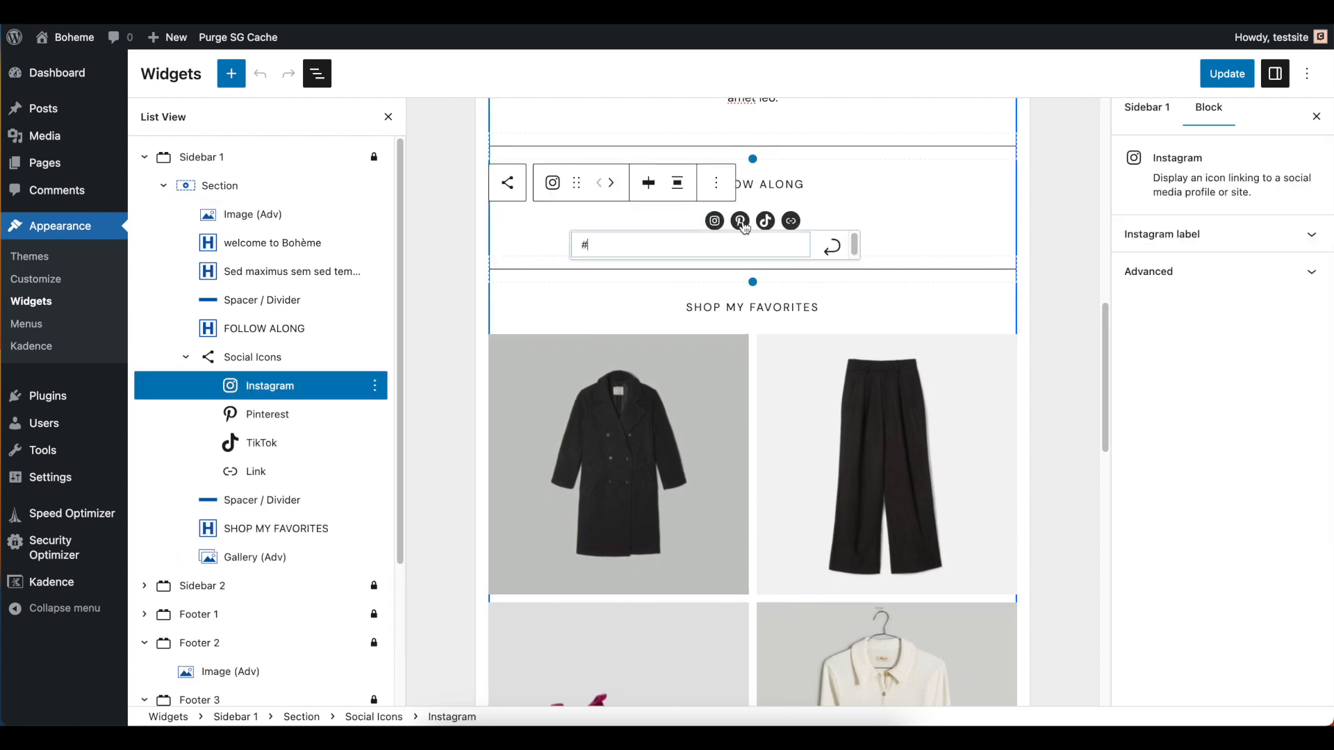
{"action": "left_click", "coordinate": [740, 221]}
{"action": "left_click", "coordinate": [765, 221]}
{"action": "left_click", "coordinate": [792, 223]}
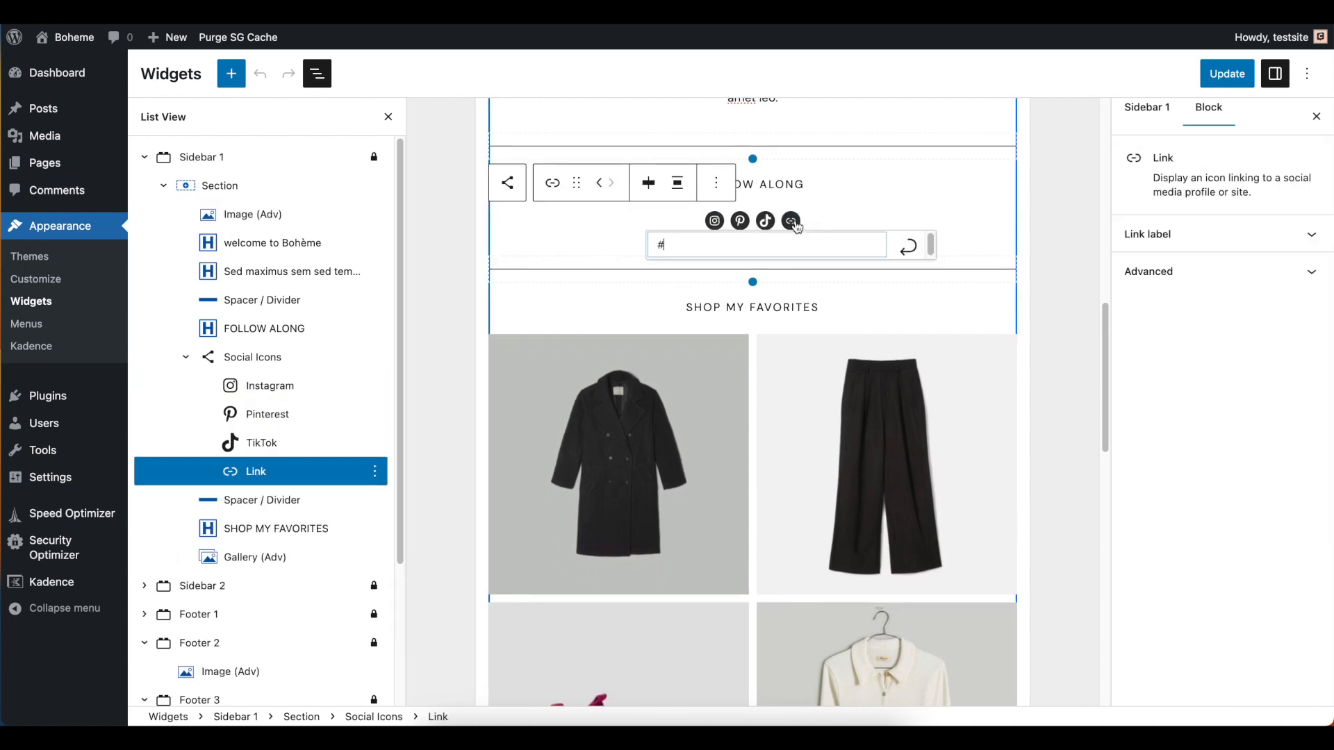
{"action": "left_click", "coordinate": [720, 228]}
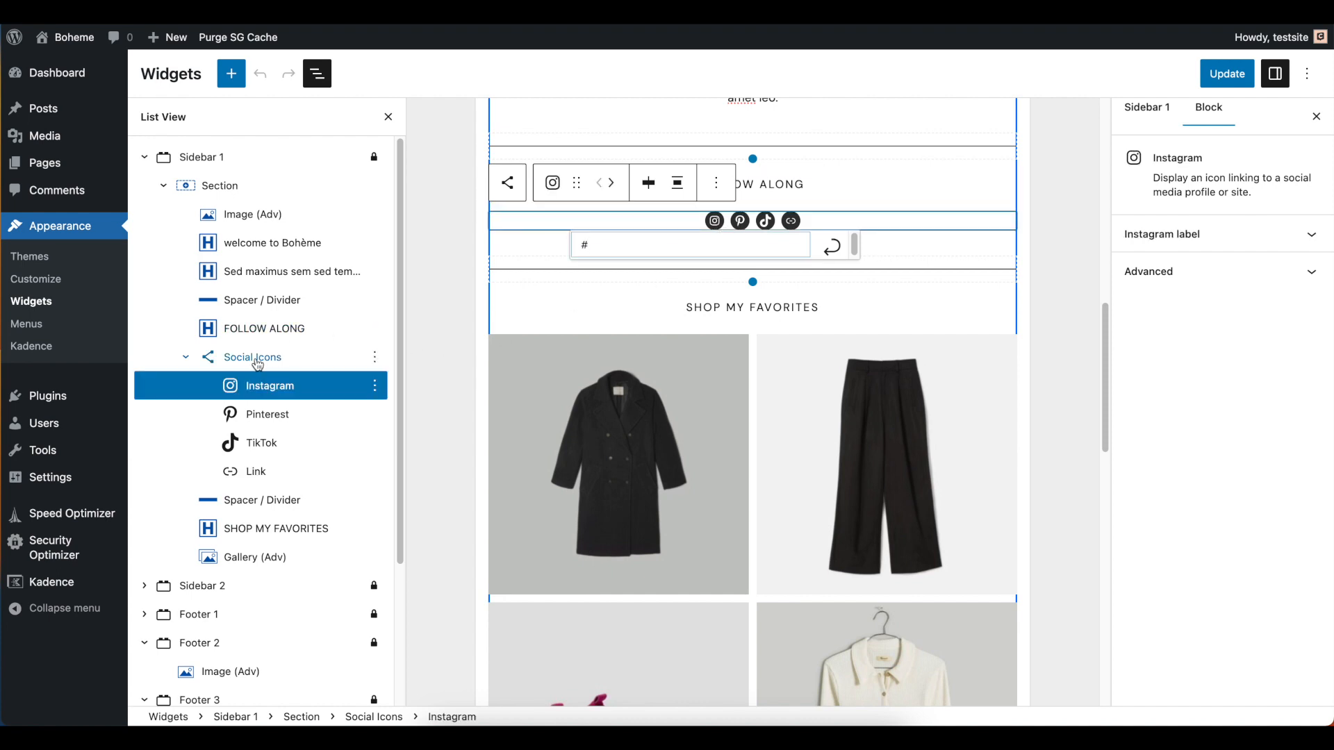
Review the Social Icons block's settings and each of its nested icon blocks through the block list
{"action": "left_click", "coordinate": [210, 366]}
{"action": "left_click", "coordinate": [264, 383]}
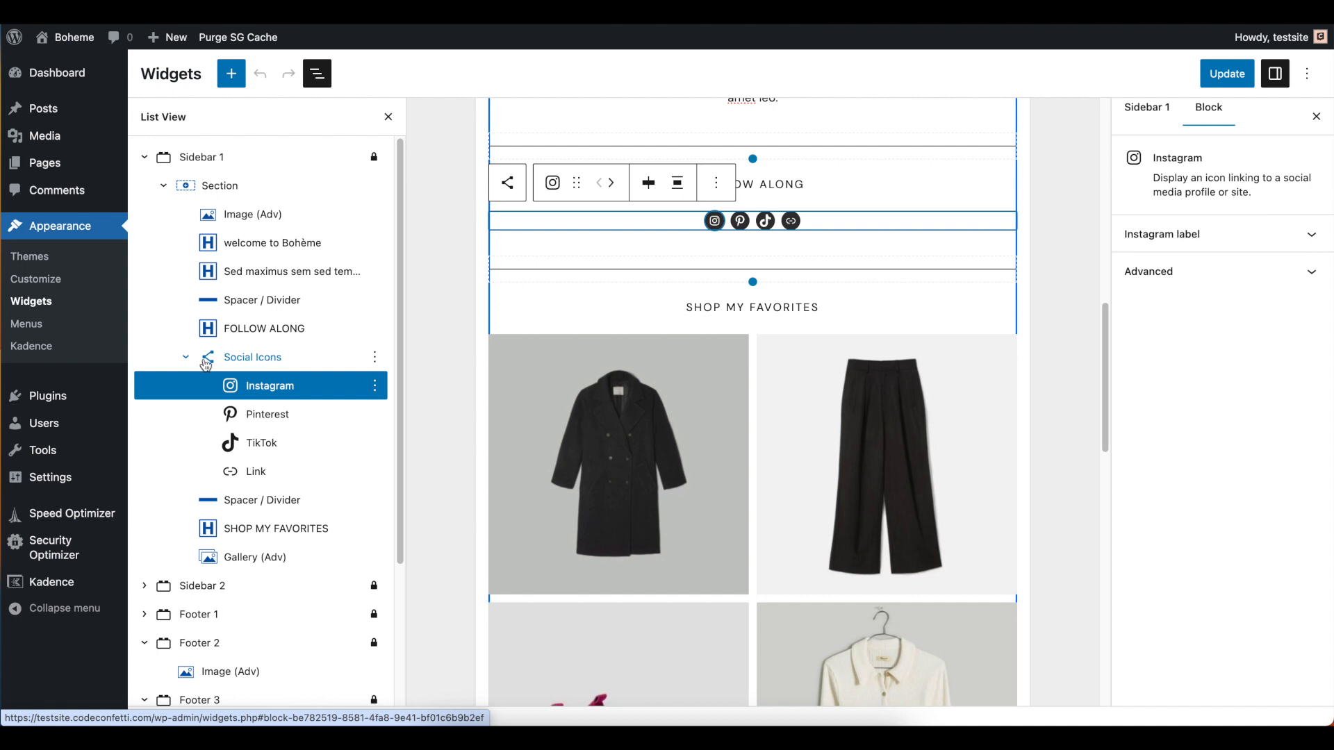
{"action": "left_click", "coordinate": [250, 357]}
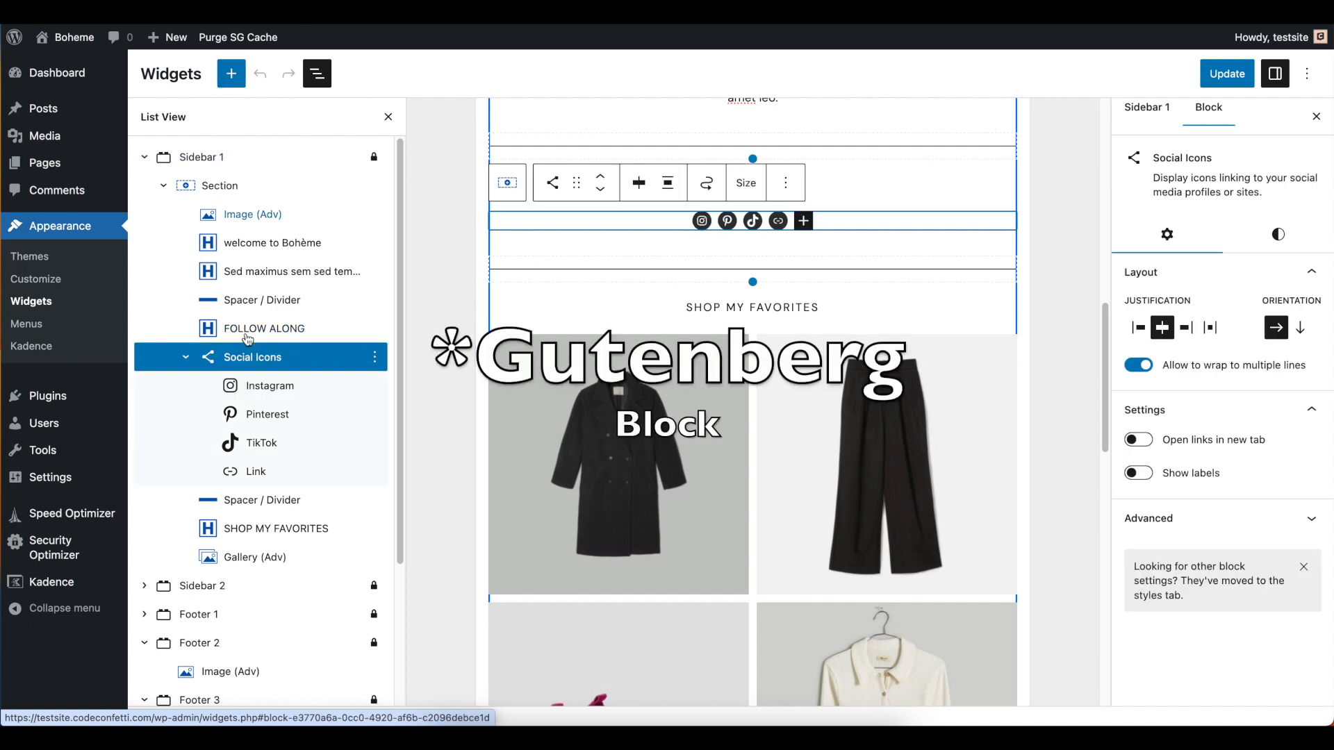
{"action": "left_click", "coordinate": [262, 391]}
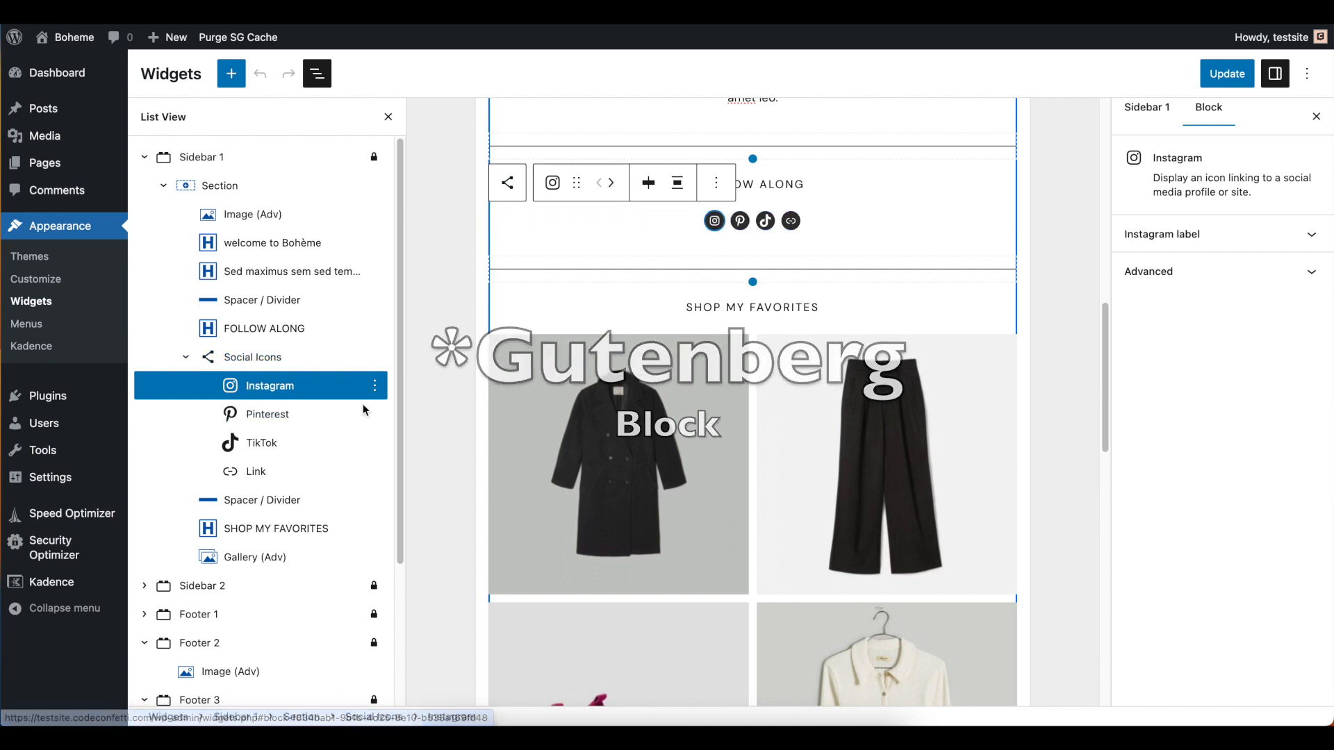
{"action": "left_click", "coordinate": [718, 228]}
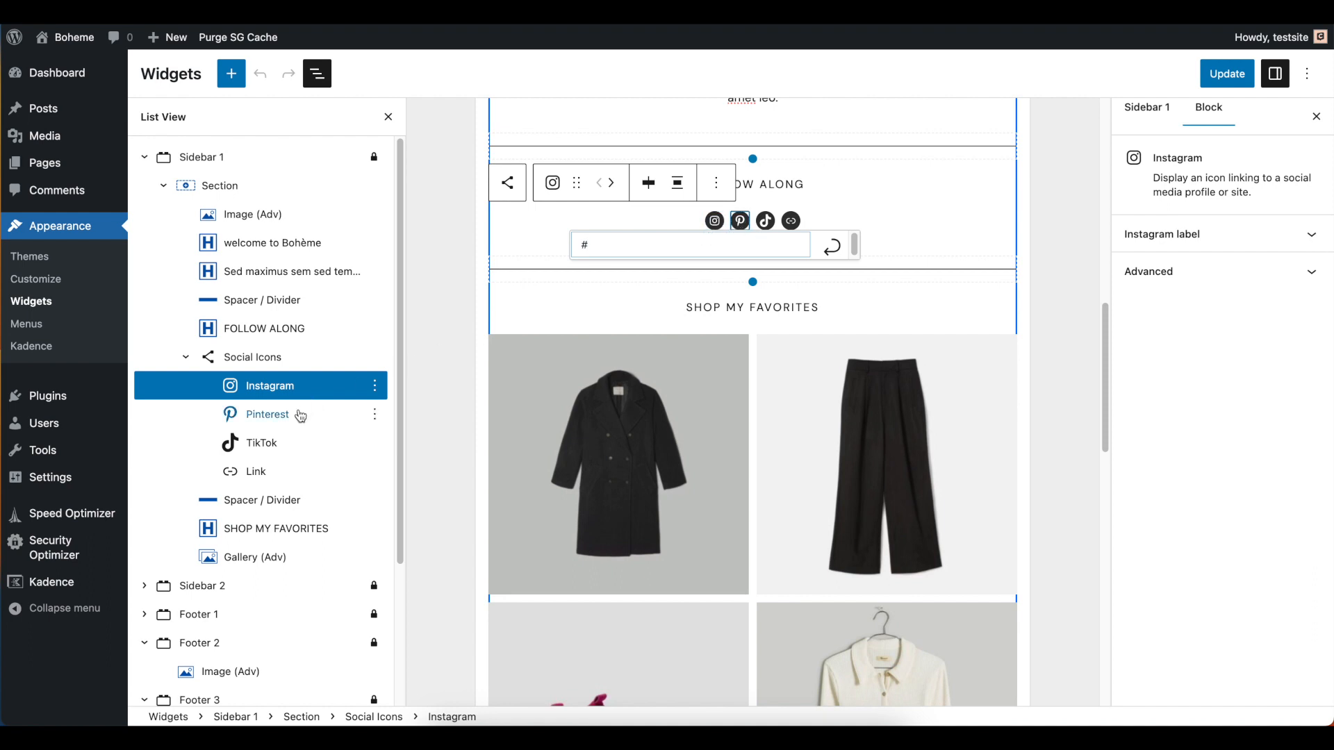
{"action": "left_click", "coordinate": [274, 415]}
{"action": "left_click", "coordinate": [265, 453]}
{"action": "left_click", "coordinate": [266, 473]}
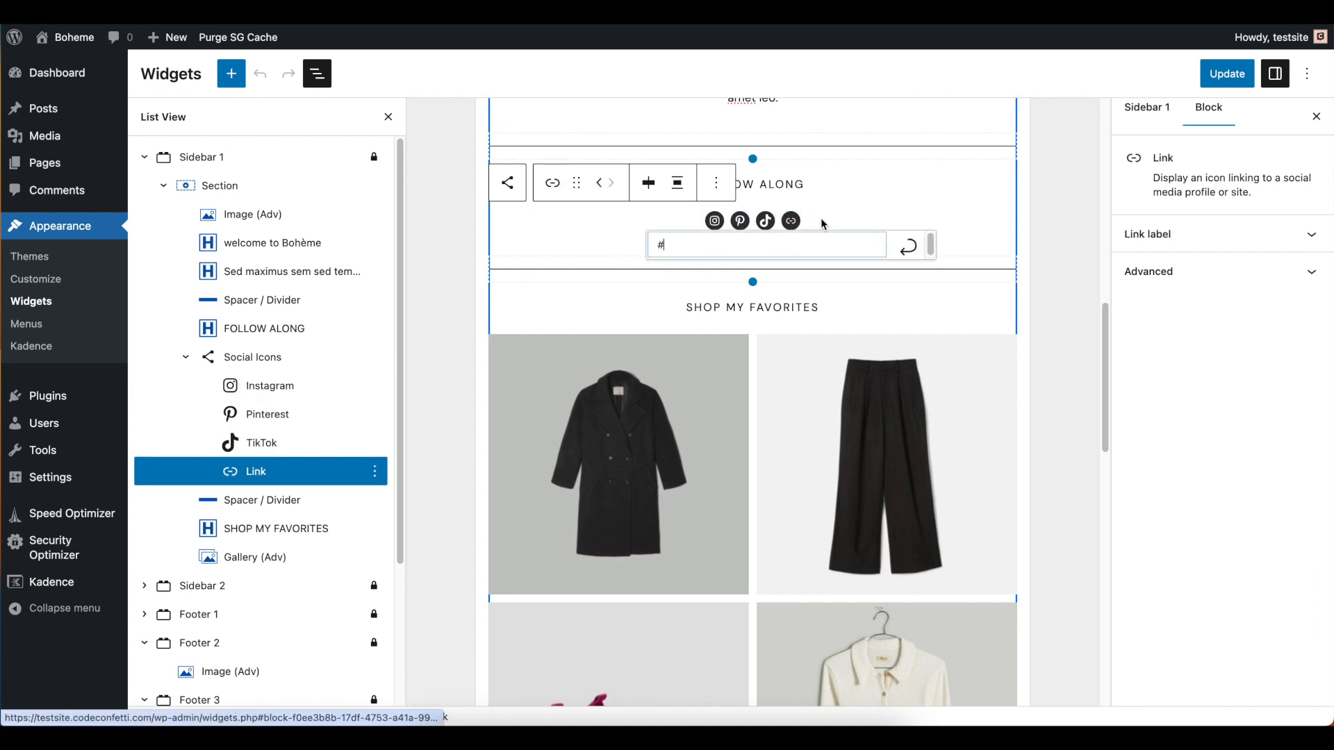
Inspect the trousers and coat images in the Shop My Favorites gallery of Sidebar 1
{"action": "left_click", "coordinate": [769, 360]}
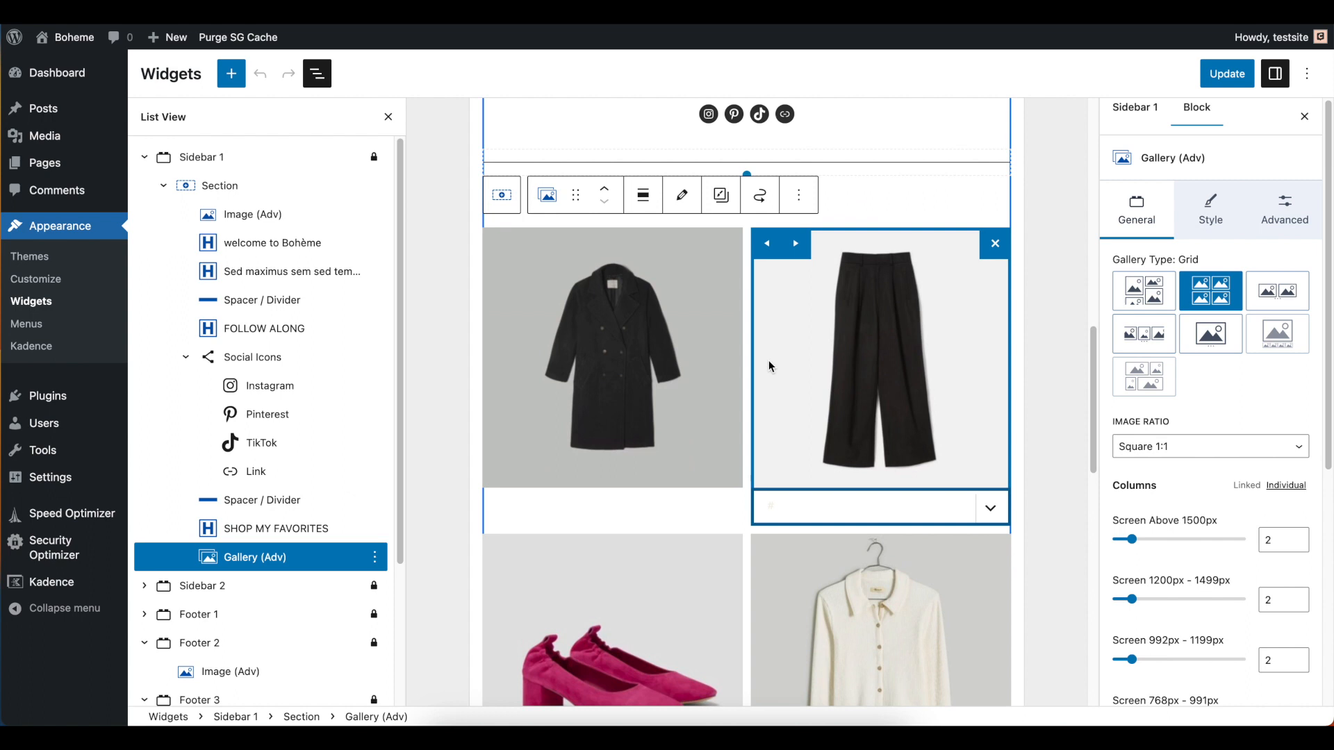
{"action": "scroll", "coordinate": [749, 355], "scroll_direction": "down", "scroll_amount": 2}
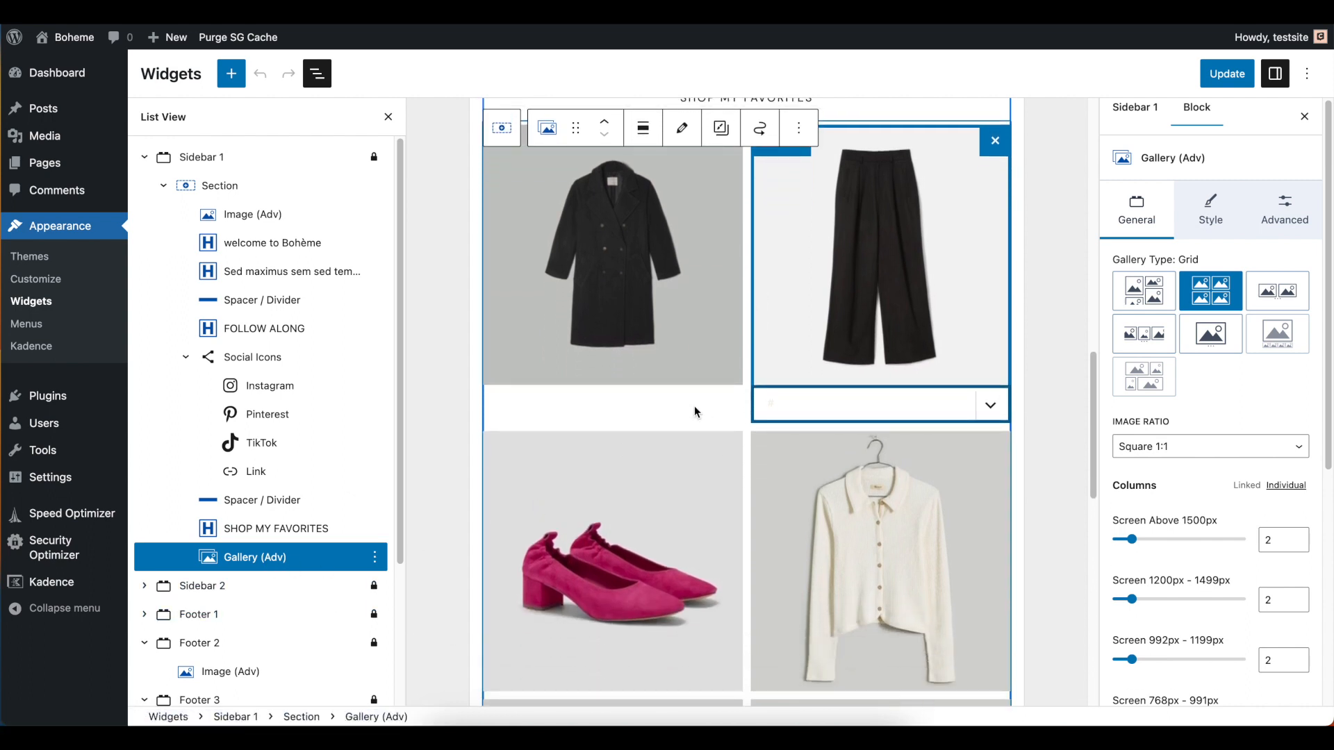
{"action": "left_click", "coordinate": [690, 272]}
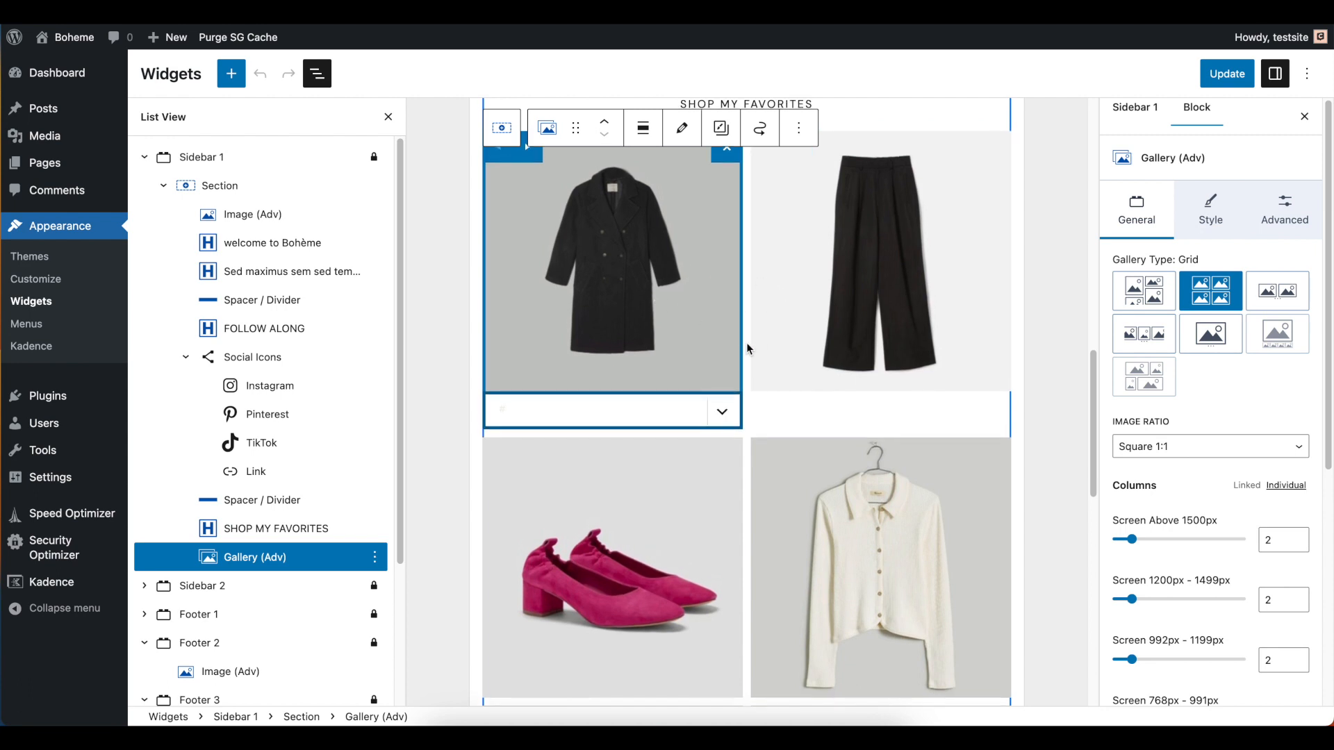
{"action": "scroll", "coordinate": [841, 376], "scroll_direction": "down", "scroll_amount": 1}
{"action": "scroll", "coordinate": [1248, 339], "scroll_direction": "down", "scroll_amount": 3}
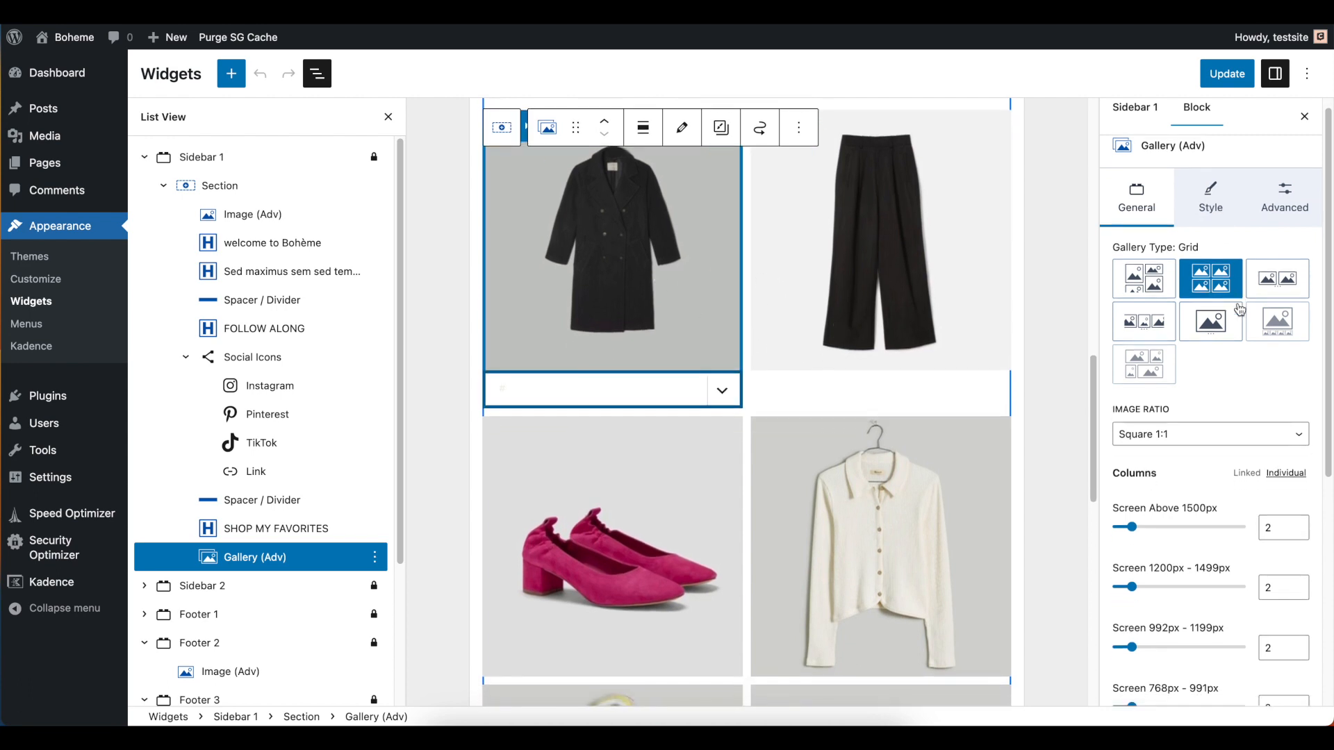
Expand the gallery's Link Settings and choose Custom as the Link To option
{"action": "scroll", "coordinate": [1248, 339], "scroll_direction": "down", "scroll_amount": 3}
{"action": "left_click", "coordinate": [1181, 649]}
{"action": "scroll", "coordinate": [1228, 612], "scroll_direction": "down", "scroll_amount": 1}
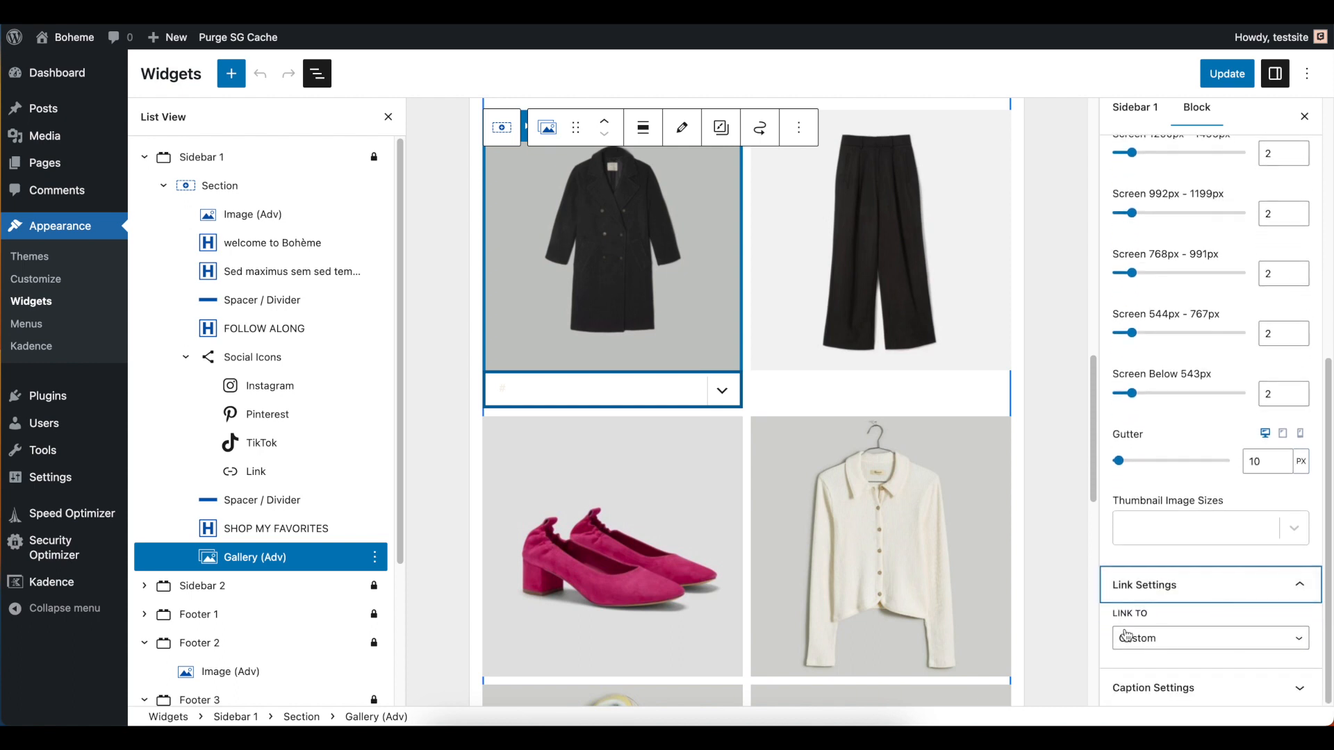
{"action": "left_click", "coordinate": [1158, 644]}
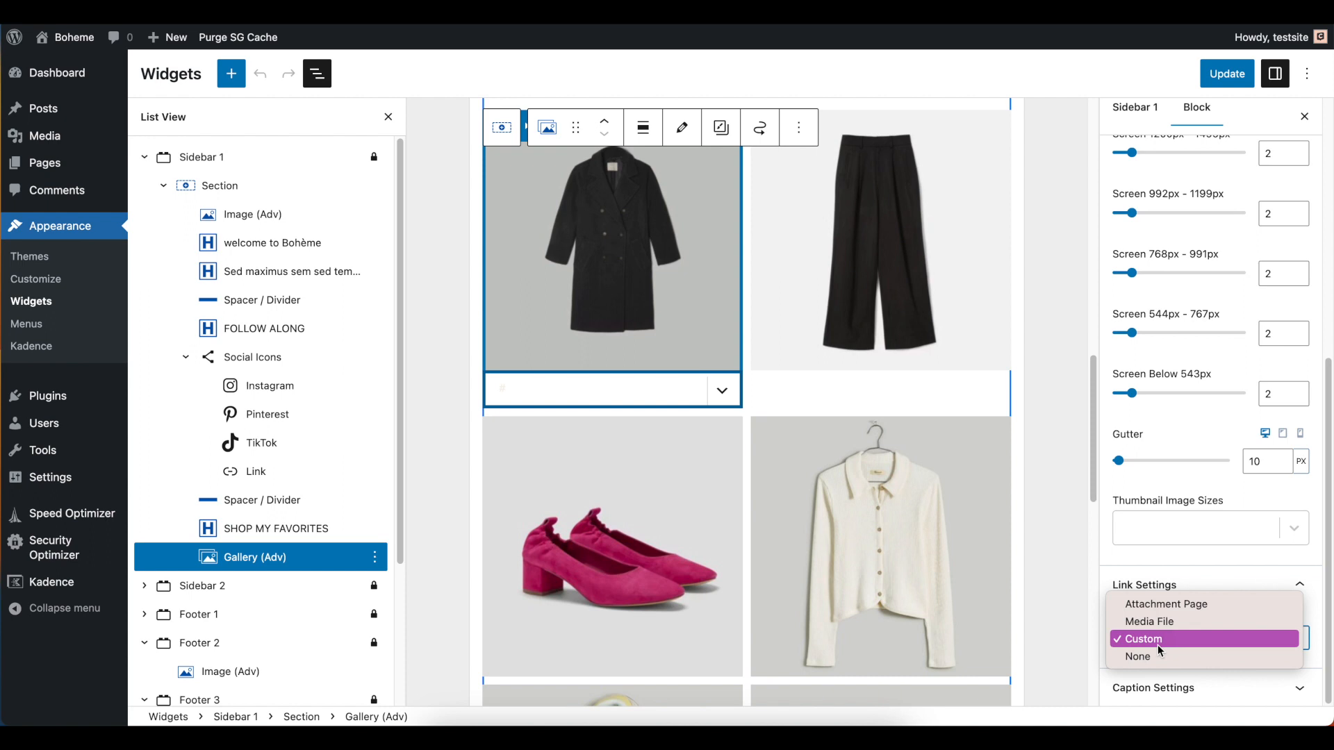
{"action": "left_click", "coordinate": [1144, 641]}
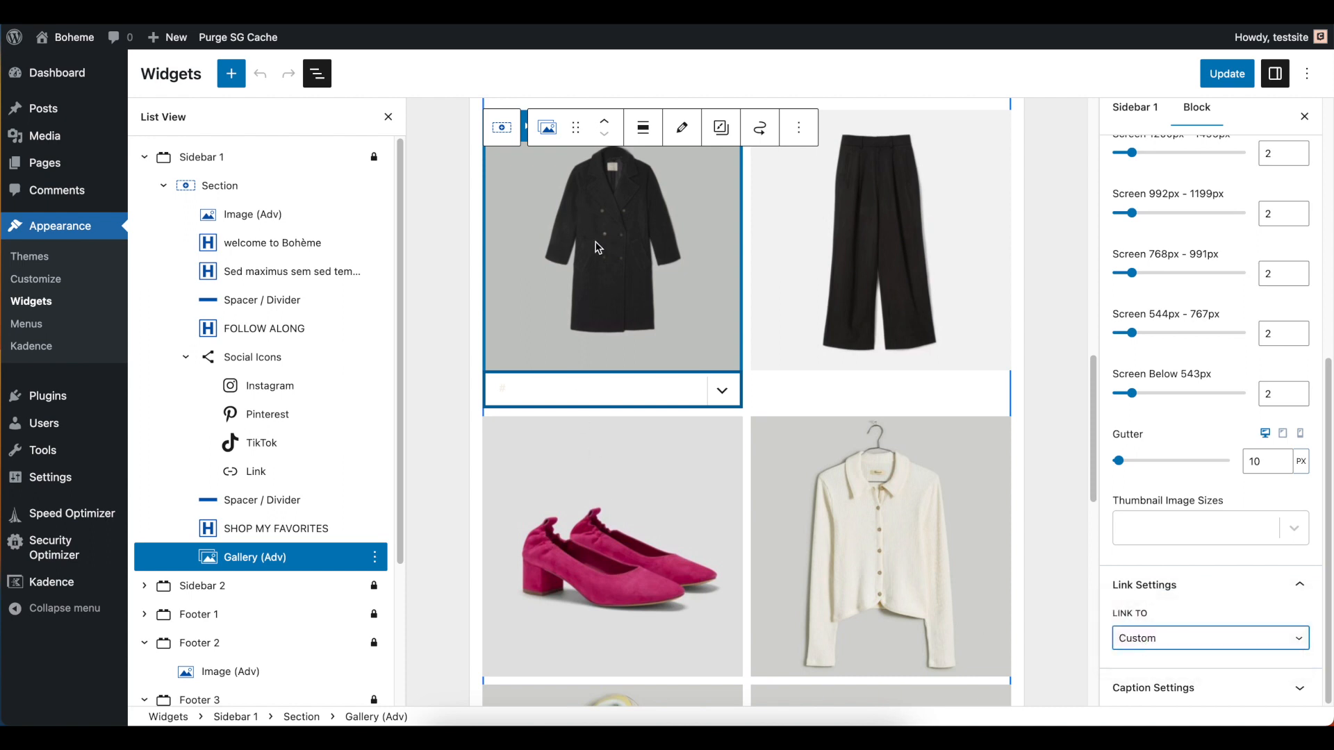
Select the coat image's custom link text, and open the gallery's image editor and close it without changes
{"action": "left_click", "coordinate": [583, 377]}
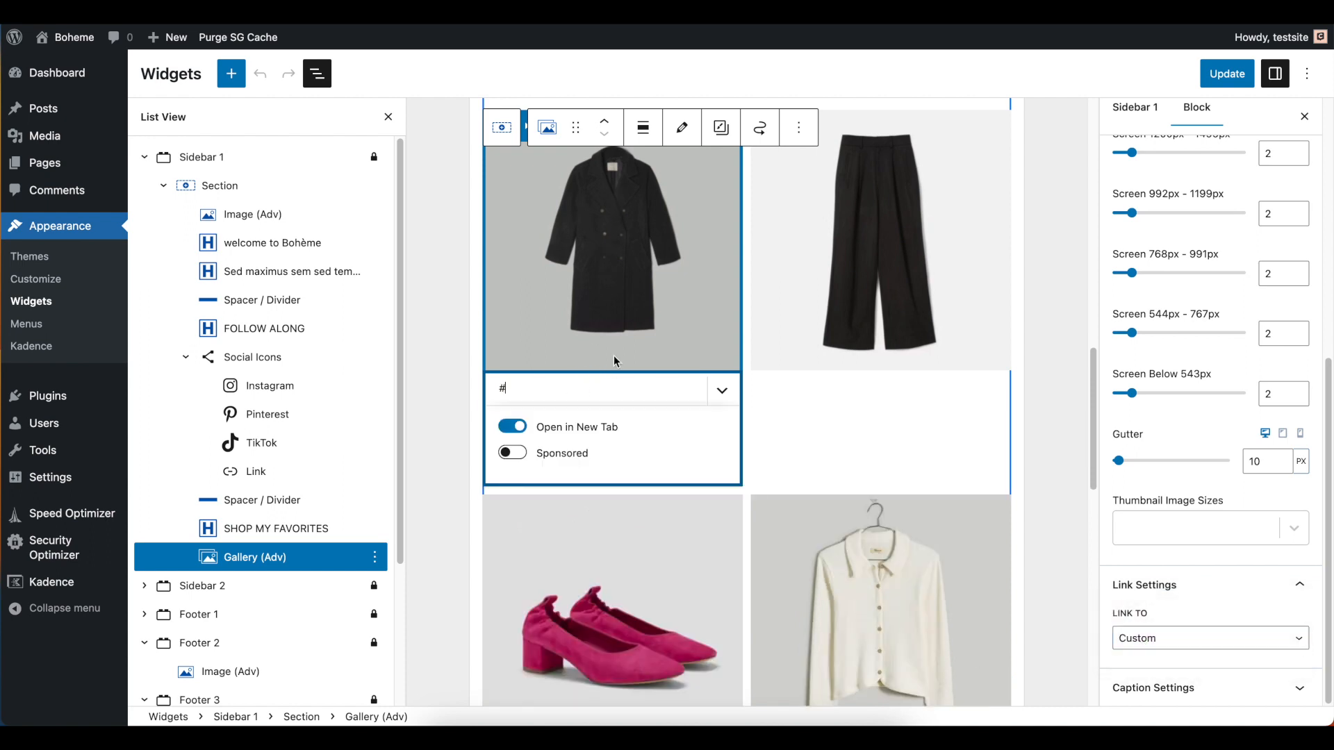
{"action": "left_click_drag", "start_coordinate": [513, 390], "coordinate": [491, 394]}
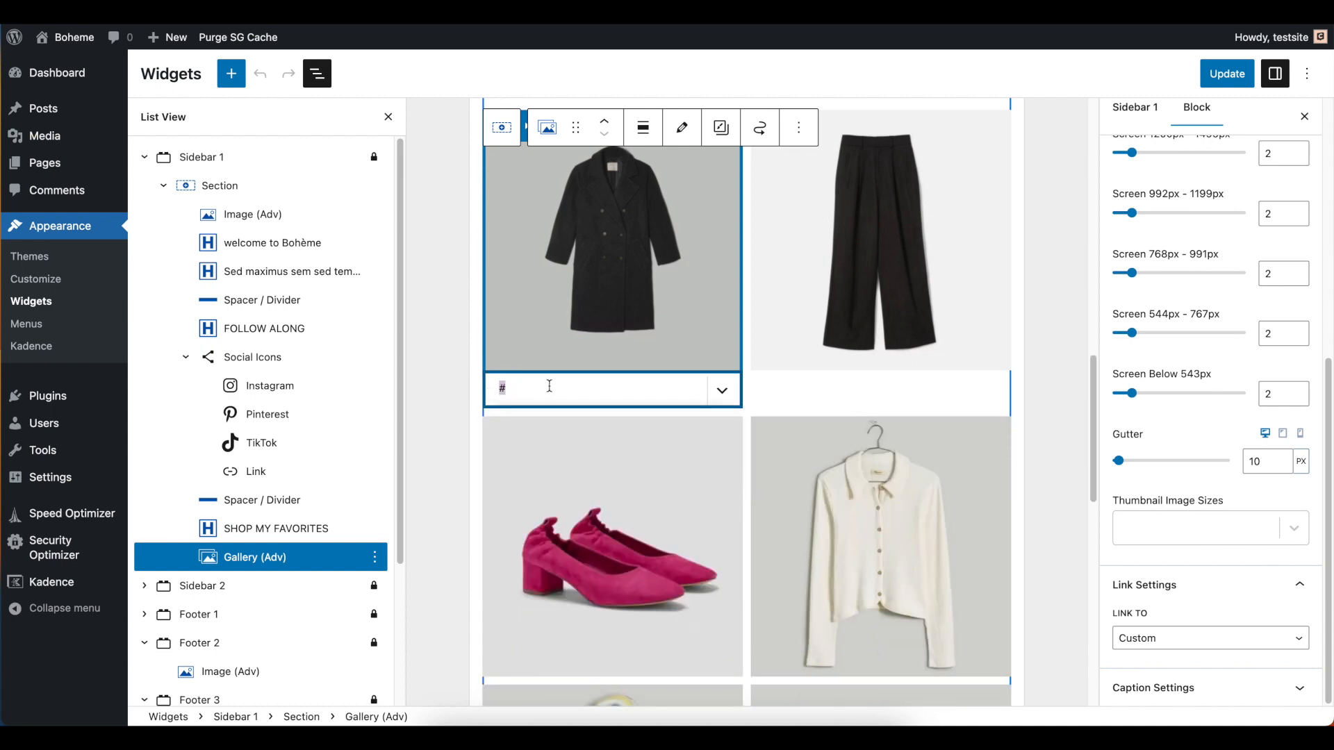
{"action": "left_click", "coordinate": [681, 127]}
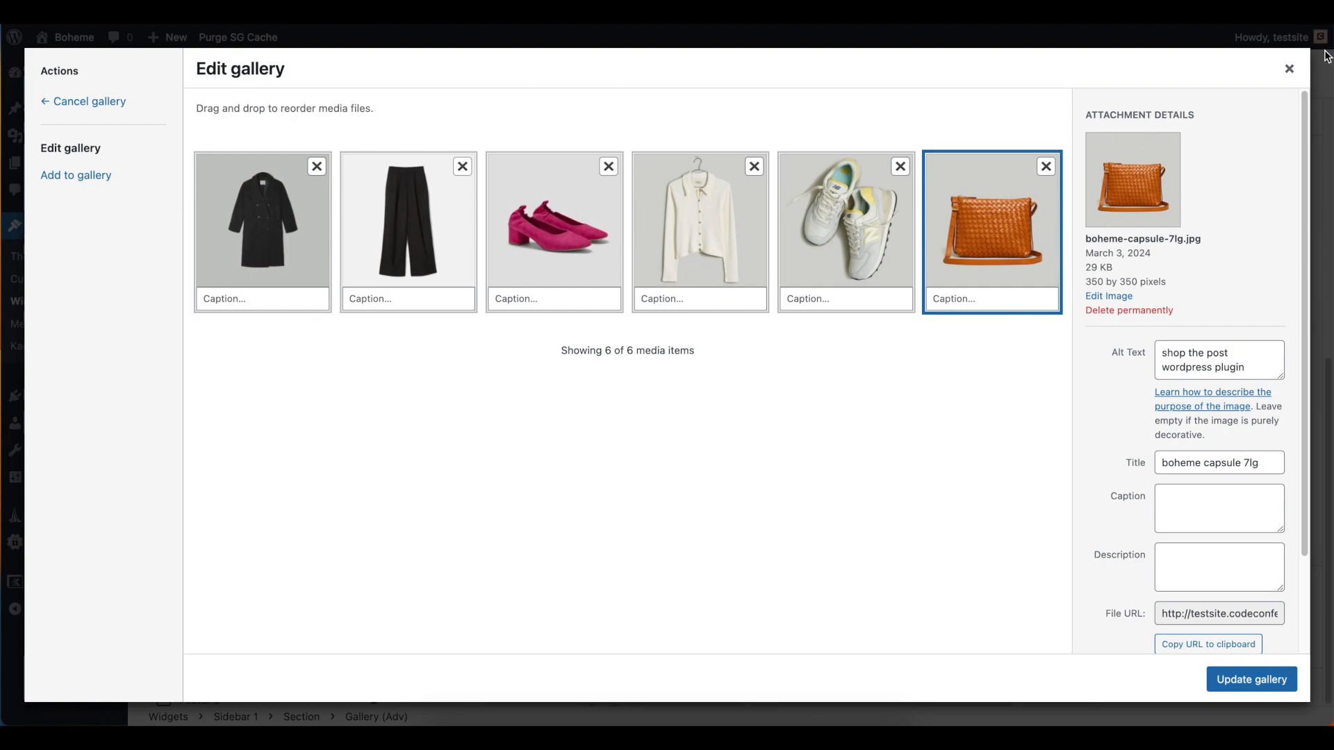
{"action": "left_click", "coordinate": [1291, 71]}
Show the coat image's link options, turn Sponsored on and back off, and collapse the options
{"action": "left_click", "coordinate": [545, 388]}
{"action": "triple_click", "coordinate": [545, 390]}
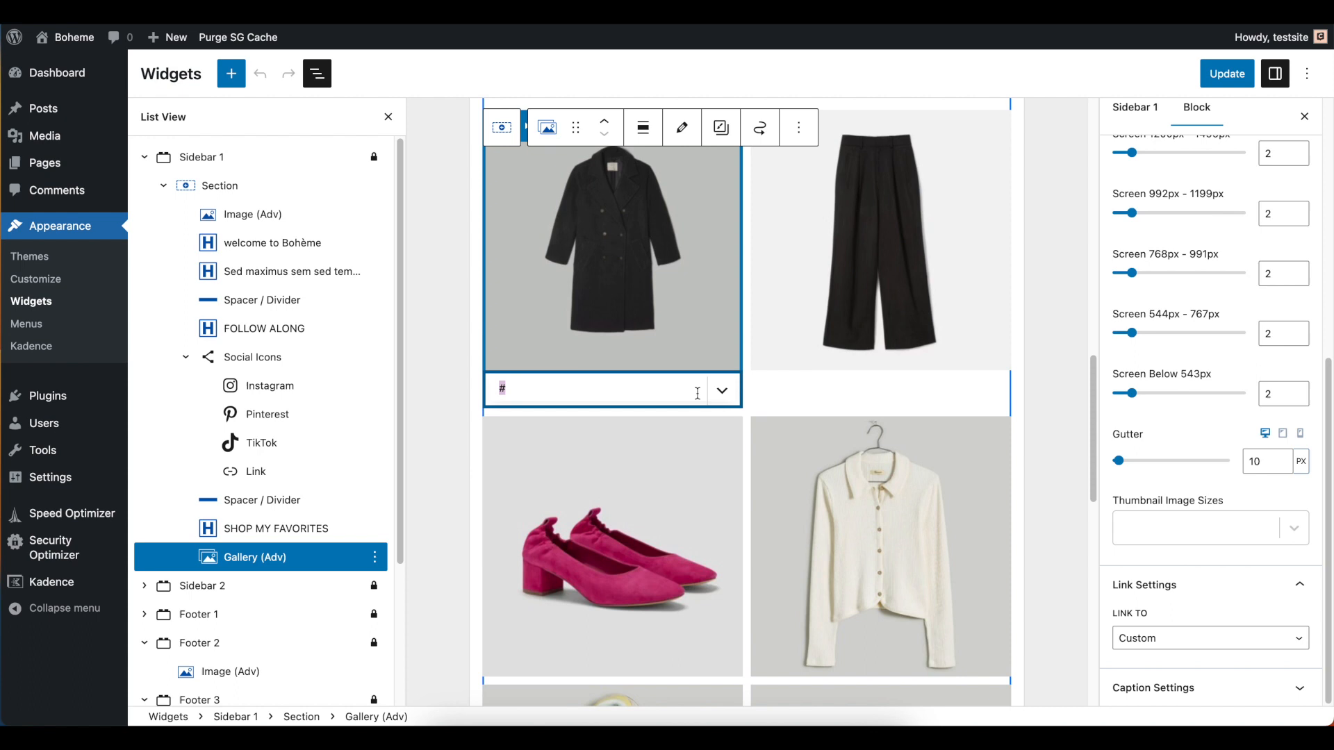
{"action": "left_click", "coordinate": [722, 390]}
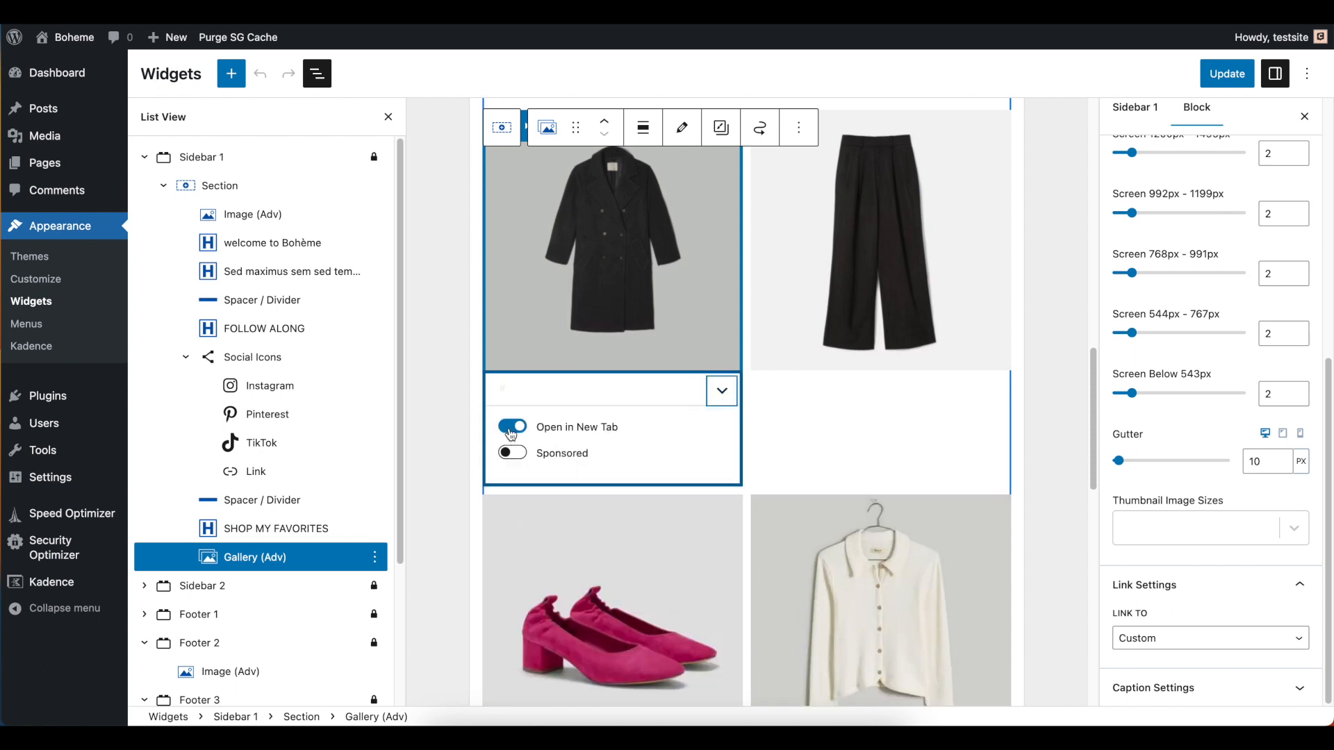
{"action": "left_click", "coordinate": [521, 455]}
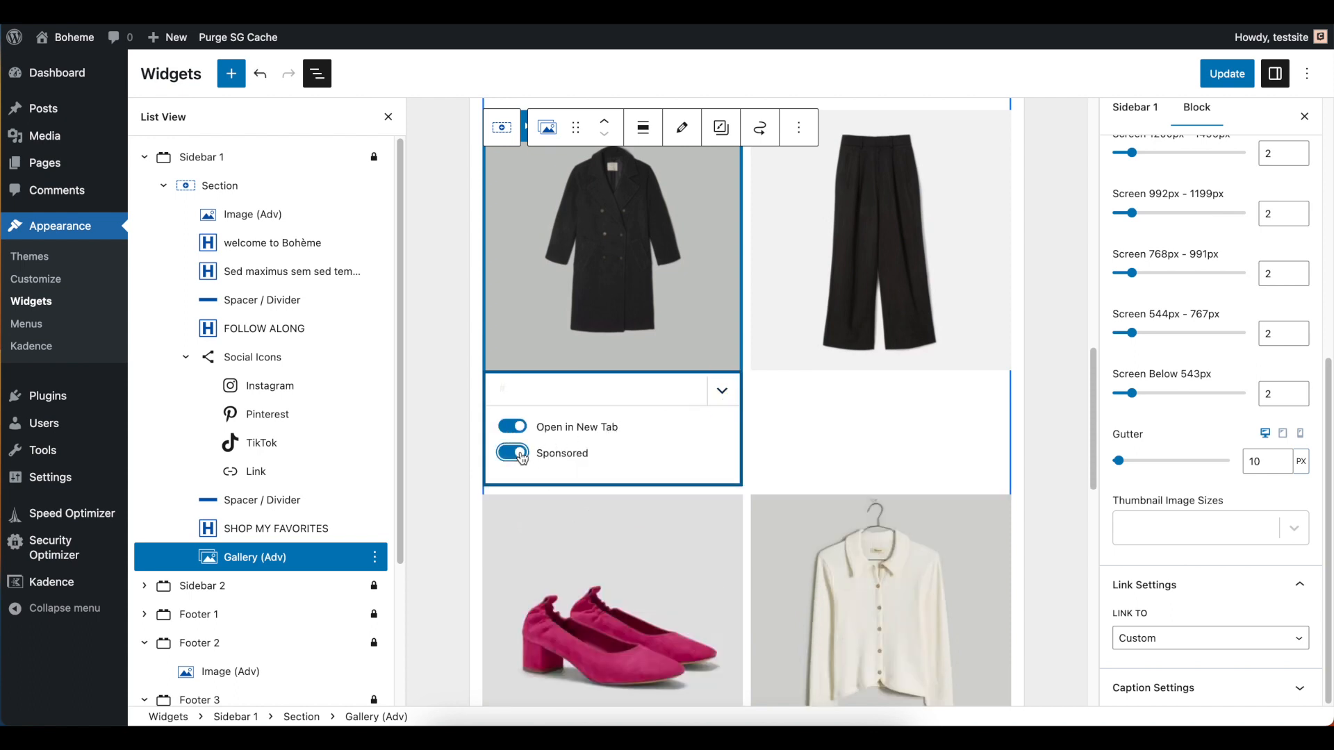
{"action": "left_click", "coordinate": [522, 455]}
{"action": "left_click", "coordinate": [722, 390]}
Open the quick block picker below the Sidebar 1 gallery, and open the full library of Kadence blocks
{"action": "scroll", "coordinate": [859, 478], "scroll_direction": "down", "scroll_amount": 10}
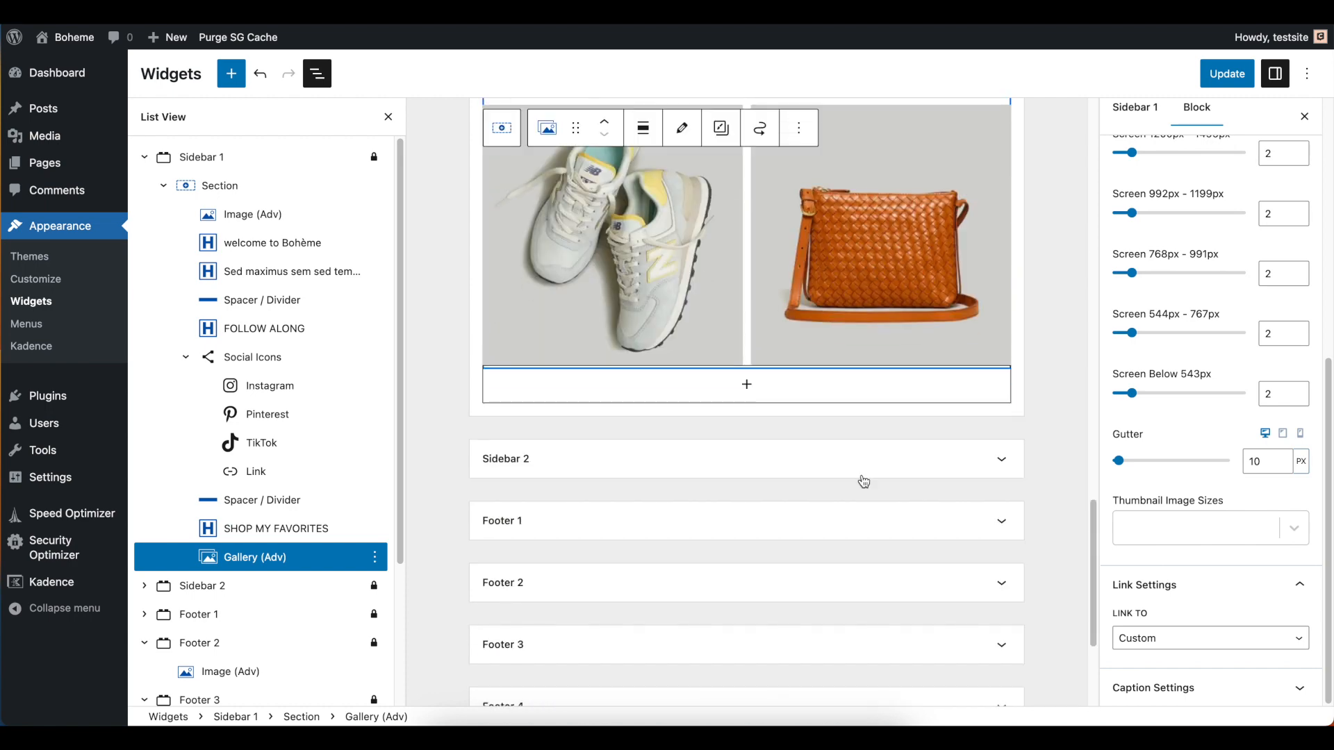
{"action": "scroll", "coordinate": [874, 417], "scroll_direction": "up", "scroll_amount": 3}
{"action": "scroll", "coordinate": [869, 437], "scroll_direction": "down", "scroll_amount": 4}
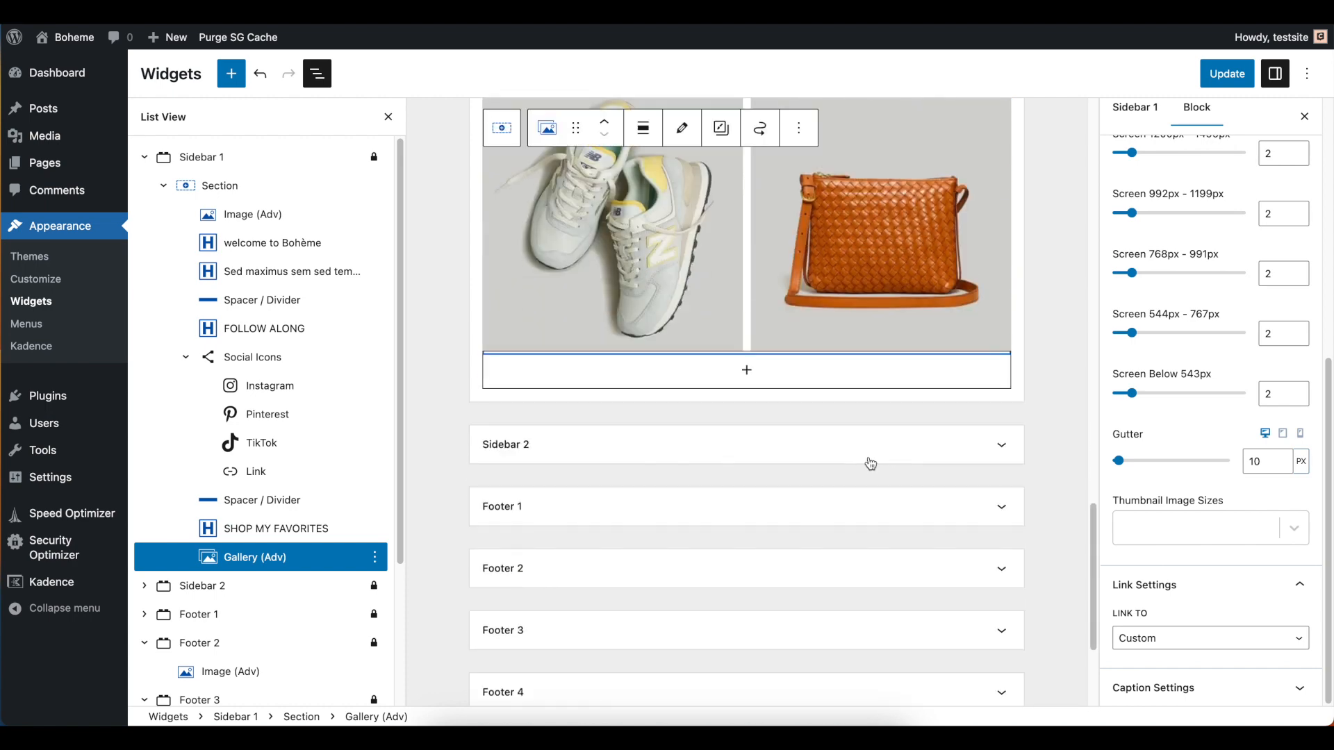
{"action": "left_click", "coordinate": [747, 375]}
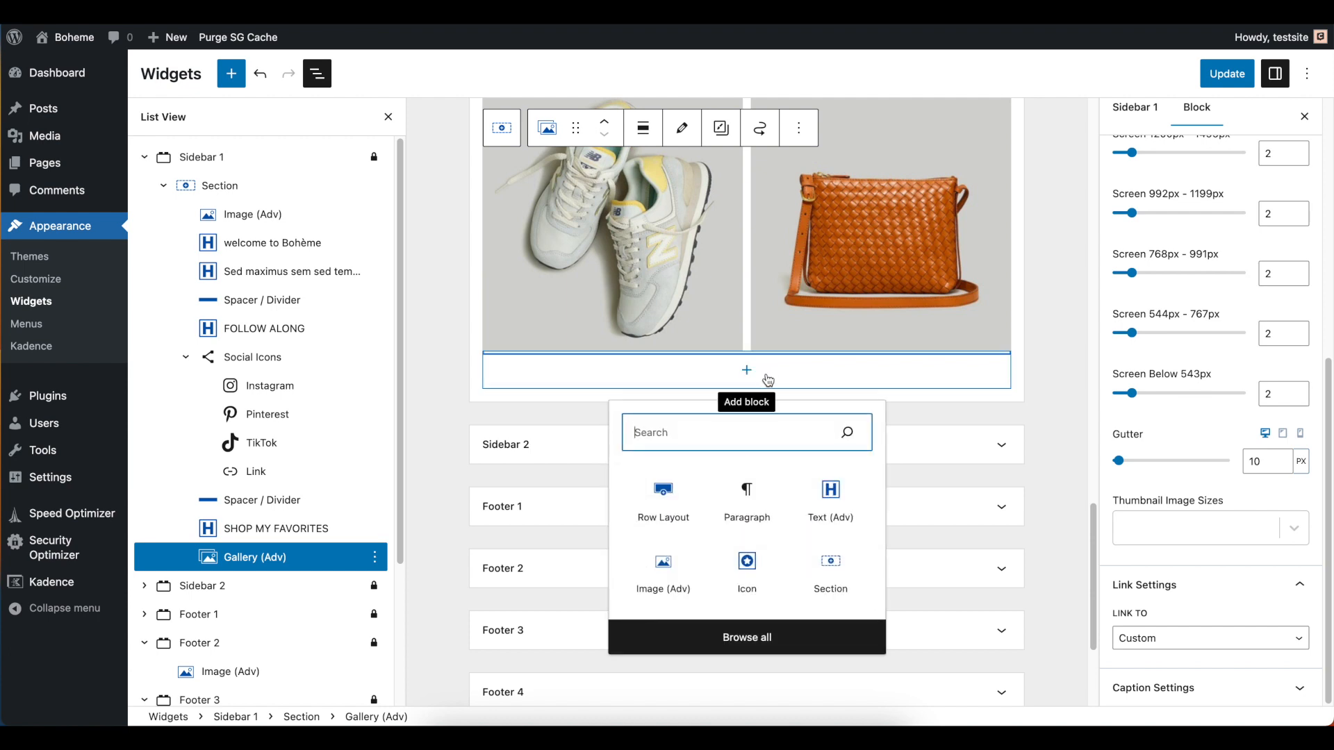
{"action": "left_click", "coordinate": [236, 75]}
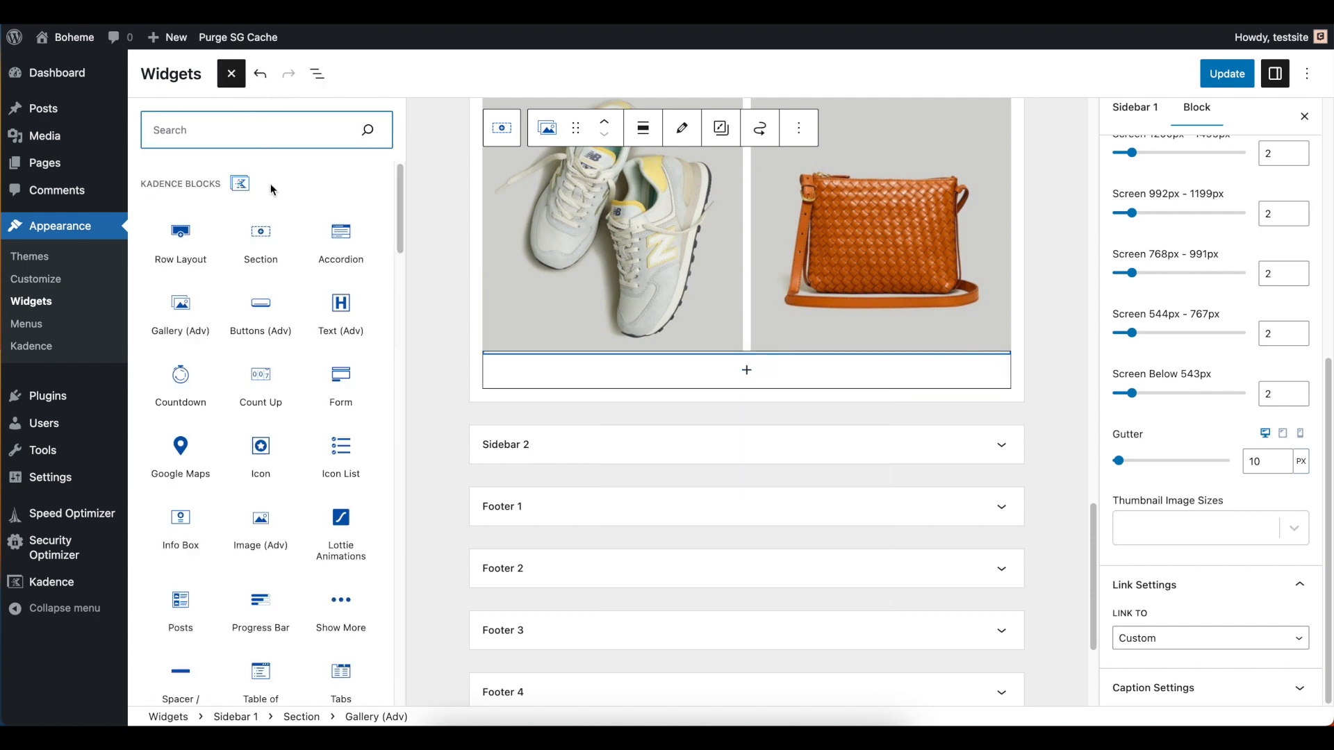
Add a Countdown block below the Sidebar 1 gallery, save the widgets, and check the sidebar on the beauty archive page
{"action": "left_click_drag", "start_coordinate": [187, 387], "coordinate": [819, 387]}
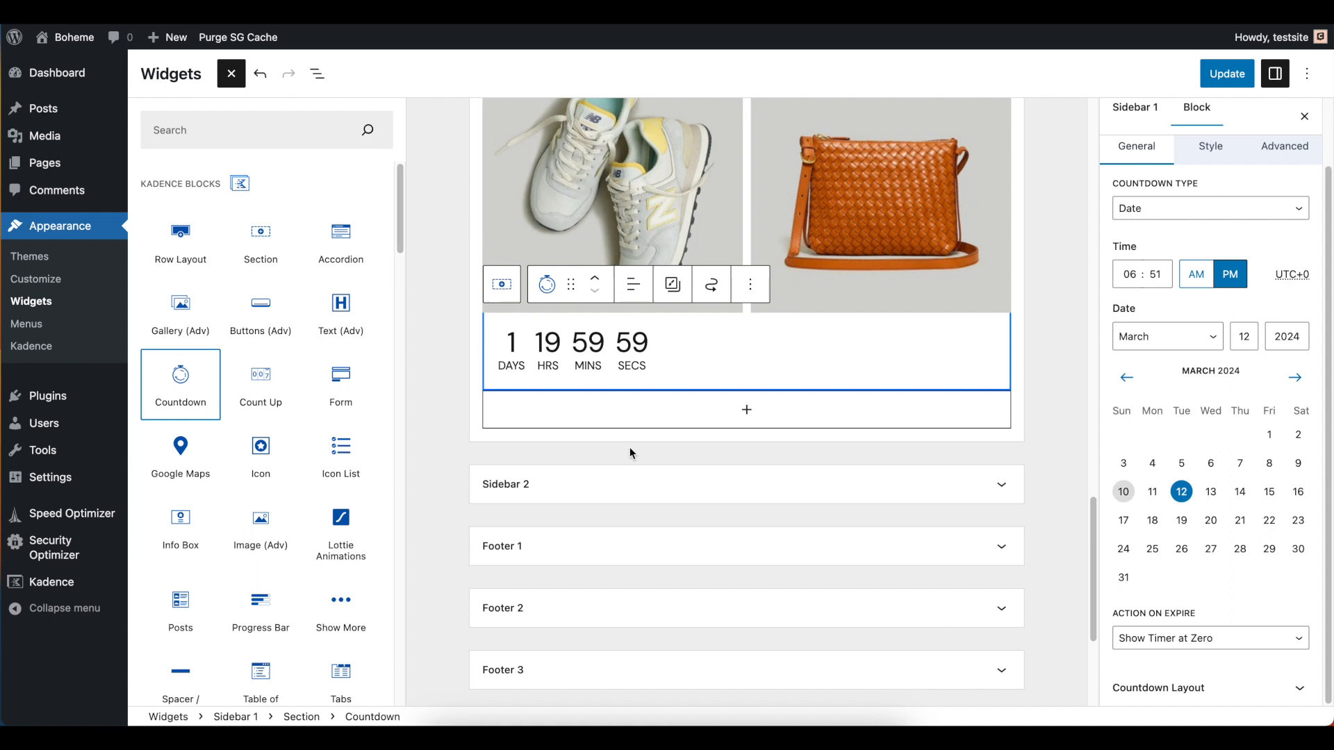
{"action": "left_click", "coordinate": [1228, 74]}
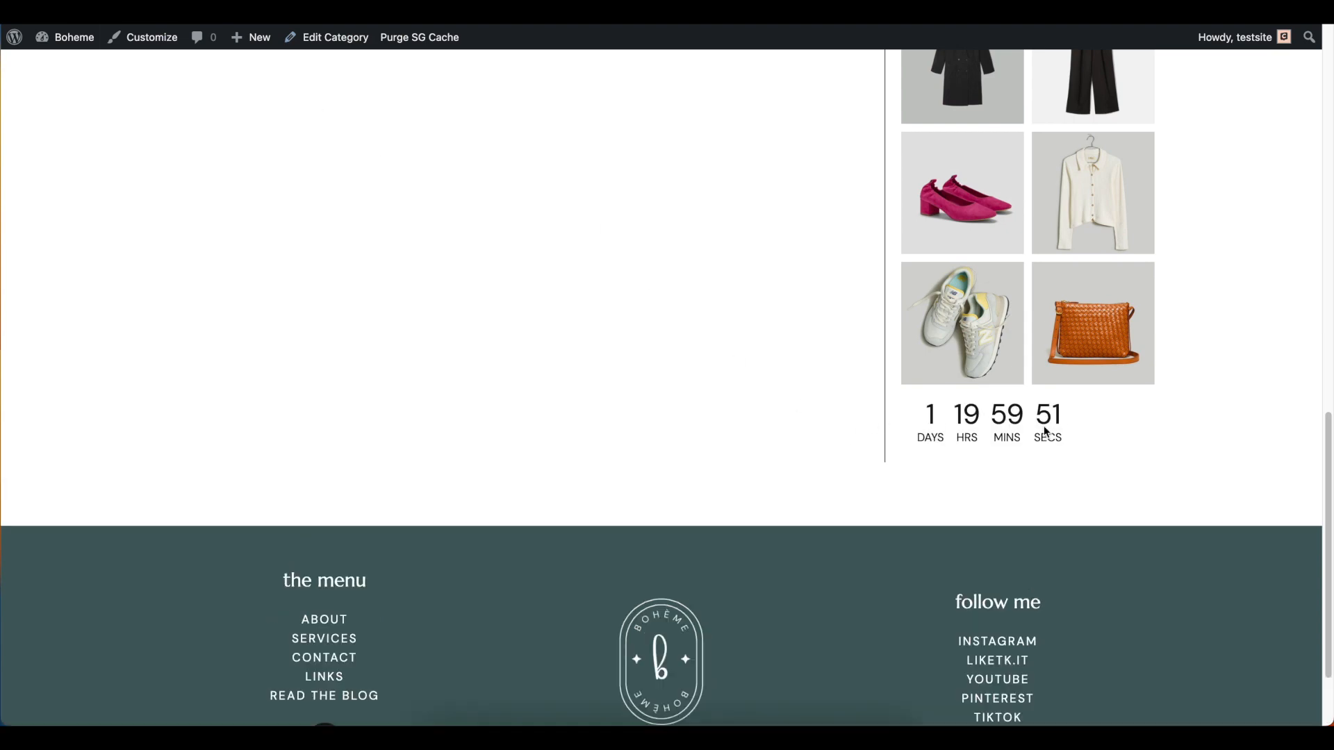
{"action": "scroll", "coordinate": [962, 428], "scroll_direction": "up", "scroll_amount": 8}
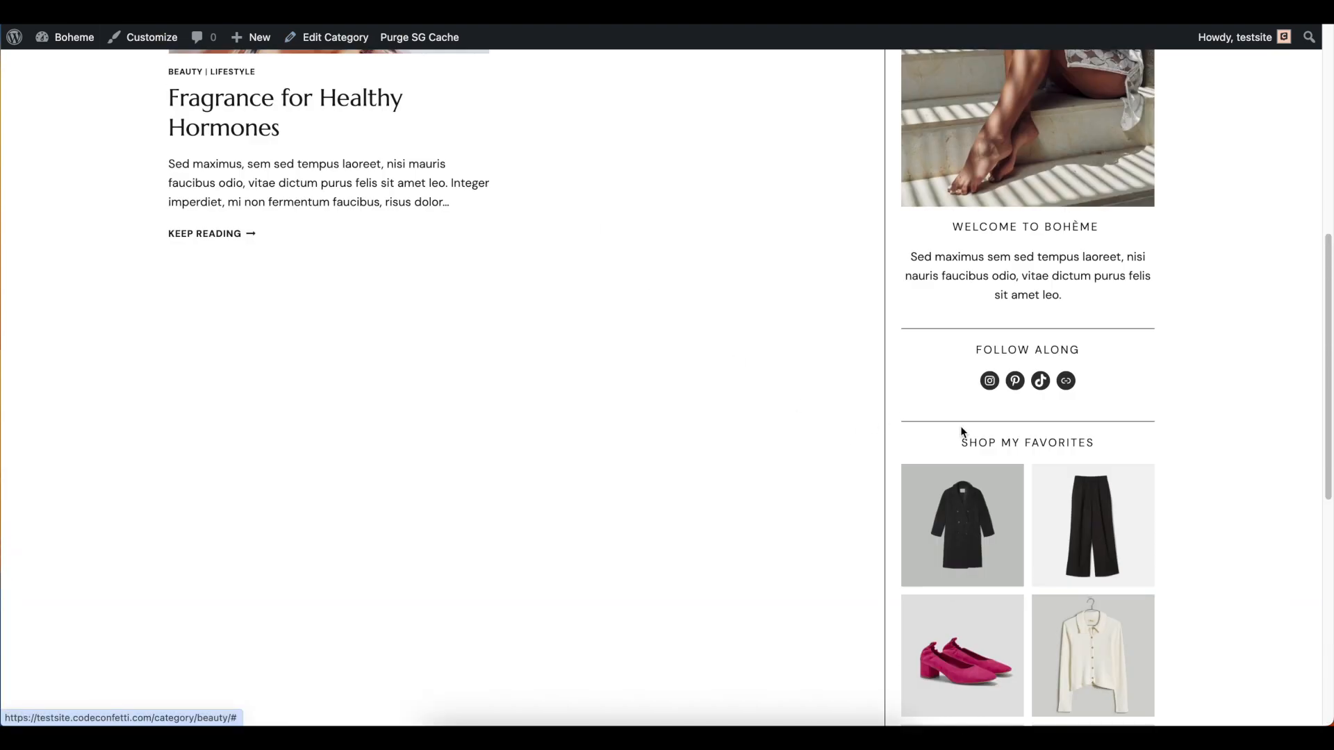
{"action": "scroll", "coordinate": [962, 423], "scroll_direction": "up", "scroll_amount": 4}
{"action": "scroll", "coordinate": [1048, 395], "scroll_direction": "down", "scroll_amount": 3}
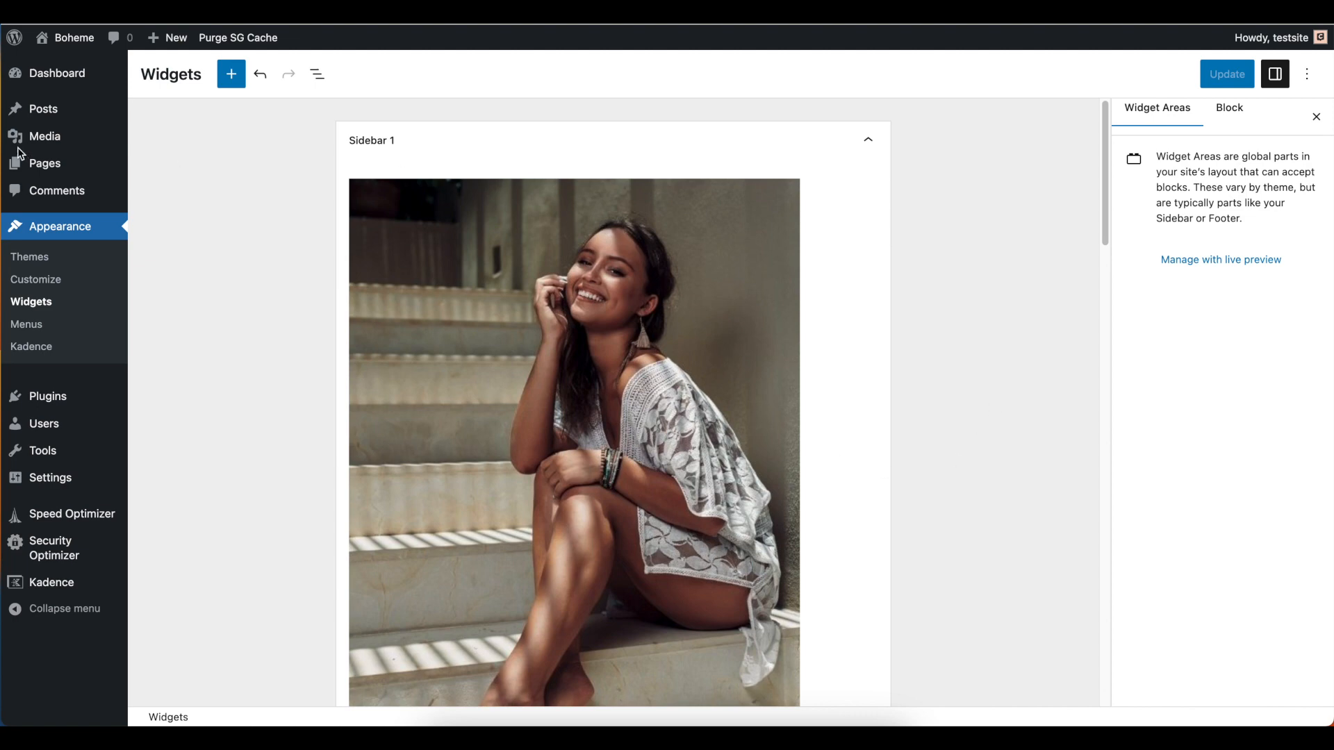
Open the posts list, and look over the Lifestyle category archive on the site
{"action": "left_click", "coordinate": [51, 113]}
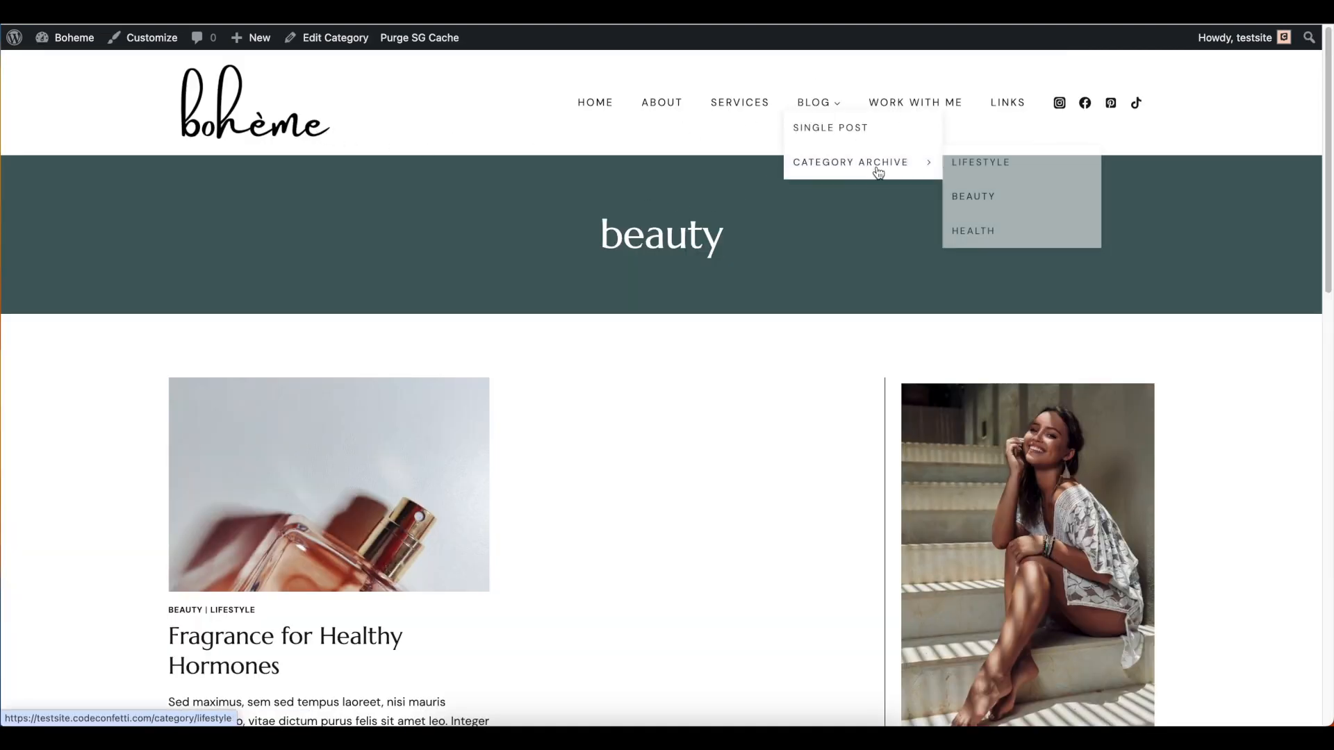
{"action": "left_click", "coordinate": [879, 171]}
{"action": "scroll", "coordinate": [512, 426], "scroll_direction": "down", "scroll_amount": 4}
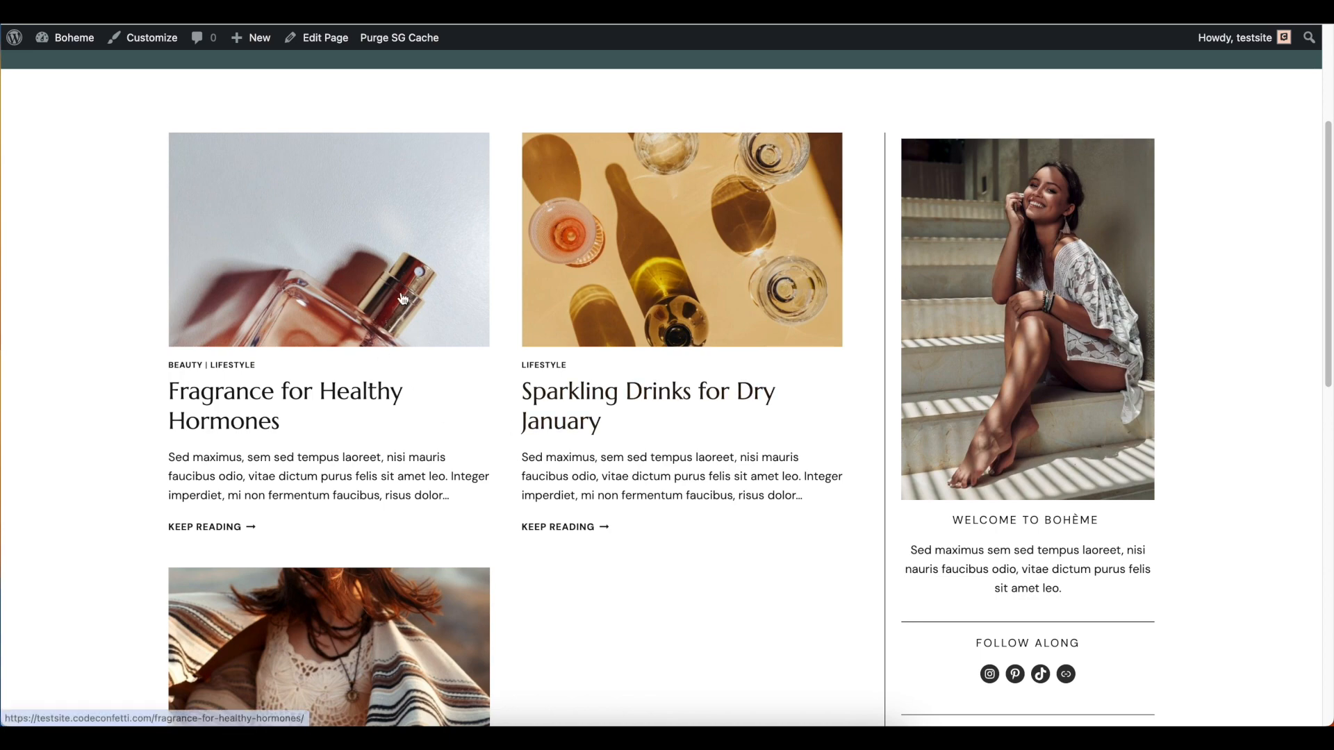
{"action": "scroll", "coordinate": [610, 261], "scroll_direction": "down", "scroll_amount": 2}
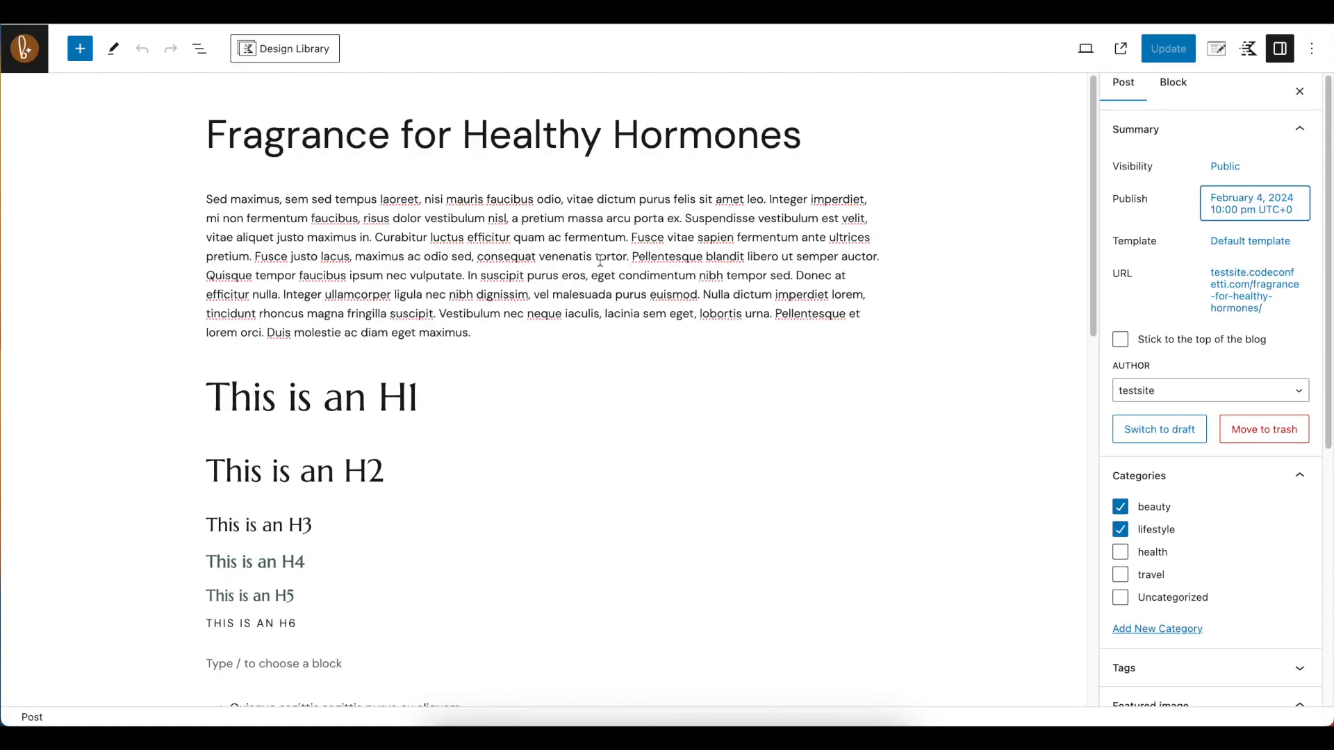
Examine the opening text block and the Shop The Post carousel gallery in the Fragrance for Healthy Hormones post
{"action": "left_click", "coordinate": [520, 330]}
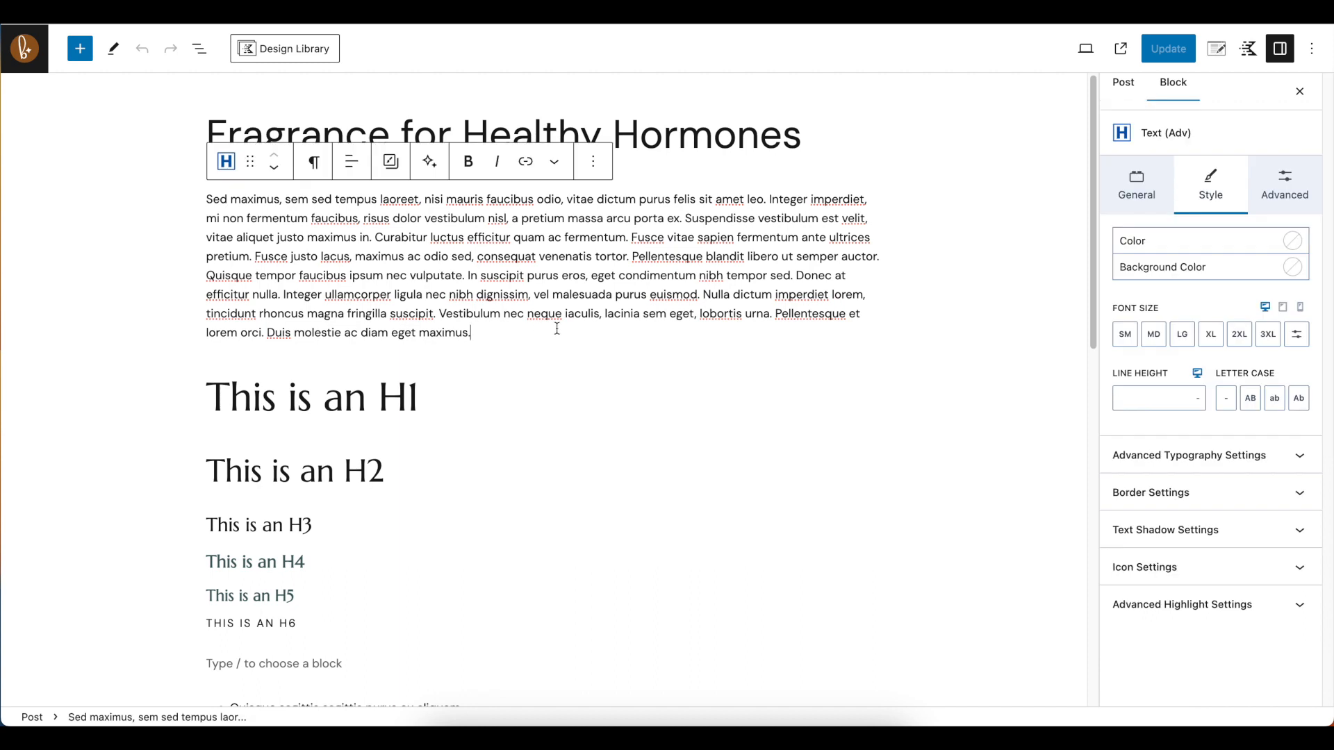
{"action": "mouse_move", "coordinate": [503, 359]}
{"action": "left_click_drag", "start_coordinate": [375, 199], "coordinate": [474, 334]}
{"action": "scroll", "coordinate": [345, 421], "scroll_direction": "down", "scroll_amount": 3}
{"action": "scroll", "coordinate": [346, 422], "scroll_direction": "down", "scroll_amount": 8}
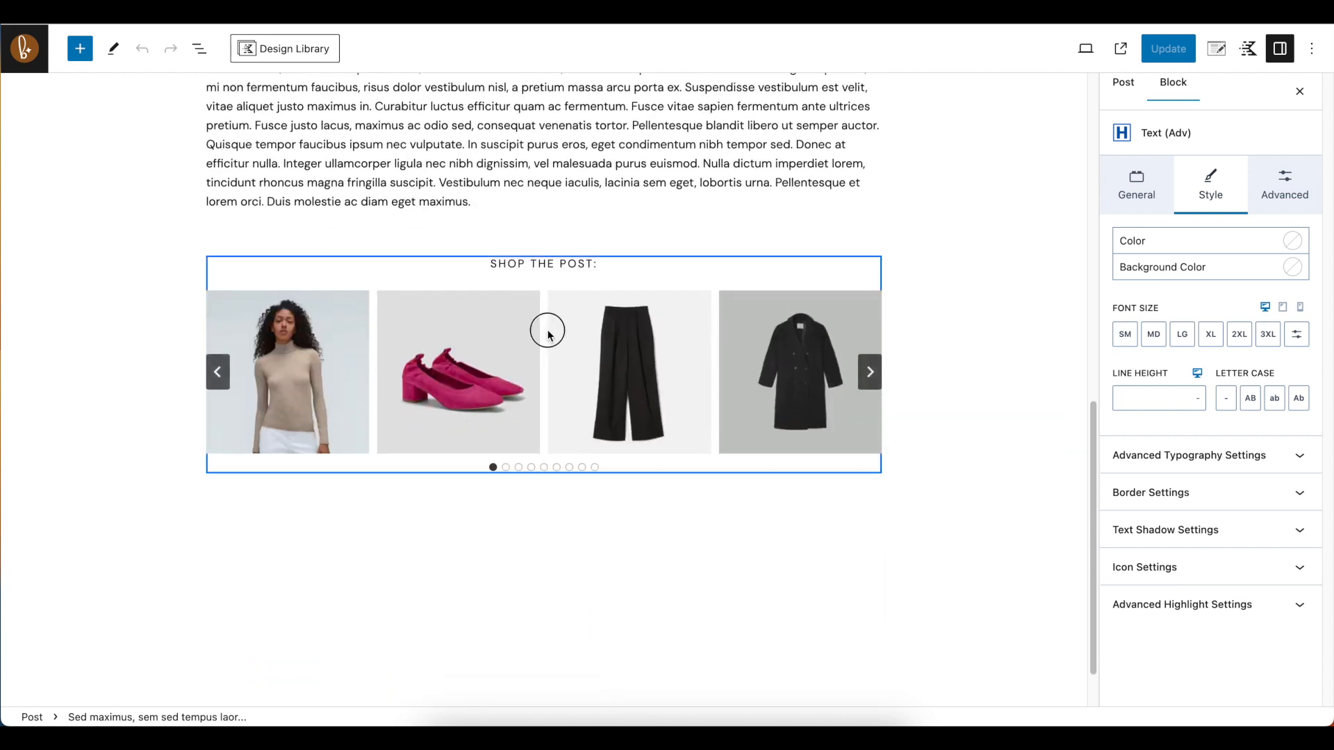
{"action": "left_click", "coordinate": [548, 334]}
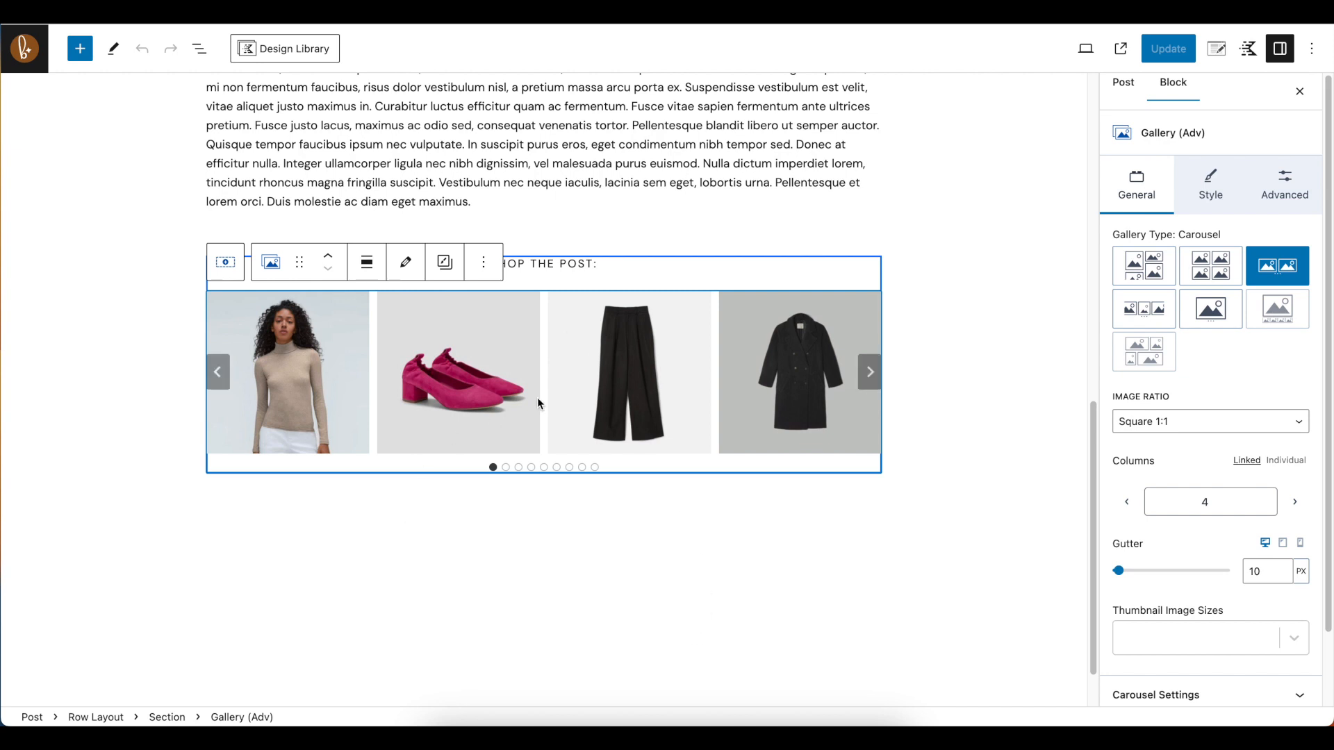
Insert the saved pattern "Shop The Post - Blog Affiliate Links" on a new line above the post's existing Shop The Post row
{"action": "scroll", "coordinate": [537, 398], "scroll_direction": "up", "scroll_amount": 1}
{"action": "left_click", "coordinate": [517, 228]}
{"action": "key", "text": "Return"}
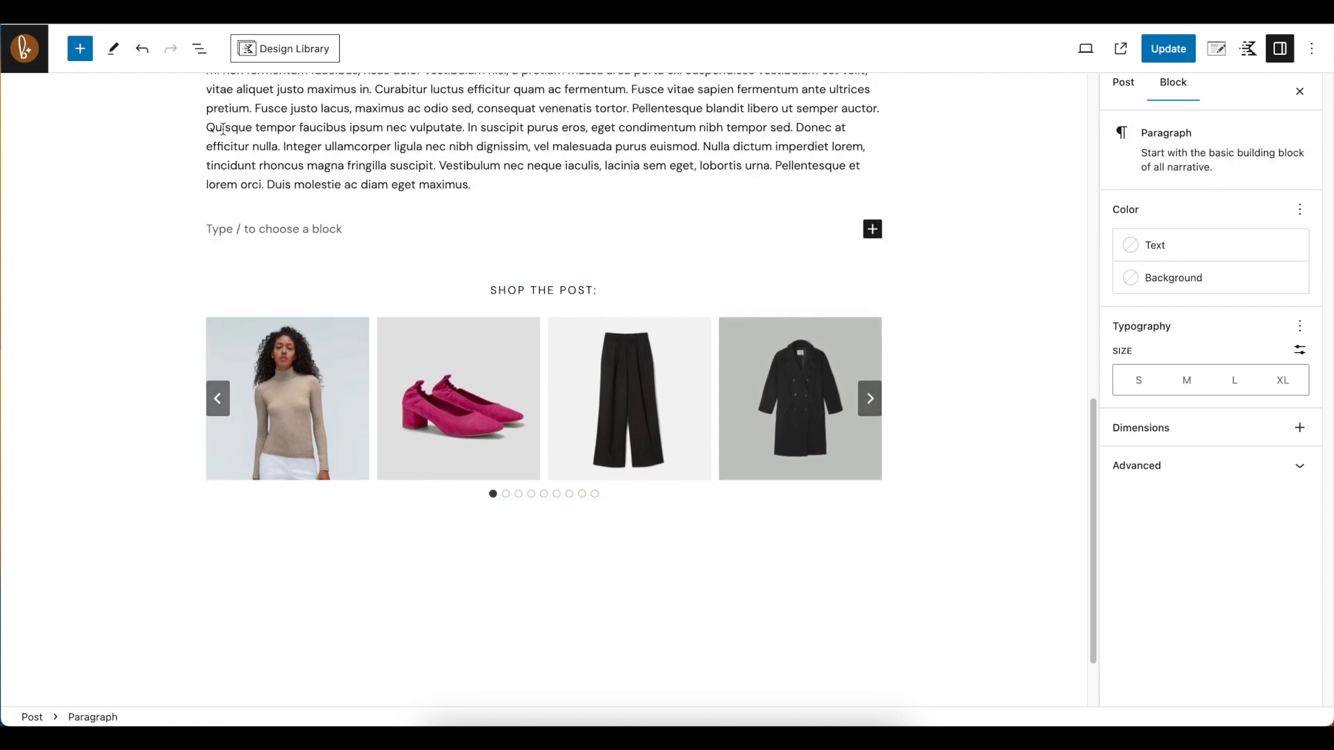
{"action": "left_click", "coordinate": [80, 49]}
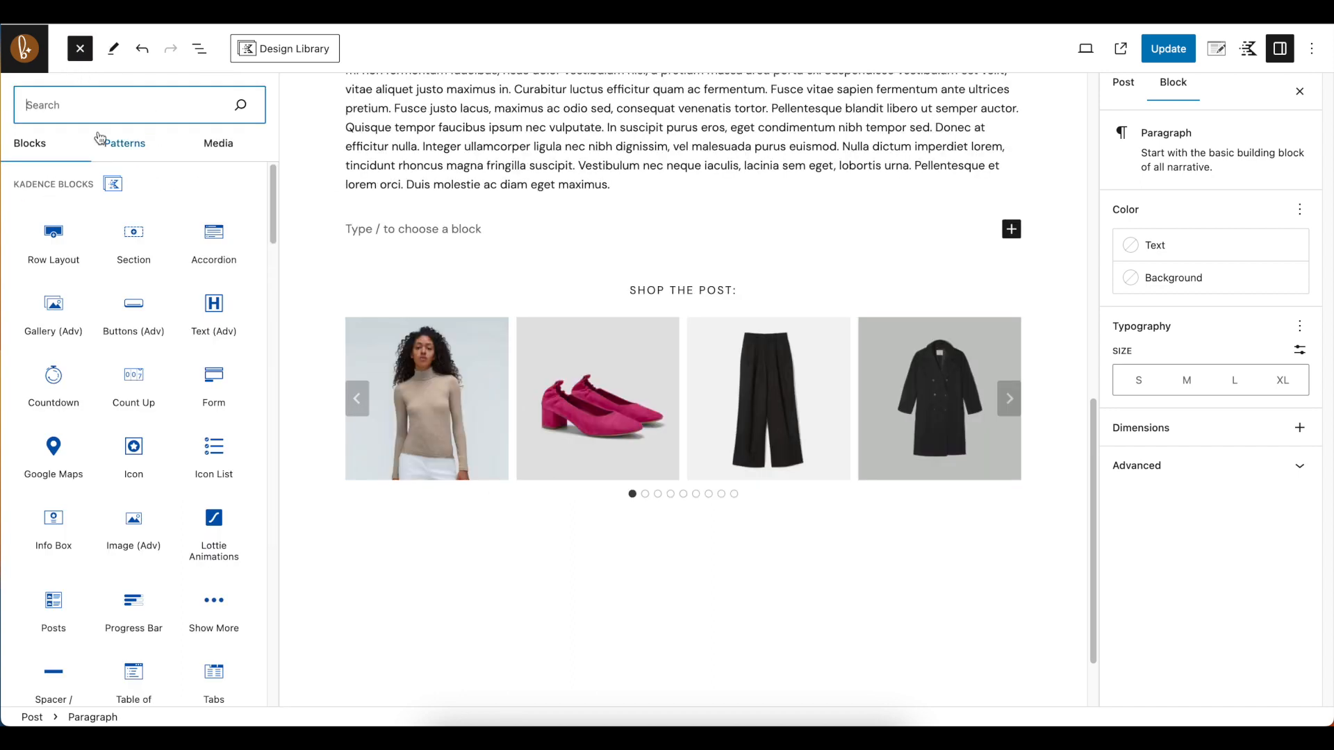
{"action": "left_click", "coordinate": [122, 142]}
{"action": "left_click", "coordinate": [72, 235]}
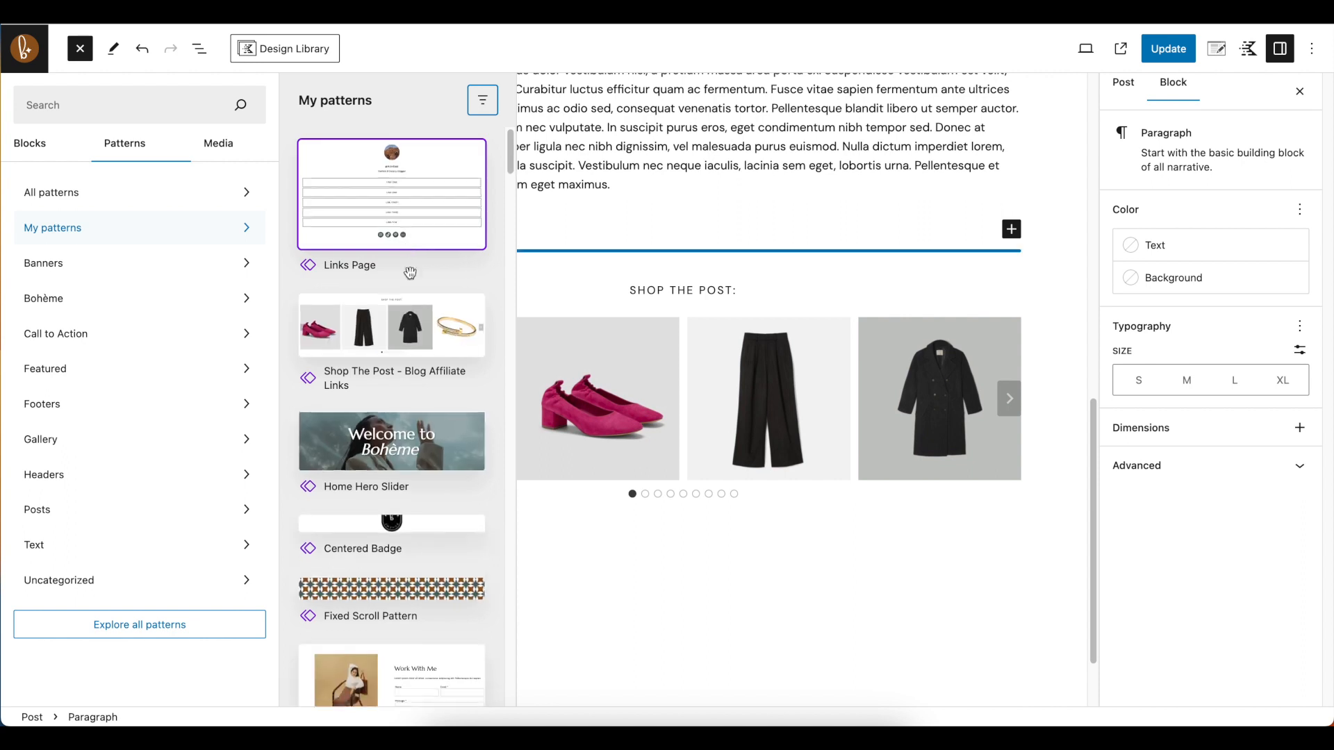
{"action": "scroll", "coordinate": [440, 306], "scroll_direction": "down", "scroll_amount": 1}
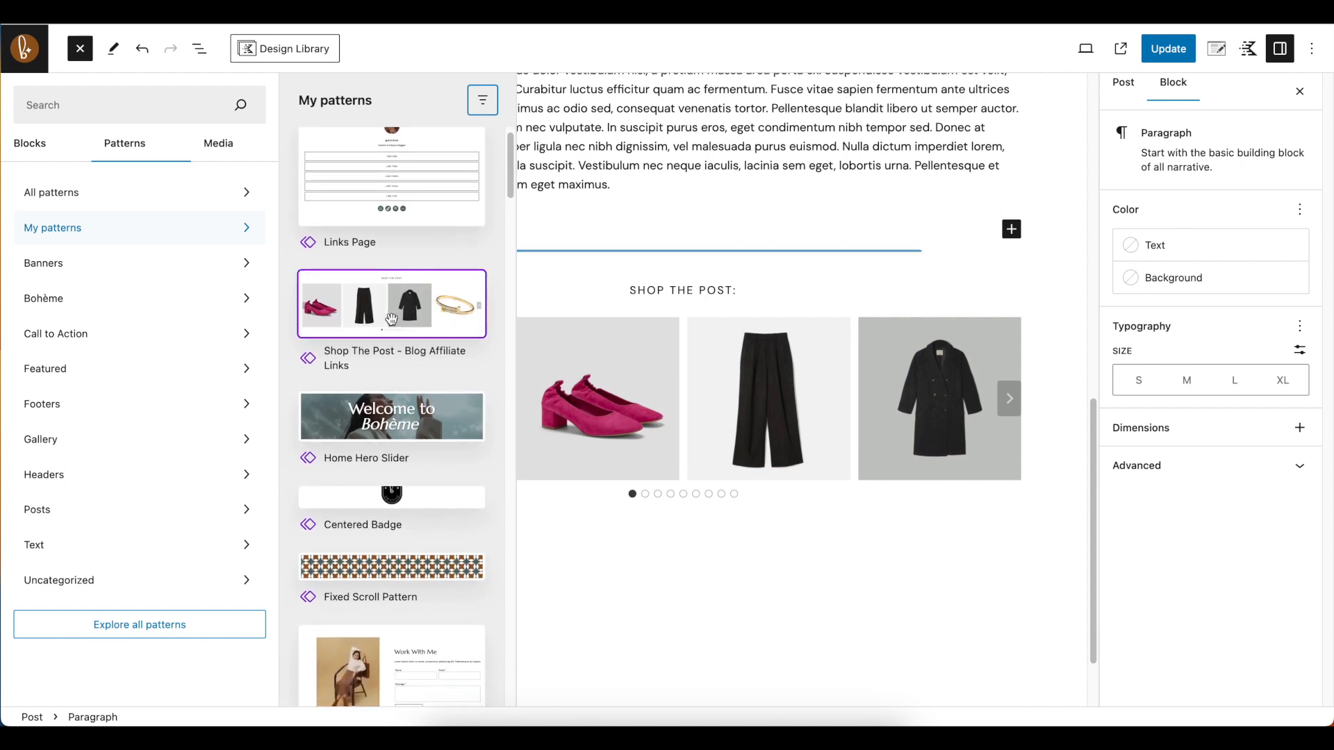
{"action": "left_click", "coordinate": [391, 311]}
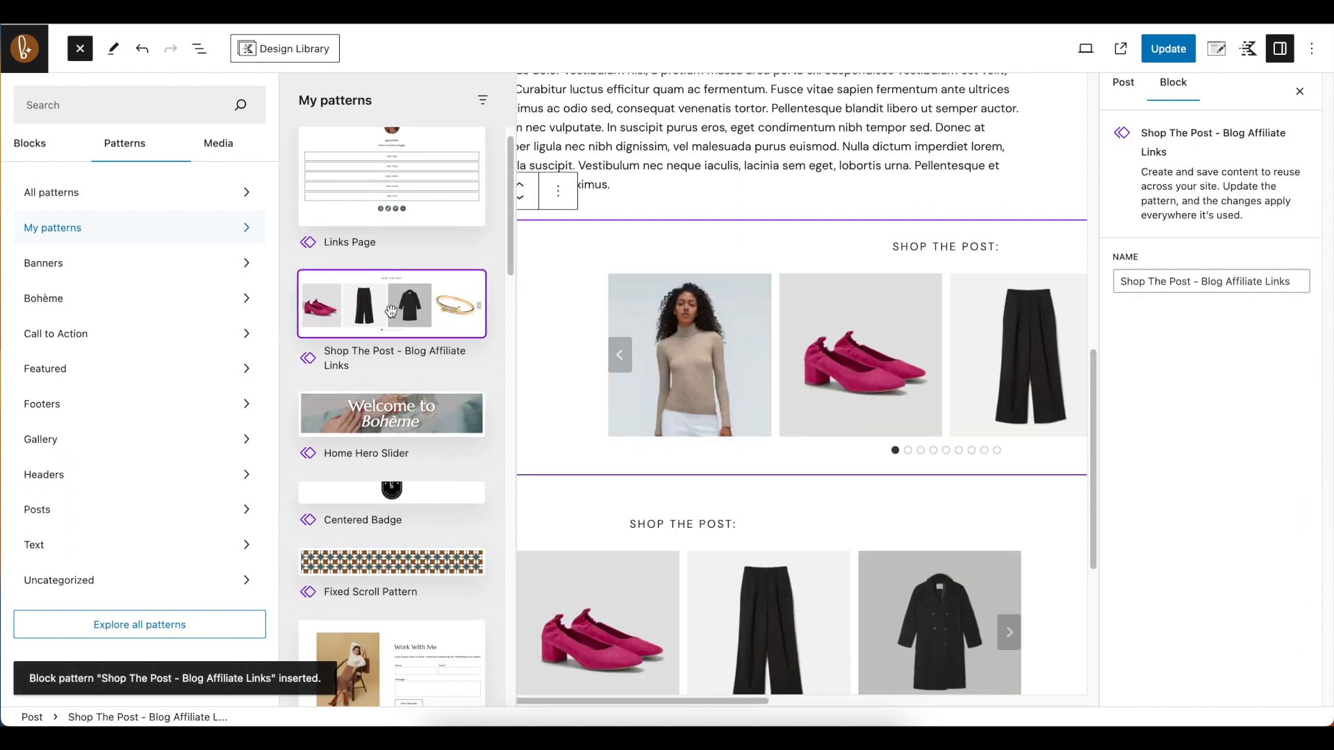
Detach the inserted "Shop The Post - Blog Affiliate Links" pattern so it is an independent row layout
{"action": "left_click", "coordinate": [841, 501]}
{"action": "left_click", "coordinate": [203, 51]}
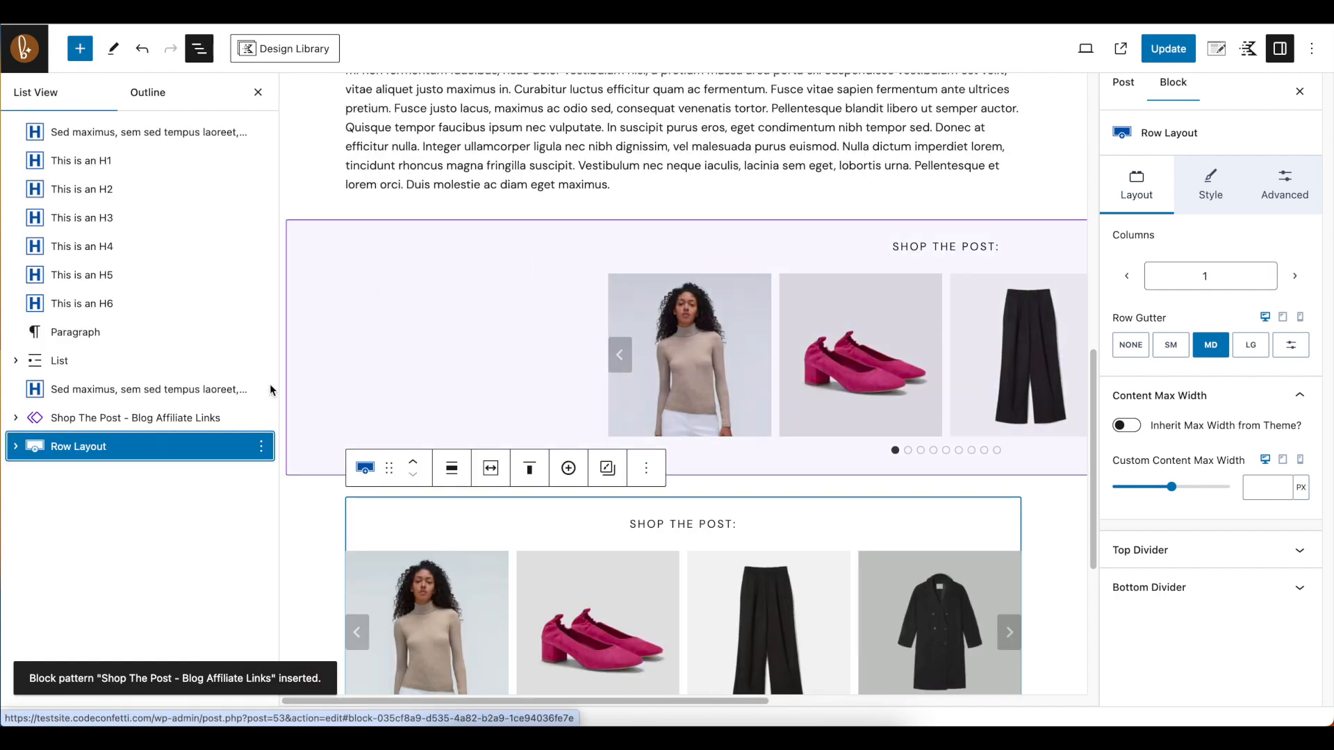
{"action": "left_click", "coordinate": [177, 417]}
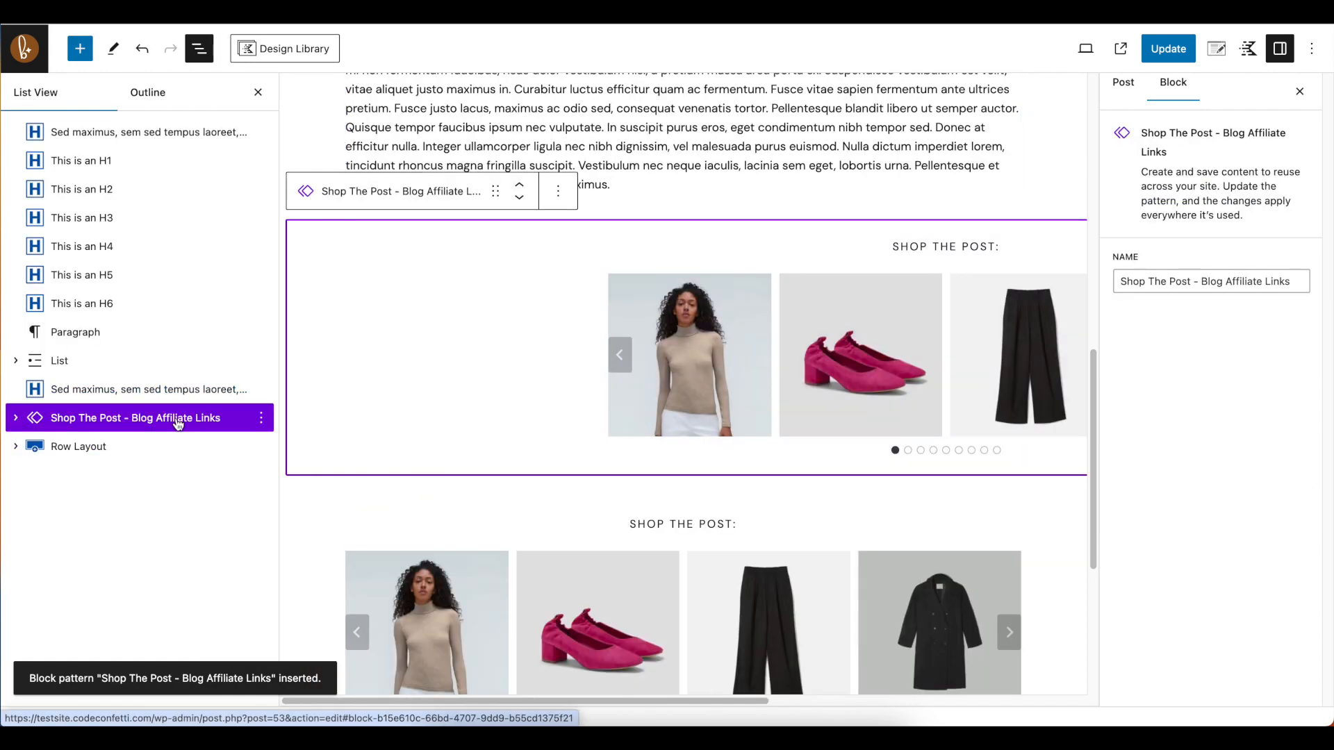
{"action": "left_click", "coordinate": [262, 419]}
{"action": "left_click", "coordinate": [314, 671]}
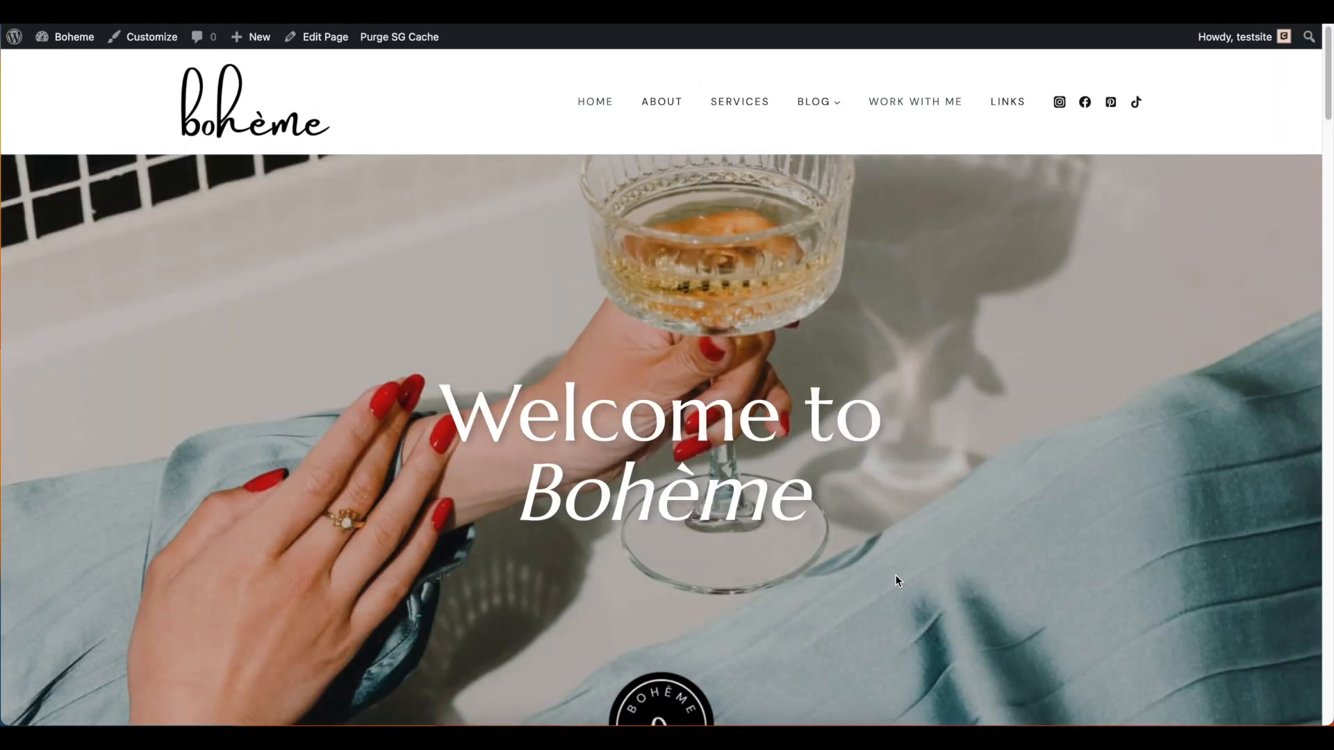
Look over the site's home page from the Welcome to Bohème slider to the Another Heading section
{"action": "scroll", "coordinate": [895, 577], "scroll_direction": "down", "scroll_amount": 3}
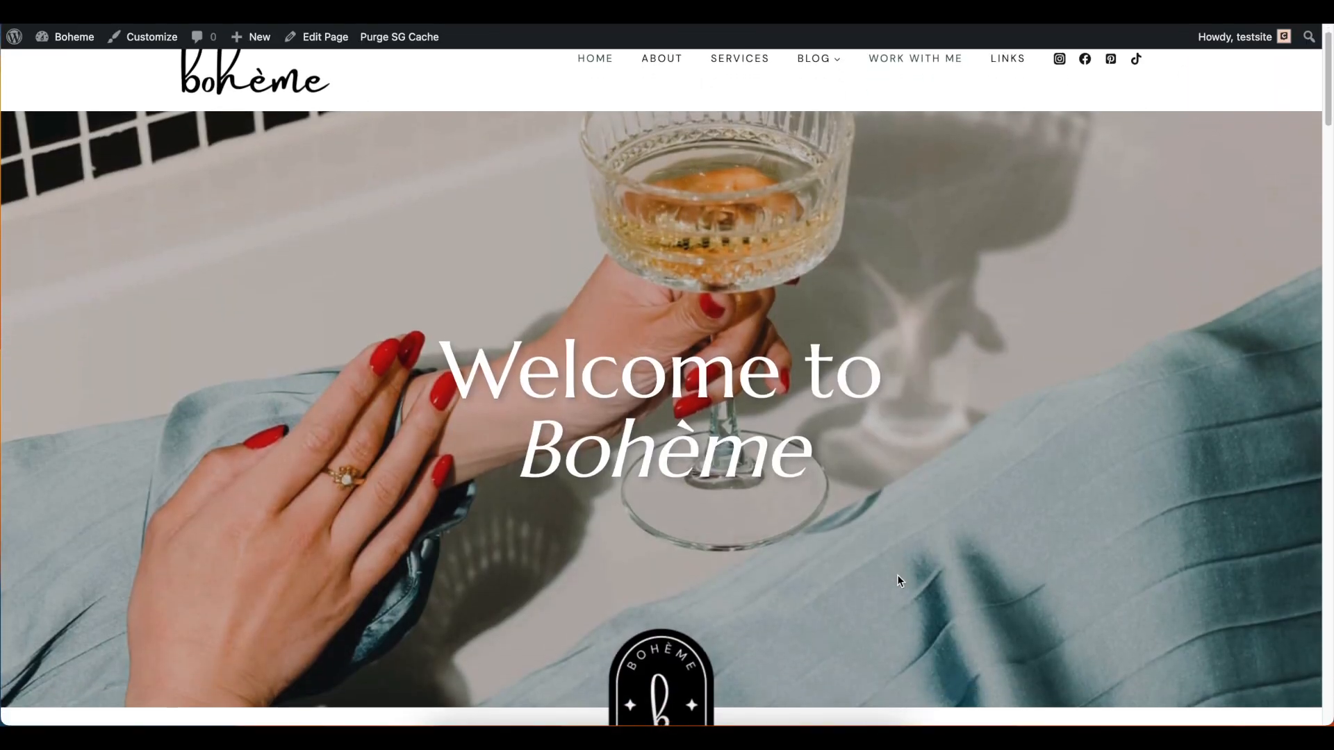
{"action": "scroll", "coordinate": [899, 581], "scroll_direction": "down", "scroll_amount": 4}
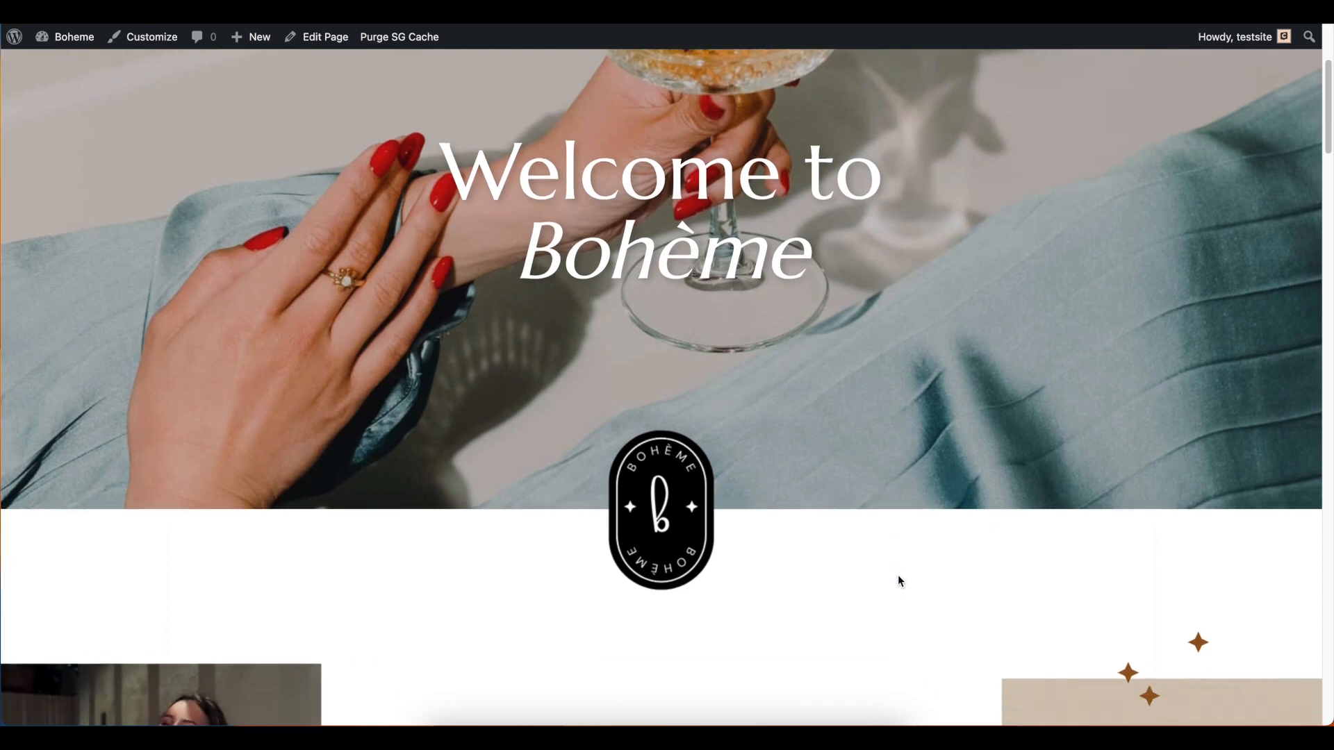
{"action": "scroll", "coordinate": [899, 577], "scroll_direction": "down", "scroll_amount": 4}
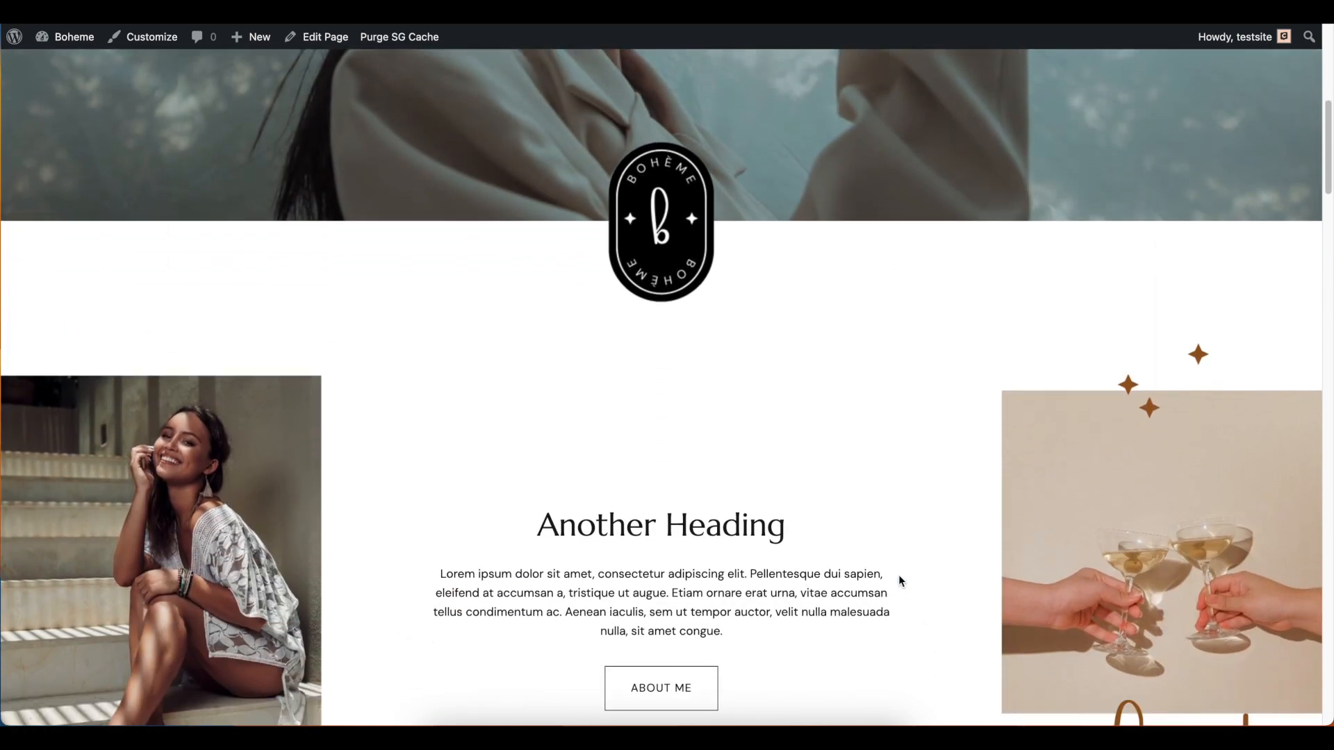
{"action": "scroll", "coordinate": [900, 581], "scroll_direction": "down", "scroll_amount": 4}
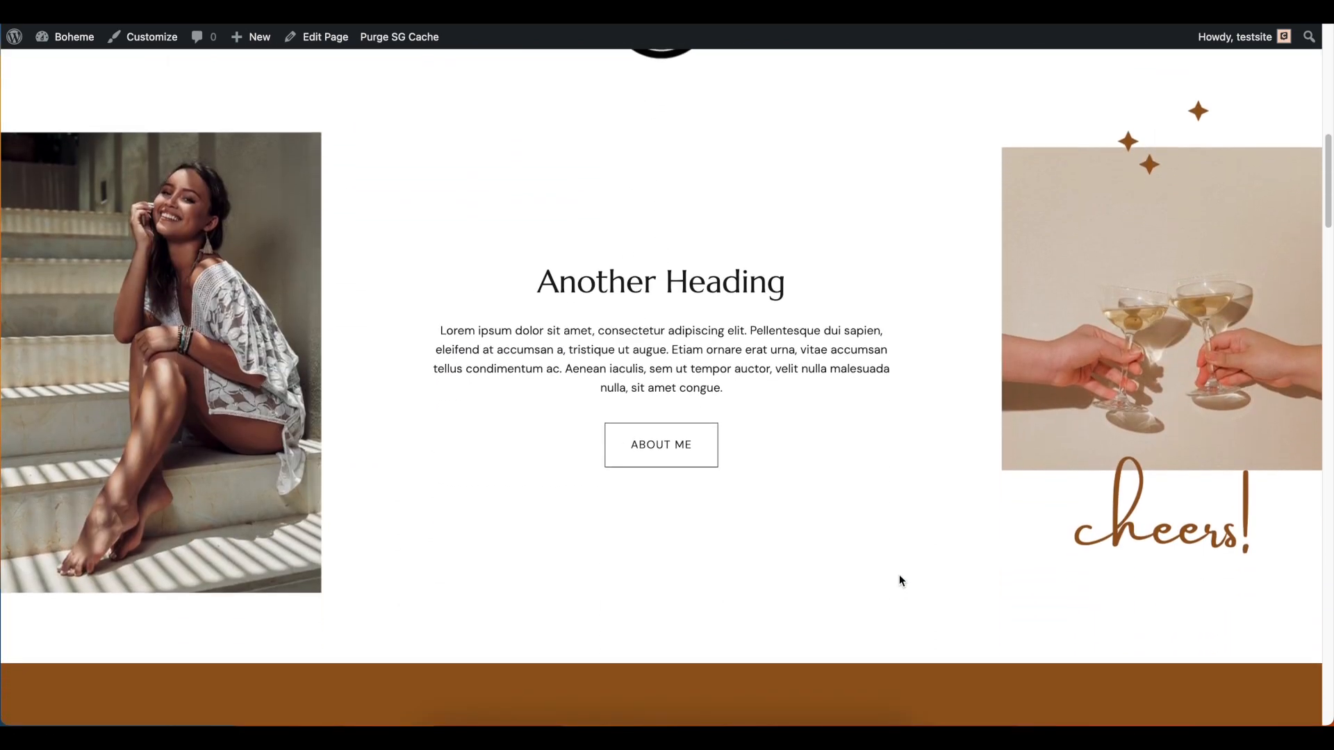